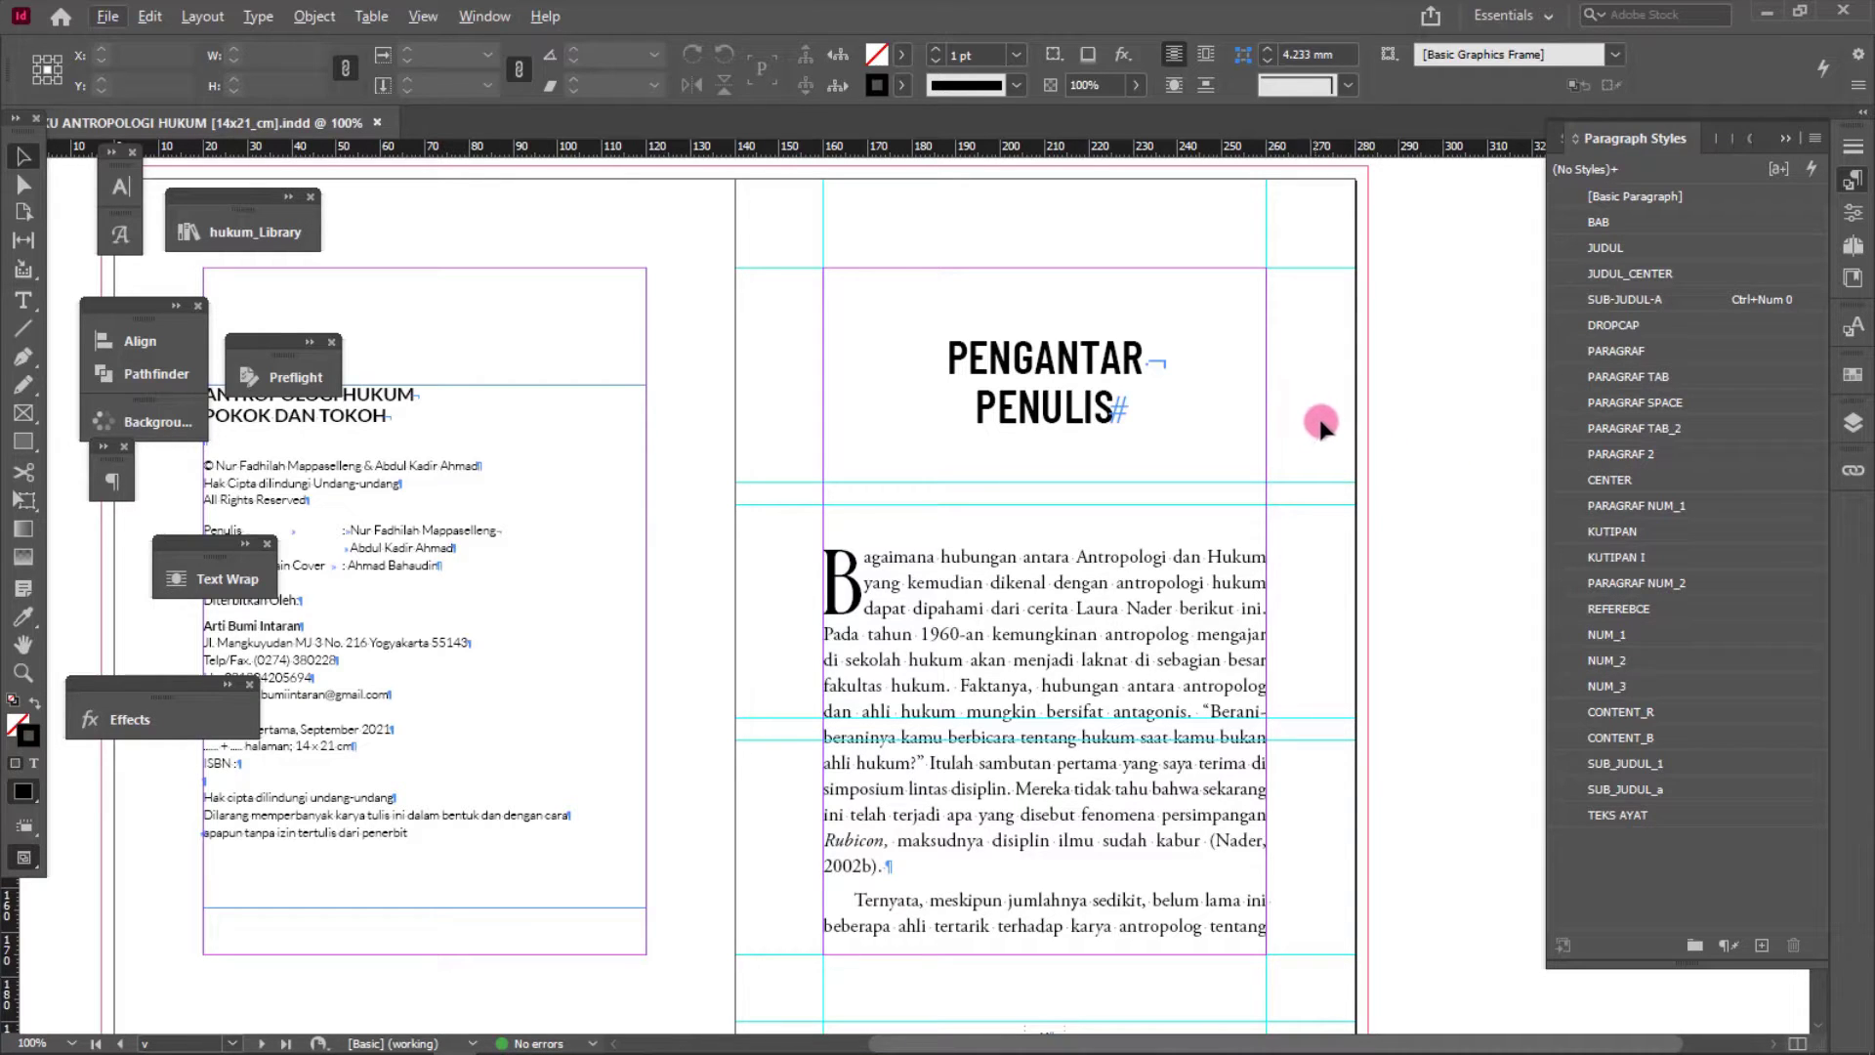
# - Select the "PENGANTAR PENULIS" heading and examine which paragraph style it uses
pyautogui.scroll(1, 1119, 405)
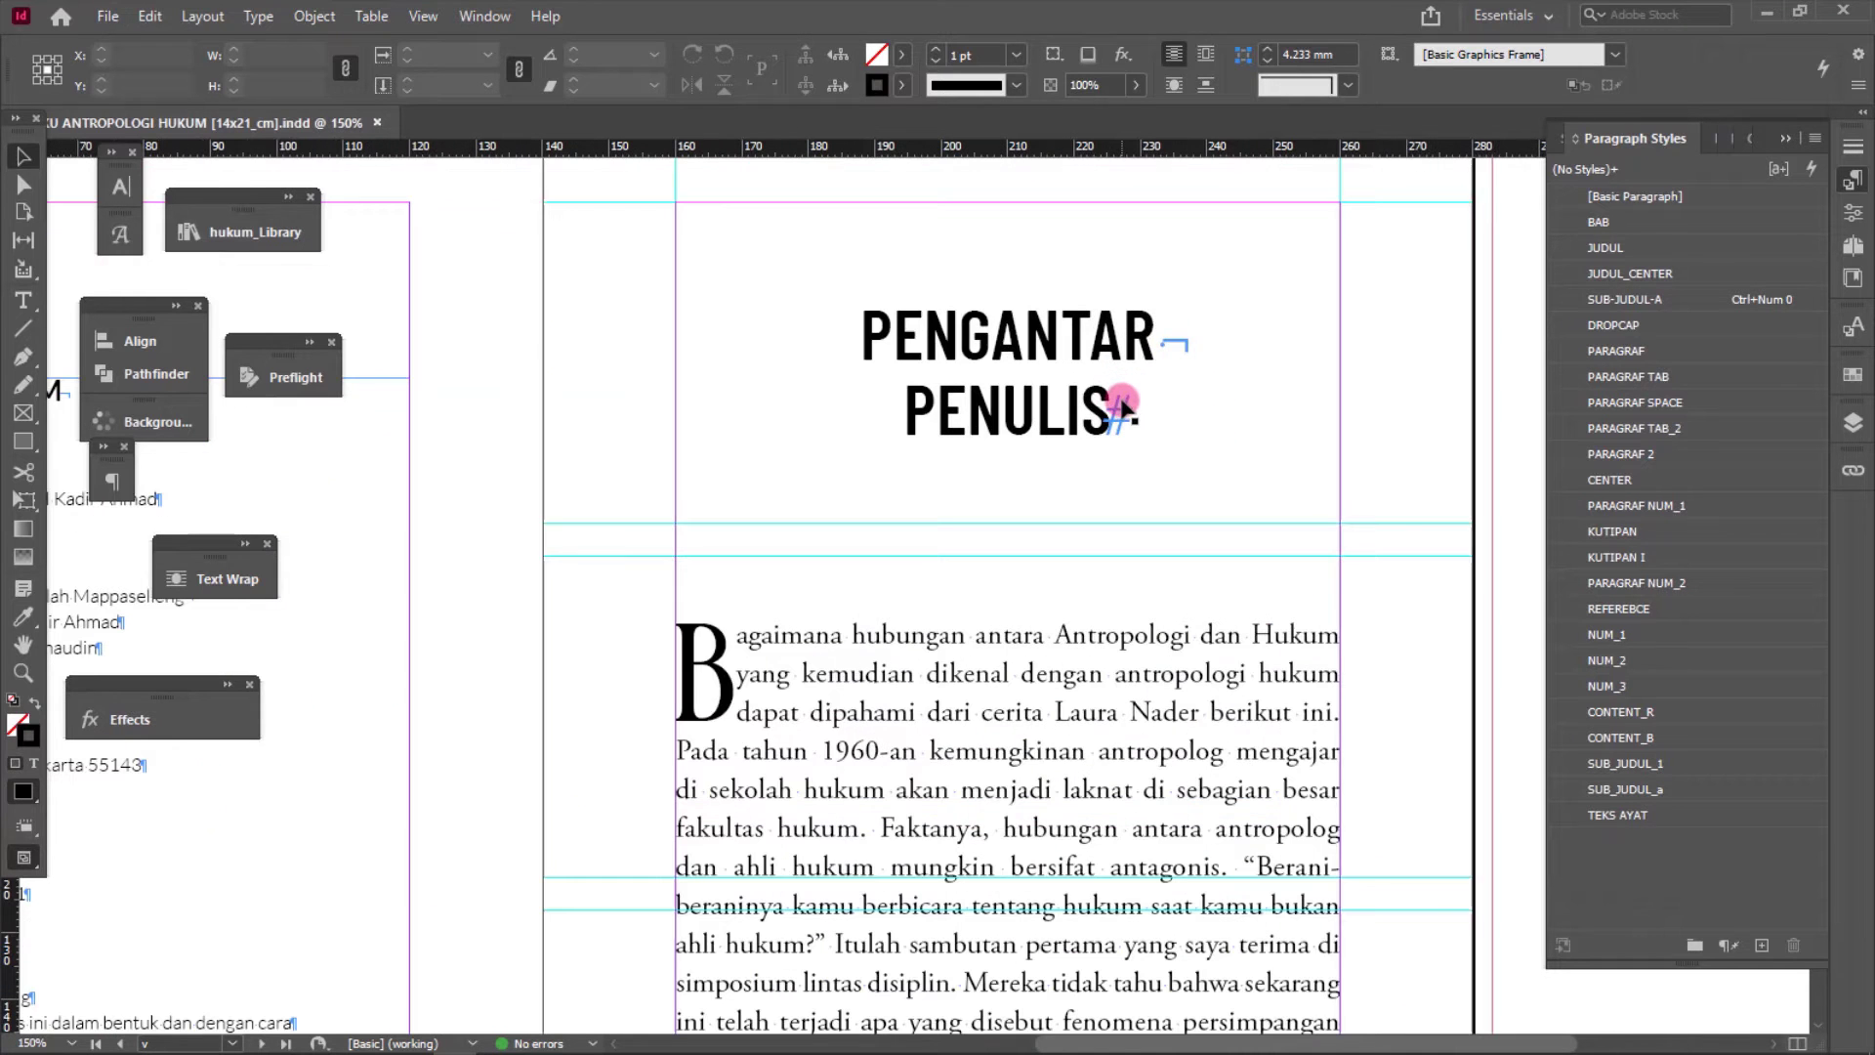
pyautogui.doubleClick(1008, 360)
pyautogui.moveTo(856, 330); pyautogui.dragTo(1160, 403)
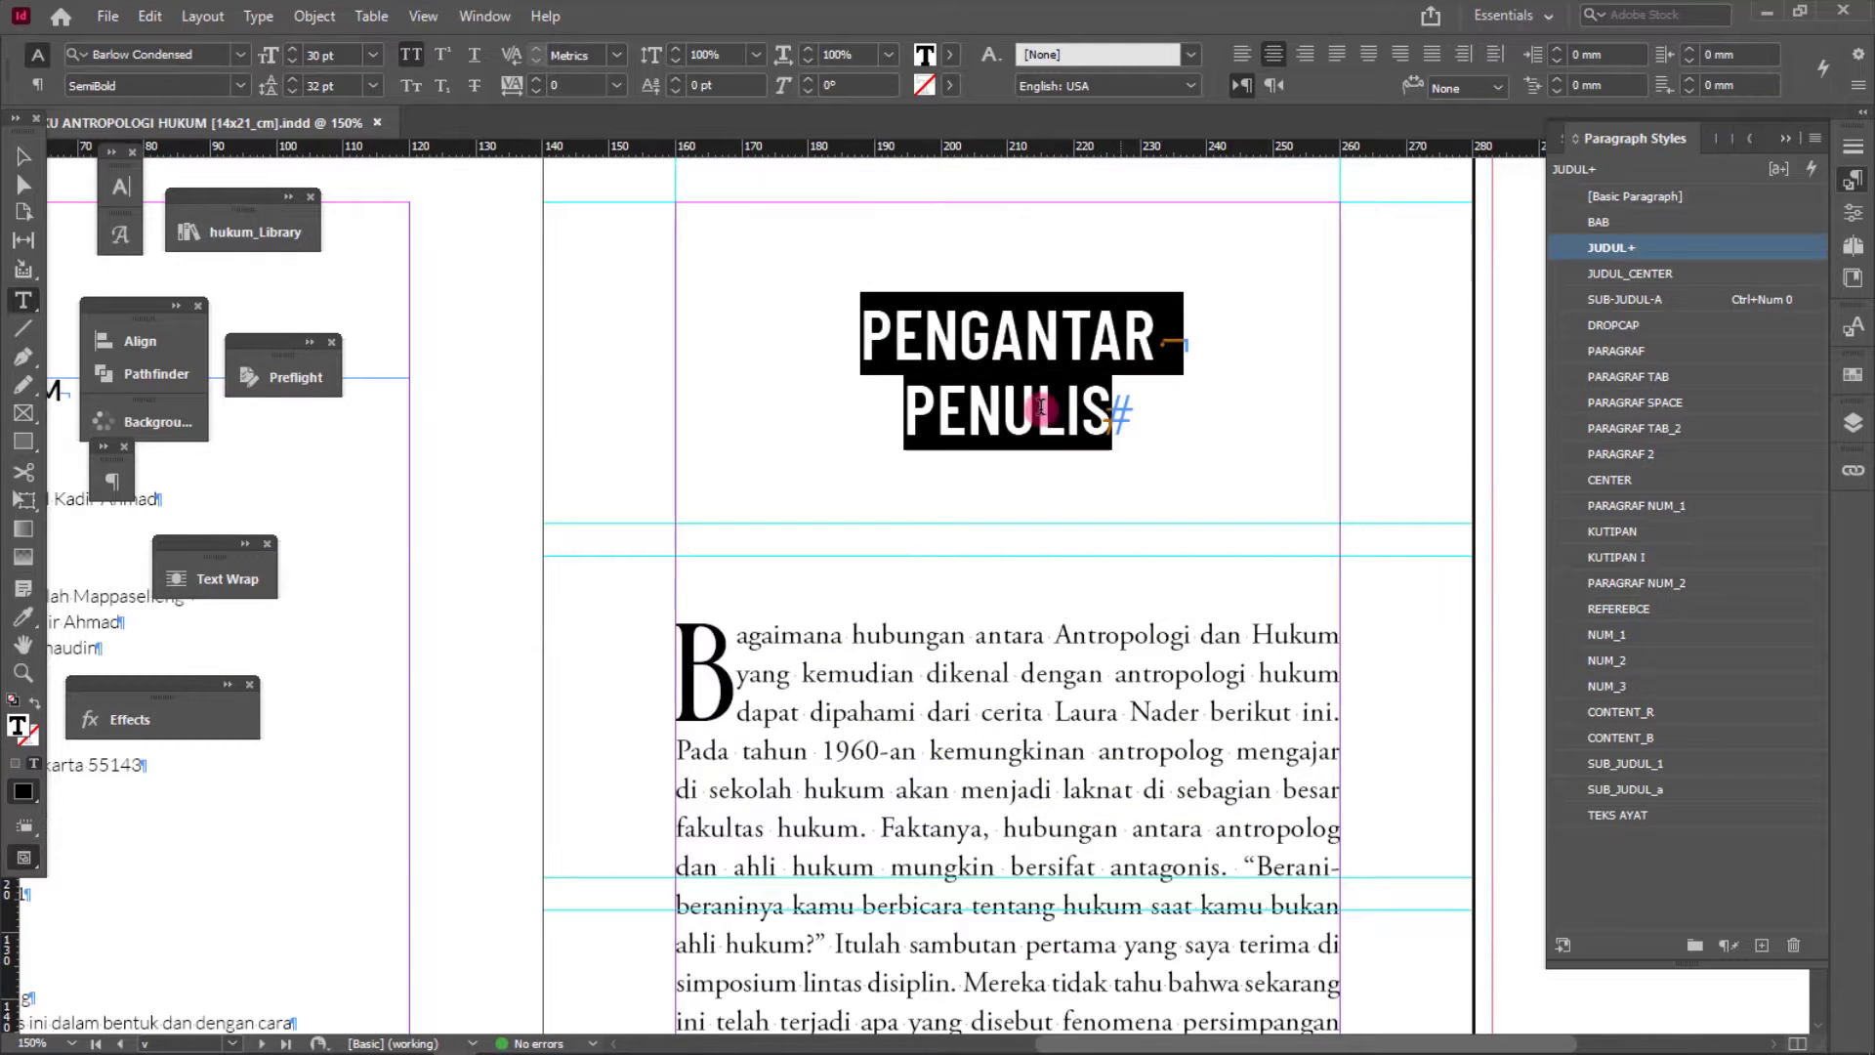
pyautogui.keyDown('alt'); pyautogui.scroll(2, 1002, 377); pyautogui.keyUp('alt')
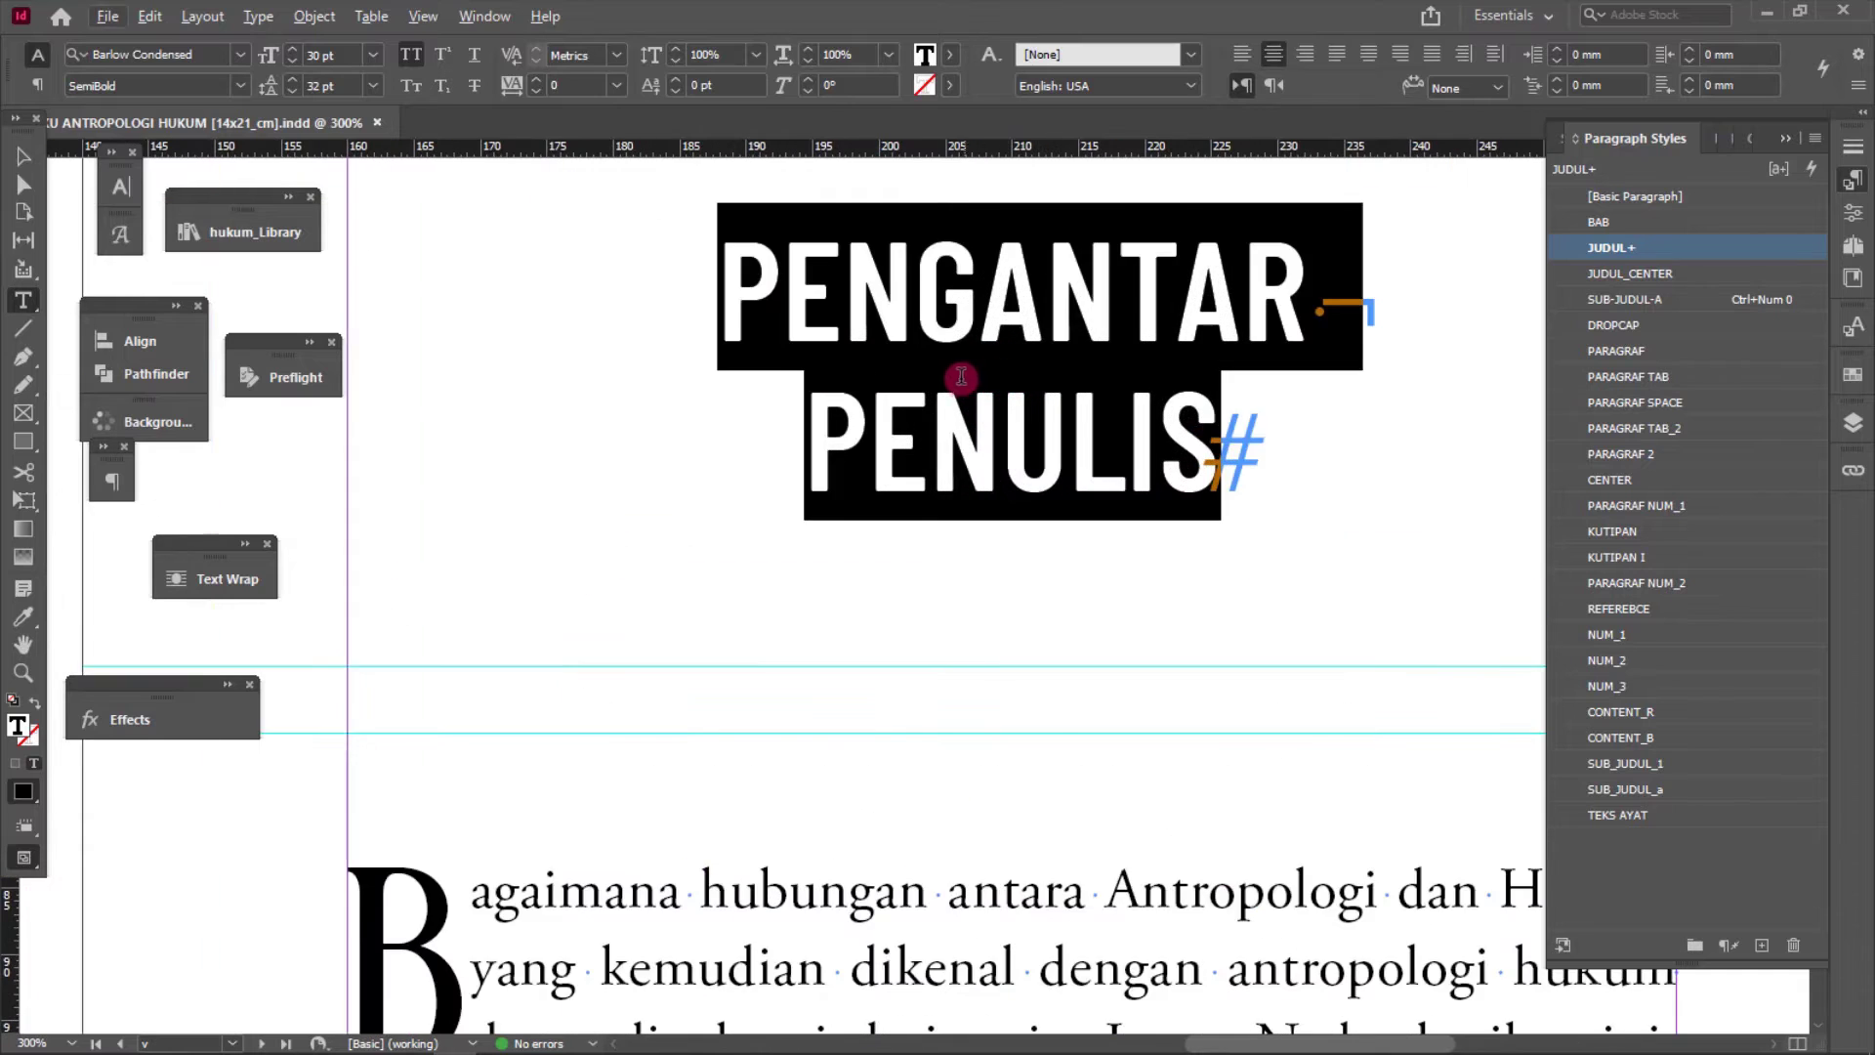
pyautogui.keyDown('alt'); pyautogui.scroll(-2, 967, 381); pyautogui.keyUp('alt')
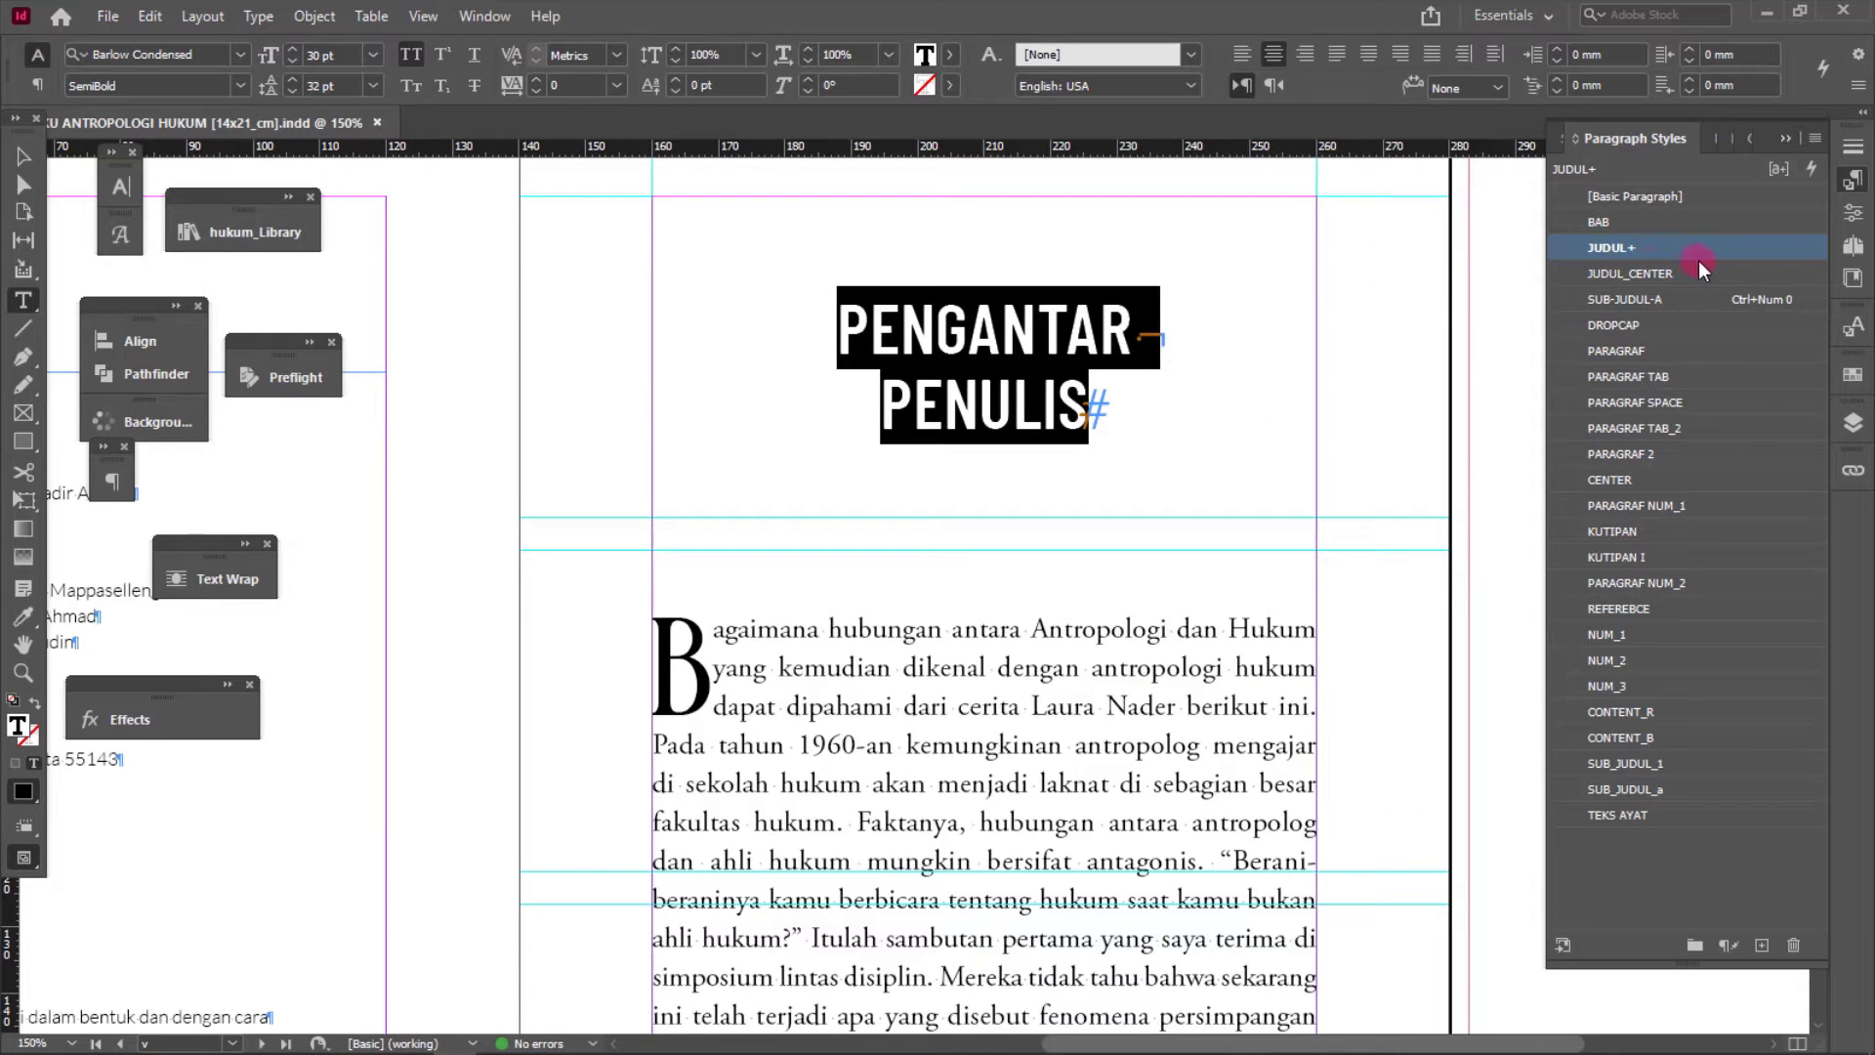
pyautogui.keyDown('alt'); pyautogui.scroll(-1, 1233, 431); pyautogui.keyUp('alt')
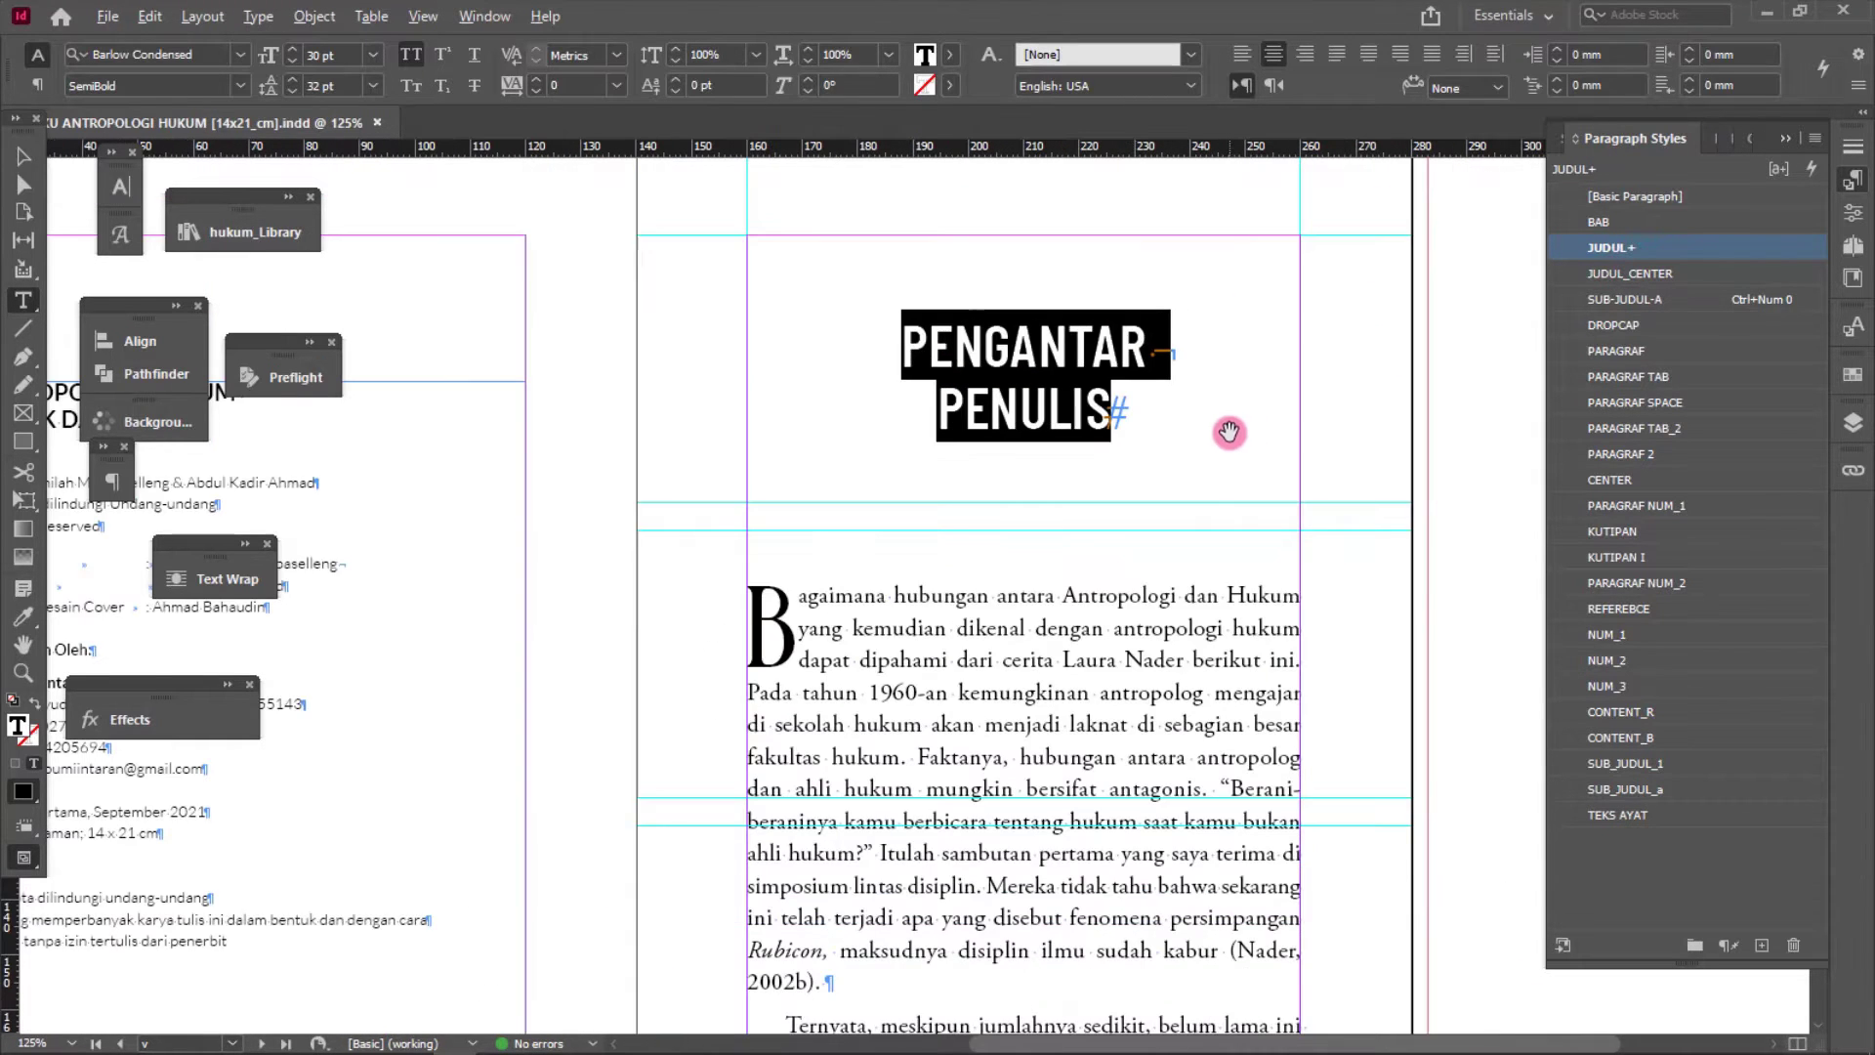
# - Select the chapter title "Antropologi sebagai Disiplin Ilmu" on the chapter opening page and check its paragraph style
pyautogui.click(1056, 446)
pyautogui.keyDown('alt'); pyautogui.scroll(-2, 950, 496); pyautogui.keyUp('alt')
pyautogui.scroll(-8, 945, 504)
pyautogui.scroll(-10, 945, 498)
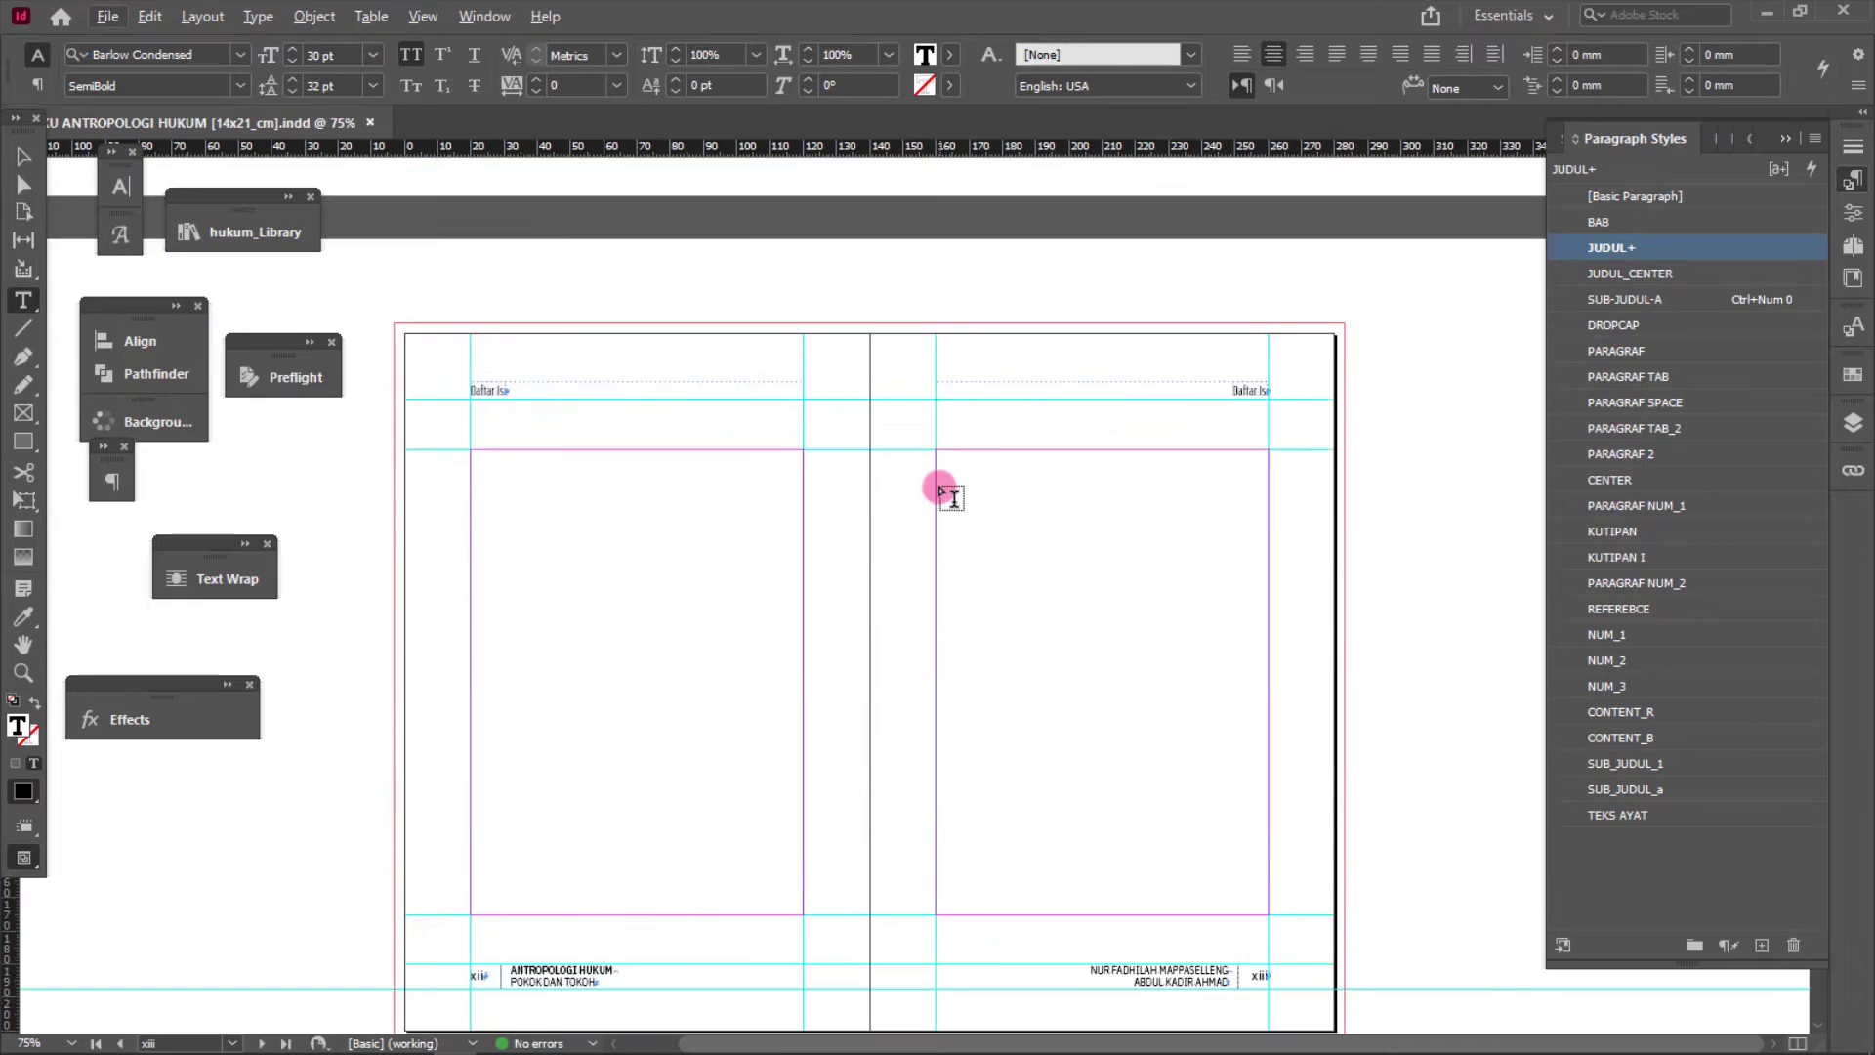
pyautogui.keyDown('alt'); pyautogui.scroll(4, 945, 352); pyautogui.keyUp('alt')
pyautogui.moveTo(946, 352); pyautogui.dragTo(1383, 472)
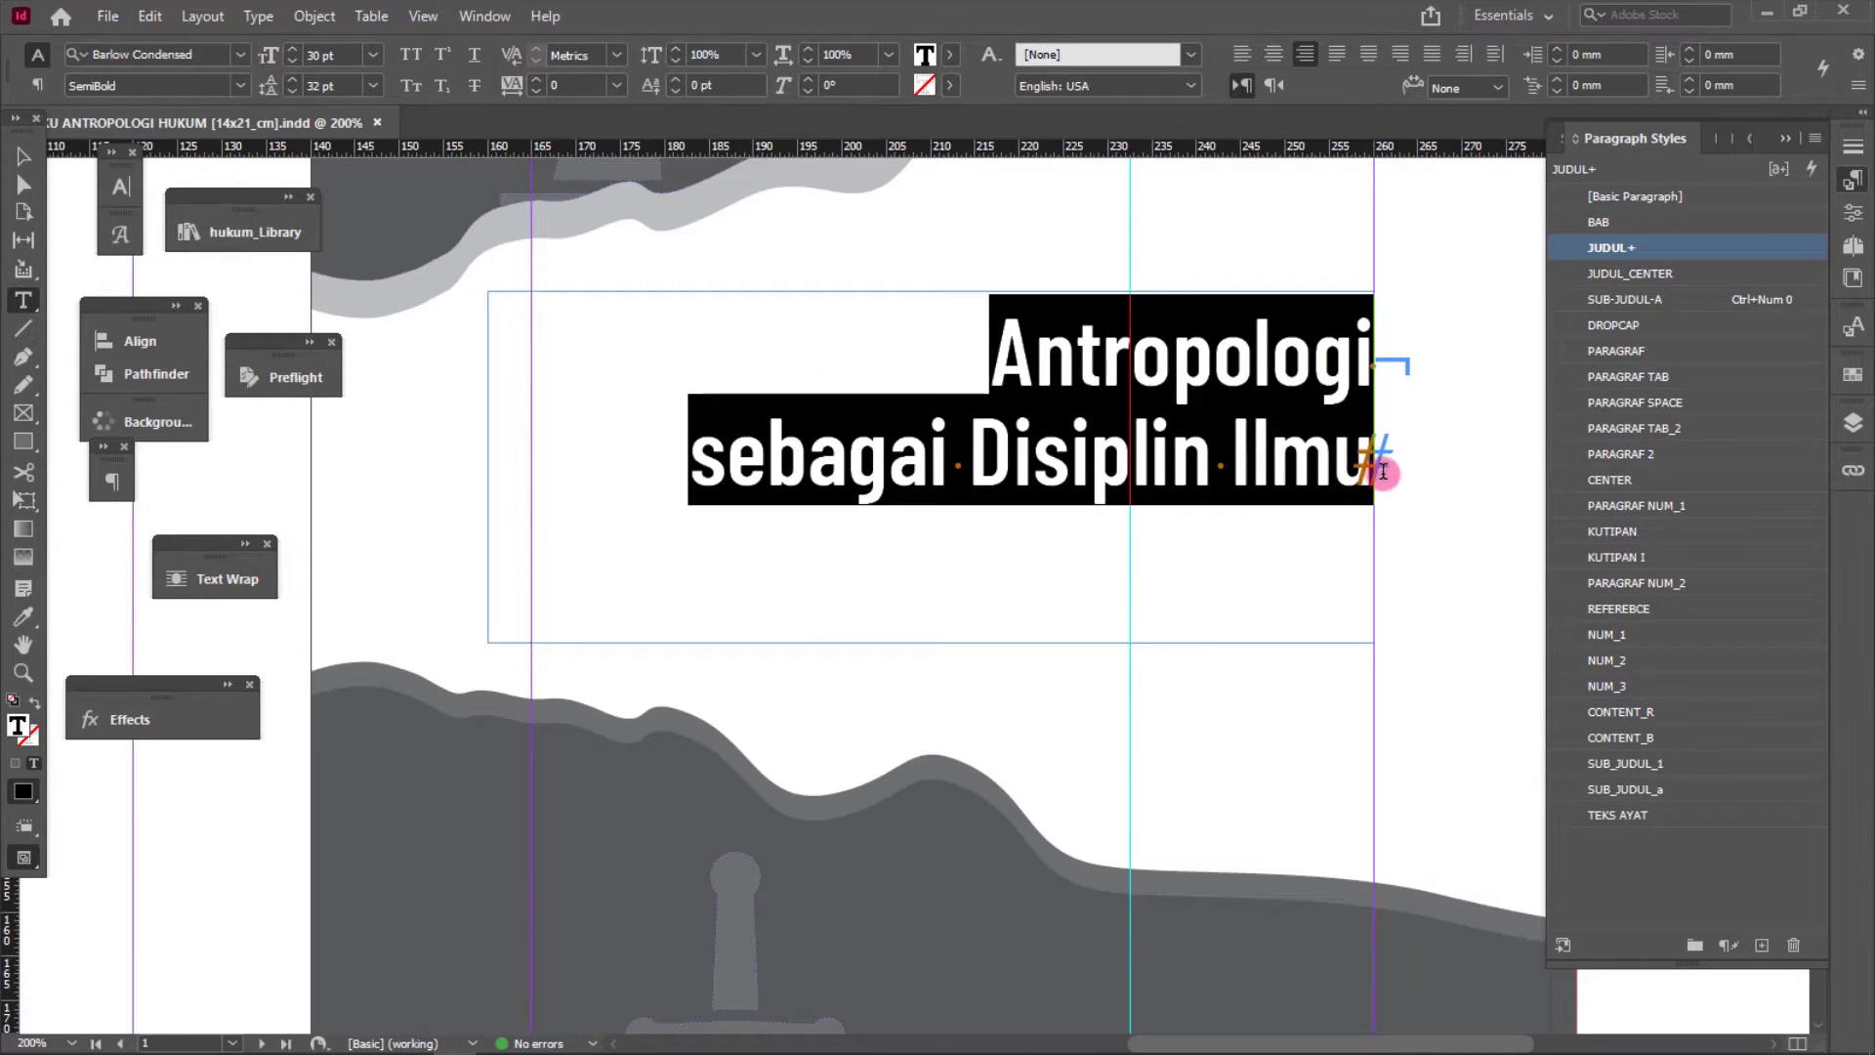
pyautogui.click(1121, 397)
pyautogui.moveTo(992, 352); pyautogui.dragTo(1475, 493)
pyautogui.keyDown('alt'); pyautogui.scroll(2, 1006, 412); pyautogui.keyUp('alt')
pyautogui.scroll(-10, 1006, 412)
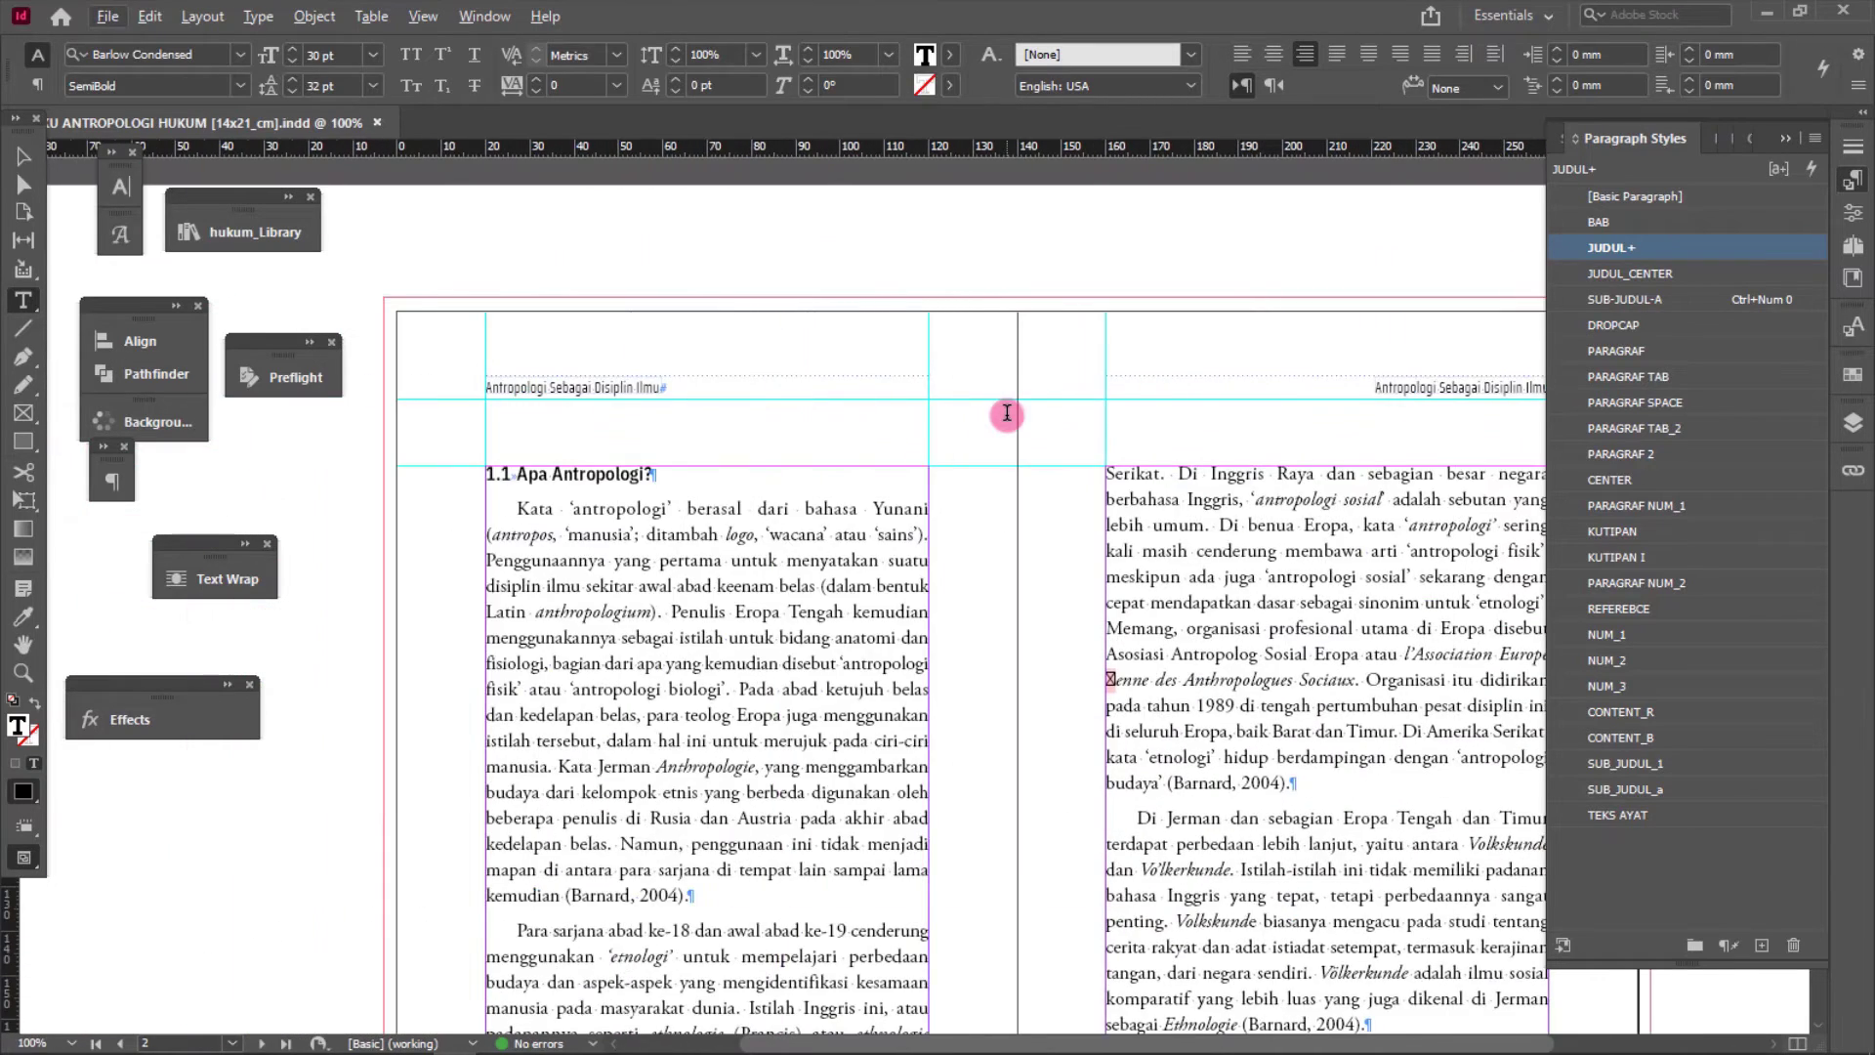
# - Apply the SUB-JUDUL-A paragraph style to the subheading "1.1 Apa Antropologi?"
pyautogui.scroll(2, 569, 510)
pyautogui.keyDown('alt'); pyautogui.scroll(1, 594, 518); pyautogui.keyUp('alt')
pyautogui.moveTo(686, 418); pyautogui.dragTo(379, 418)
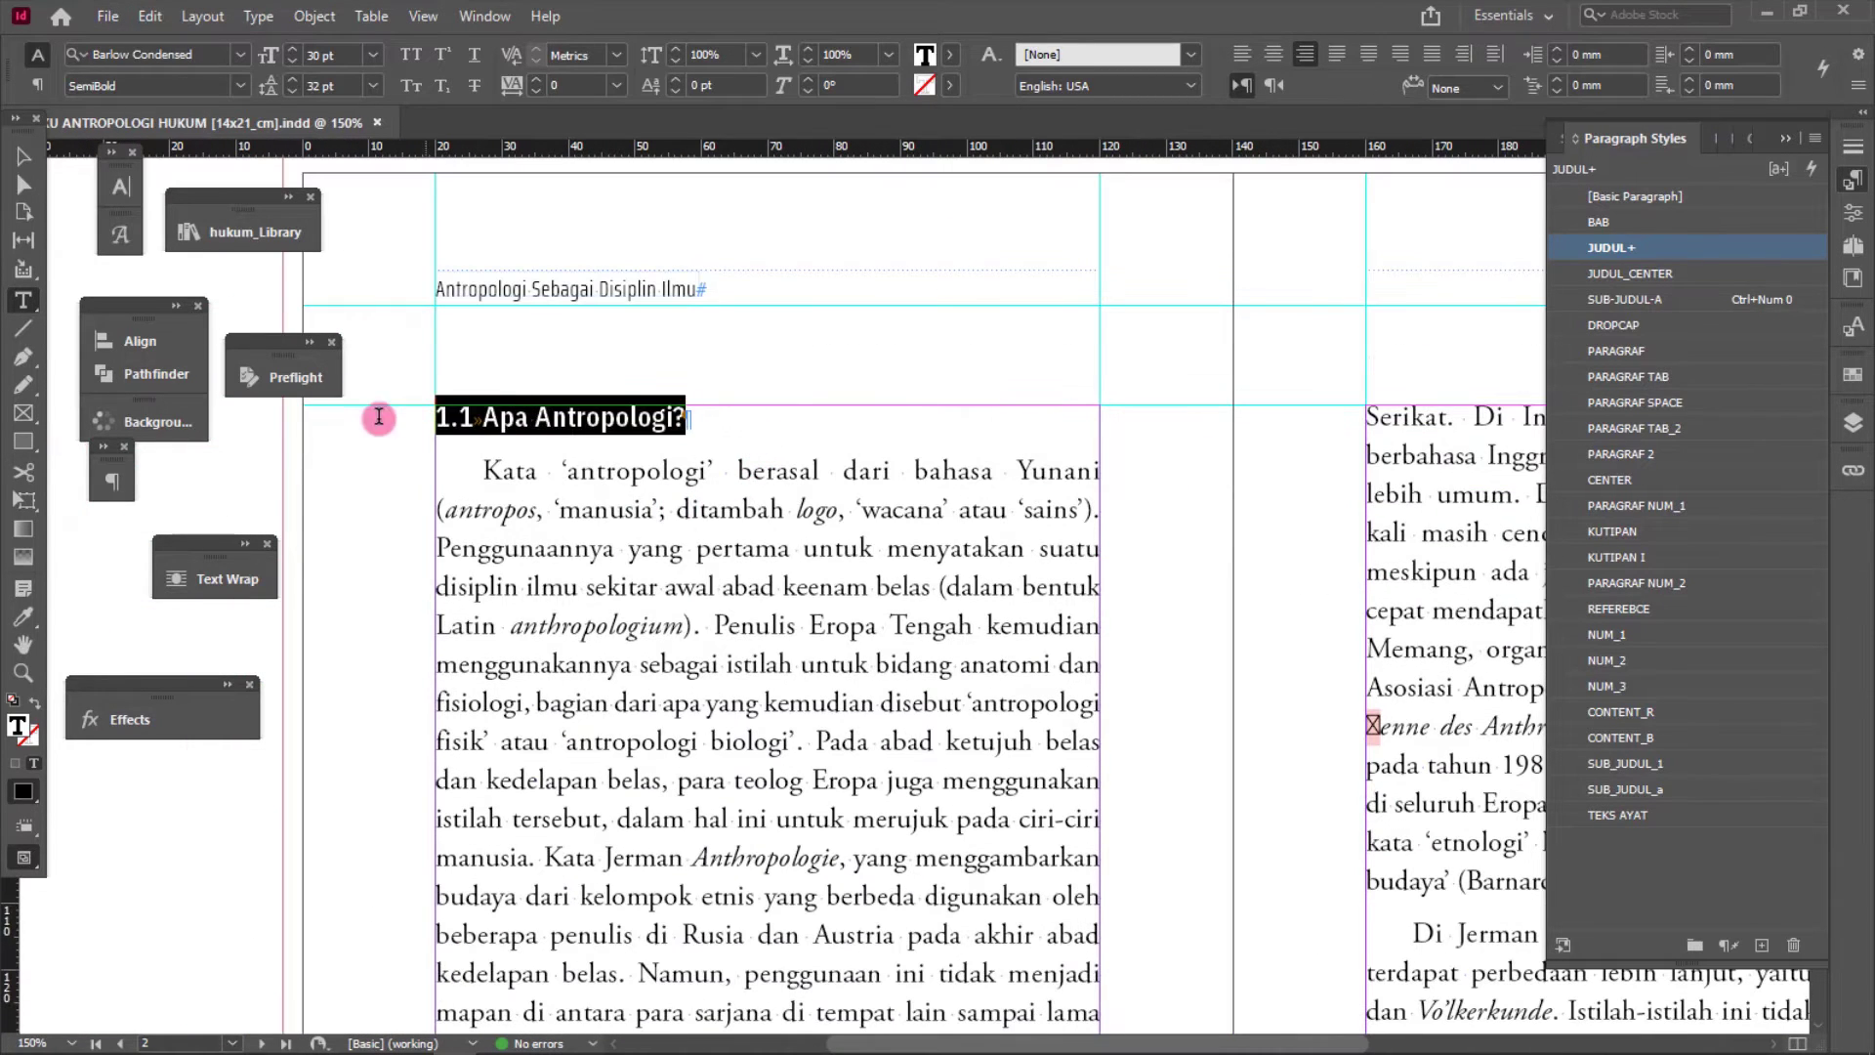
pyautogui.press('ctrl+KP_0')
pyautogui.keyDown('alt'); pyautogui.scroll(-2, 1067, 436); pyautogui.keyUp('alt')
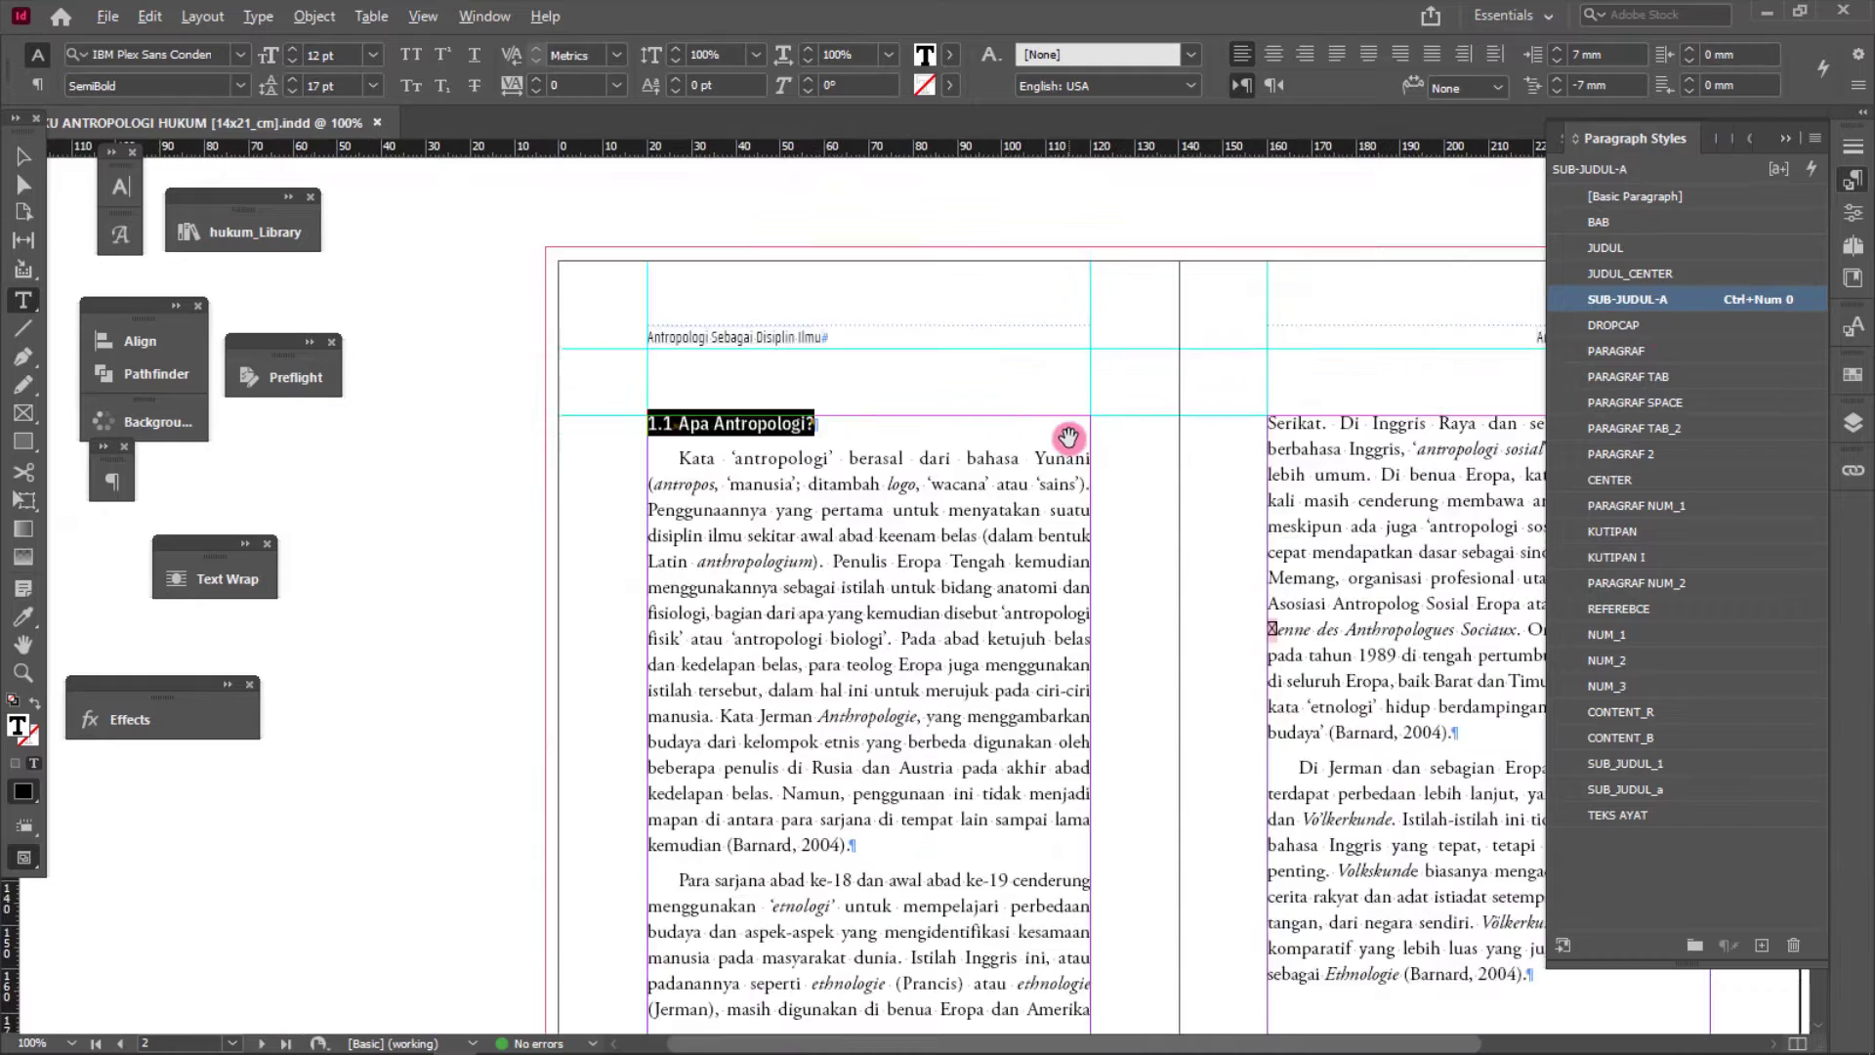
# - Return to the "Daftar Isi" page and examine the page number at its foot
pyautogui.click(24, 158)
pyautogui.scroll(10, 670, 494)
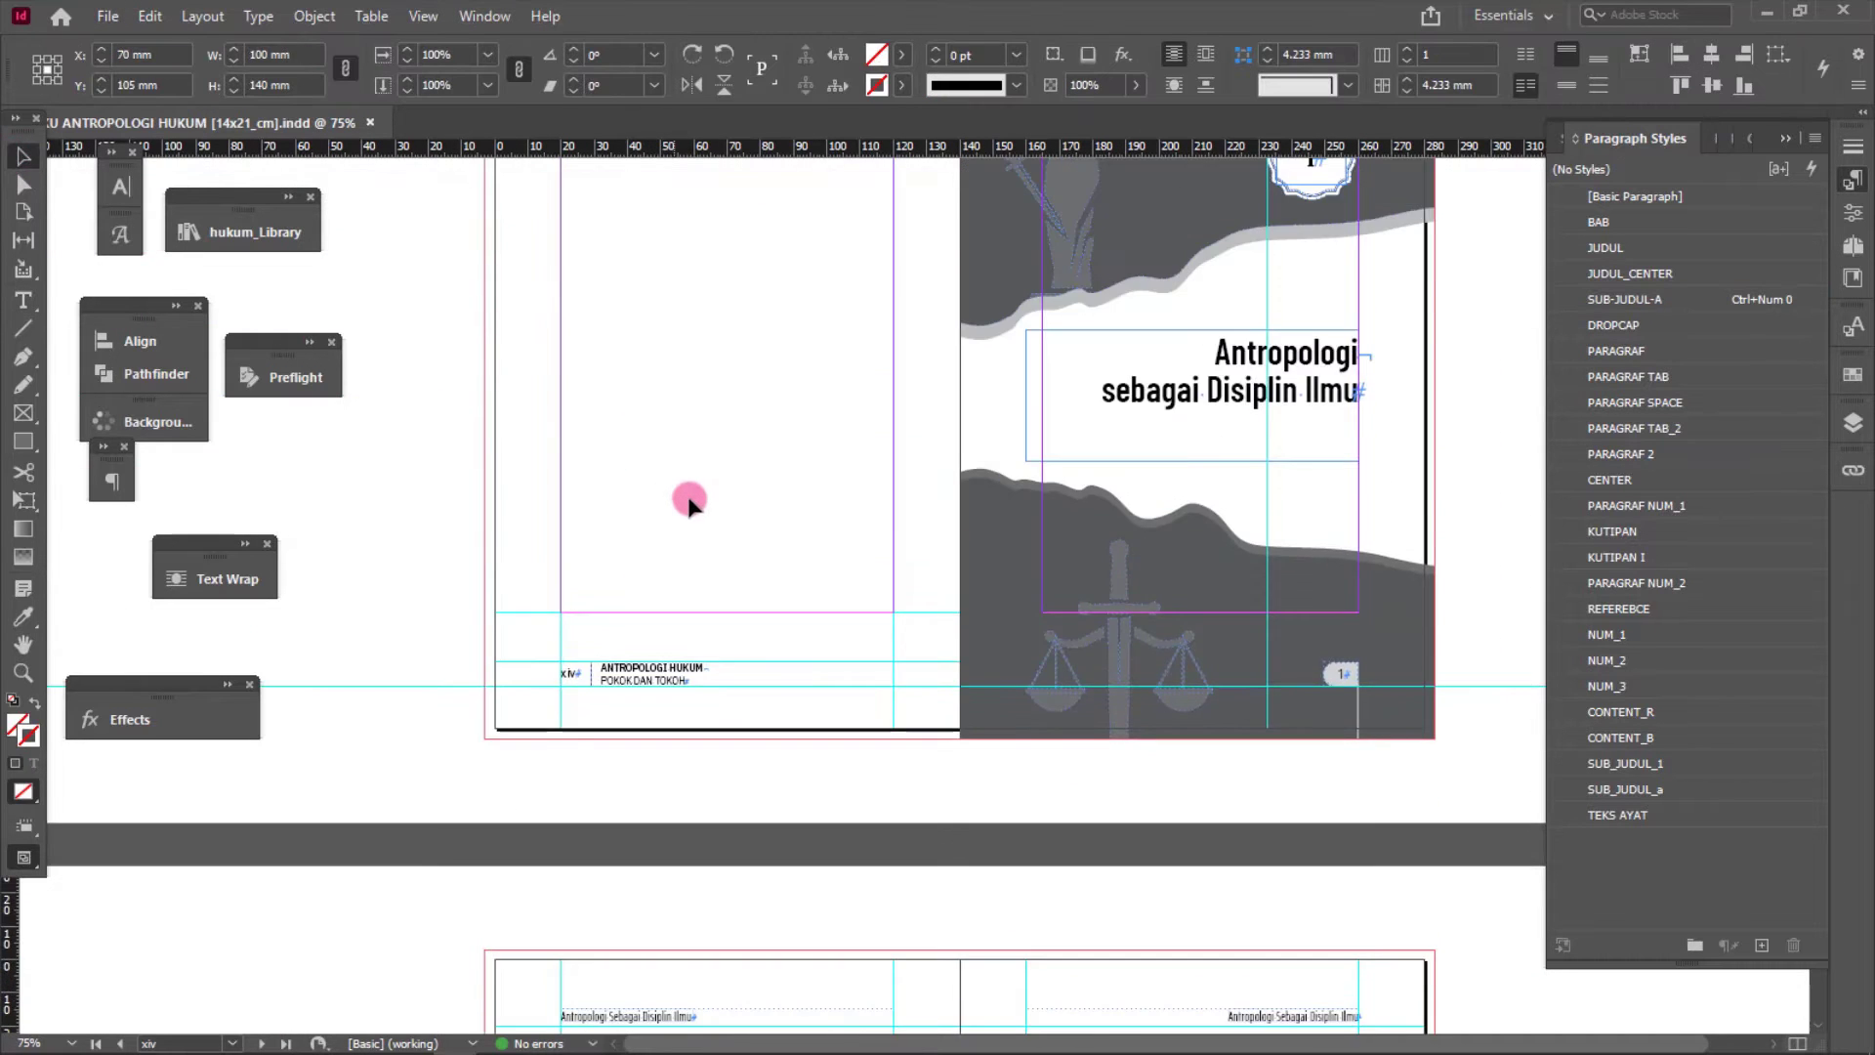
pyautogui.scroll(10, 690, 502)
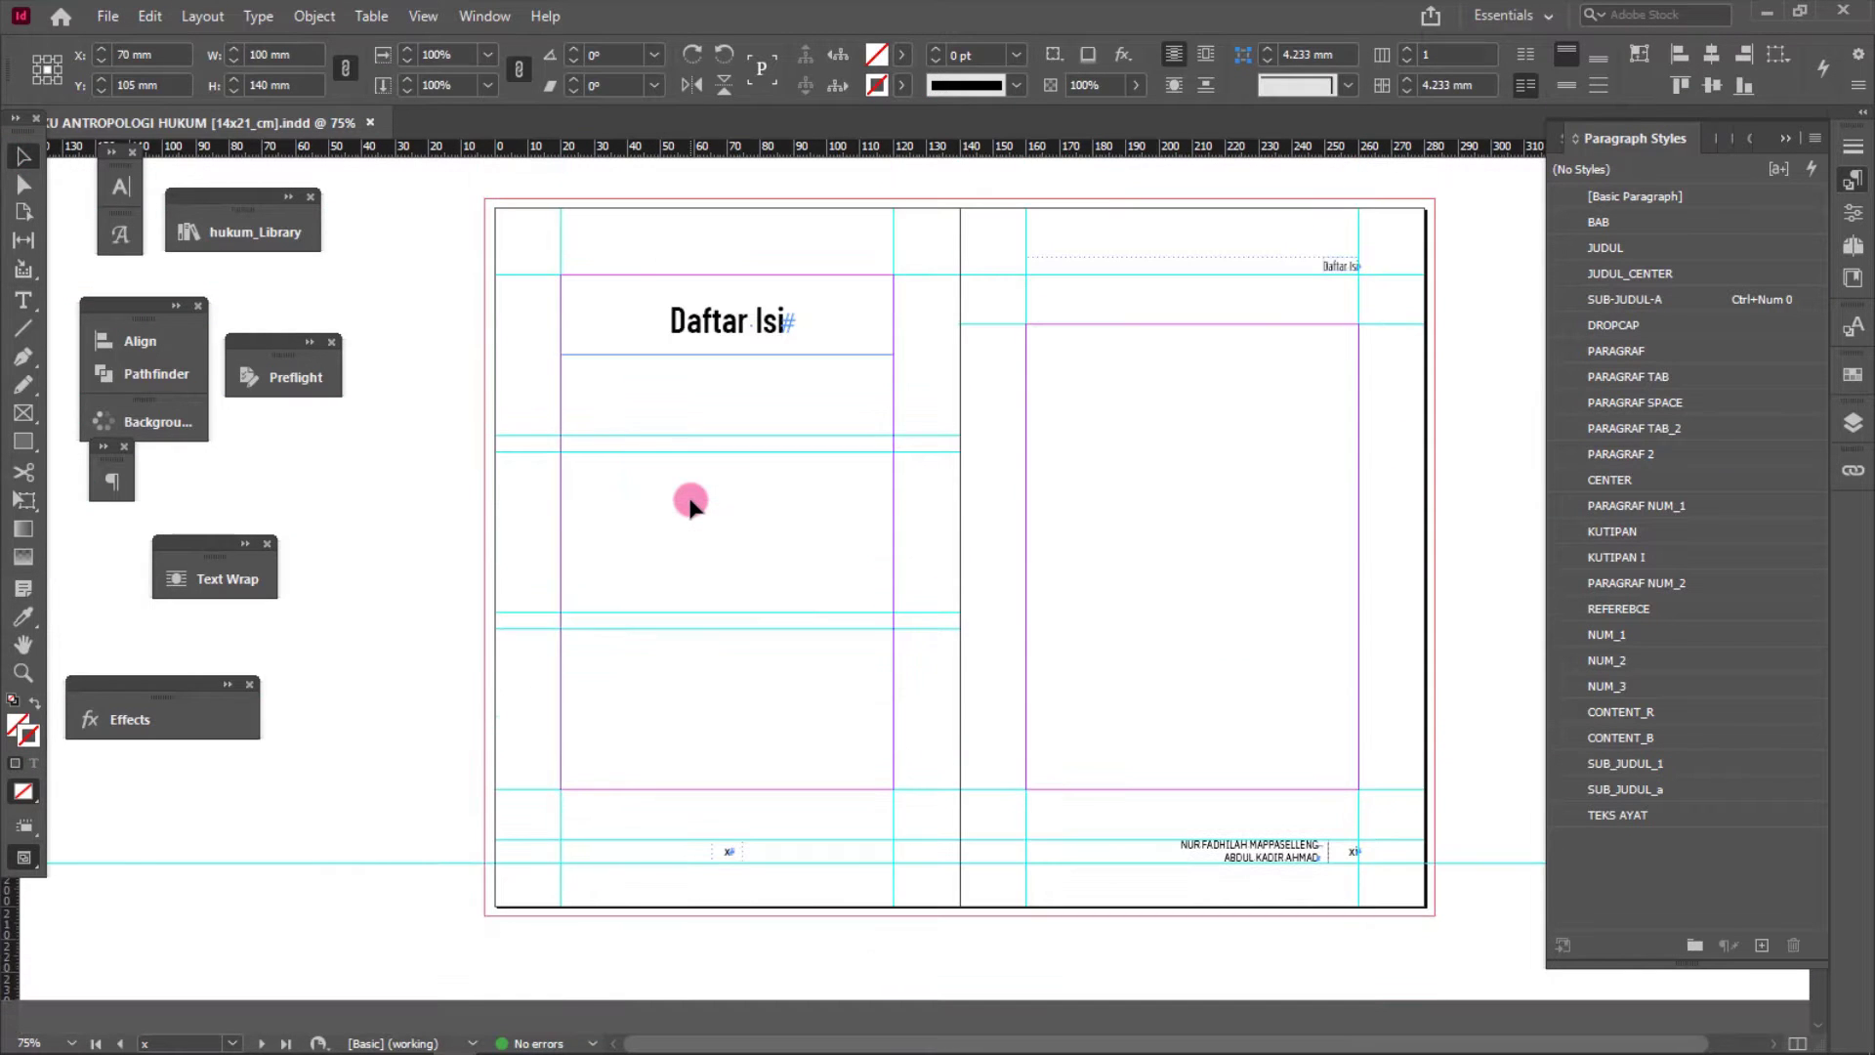
pyautogui.keyDown('alt'); pyautogui.scroll(2, 657, 515); pyautogui.keyUp('alt')
pyautogui.scroll(-3, 800, 824)
pyautogui.keyDown('alt'); pyautogui.scroll(3, 841, 674); pyautogui.keyUp('alt')
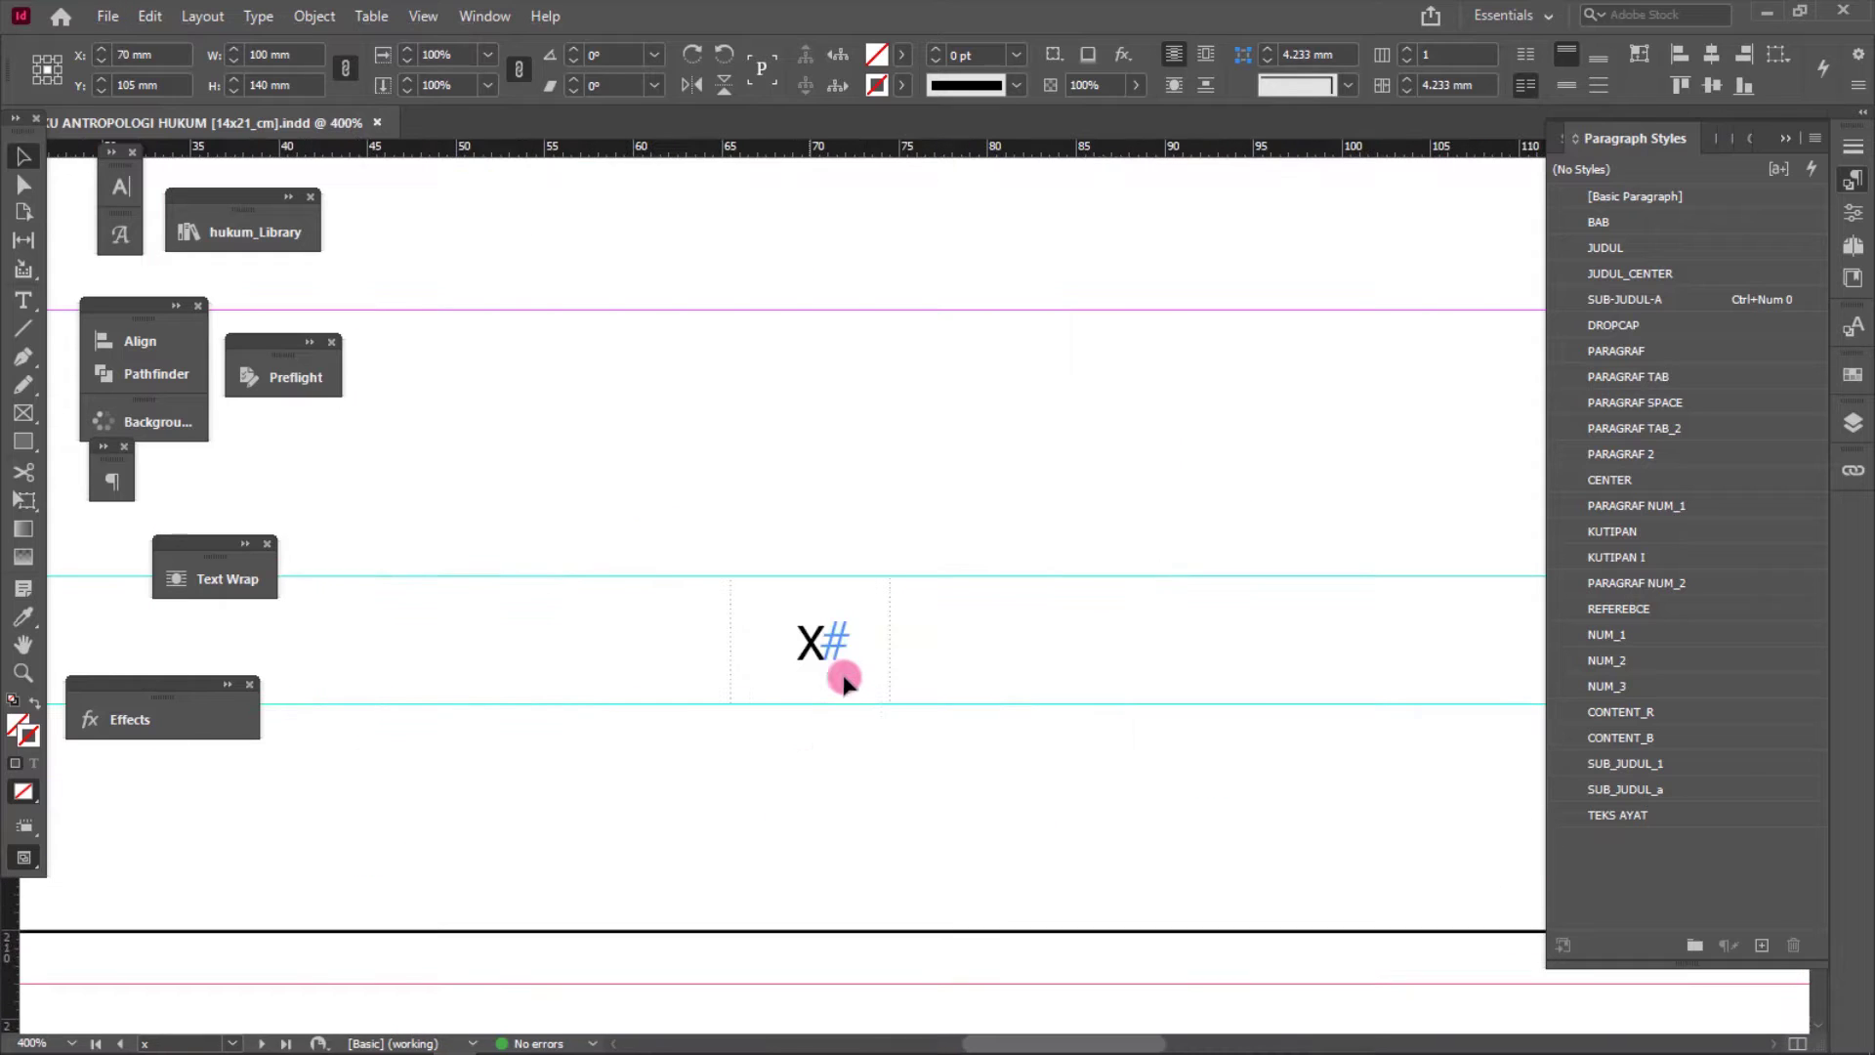
pyautogui.keyDown('alt'); pyautogui.scroll(-3, 835, 659); pyautogui.keyUp('alt')
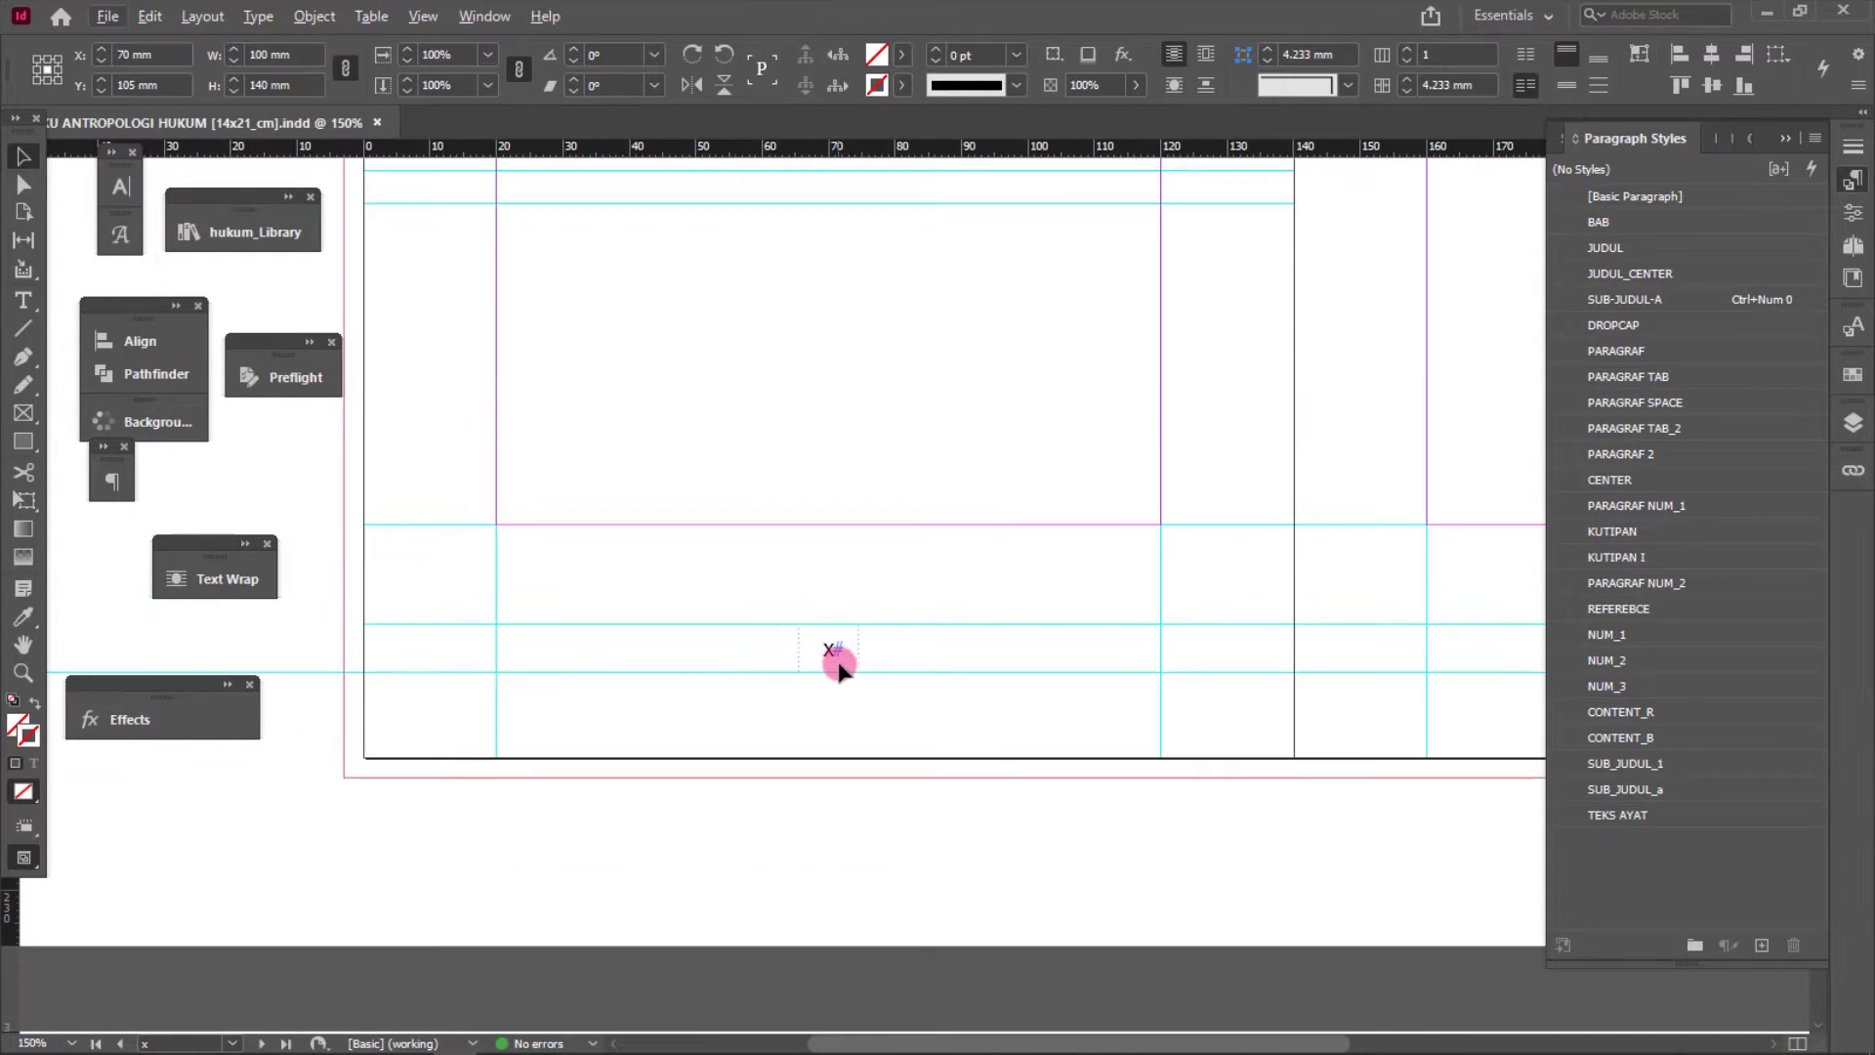
pyautogui.scroll(2, 833, 656)
pyautogui.click(859, 628)
pyautogui.scroll(3, 861, 633)
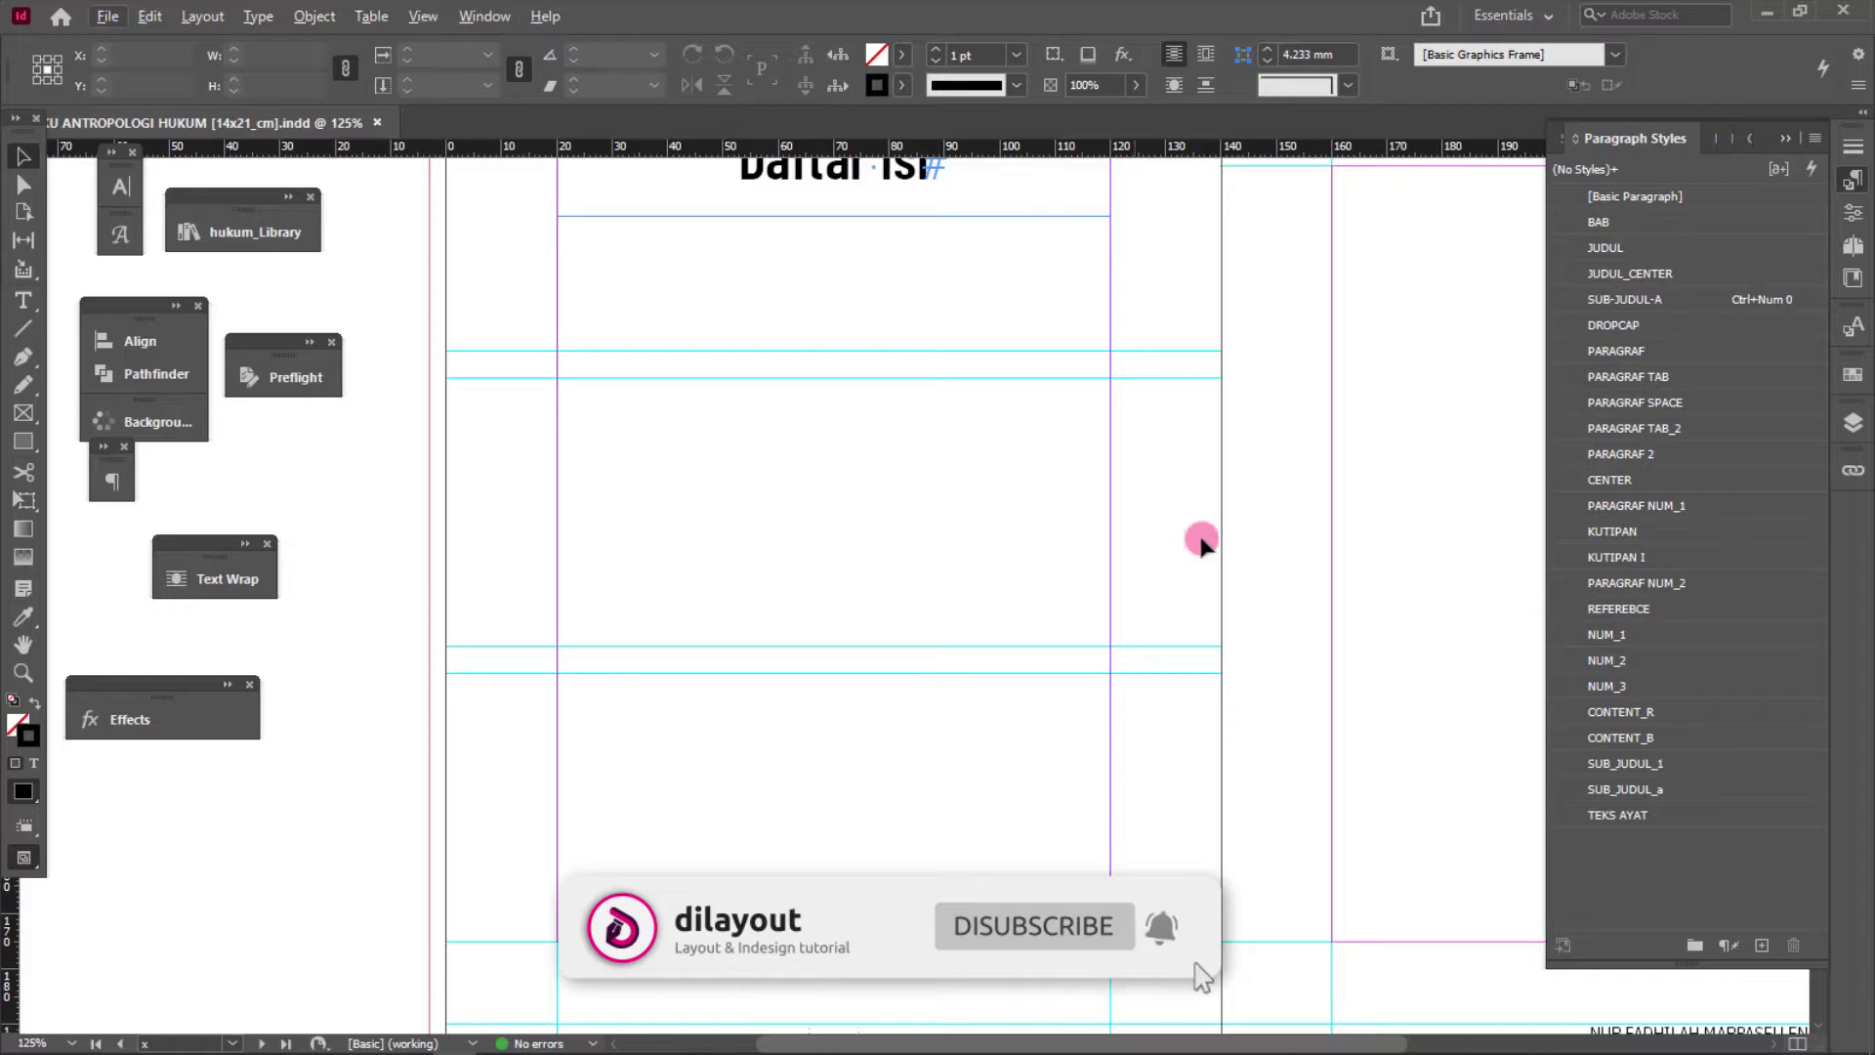
# - Draw a text frame about 100 mm wide between the page margins, below the "Daftar Isi" heading
pyautogui.scroll(-1, 1113, 453)
pyautogui.scroll(2, 954, 515)
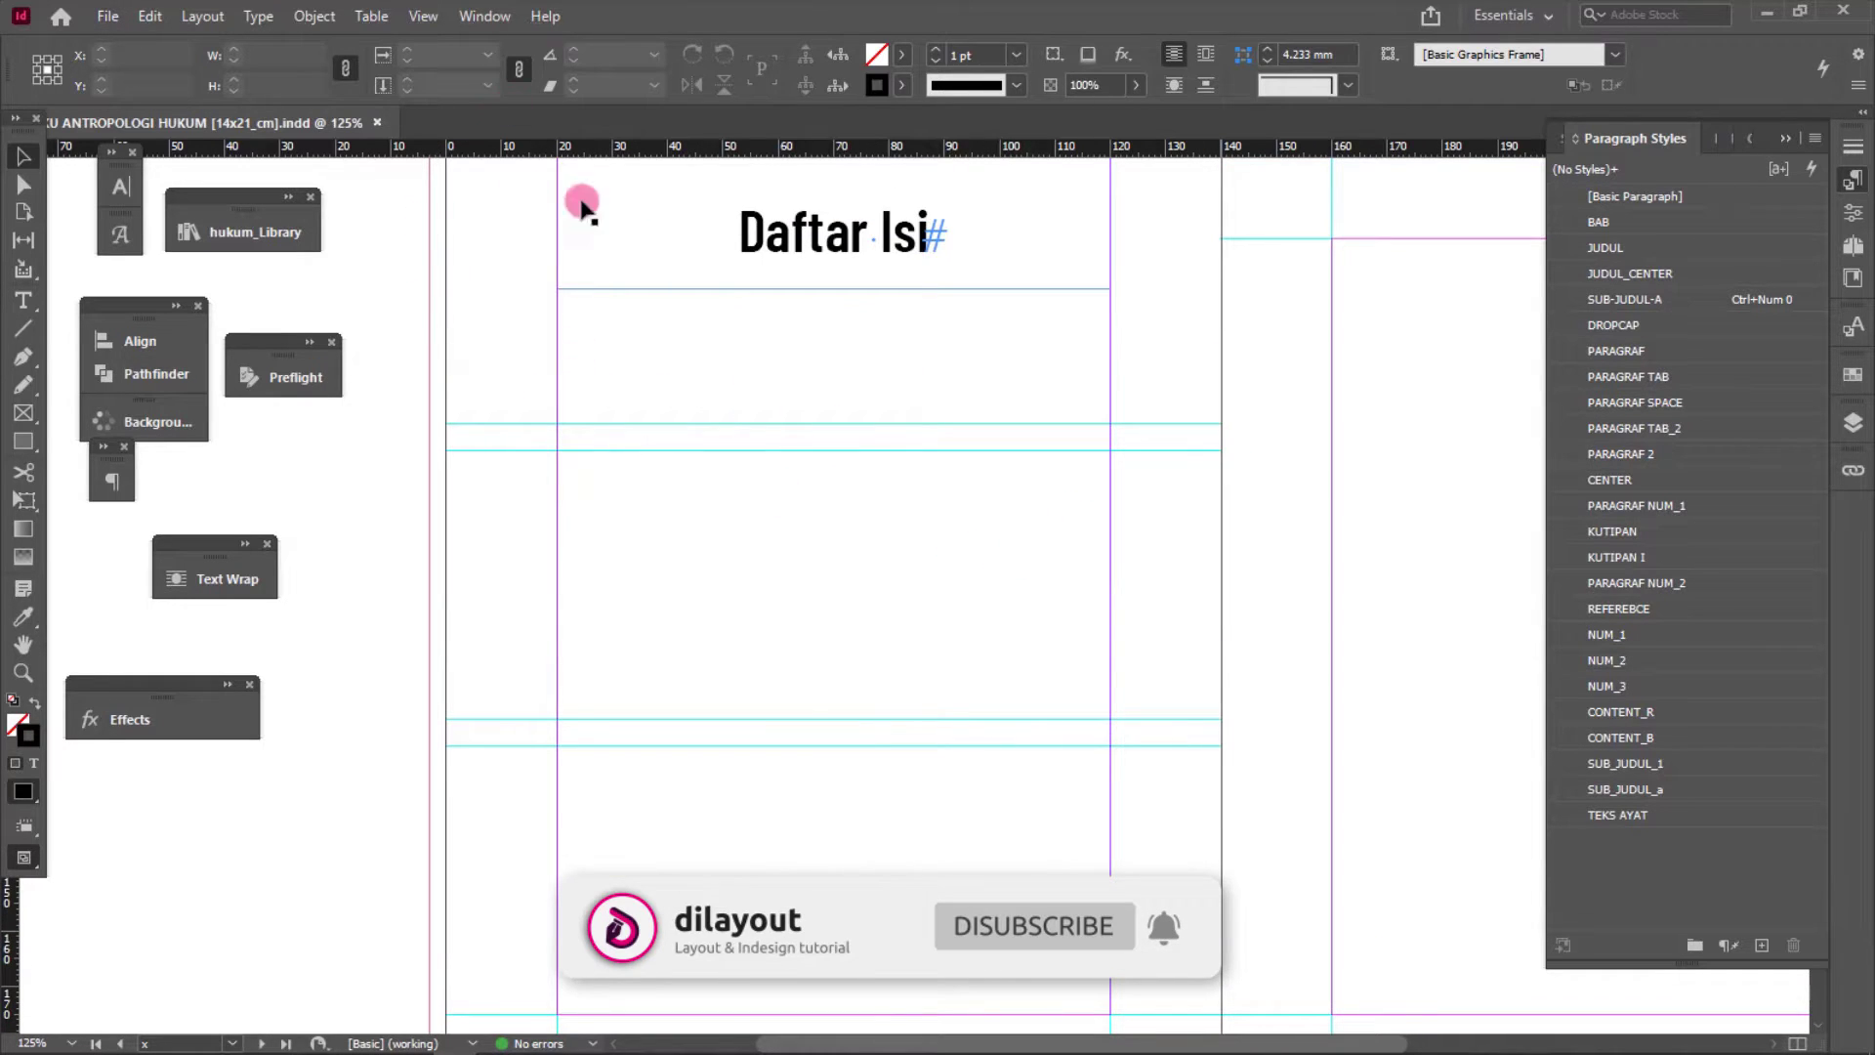
pyautogui.click(36, 290)
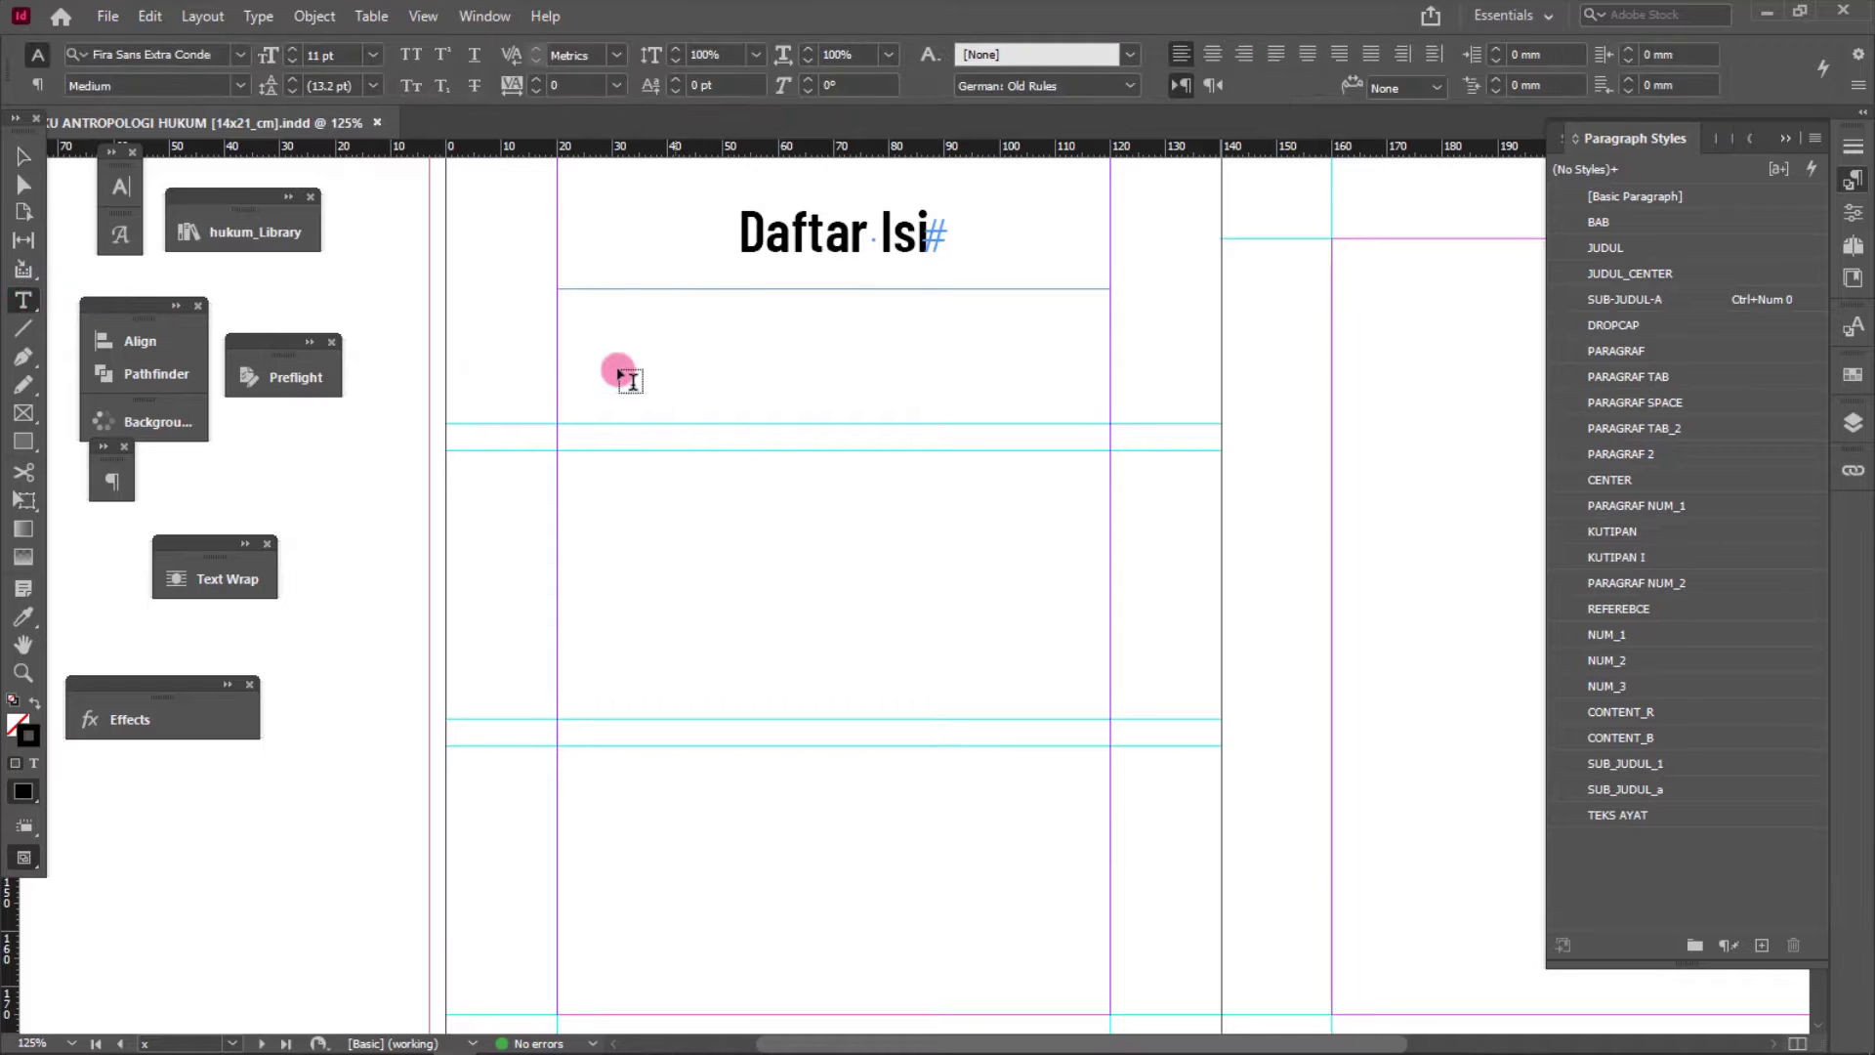
pyautogui.moveTo(559, 400); pyautogui.dragTo(1103, 696)
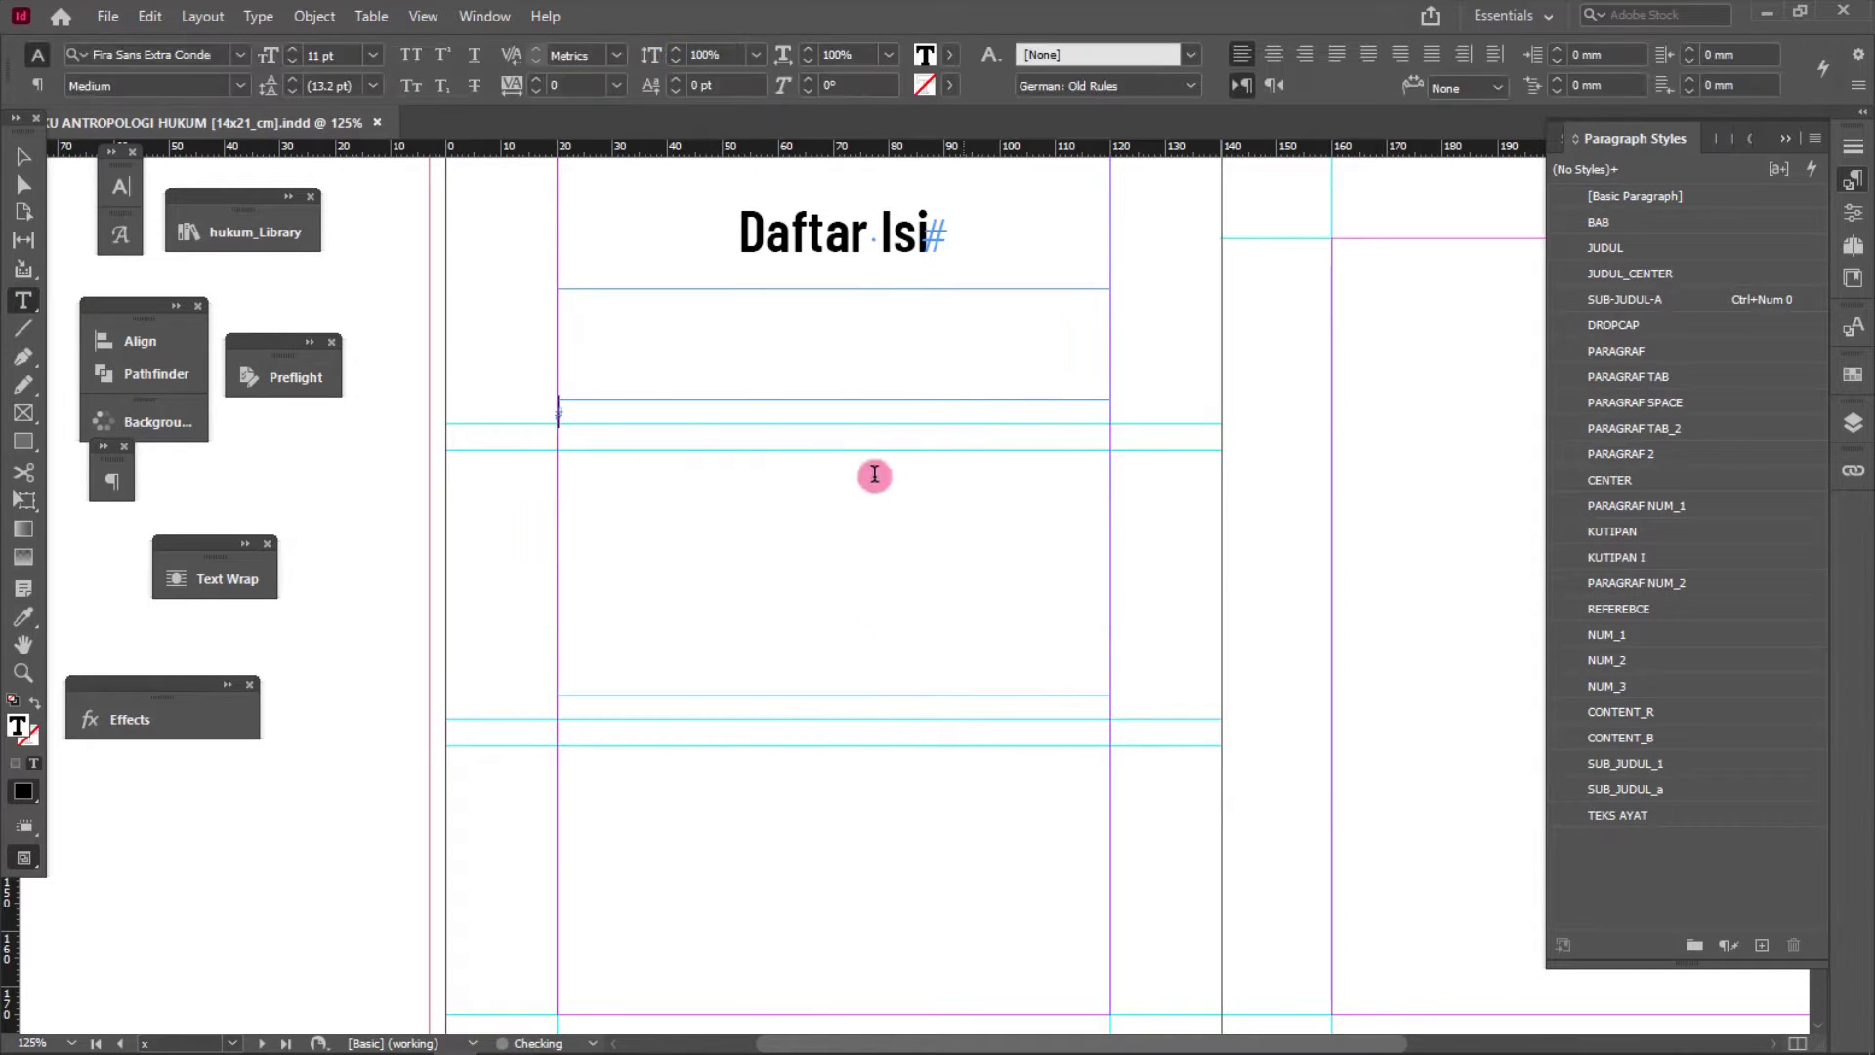
# - Apply the [Basic Paragraph] style in the new frame and enter "BAGIAN JUDUL" followed by a tab and page number 1
pyautogui.click(1621, 201)
pyautogui.keyDown('alt'); pyautogui.scroll(3, 473, 562); pyautogui.keyUp('alt')
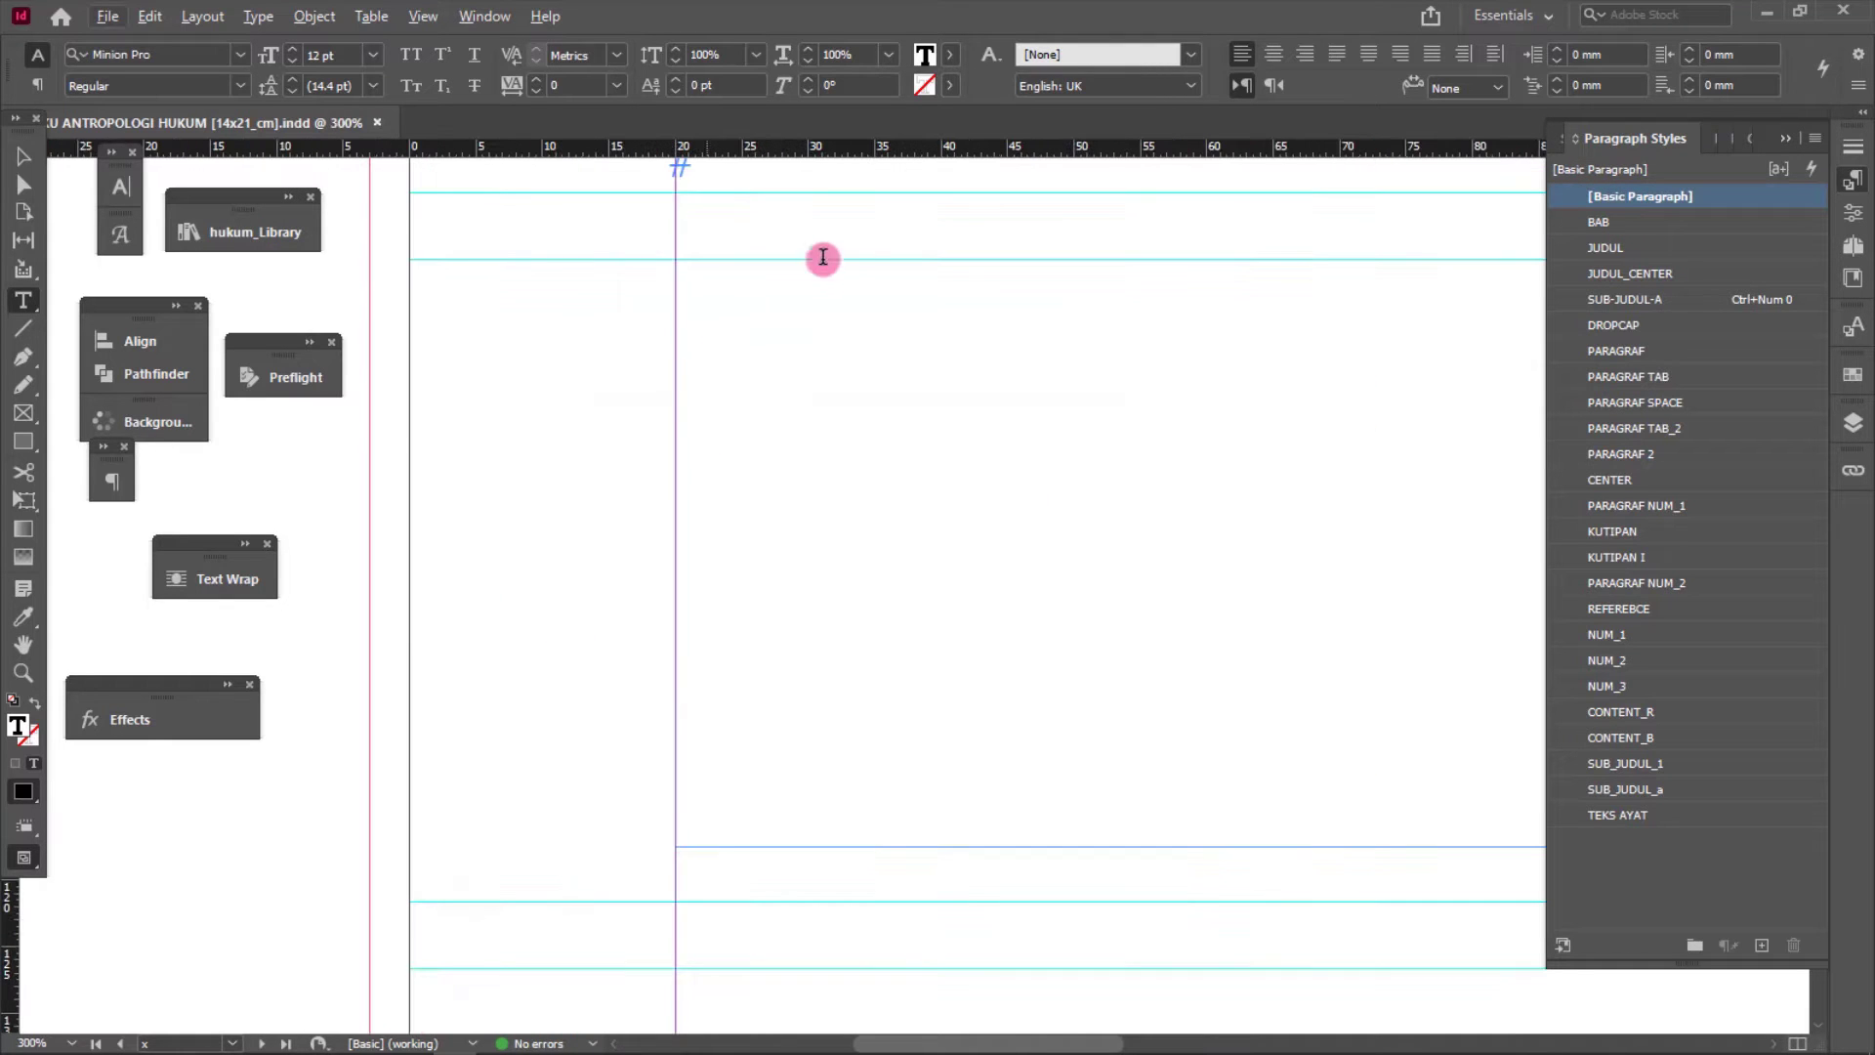
pyautogui.keyDown('alt'); pyautogui.scroll(-1, 610, 461); pyautogui.keyUp('alt')
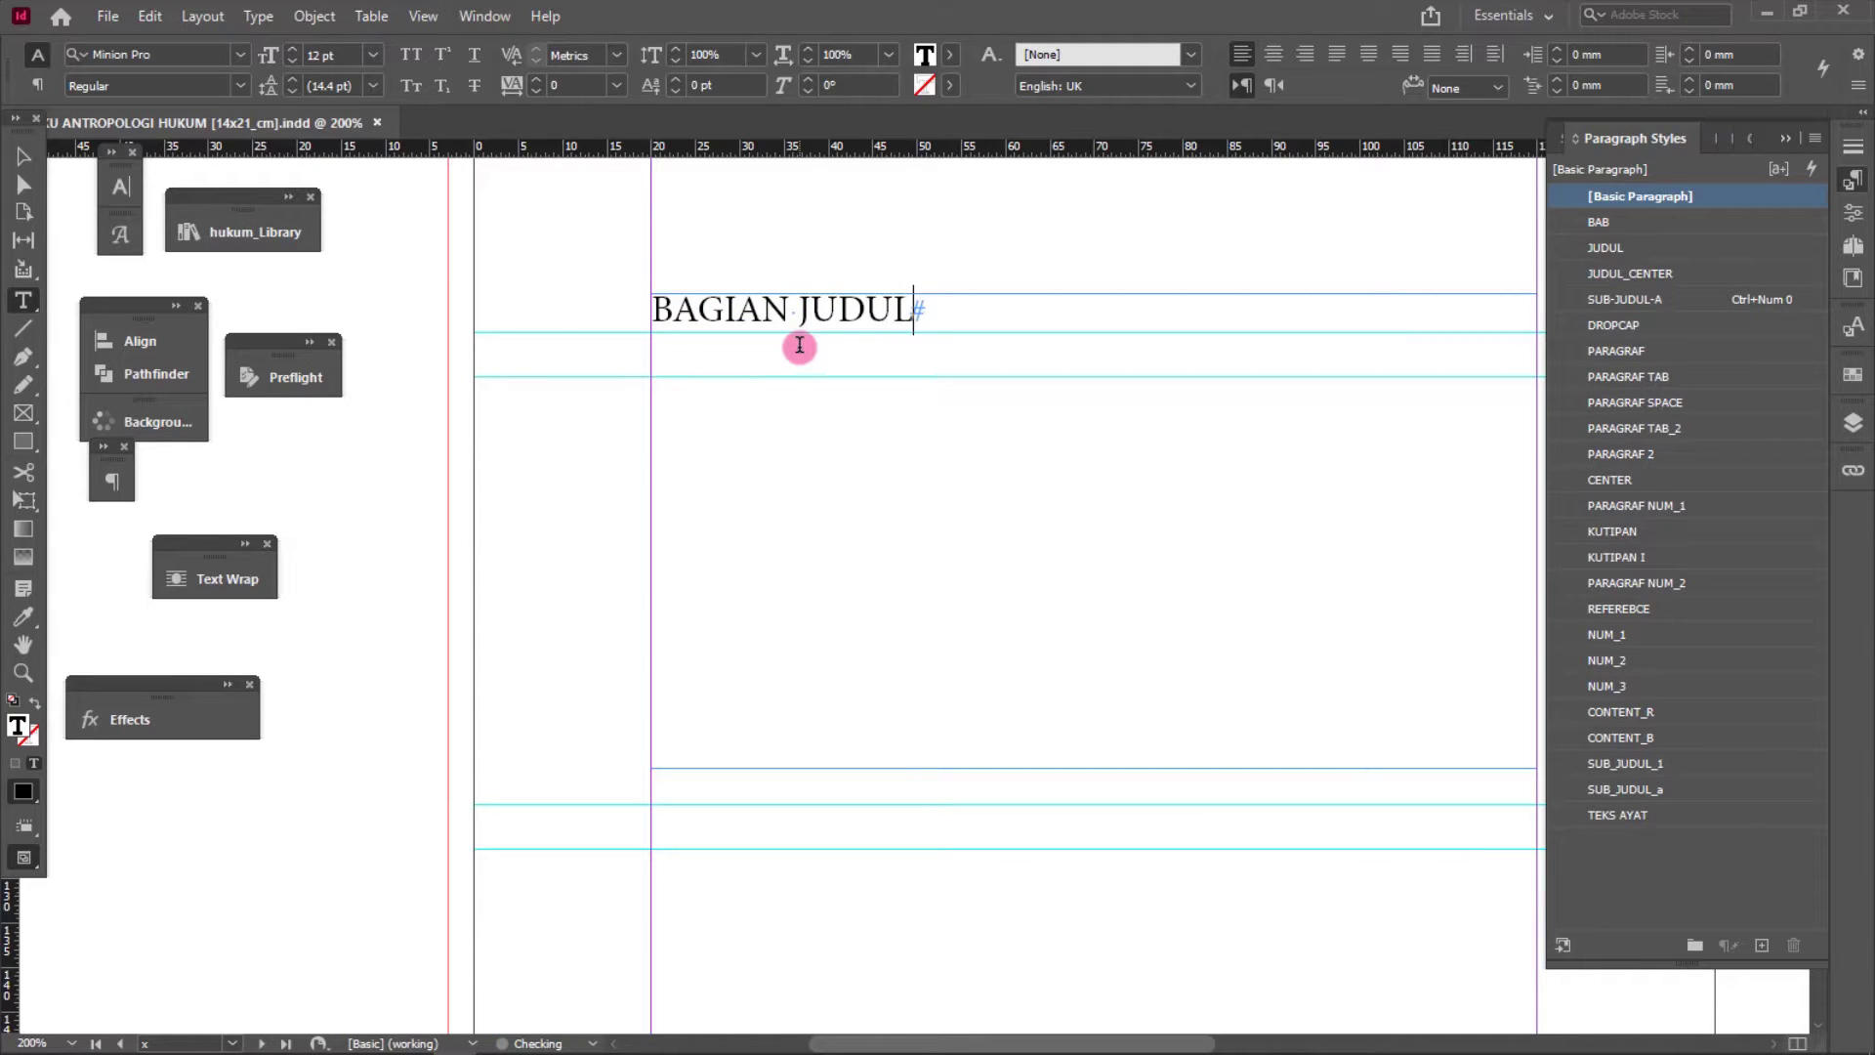
pyautogui.hscroll(3, 826, 398)
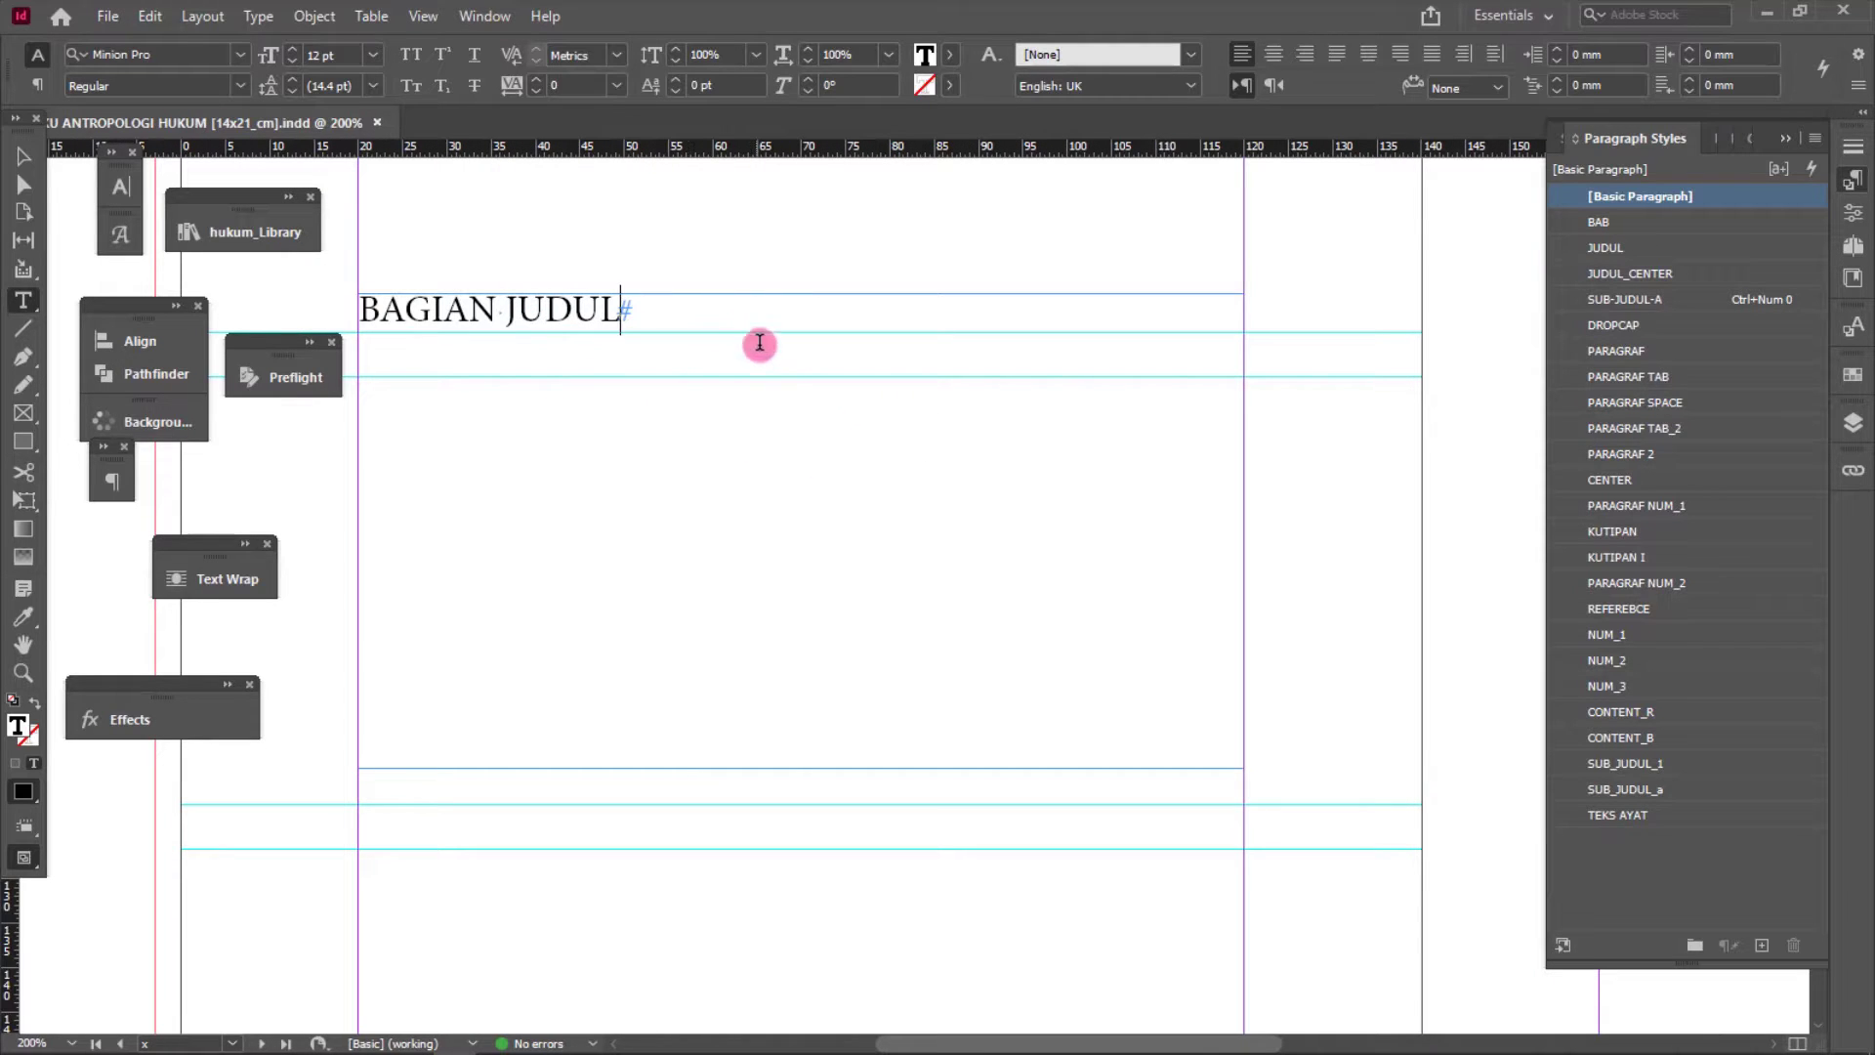
pyautogui.write('1')
# - Inspect the parts of the "BAGIAN JUDUL" line by selecting its title text and its page number
pyautogui.scroll(2, 490, 307)
pyautogui.moveTo(774, 348); pyautogui.dragTo(912, 356)
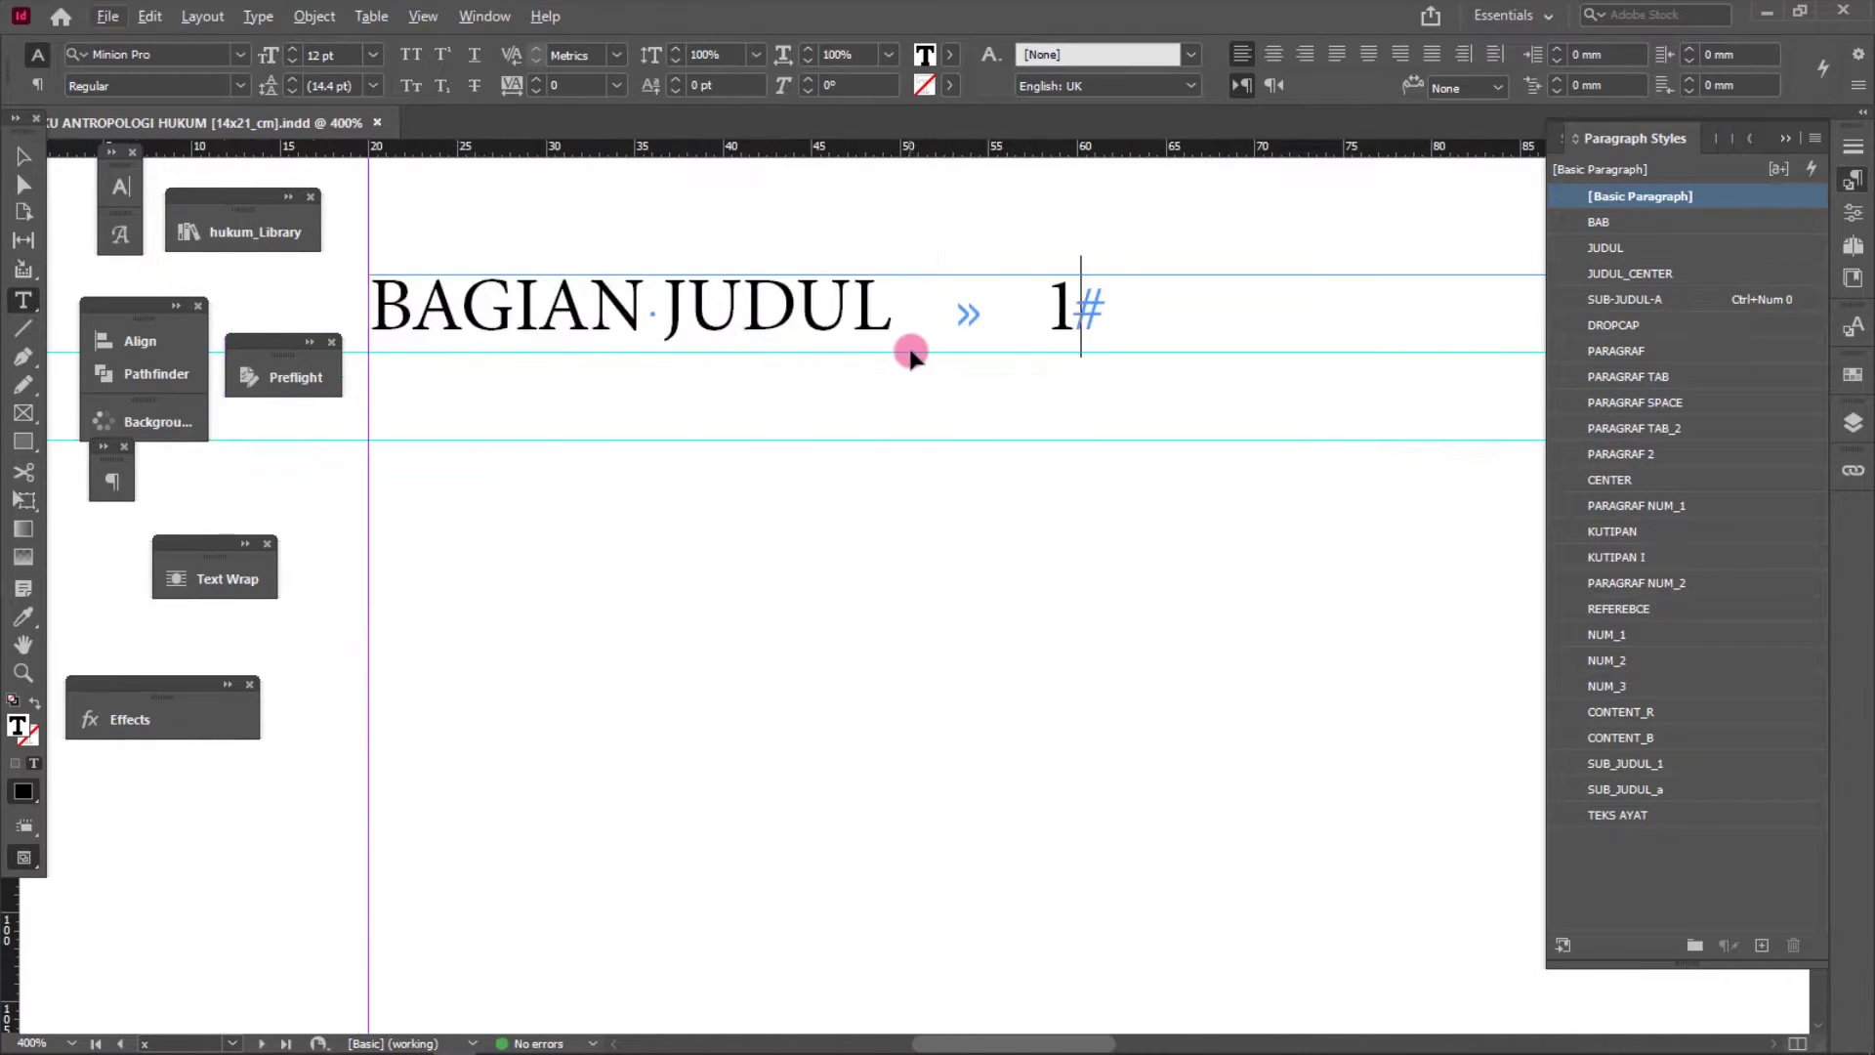
pyautogui.scroll(-1, 1060, 290)
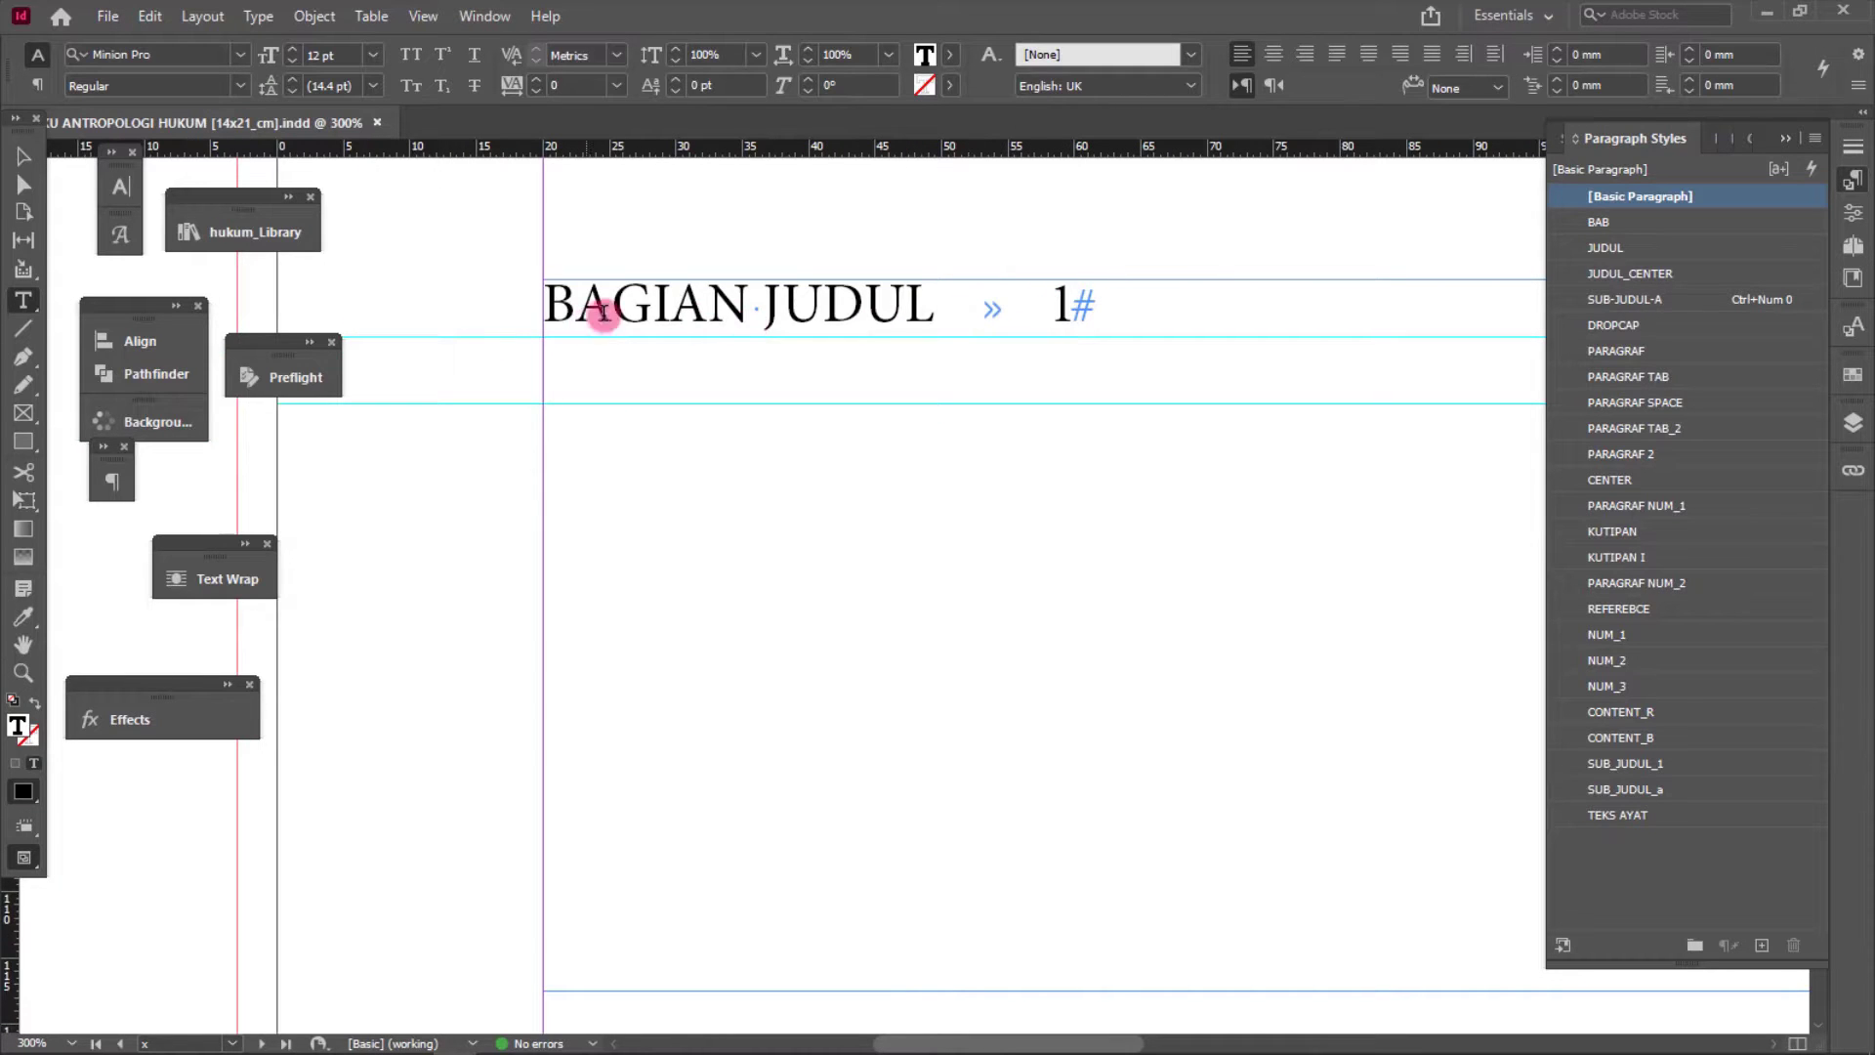
pyautogui.moveTo(562, 303); pyautogui.dragTo(1096, 297)
pyautogui.scroll(1, 1070, 331)
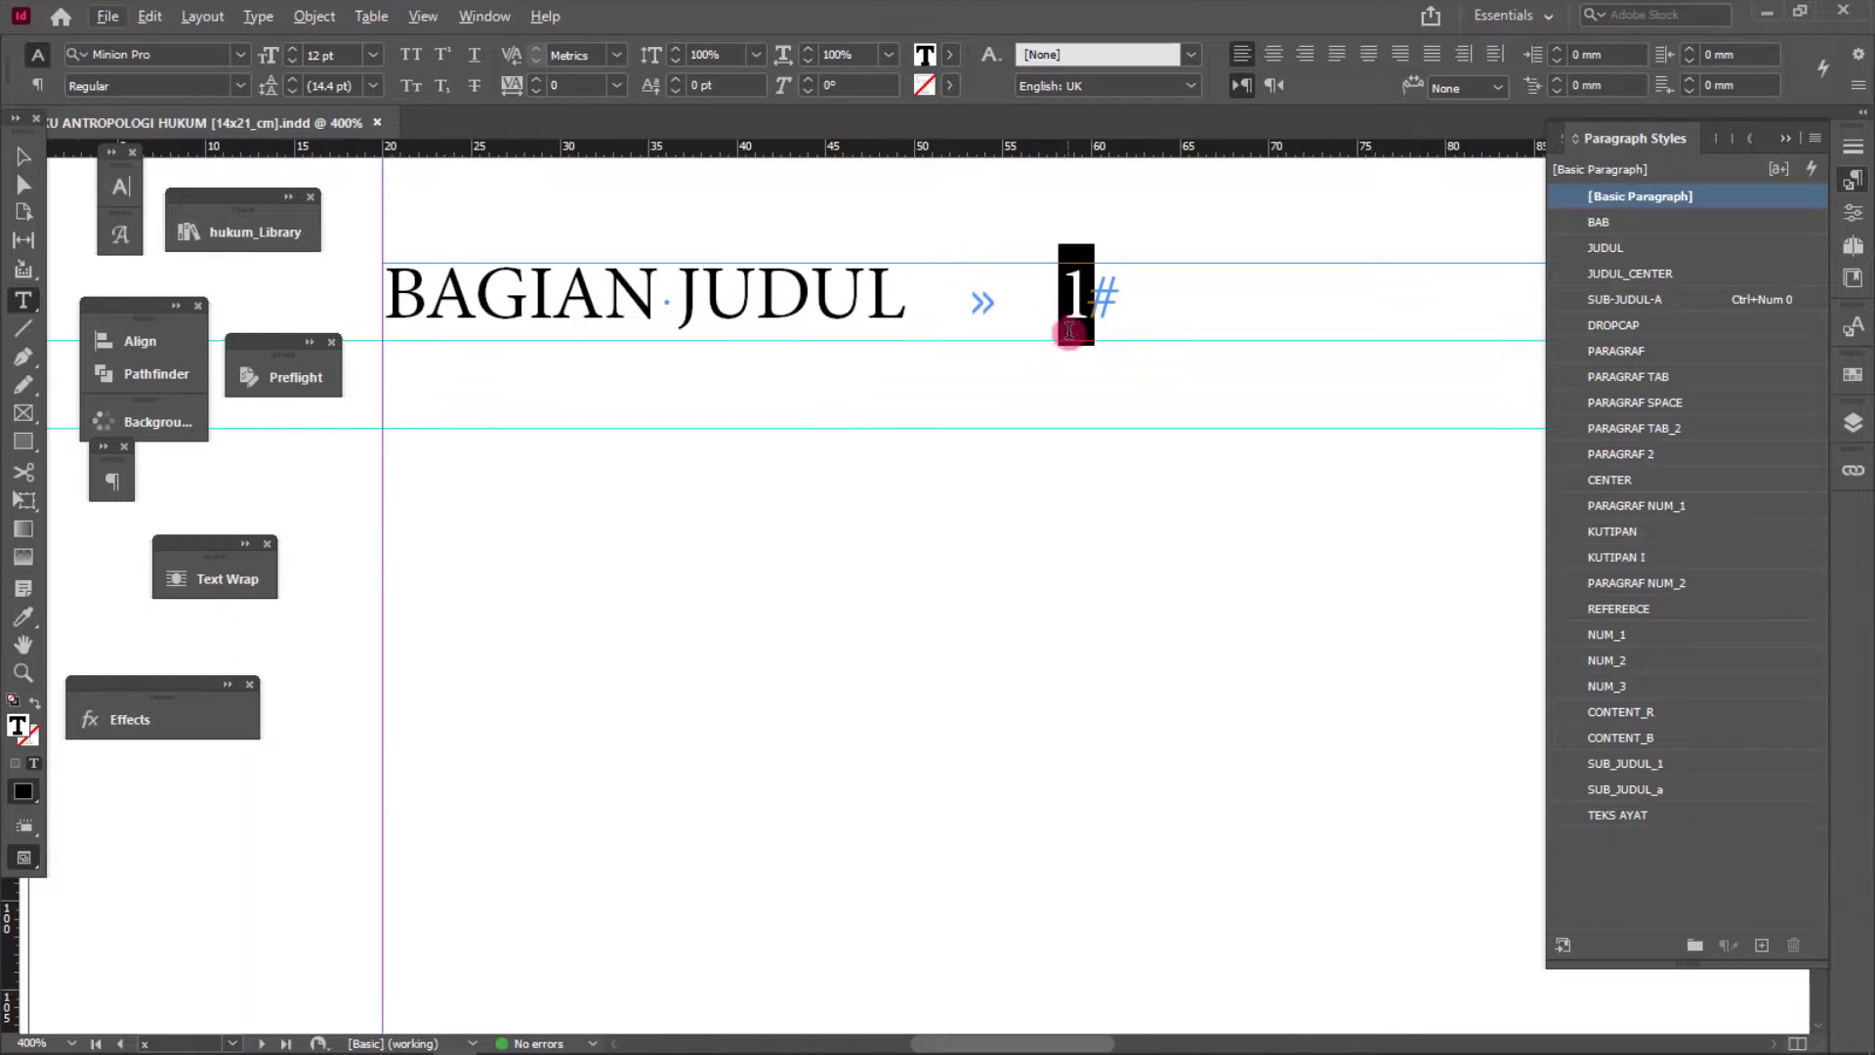
# - Add a second line reading "BAGIAN SUB JUDUL" followed by a tab and page number 1
pyautogui.click(923, 293)
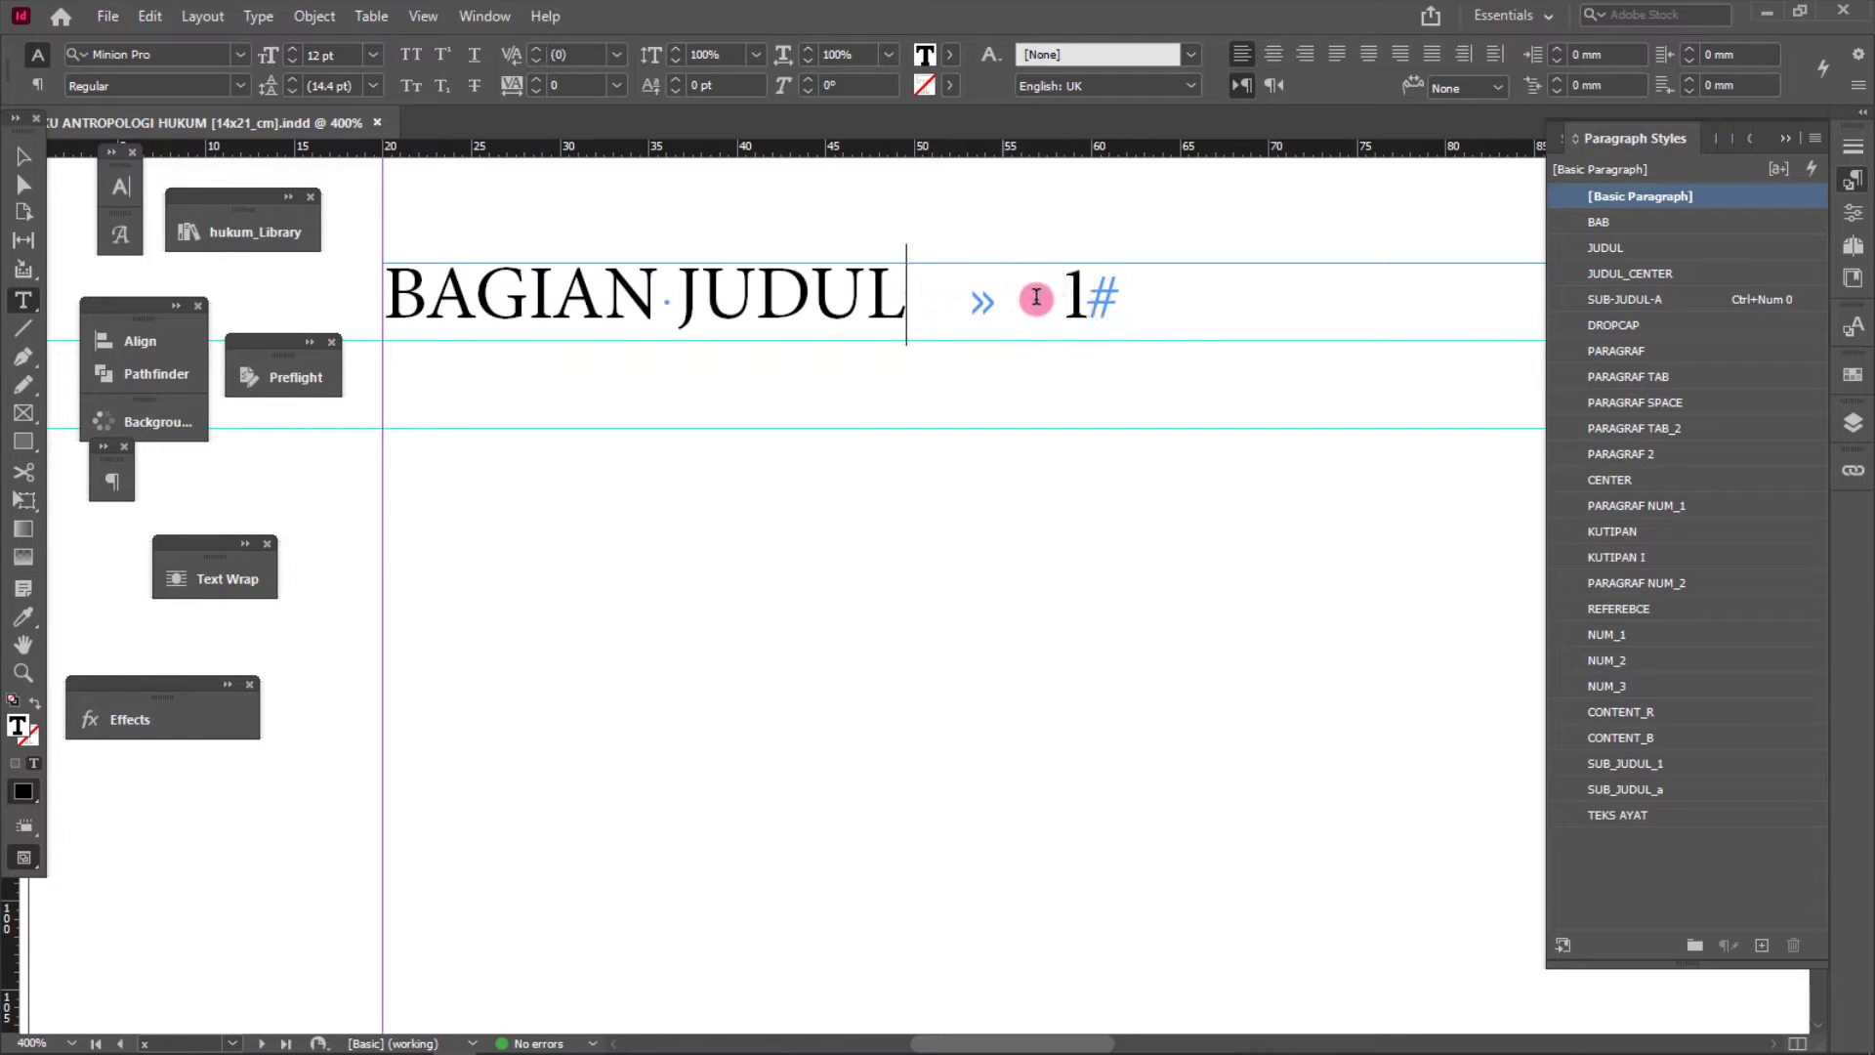
pyautogui.scroll(-2, 1065, 303)
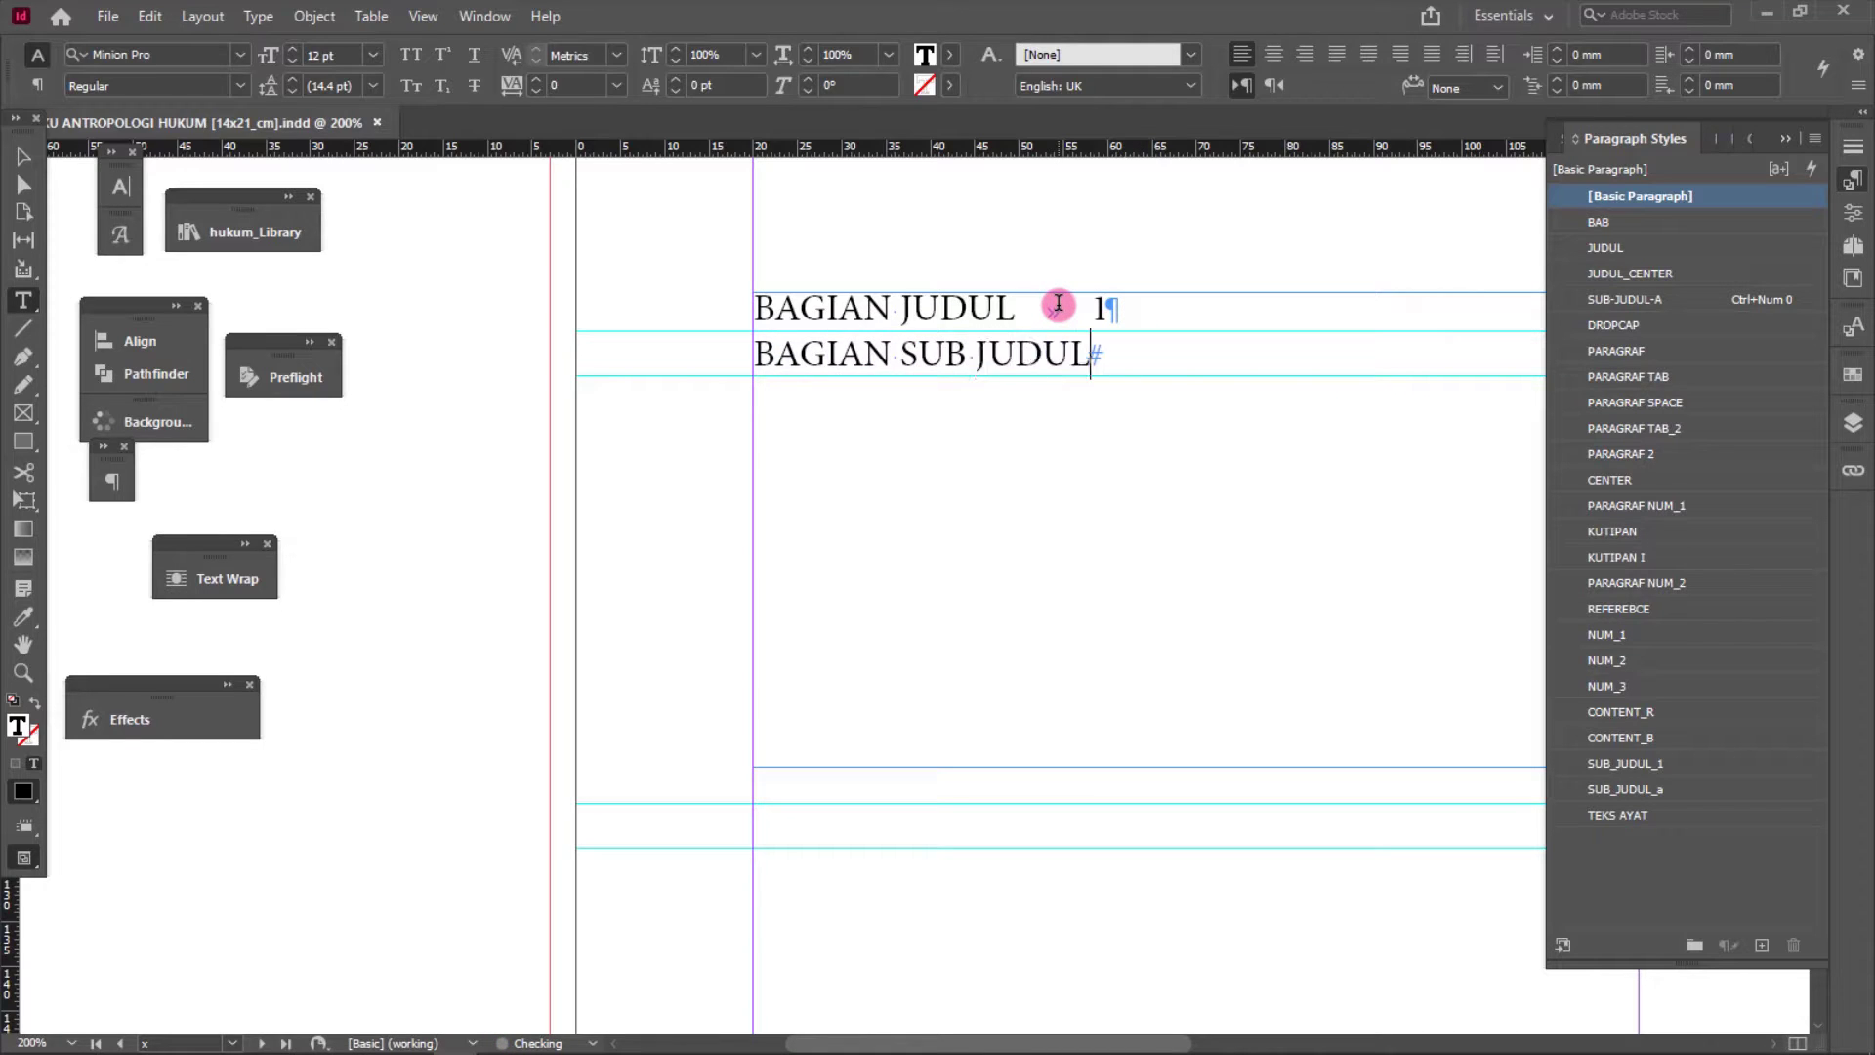
pyautogui.write('1')
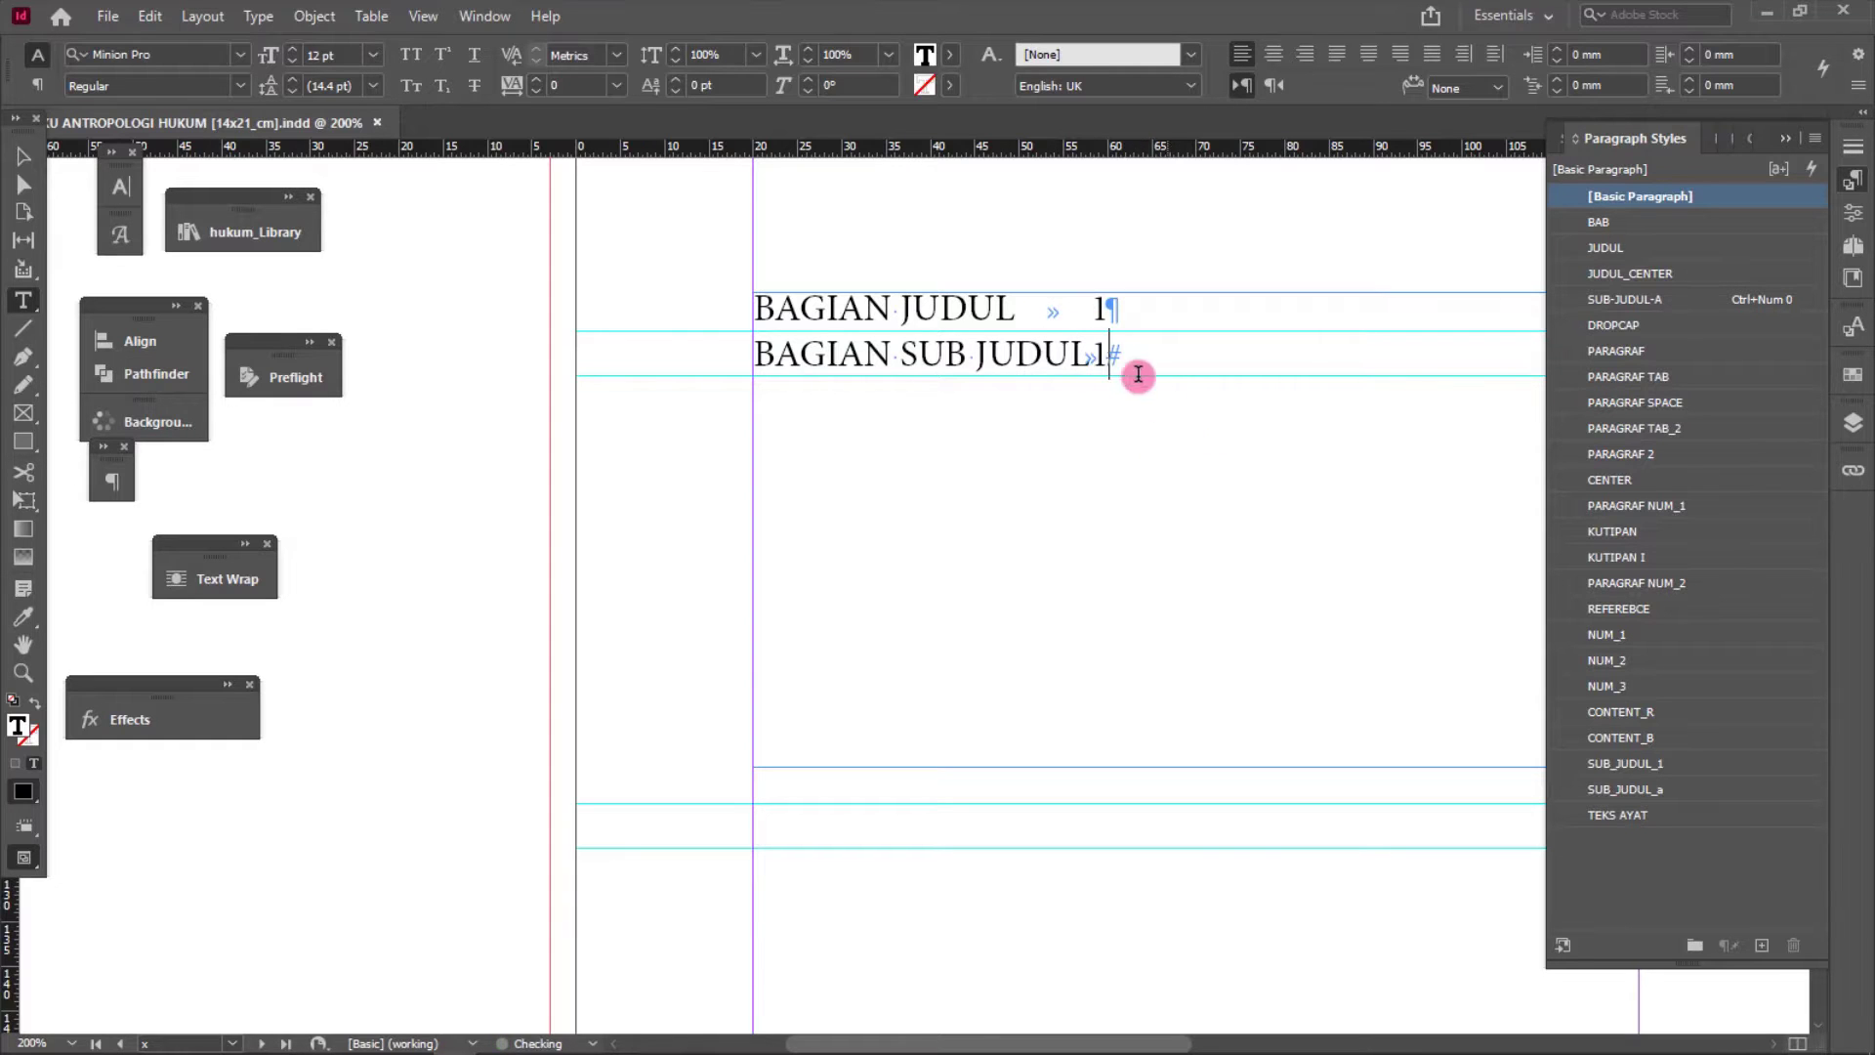
# - Examine closely the tab characters between the titles and page numbers in both sample lines
pyautogui.scroll(3, 1078, 358)
pyautogui.moveTo(829, 230); pyautogui.dragTo(1225, 417)
pyautogui.scroll(-3, 1111, 356)
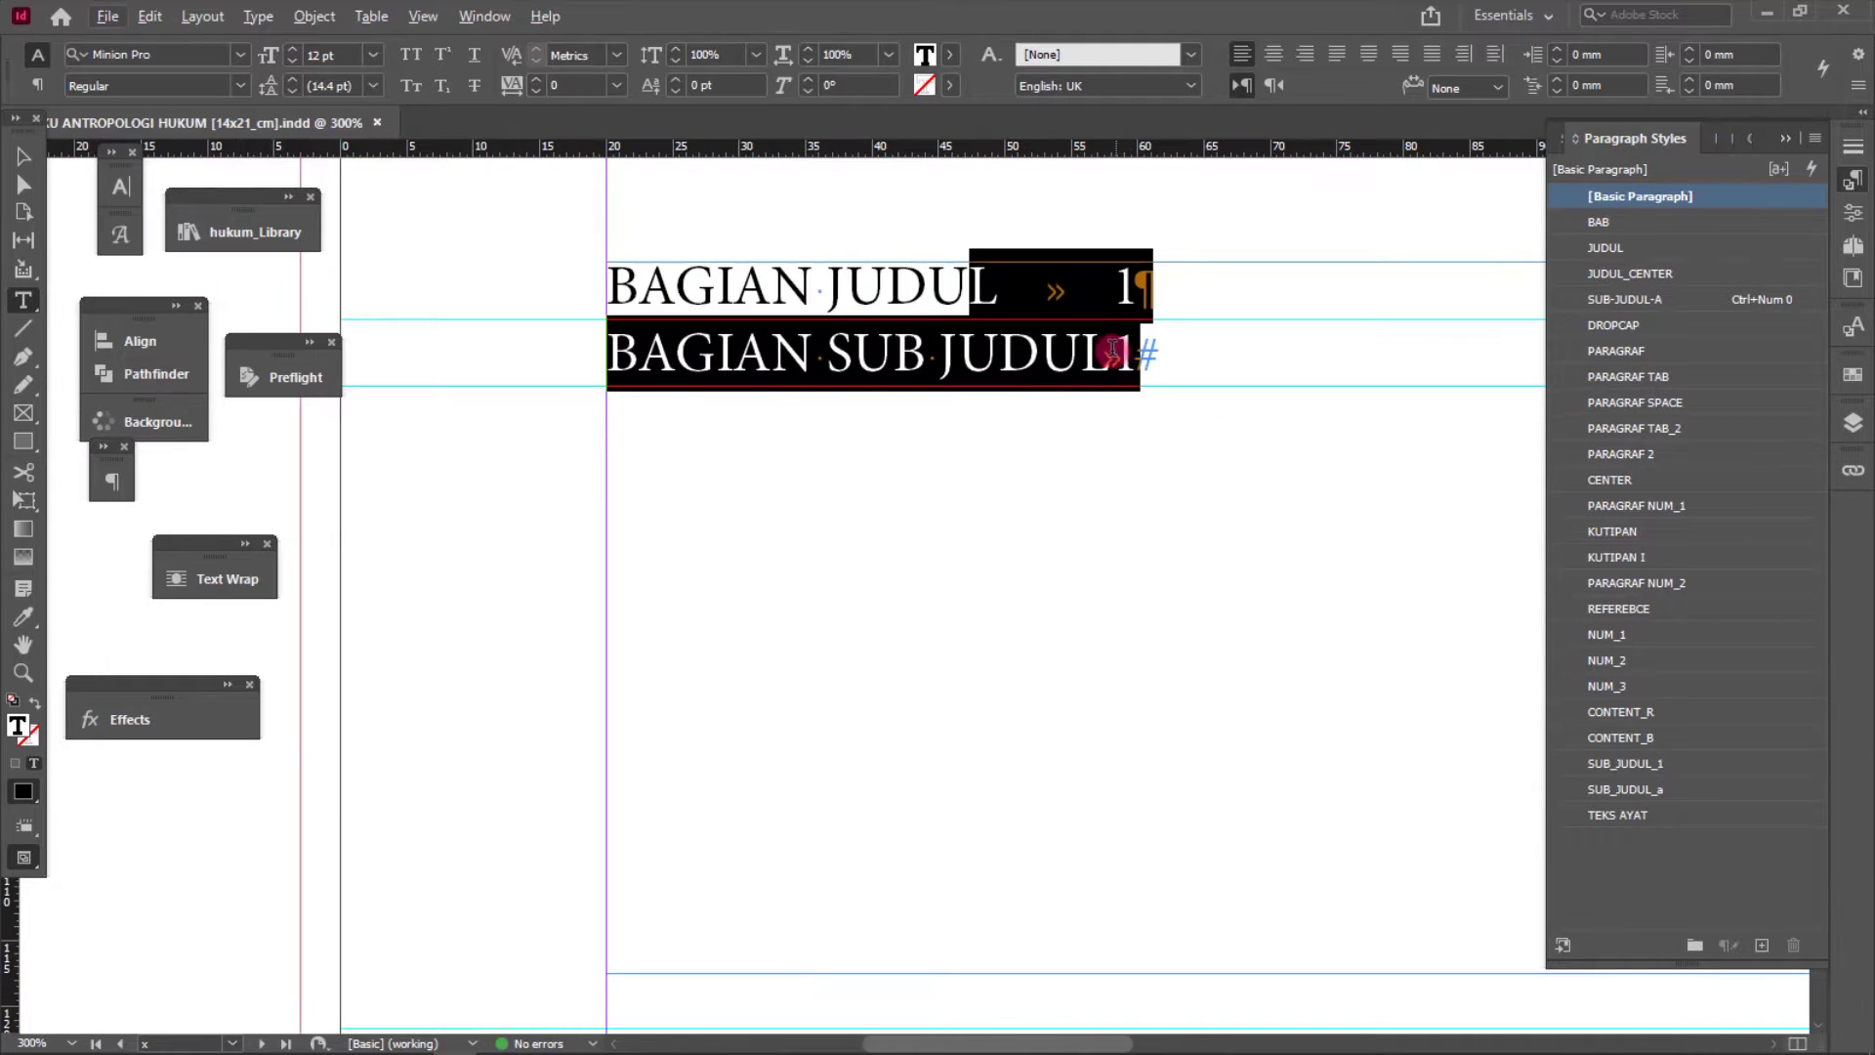
pyautogui.click(1109, 350)
pyautogui.scroll(3, 1123, 352)
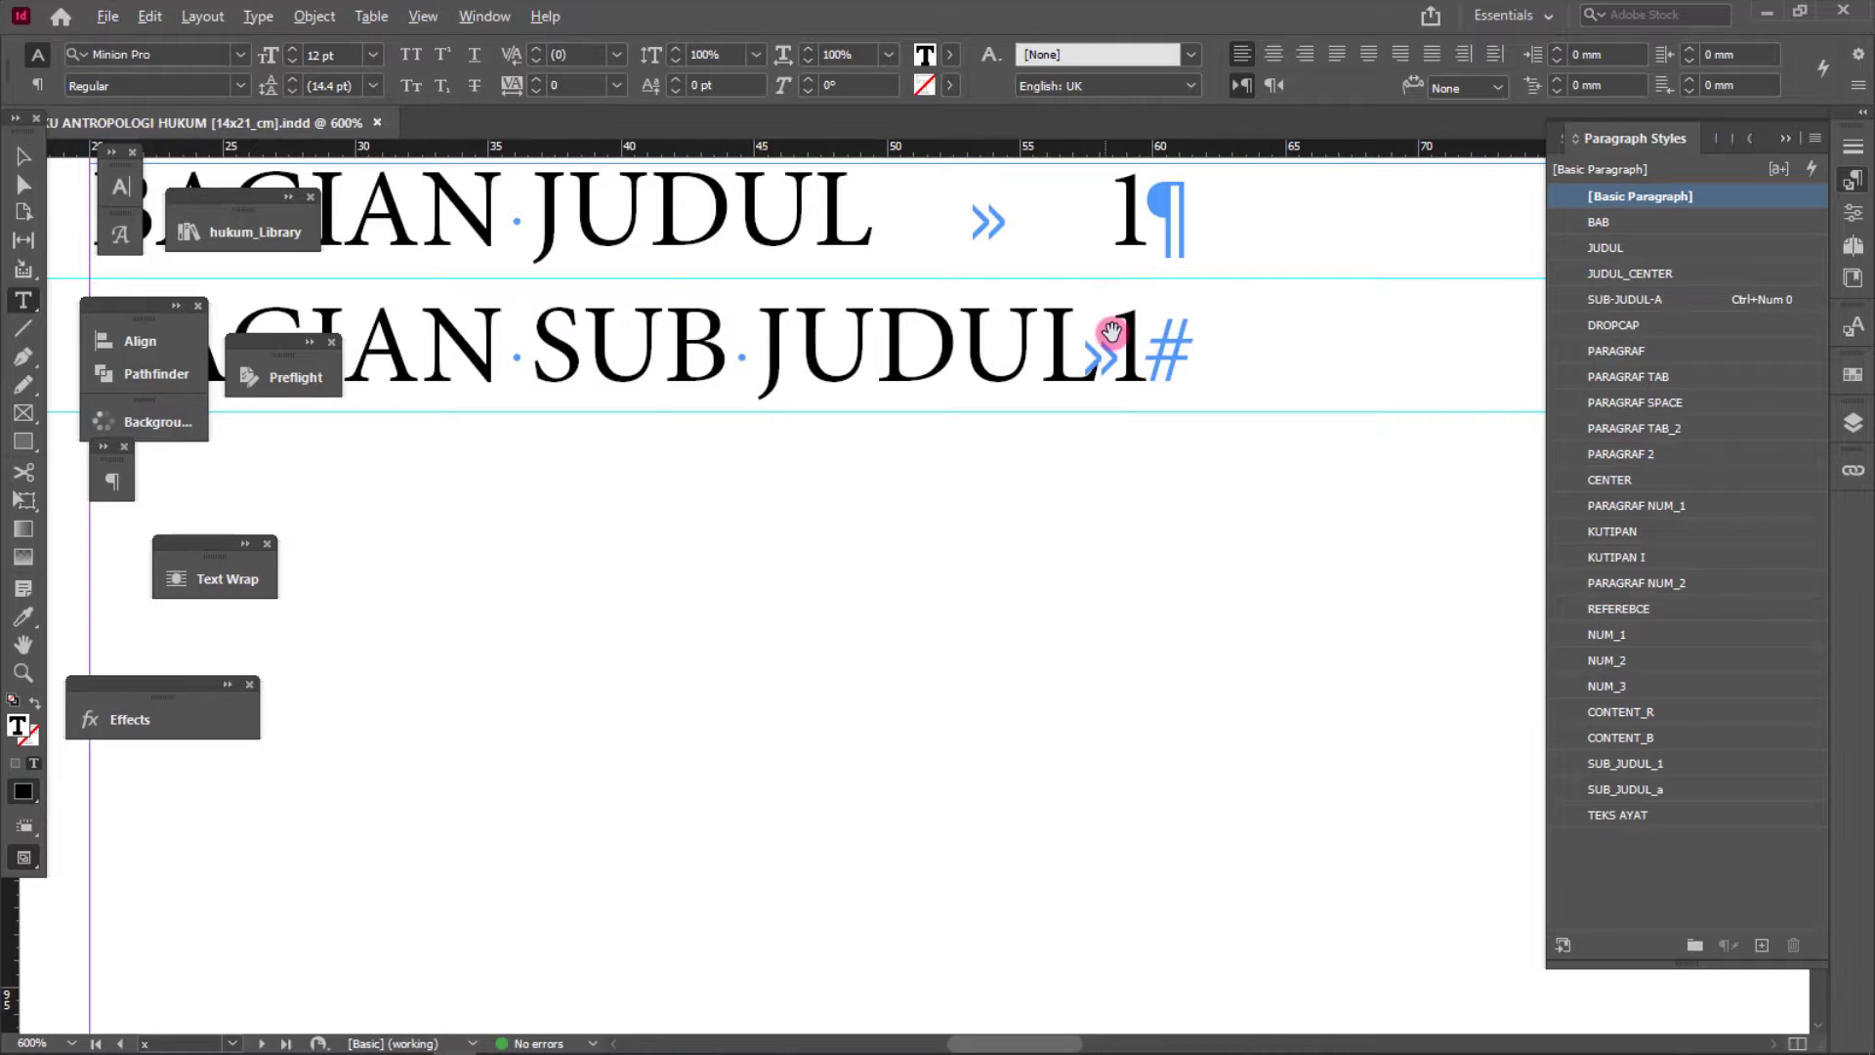
pyautogui.scroll(1, 1097, 348)
pyautogui.scroll(-2, 975, 251)
pyautogui.scroll(1, 976, 405)
pyautogui.scroll(1, 977, 405)
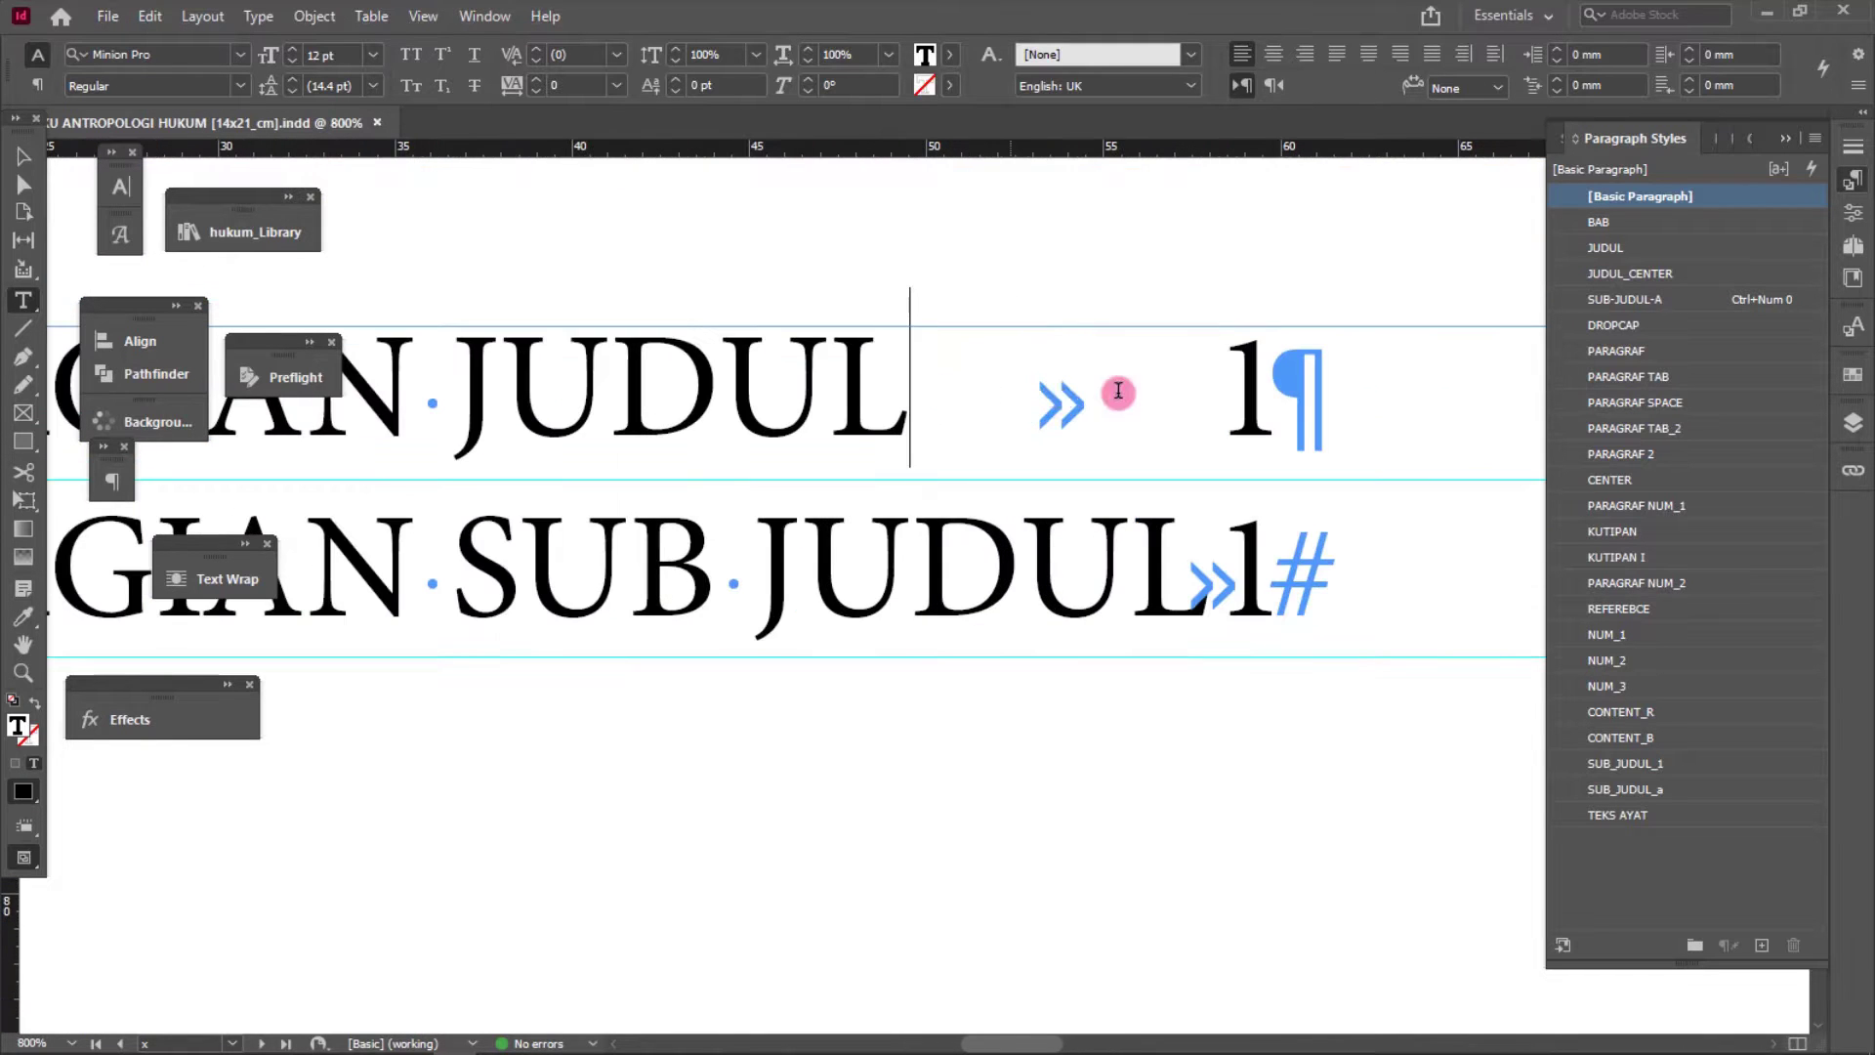
# - Select the tab after "BAGIAN JUDUL" and hide the hidden characters
pyautogui.moveTo(1223, 397); pyautogui.dragTo(992, 390)
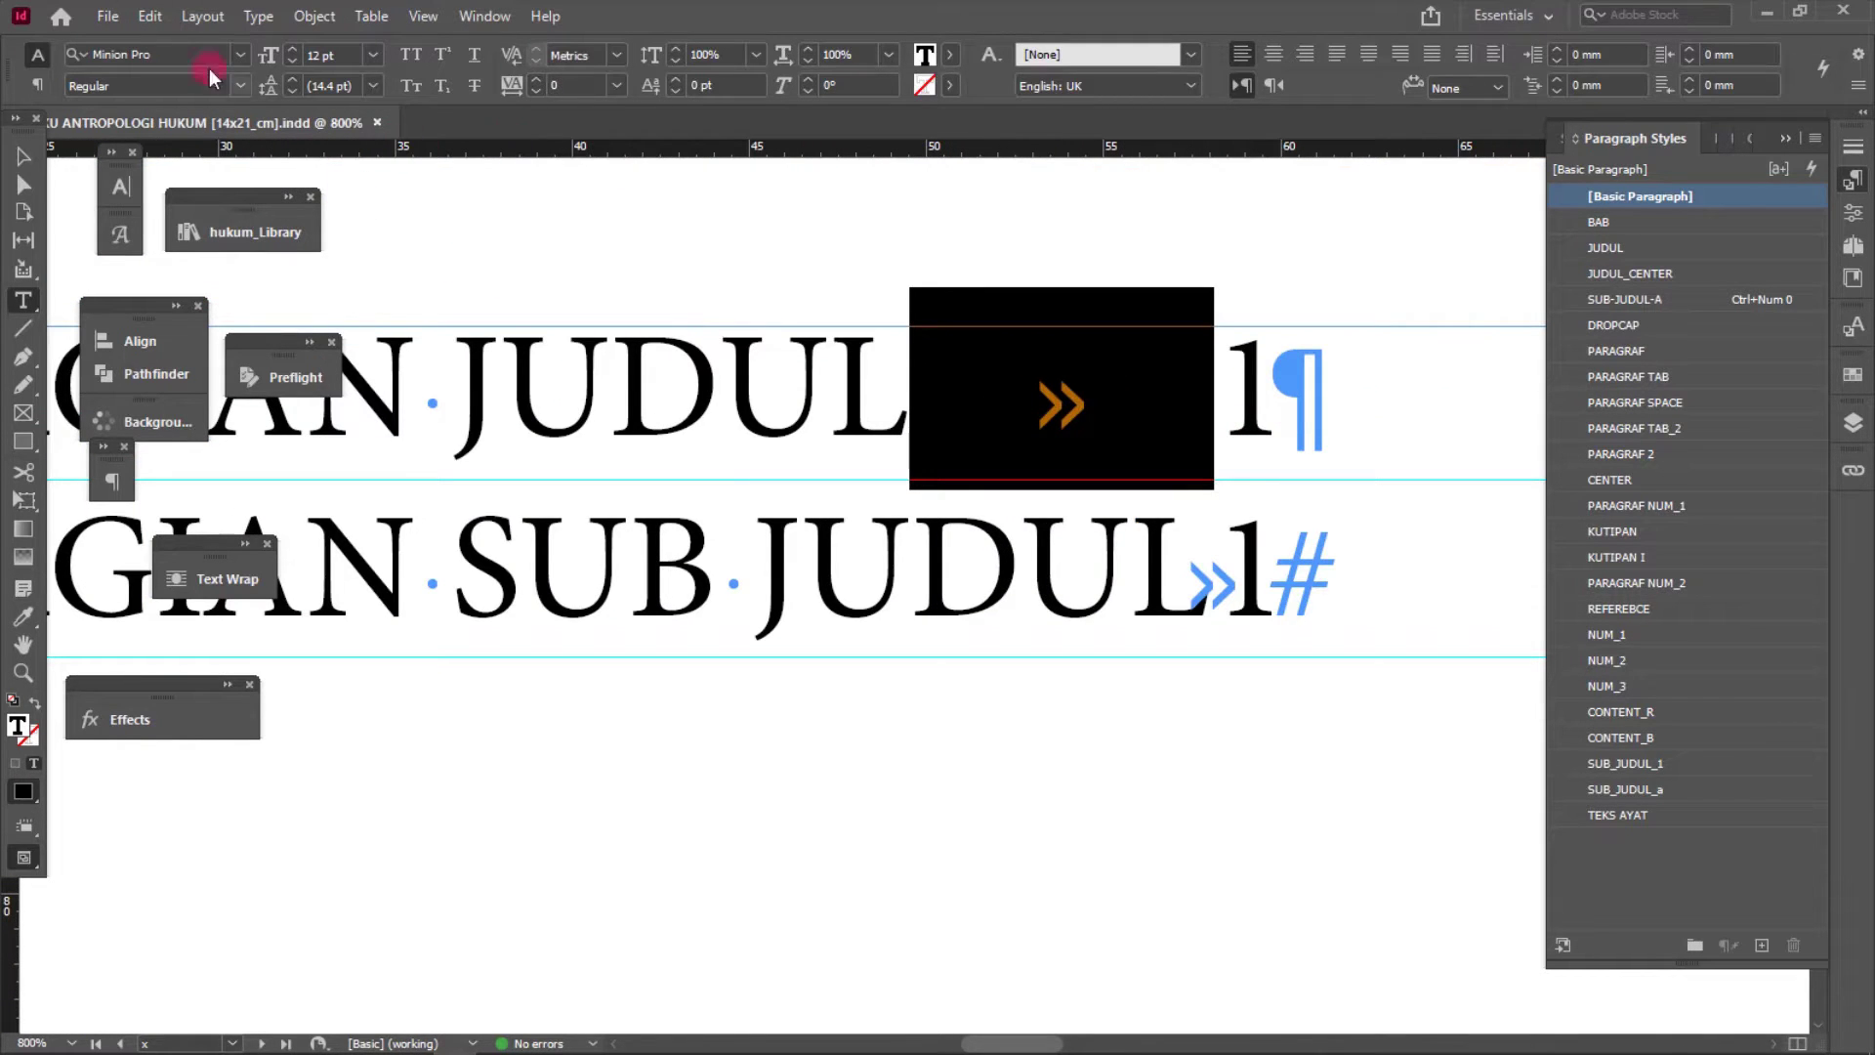
pyautogui.click(278, 22)
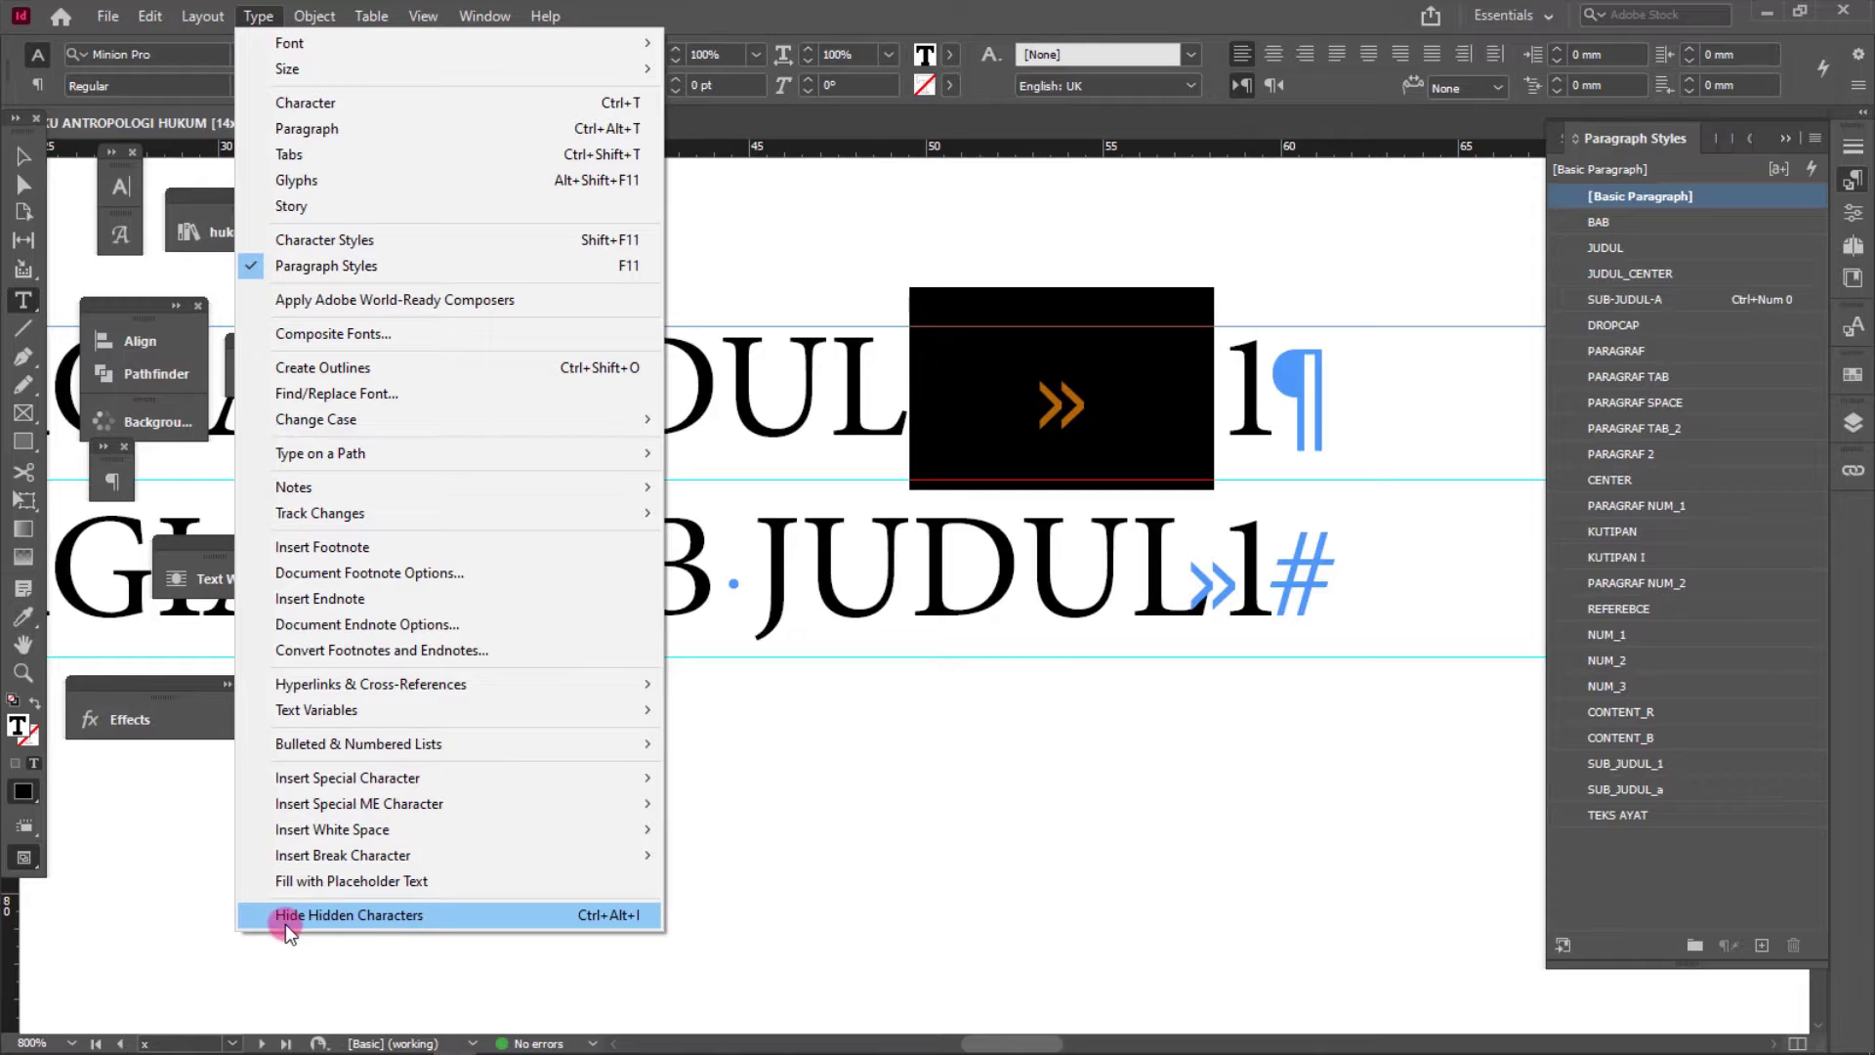
pyautogui.click(423, 918)
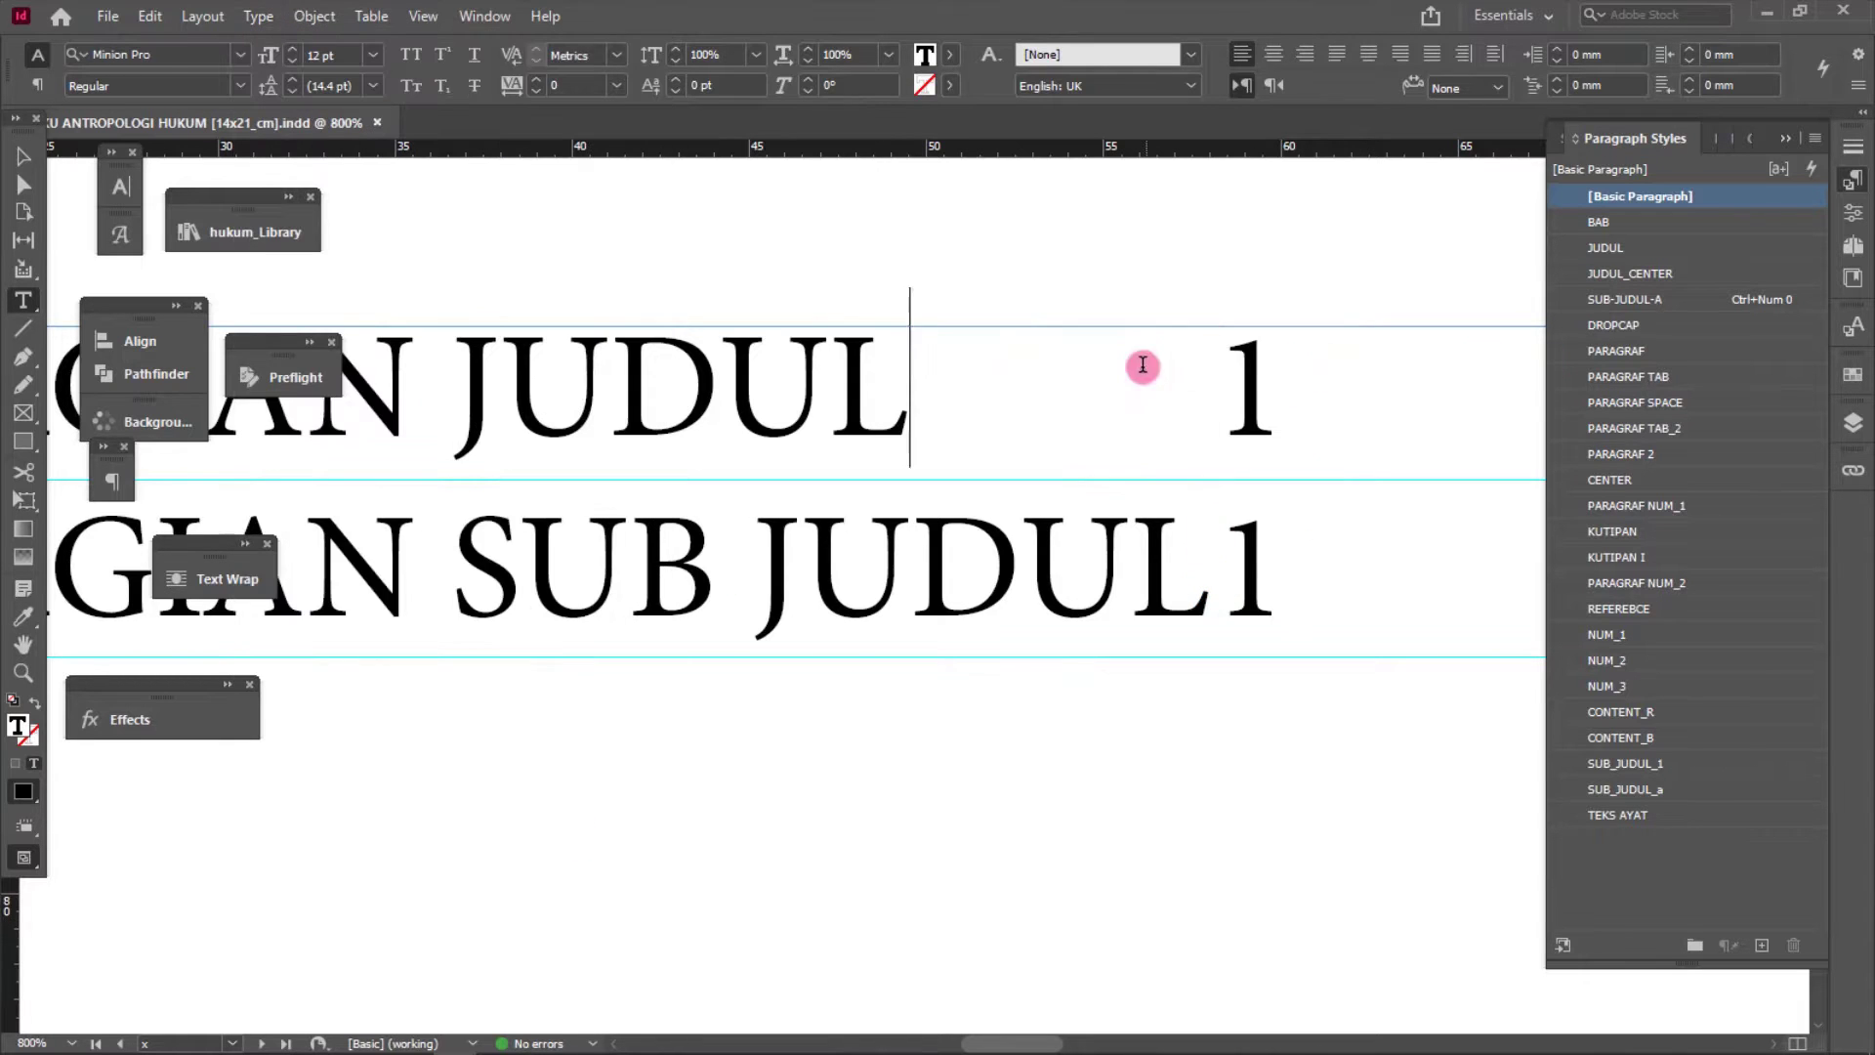
# - Select both sample lines, and the tab gap after "BAGIAN JUDUL", to check the spacing without hidden characters
pyautogui.hotkey('ctrl', '-')
pyautogui.doubleClick(757, 405)
pyautogui.keyDown('shift'); pyautogui.click(1258, 526); pyautogui.keyUp('shift')
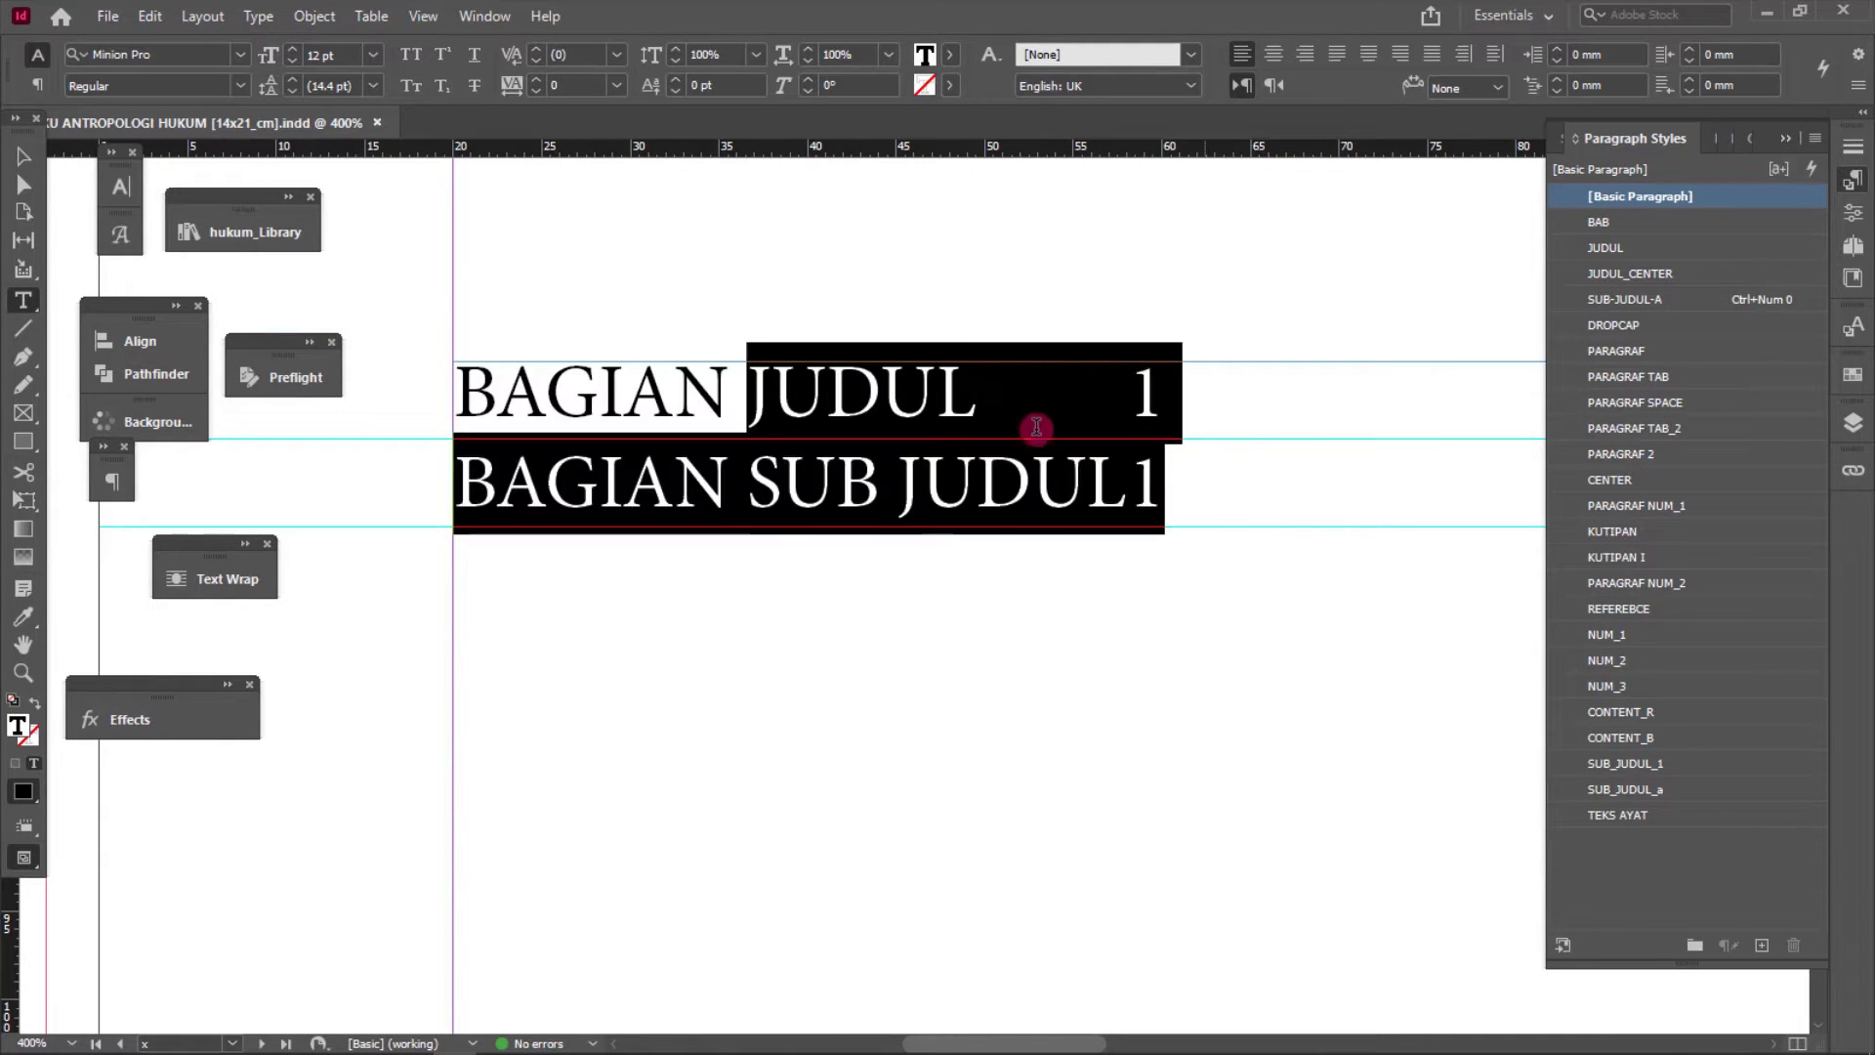
pyautogui.moveTo(982, 385); pyautogui.dragTo(1154, 390)
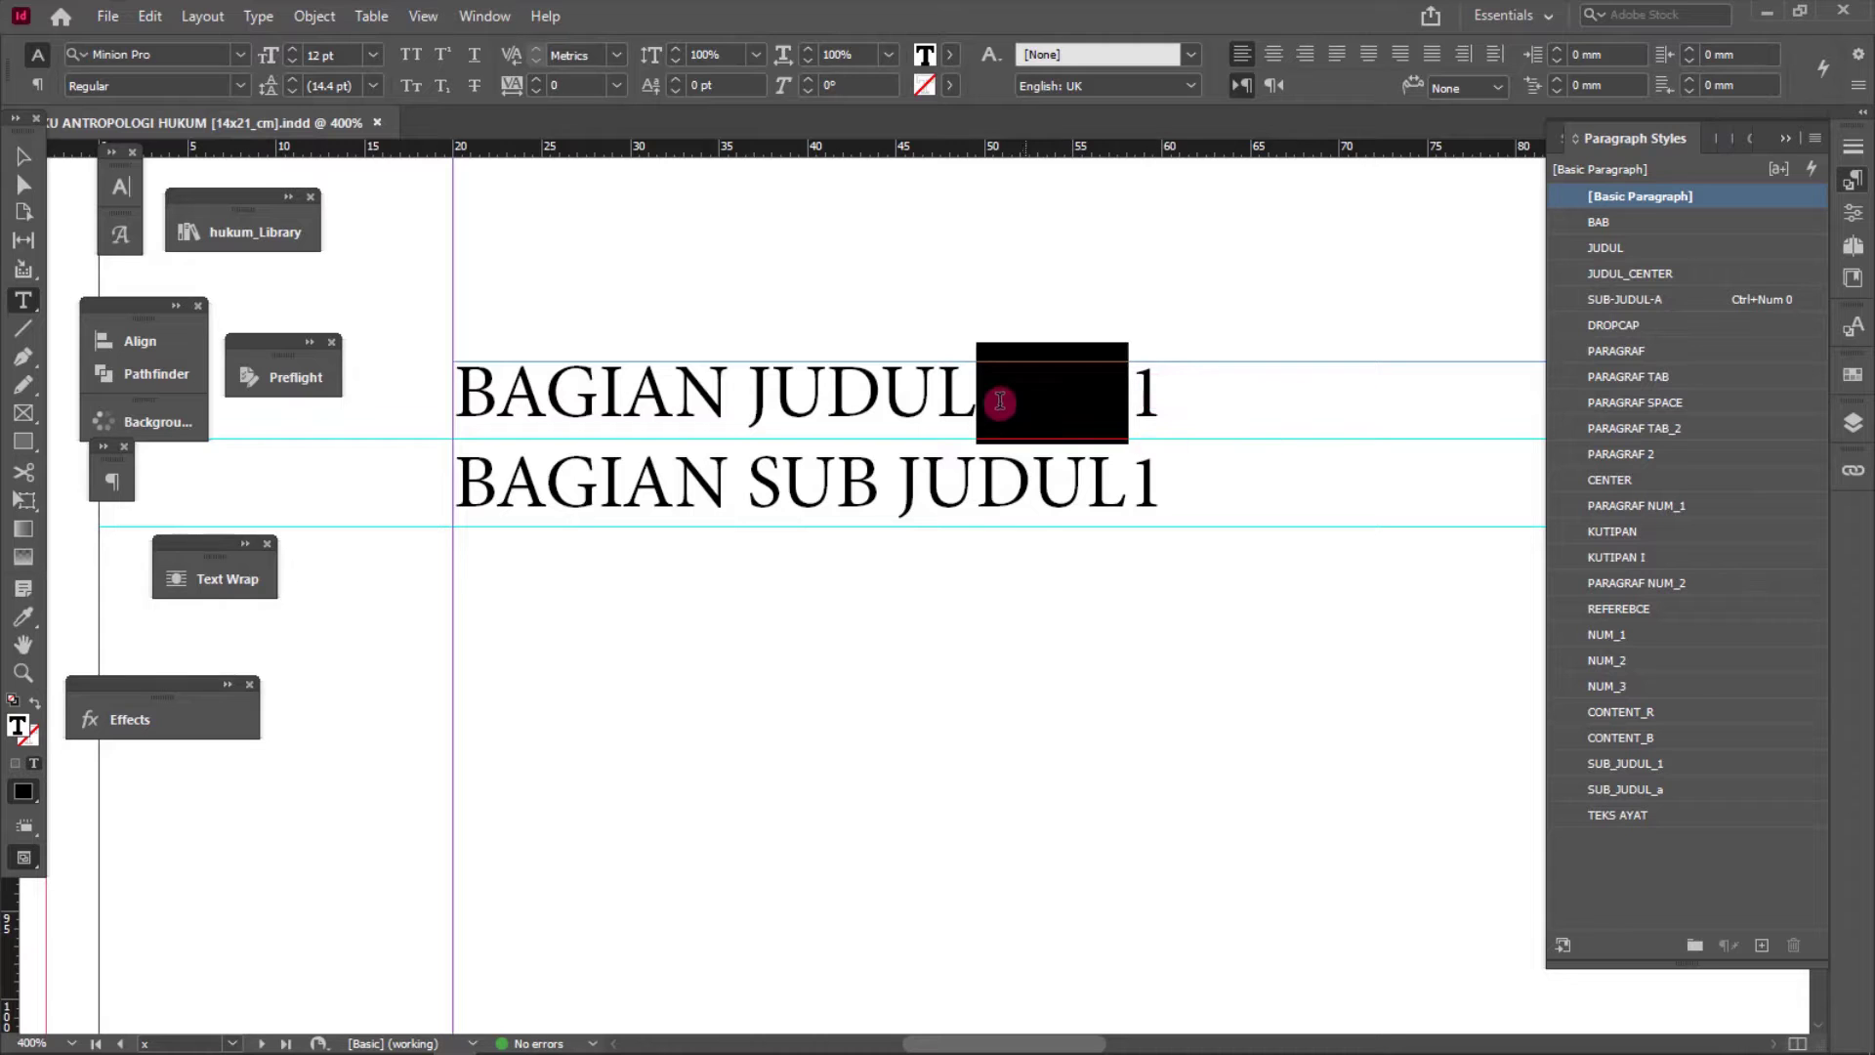
# - Show the hidden characters again and select the tab between "BAGIAN JUDUL" and its page number
pyautogui.moveTo(979, 391); pyautogui.dragTo(1173, 474)
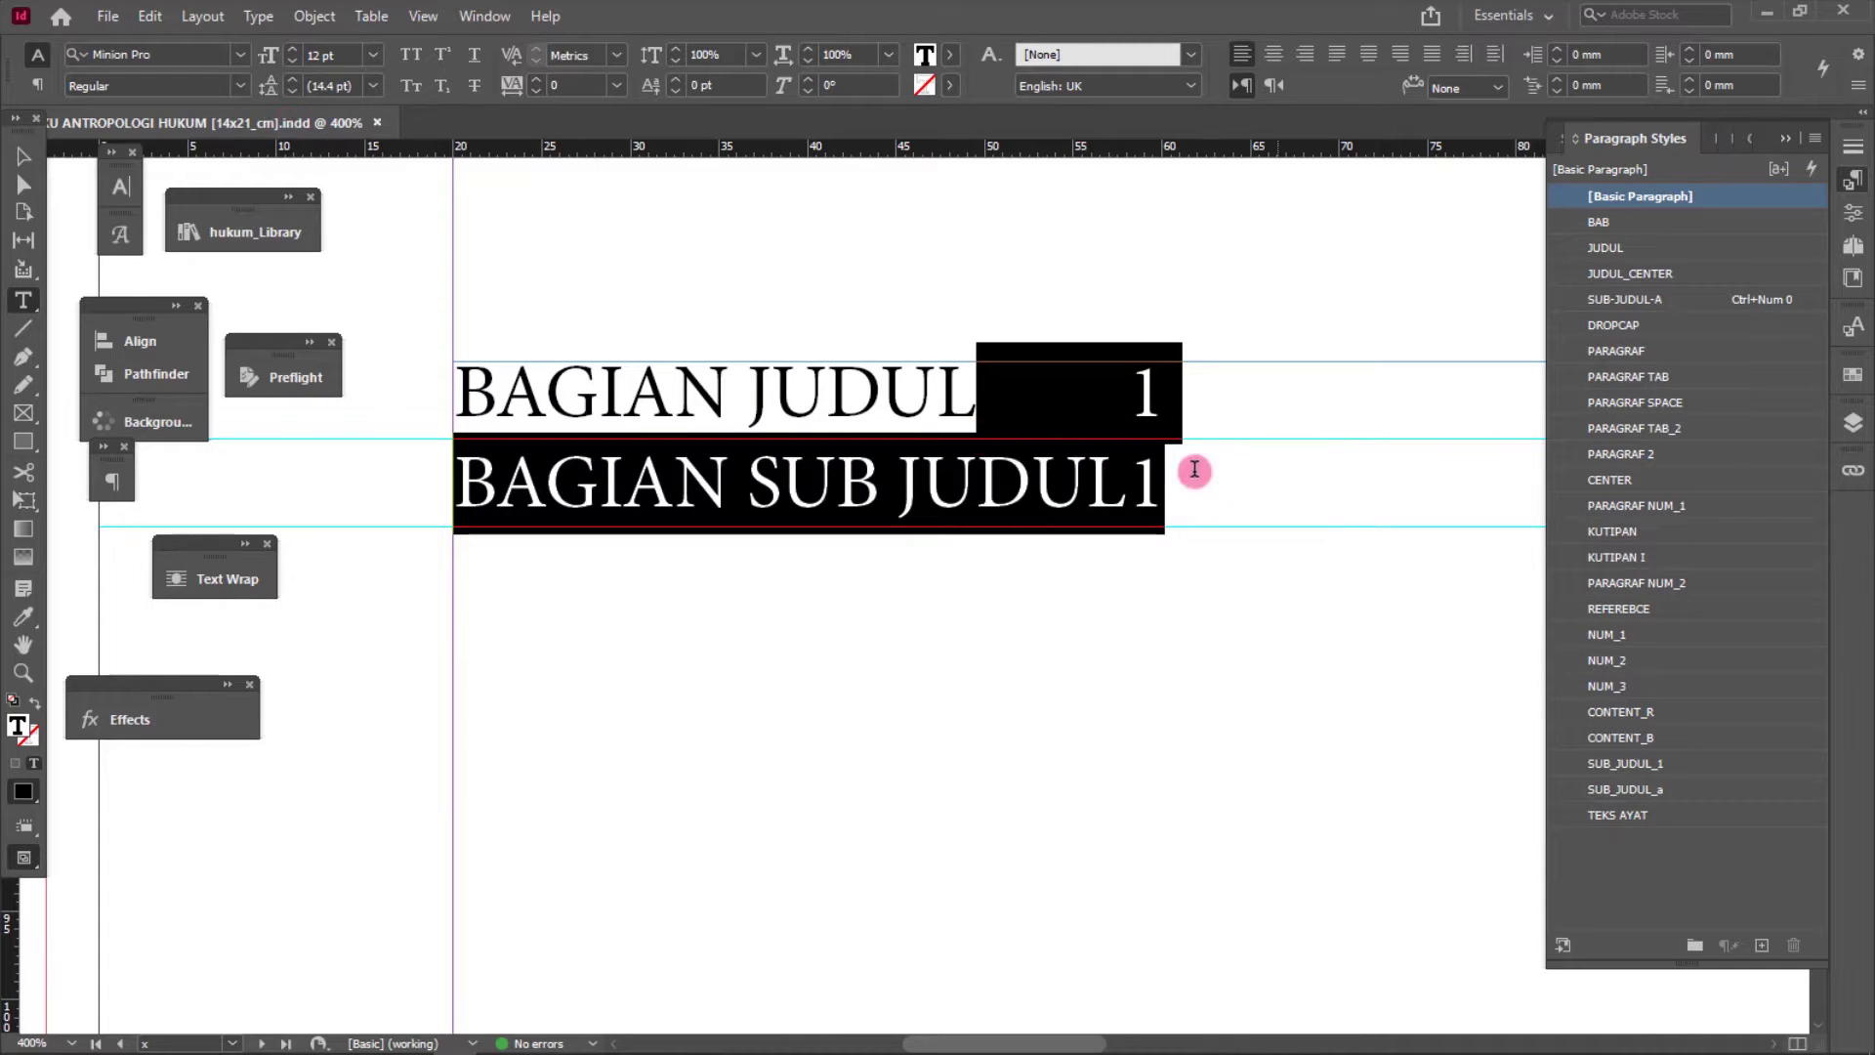
pyautogui.click(258, 15)
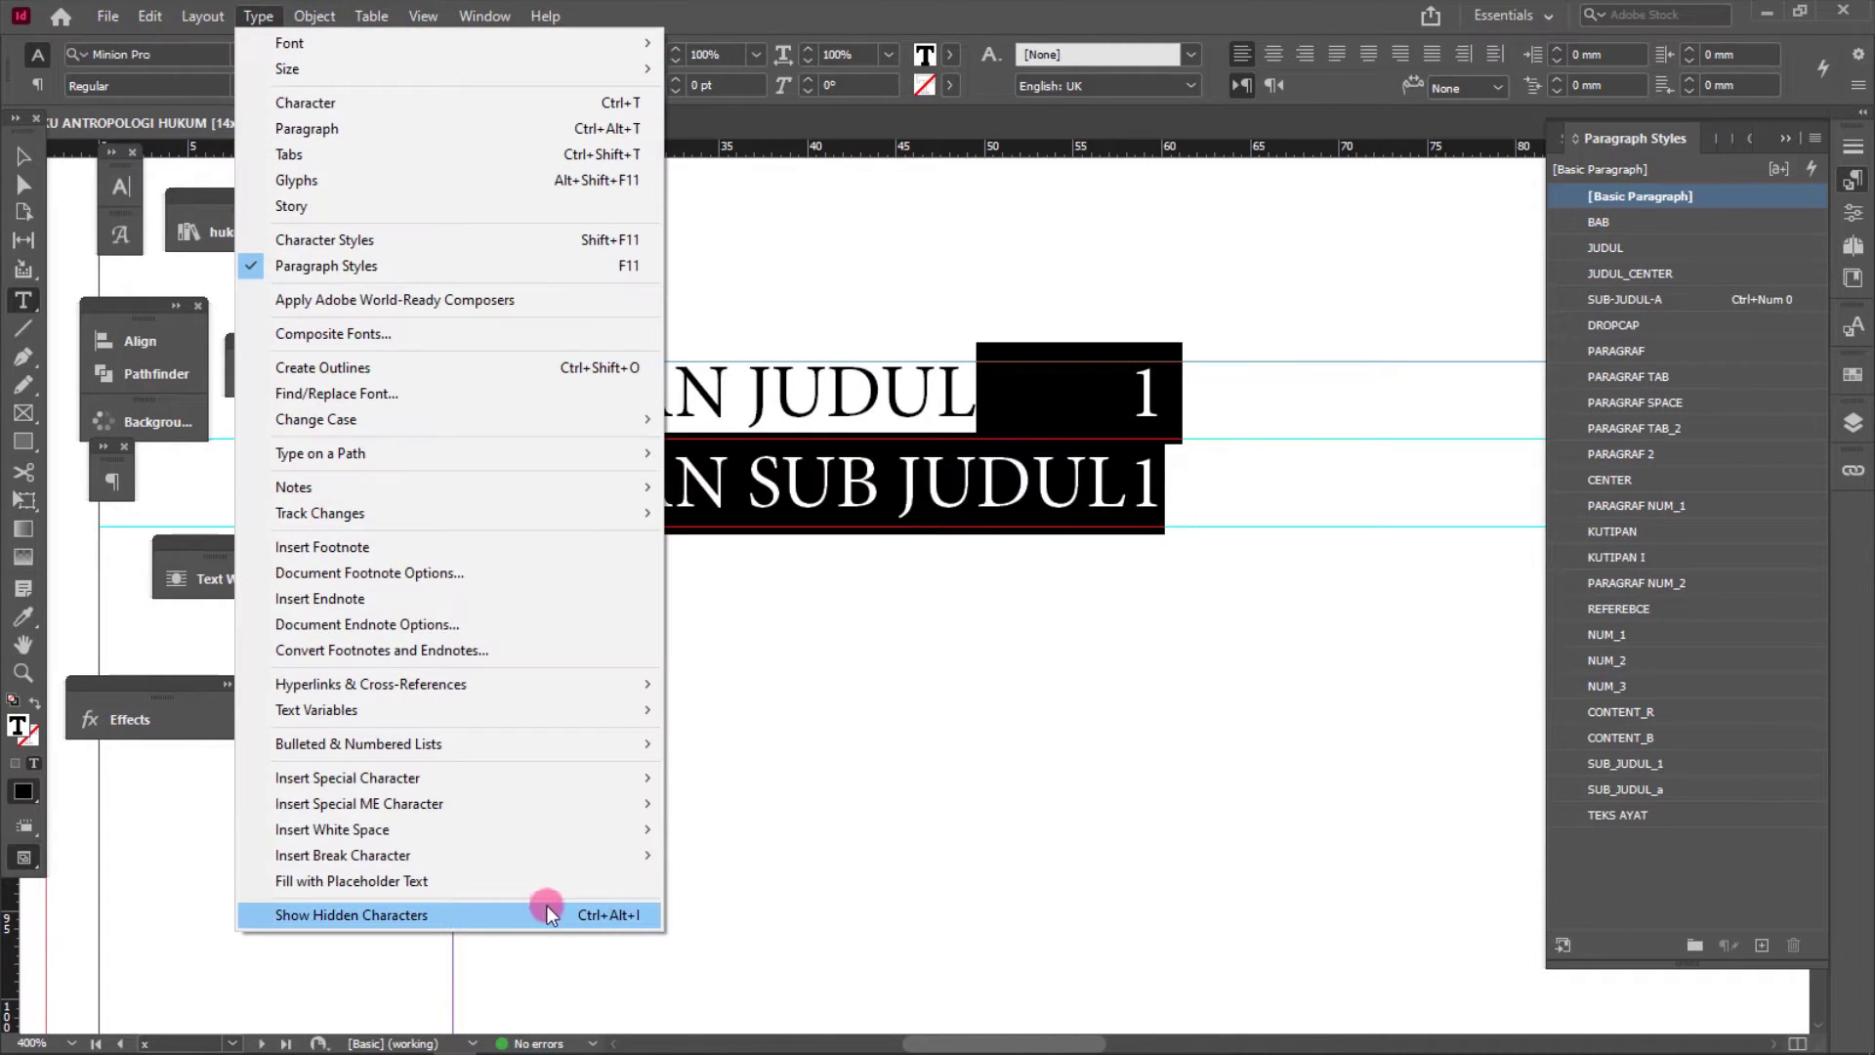
pyautogui.click(626, 923)
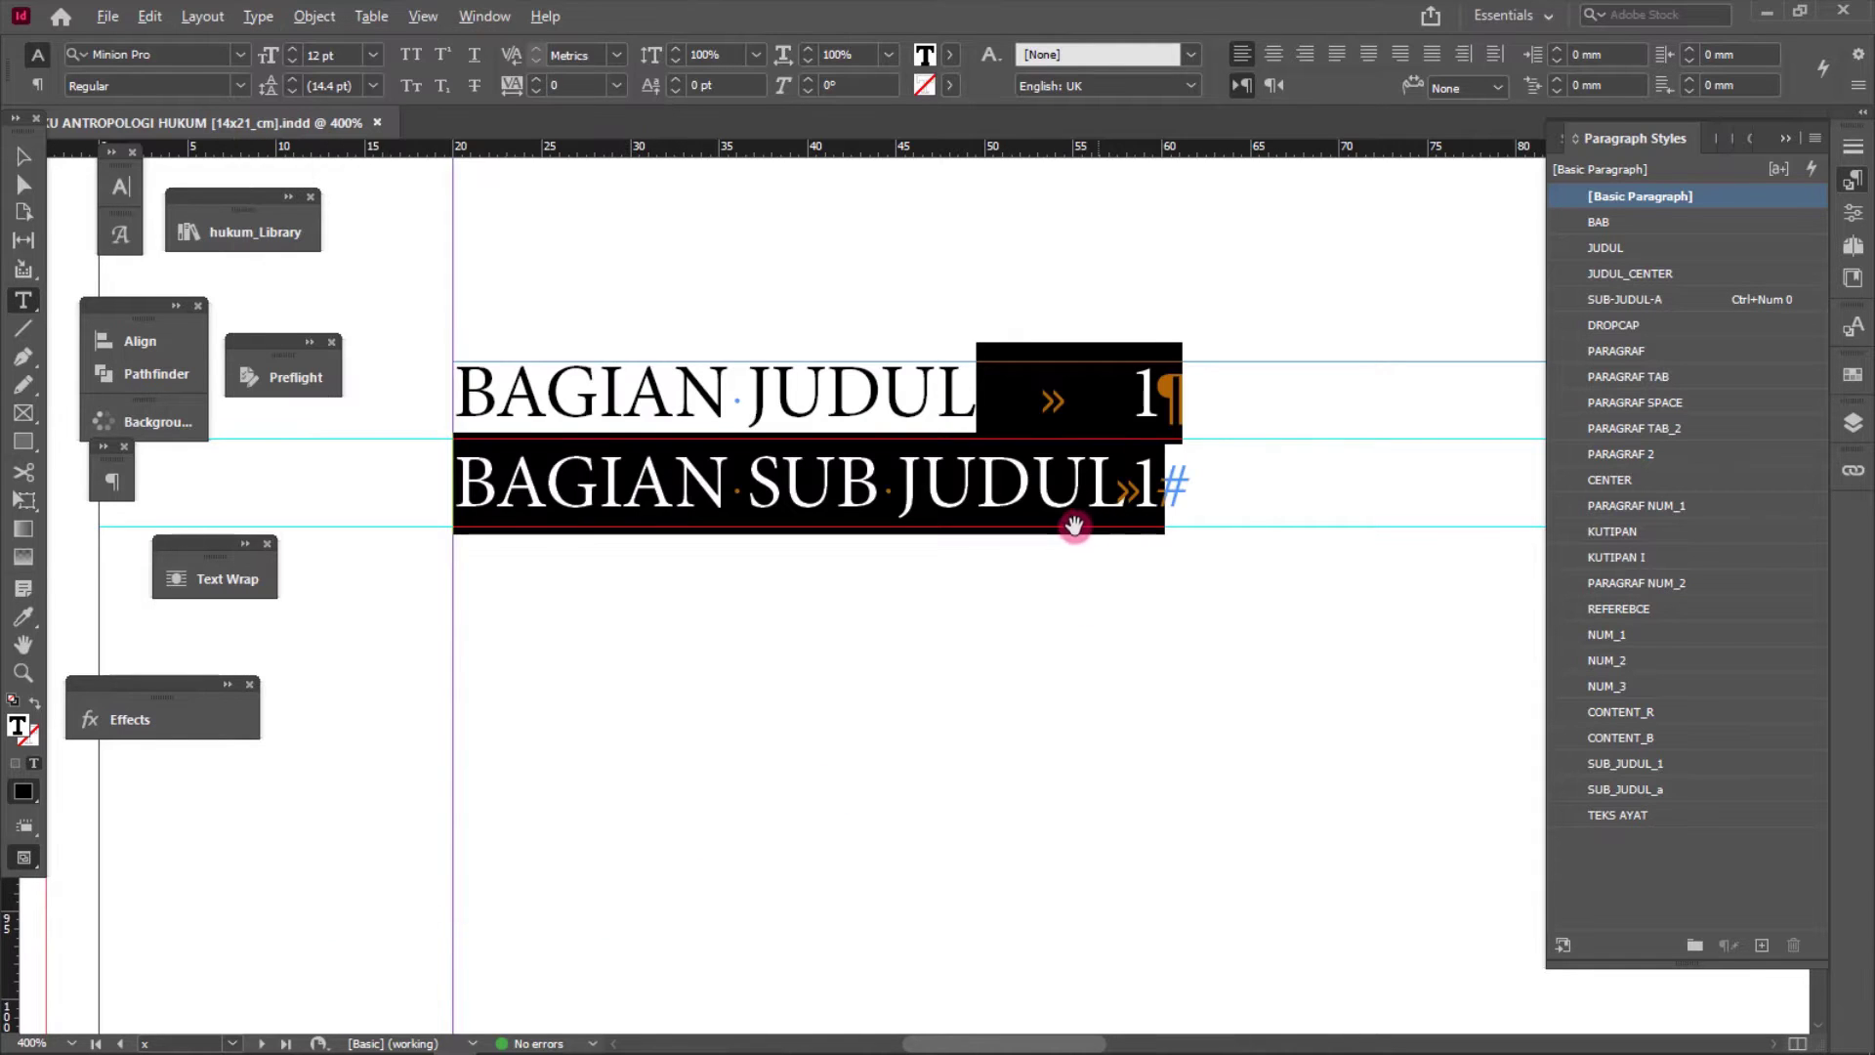
pyautogui.scroll(1, 1074, 526)
pyautogui.moveTo(1213, 331); pyautogui.dragTo(1316, 320)
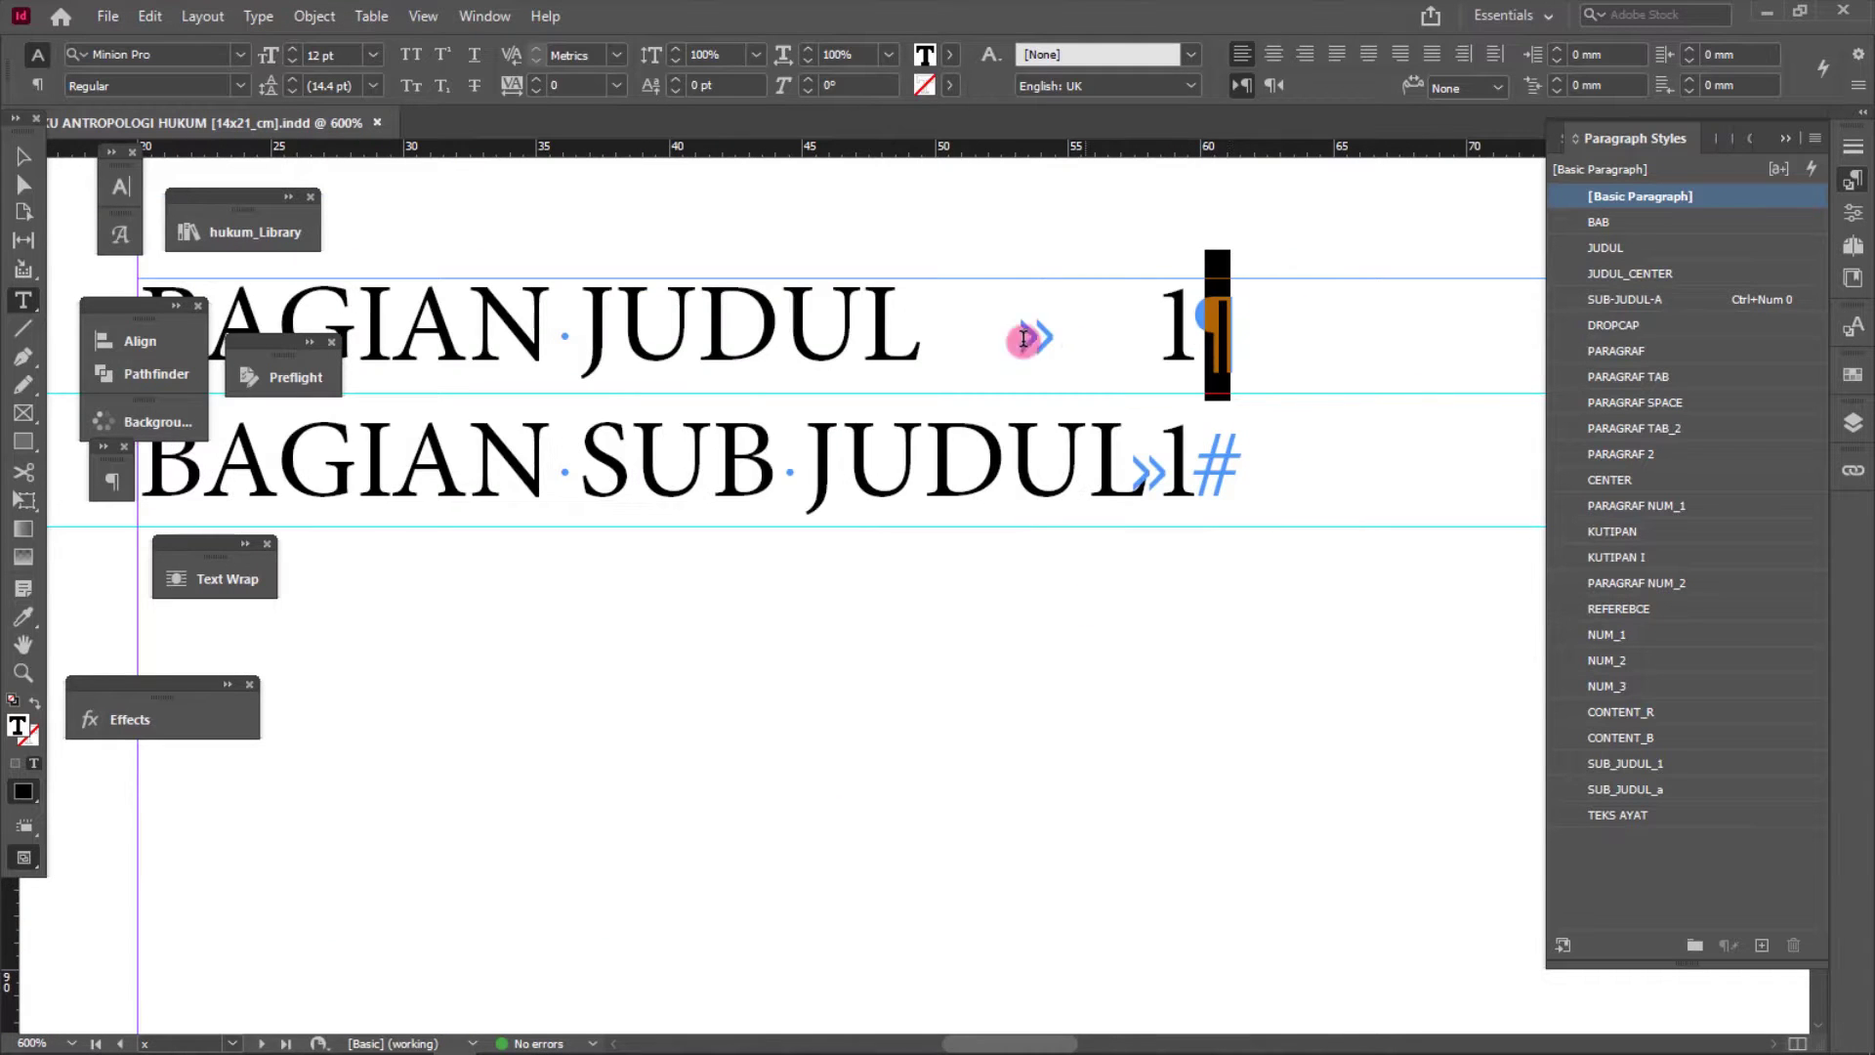
pyautogui.moveTo(955, 332); pyautogui.dragTo(1162, 342)
pyautogui.scroll(-2, 639, 472)
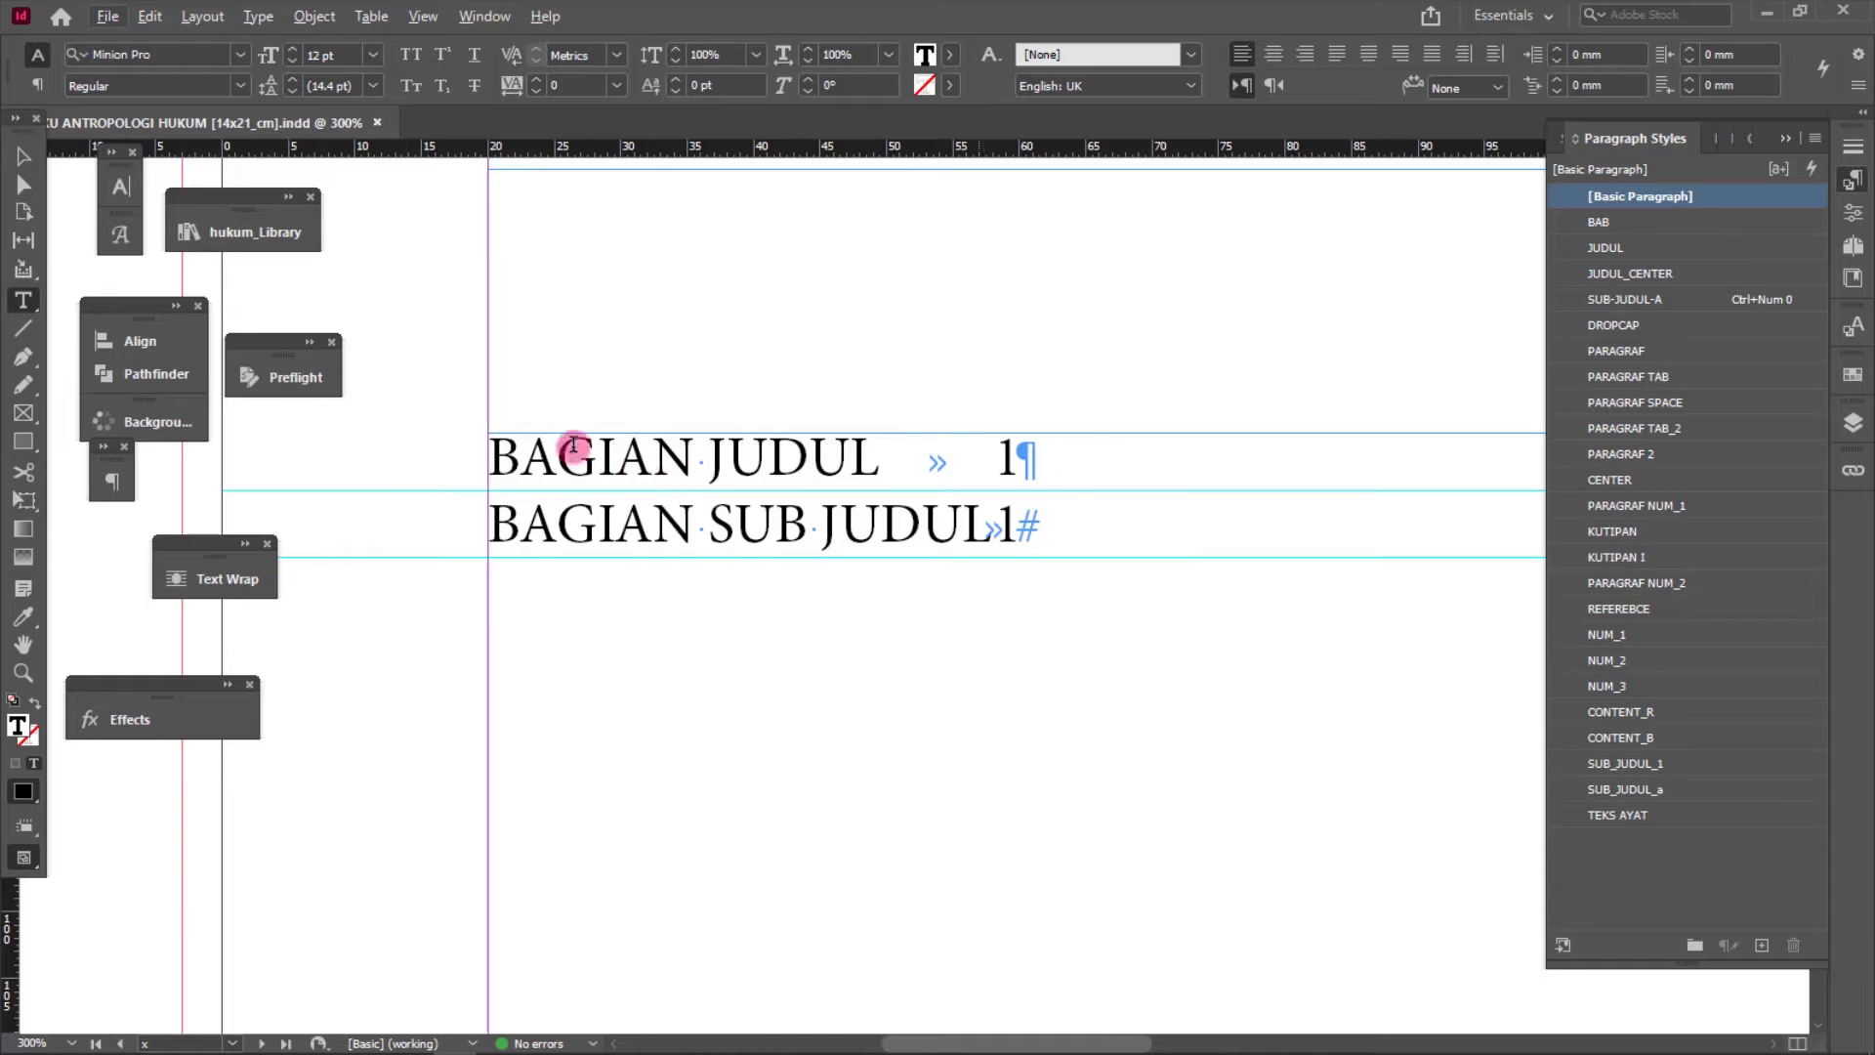
# - Set the whole "BAGIAN JUDUL" line, including its page number, in Lato Bold
pyautogui.moveTo(490, 449); pyautogui.dragTo(1009, 461)
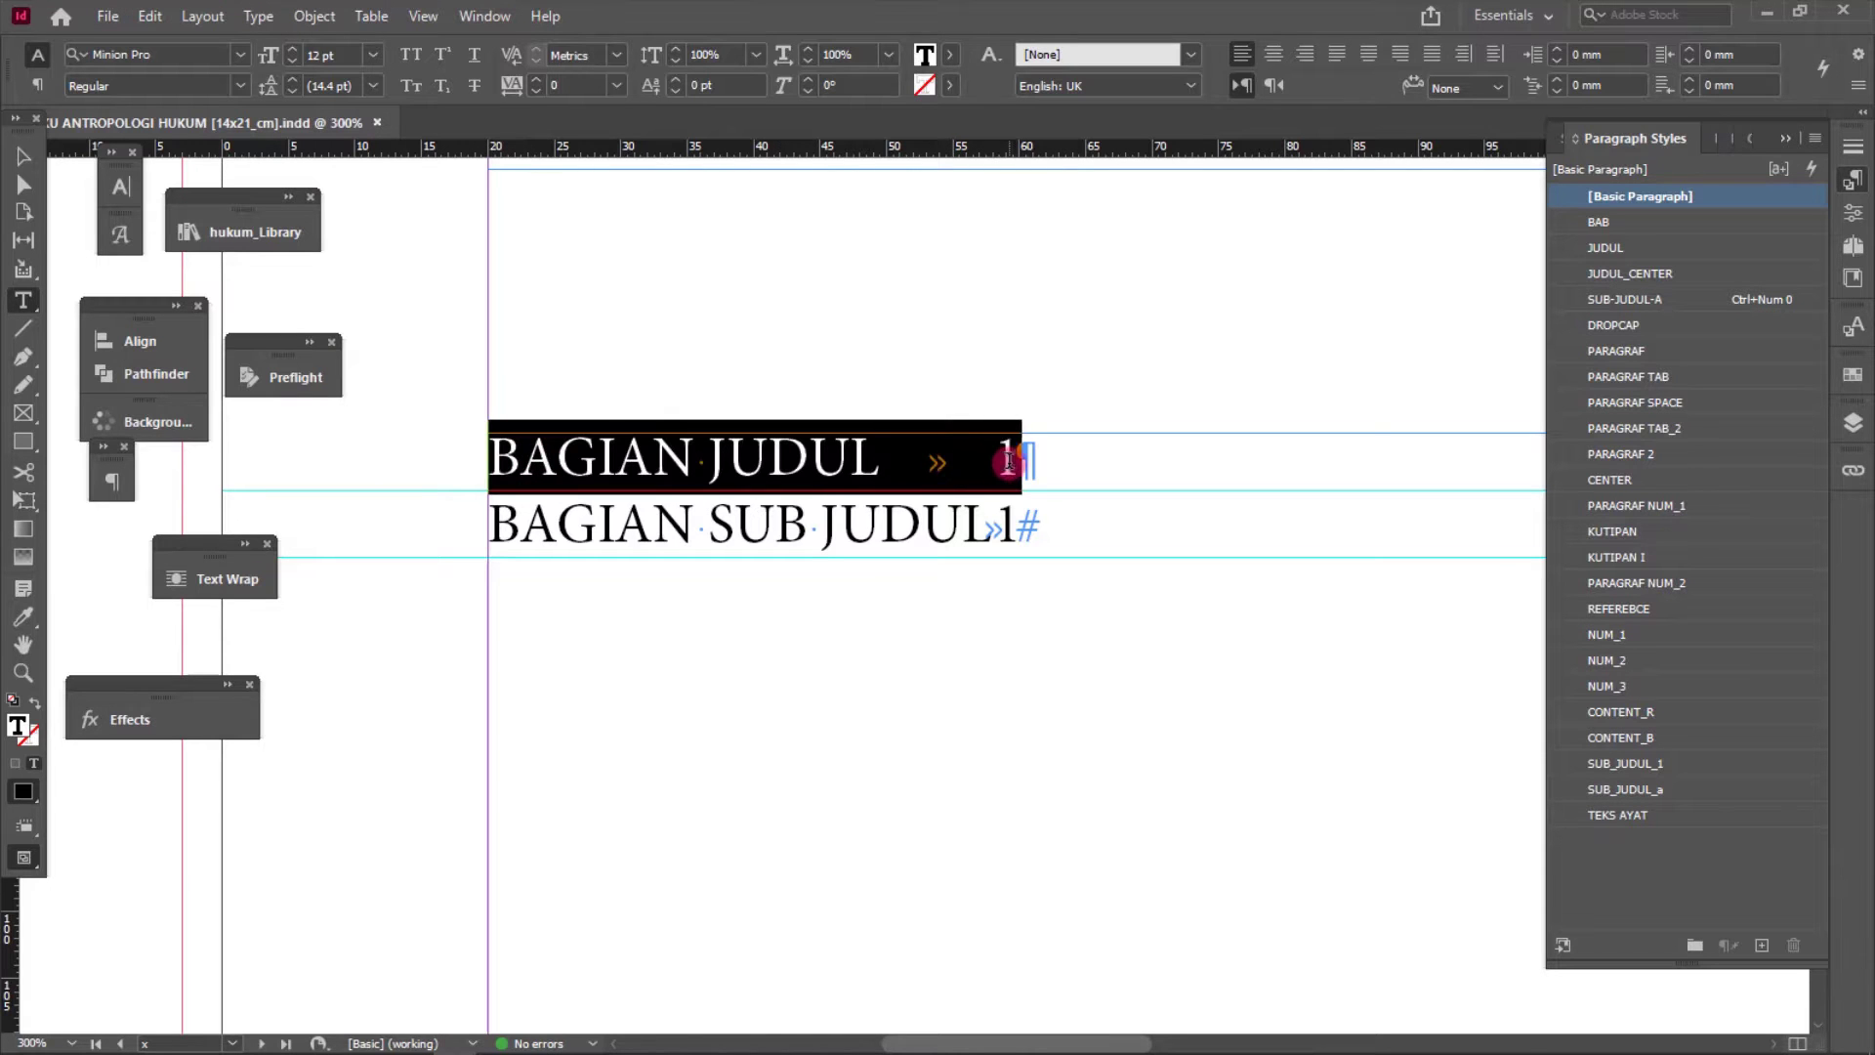
pyautogui.click(169, 47)
pyautogui.write('Lato')
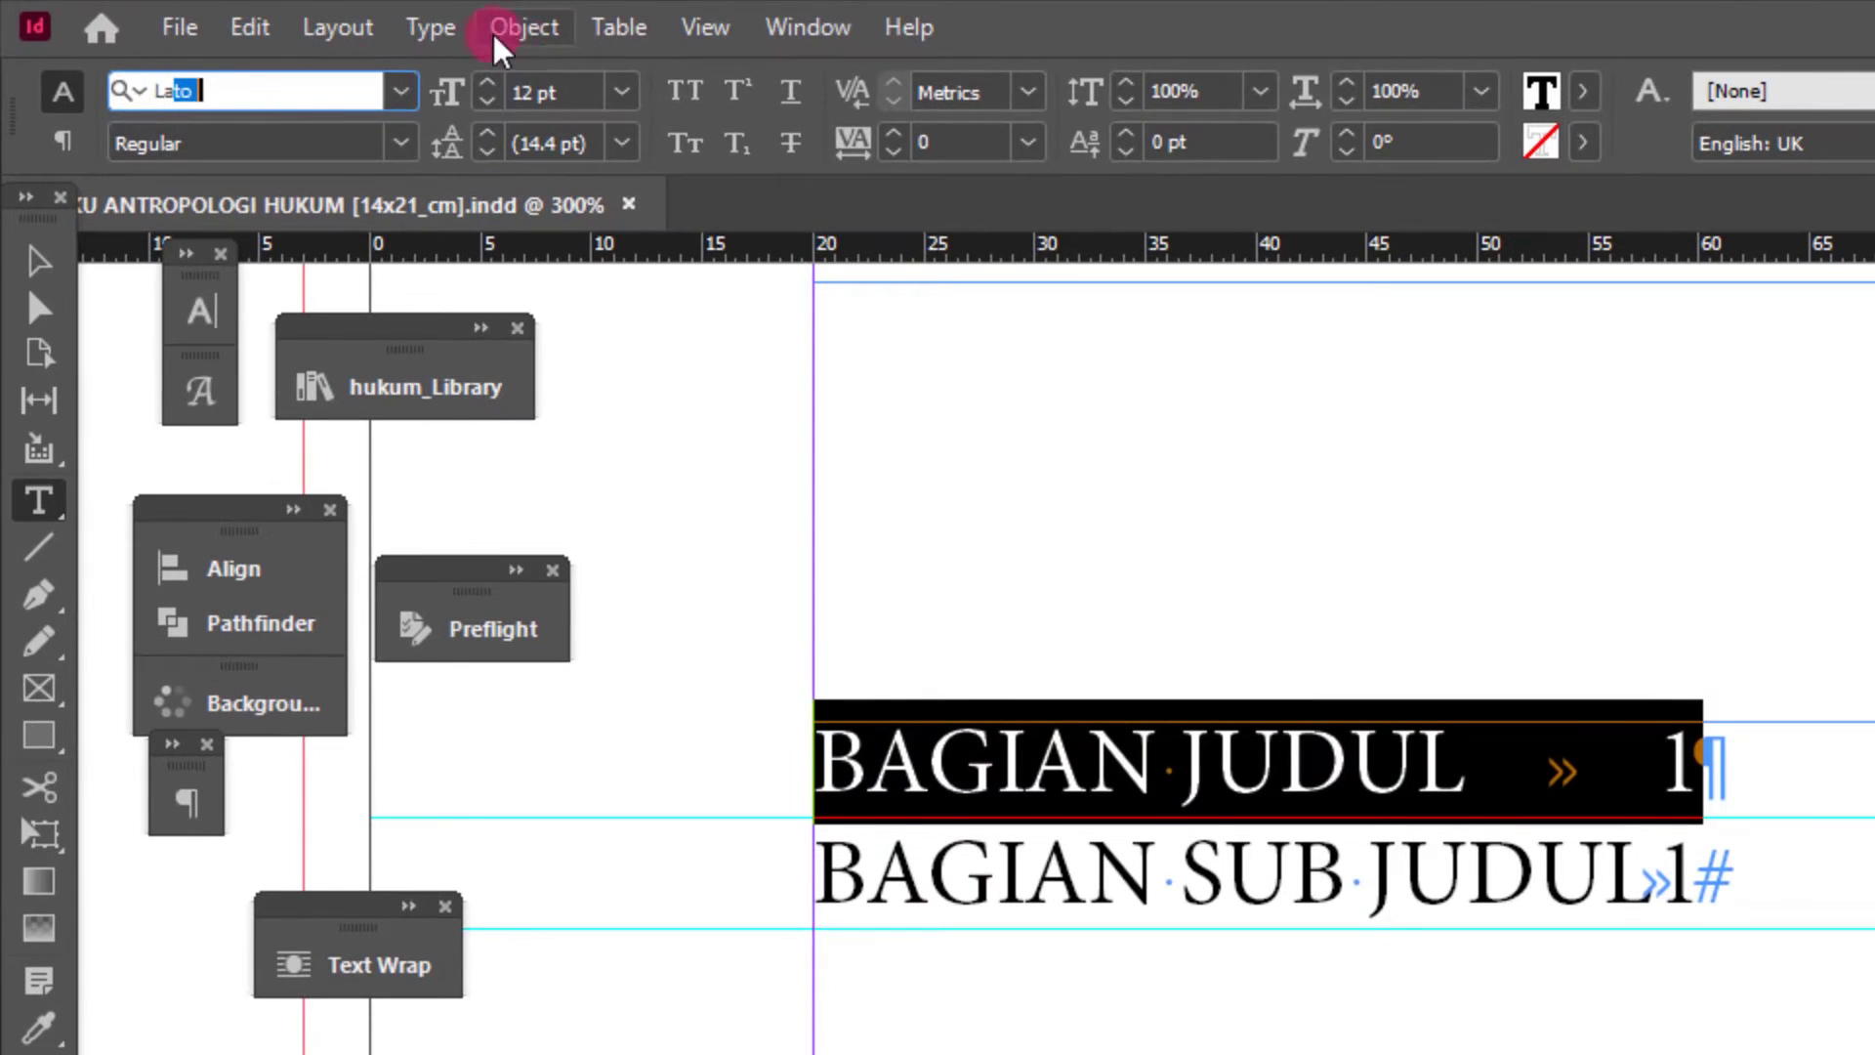
pyautogui.press('Tab')
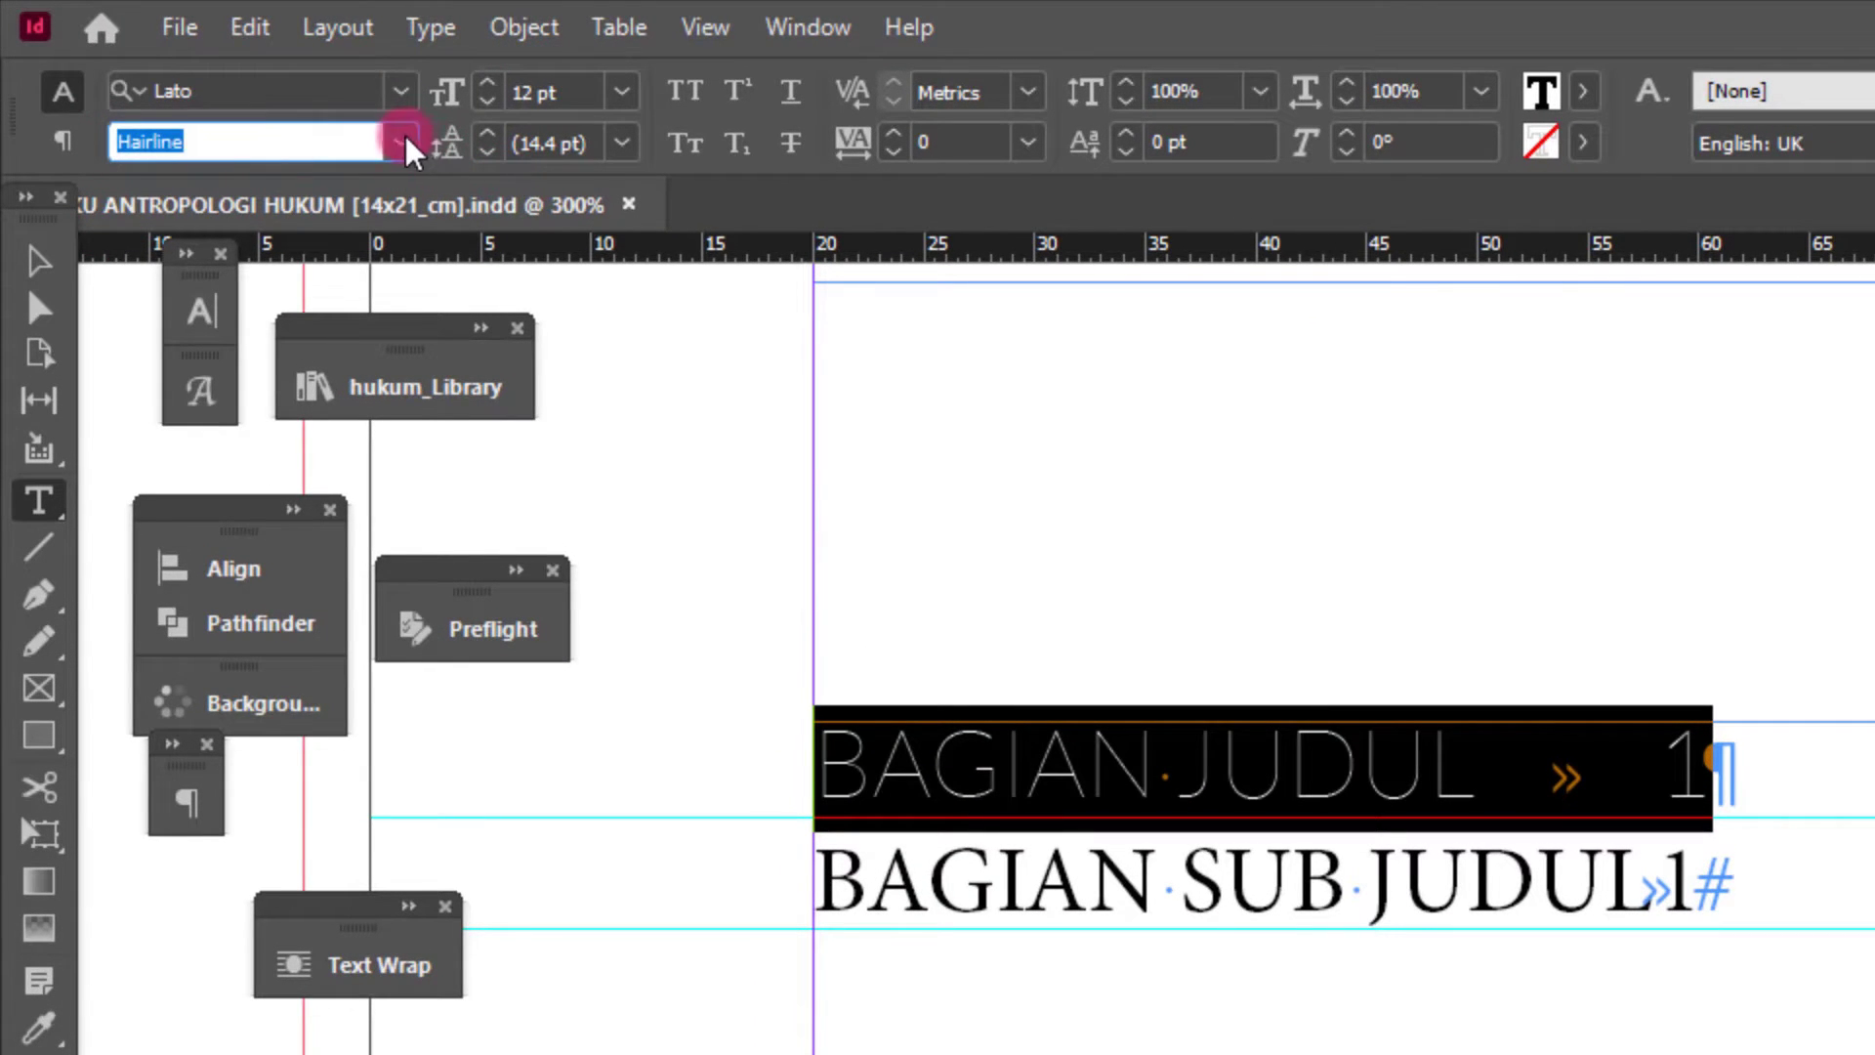
pyautogui.click(409, 151)
pyautogui.click(215, 428)
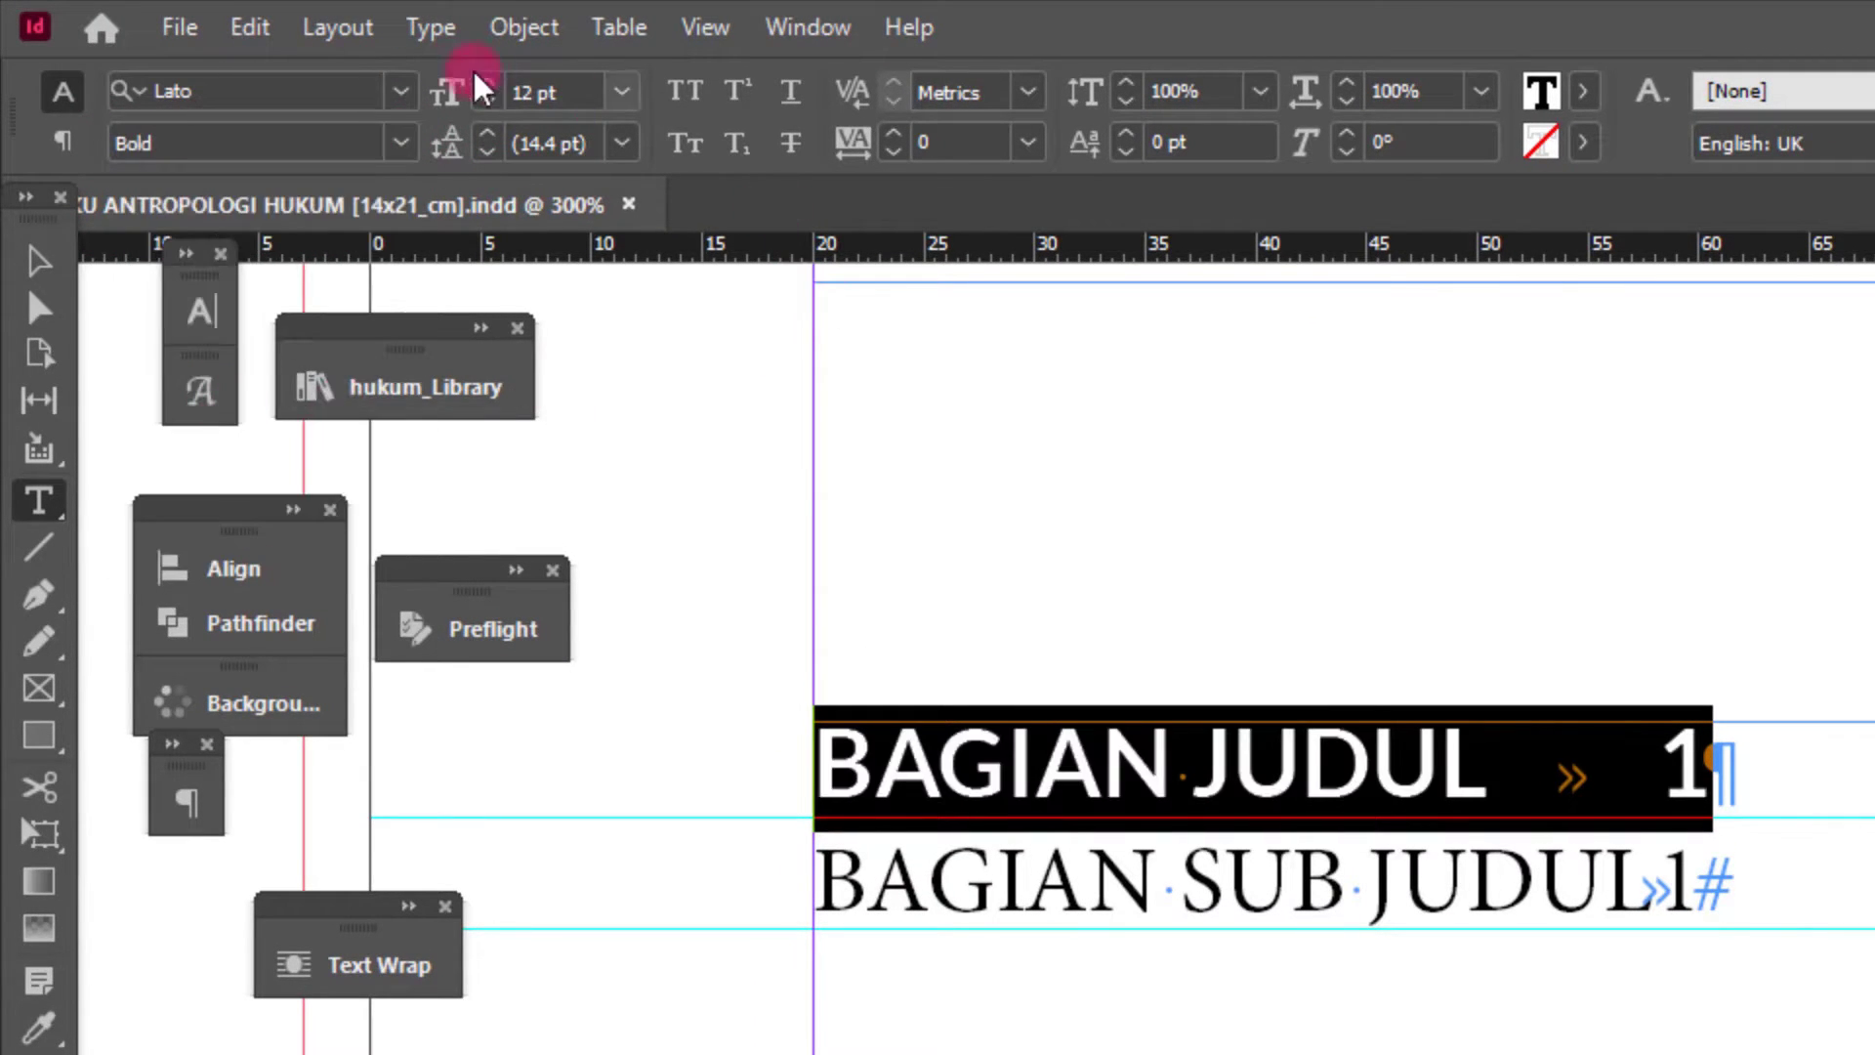
# - Keep the "BAGIAN JUDUL" line at 12 pt and set its leading to 16 pt
pyautogui.click(562, 92)
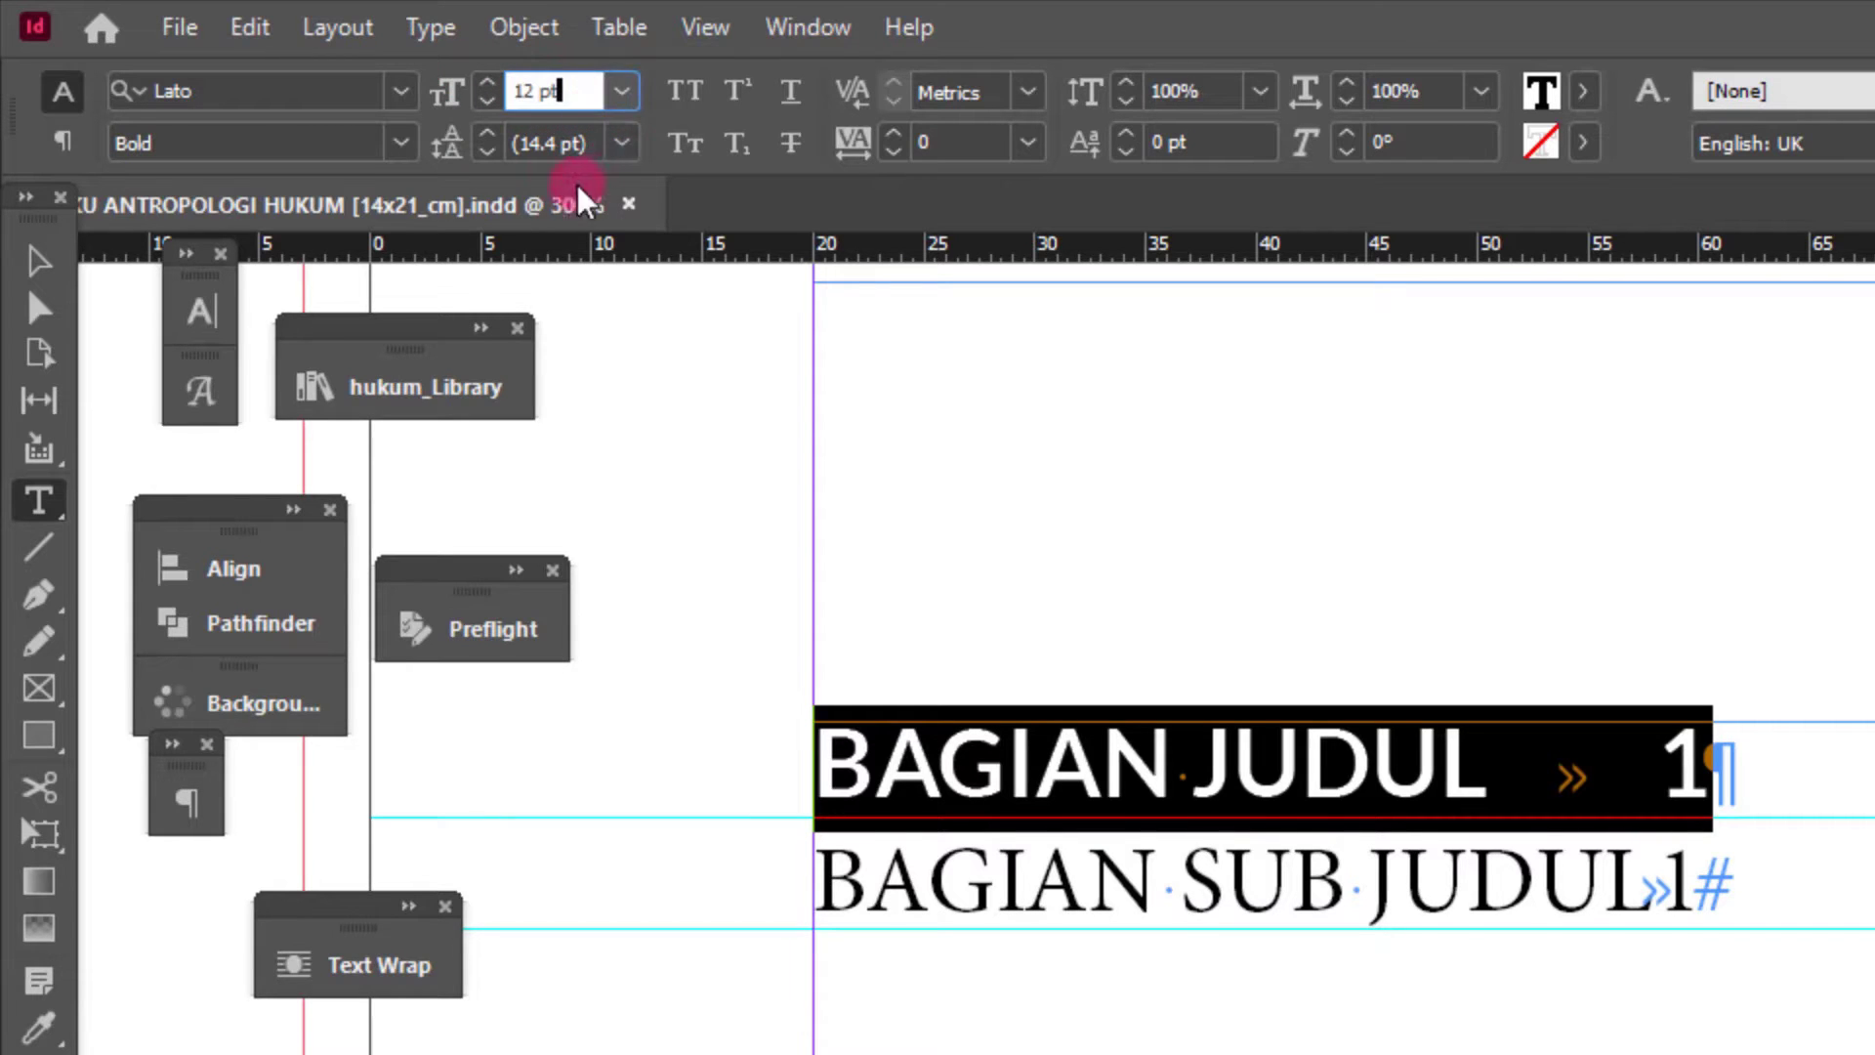
pyautogui.press('Tab')
pyautogui.write('1')
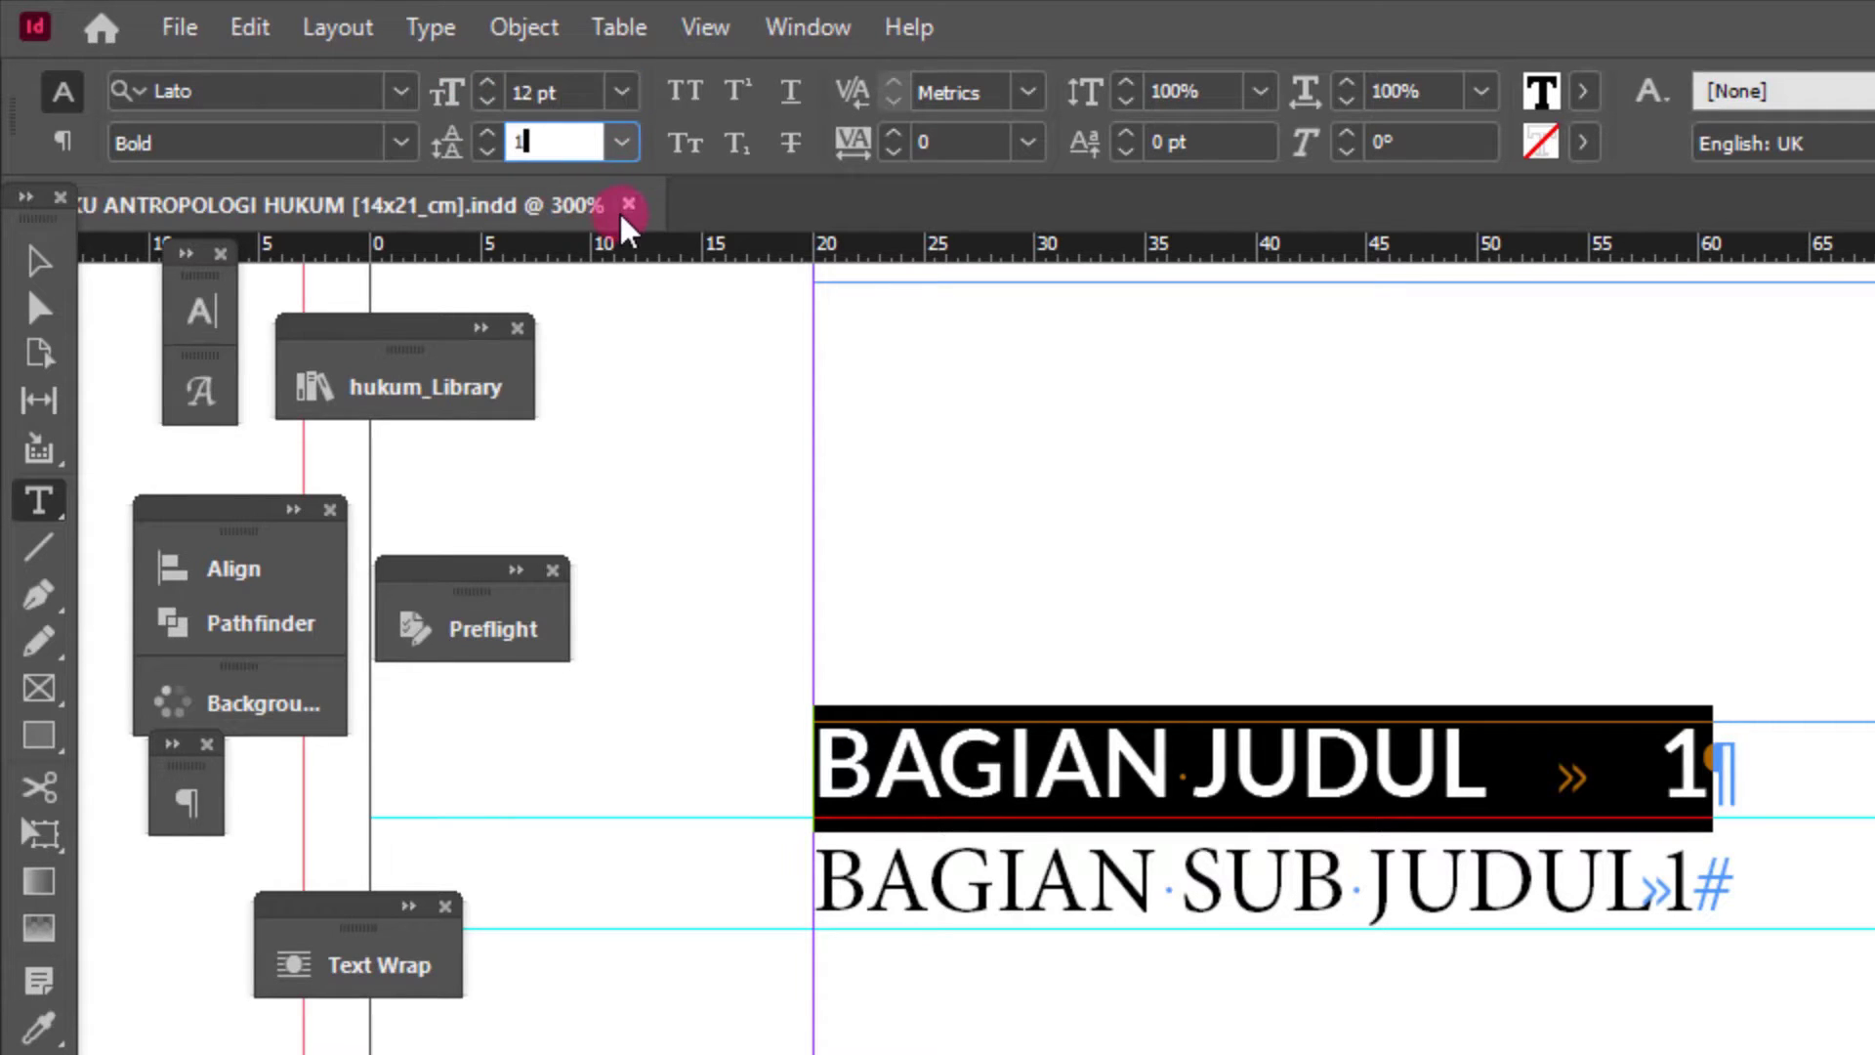
pyautogui.write('6')
pyautogui.click(625, 217)
pyautogui.click(1550, 740)
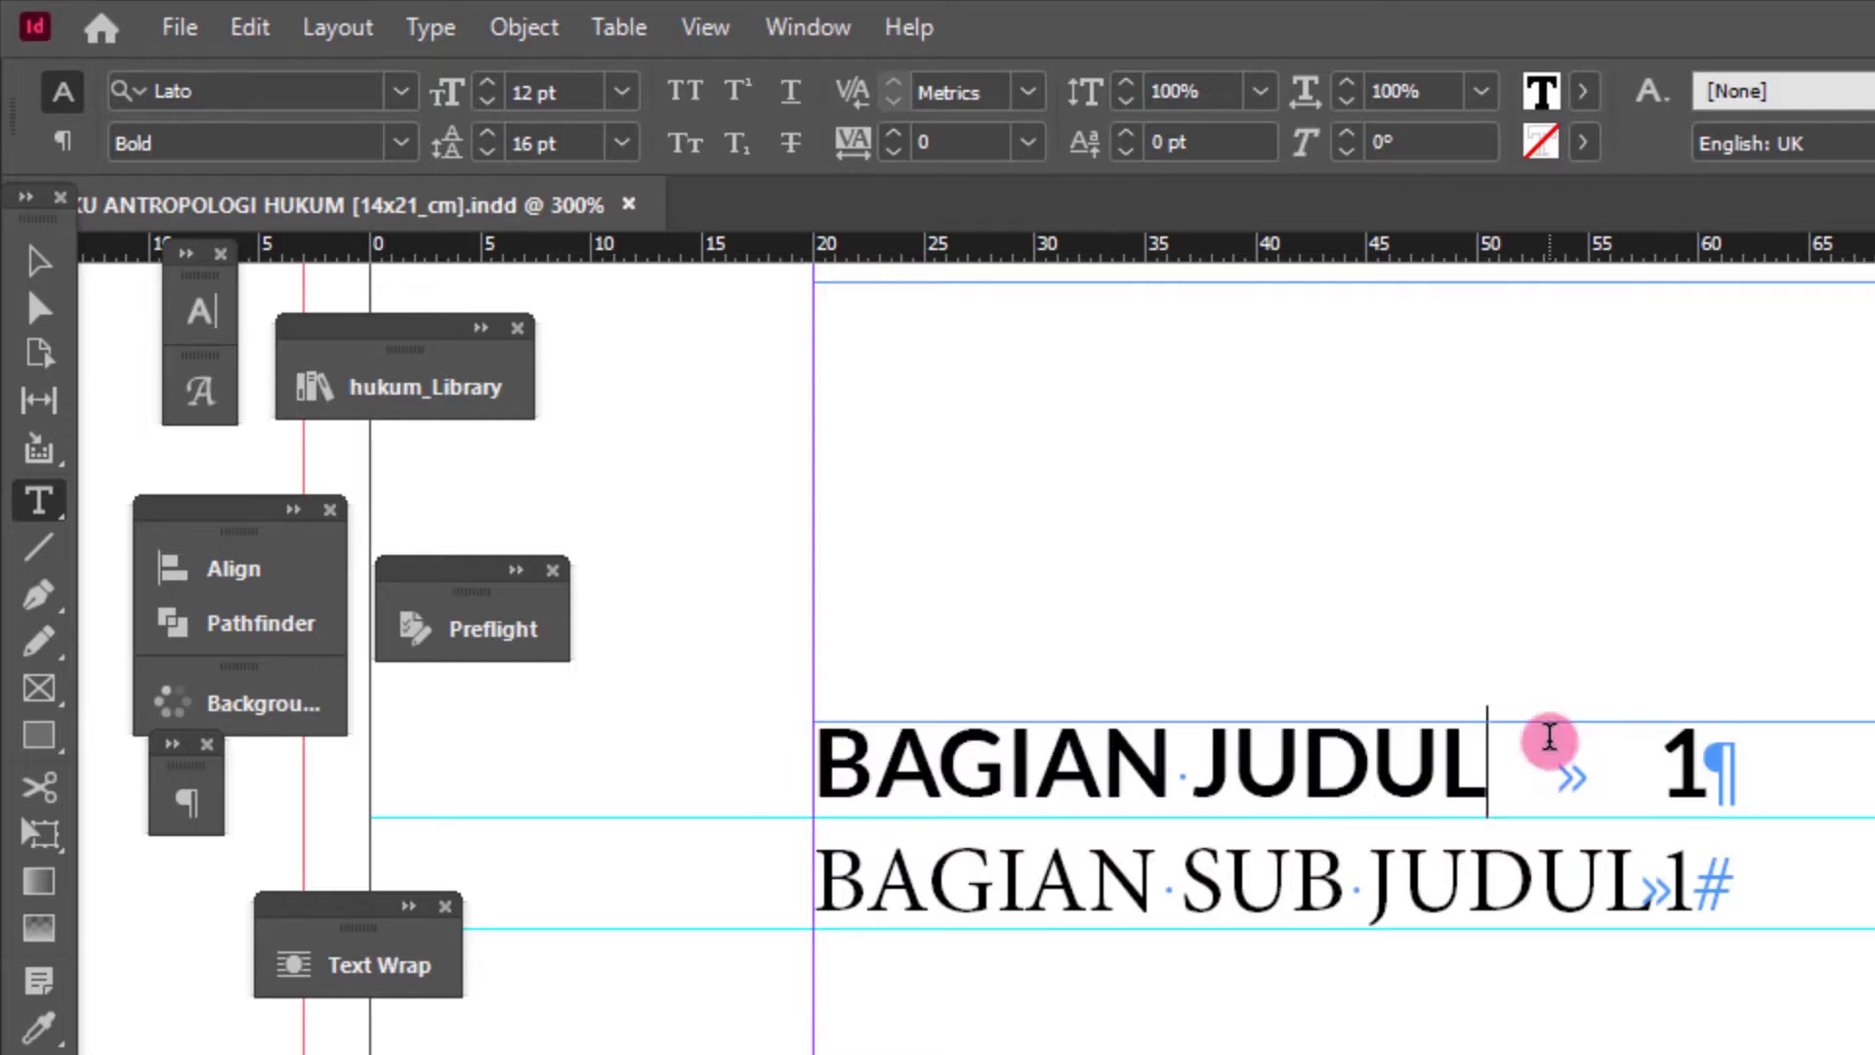
# - Open the tab settings for the "BAGIAN JUDUL" line in the sample text frame
pyautogui.hotkey('ctrl', '-')
pyautogui.hotkey('ctrl', '-')
pyautogui.click(39, 259)
pyautogui.hotkey('ctrl', '=')
pyautogui.hotkey('ctrl', '=')
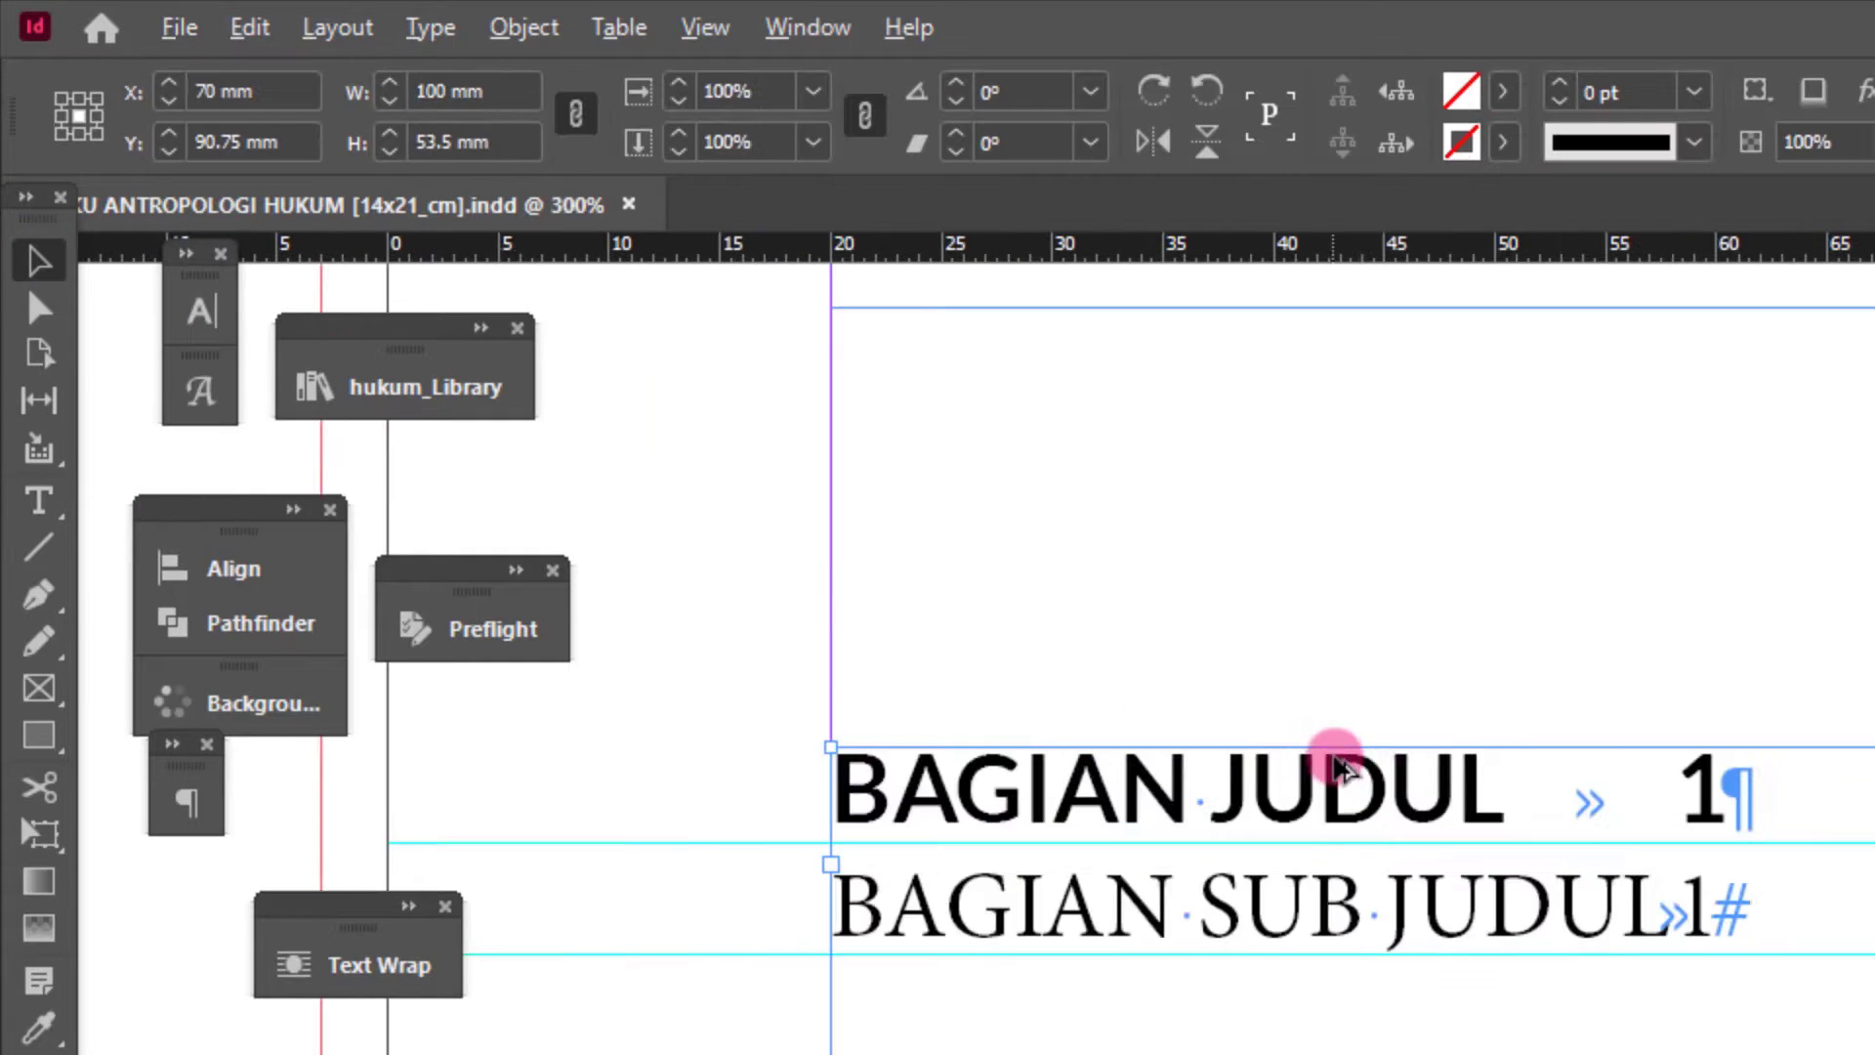
pyautogui.hotkey('ctrl', '-')
pyautogui.hscroll(3, 1846, 791)
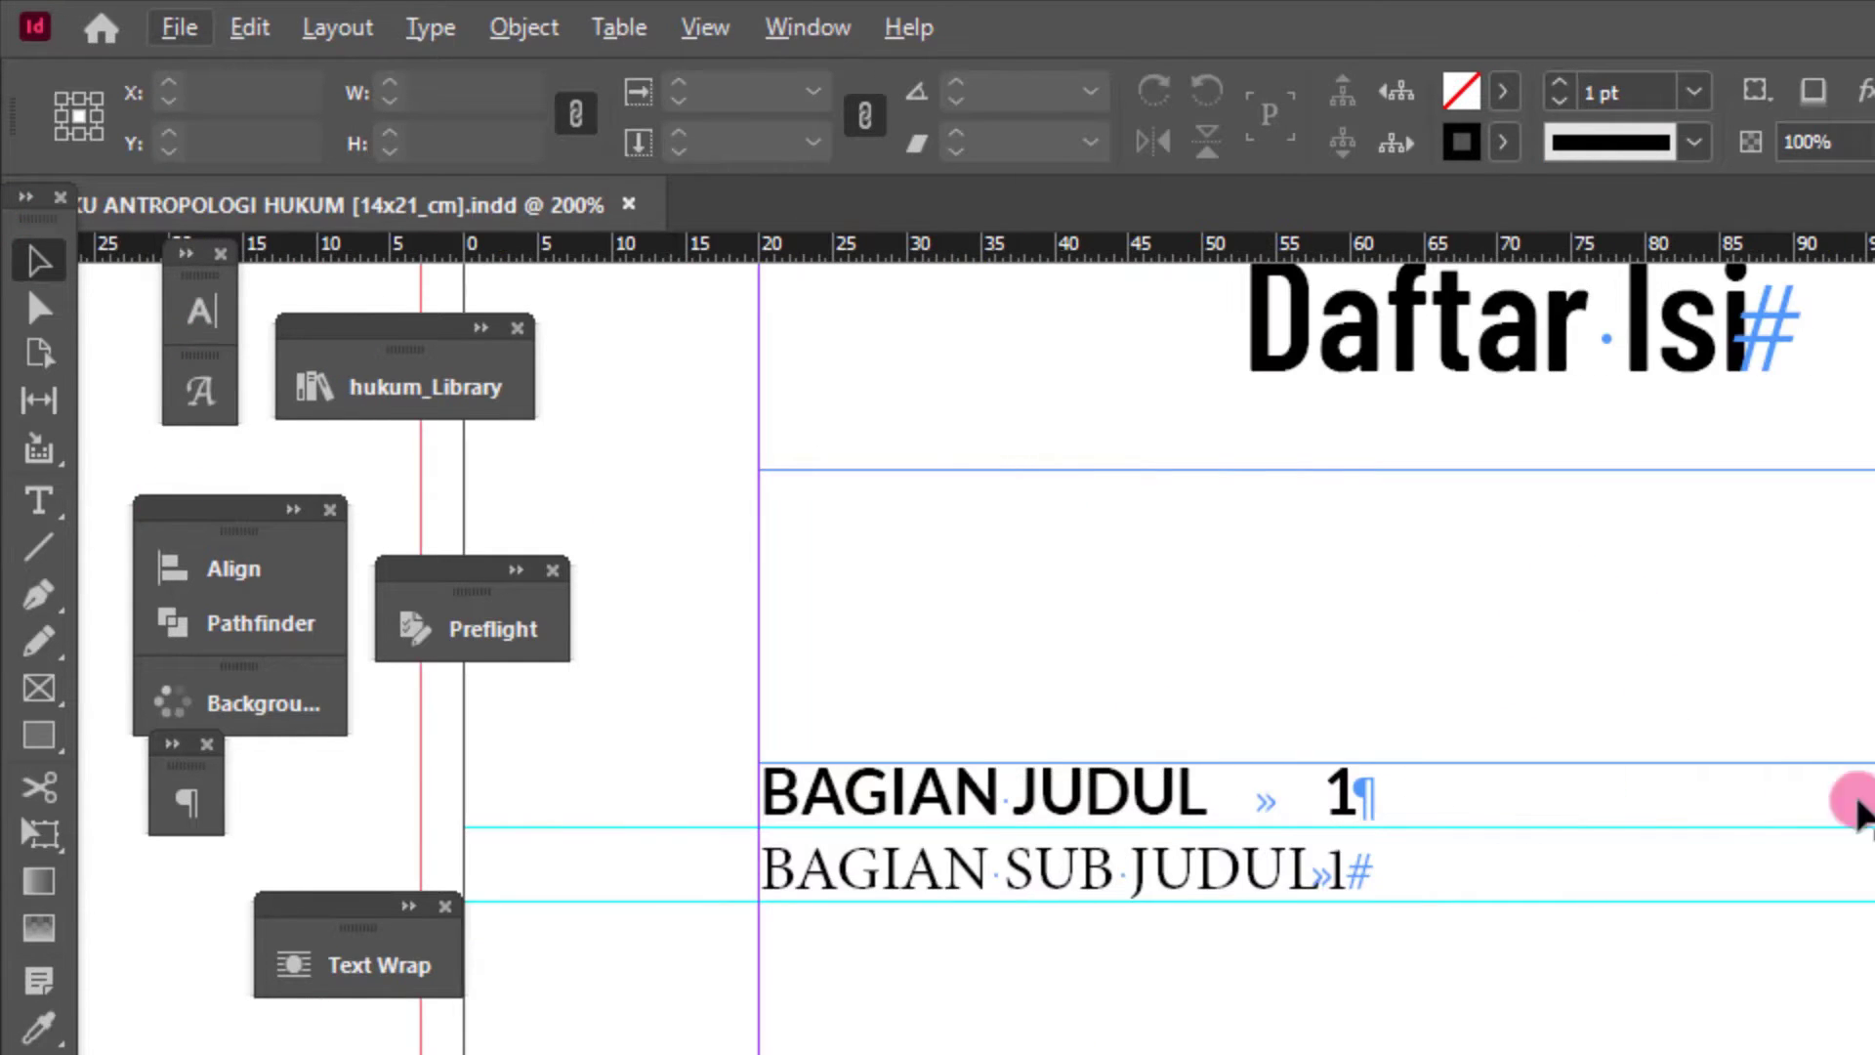
pyautogui.scroll(1, 1226, 825)
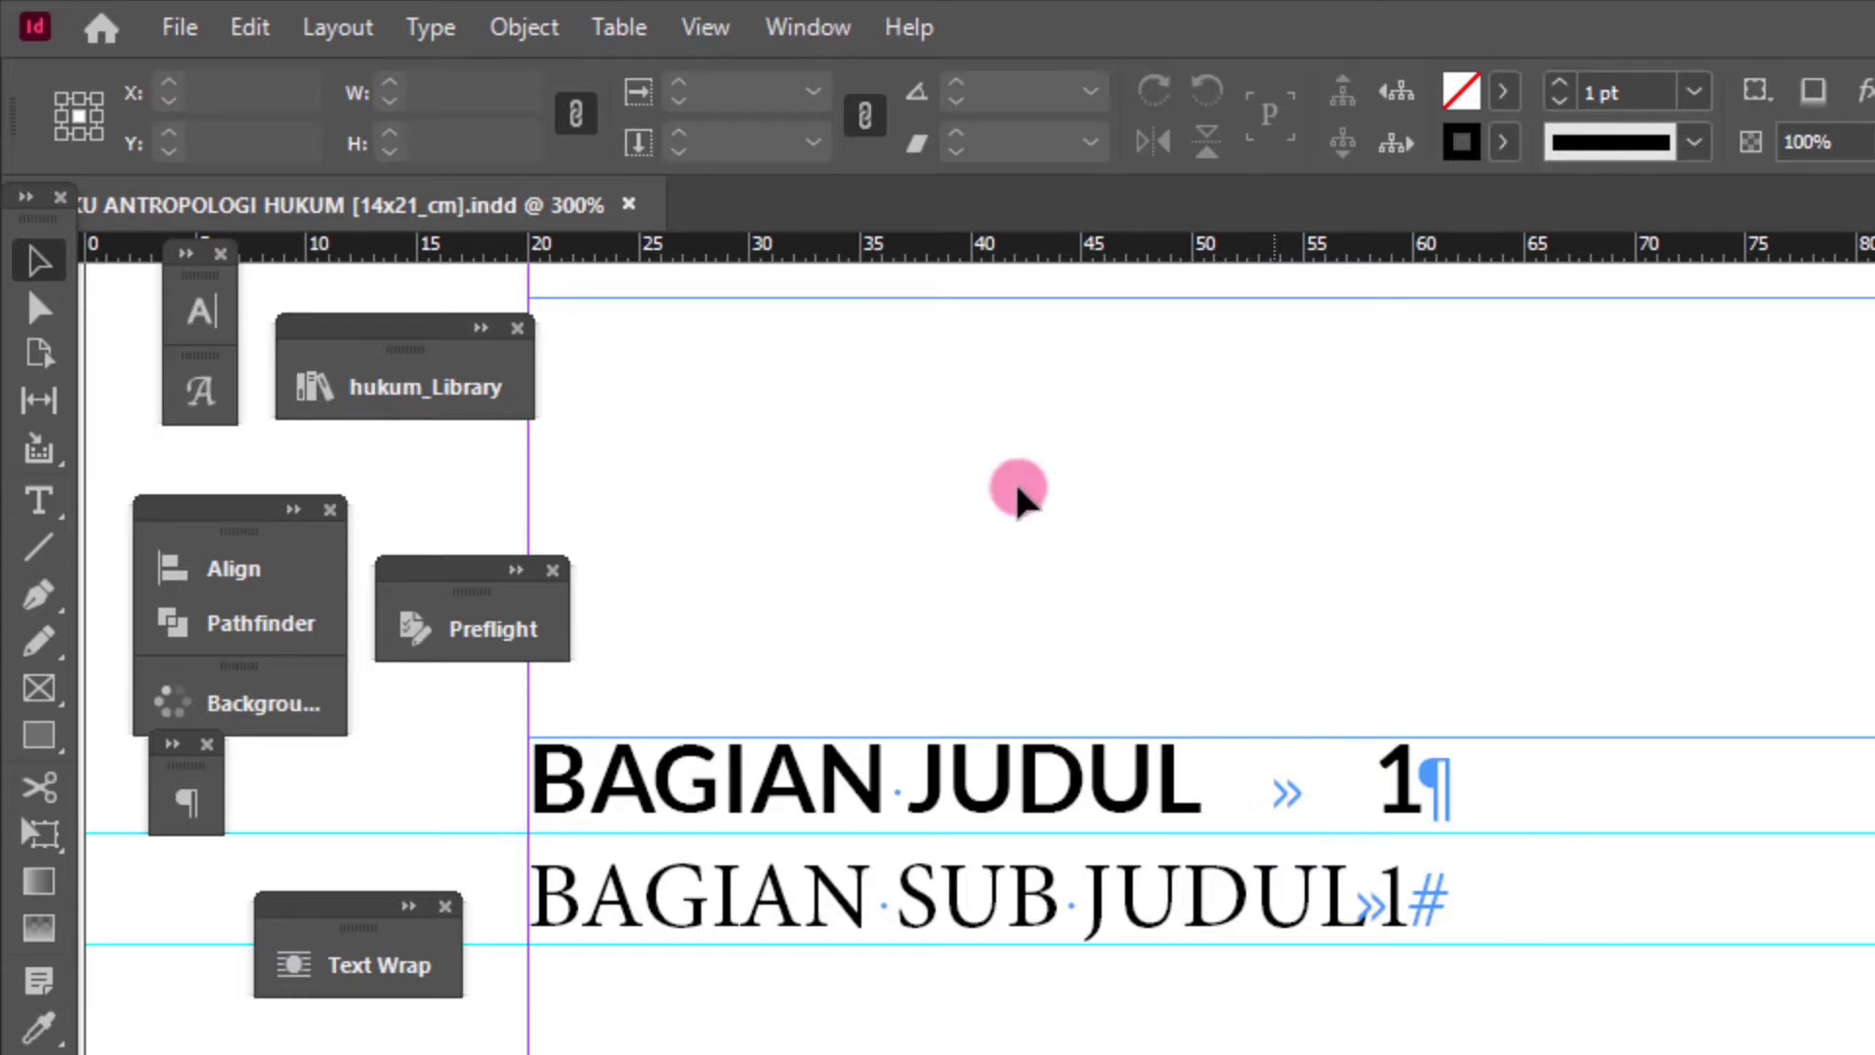
pyautogui.click(431, 27)
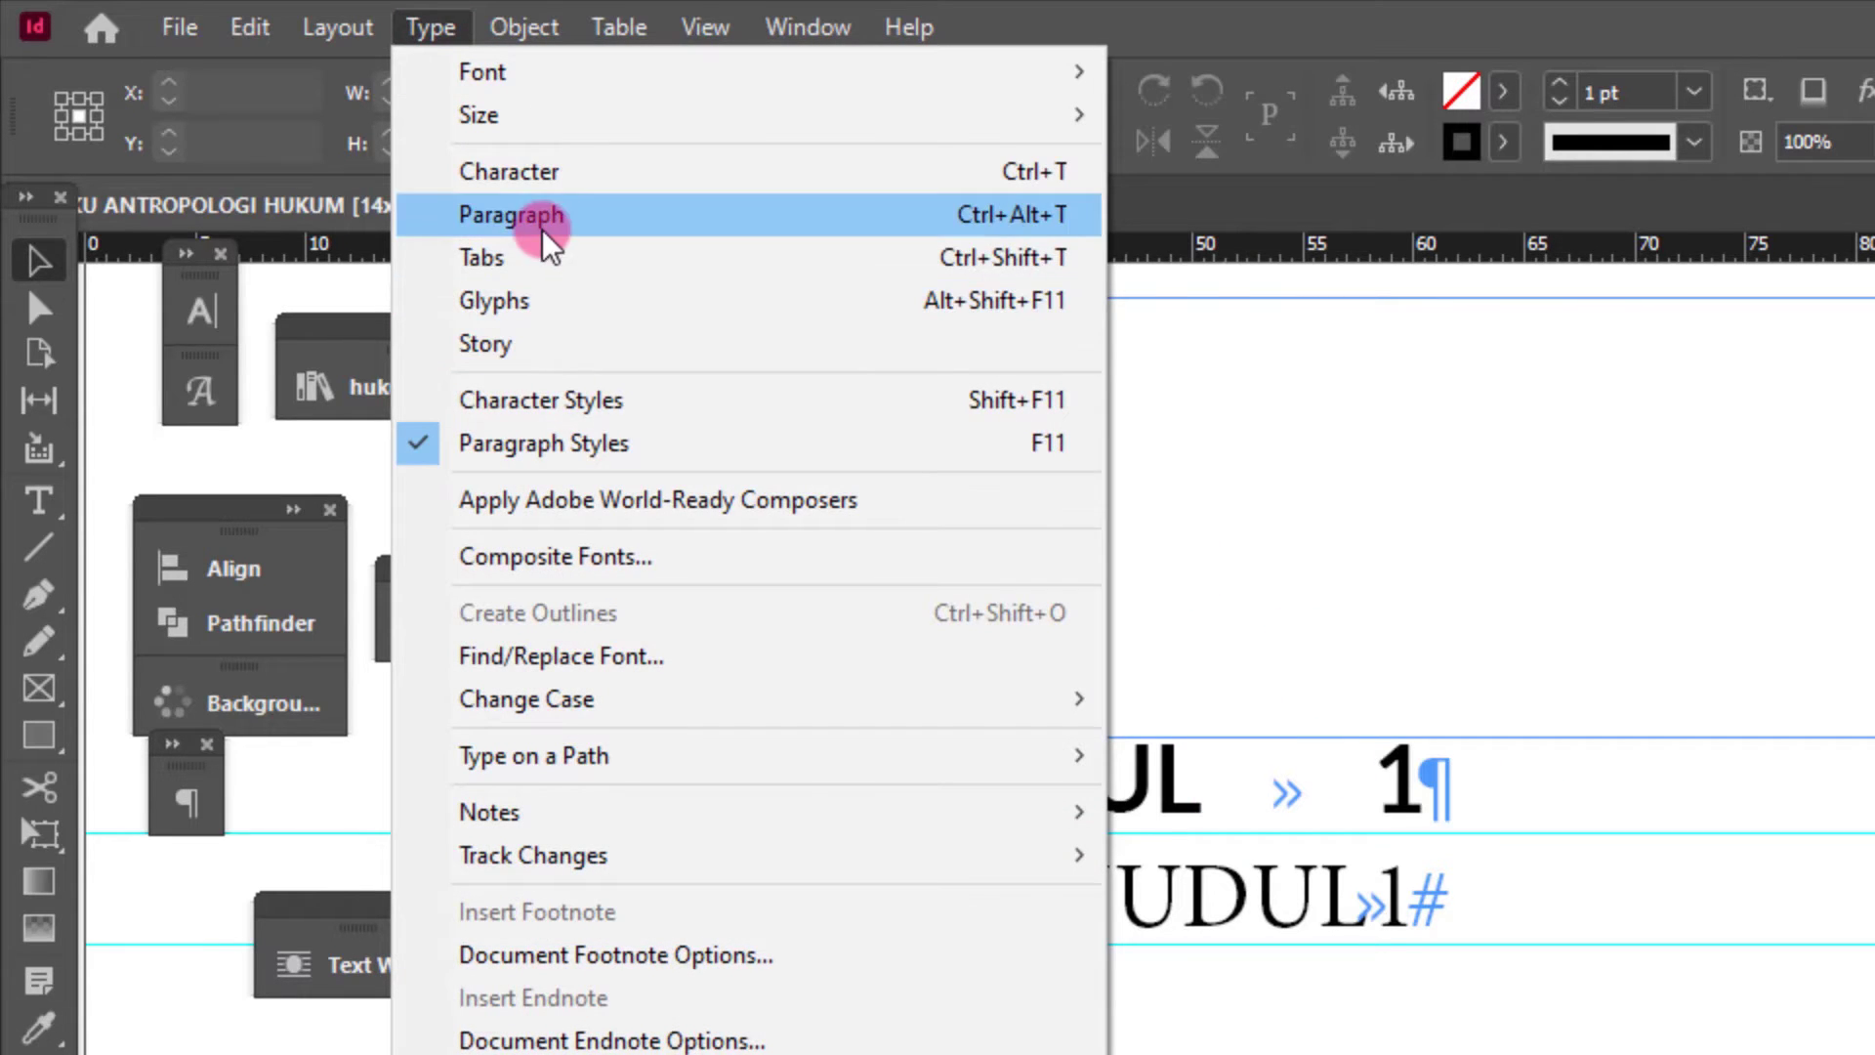
pyautogui.click(544, 260)
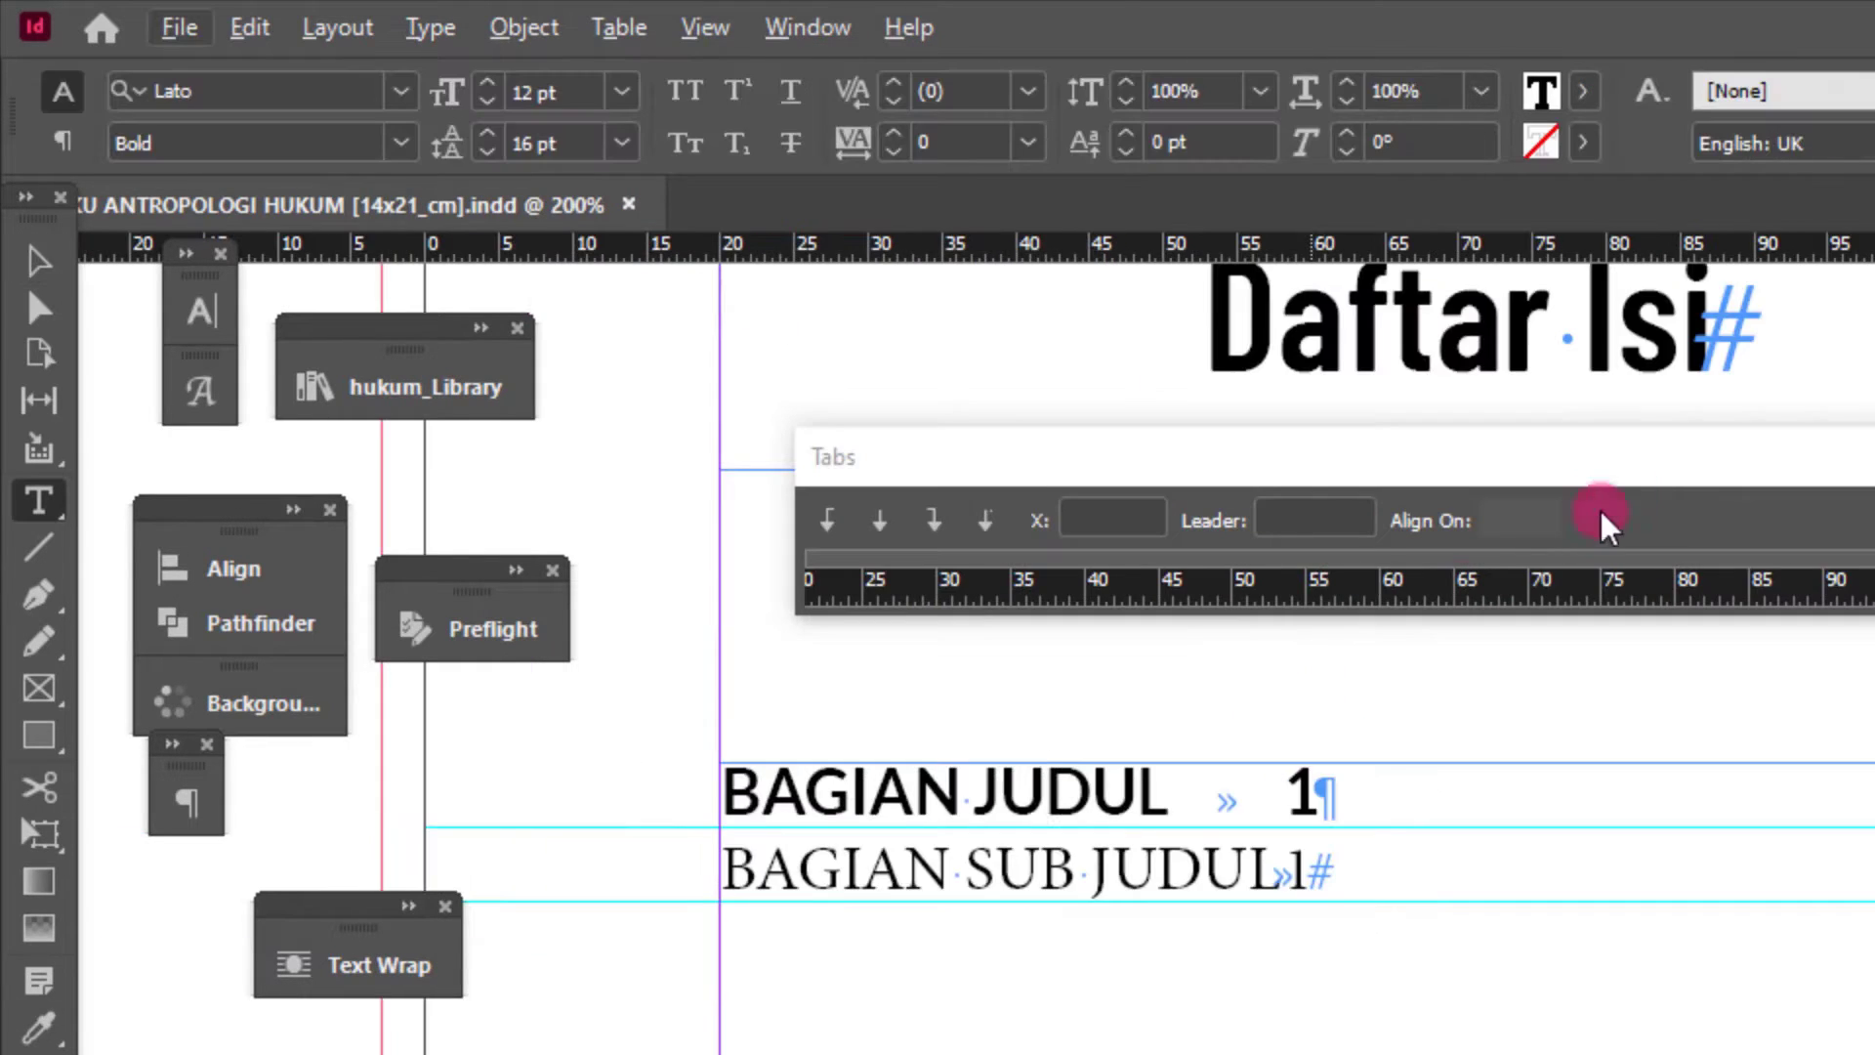
# - Give the "BAGIAN JUDUL" line a right-aligned tab stop at 99.836 mm with a "." leader
pyautogui.click(988, 519)
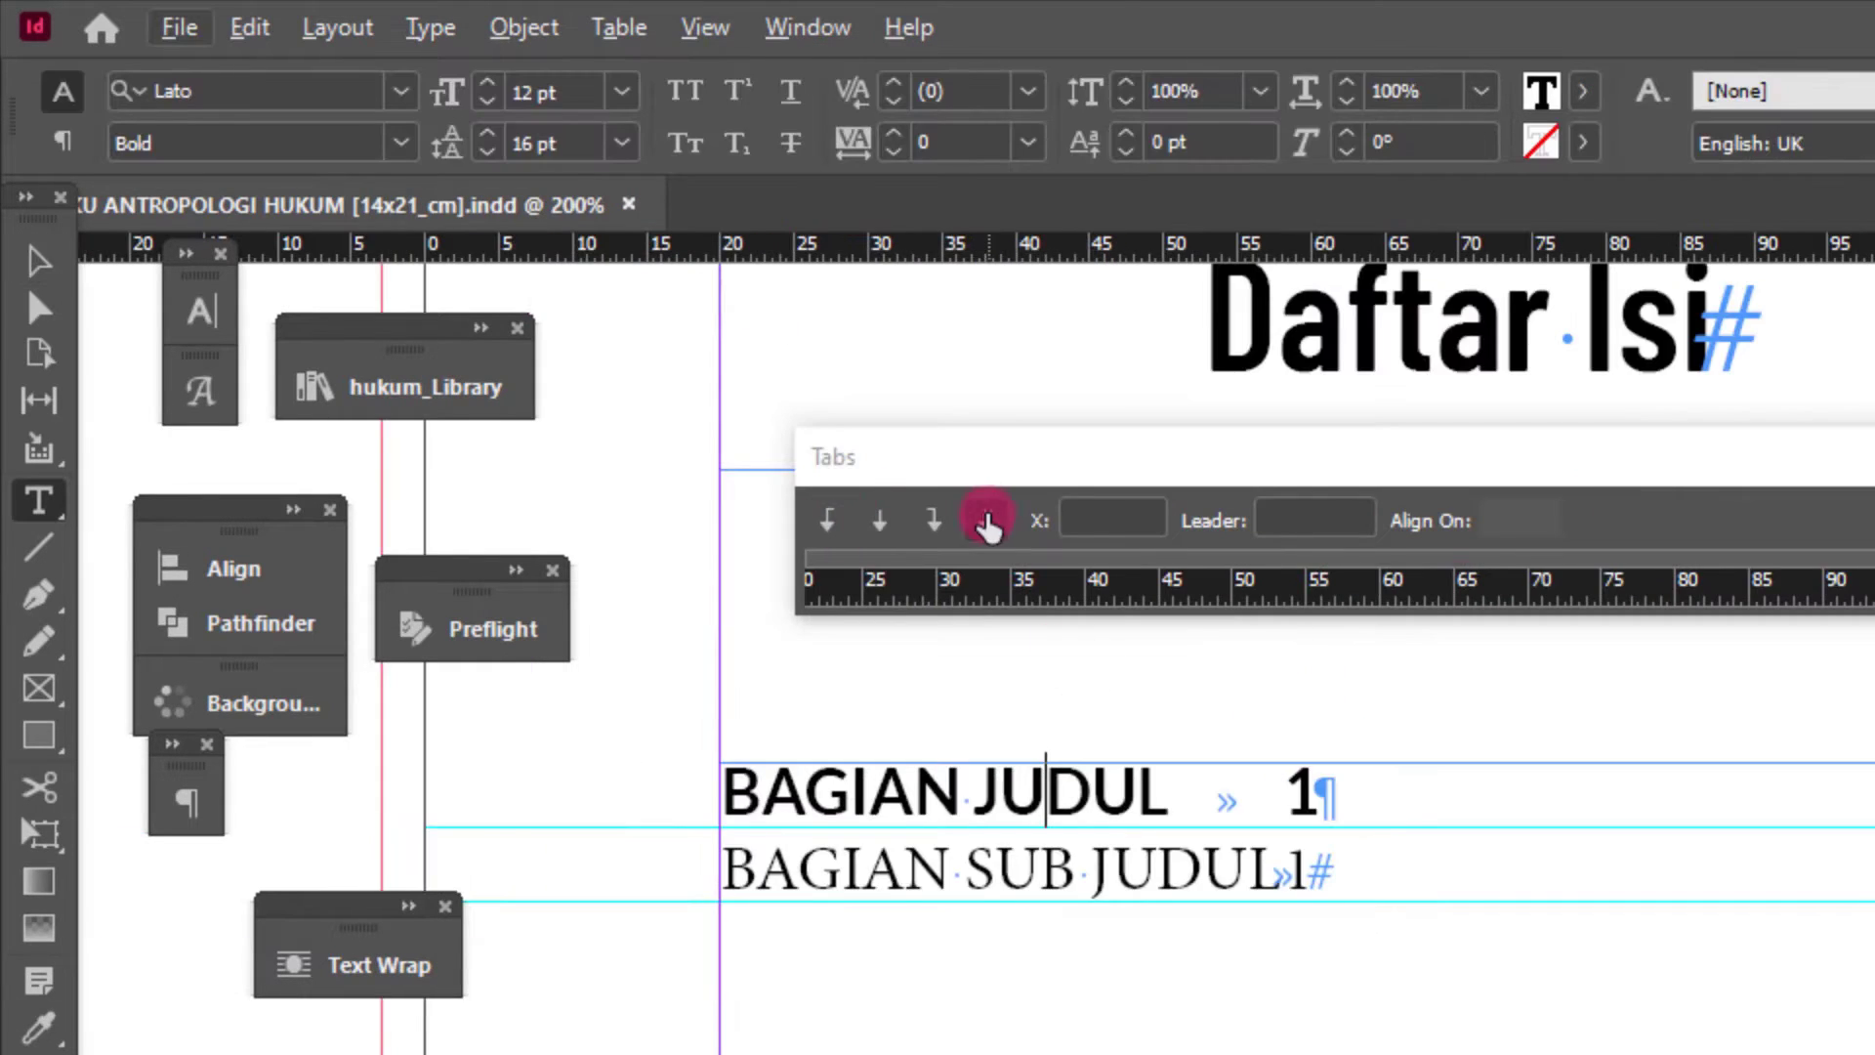
pyautogui.click(935, 524)
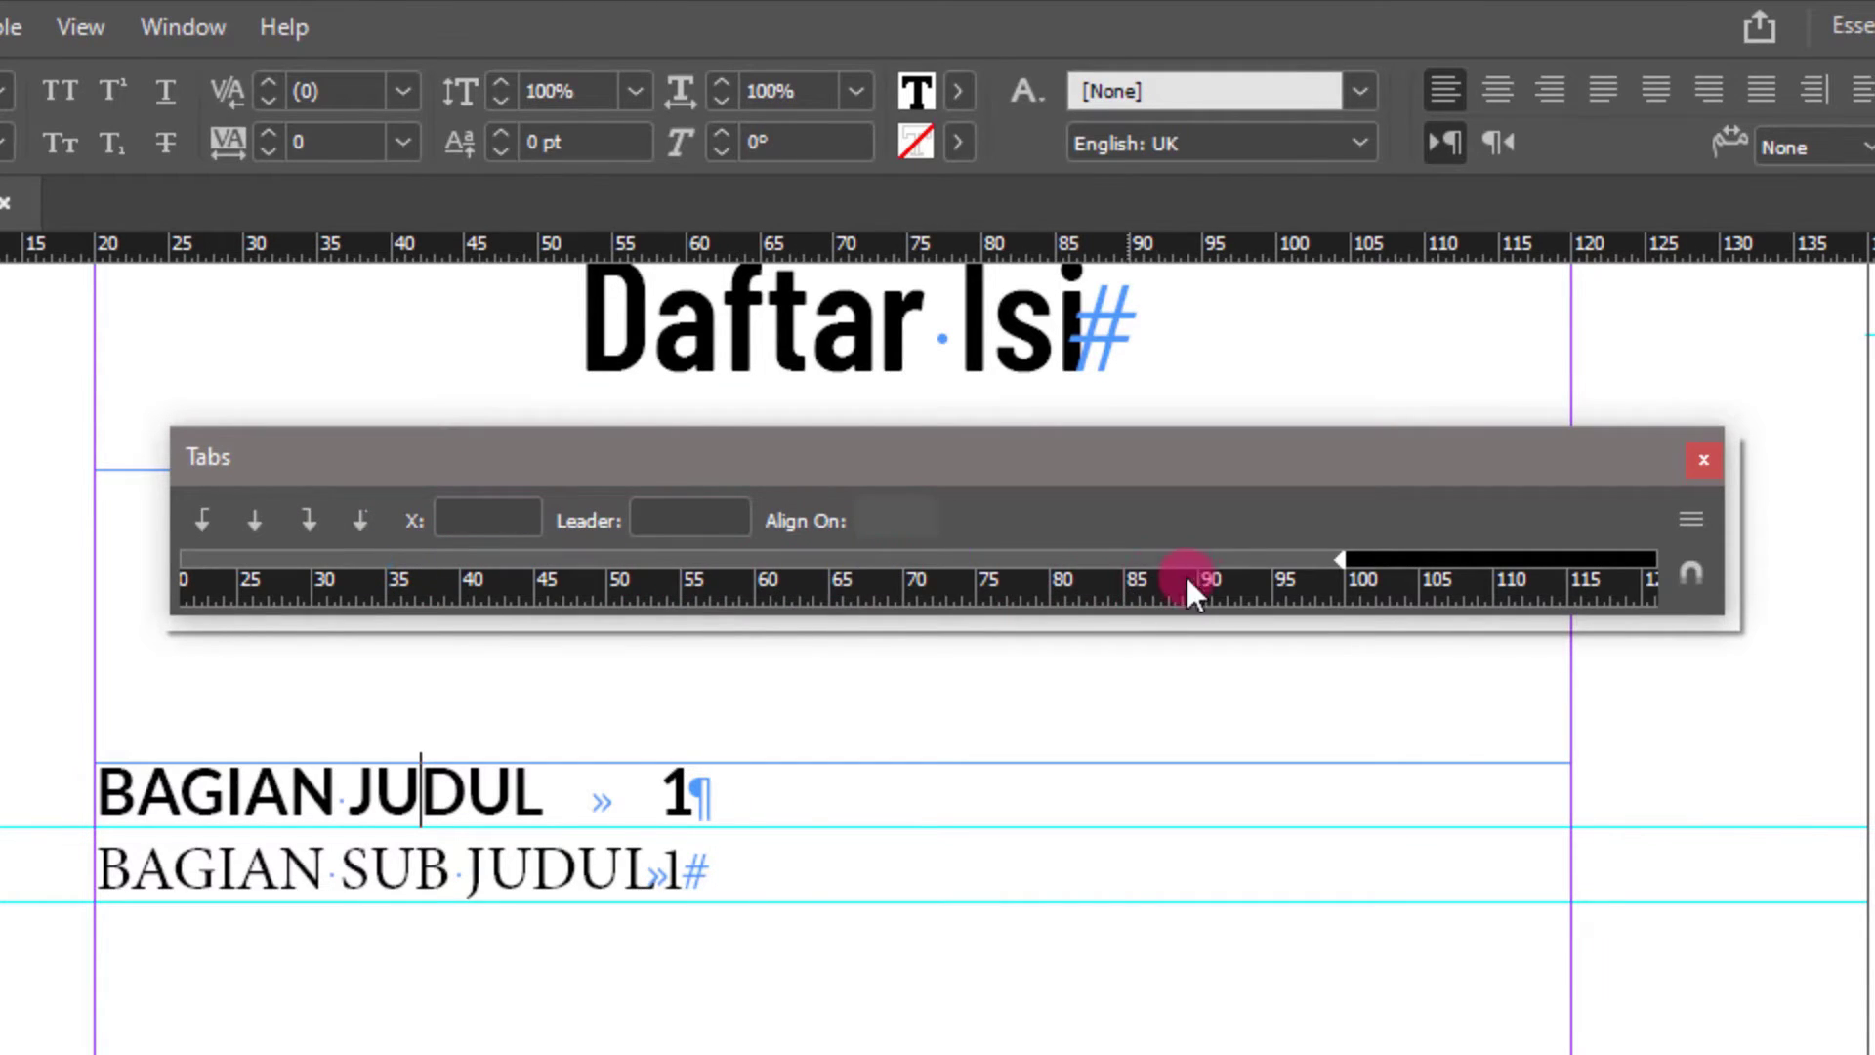
pyautogui.moveTo(1191, 590); pyautogui.dragTo(1347, 559)
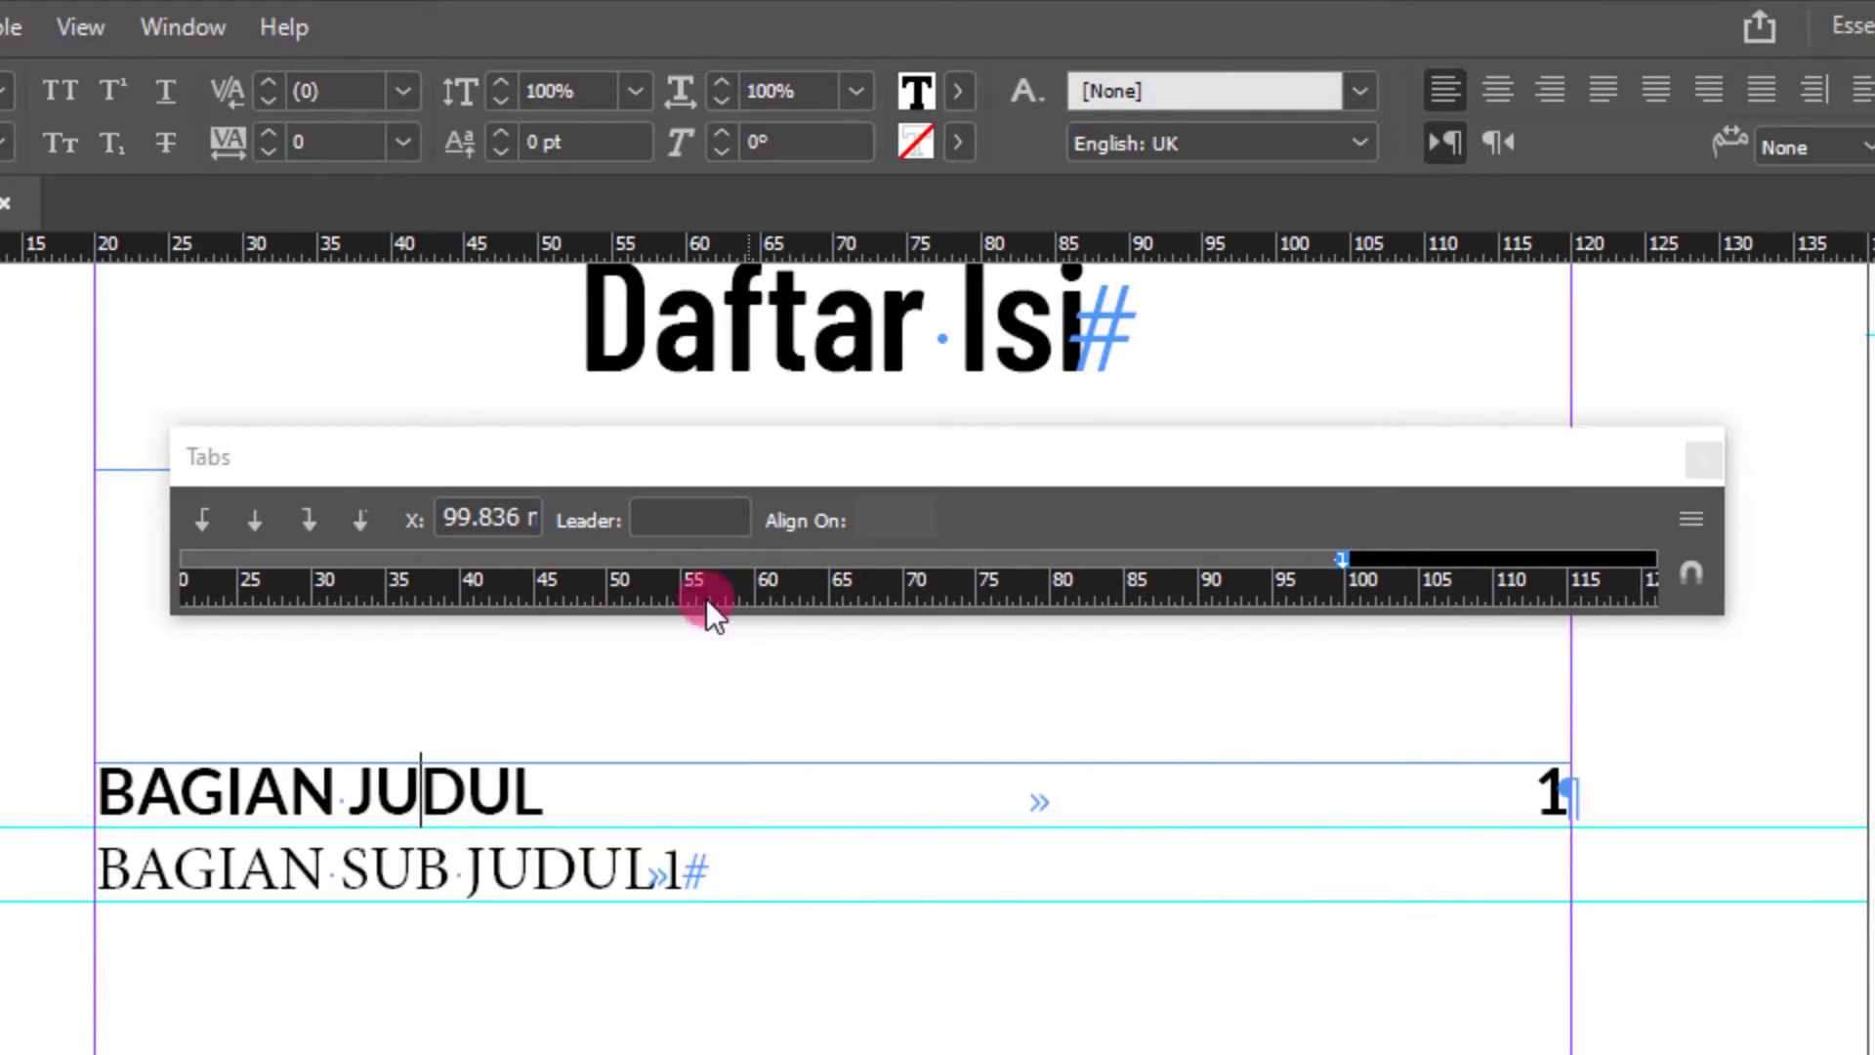
pyautogui.click(686, 518)
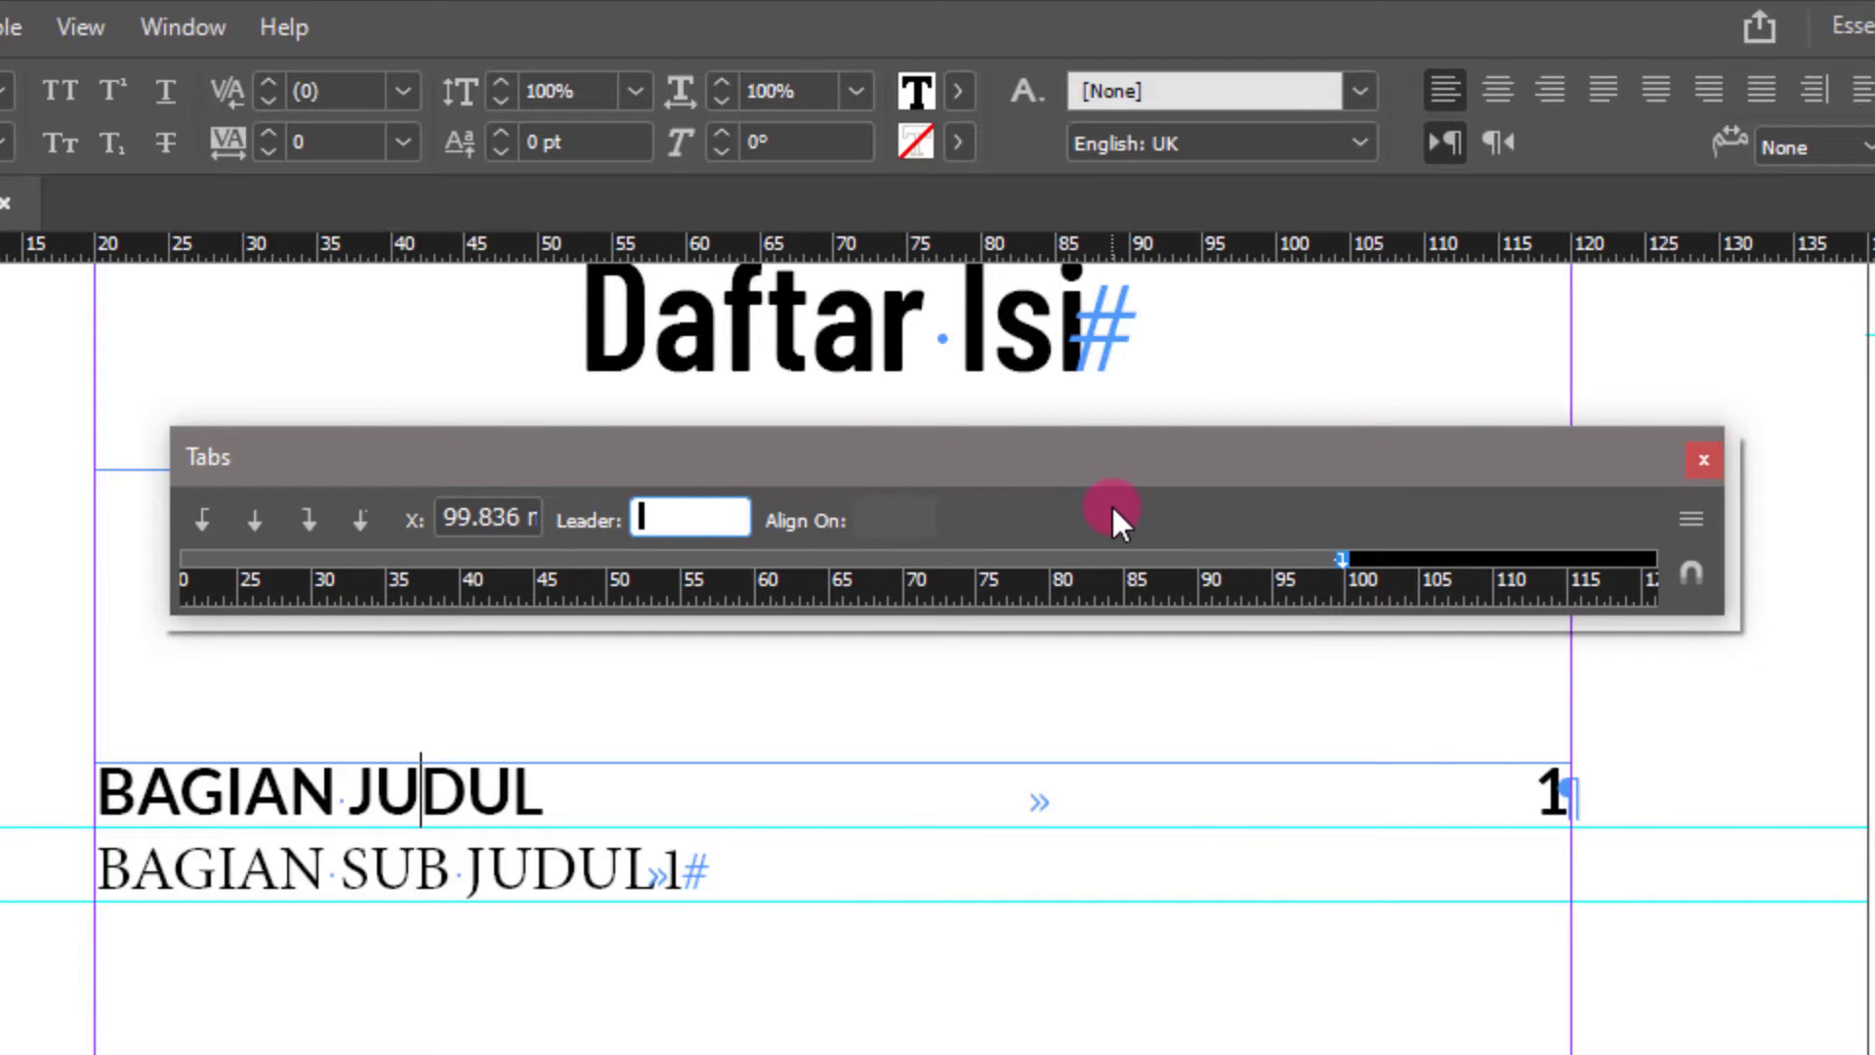
pyautogui.press('Return')
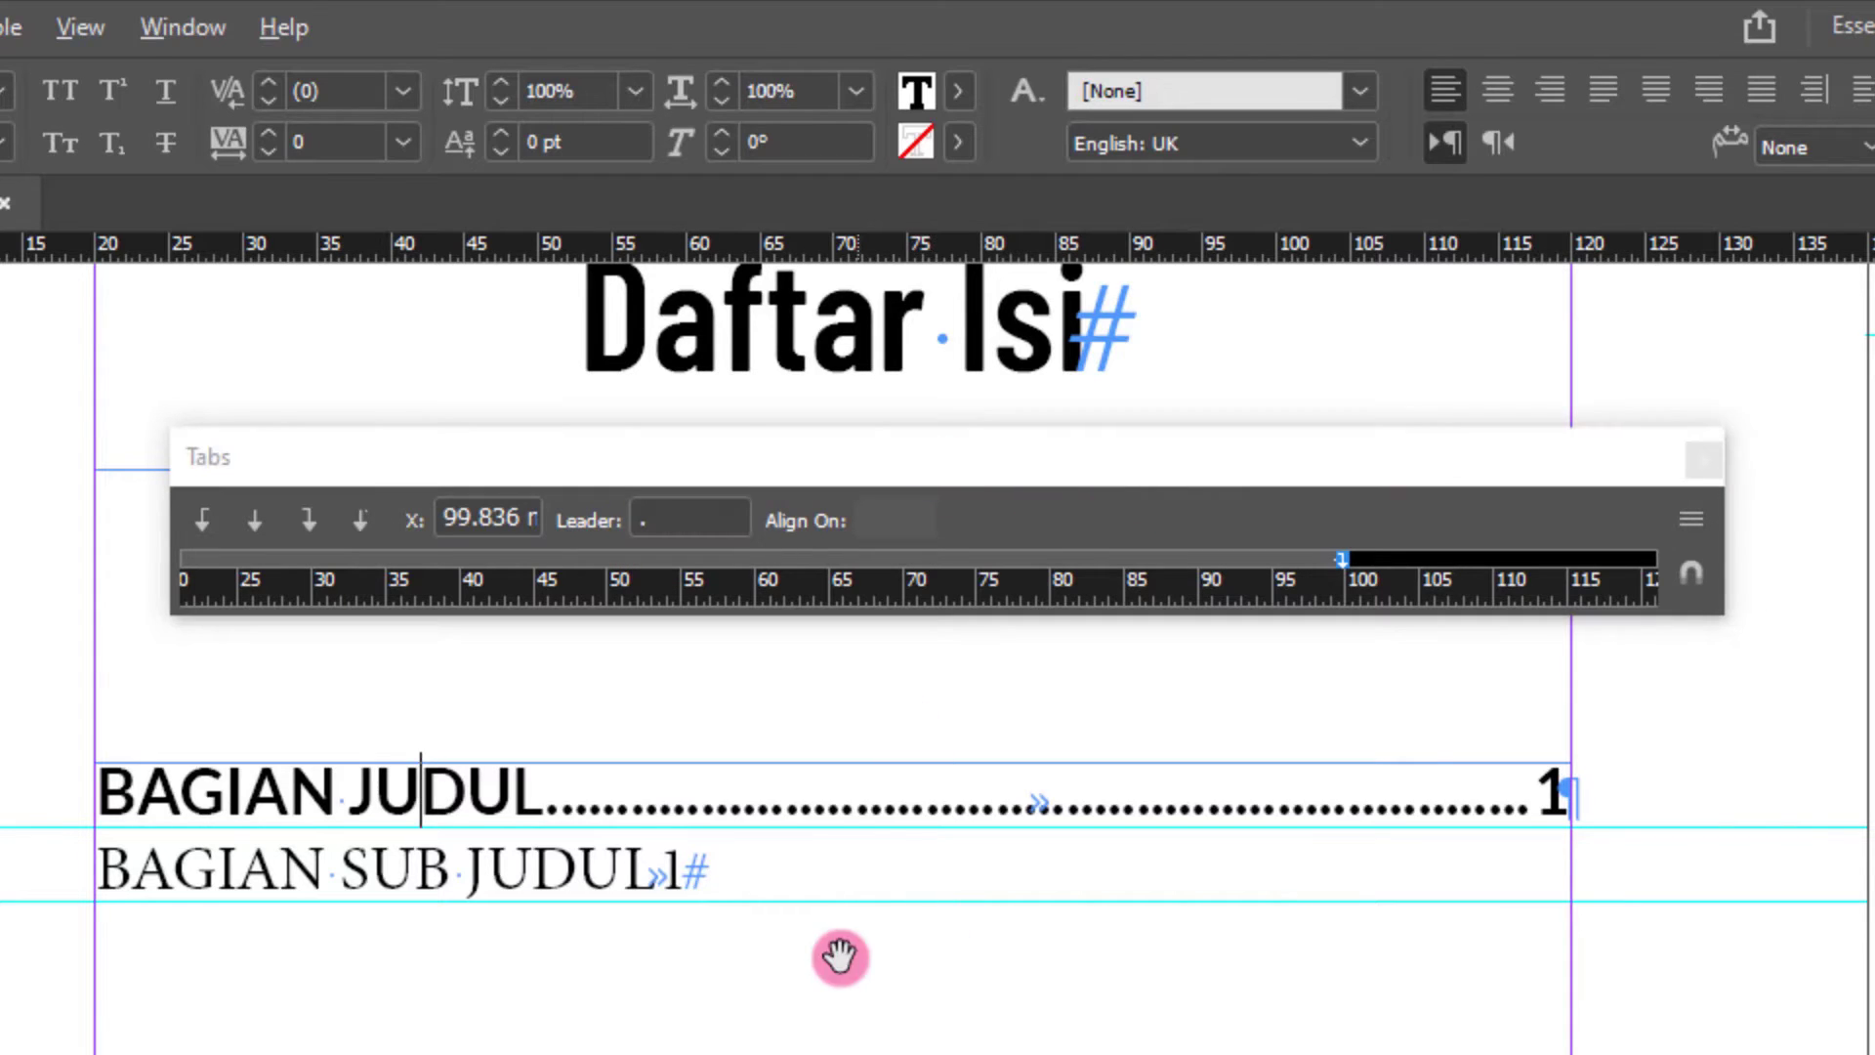
# - Examine the dot leader, page number and title of the "BAGIAN JUDUL" line
pyautogui.scroll(1, 834, 825)
pyautogui.scroll(-1, 494, 871)
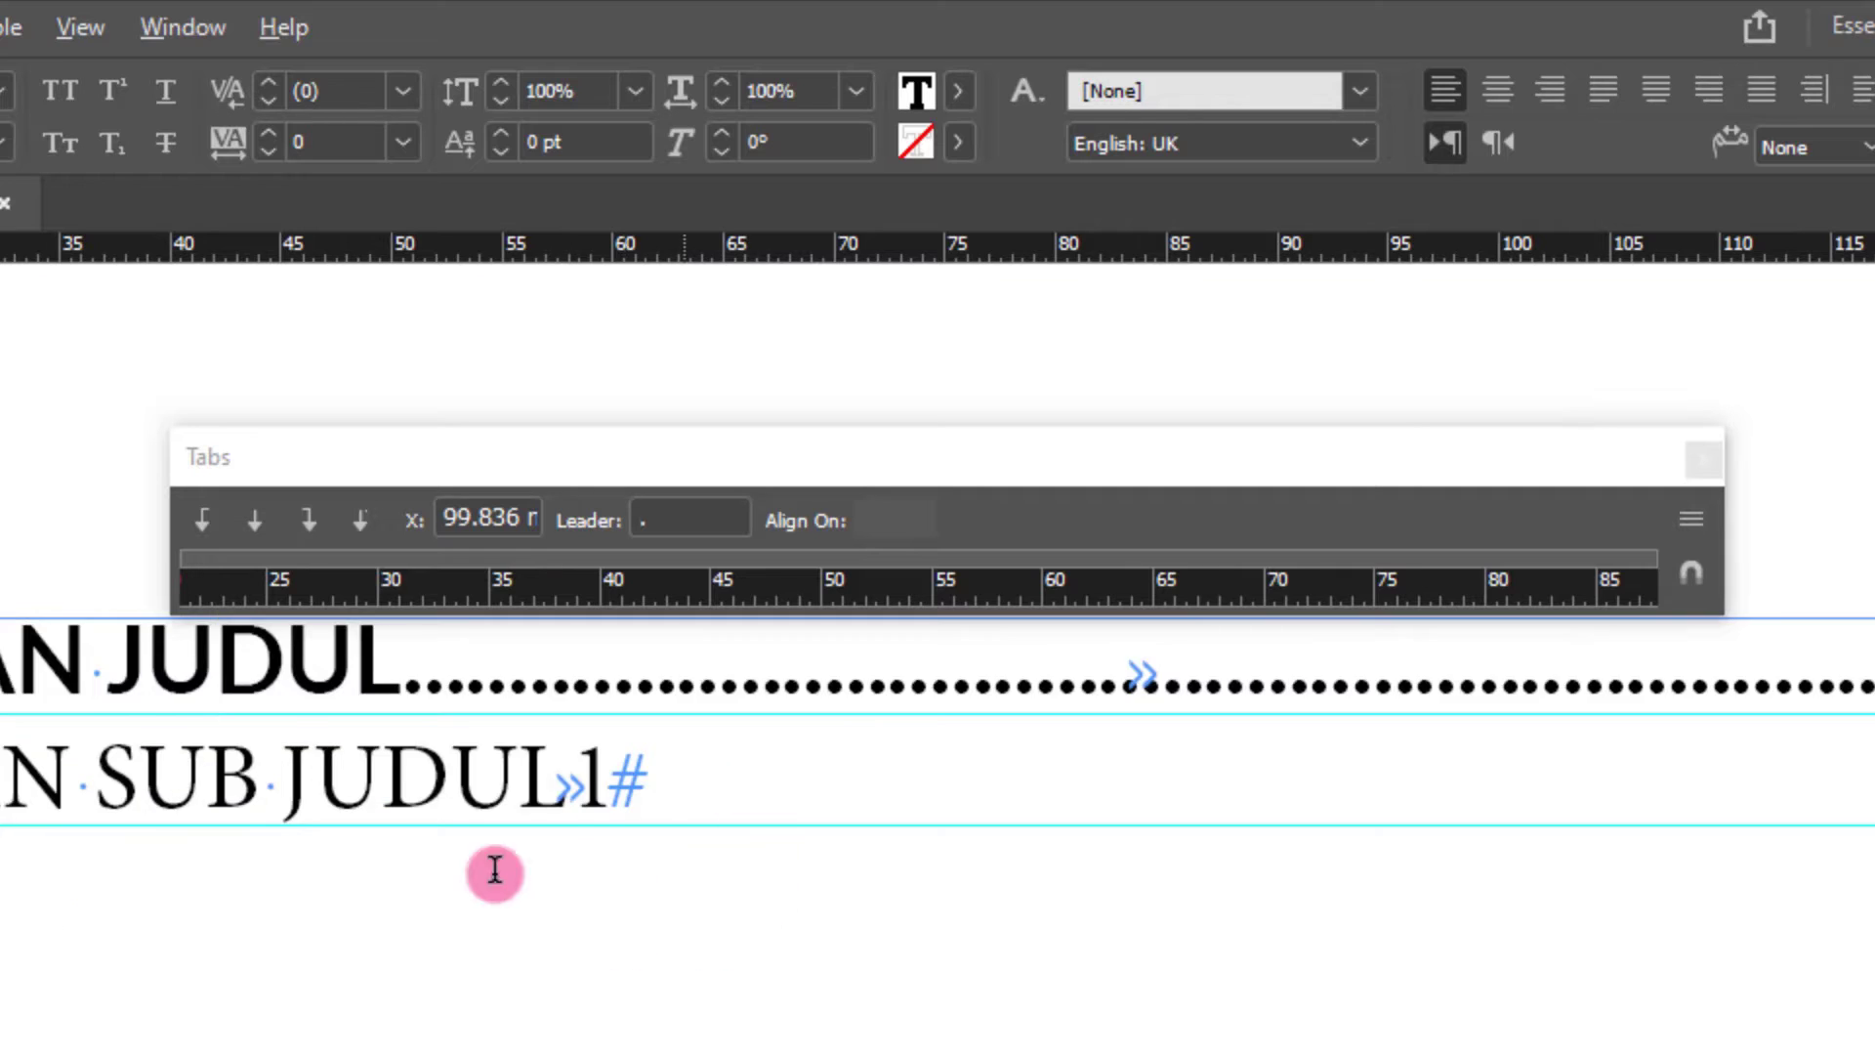
pyautogui.scroll(-1, 809, 833)
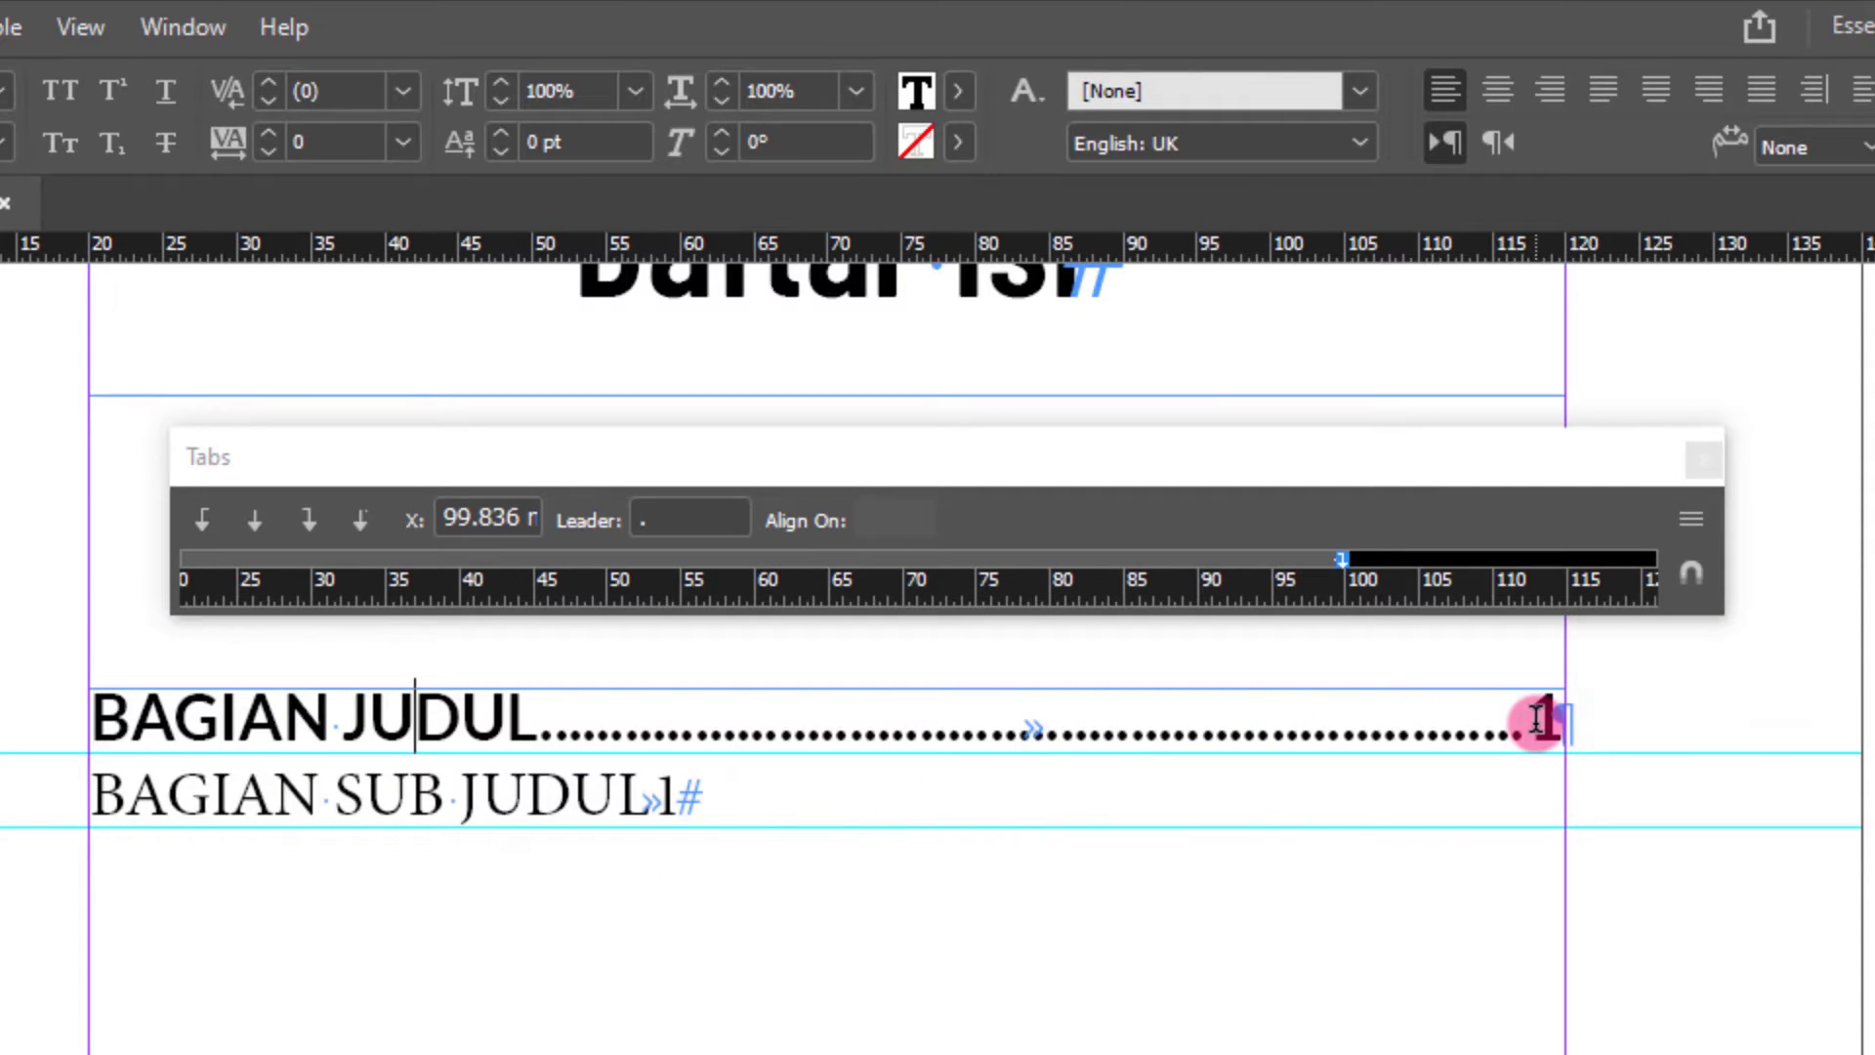
pyautogui.moveTo(1537, 719); pyautogui.dragTo(1578, 720)
pyautogui.moveTo(539, 722); pyautogui.dragTo(90, 719)
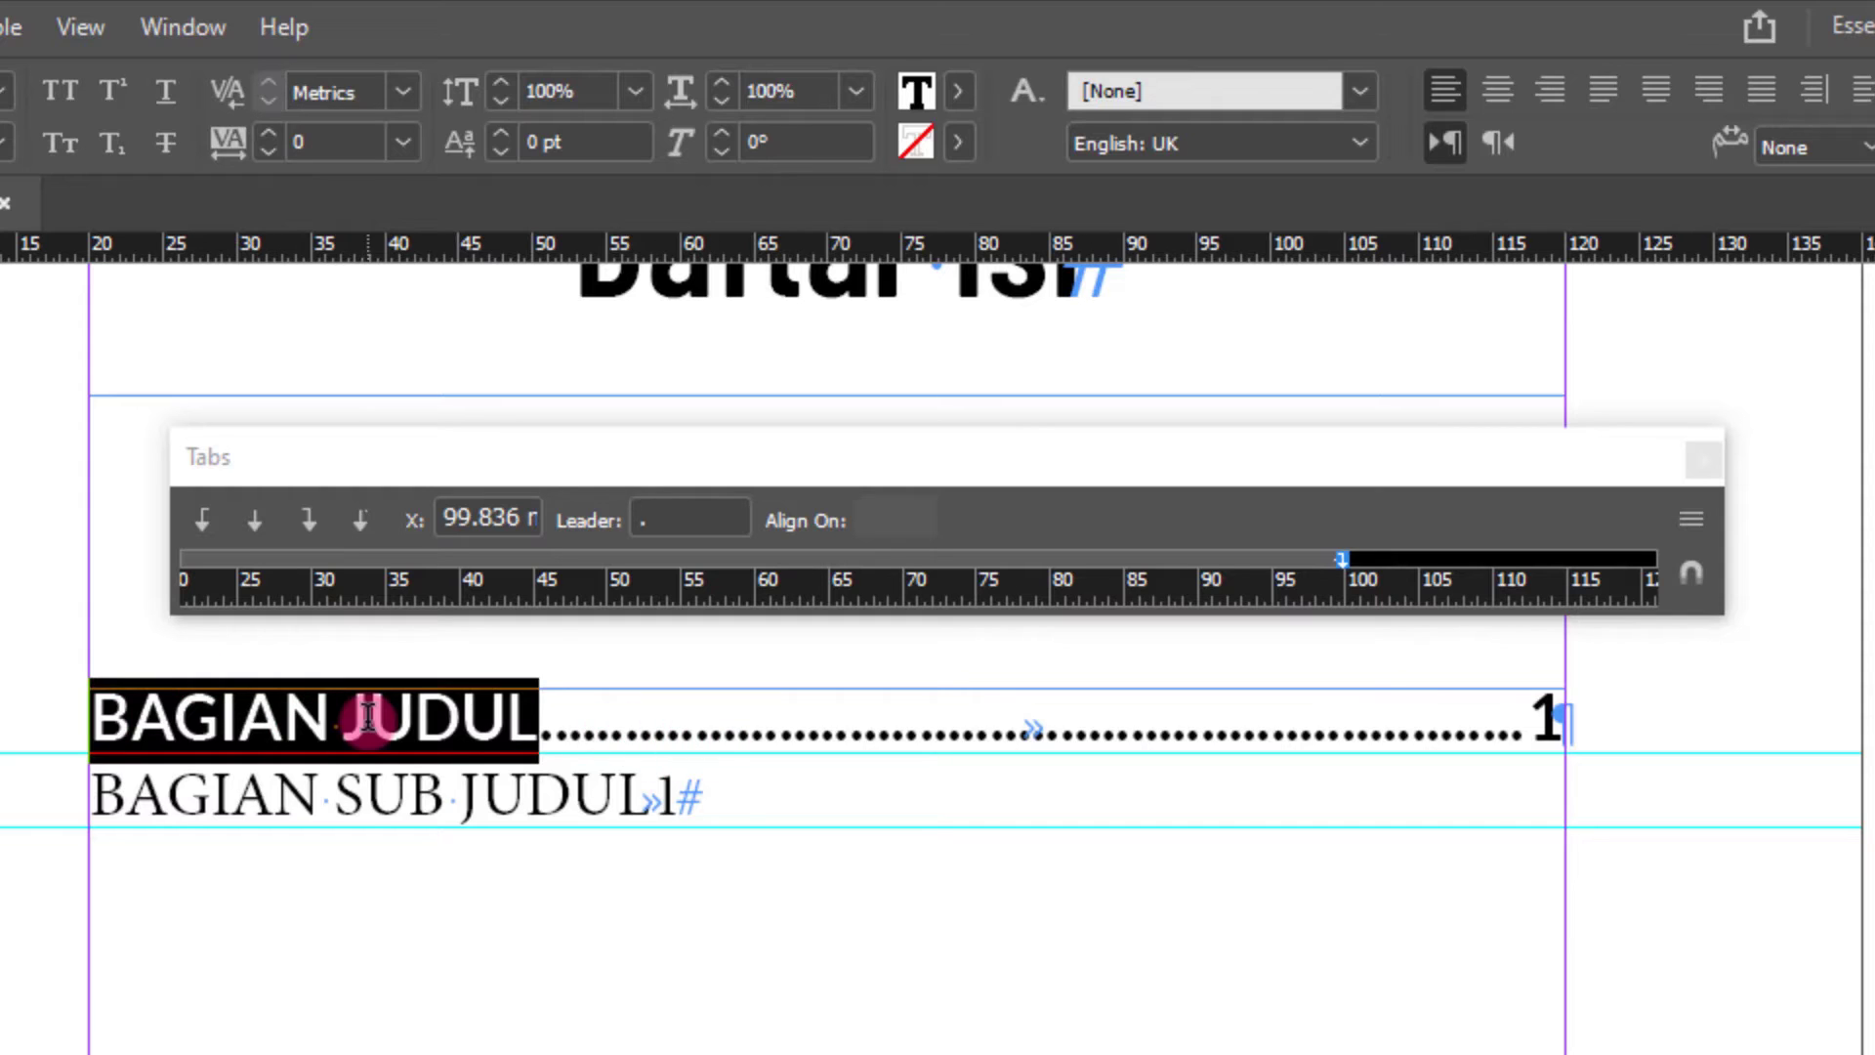
pyautogui.click(428, 723)
# - Start a new paragraph style named TOC_JUDUL from the formatted "BAGIAN JUDUL" line
pyautogui.moveTo(98, 720); pyautogui.dragTo(1690, 722)
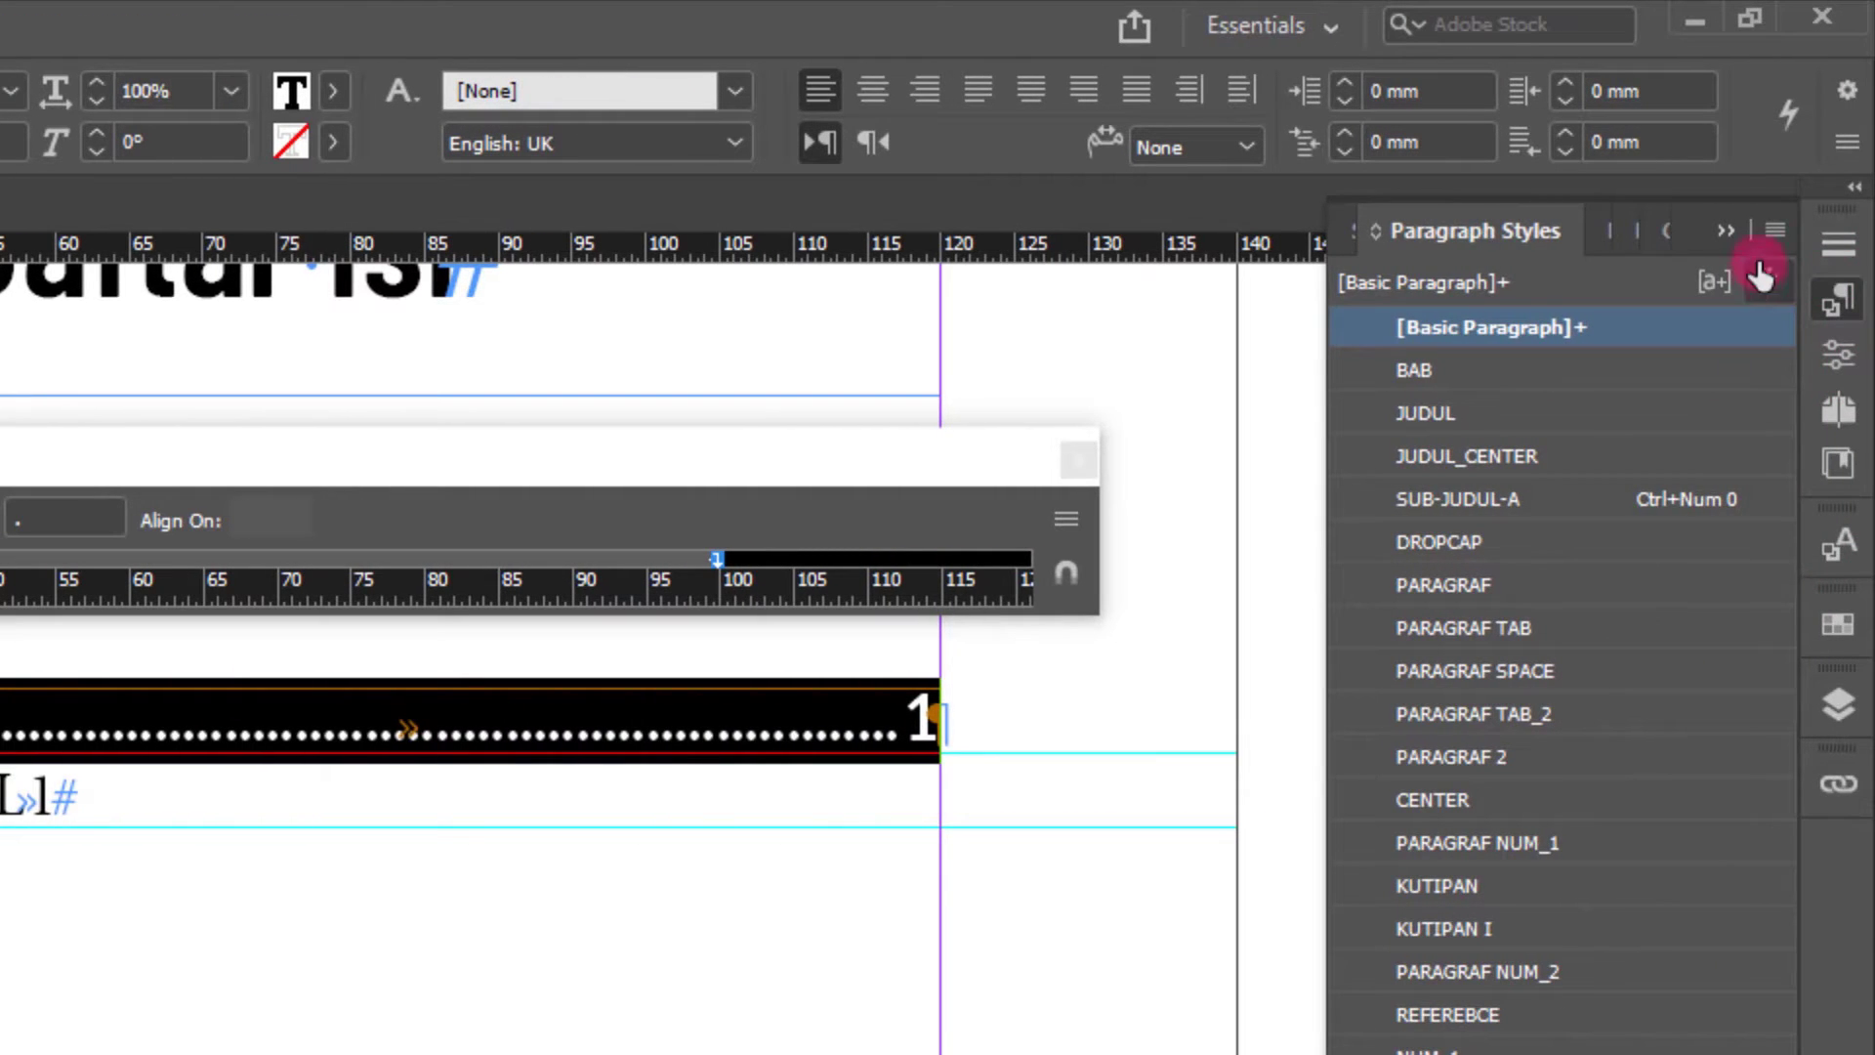
pyautogui.click(1775, 234)
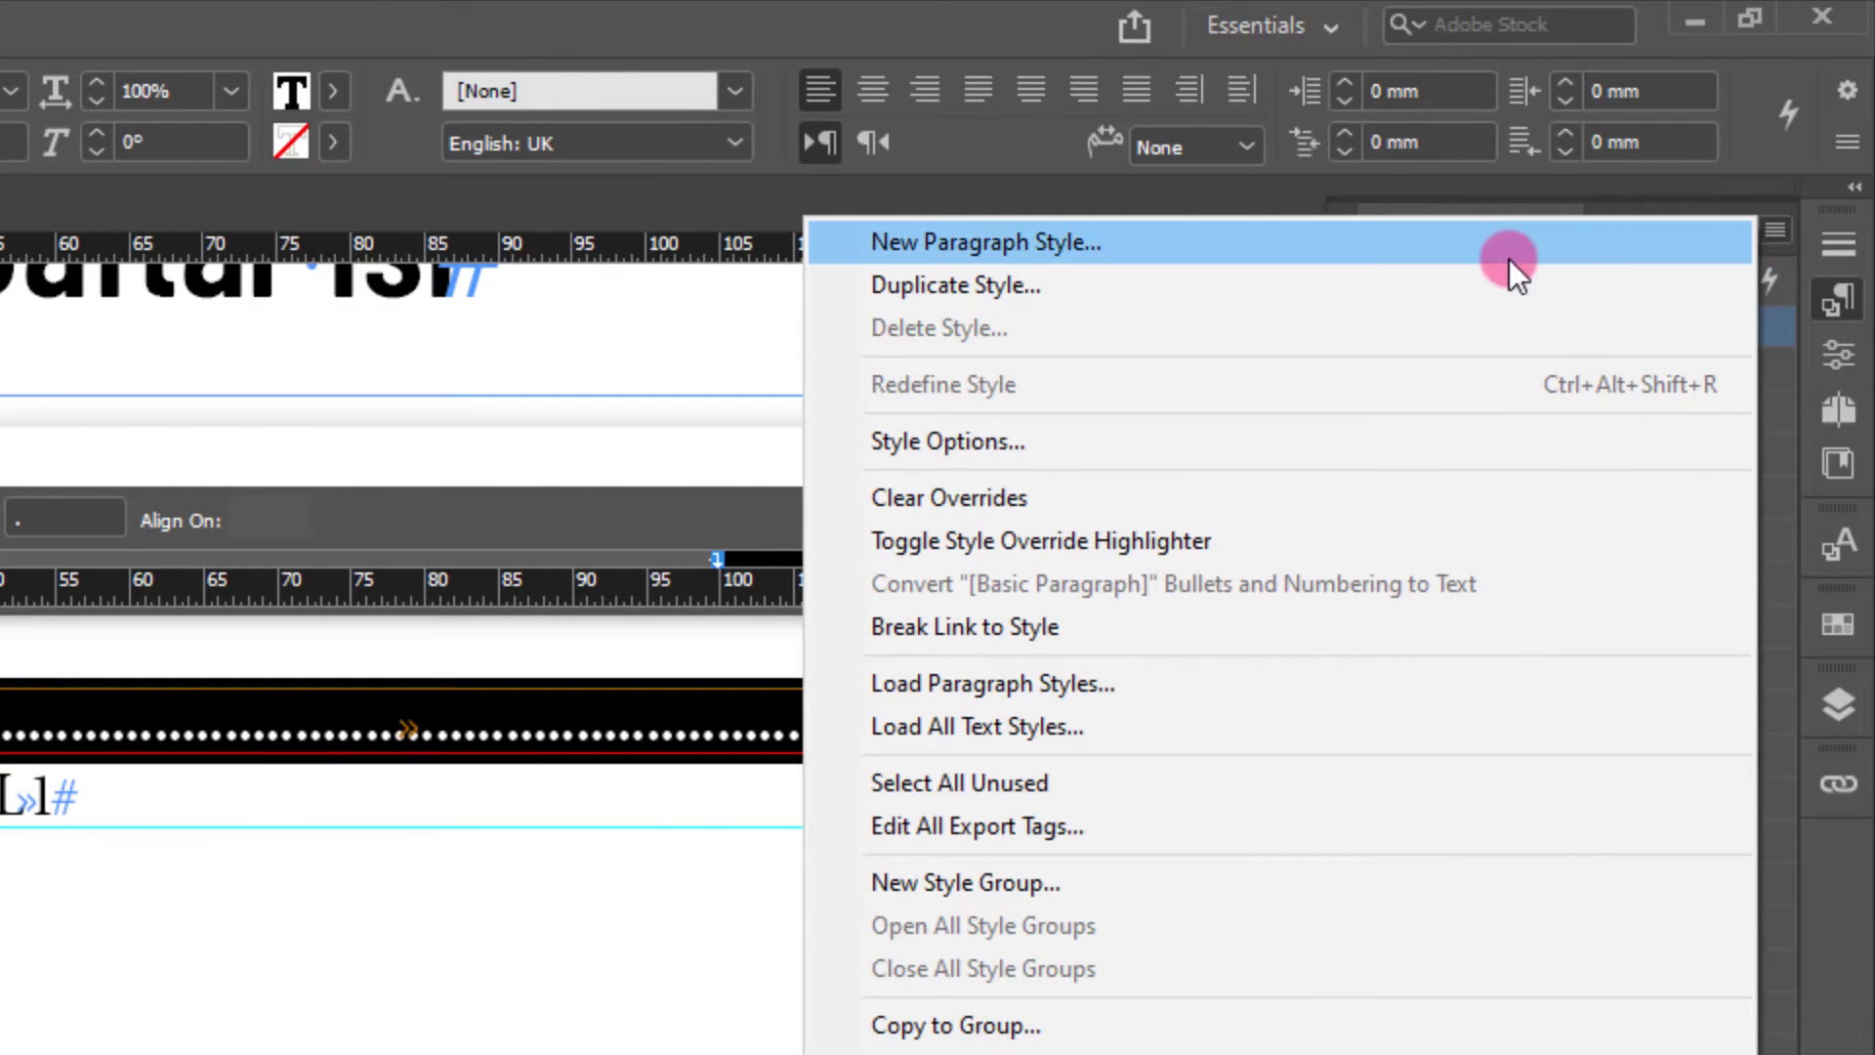
pyautogui.click(1511, 260)
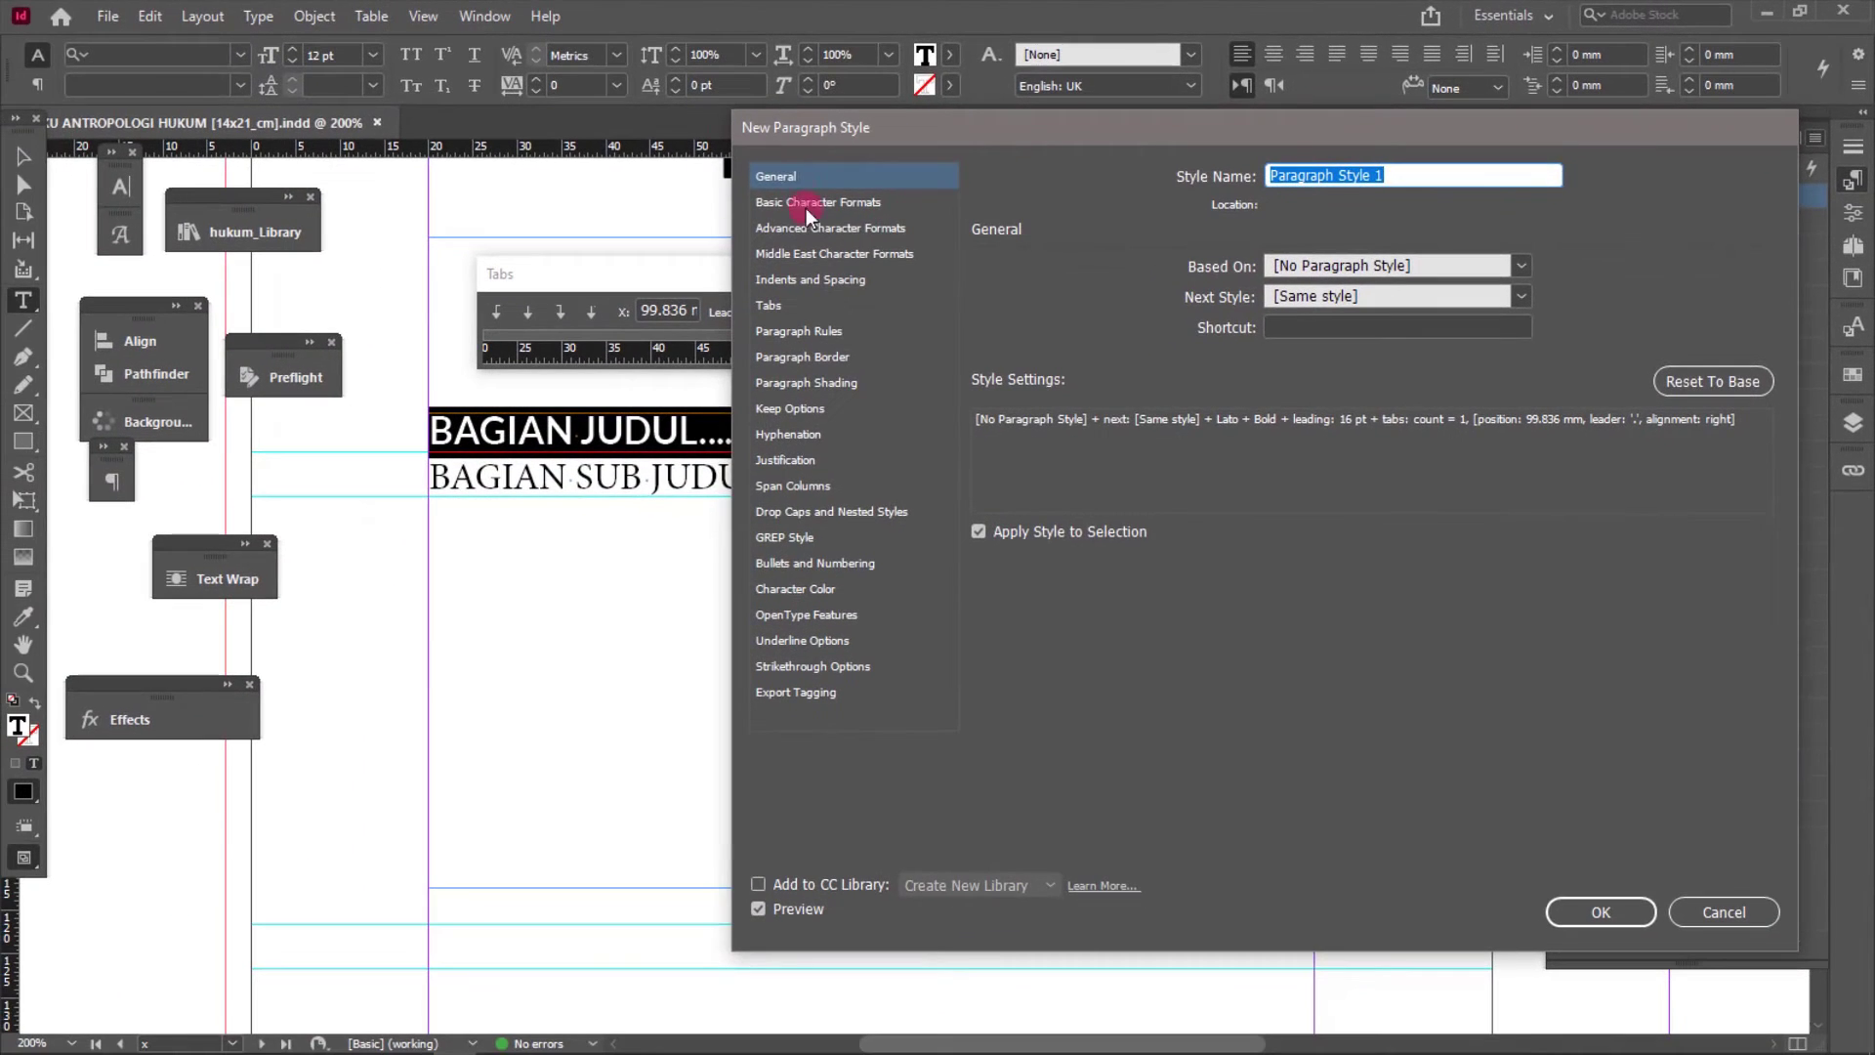
pyautogui.moveTo(1123, 126); pyautogui.dragTo(952, 141)
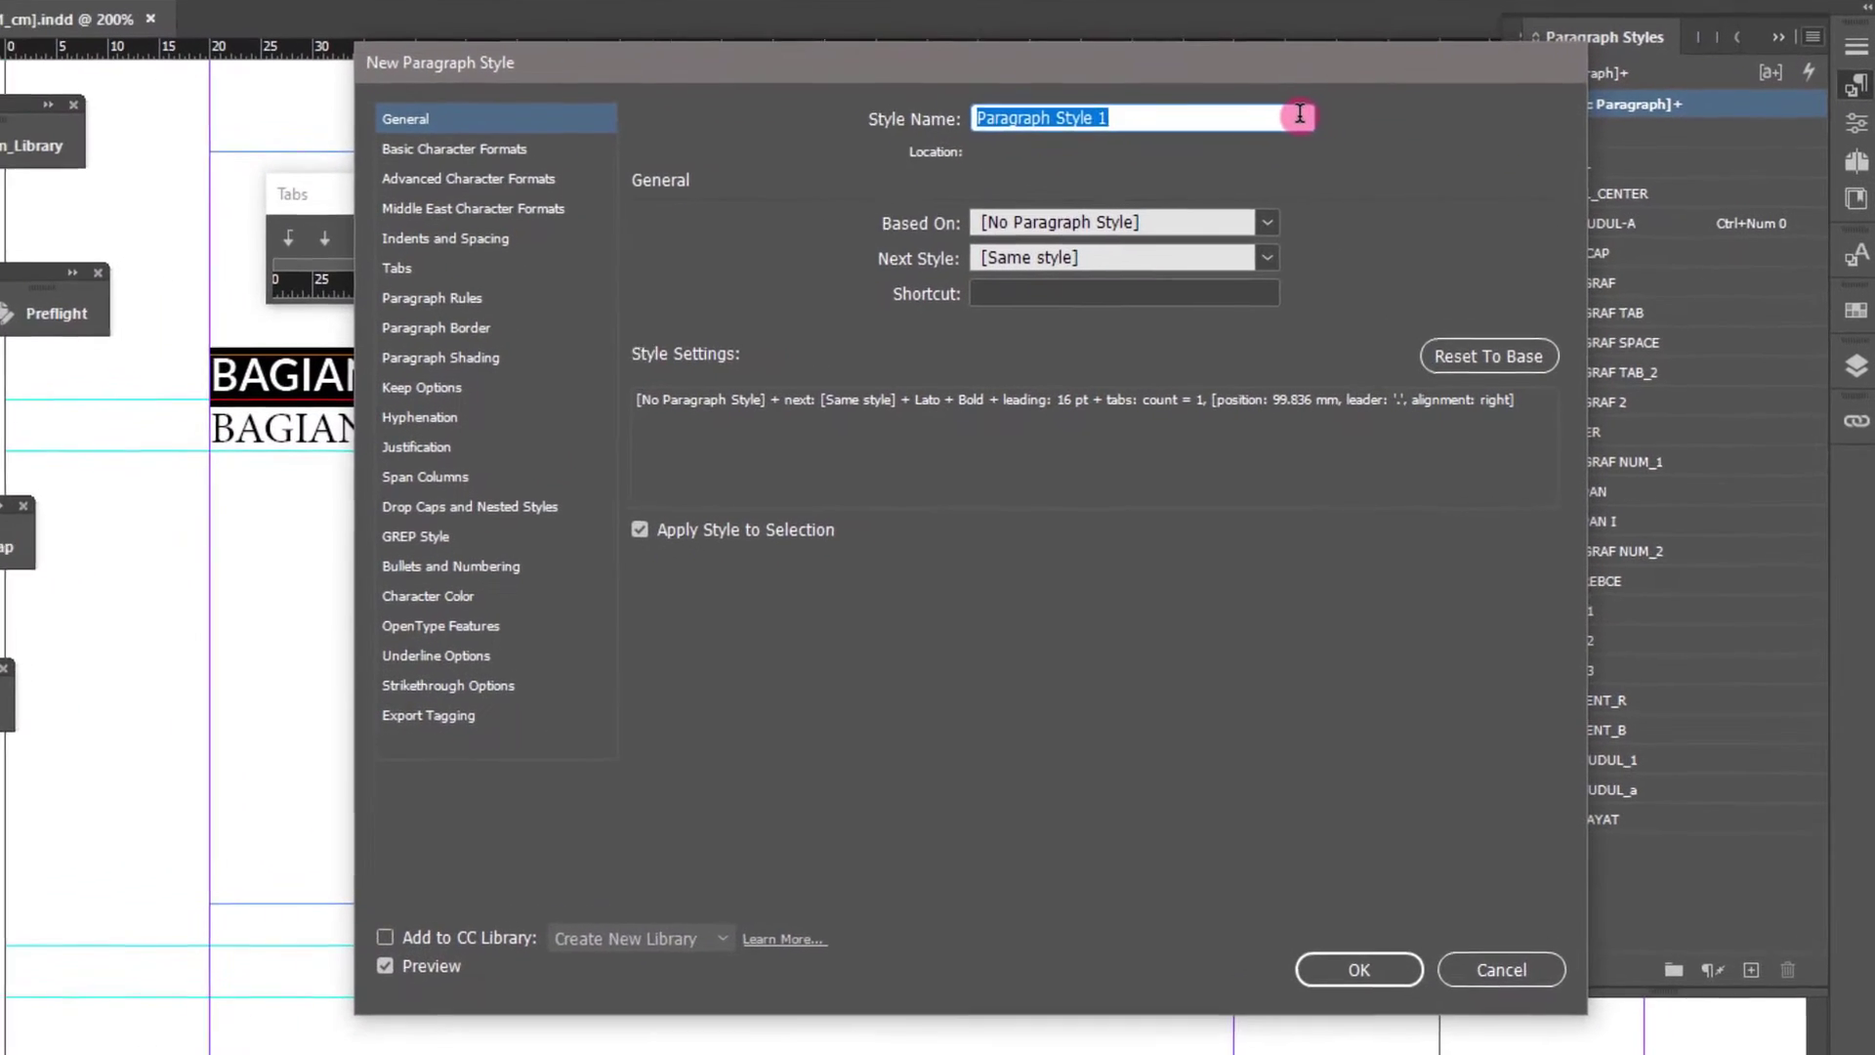
pyautogui.write('TOC_JUDUL')
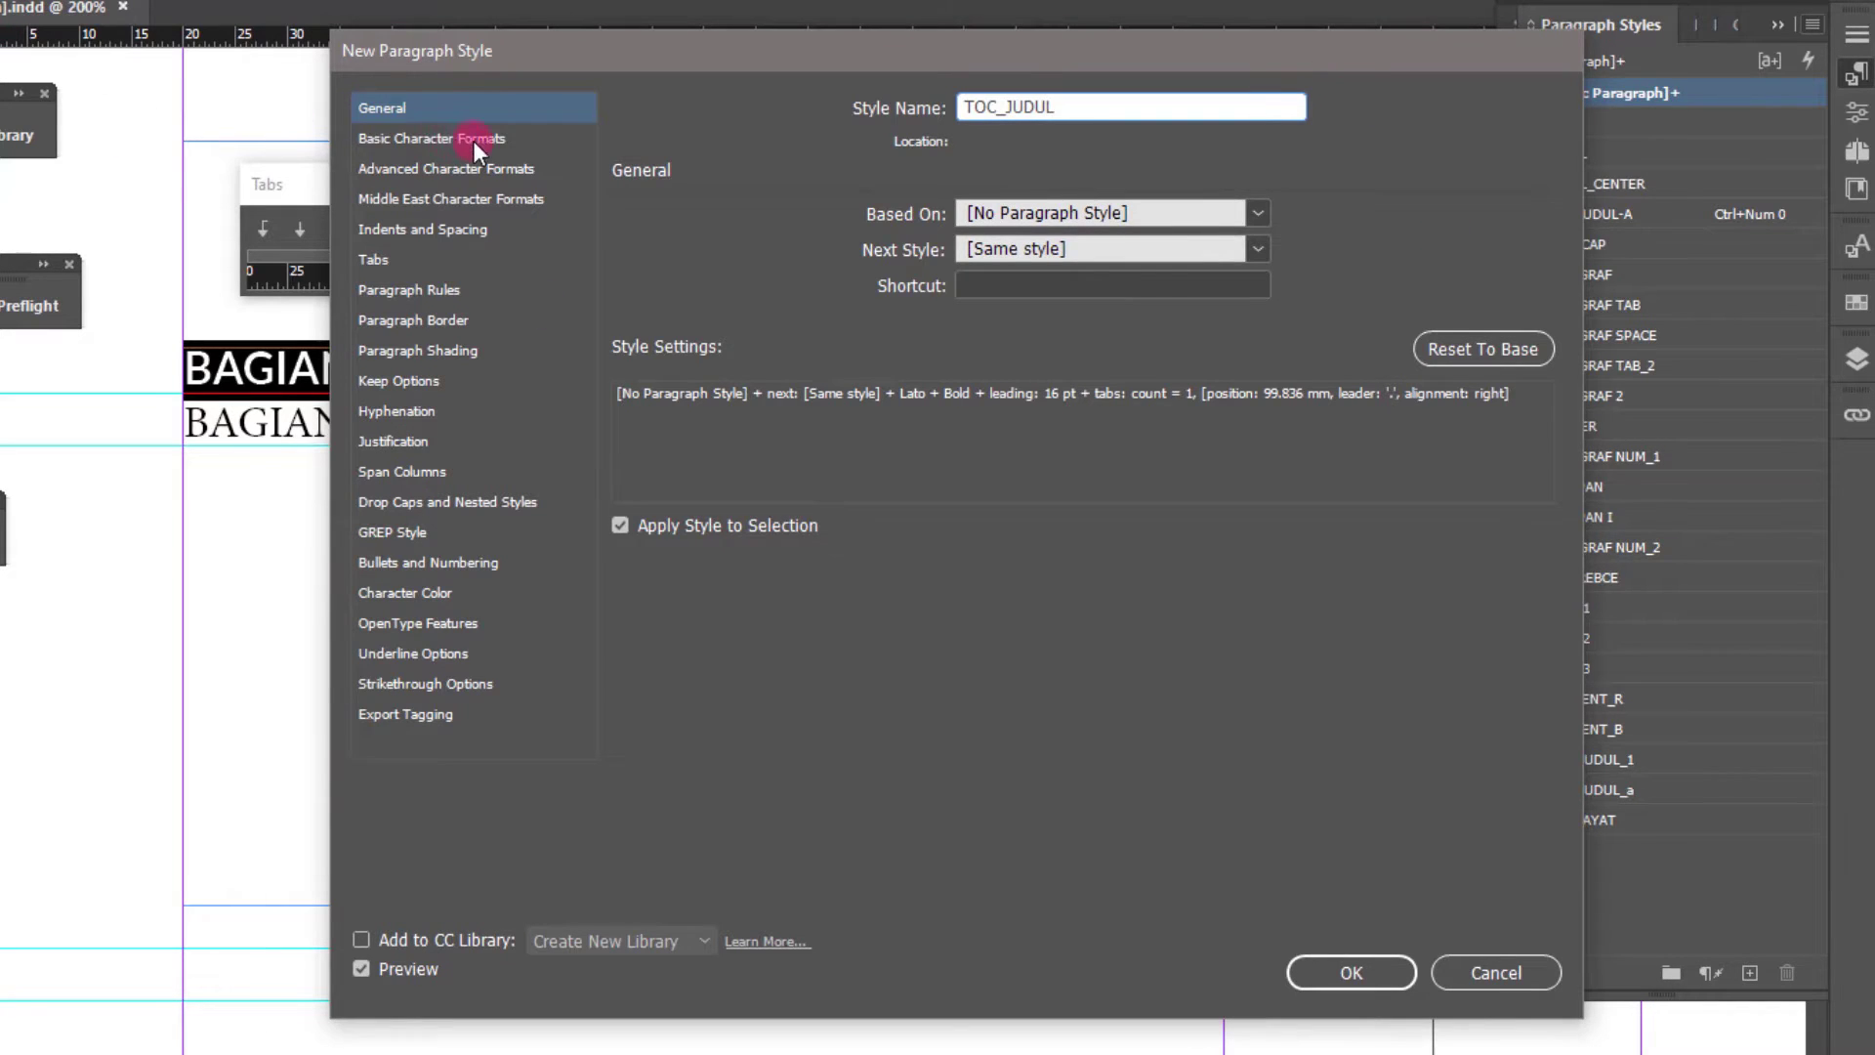
# - Set the TOC_JUDUL style's left indent to 14 mm and its first line indent to -14 mm
pyautogui.click(475, 140)
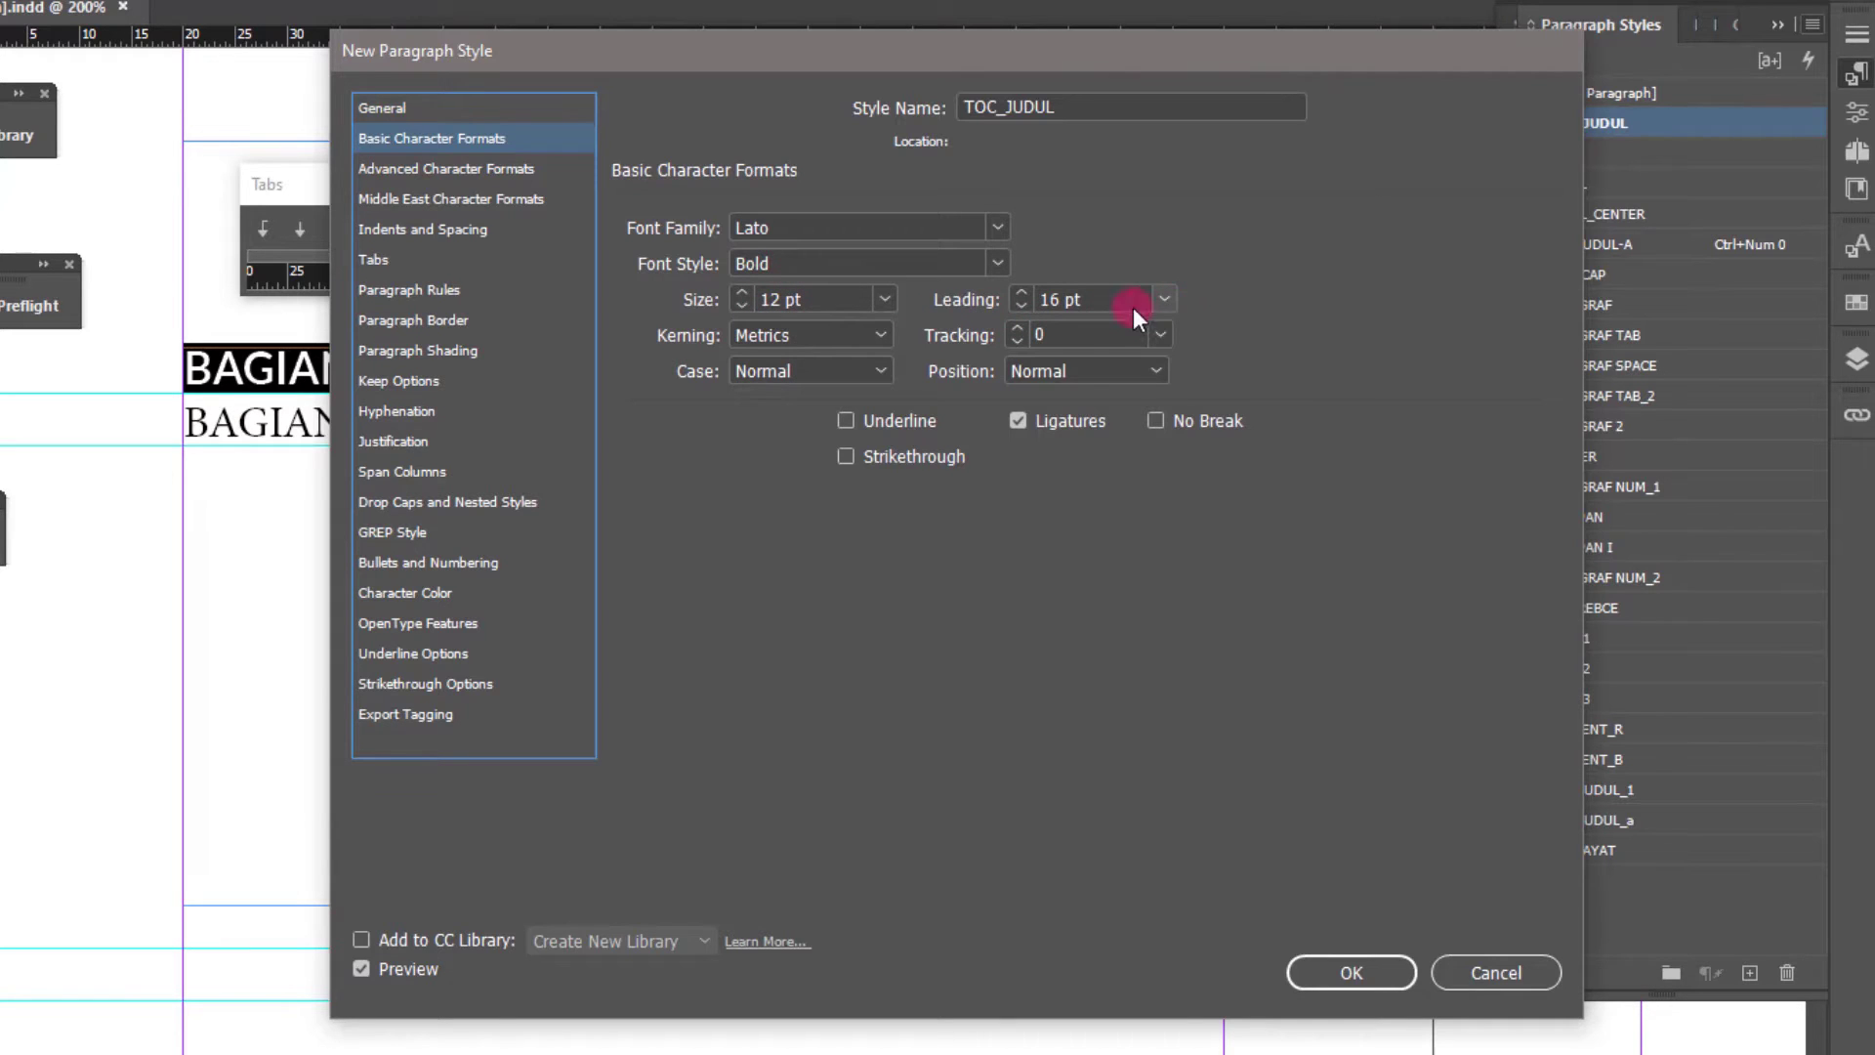
pyautogui.click(480, 230)
pyautogui.moveTo(824, 78); pyautogui.dragTo(875, 0)
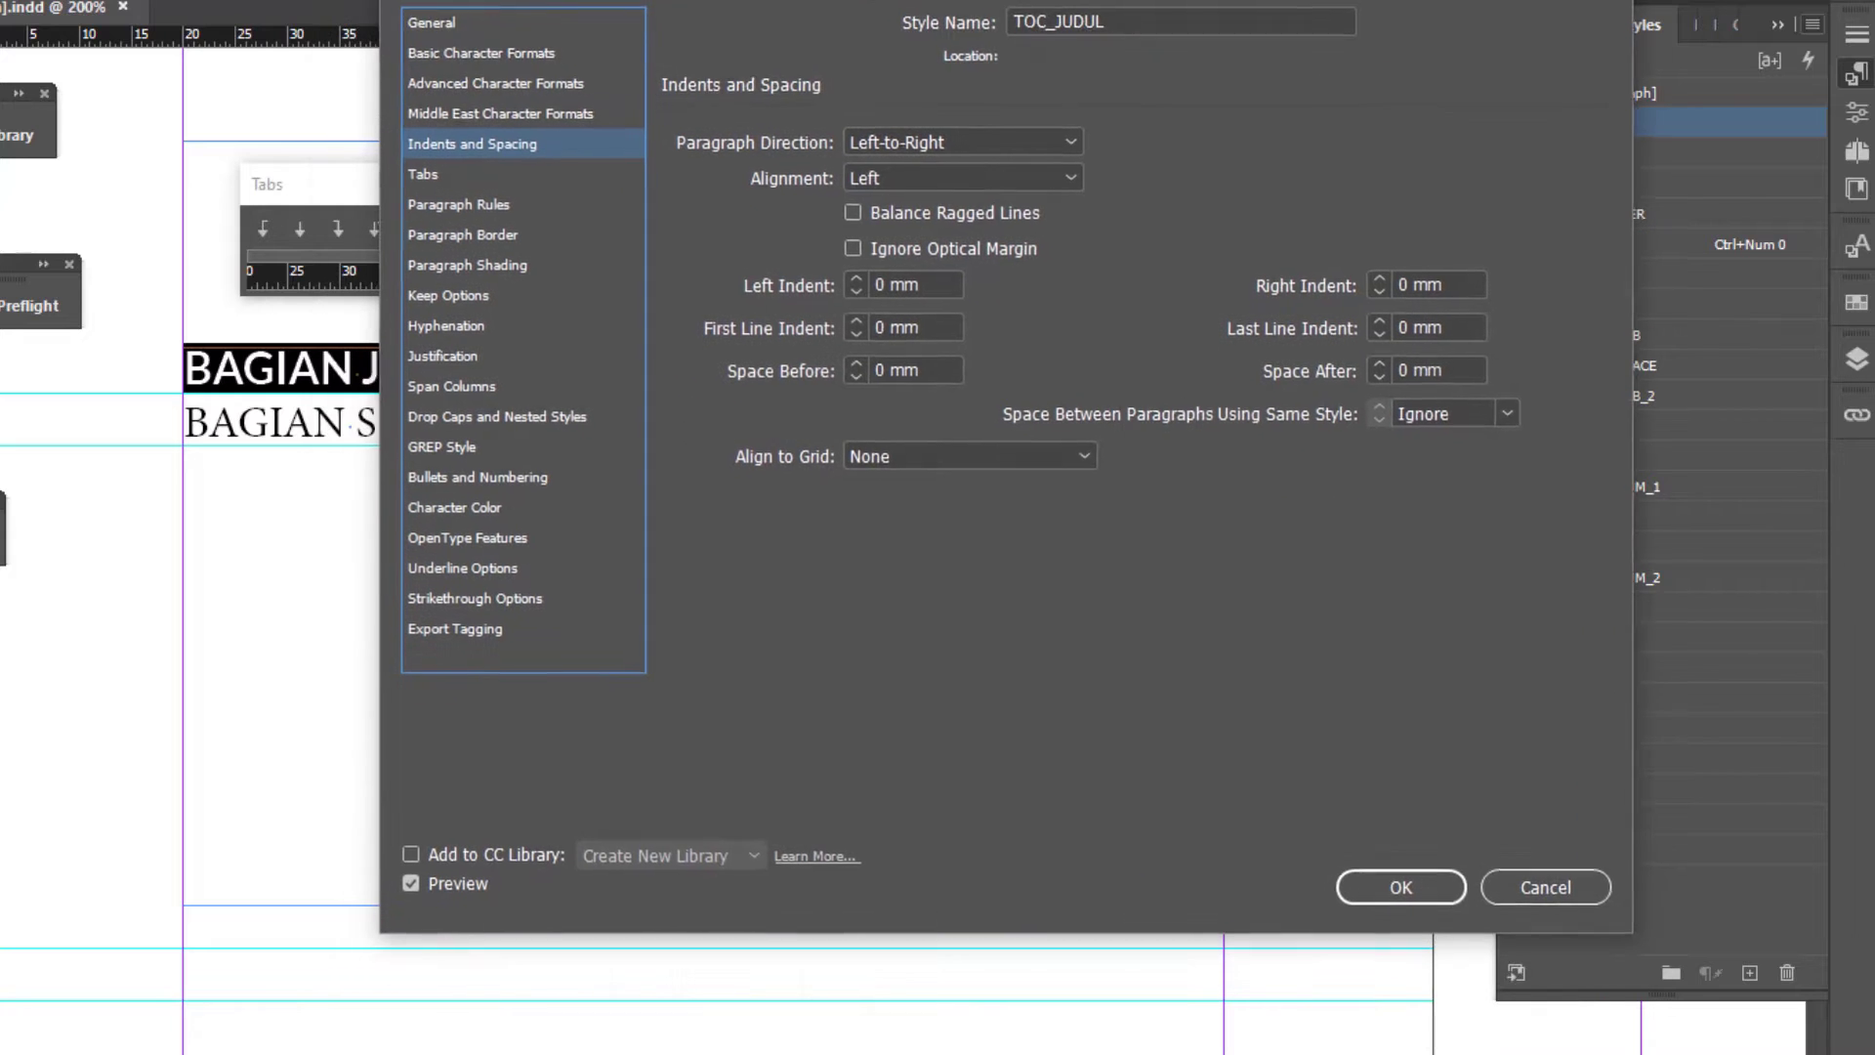
pyautogui.click(942, 281)
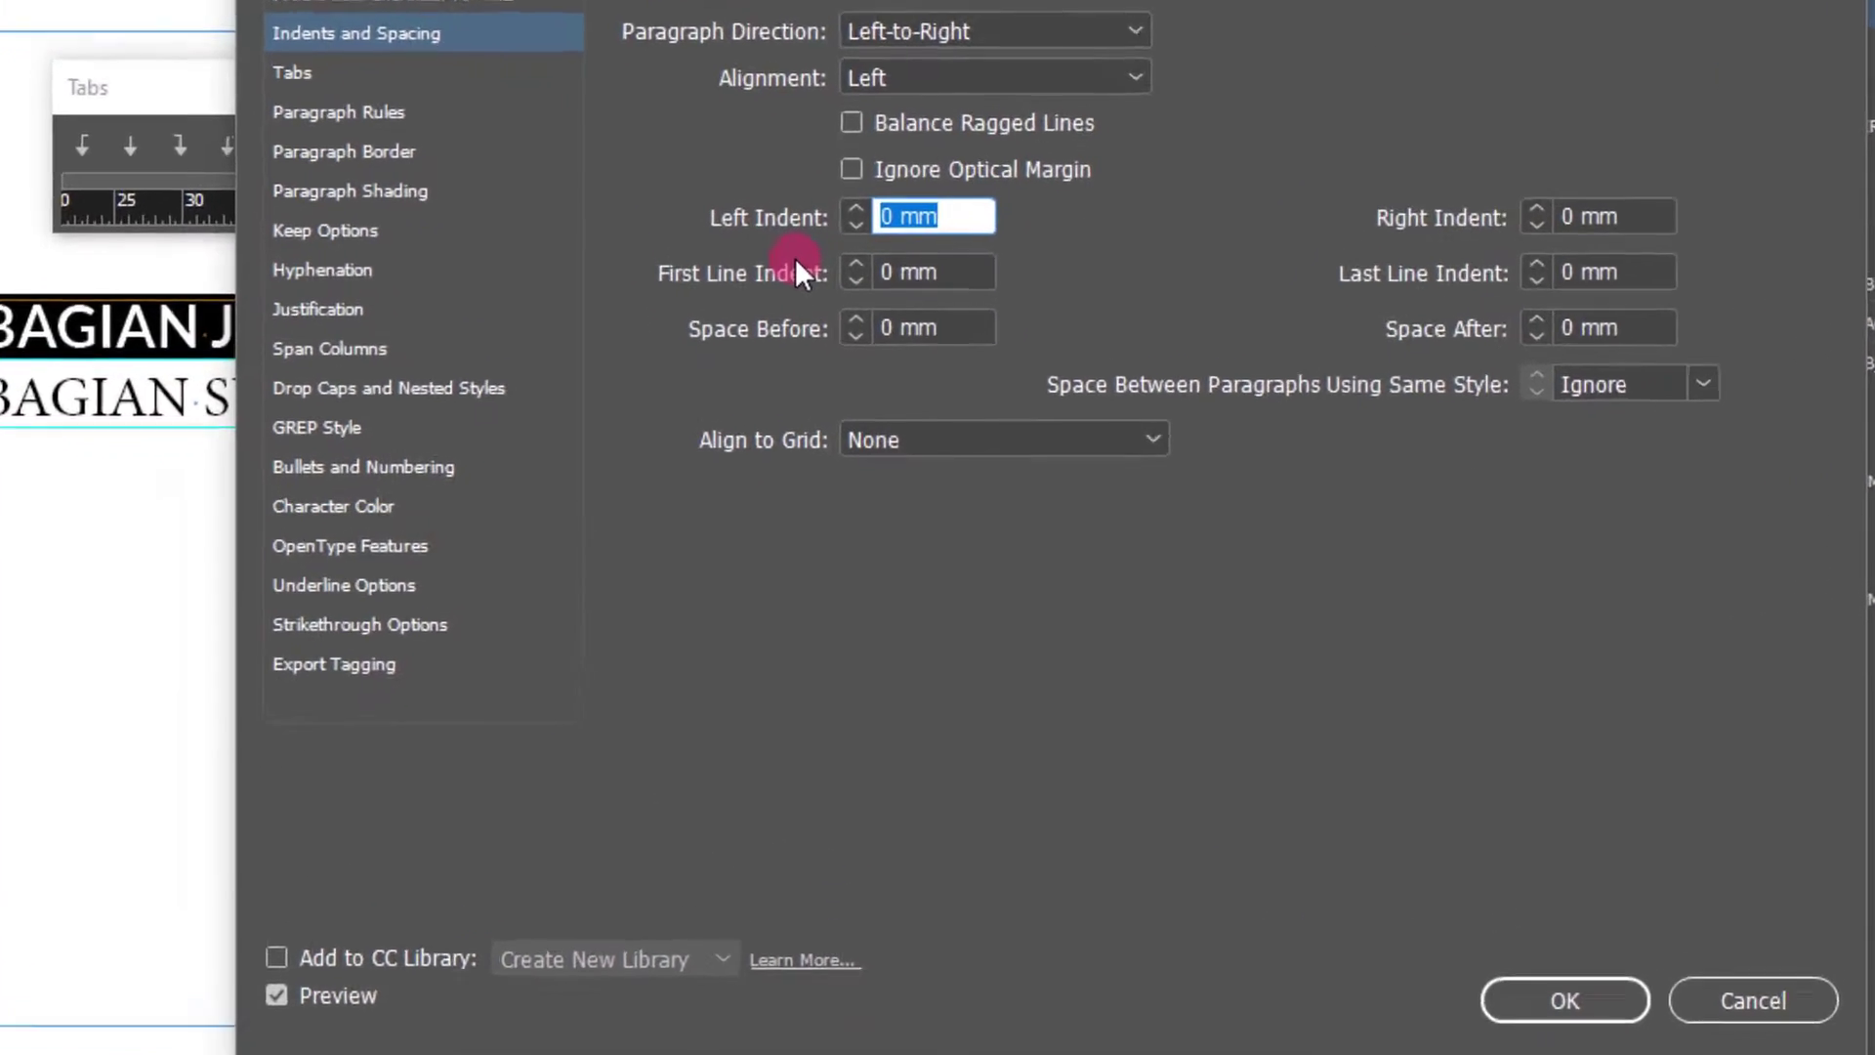
pyautogui.write('14 MM')
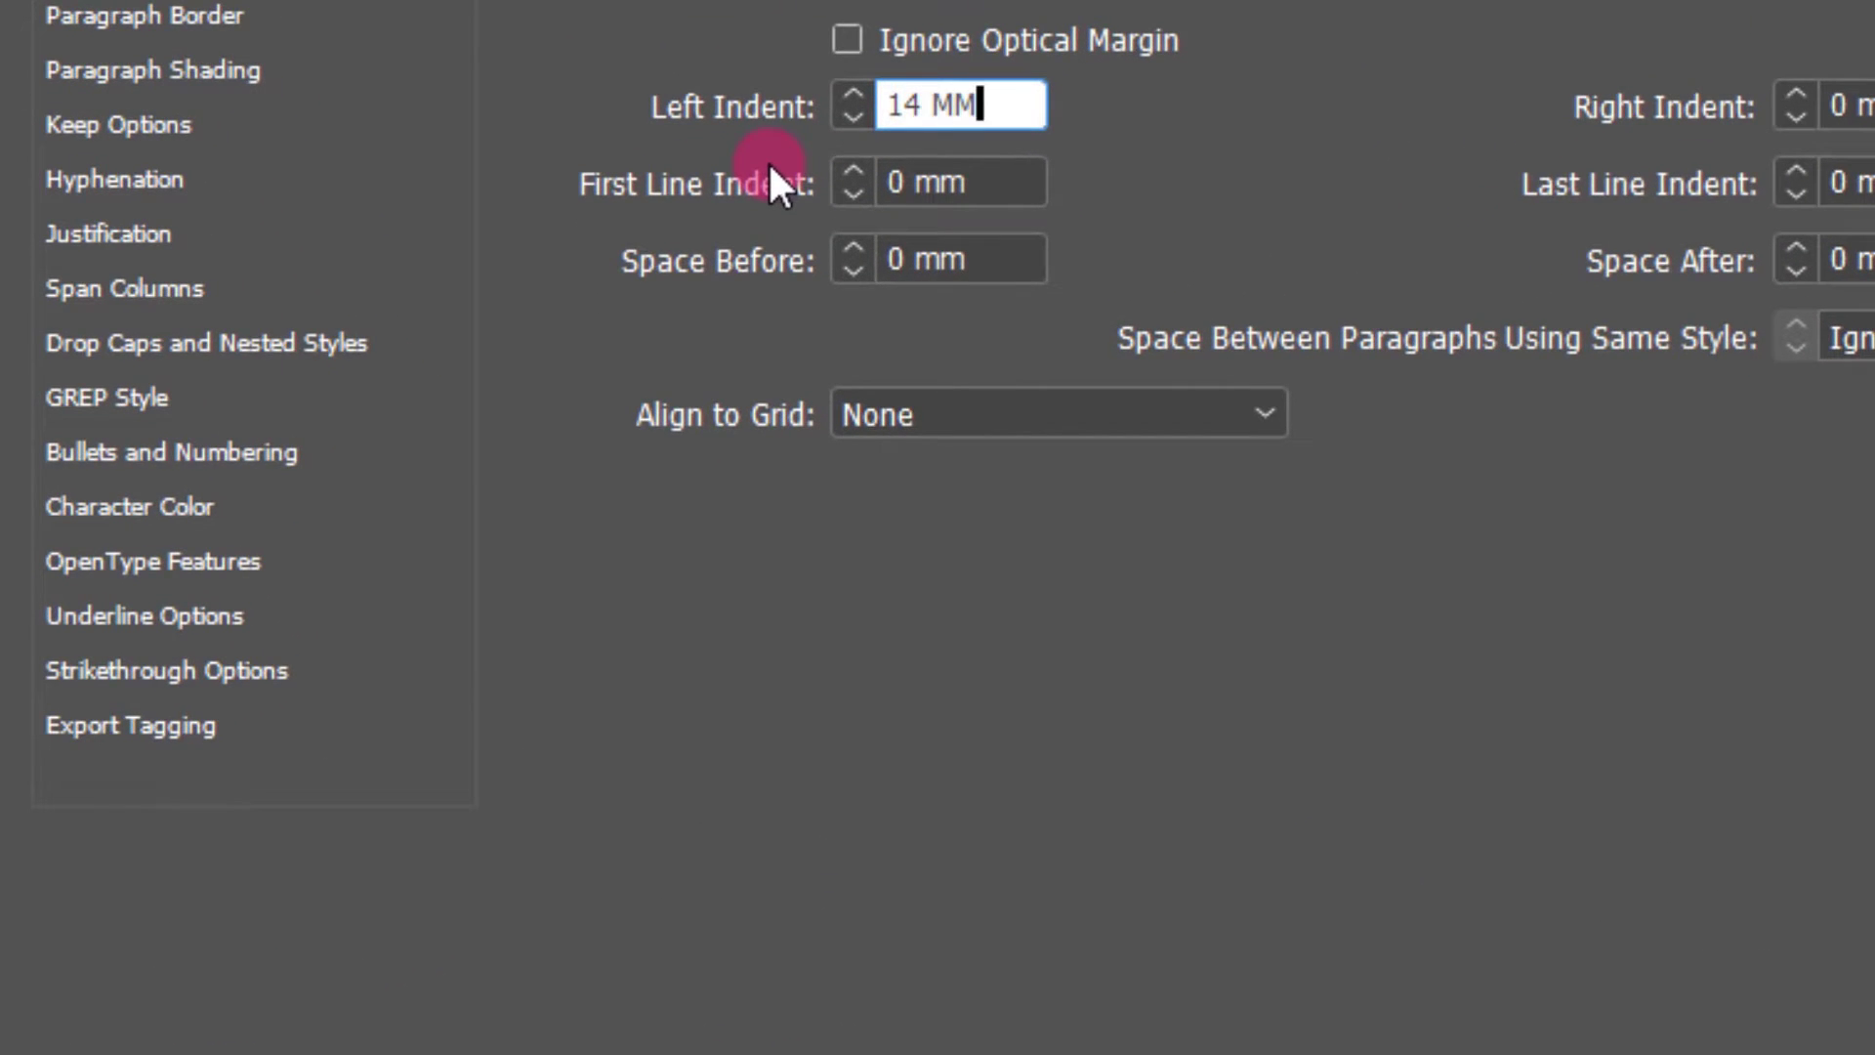
pyautogui.click(1004, 184)
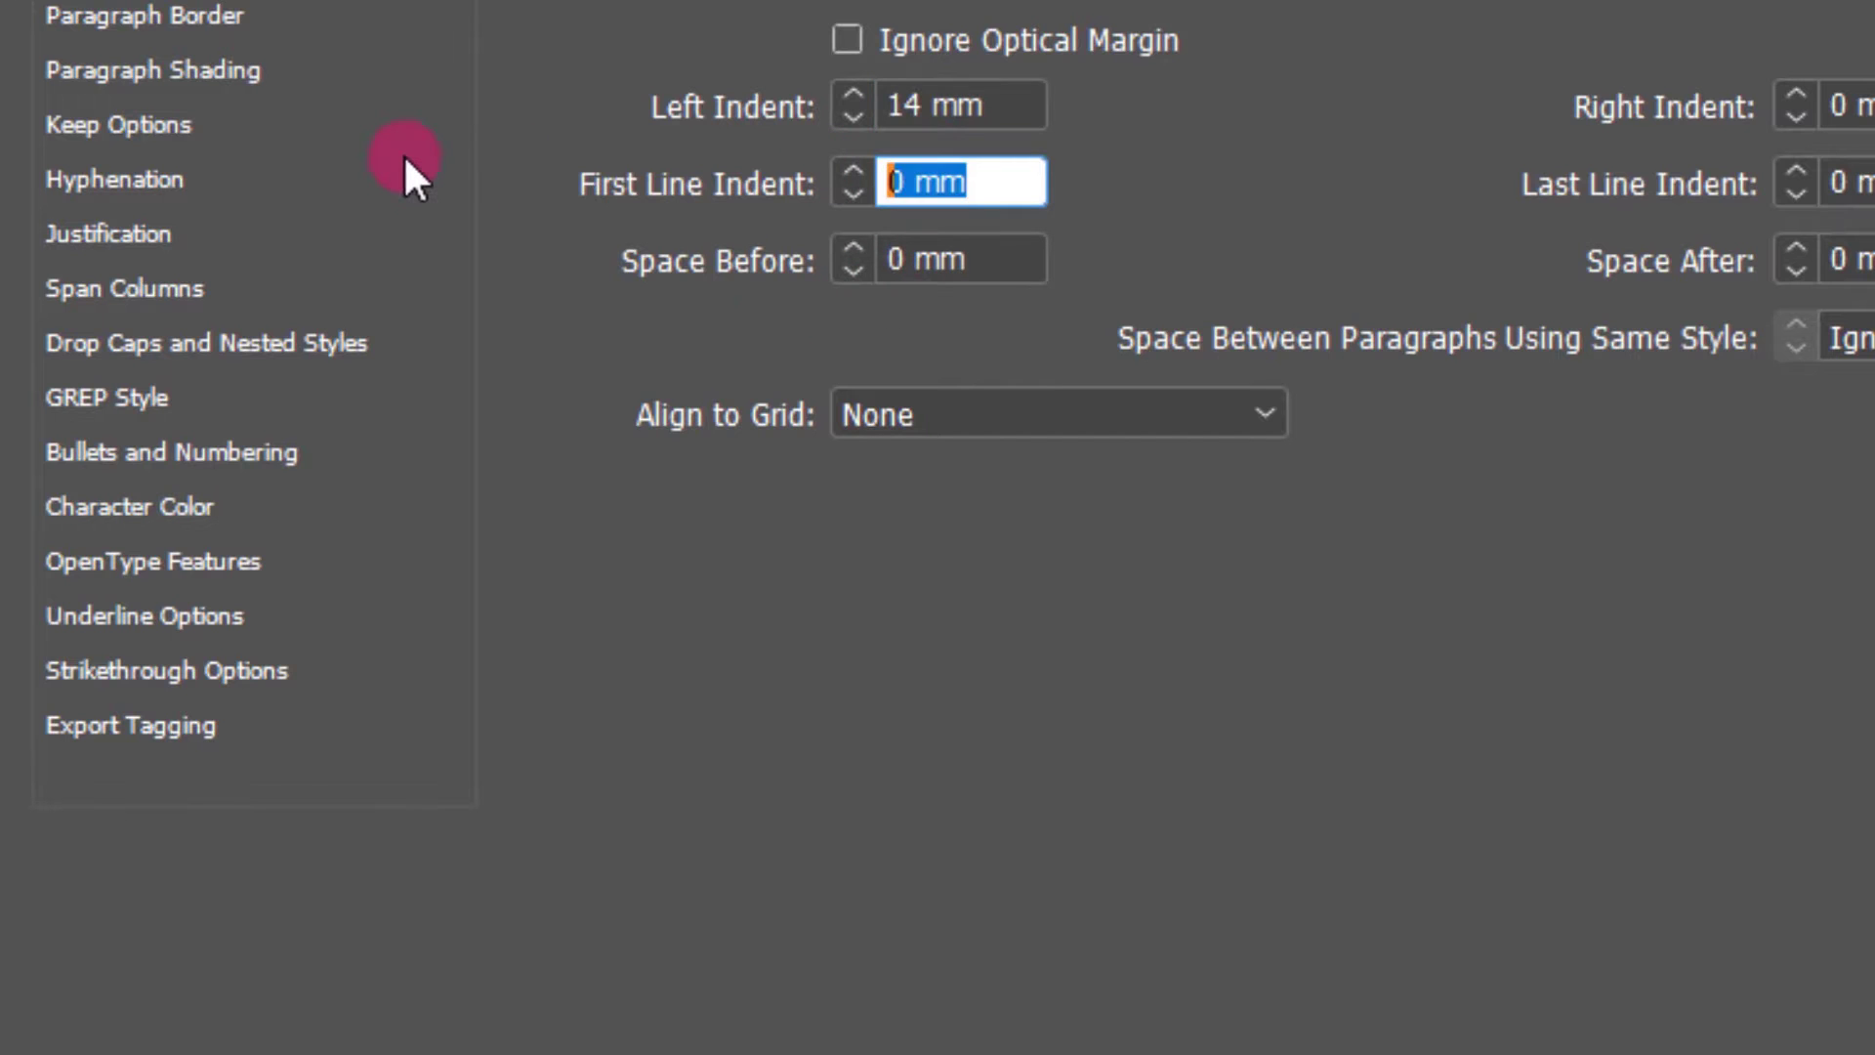
pyautogui.write('-14')
pyautogui.press('Tab')
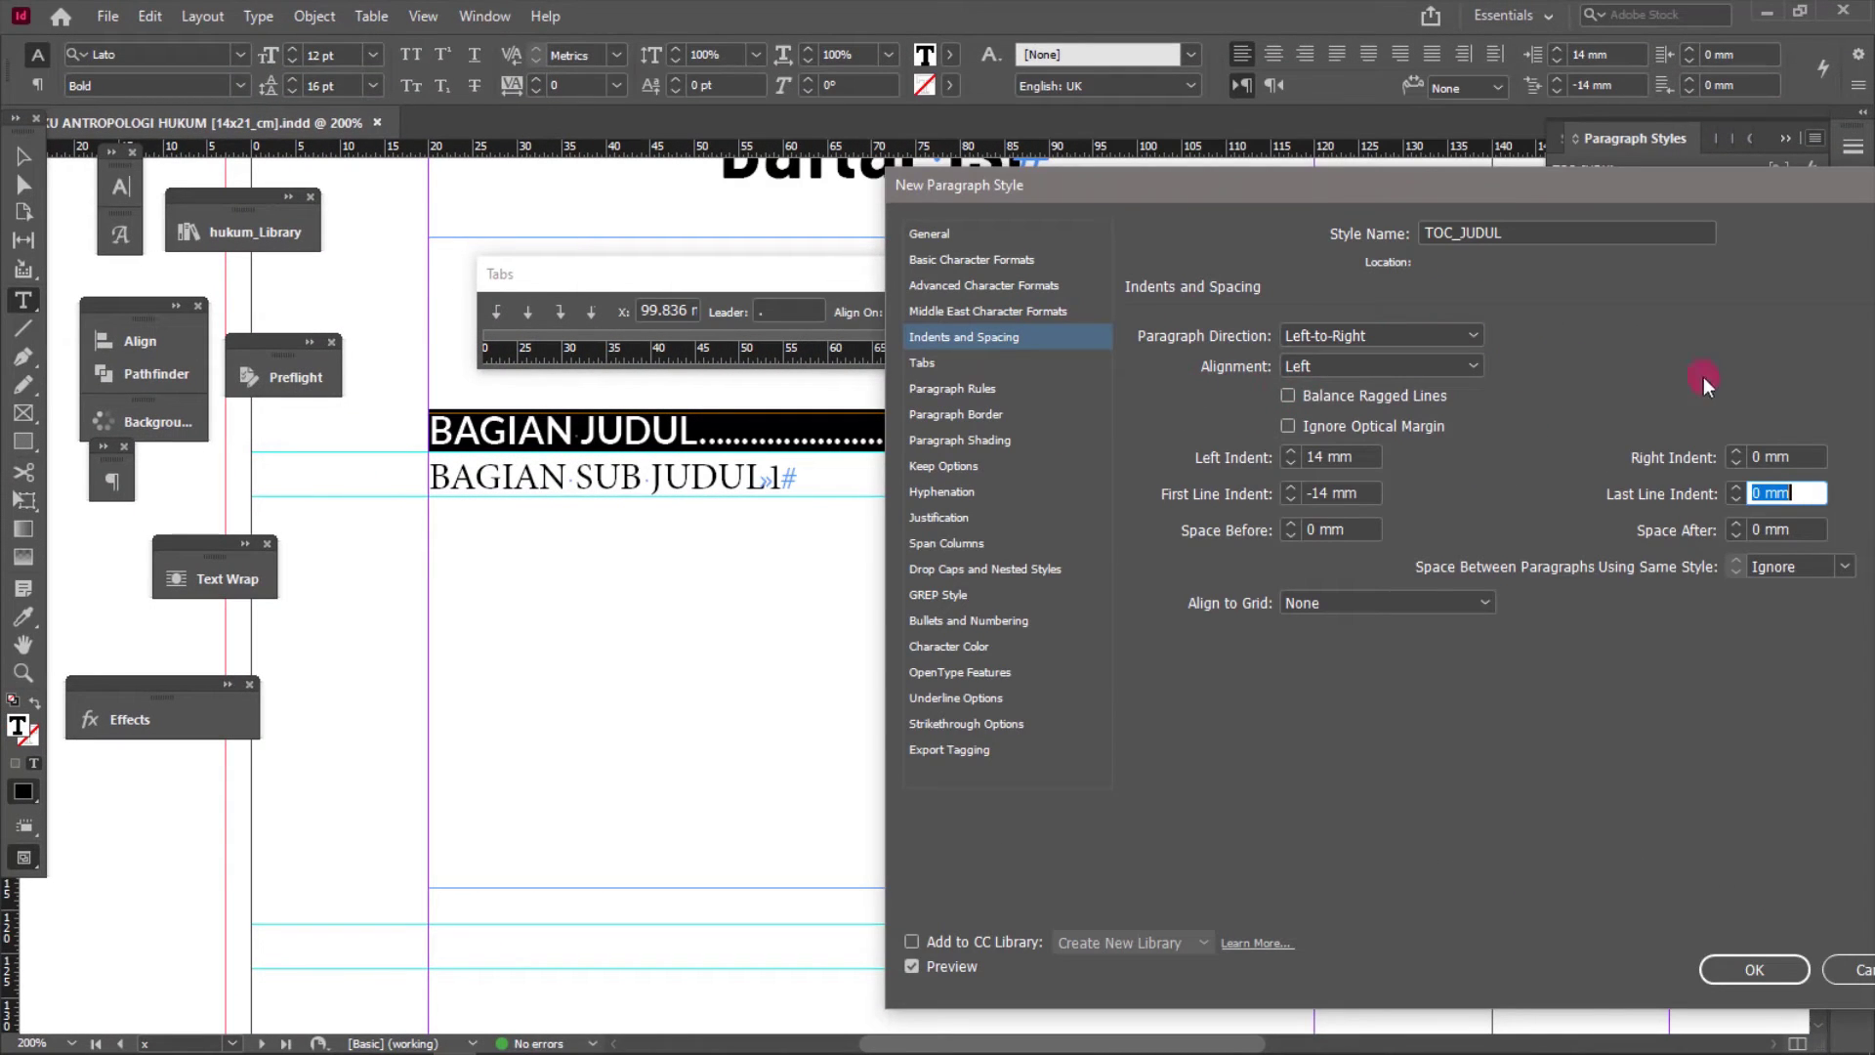
# - Set the TOC_JUDUL style's space before to 4 mm
pyautogui.moveTo(1480, 200); pyautogui.dragTo(1395, 199)
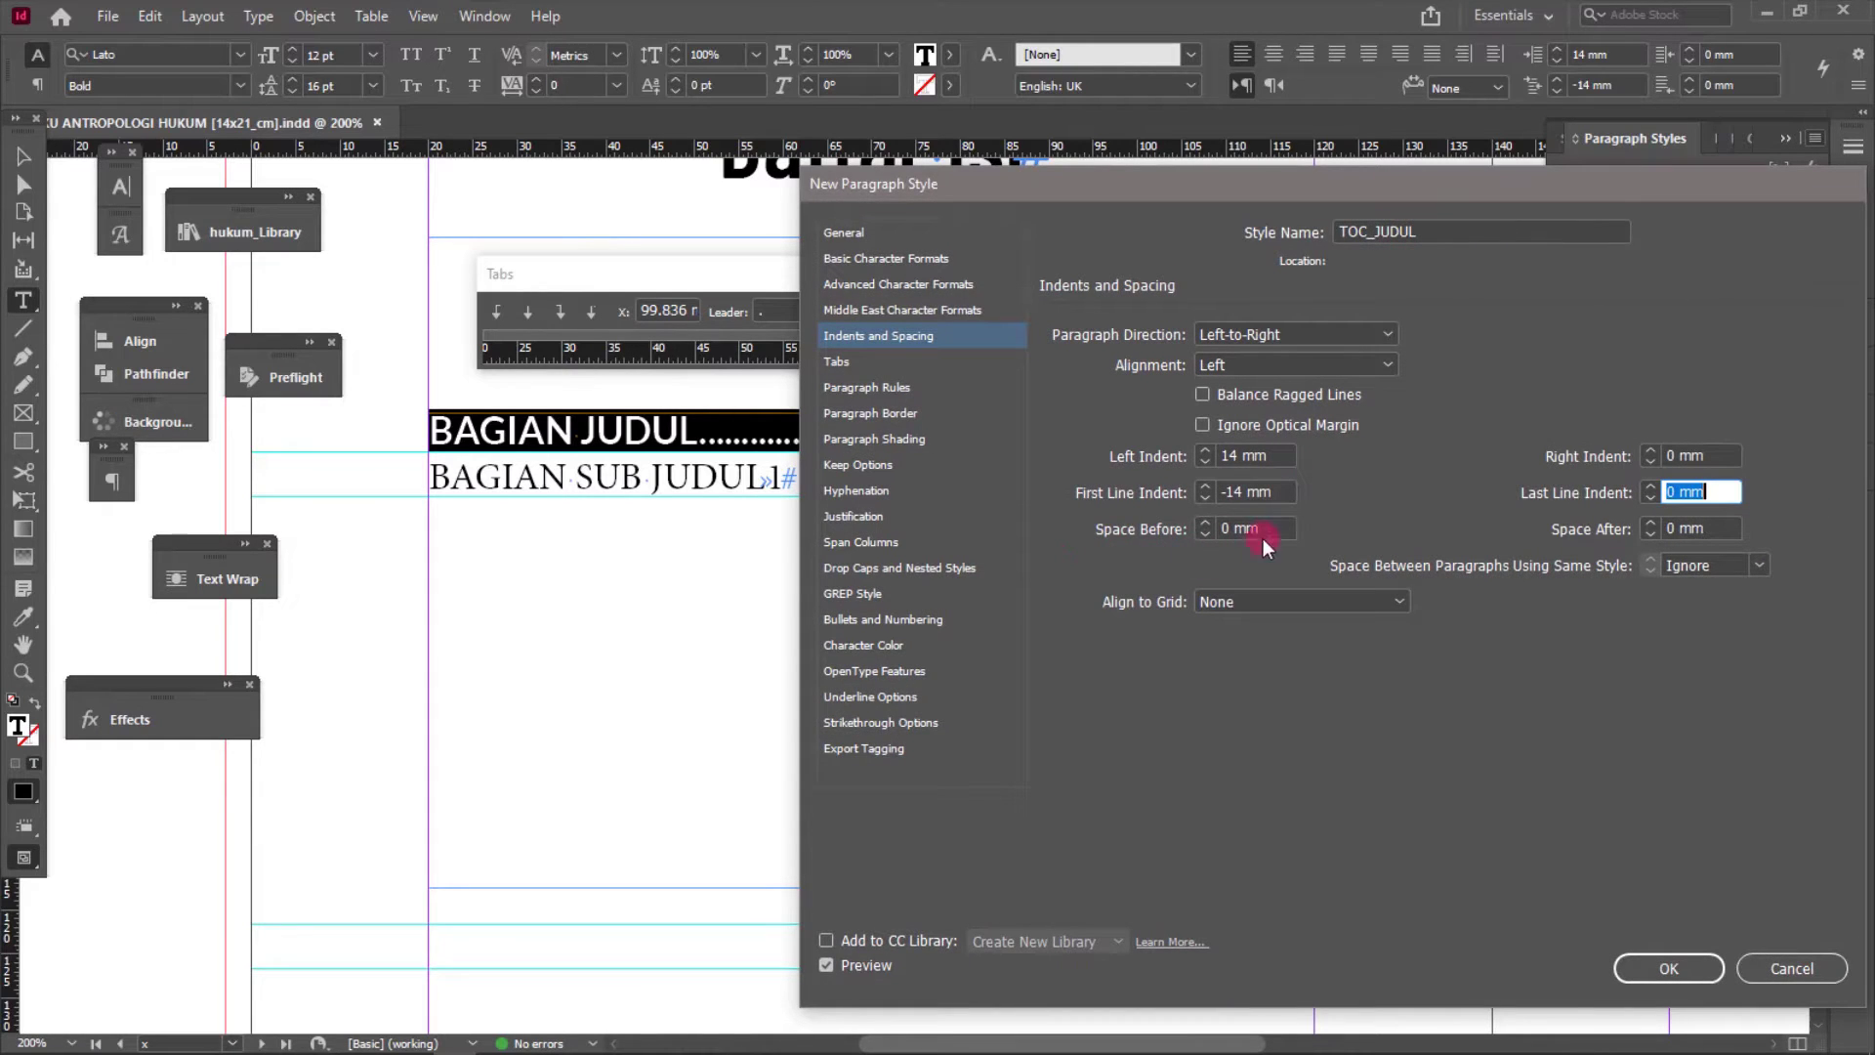
pyautogui.click(1177, 545)
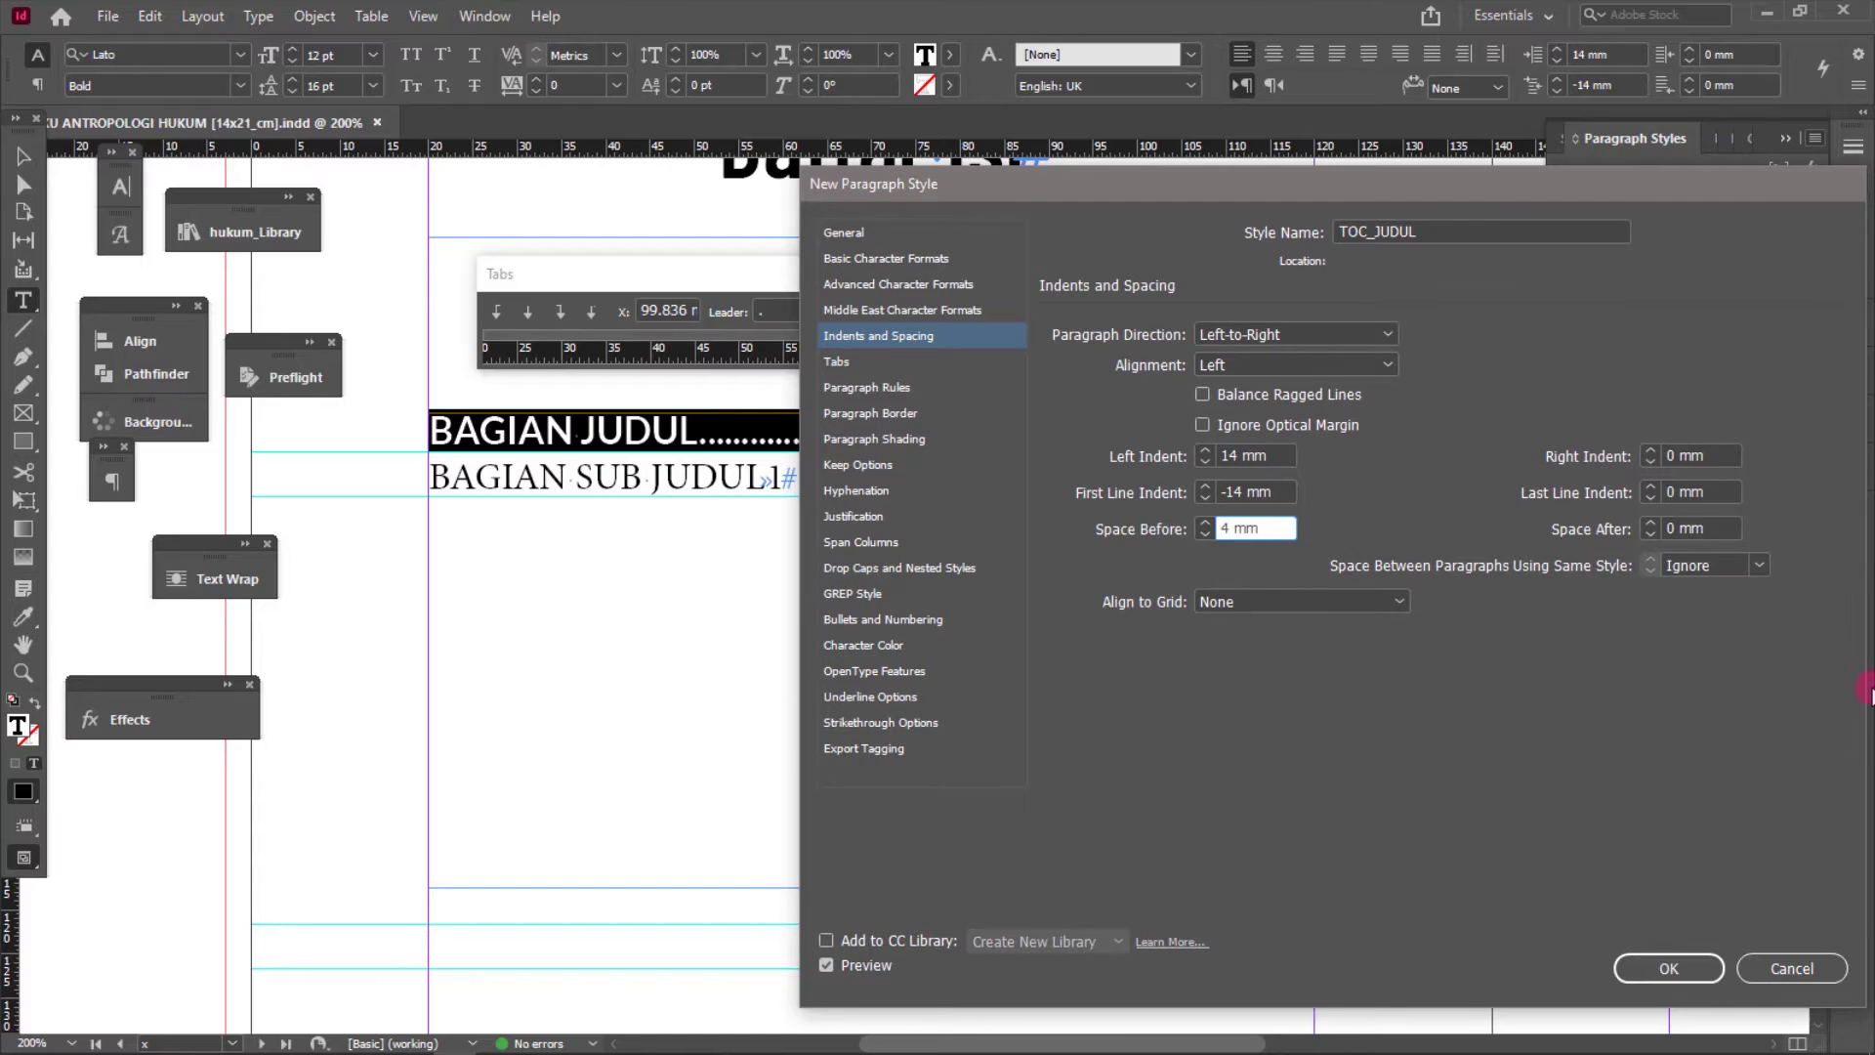
pyautogui.press('Tab')
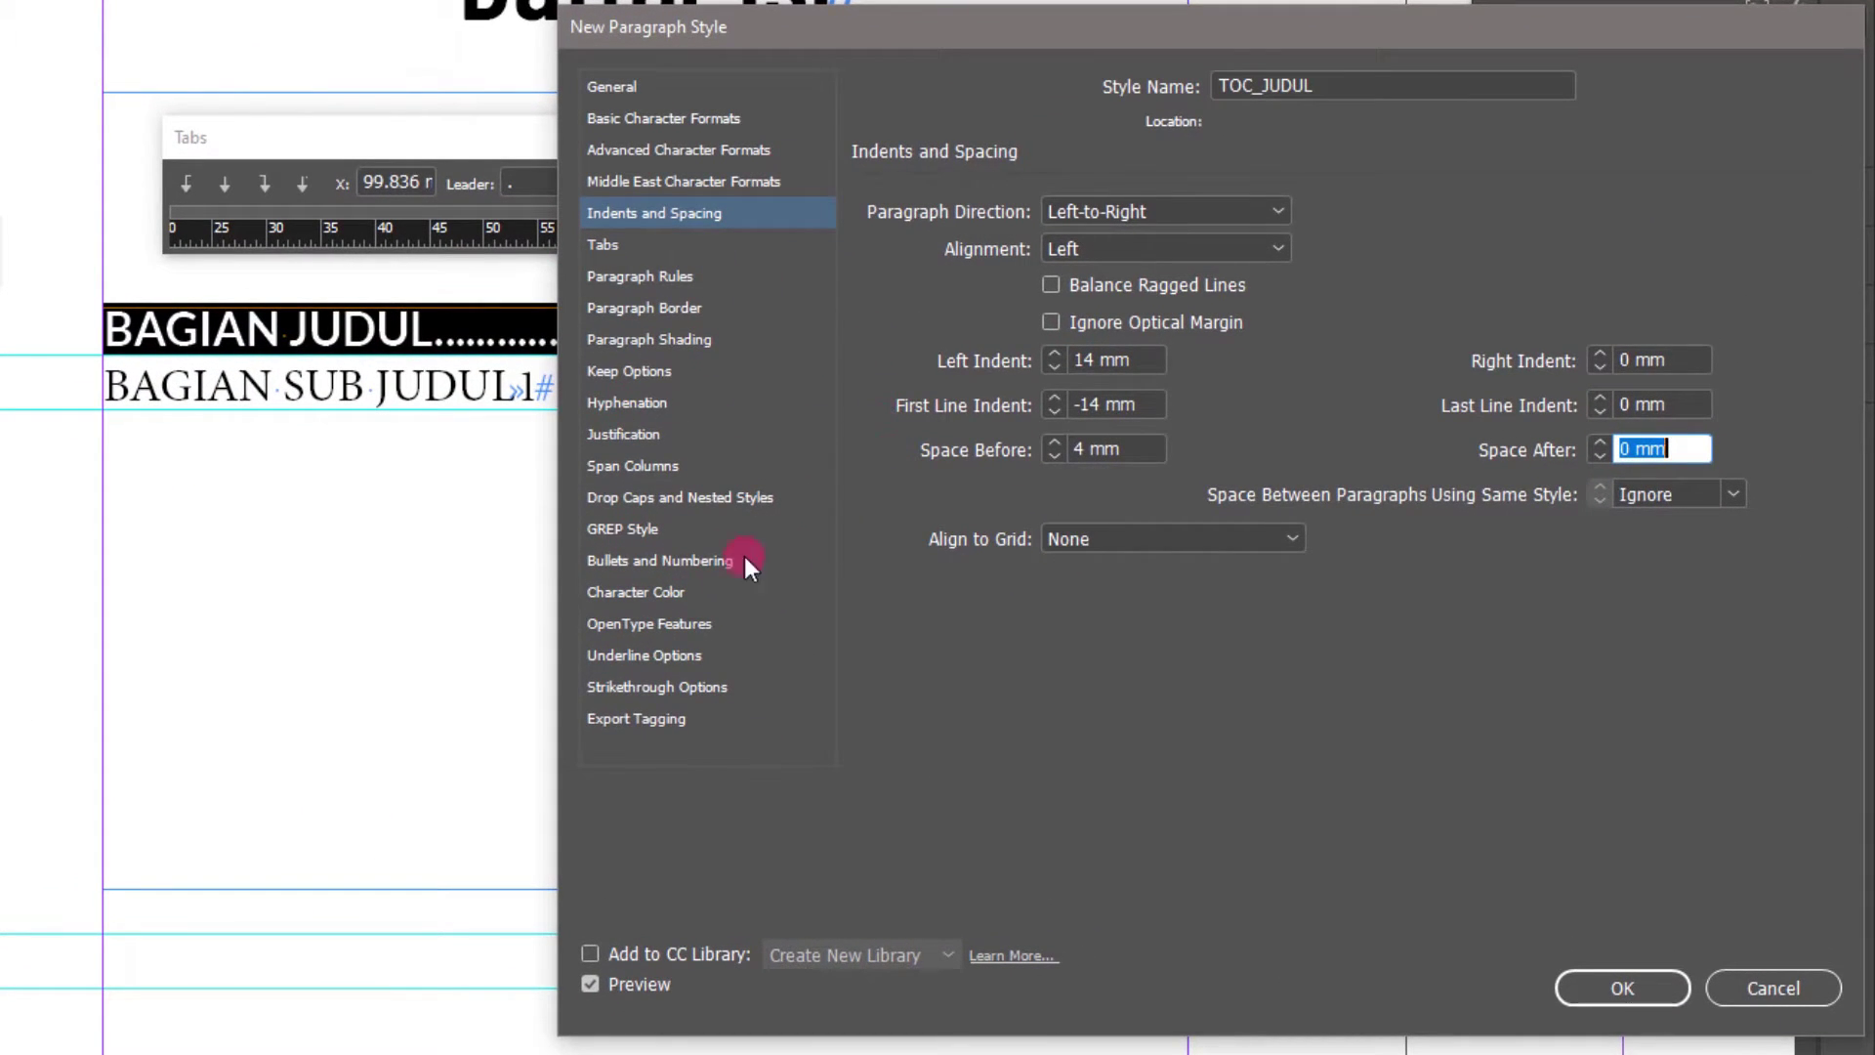
# - Make TOC_JUDUL a numbered list style using the I, II, III, IV... number format
pyautogui.click(672, 563)
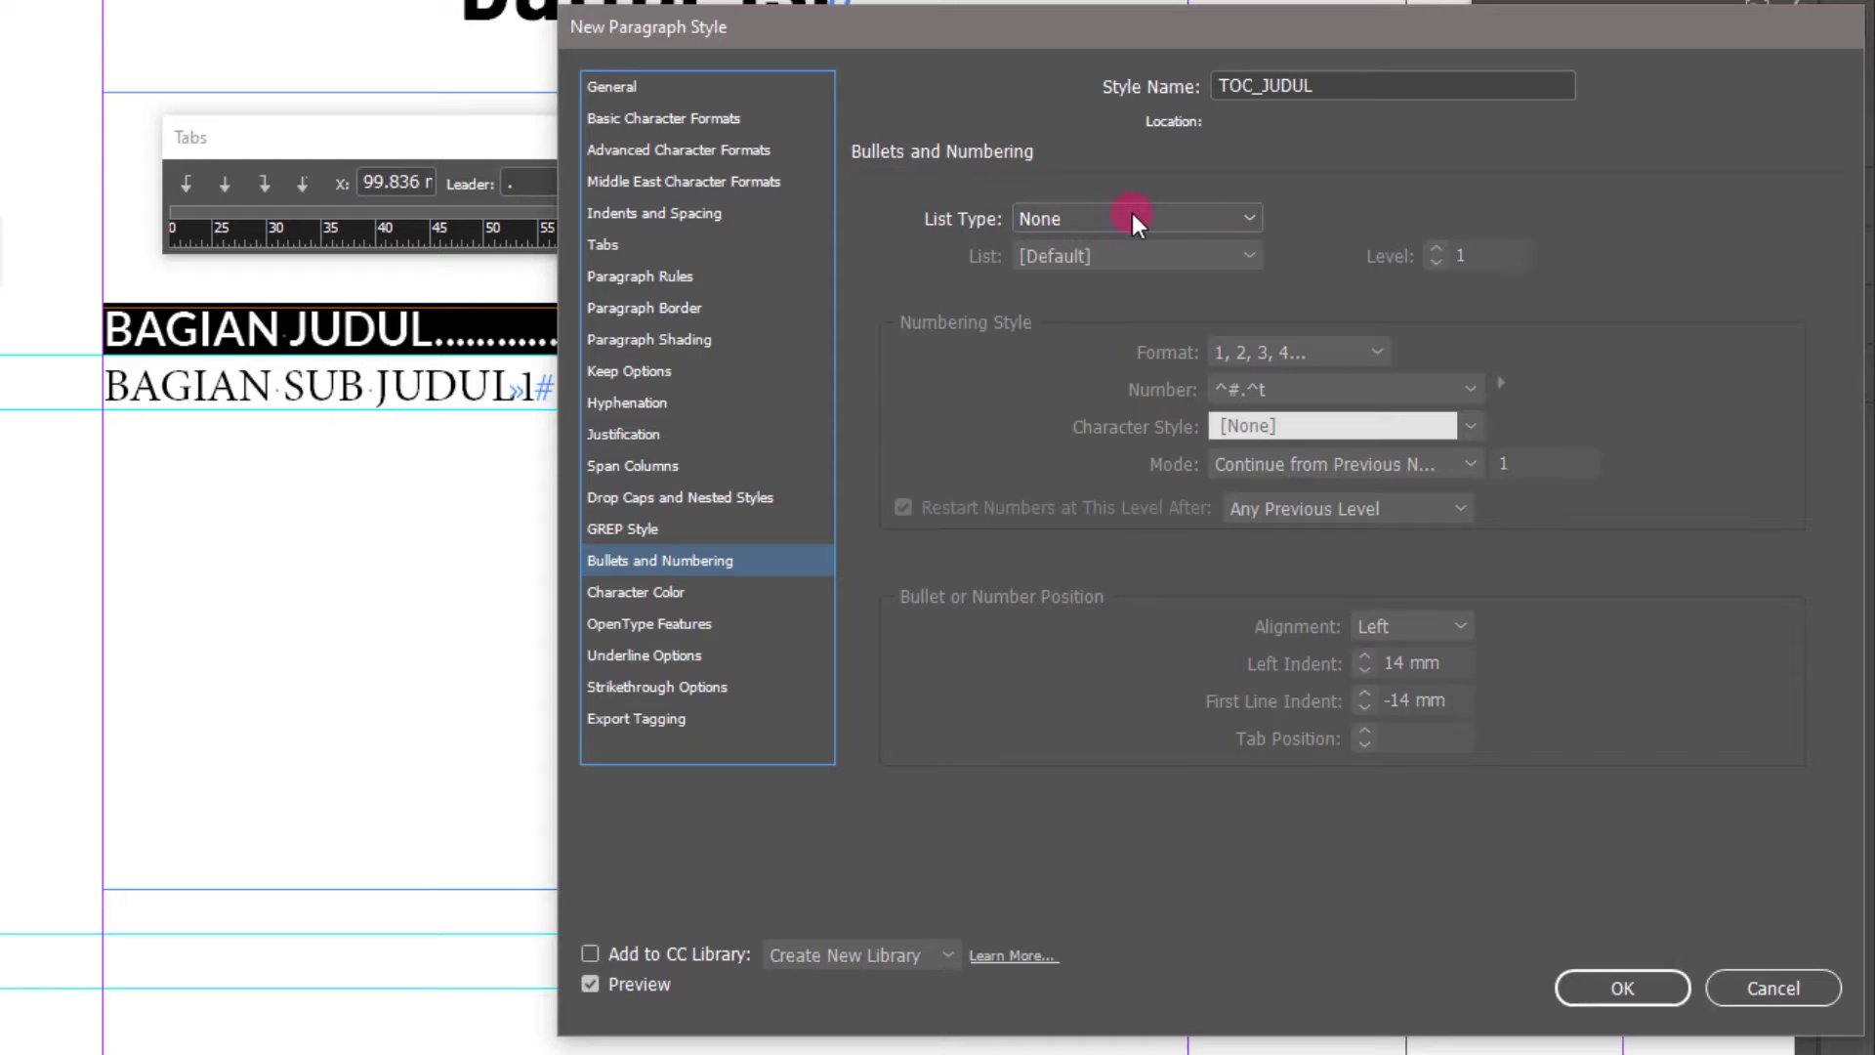
pyautogui.click(1187, 217)
pyautogui.click(1080, 309)
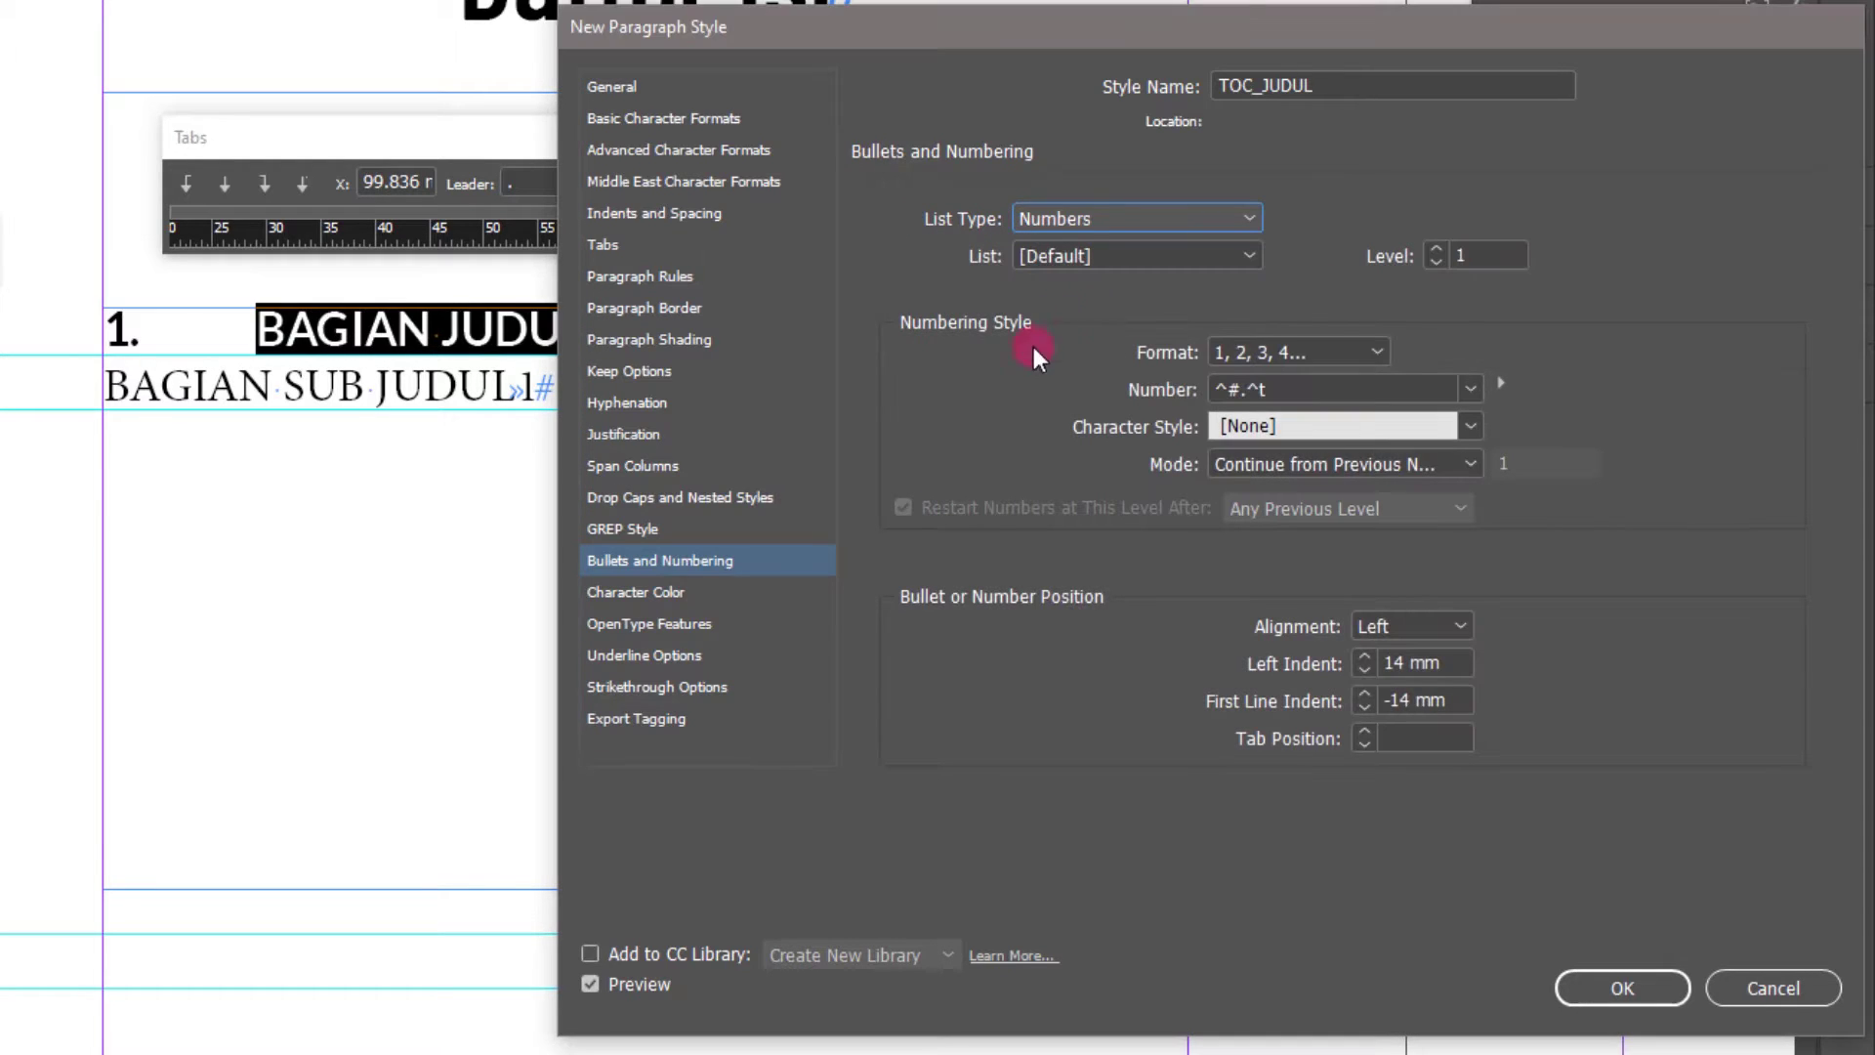
pyautogui.moveTo(1223, 55); pyautogui.dragTo(1106, 0)
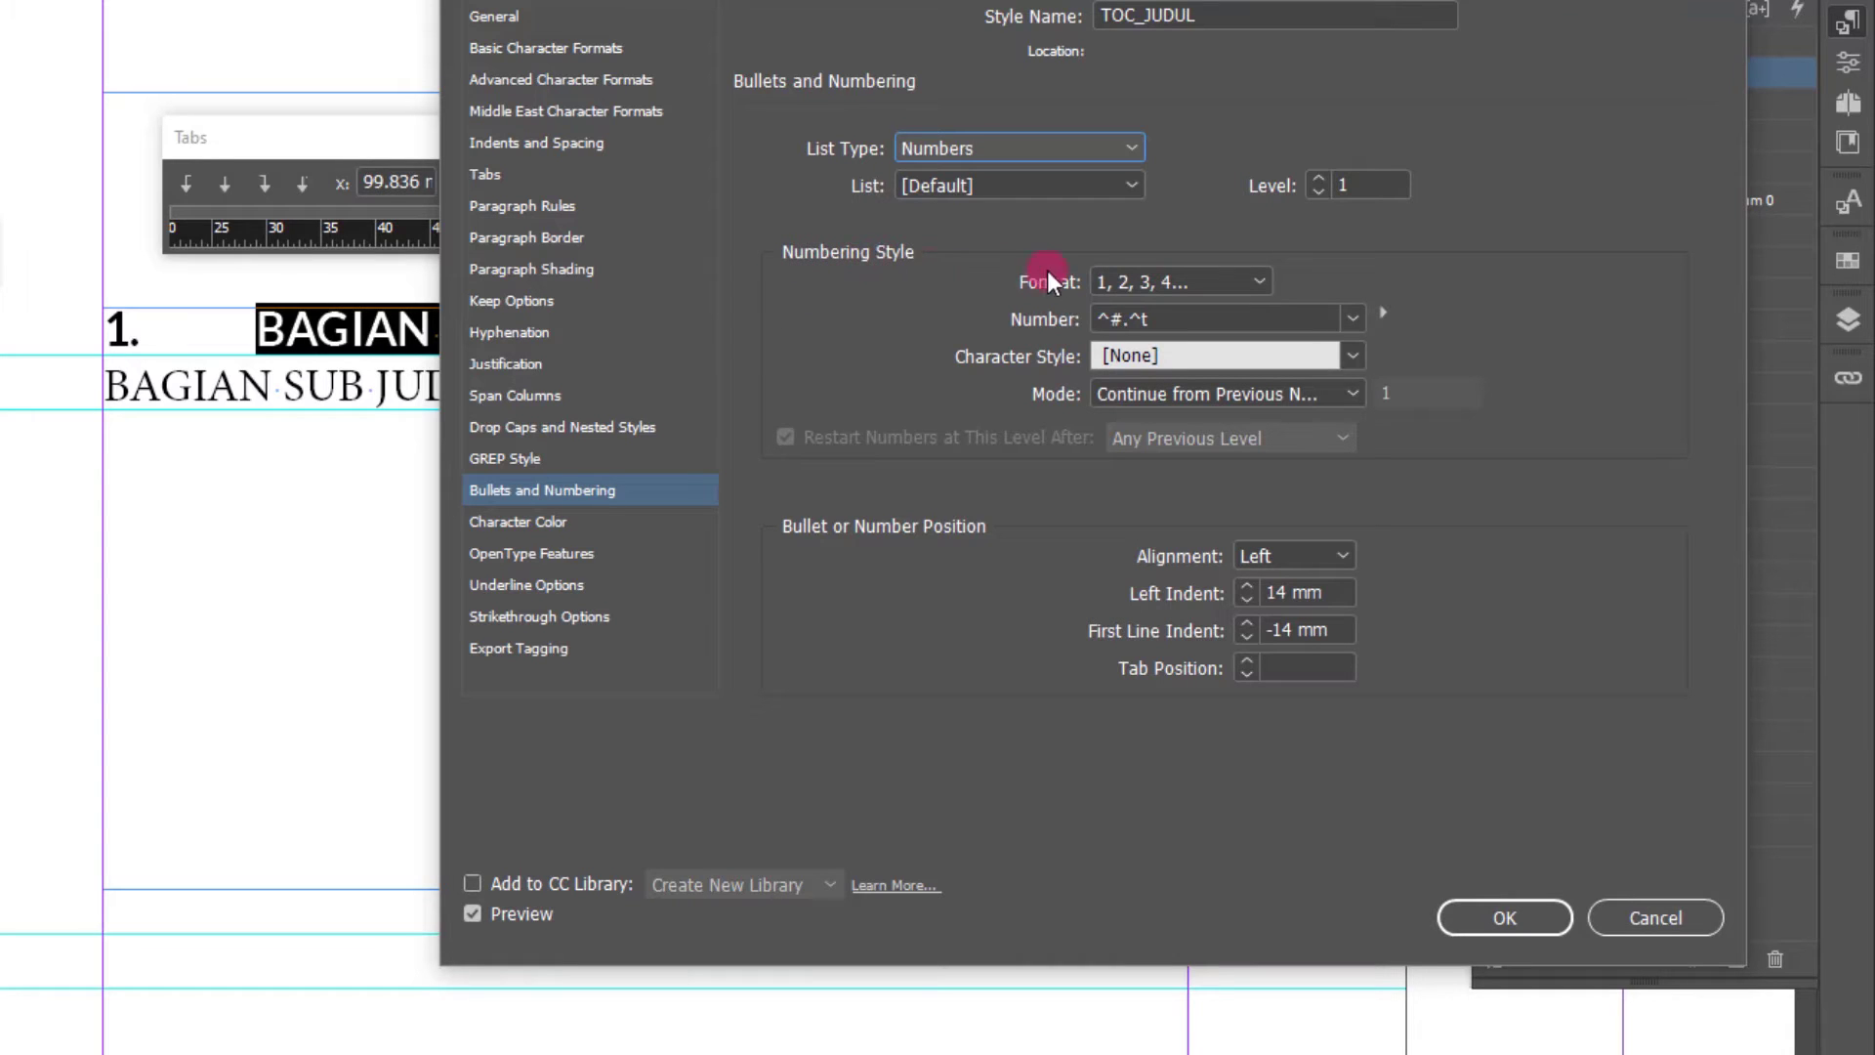
pyautogui.click(1248, 280)
pyautogui.click(1197, 410)
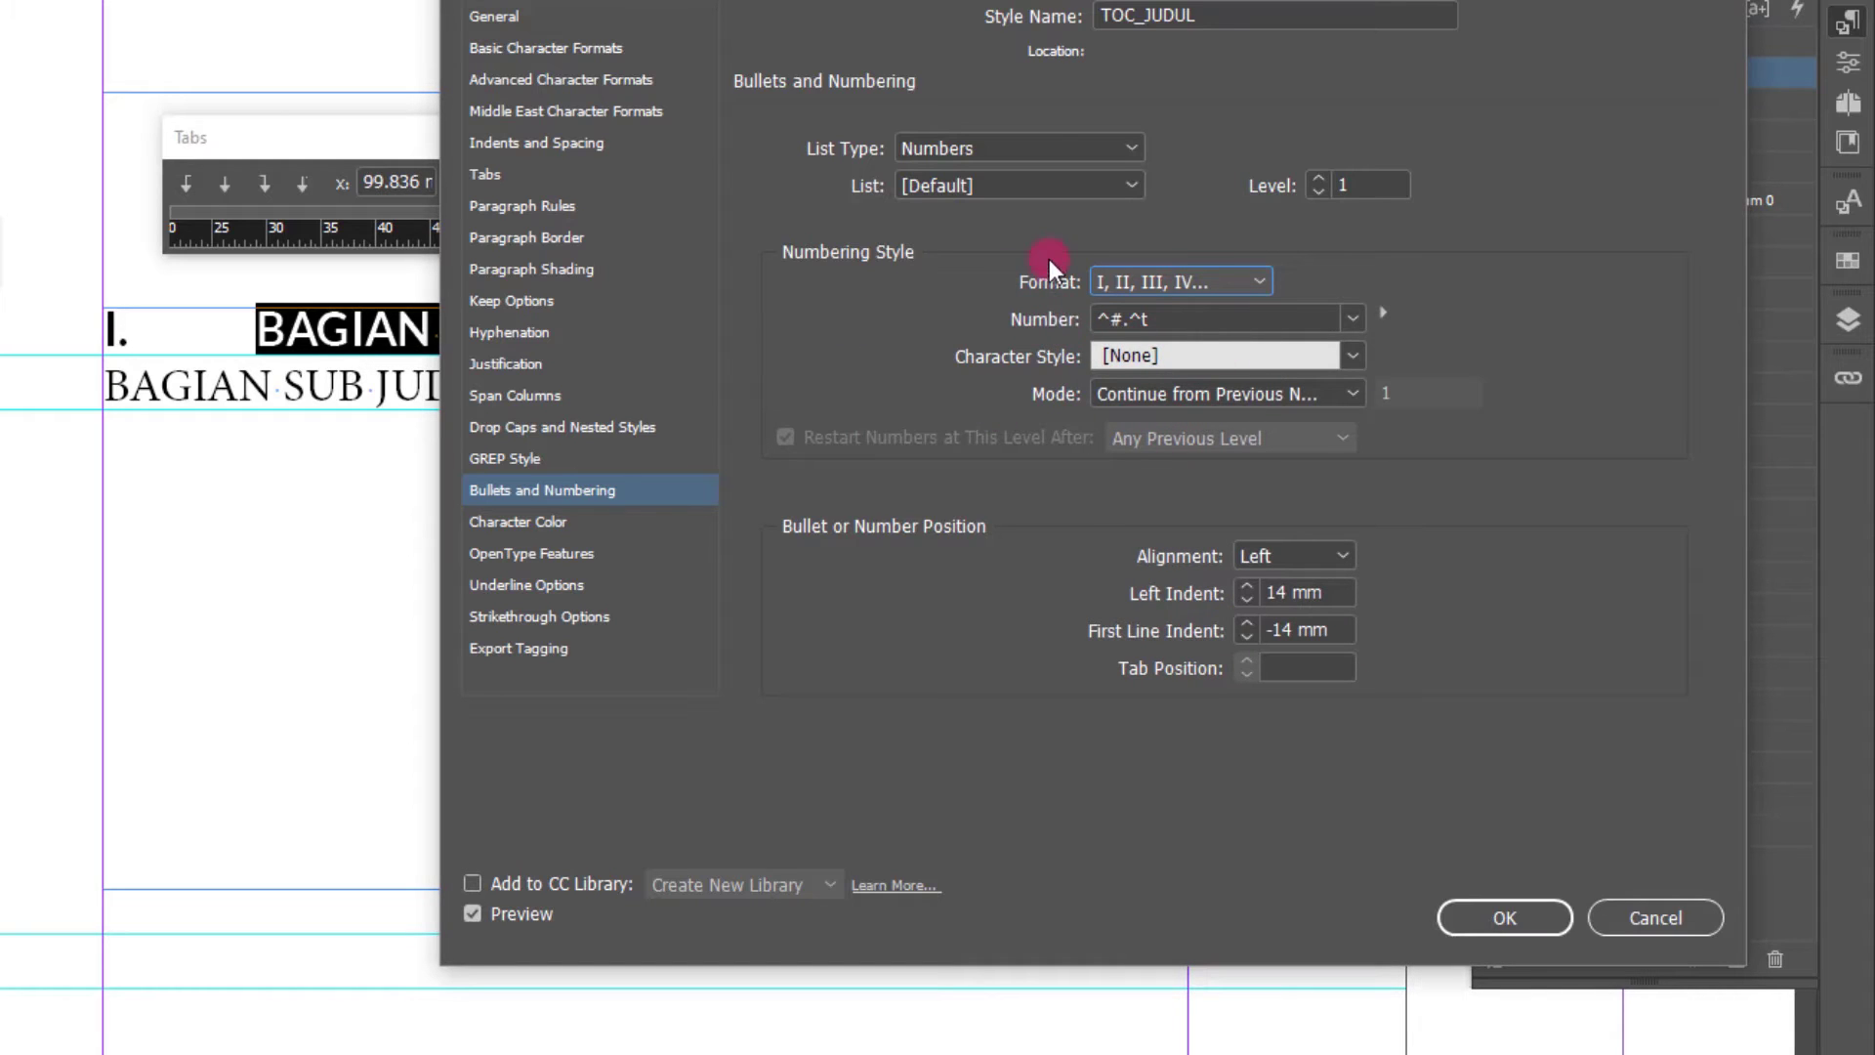
# - Prefix the style's number placeholder with "BAB" followed by an en dash
pyautogui.click(1108, 320)
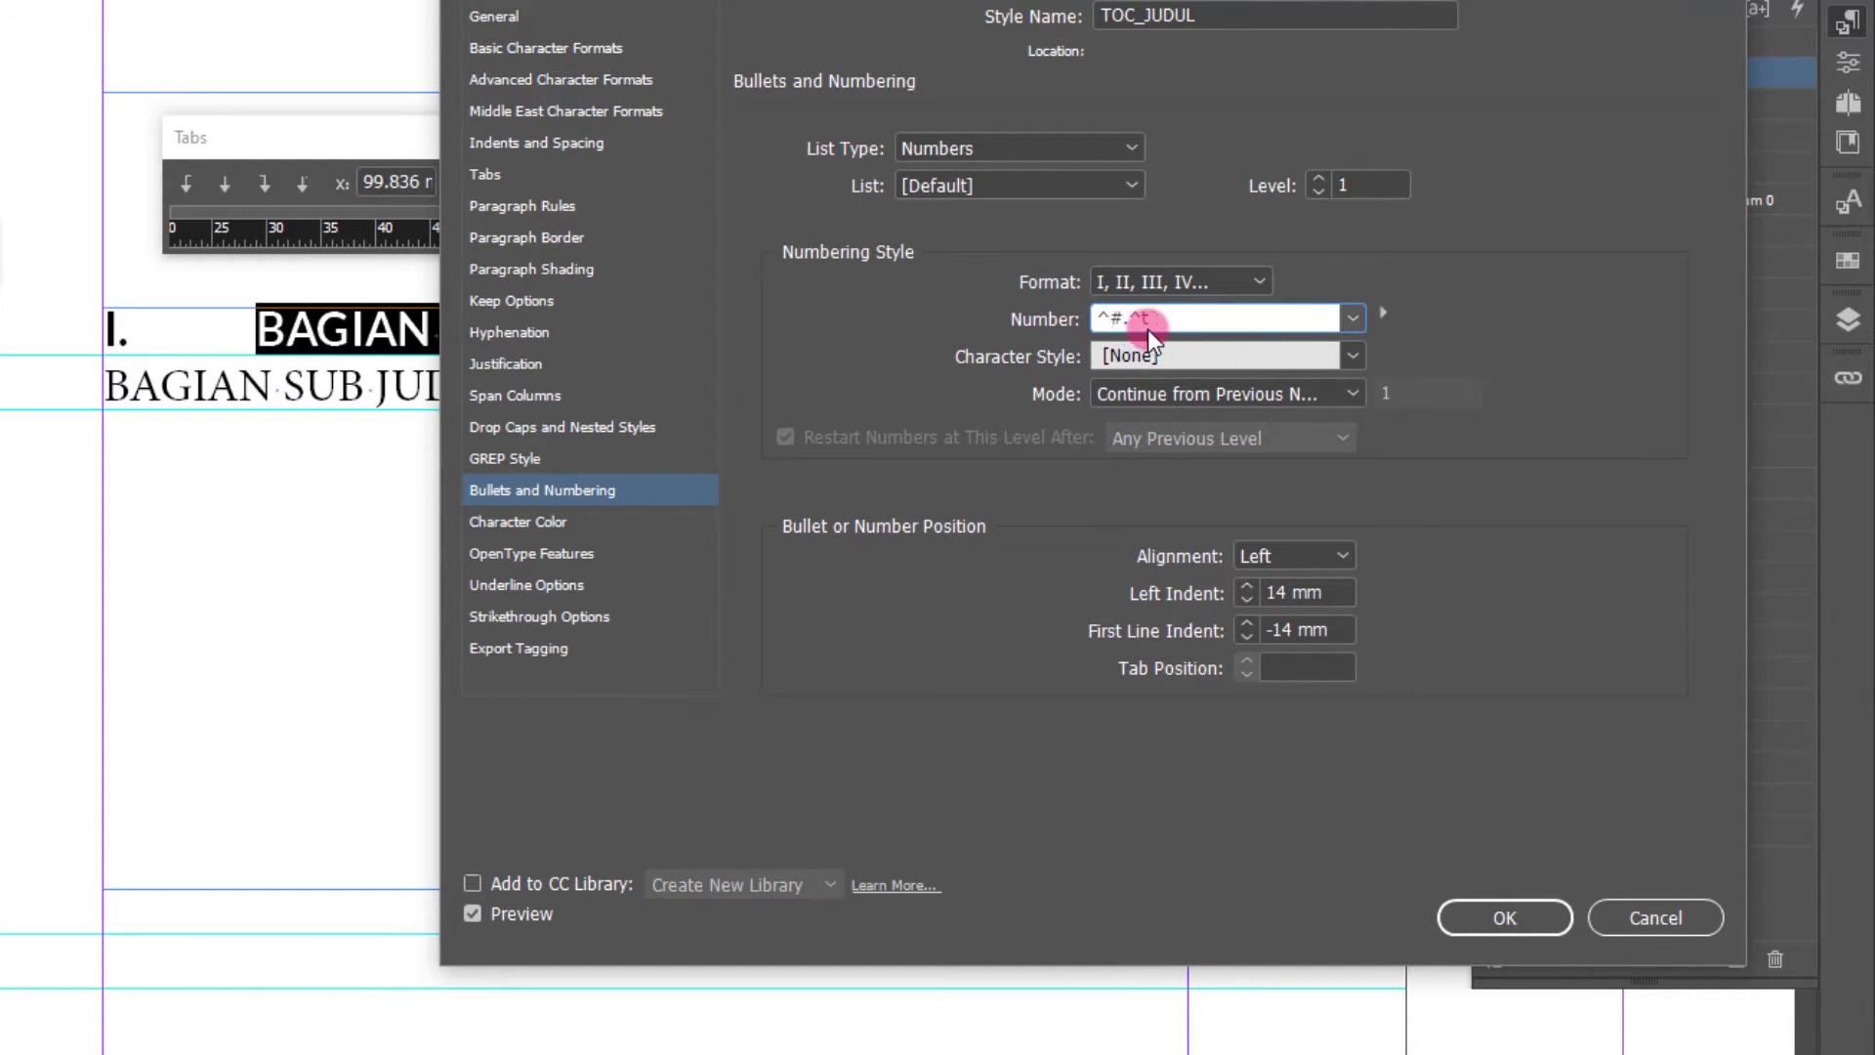
pyautogui.moveTo(1096, 318); pyautogui.dragTo(1107, 317)
pyautogui.write('BAB')
pyautogui.click(1400, 318)
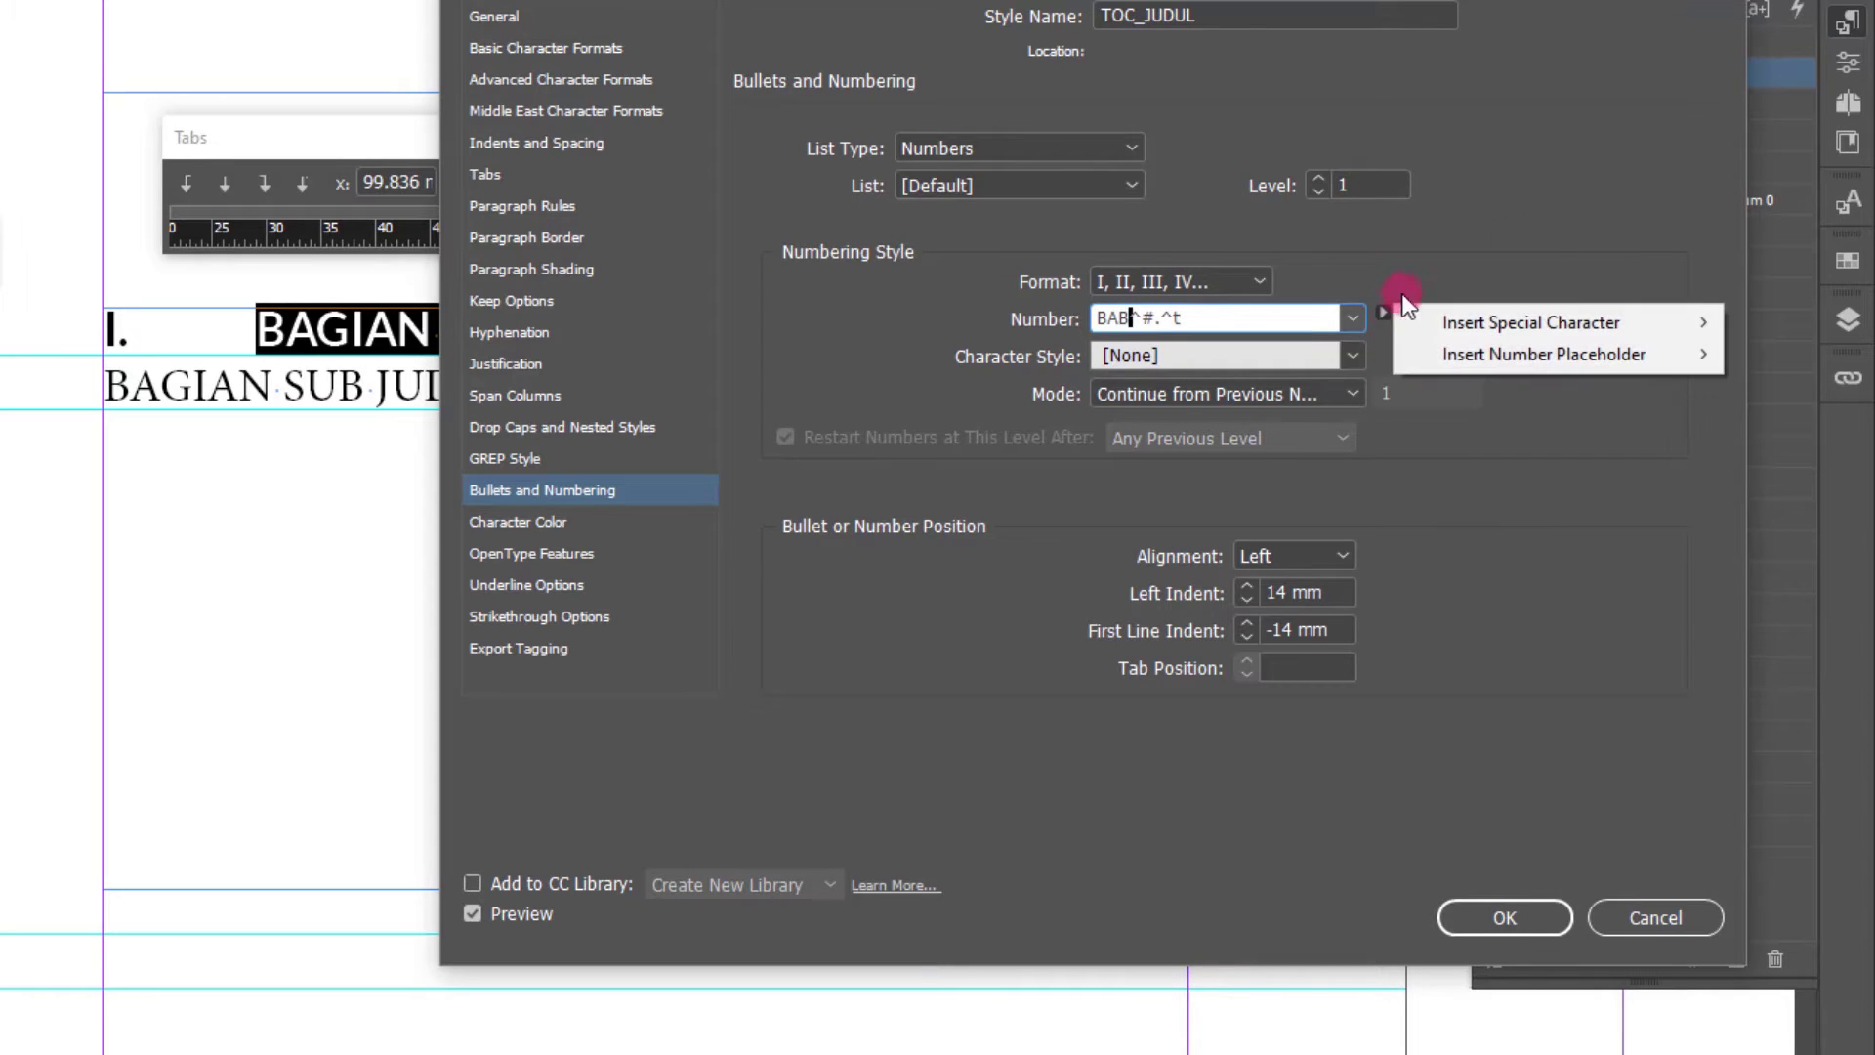
pyautogui.moveTo(1672, 315)
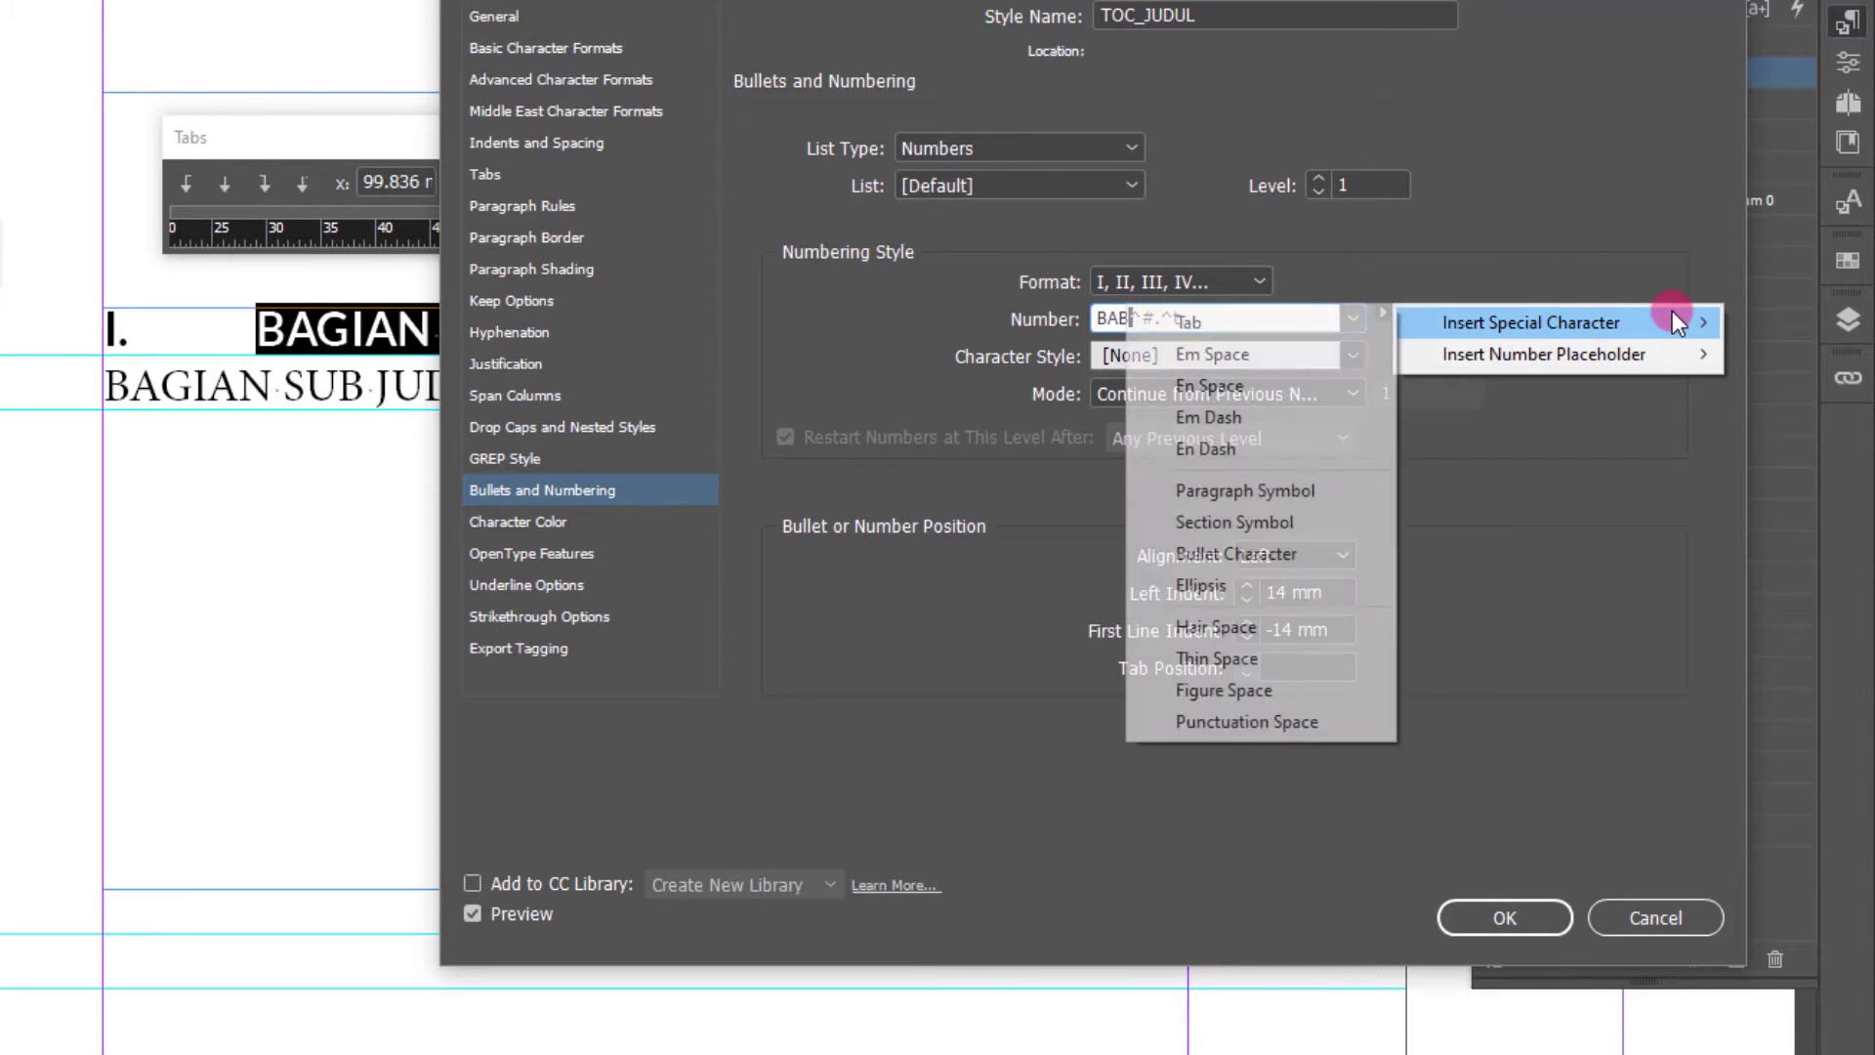
pyautogui.click(1267, 450)
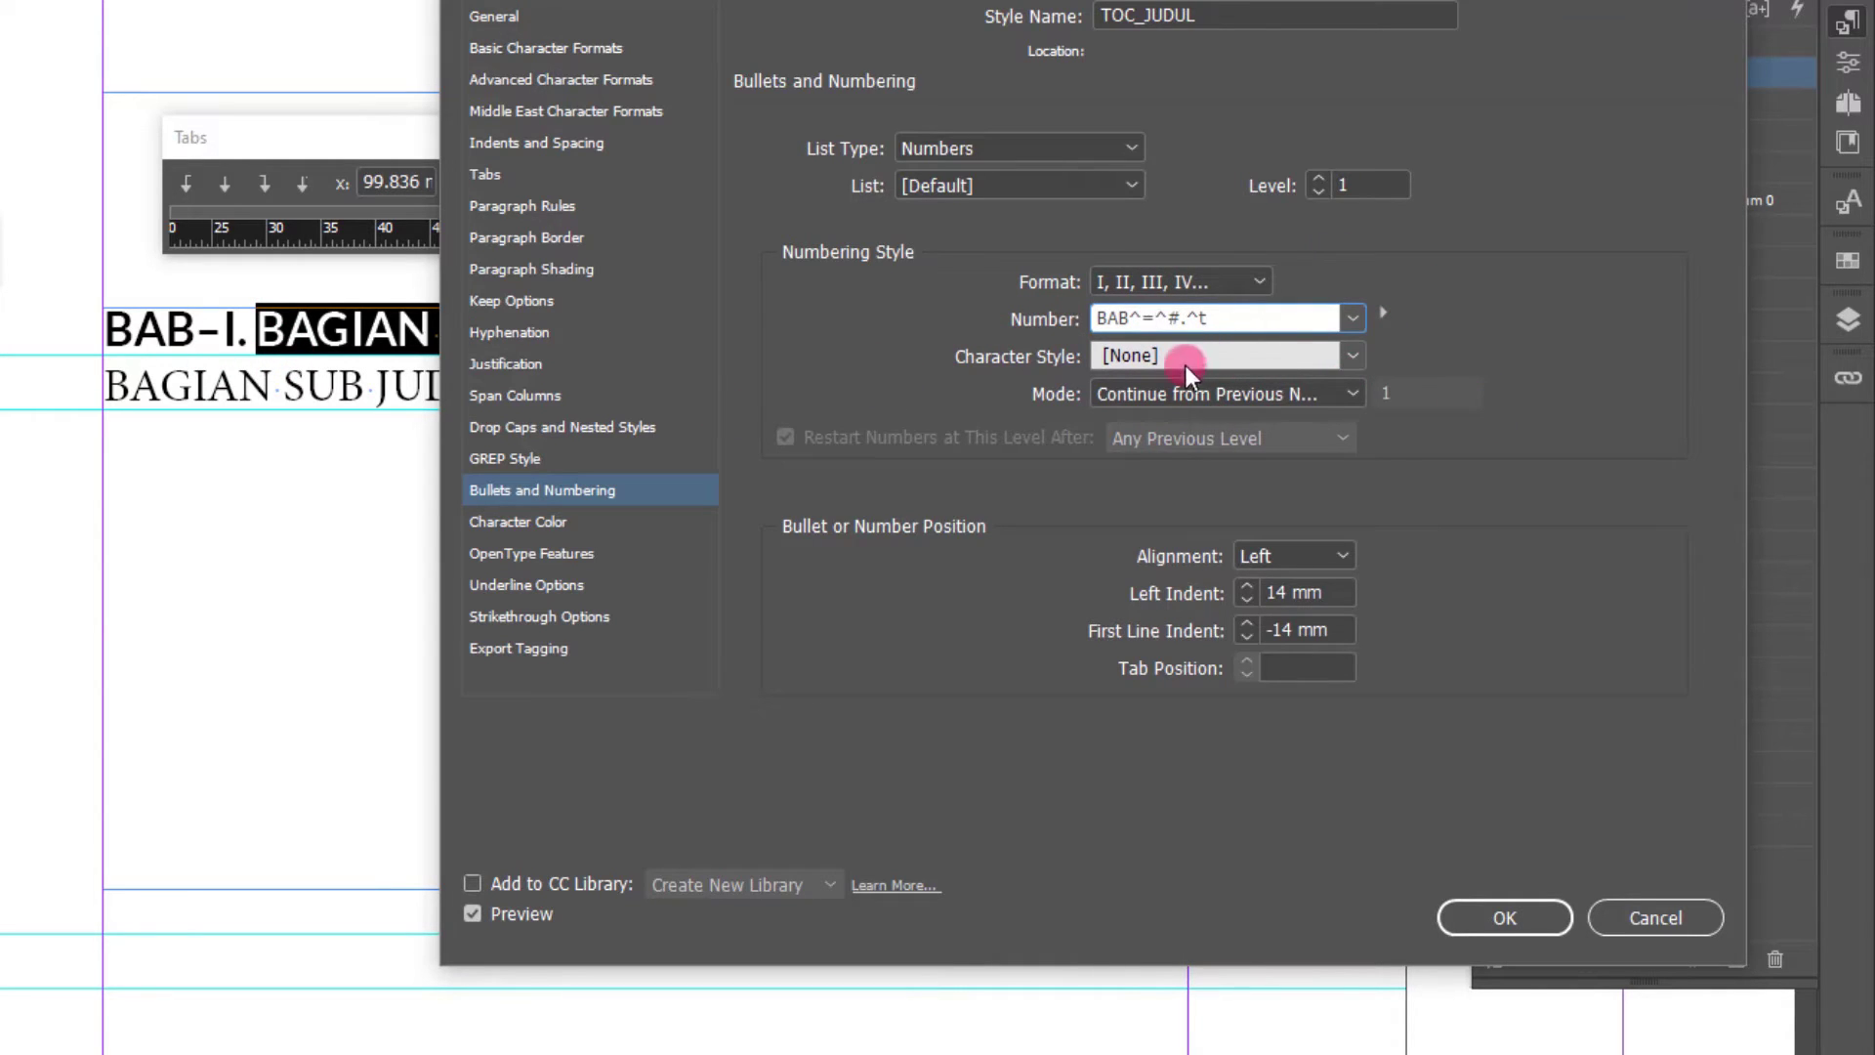
# - Replace the period and tab code after the number placeholder with an en space
pyautogui.click(1208, 322)
pyautogui.press('BackSpace')
pyautogui.write('.')
pyautogui.moveTo(1217, 318); pyautogui.dragTo(1180, 319)
pyautogui.click(1382, 318)
pyautogui.moveTo(1508, 319)
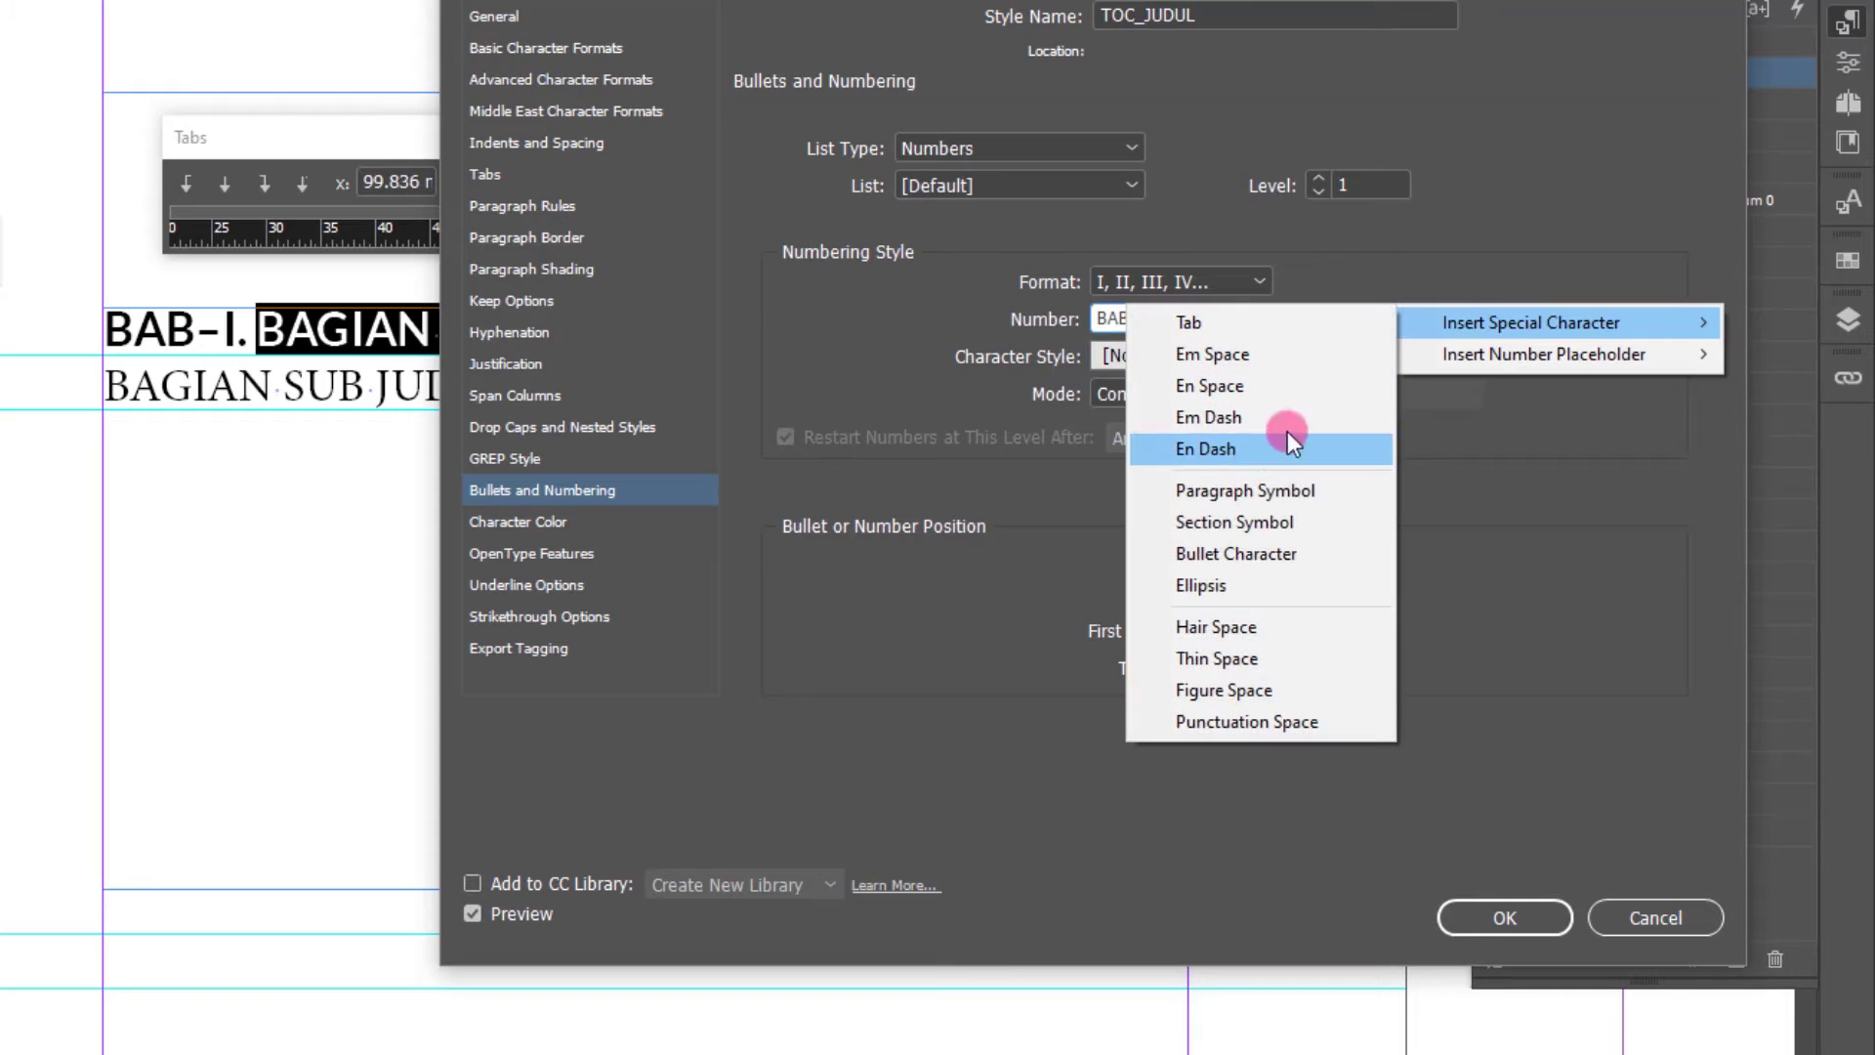
pyautogui.click(1254, 390)
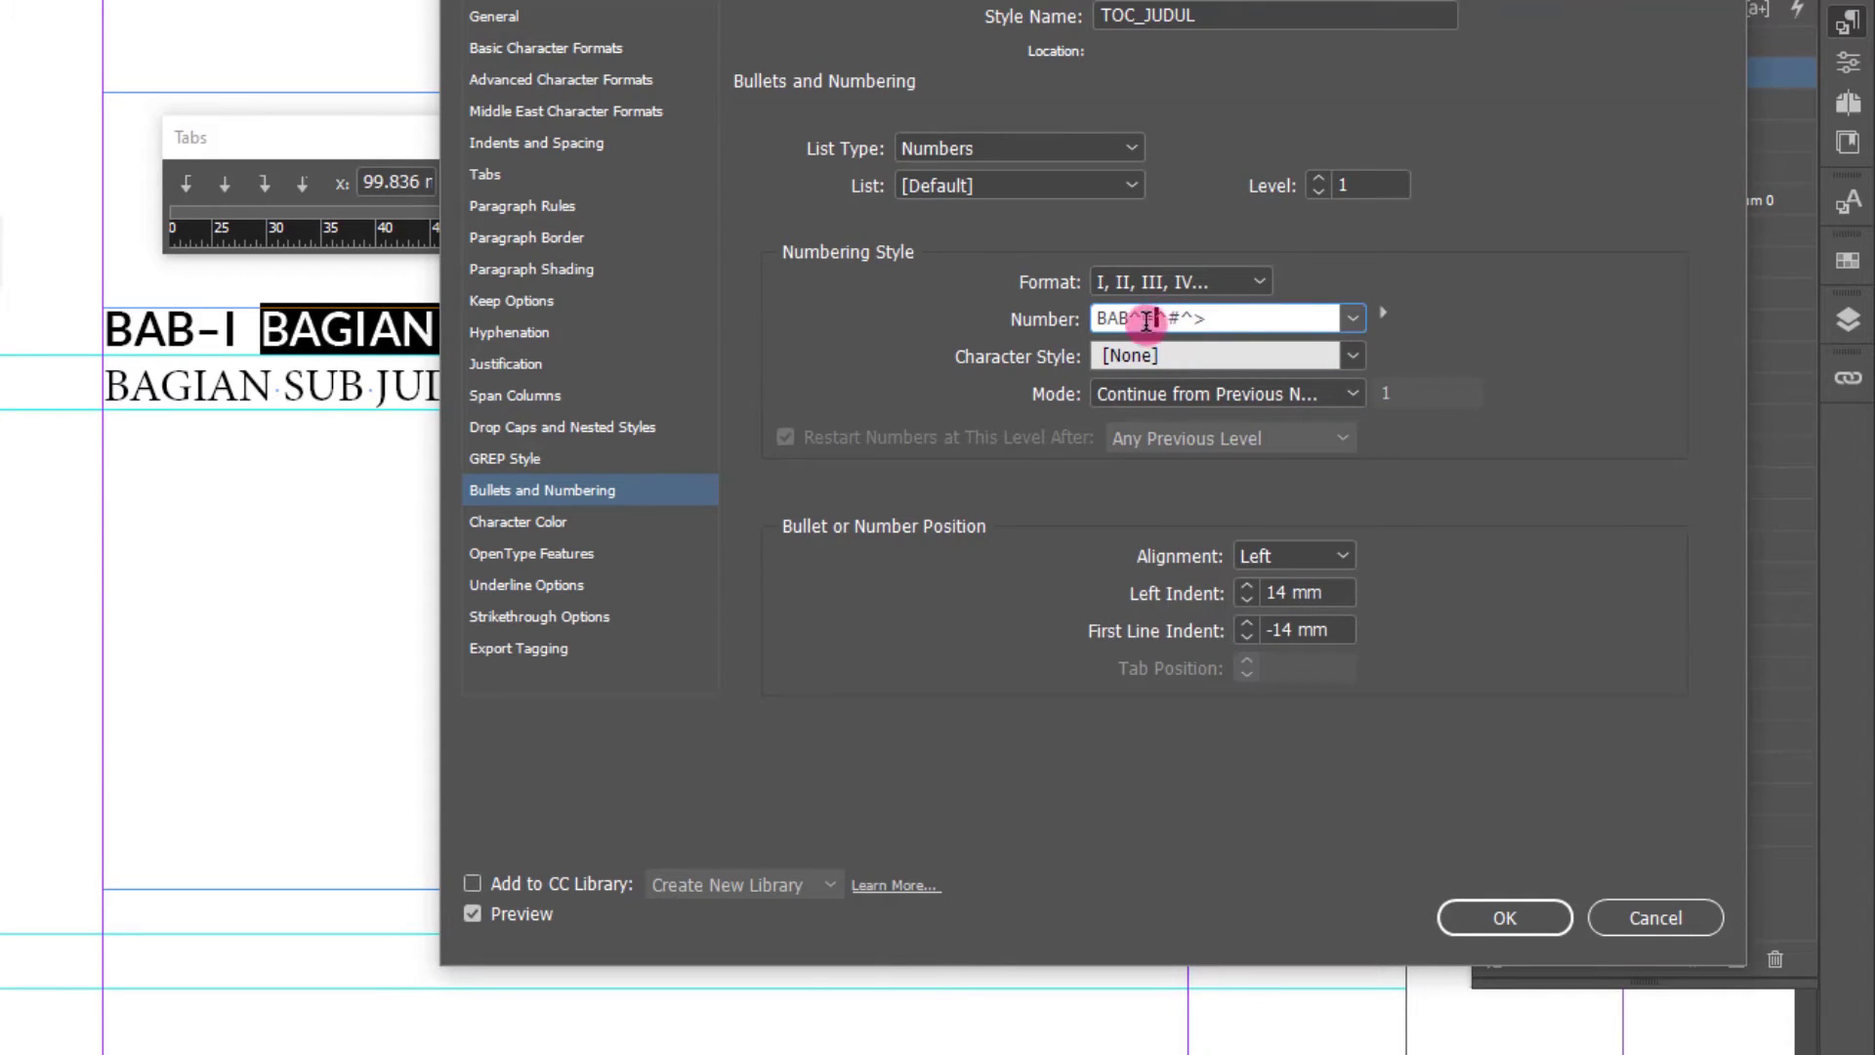
# - Replace the en dash between "BAB" and the number placeholder with an en space, and save the TOC_JUDUL style
pyautogui.moveTo(1156, 318); pyautogui.dragTo(1131, 318)
pyautogui.click(1381, 313)
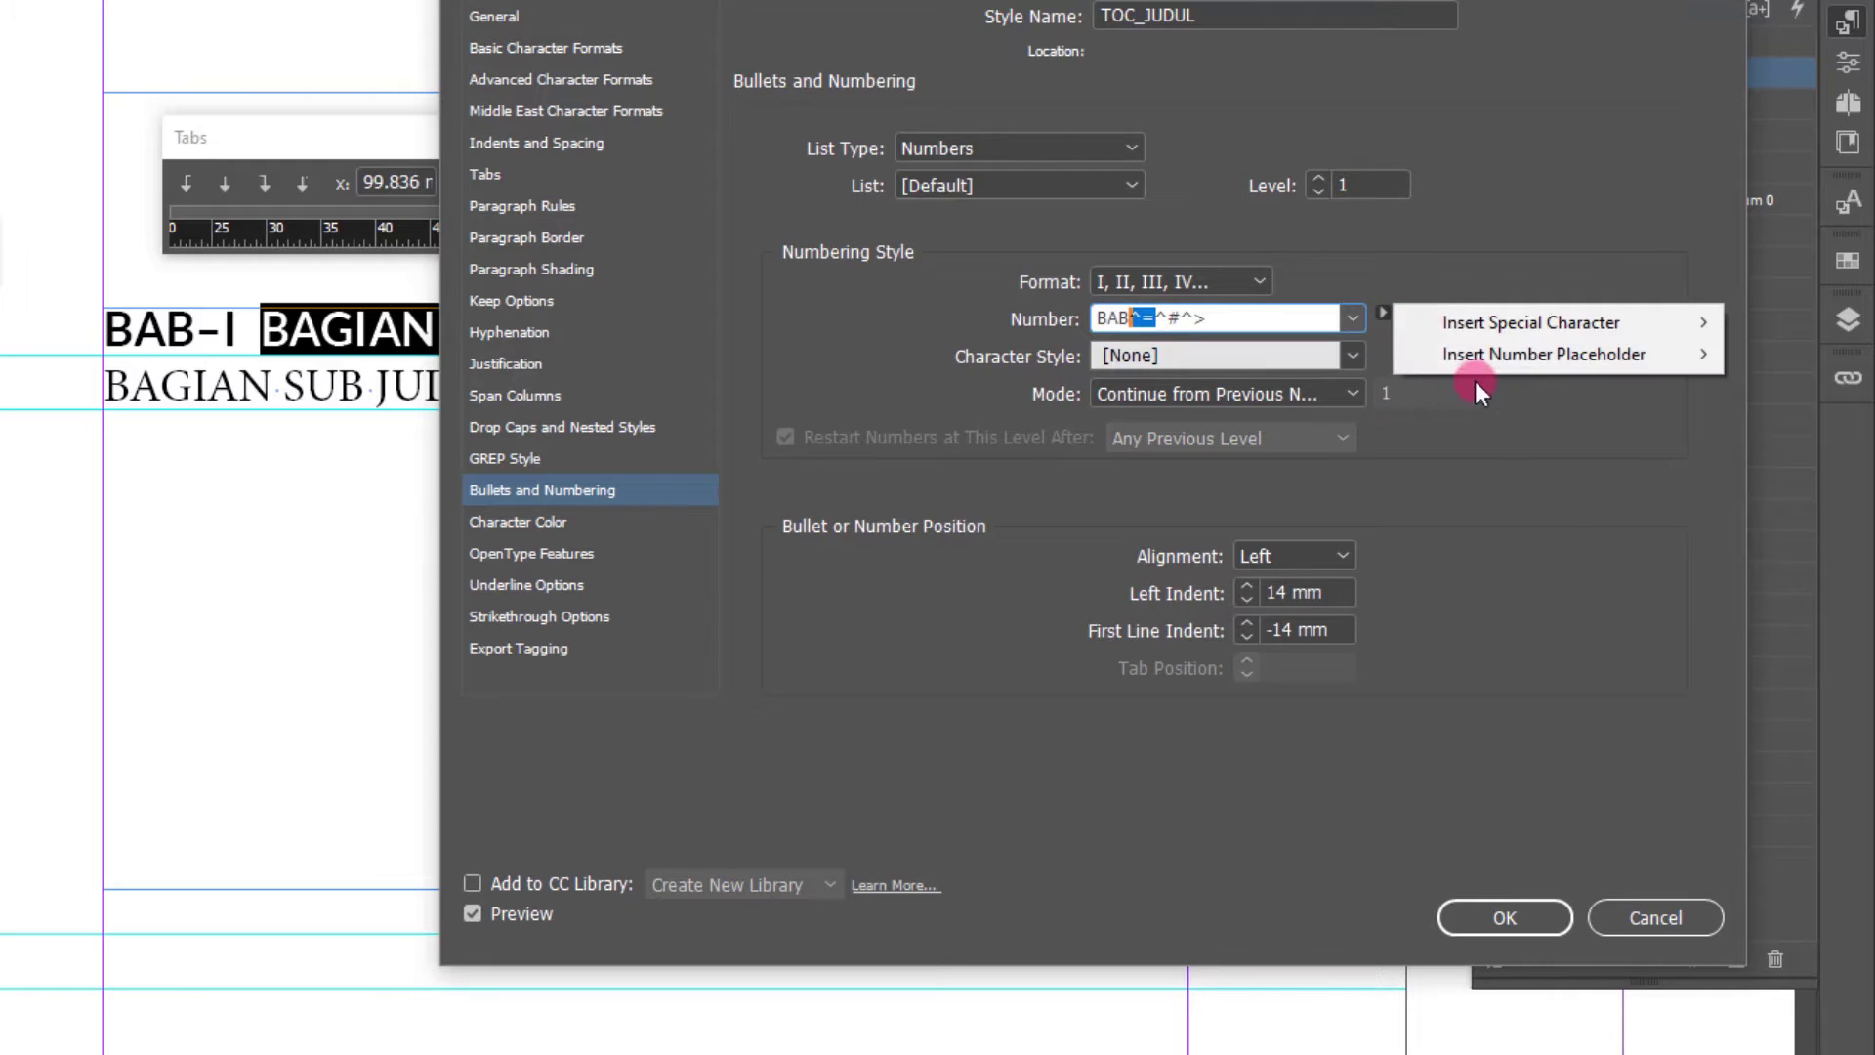
pyautogui.moveTo(1483, 320)
pyautogui.click(1279, 387)
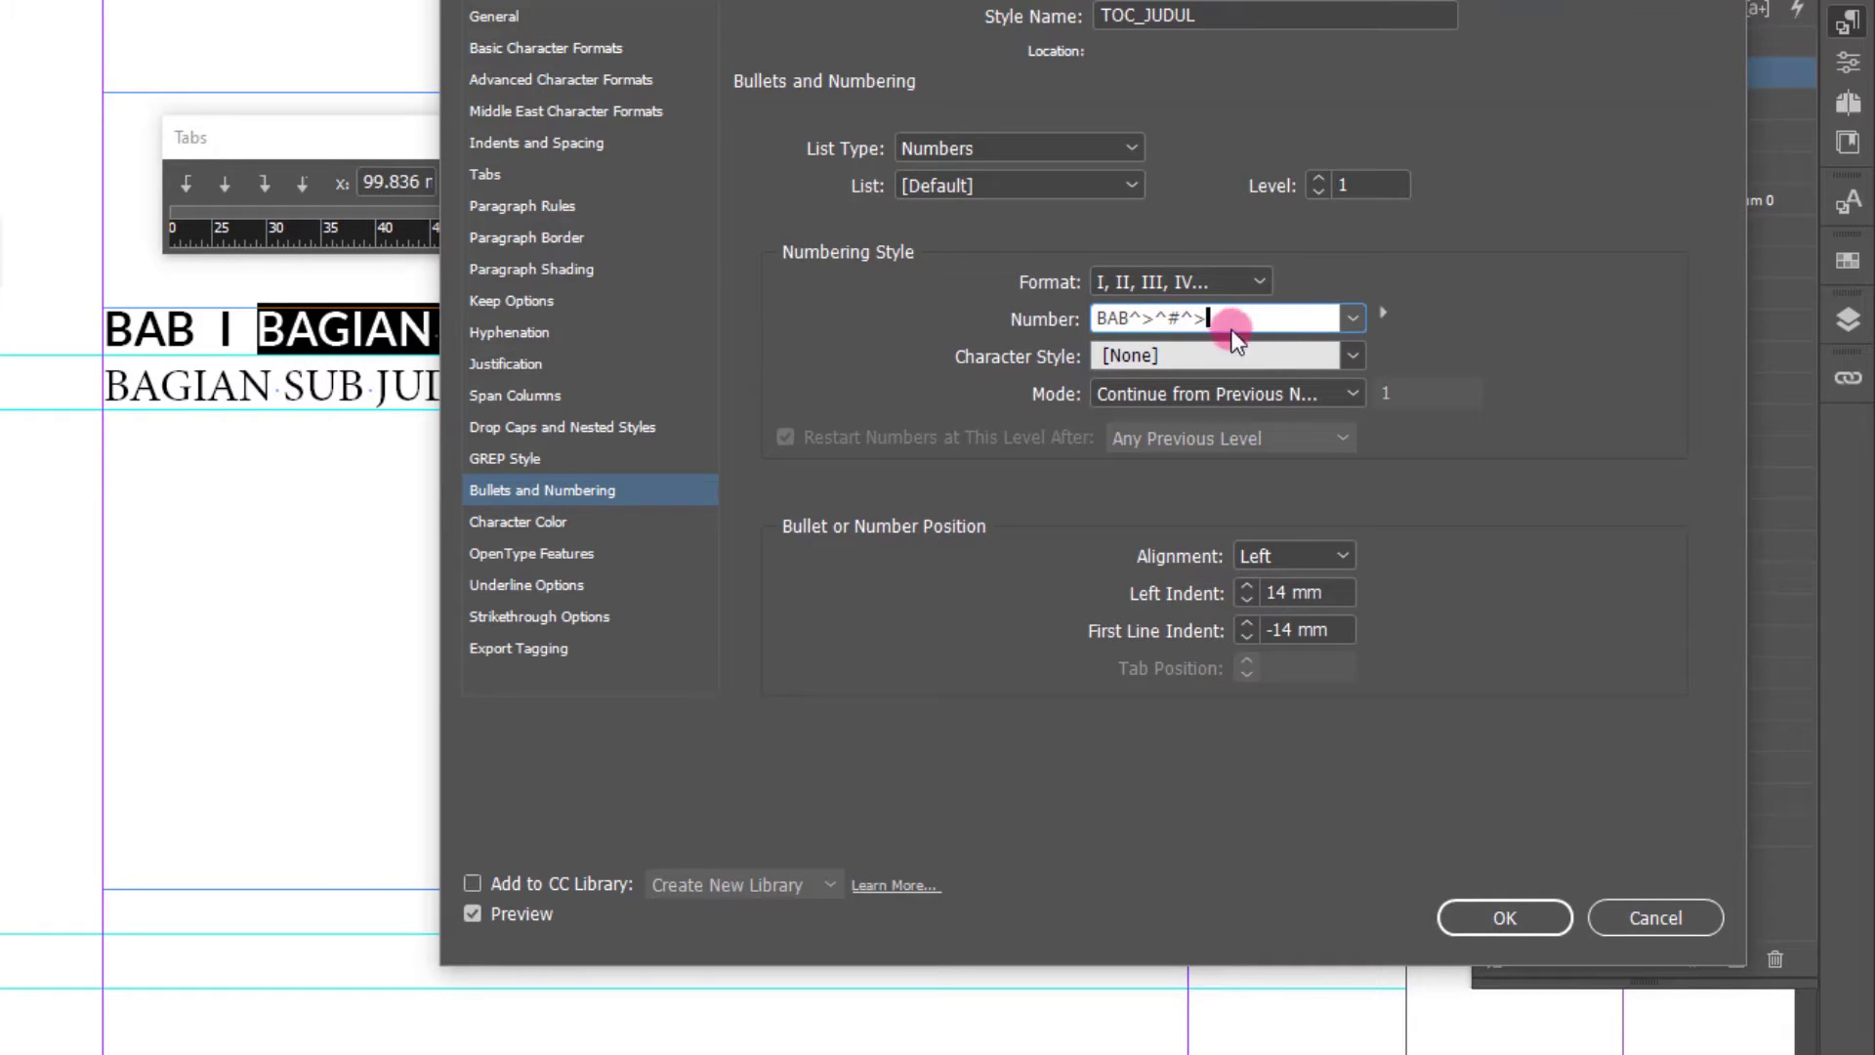
pyautogui.moveTo(1235, 319); pyautogui.dragTo(1184, 318)
pyautogui.click(1186, 318)
pyautogui.click(1533, 911)
# - Test the numbering by adding an "ASASAS" entry with page number 121 and an empty third entry below the "BAGIAN JUDUL" line
pyautogui.click(317, 329)
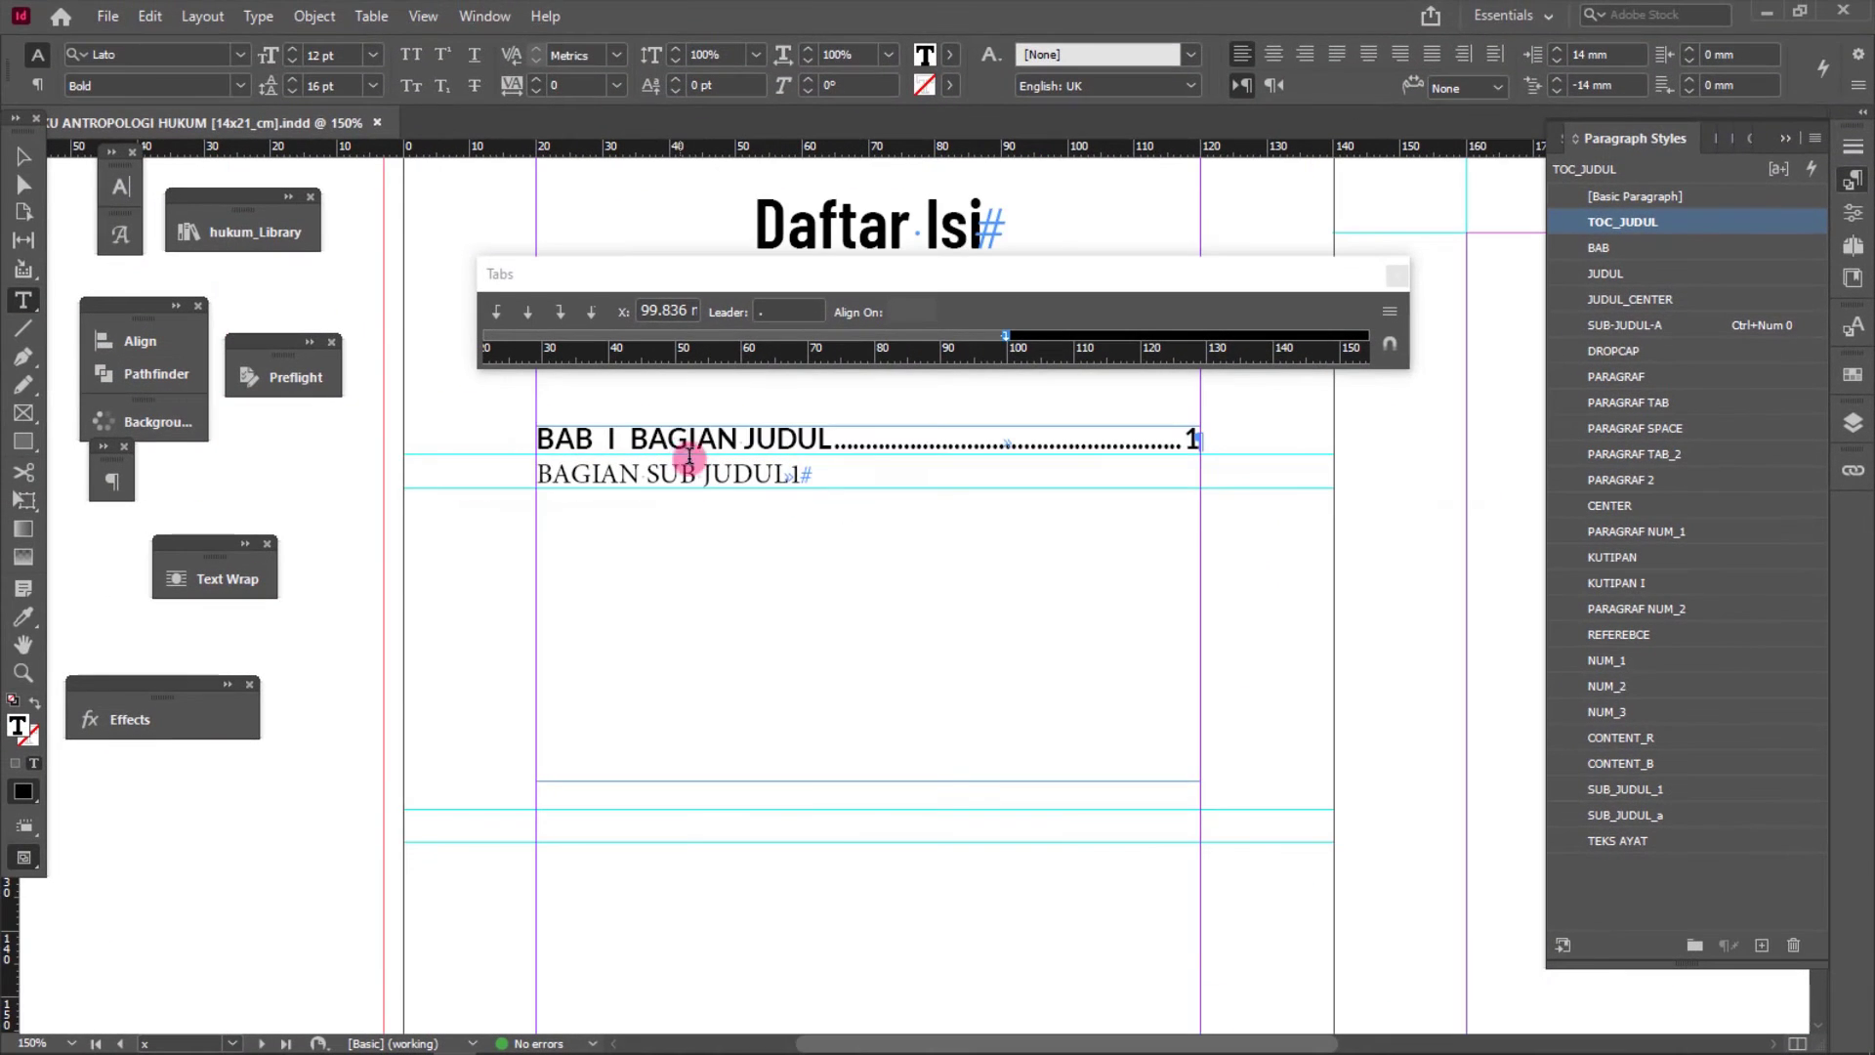
pyautogui.hotkey('ctrl', '=')
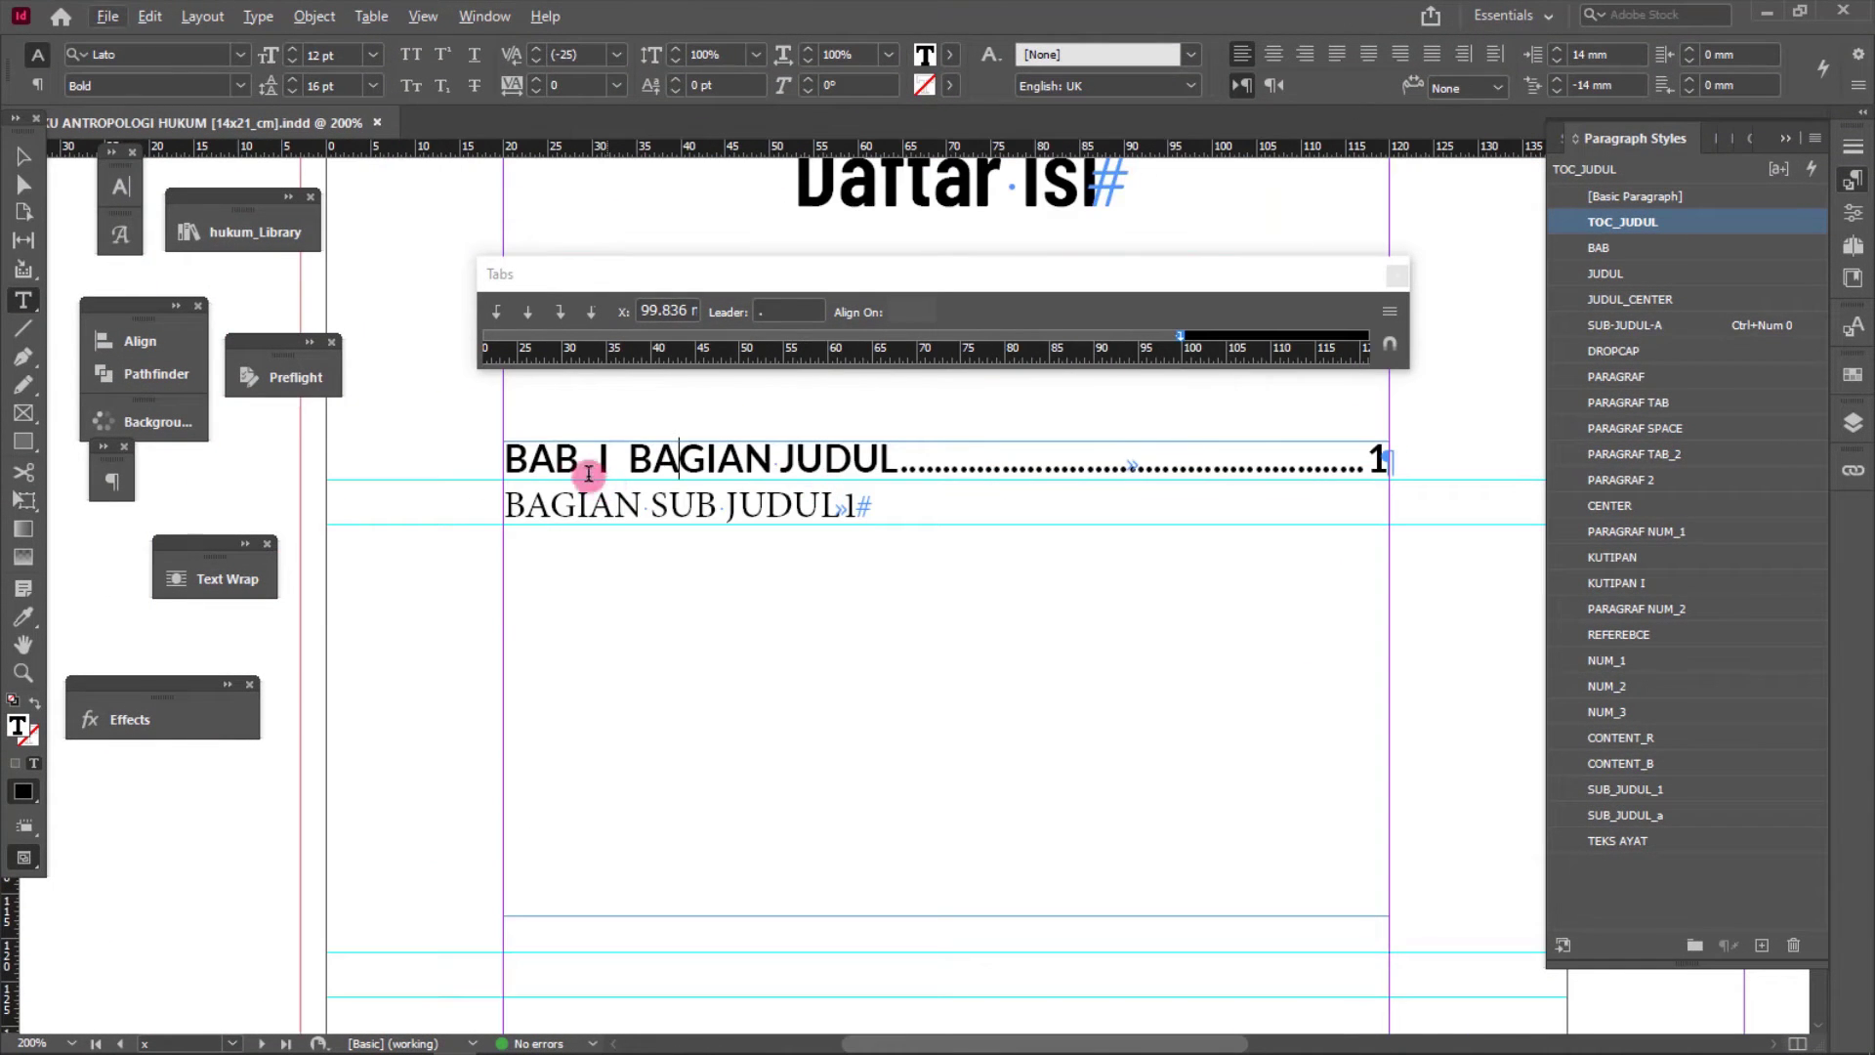
pyautogui.scroll(1, 627, 474)
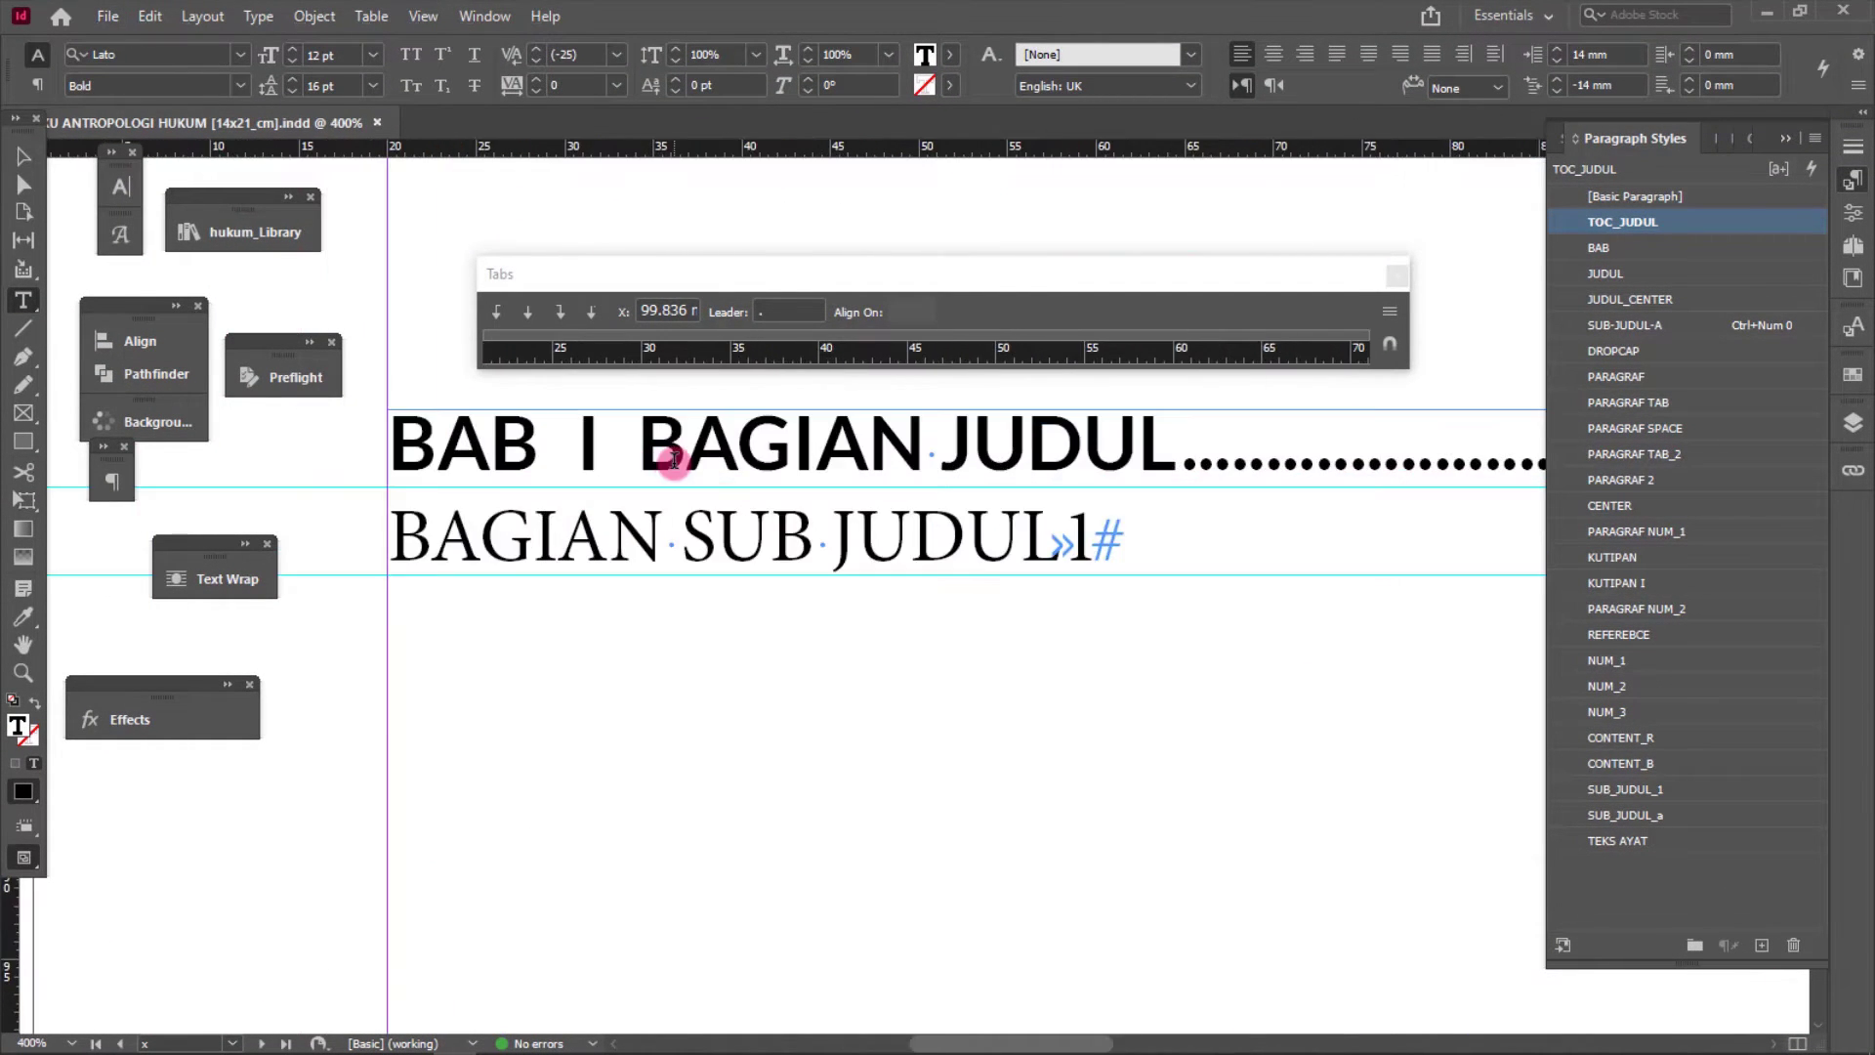
pyautogui.scroll(-1, 629, 454)
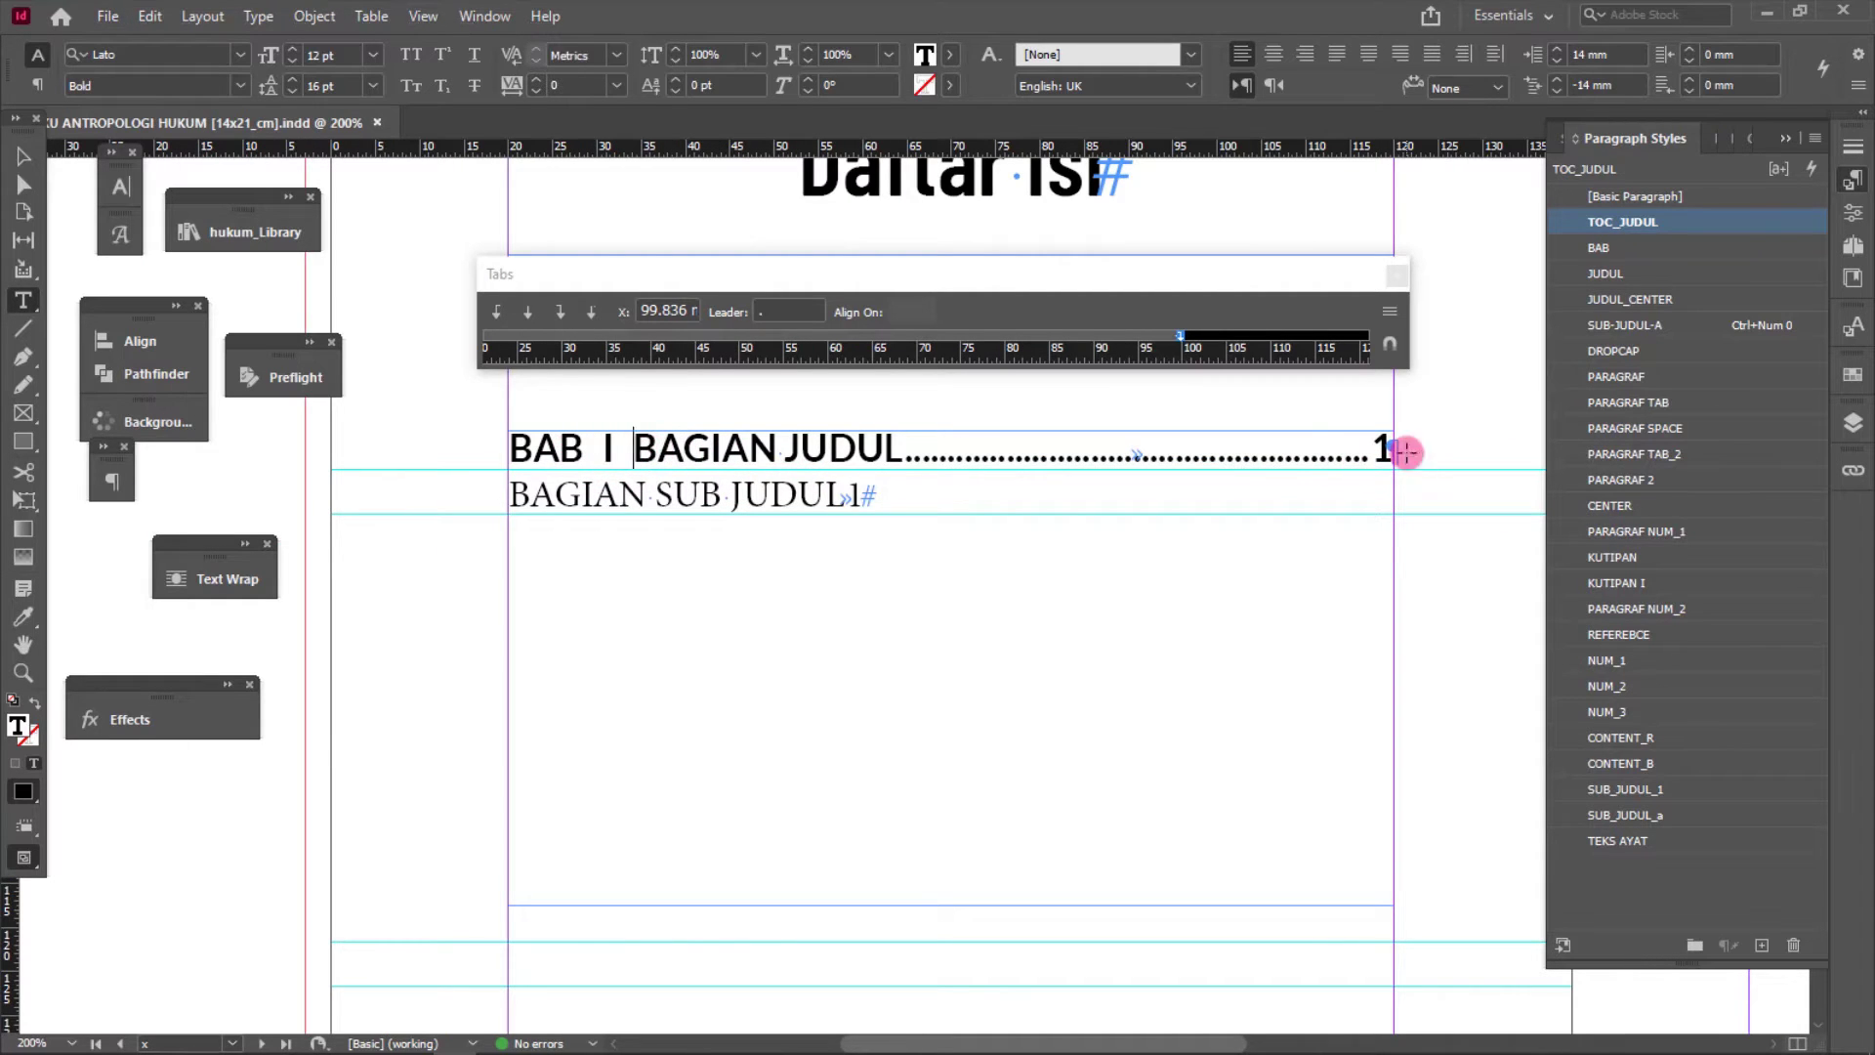
pyautogui.click(1393, 446)
pyautogui.press('Return')
pyautogui.write('BAB II ')
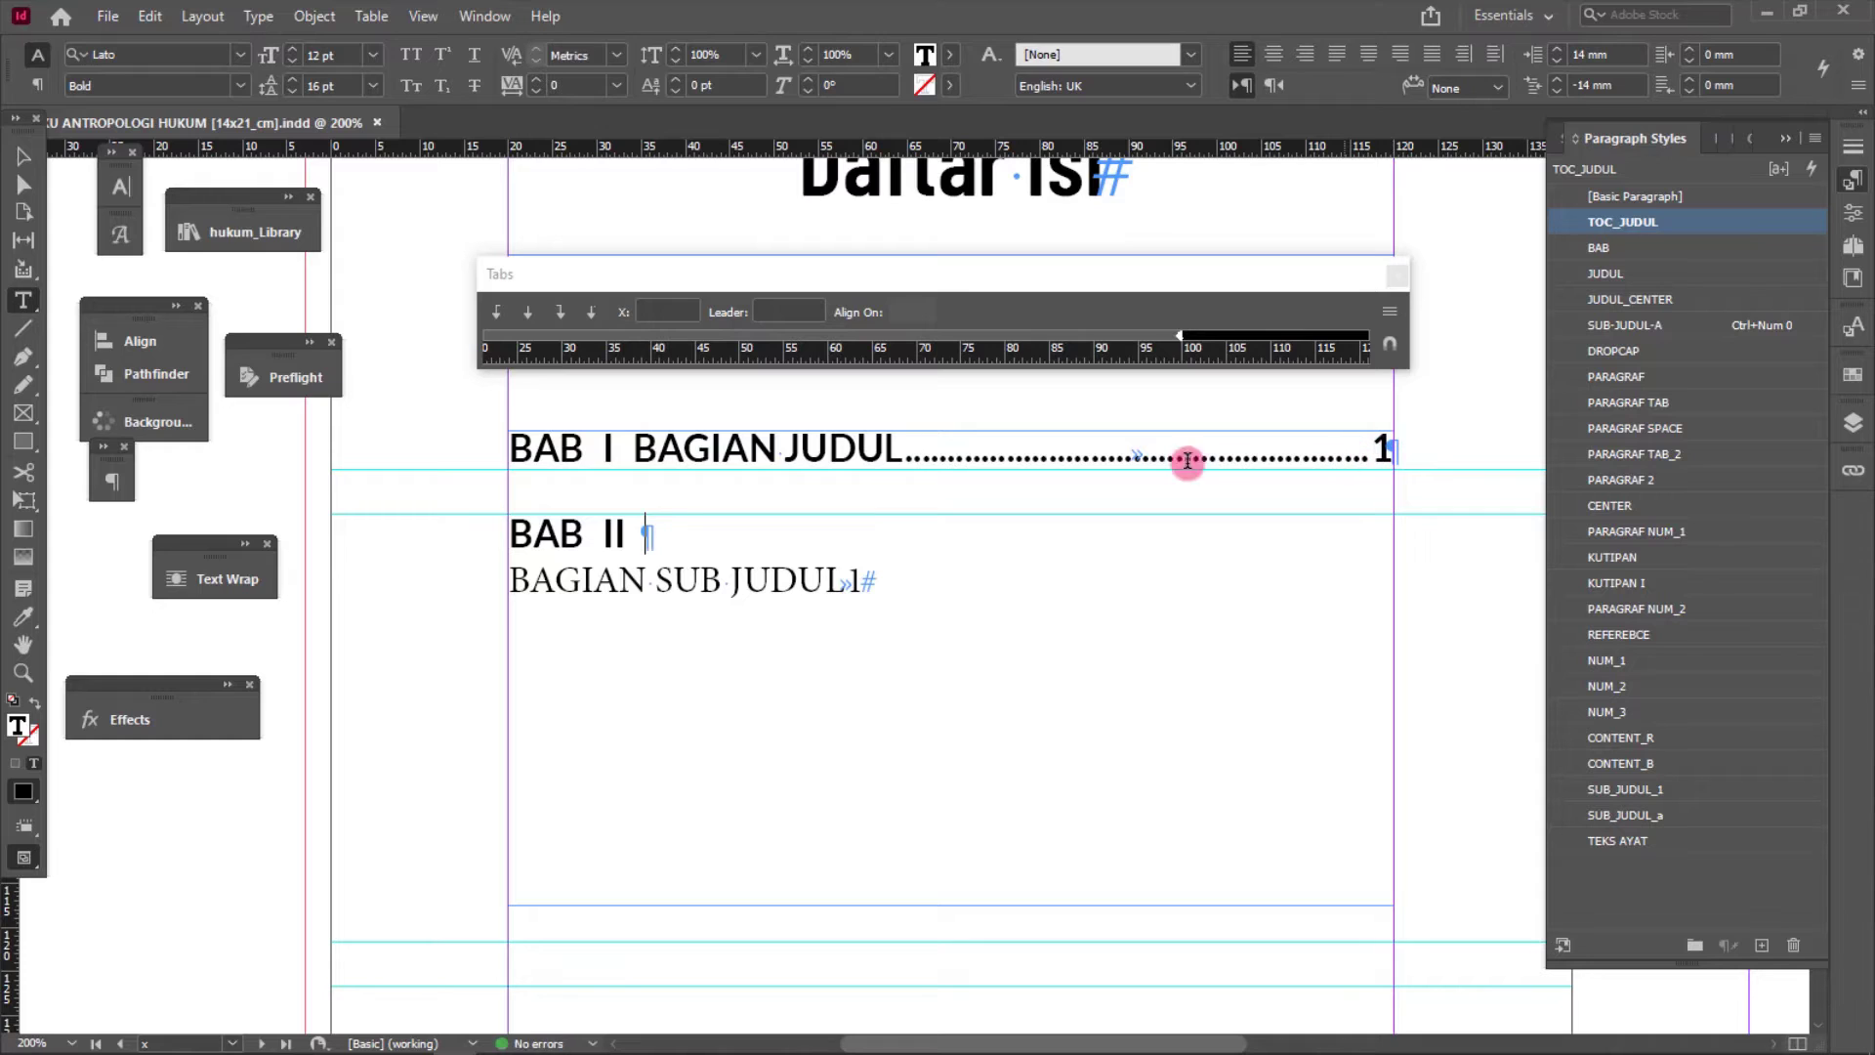
pyautogui.write('ASASAS')
pyautogui.press('Tab')
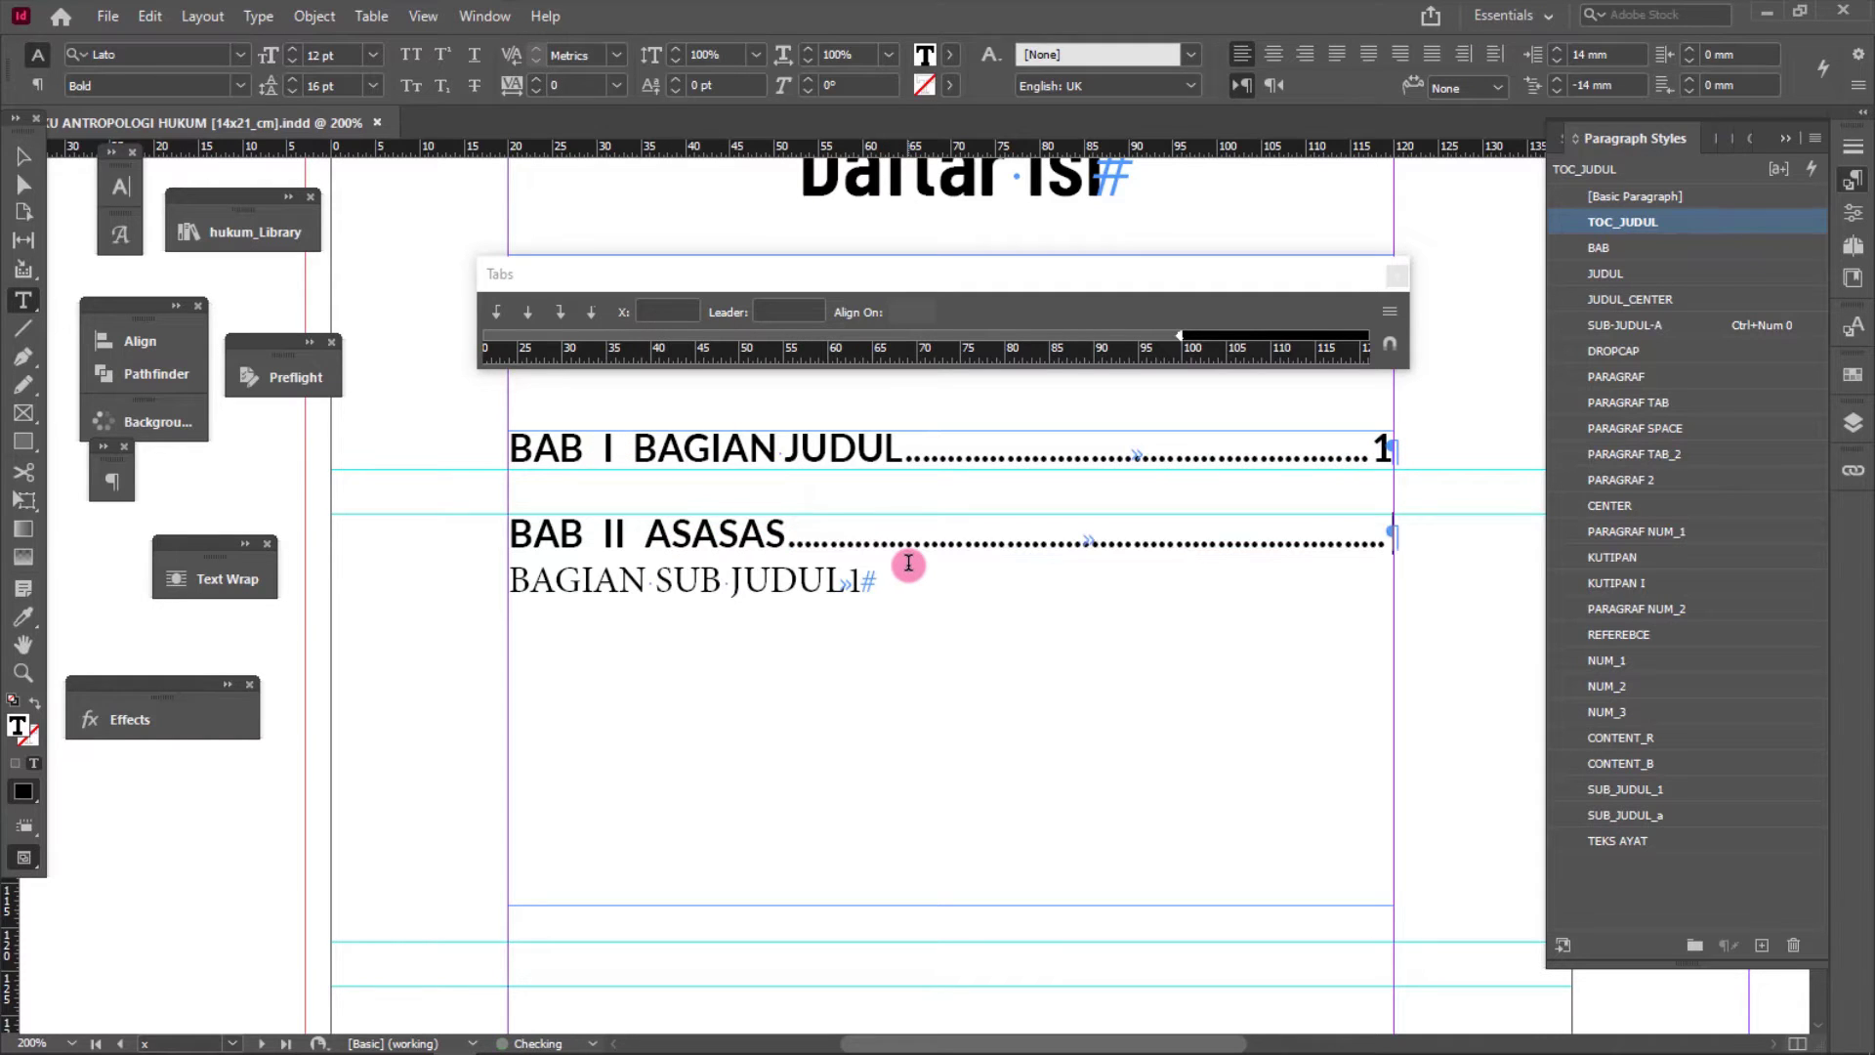
pyautogui.write('121')
pyautogui.press('Return')
pyautogui.write('BAB III')
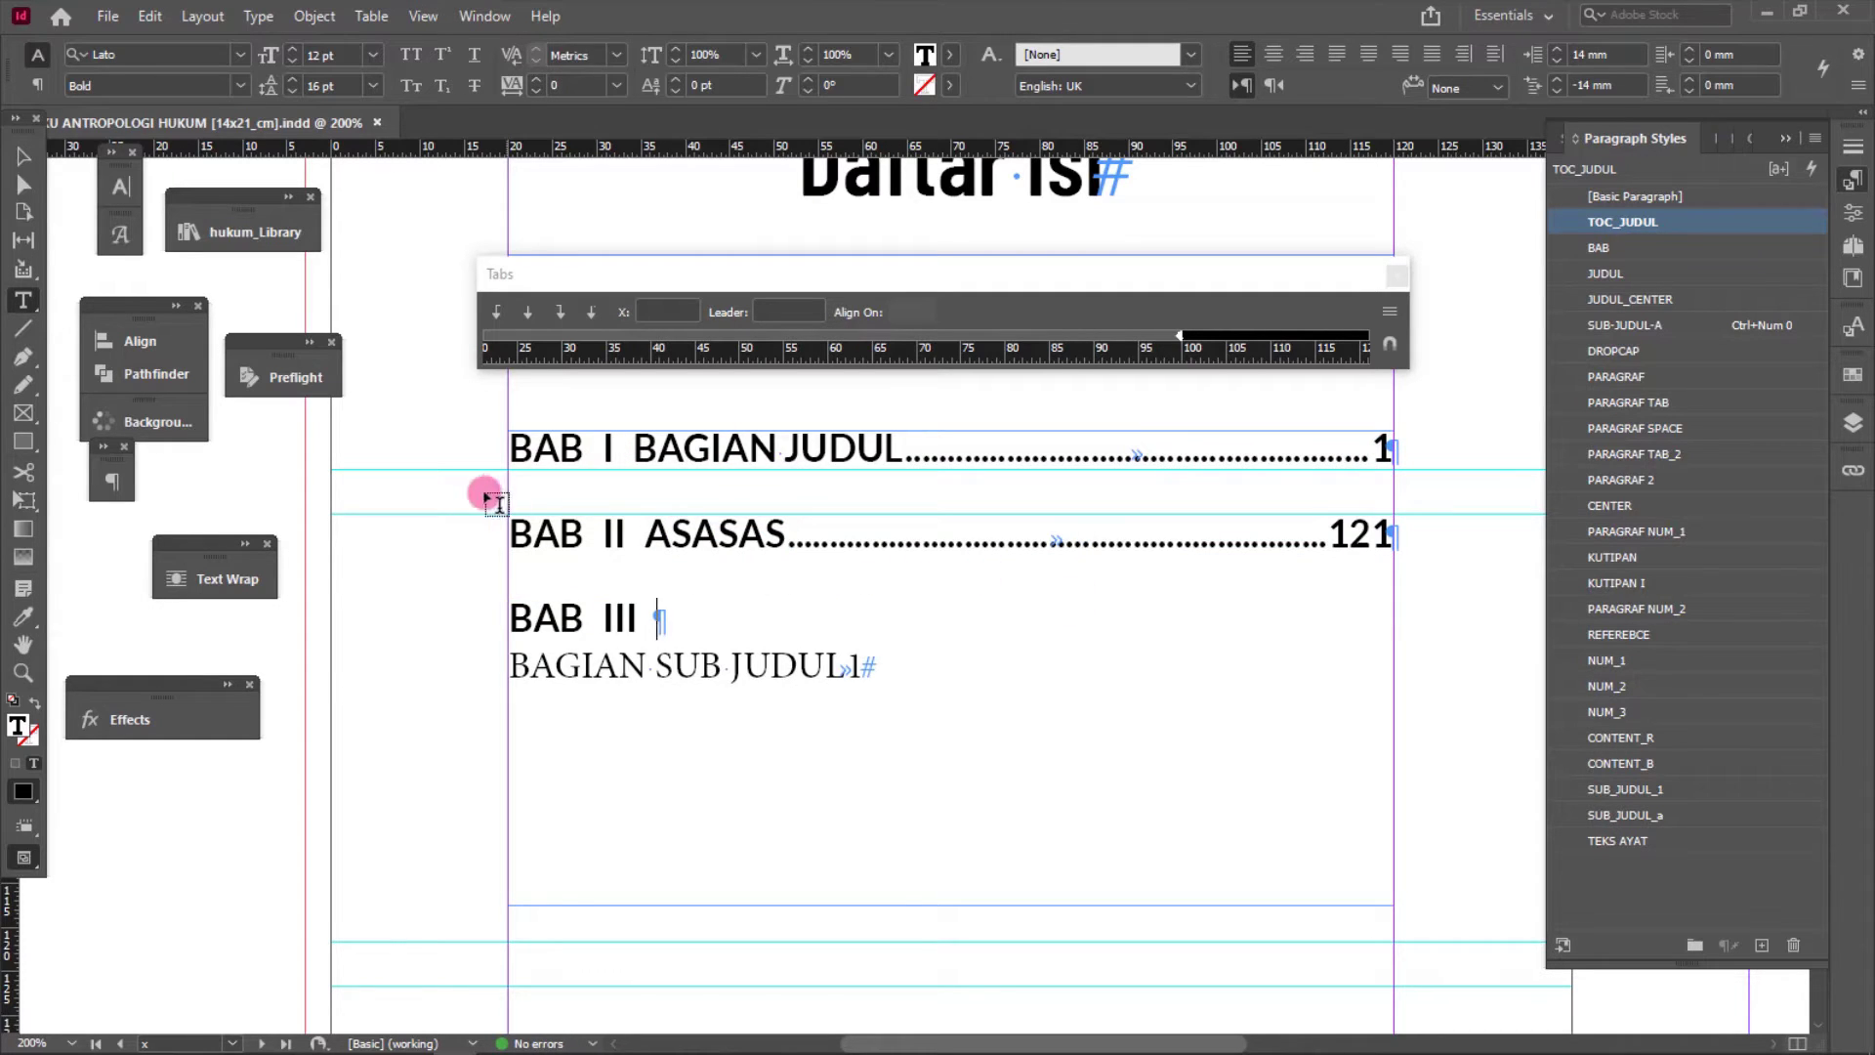
# - Undo the test entries added below the "BAGIAN JUDUL" line
pyautogui.moveTo(737, 632); pyautogui.dragTo(501, 531)
pyautogui.moveTo(549, 616); pyautogui.dragTo(516, 545)
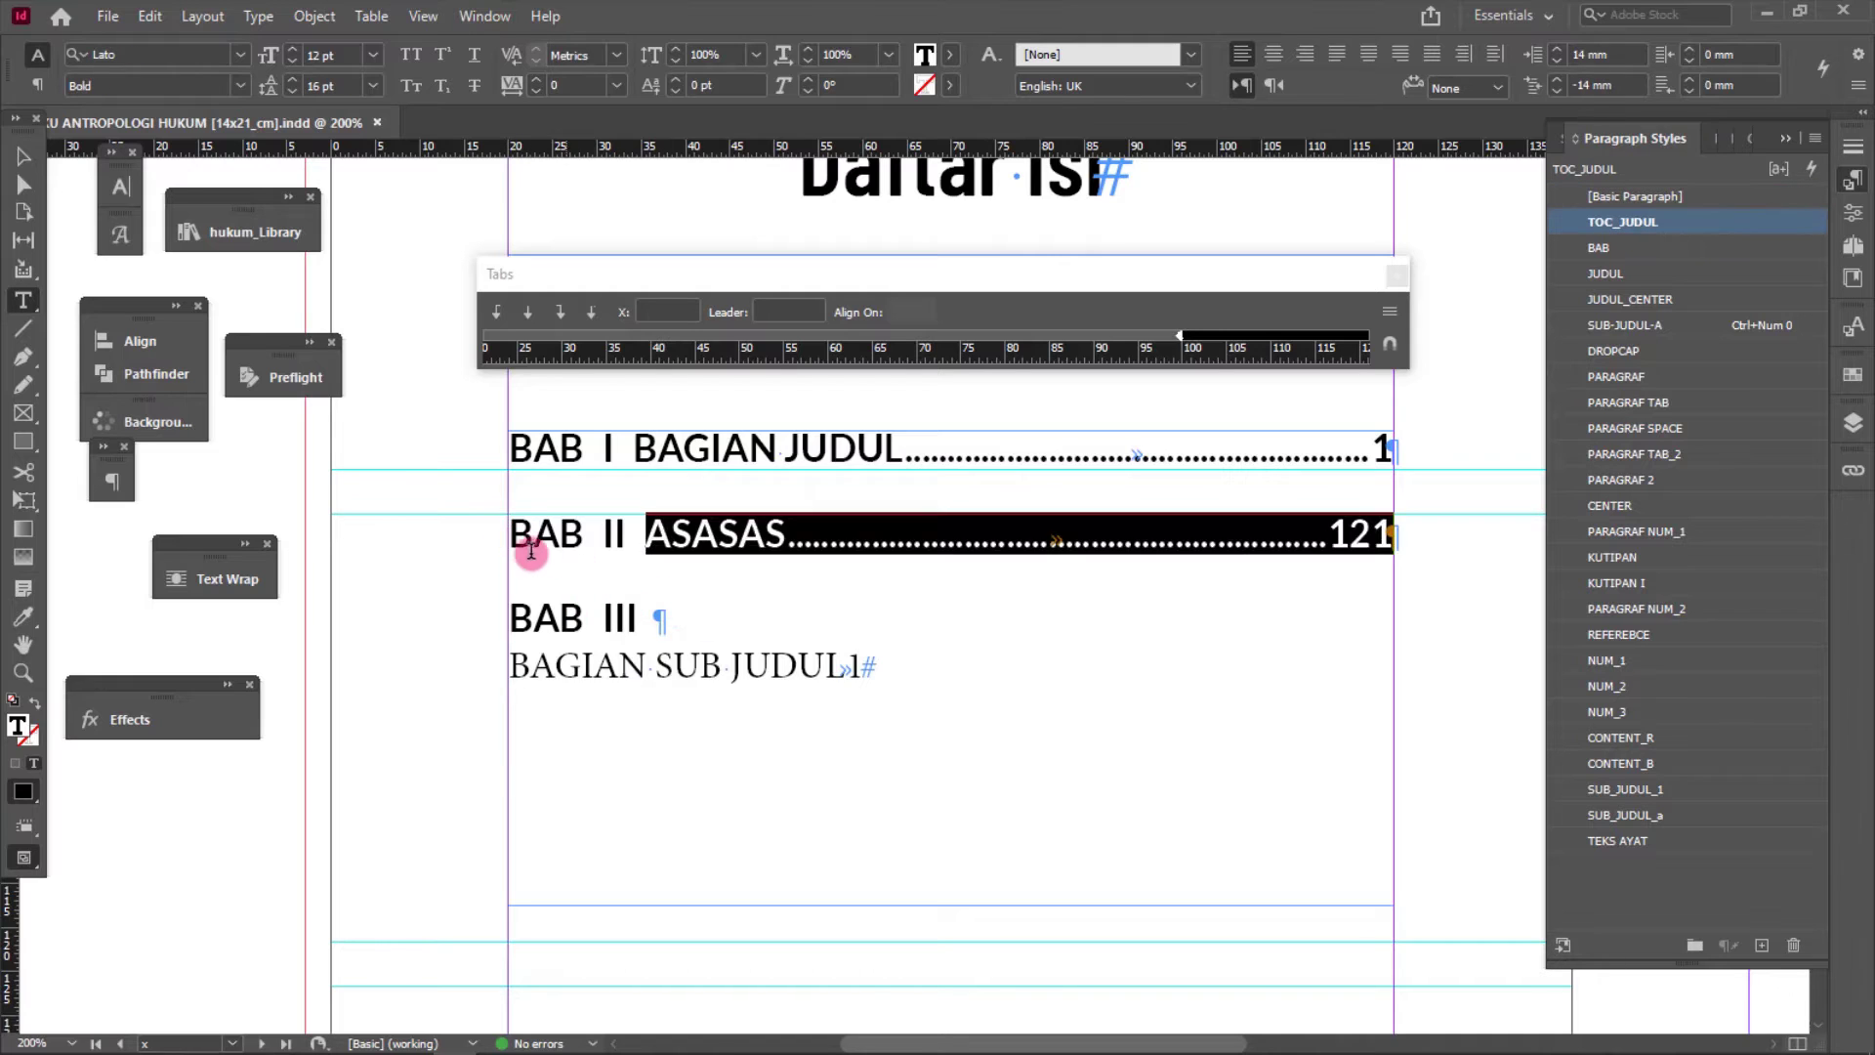
pyautogui.hotkey('ctrl', 'z')
pyautogui.hotkey('ctrl', 'z')
pyautogui.hotkey('ctrl', 'z')
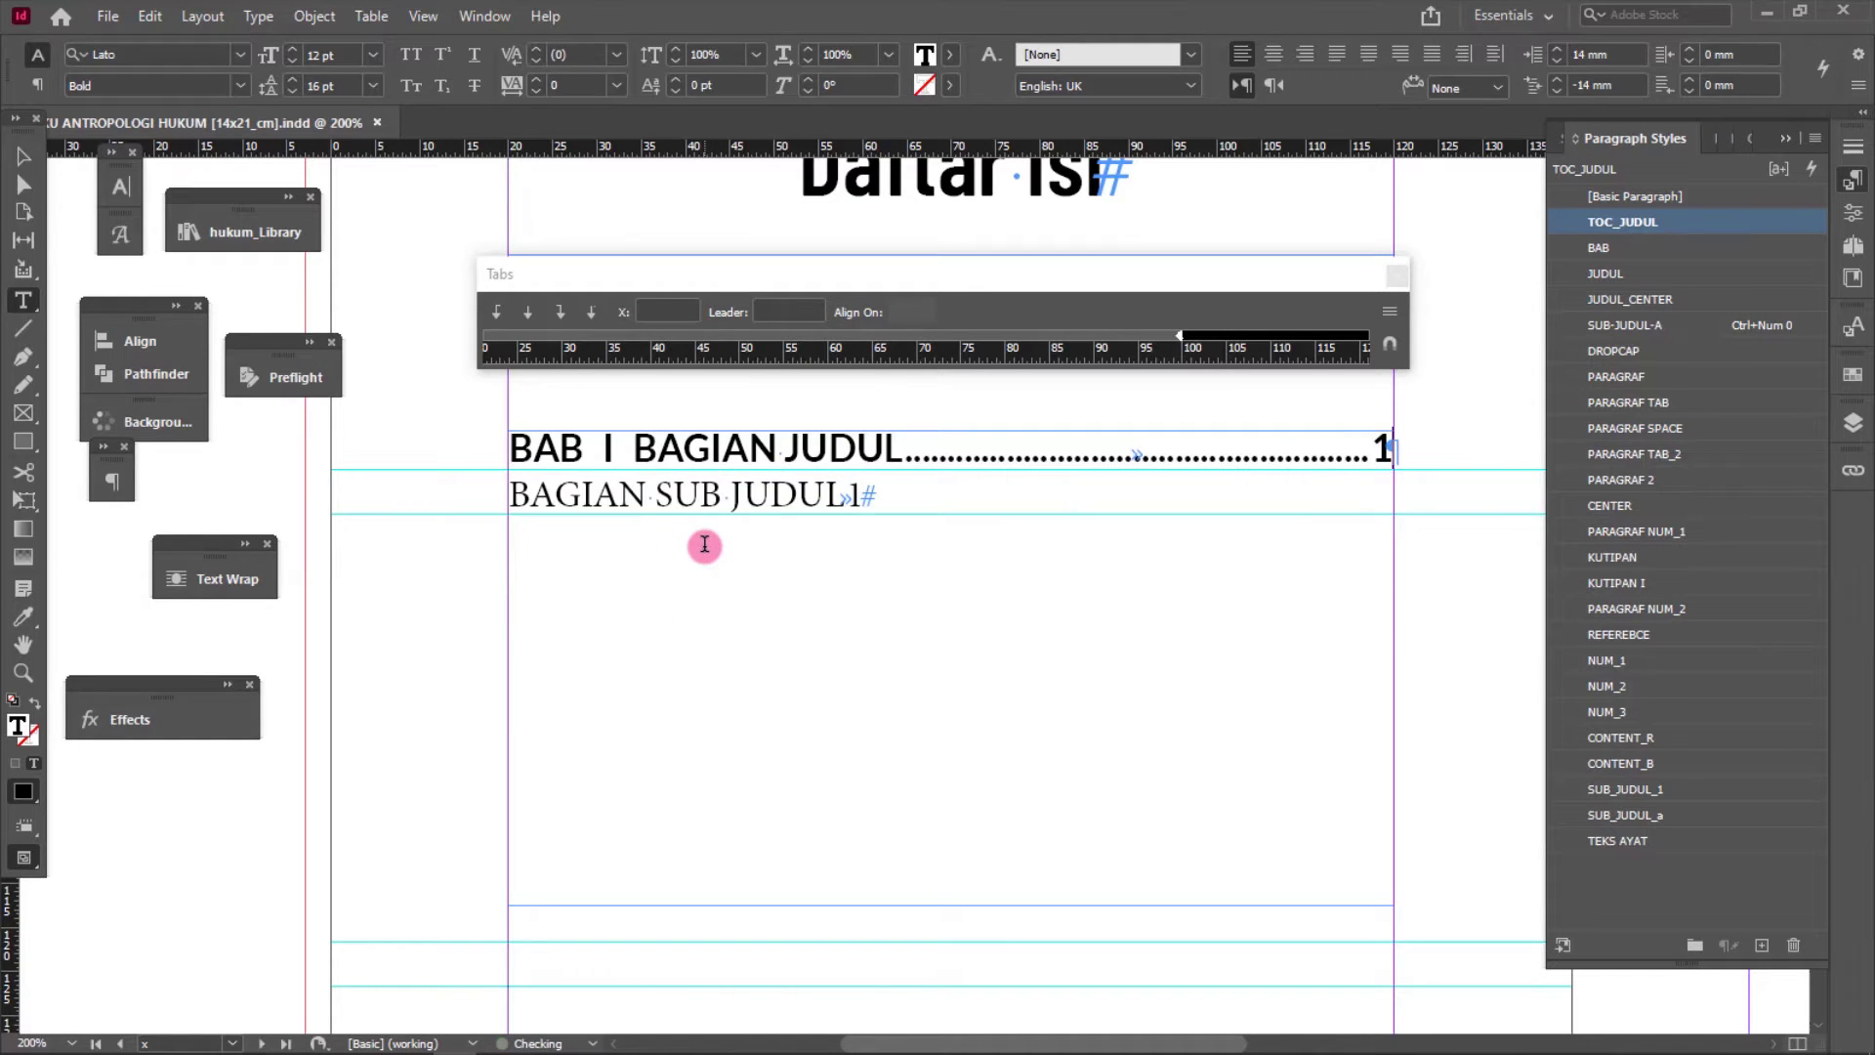
# - Place the cursor in the "BAGIAN SUB JUDUL" line and duplicate the TOC_JUDUL paragraph style
pyautogui.moveTo(895, 498); pyautogui.dragTo(507, 494)
pyautogui.click(793, 448)
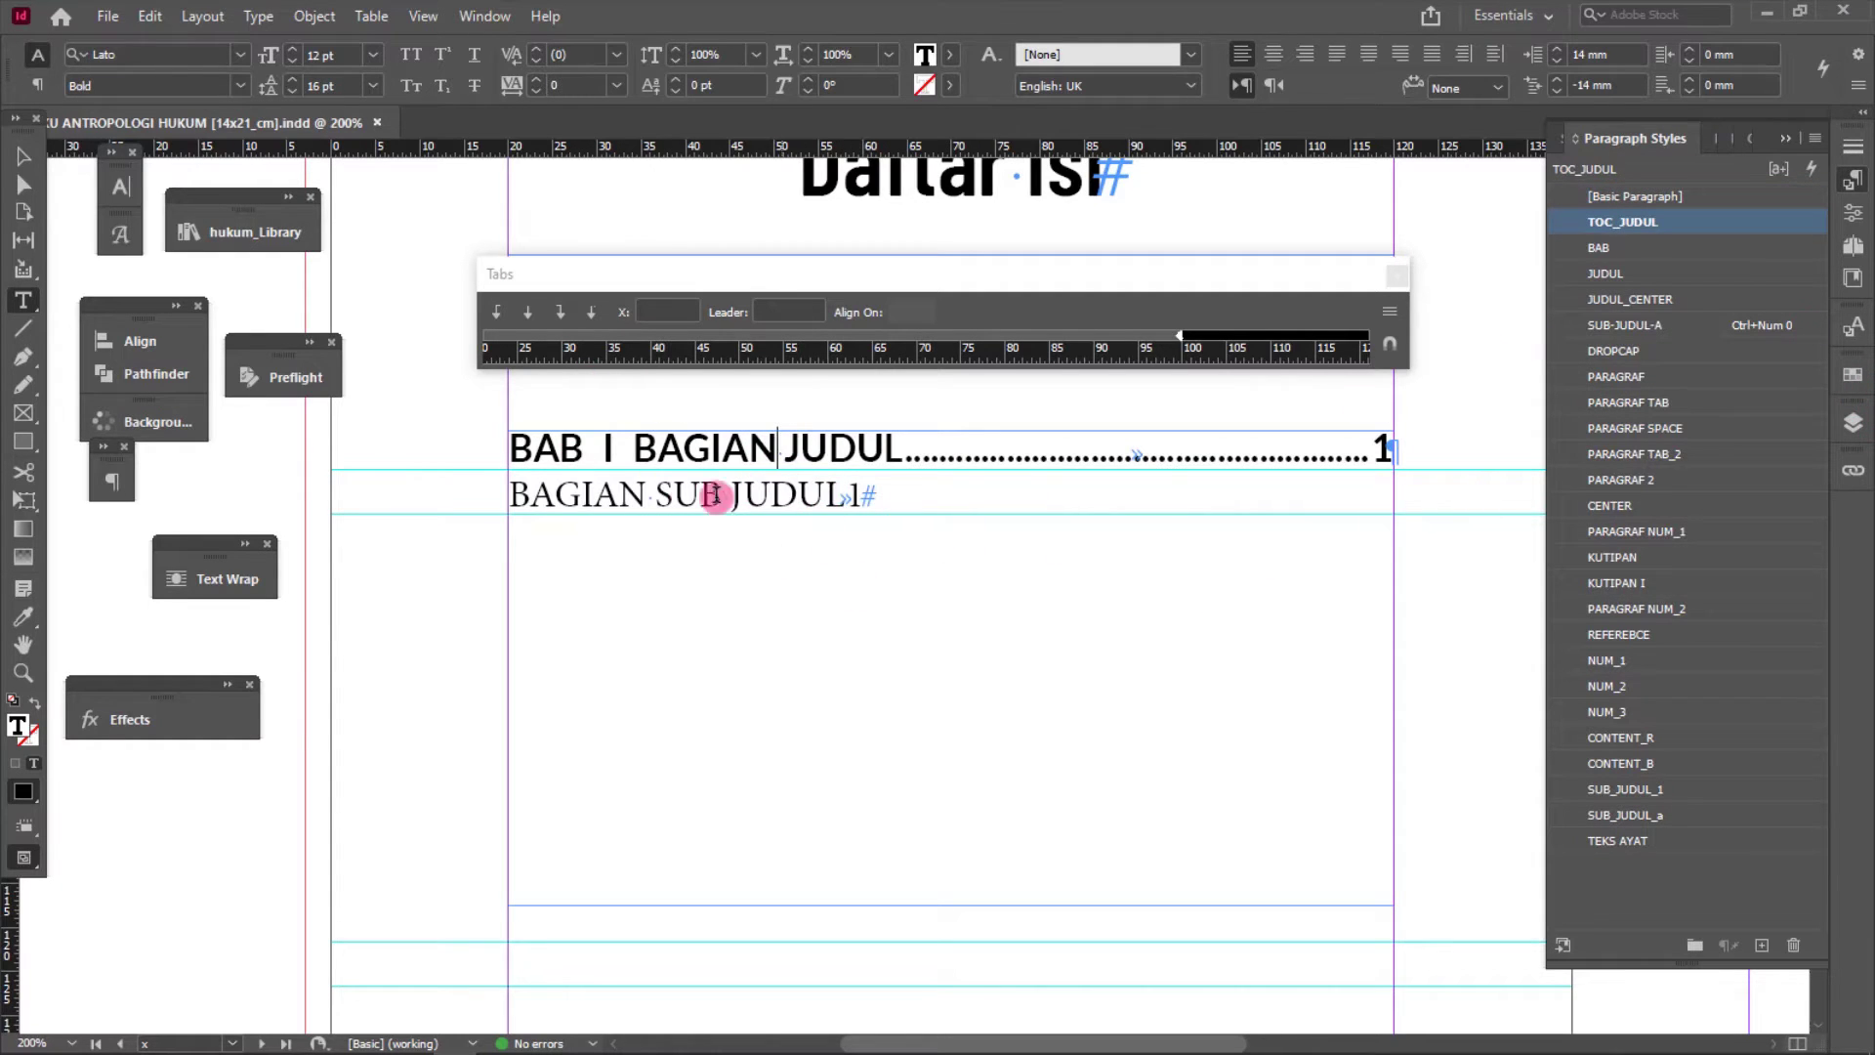
pyautogui.click(607, 495)
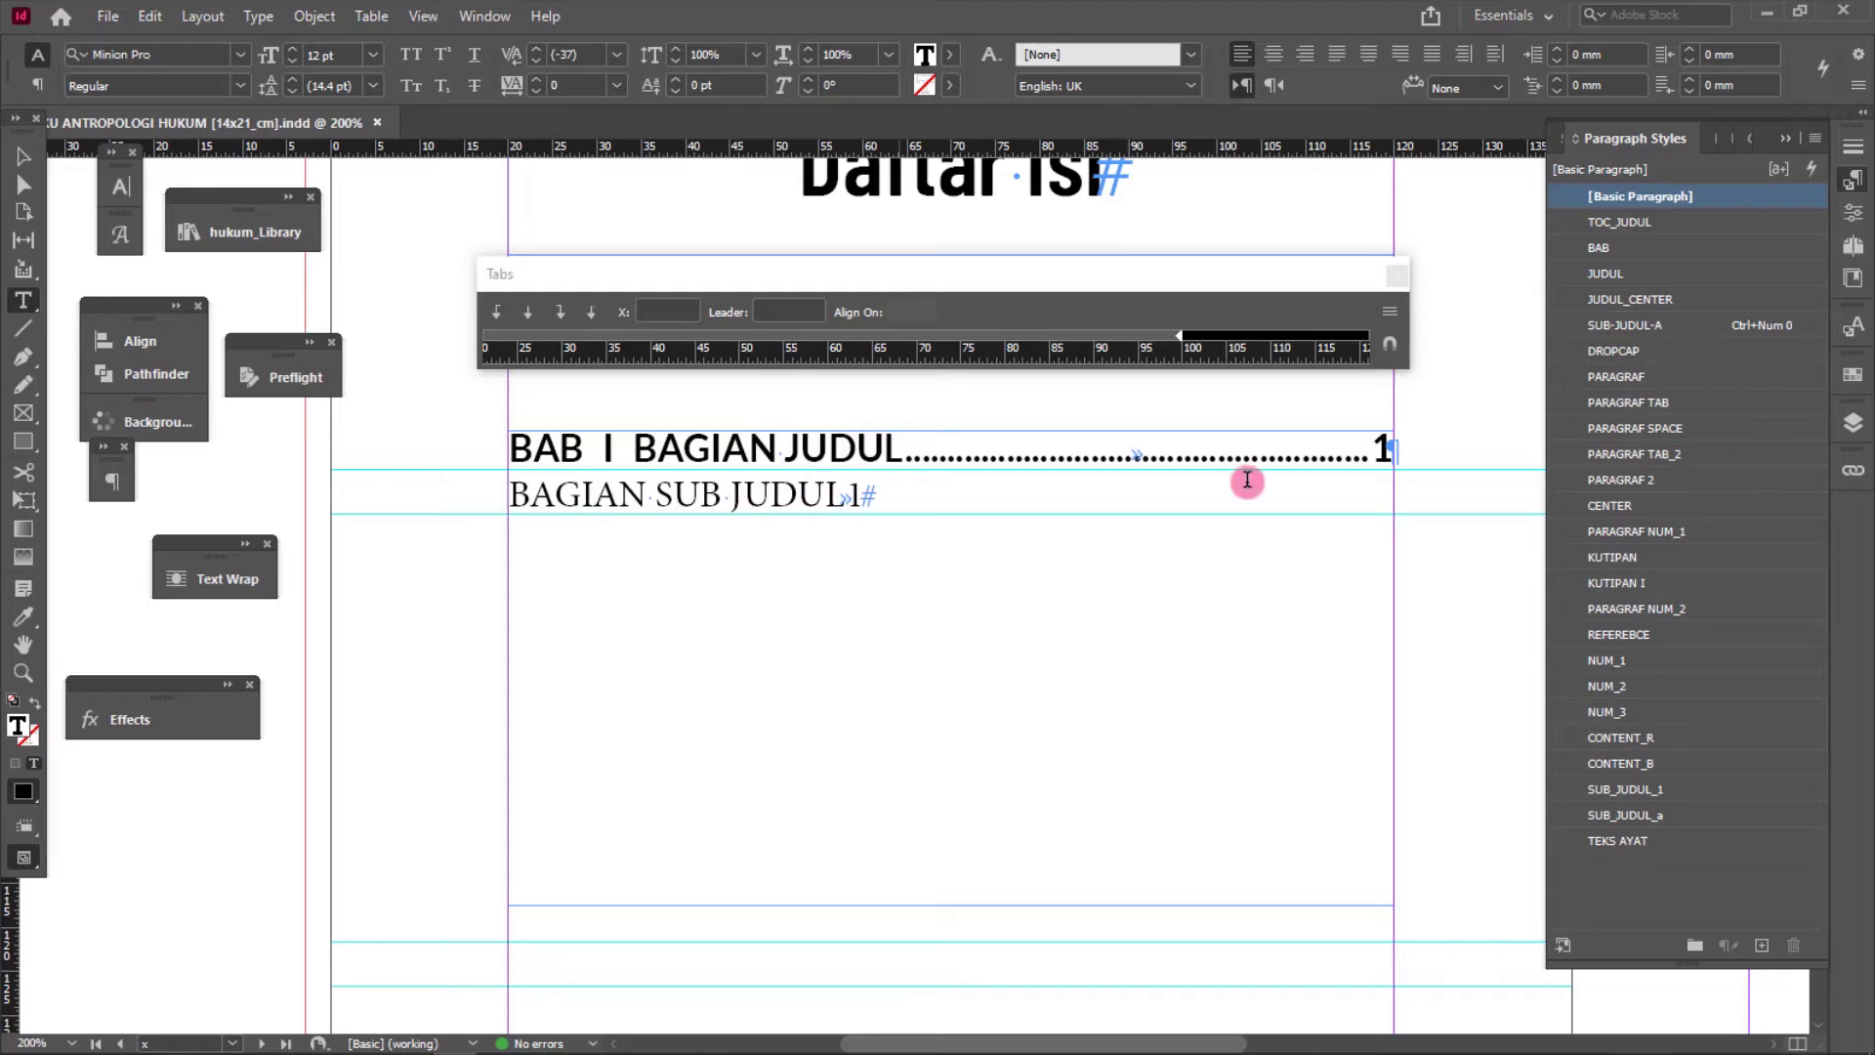
pyautogui.rightClick(1623, 224)
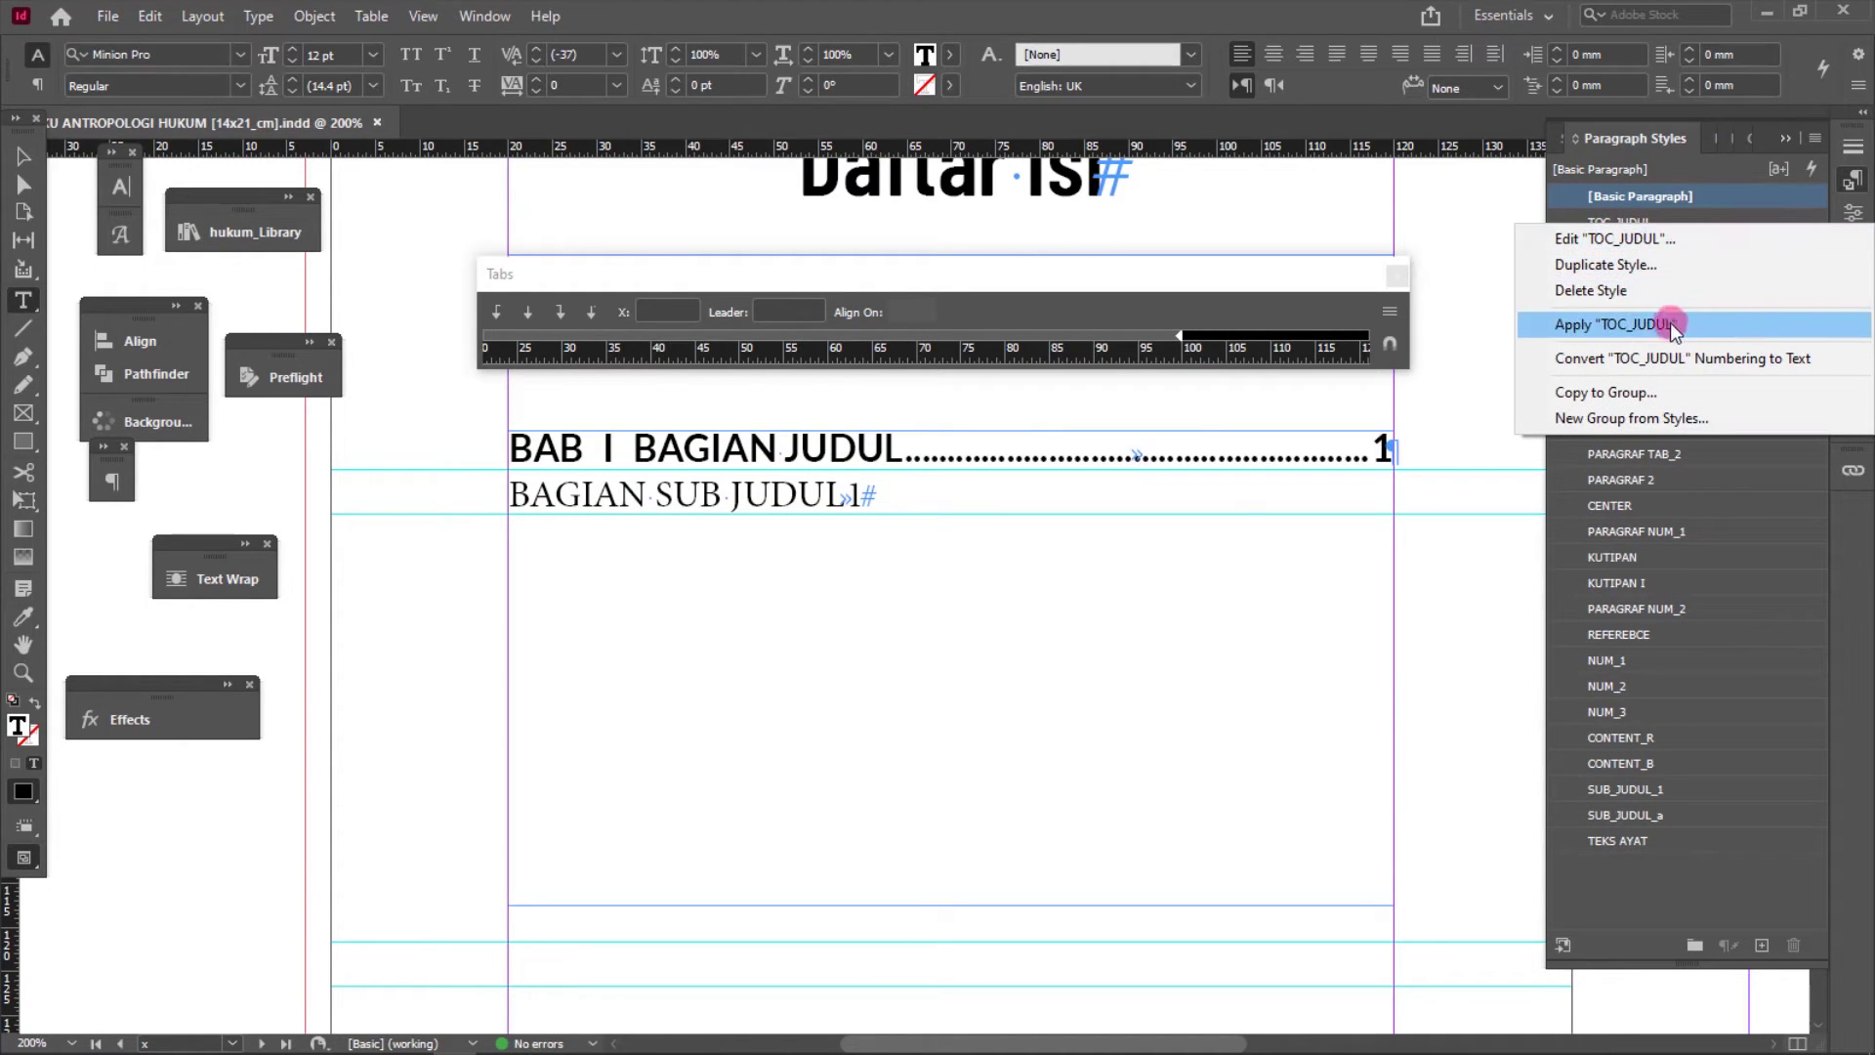
pyautogui.click(1721, 272)
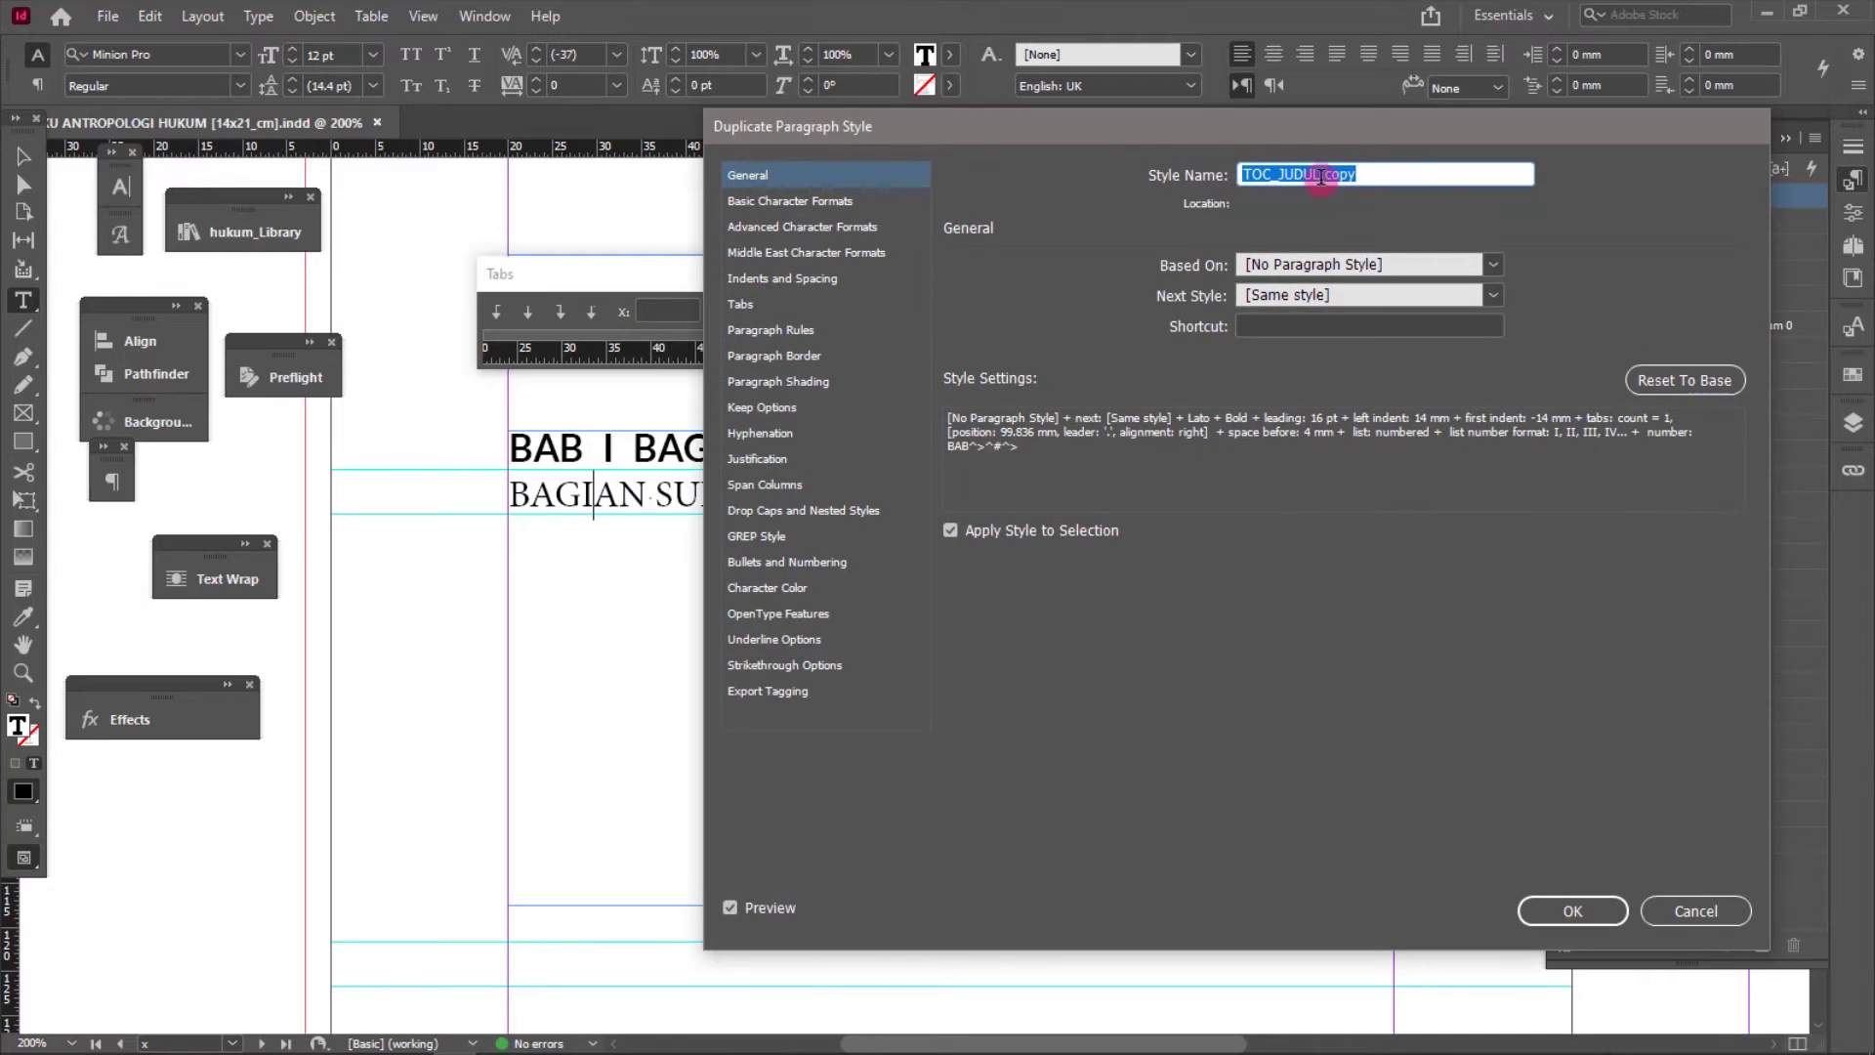
# - Name the duplicated paragraph style TOC_SUB_JUDUL
pyautogui.click(1317, 176)
pyautogui.press('Delete')
pyautogui.press('Delete')
pyautogui.press('Delete')
pyautogui.press('Delete')
pyautogui.press('Delete')
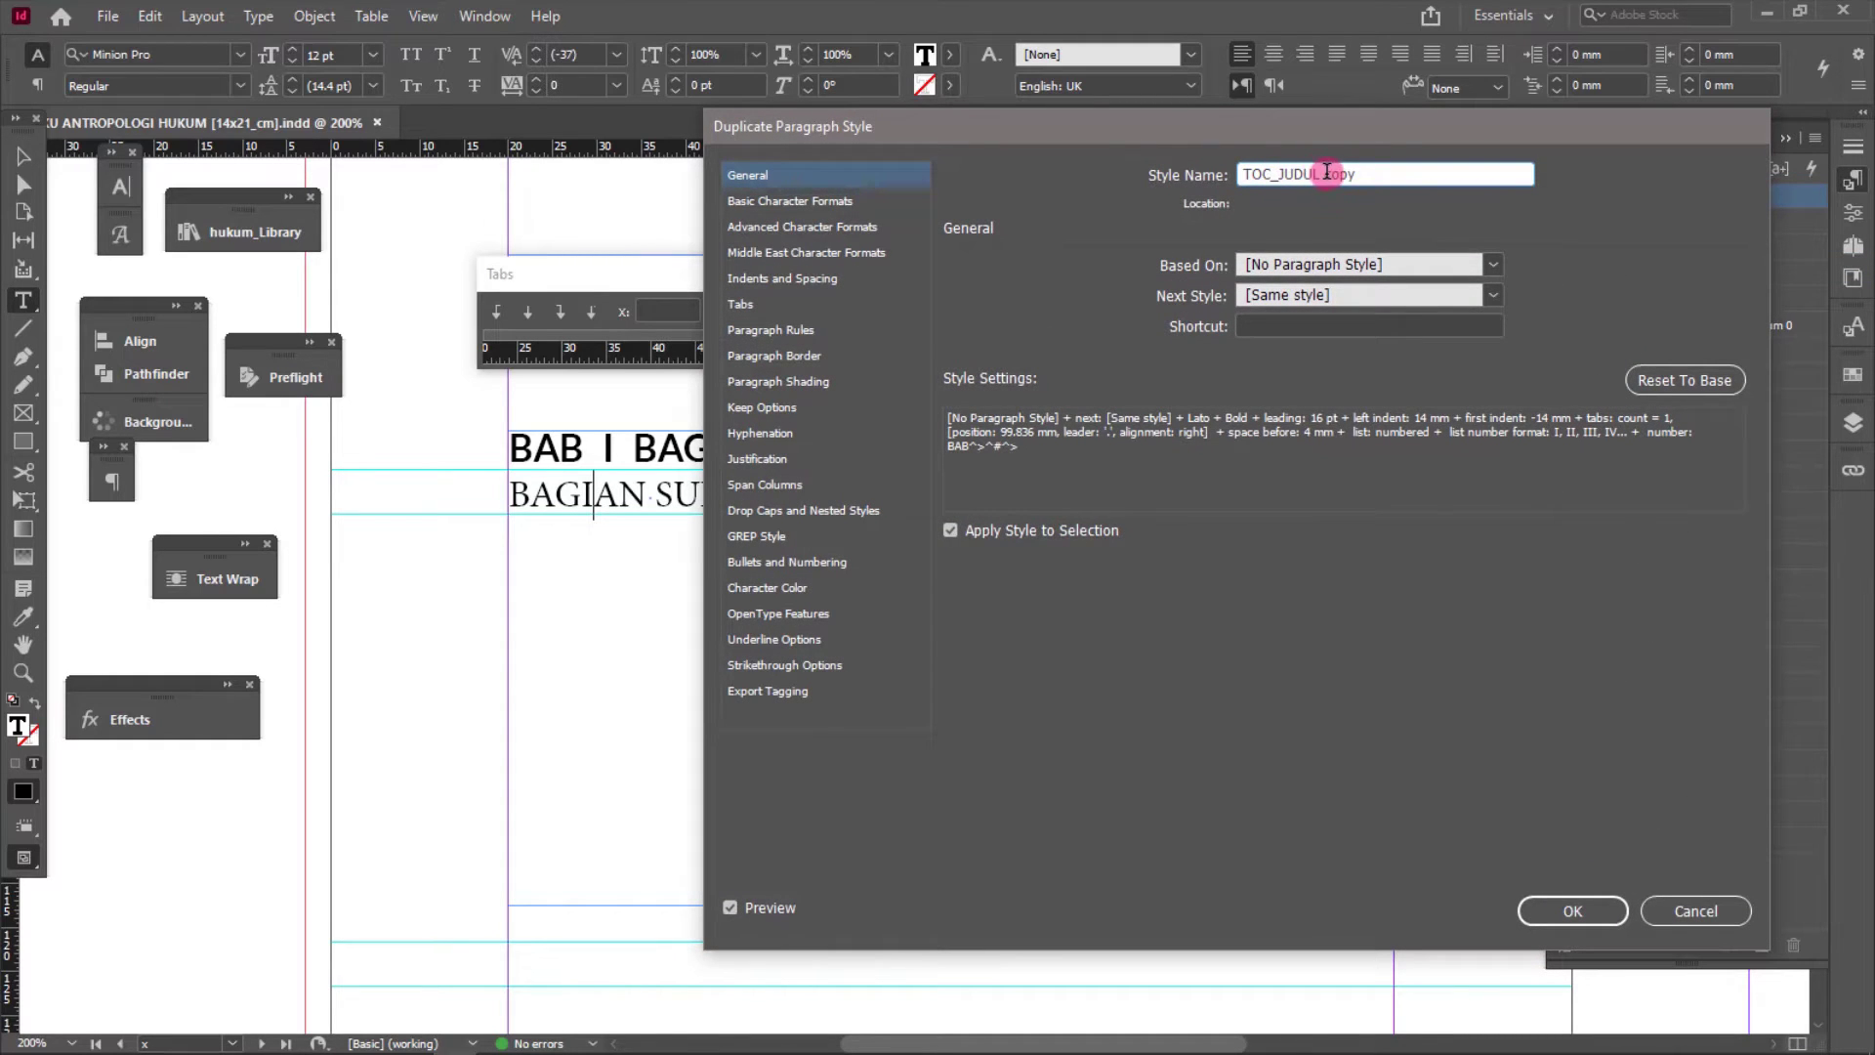
pyautogui.click(1278, 174)
pyautogui.write('SUB_')
# - Remove the automatic numbering from the TOC_SUB_JUDUL style by setting its list type to None
pyautogui.click(814, 562)
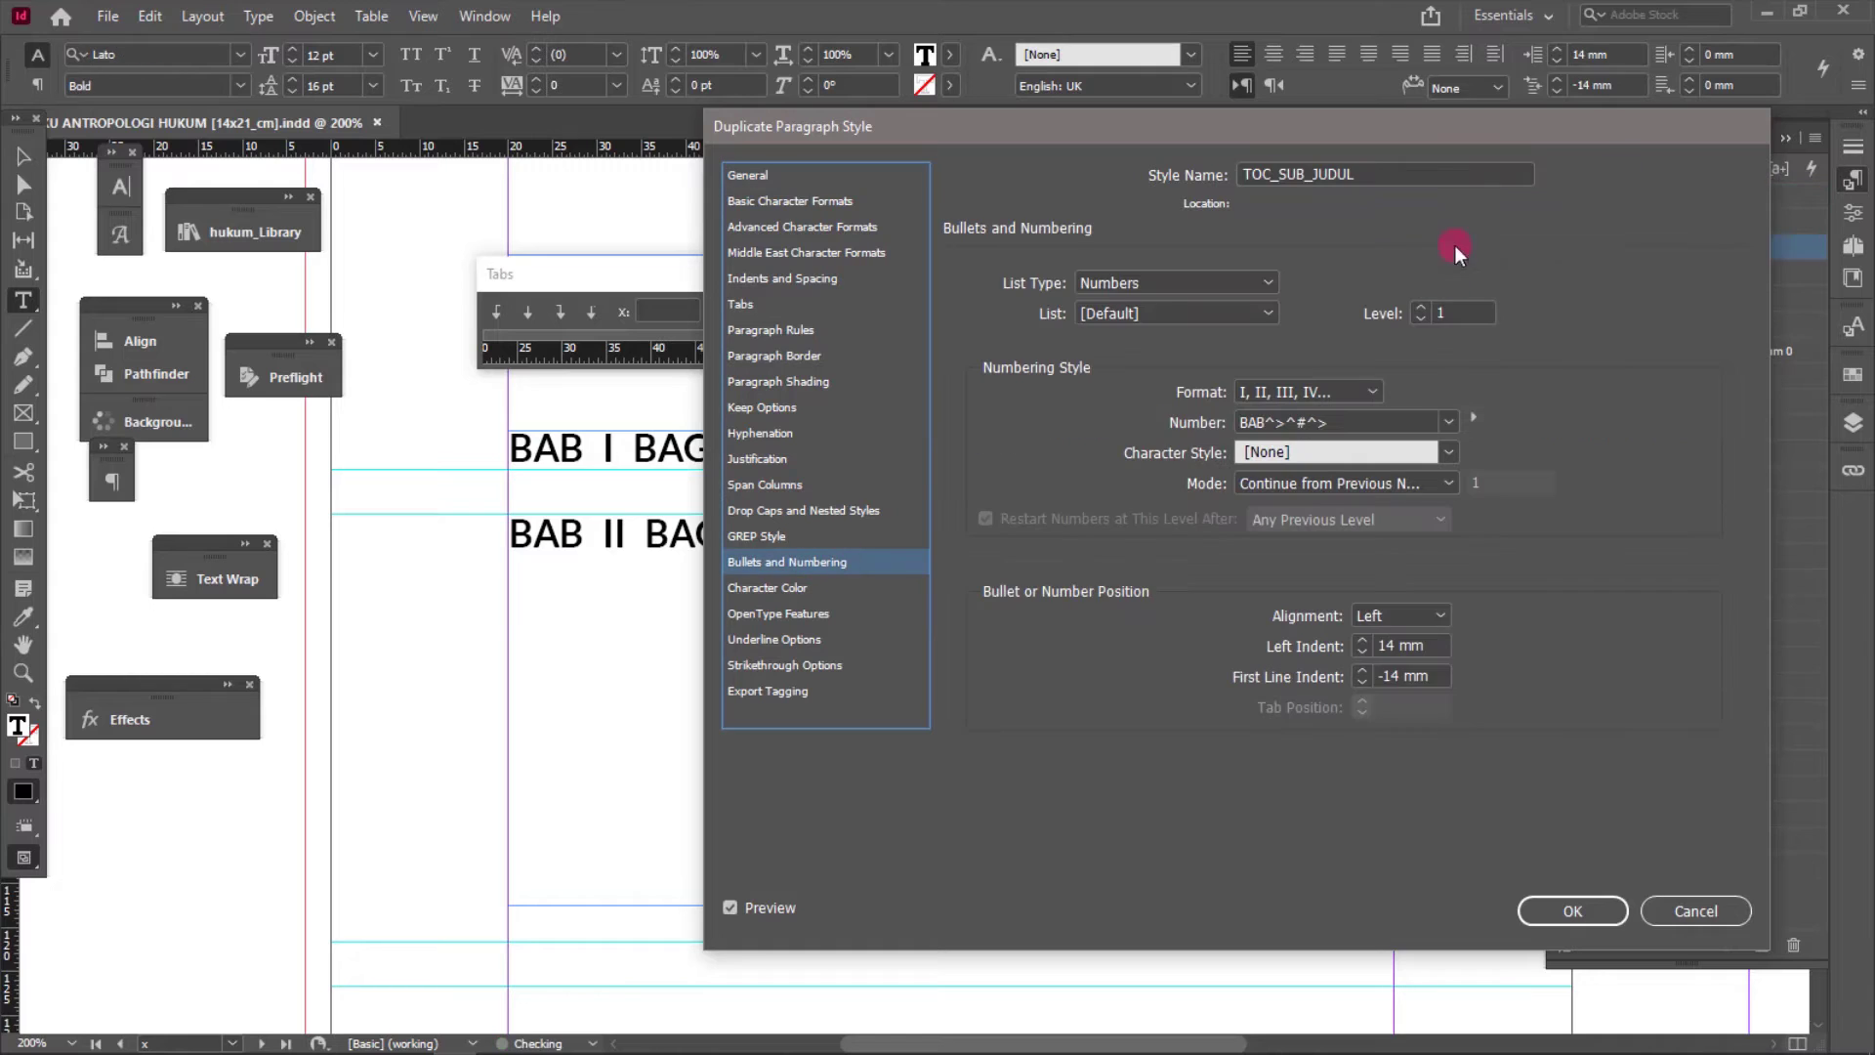
pyautogui.click(1151, 283)
pyautogui.click(1158, 309)
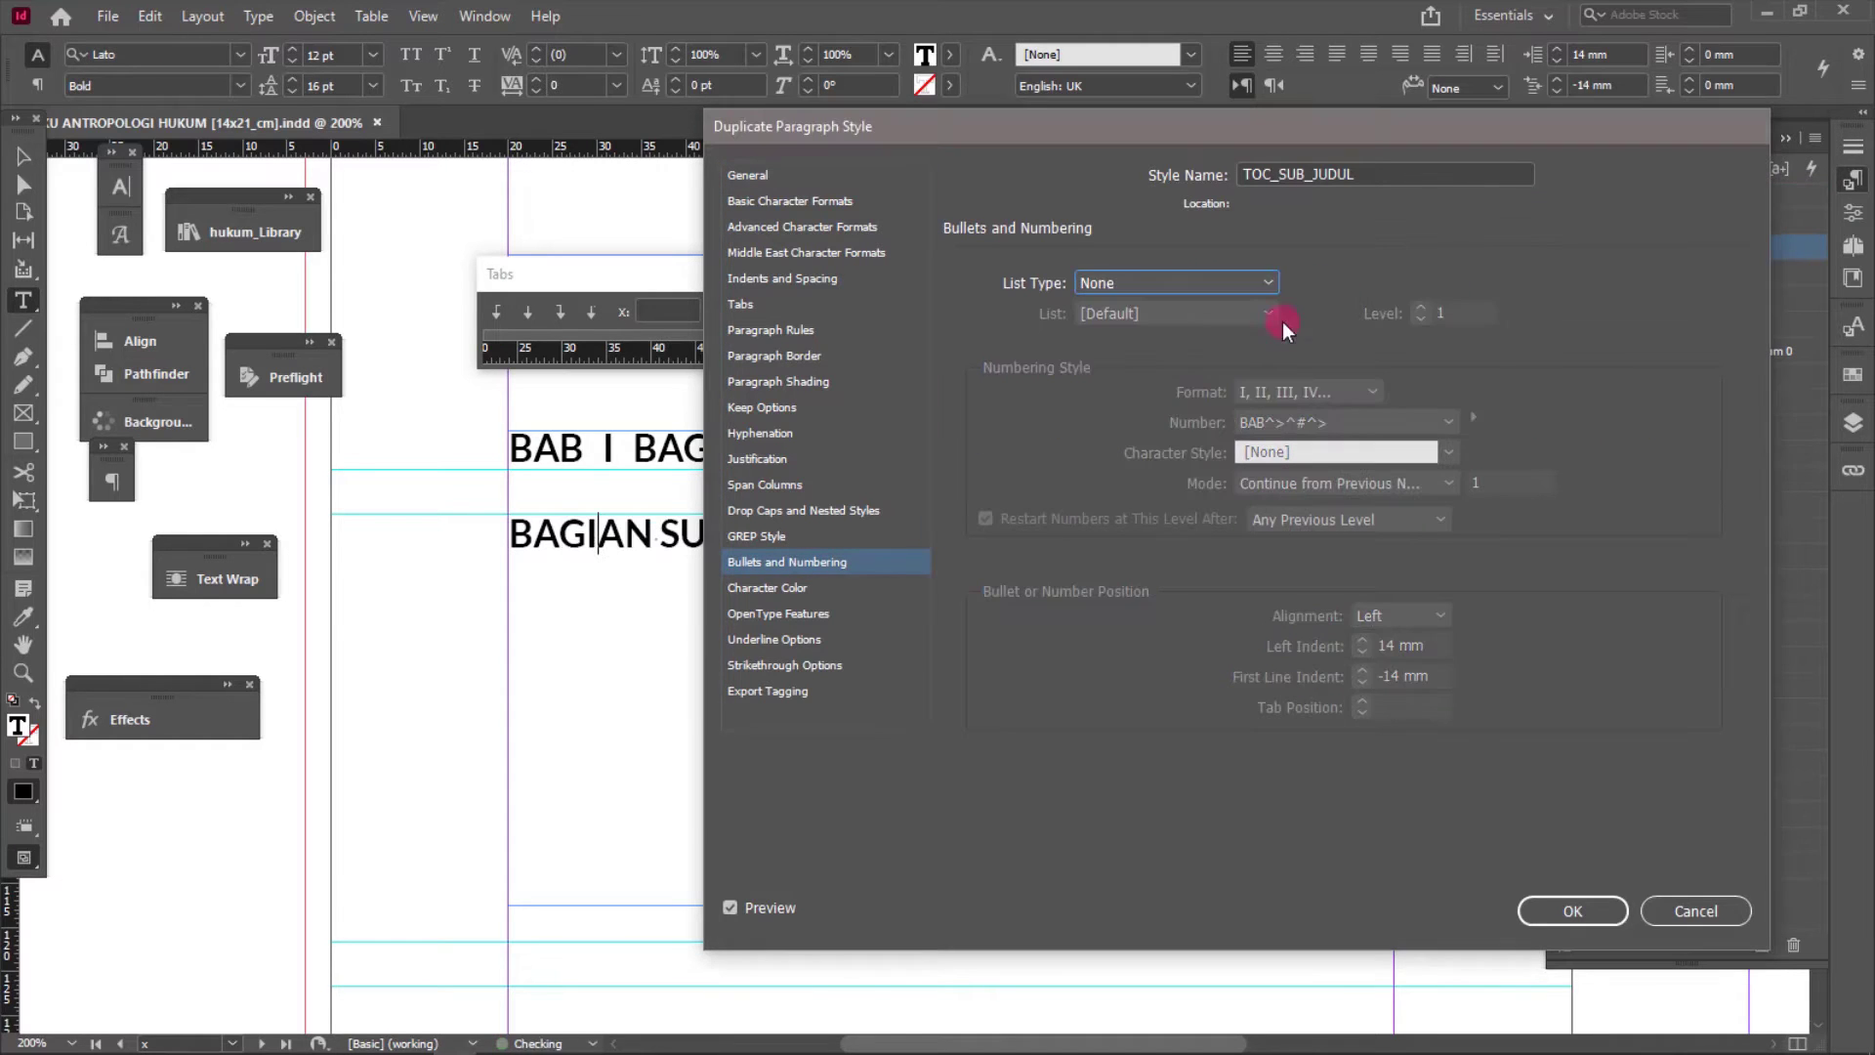
# - Set the TOC_SUB_JUDUL character format to Regular, 10 pt size and 14 pt leading, with ligatures off
pyautogui.click(800, 202)
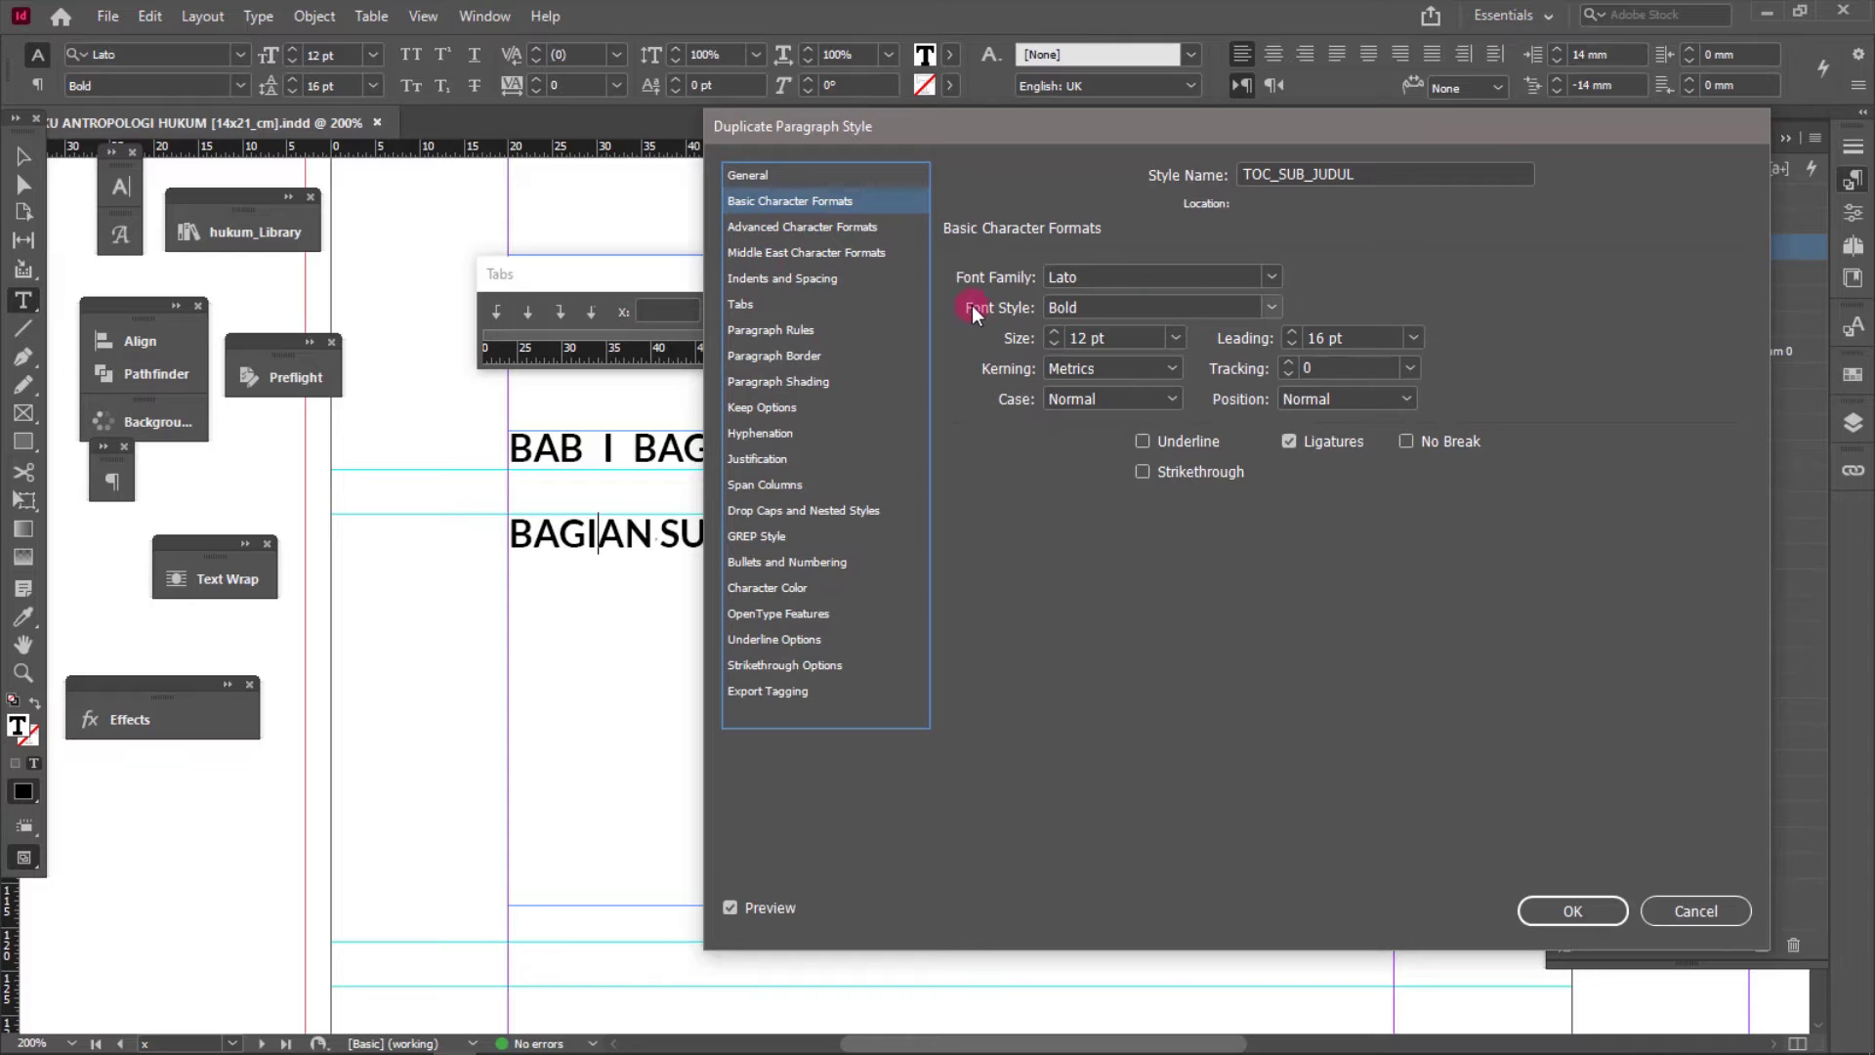
pyautogui.click(1271, 308)
pyautogui.click(1134, 430)
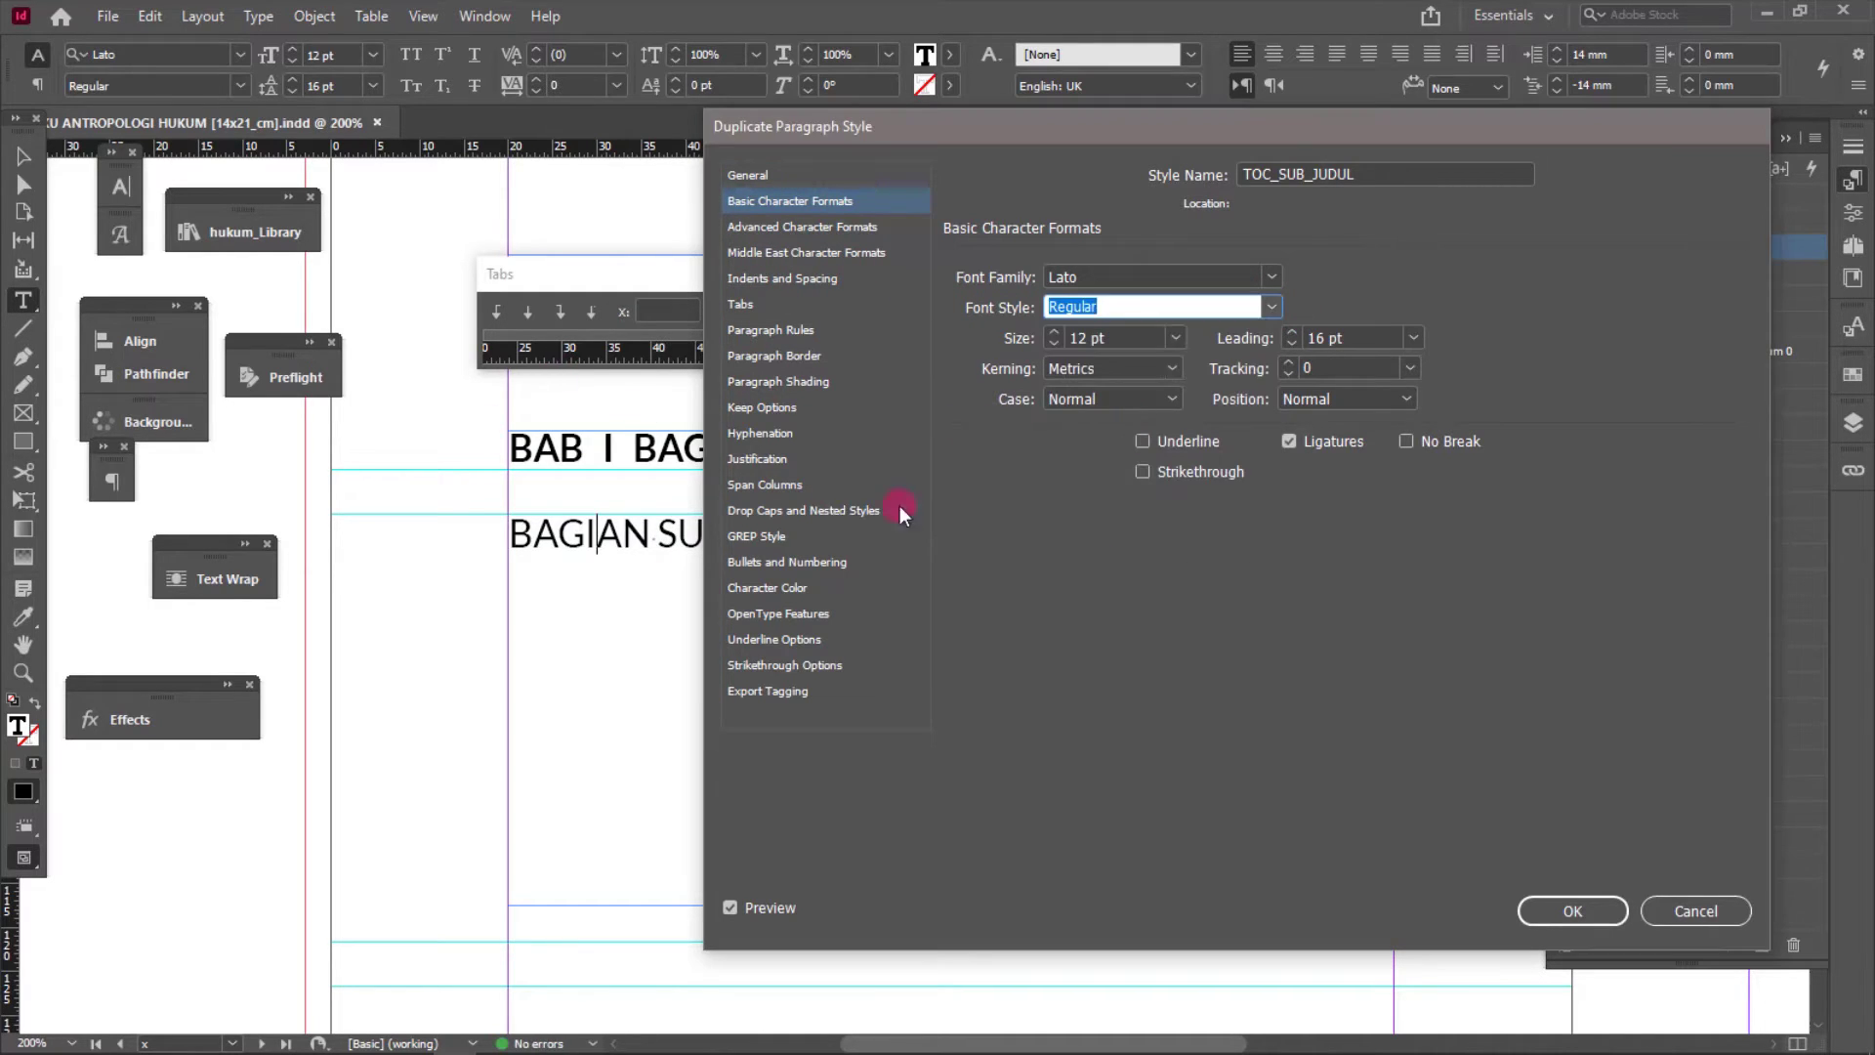
pyautogui.click(1125, 338)
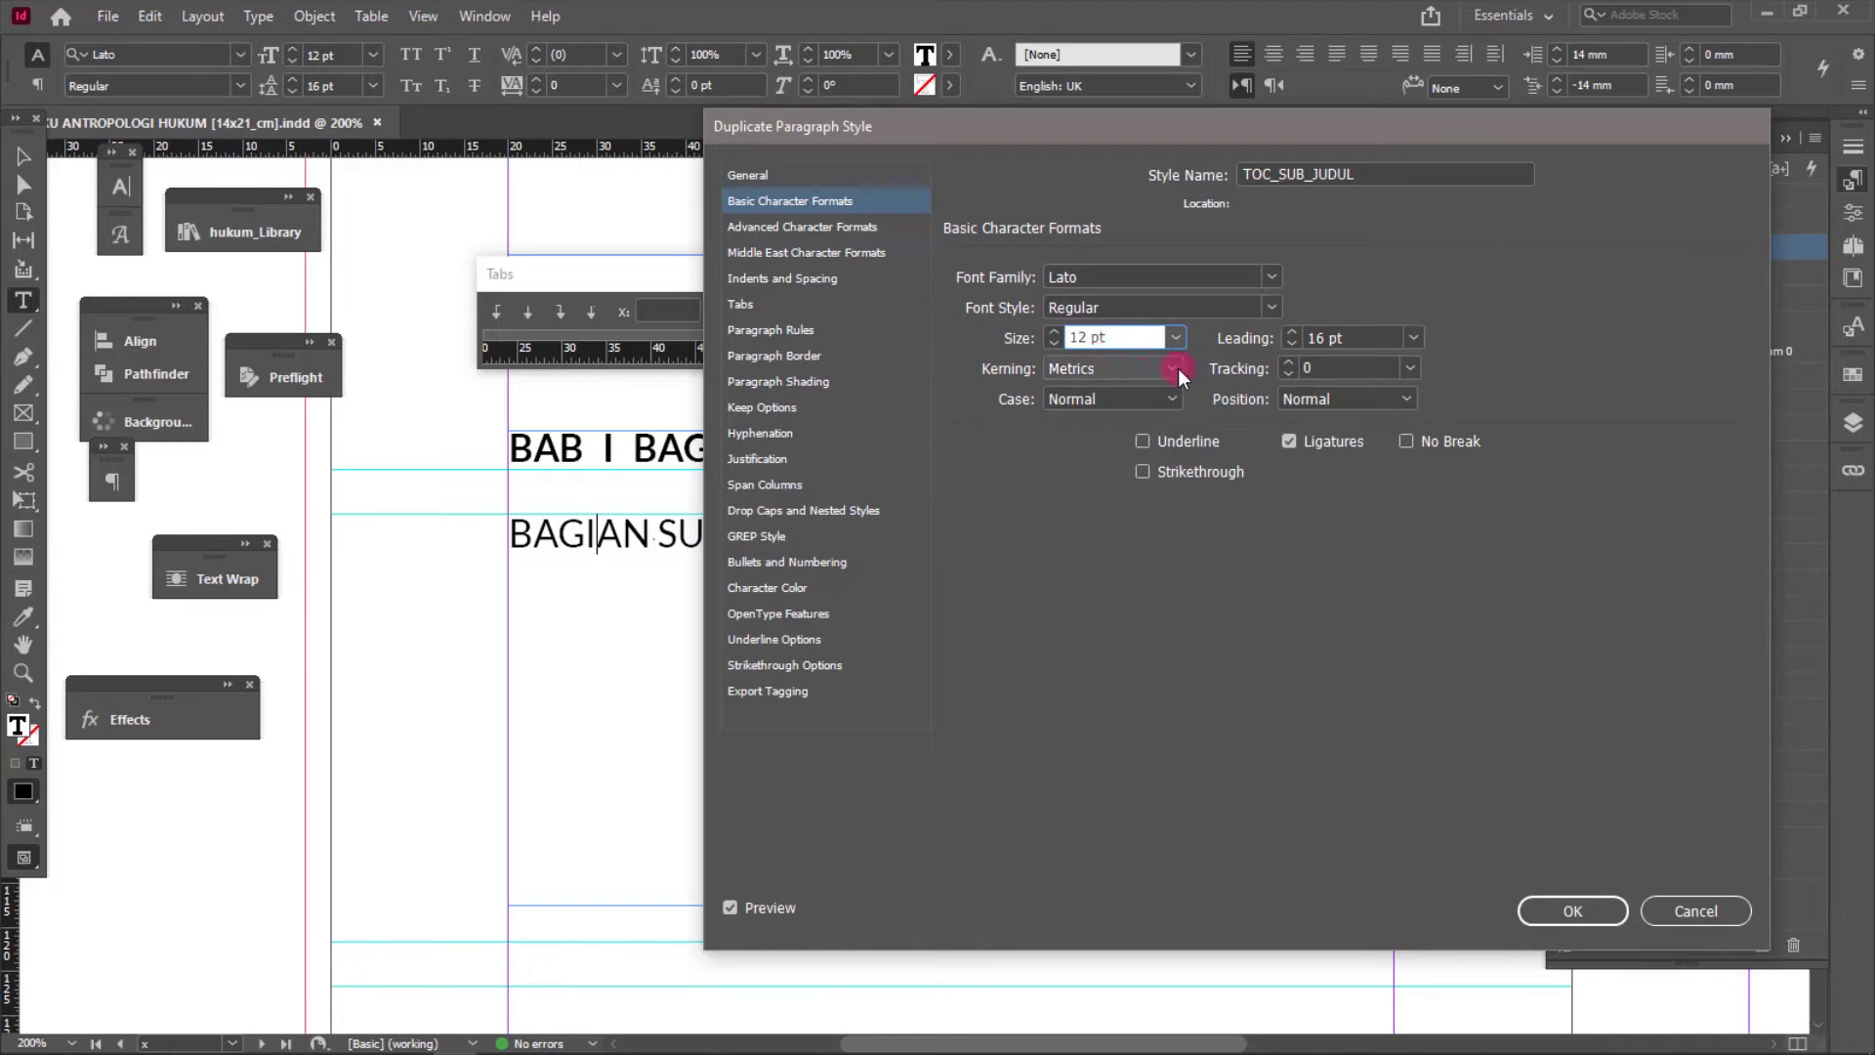
pyautogui.click(1176, 336)
pyautogui.click(1116, 442)
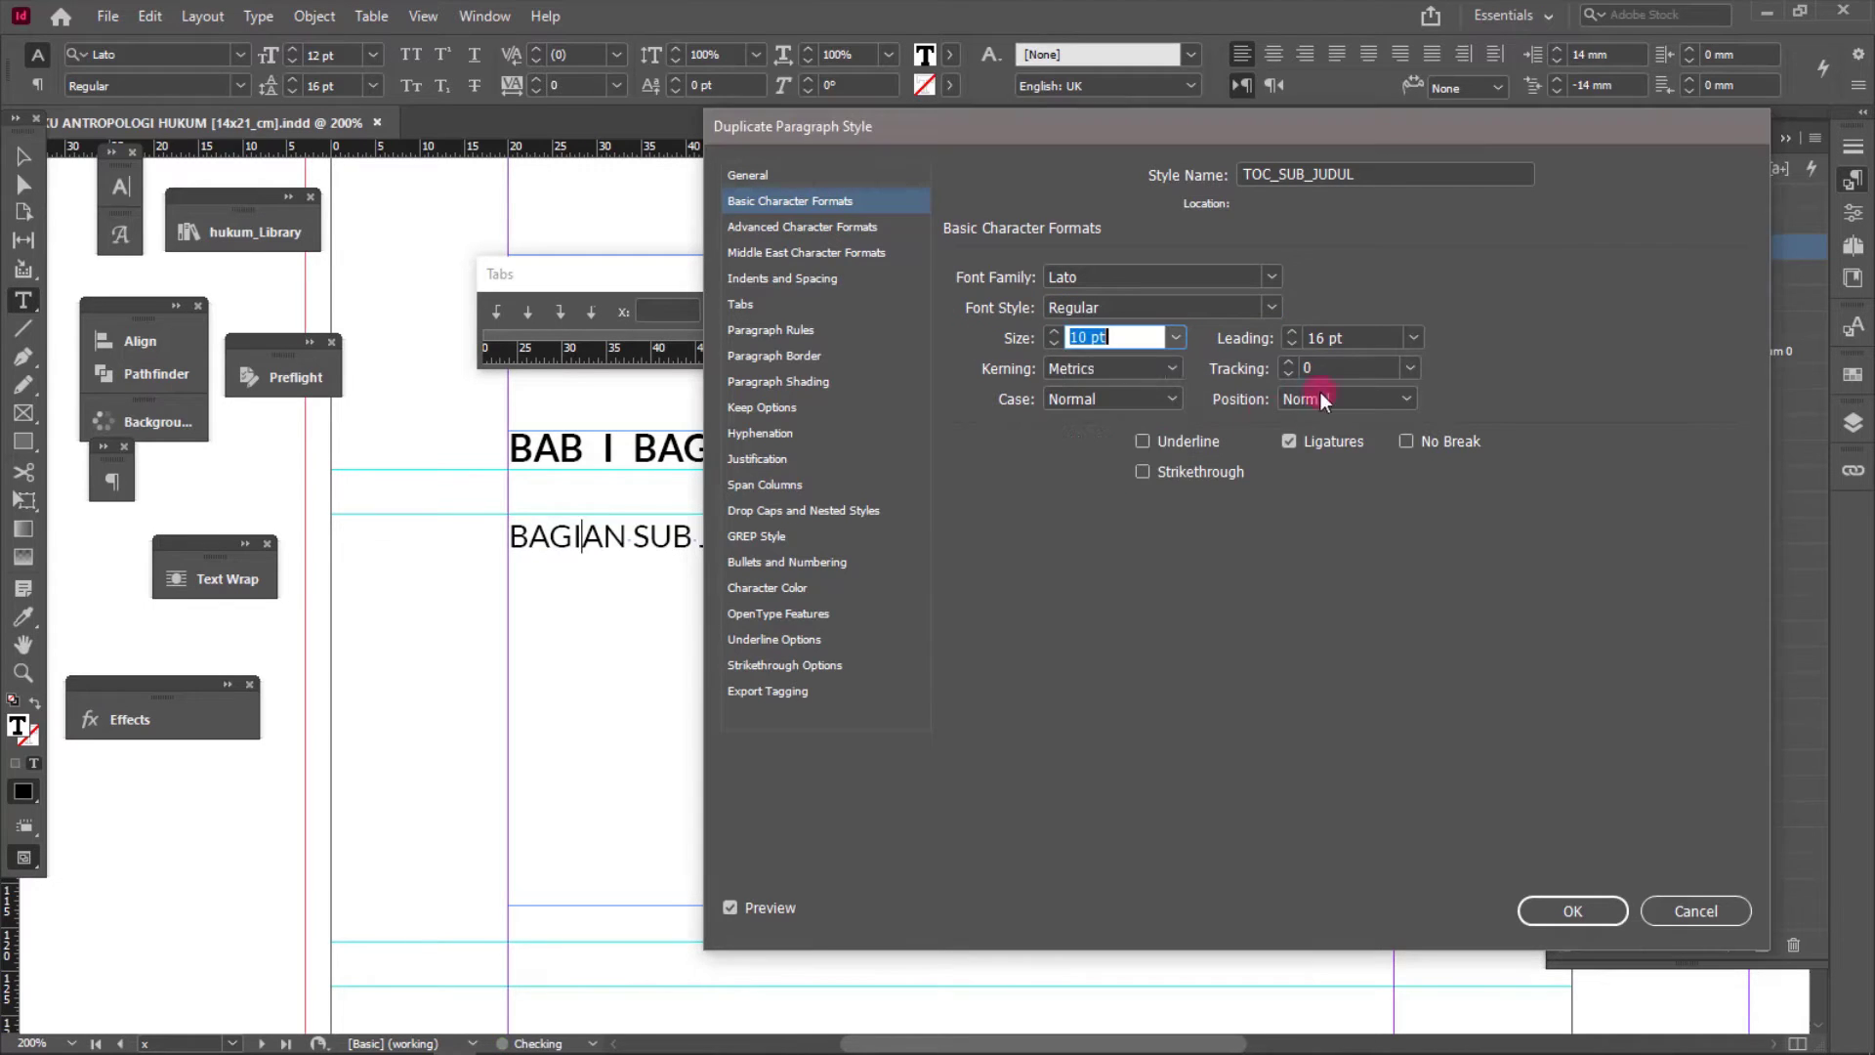
pyautogui.tripleClick(1357, 338)
pyautogui.write('14')
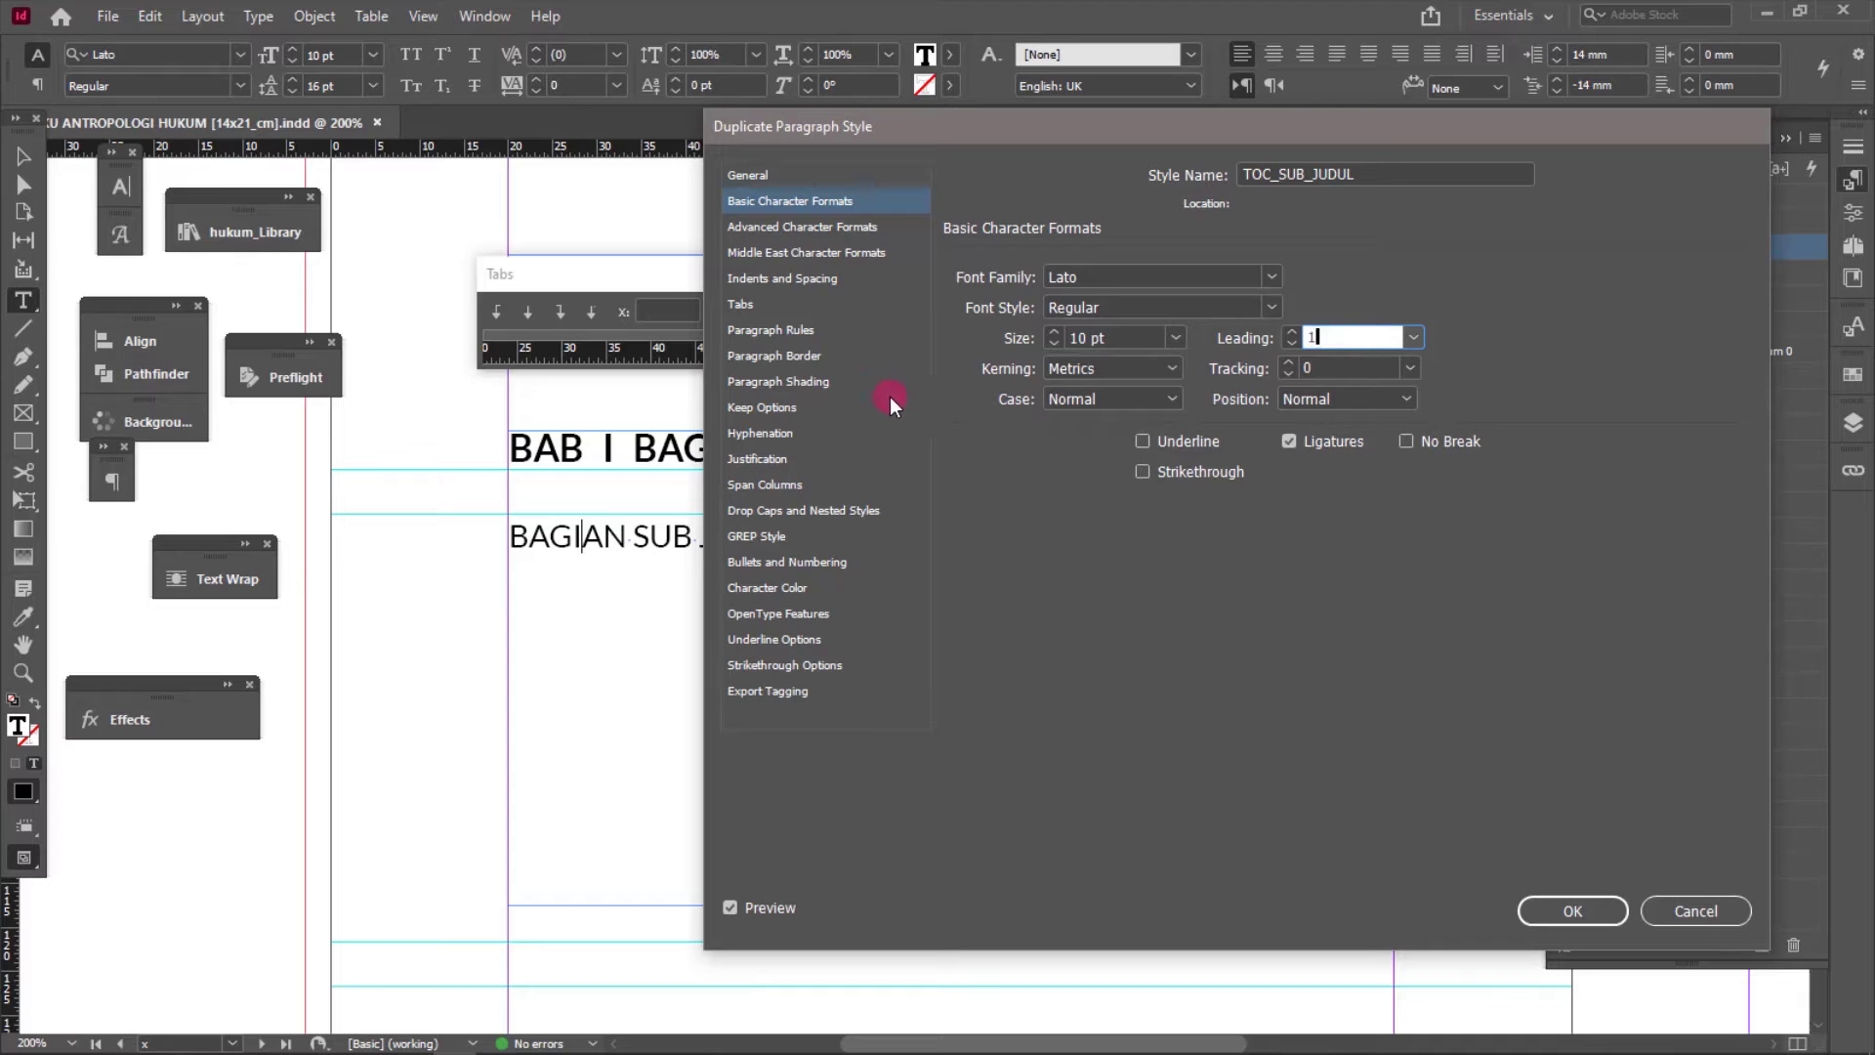
pyautogui.press('Tab')
pyautogui.click(1330, 445)
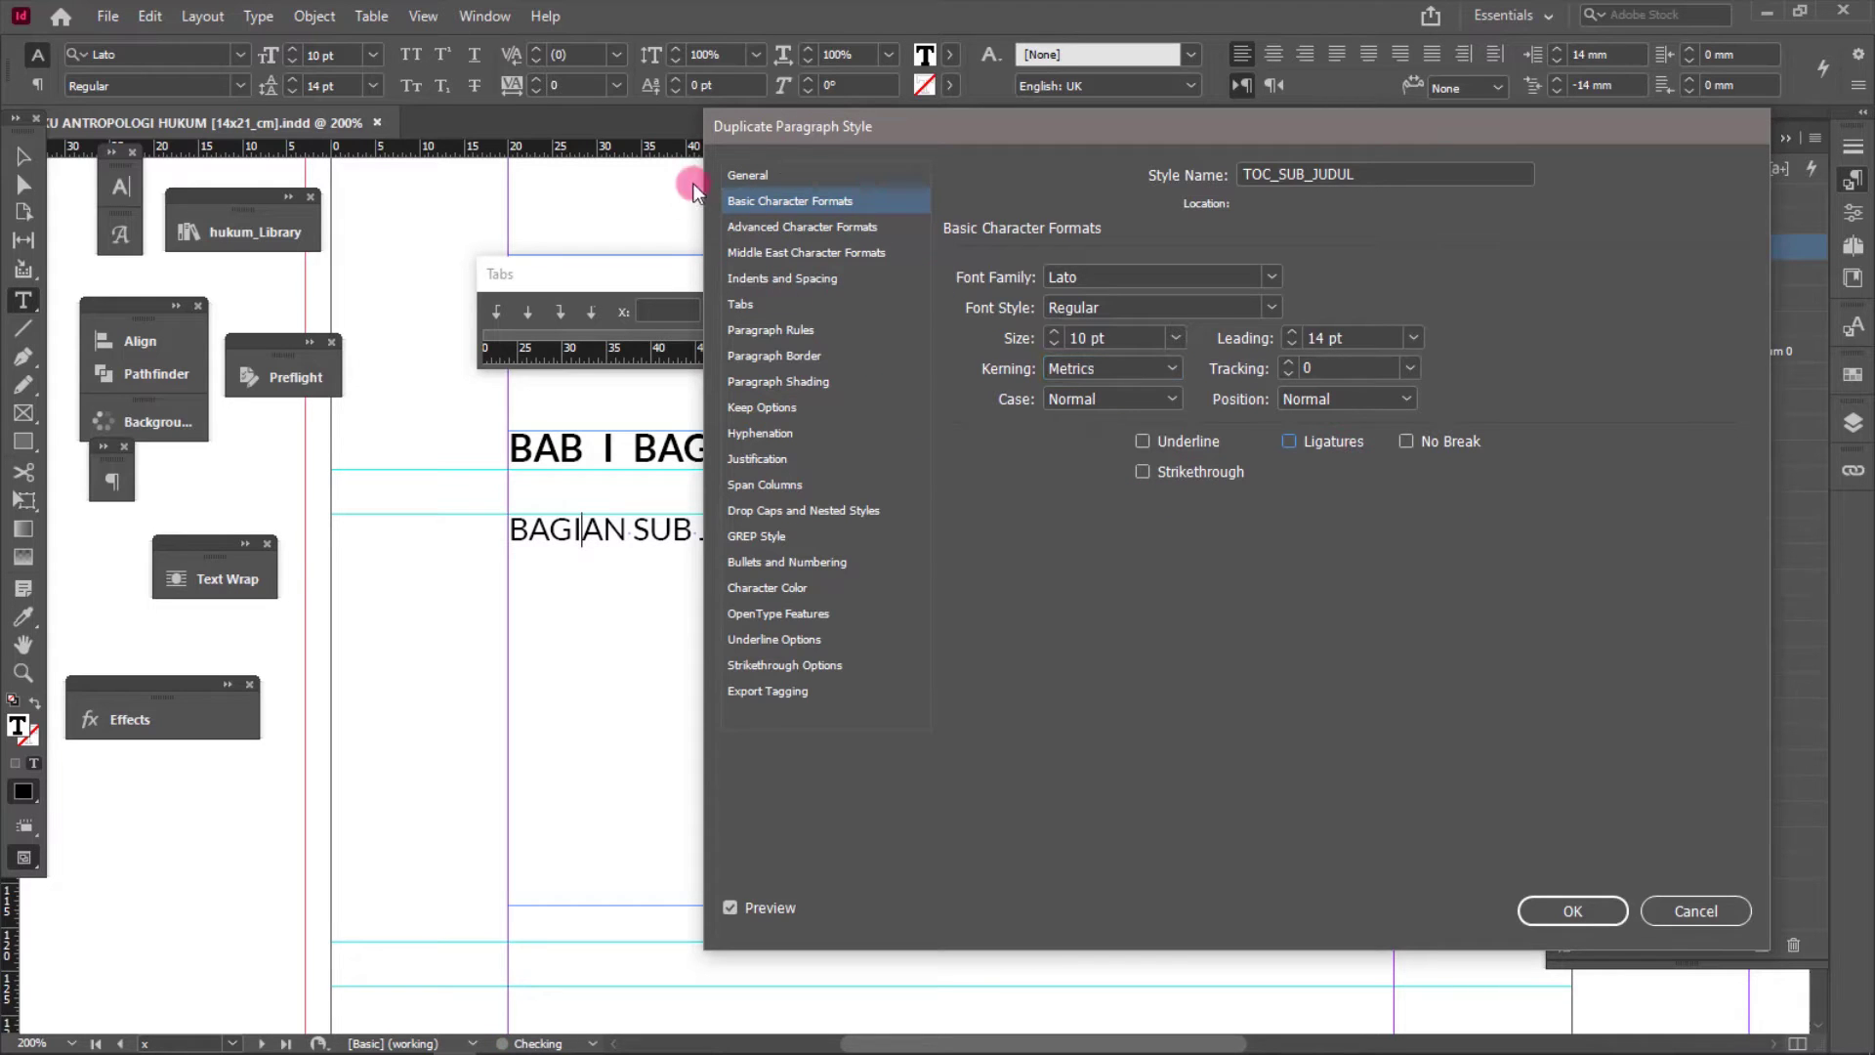
# - Set the space before TOC_SUB_JUDUL paragraphs to 0 mm
pyautogui.click(819, 281)
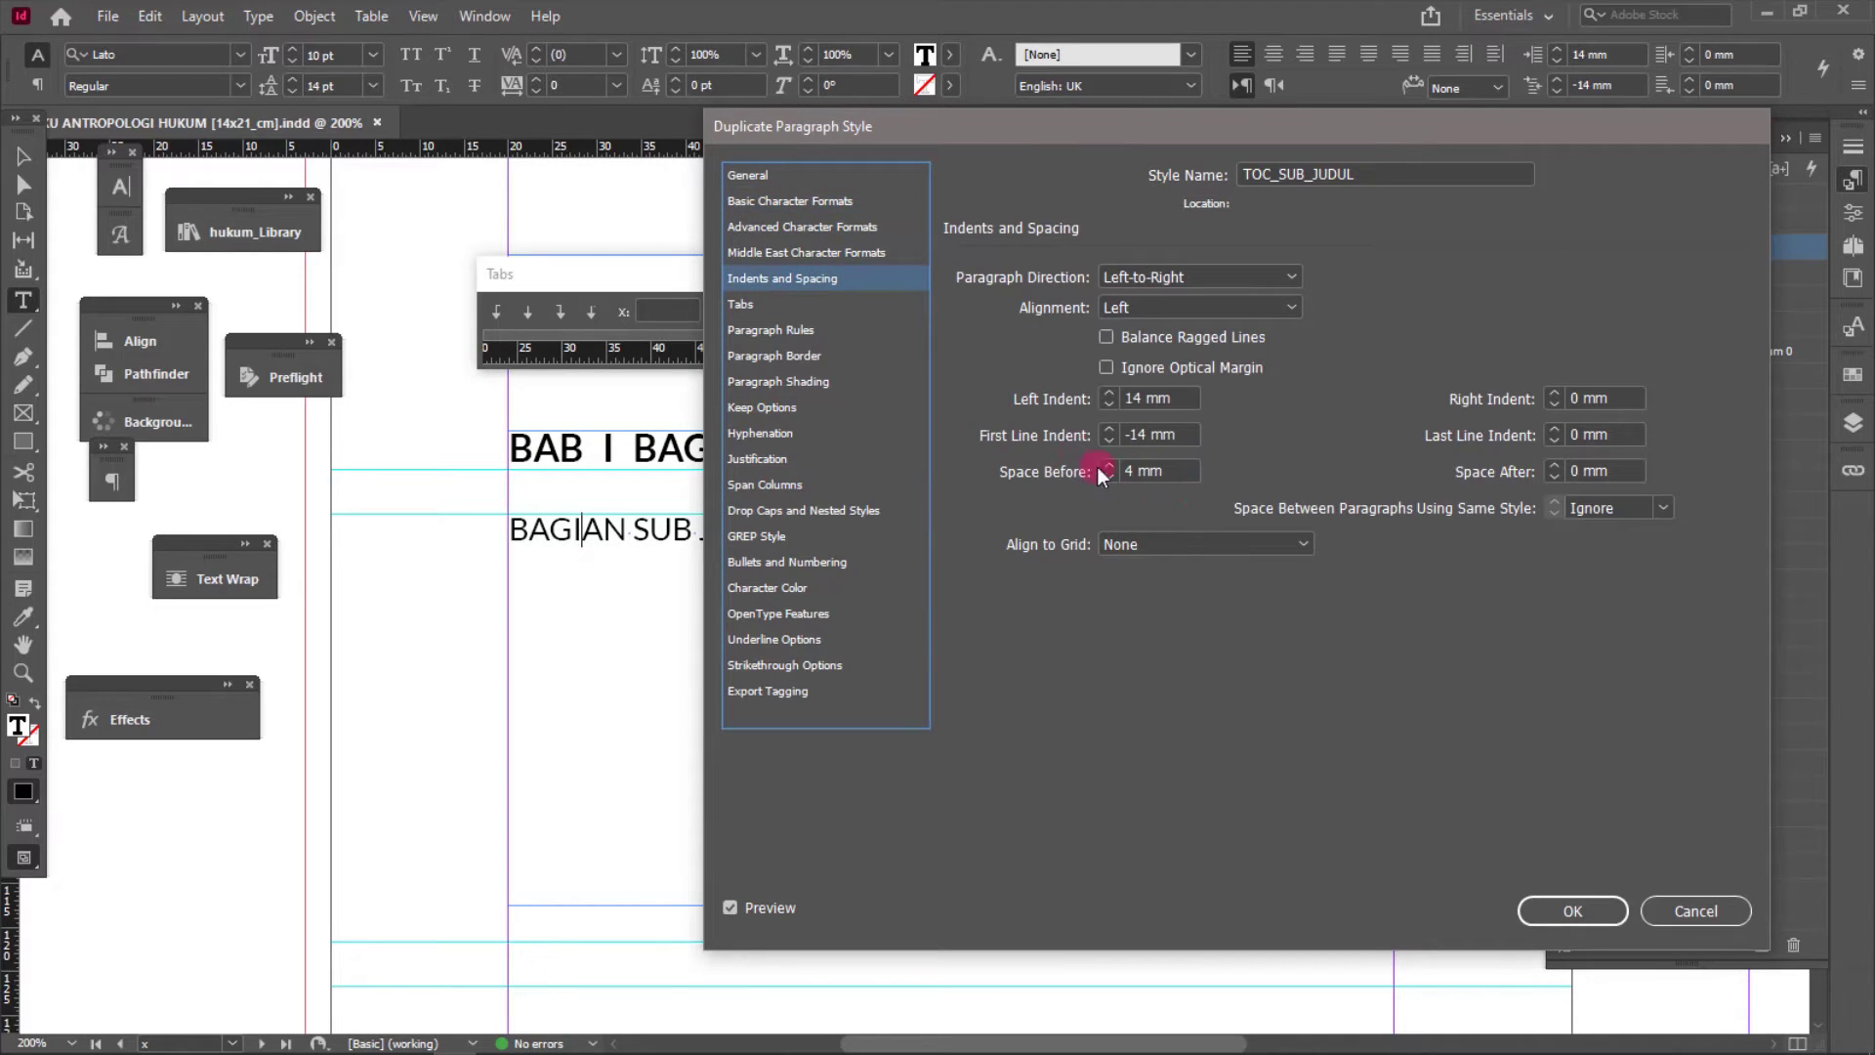
pyautogui.doubleClick(1133, 471)
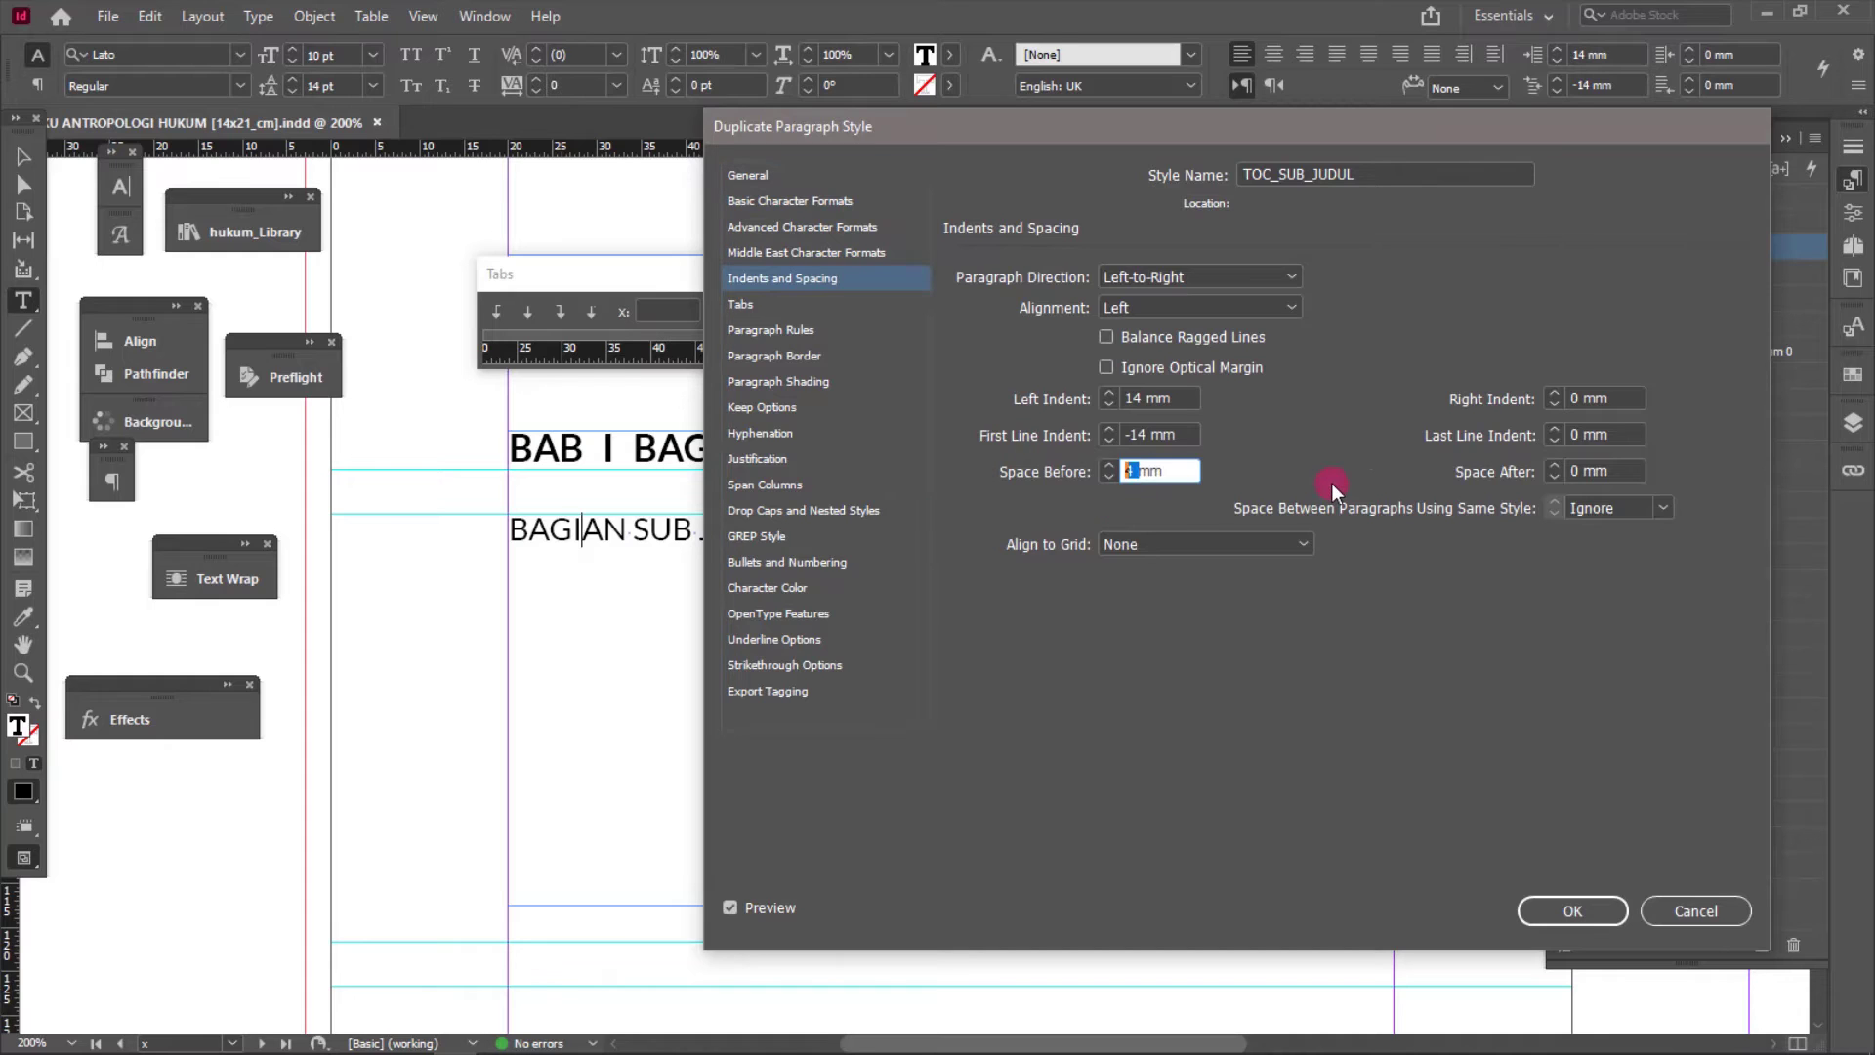
pyautogui.write('0')
pyautogui.press('Tab')
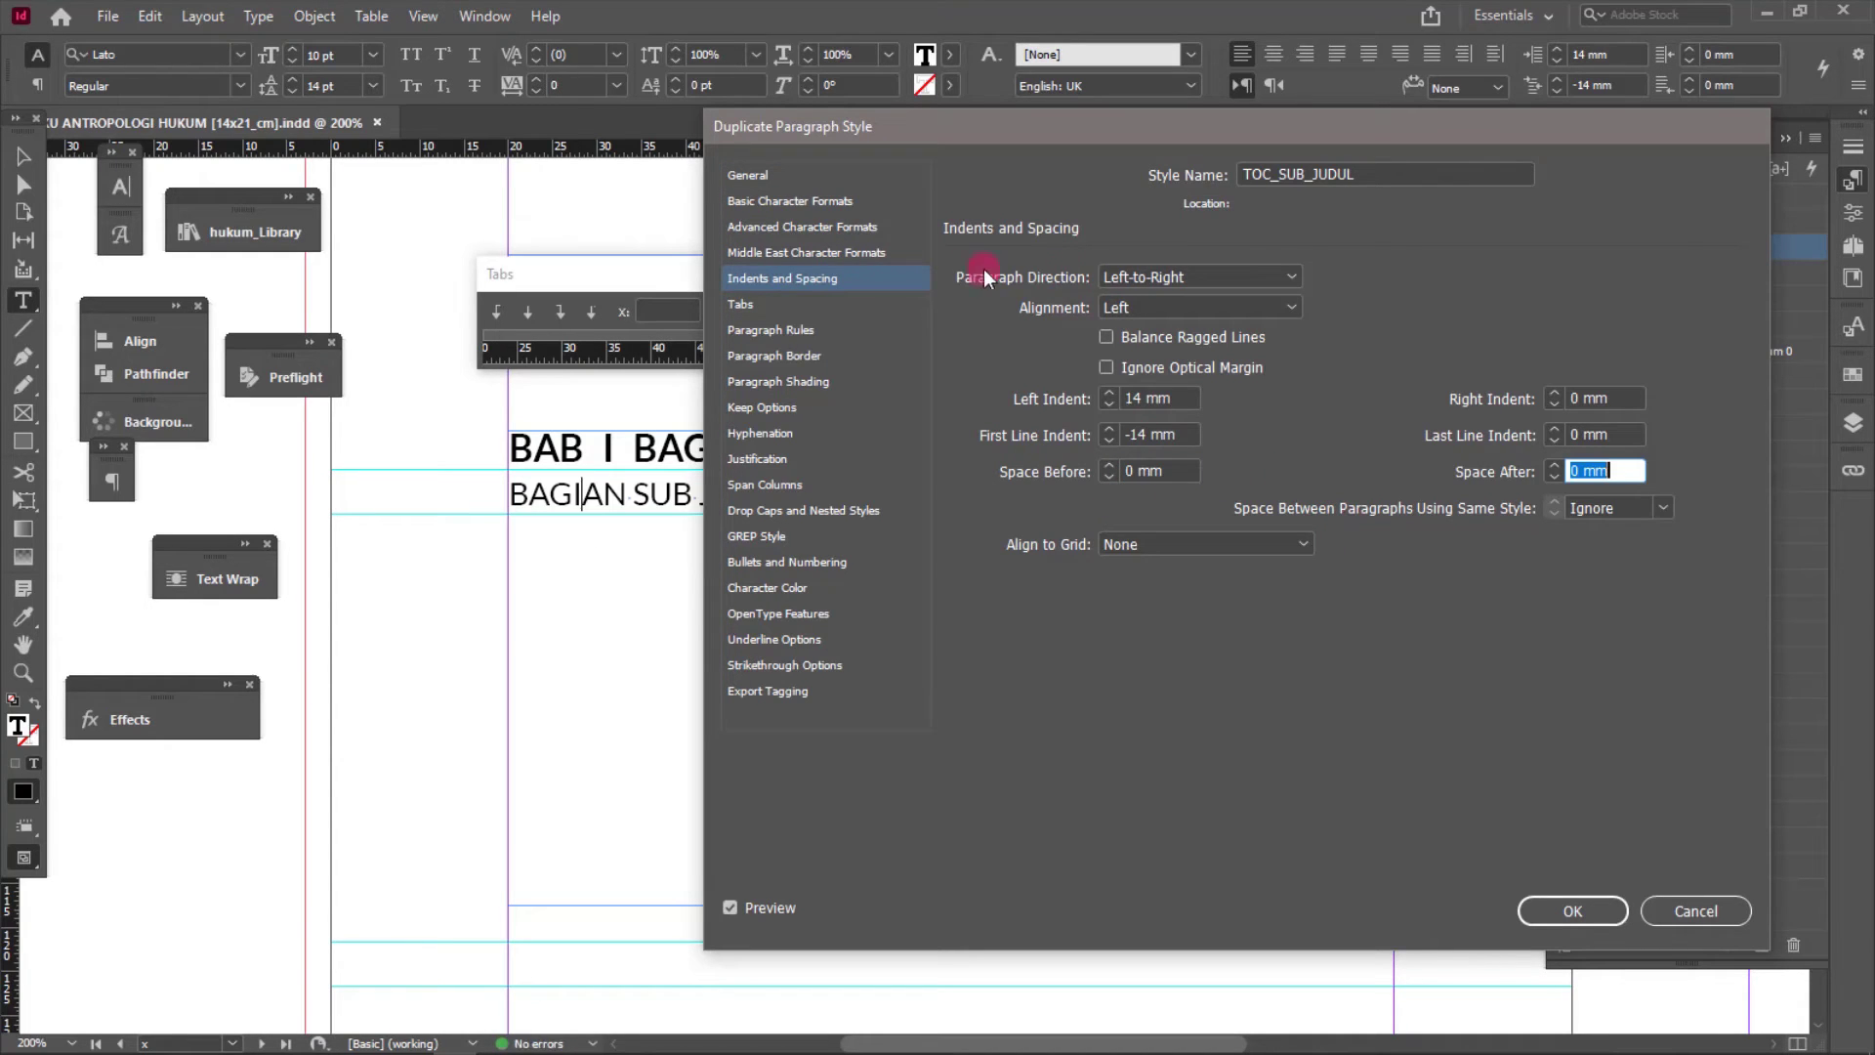
# - Give the TOC_SUB_JUDUL style a left indent of 21 mm and a first line indent of -7 mm
pyautogui.doubleClick(1133, 398)
pyautogui.write('21mm')
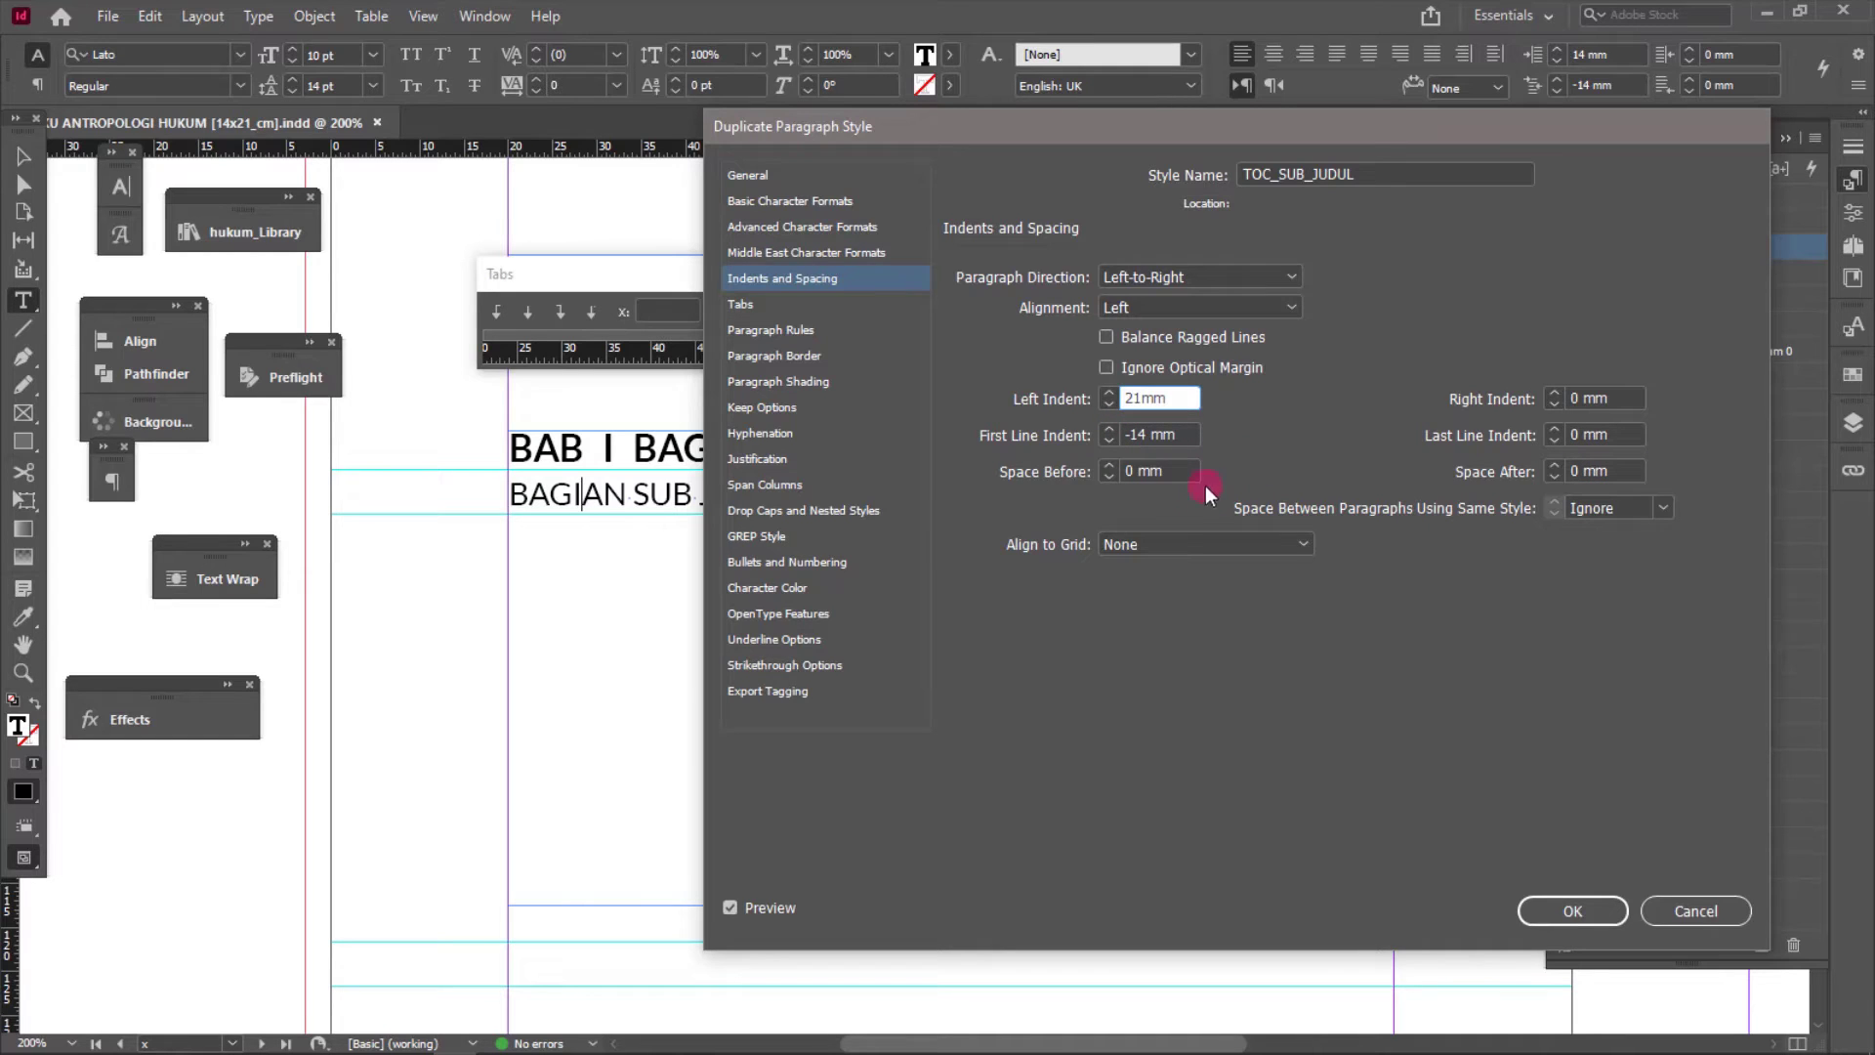
pyautogui.press('Tab')
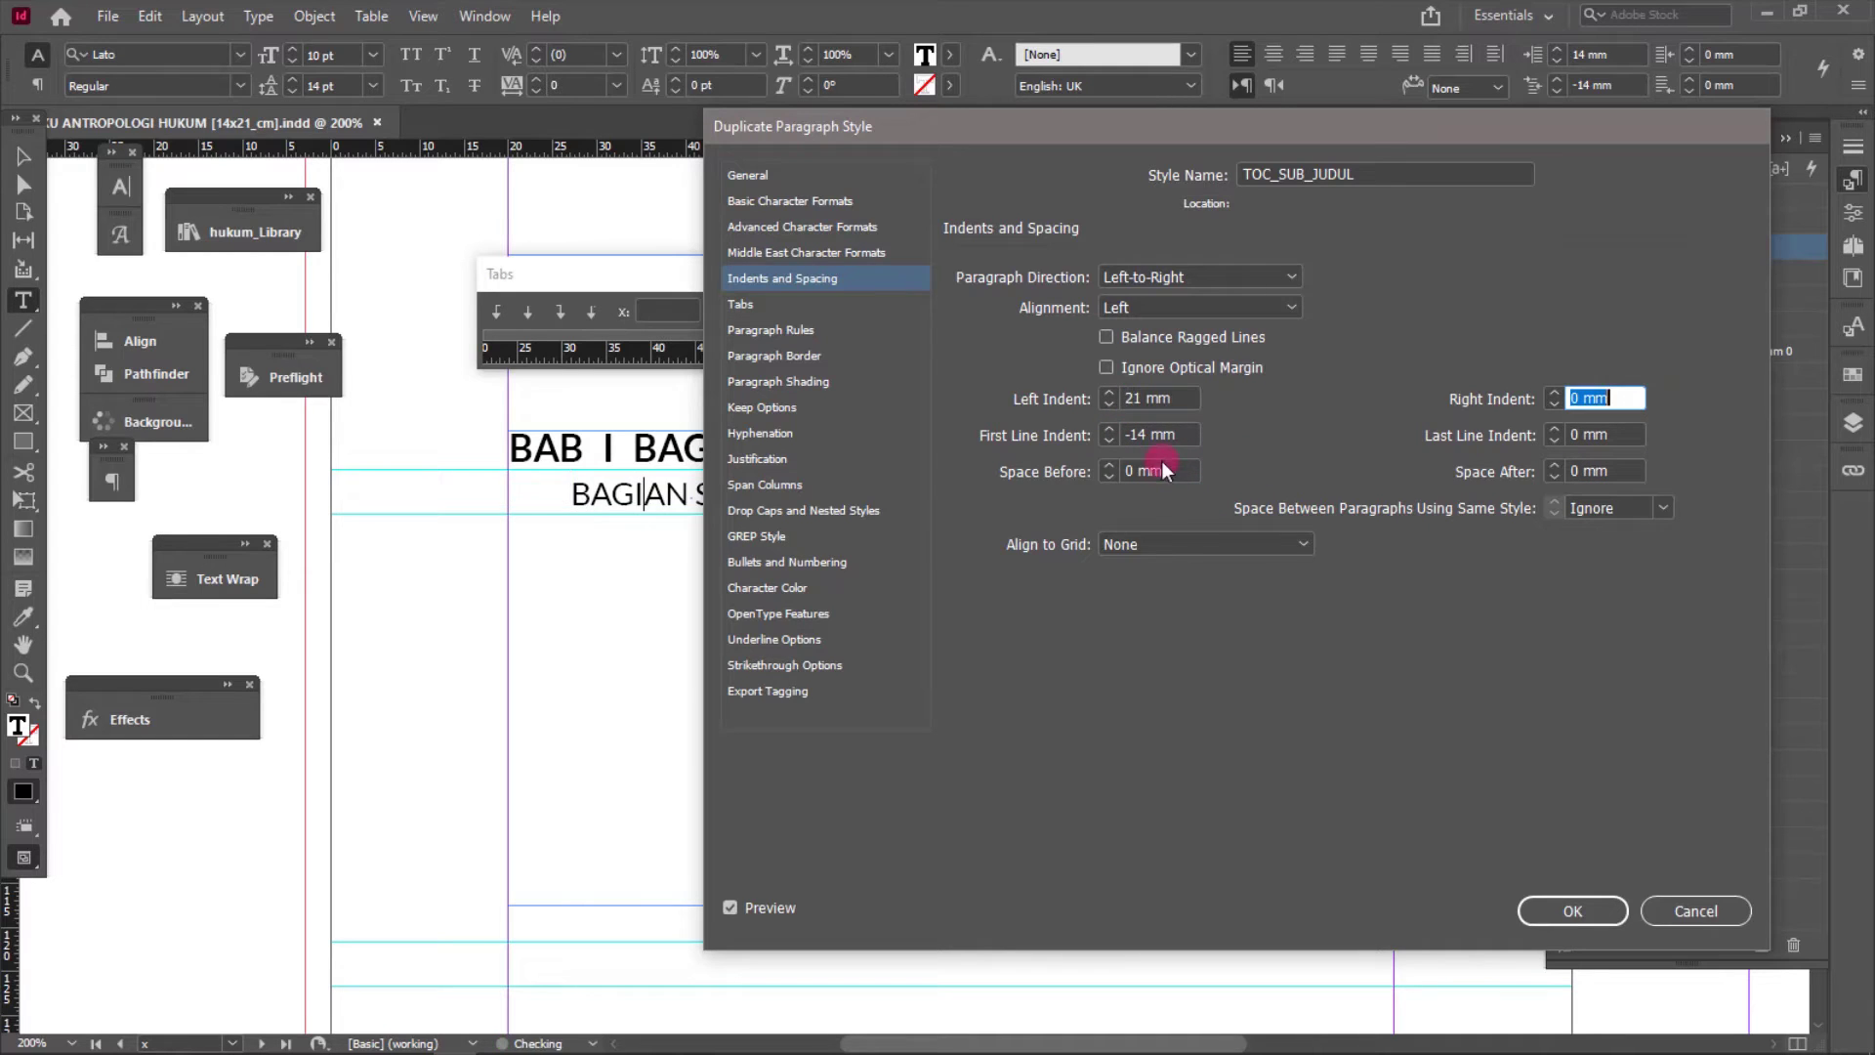
pyautogui.doubleClick(1142, 434)
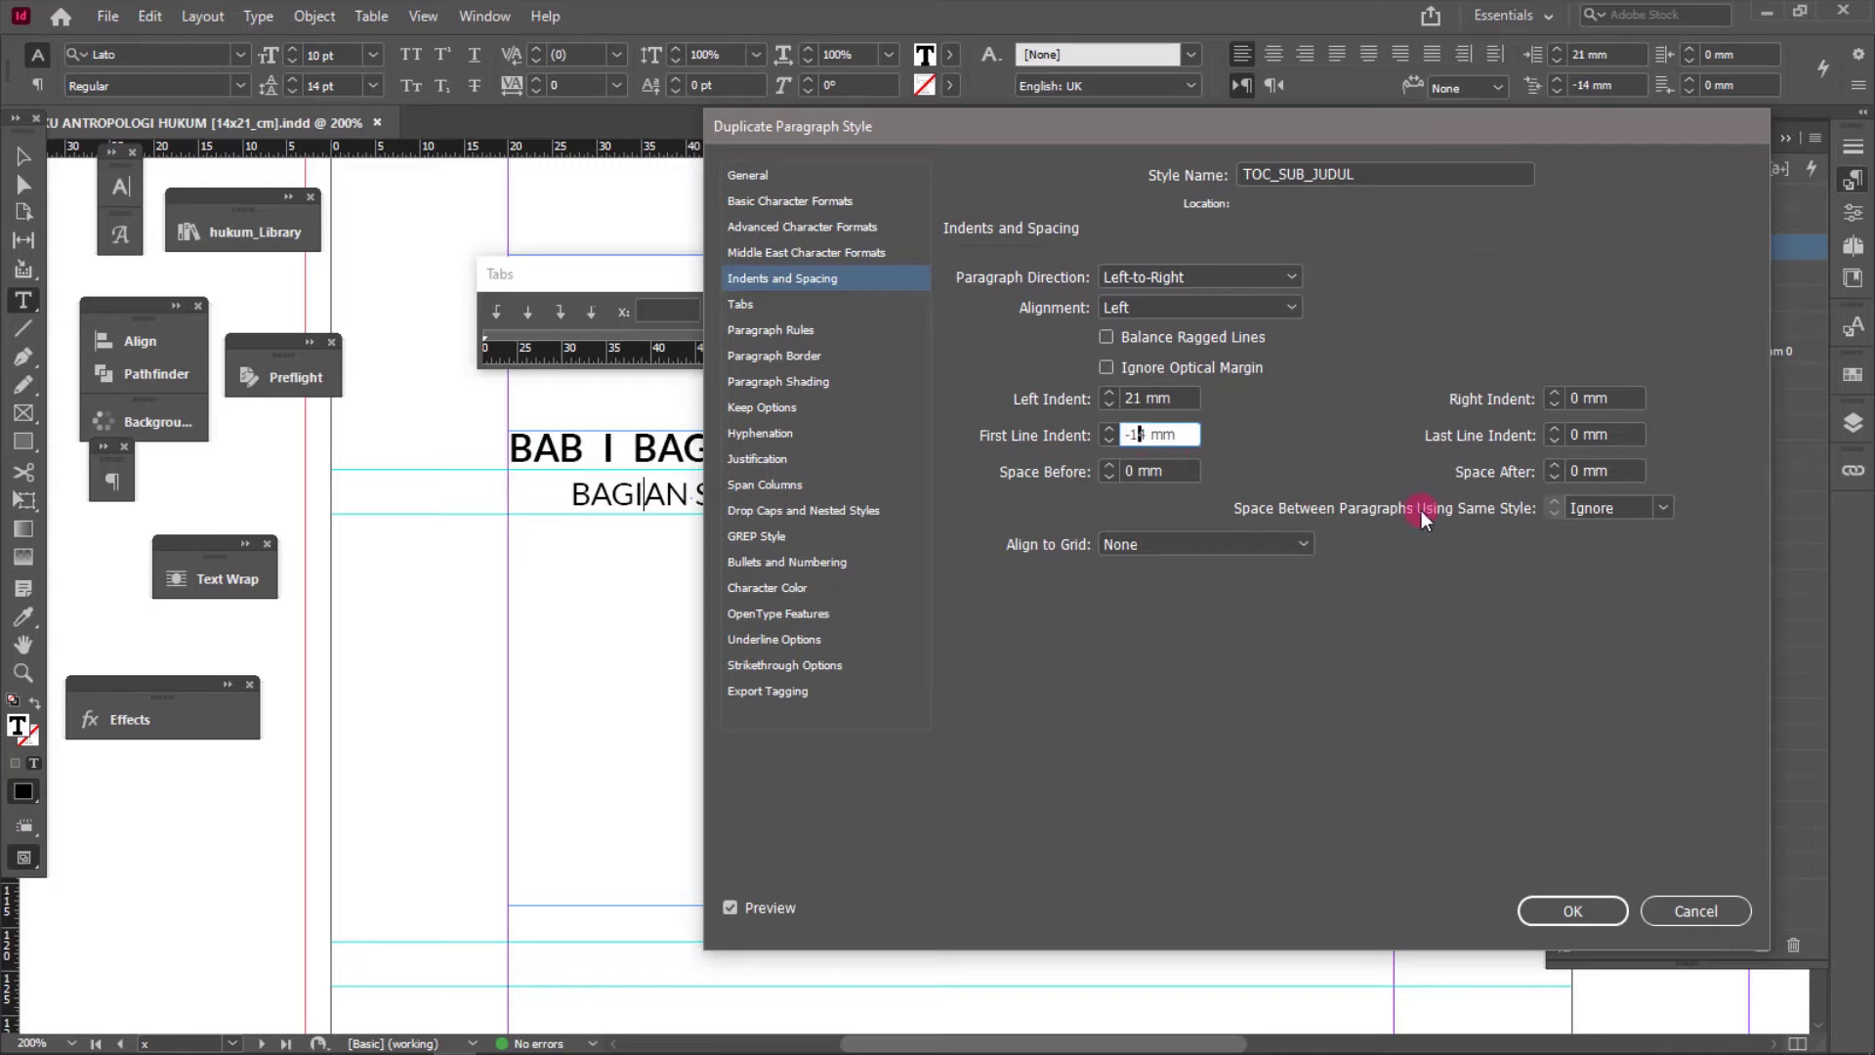
pyautogui.press('BackSpace')
pyautogui.write('7')
pyautogui.press('Tab')
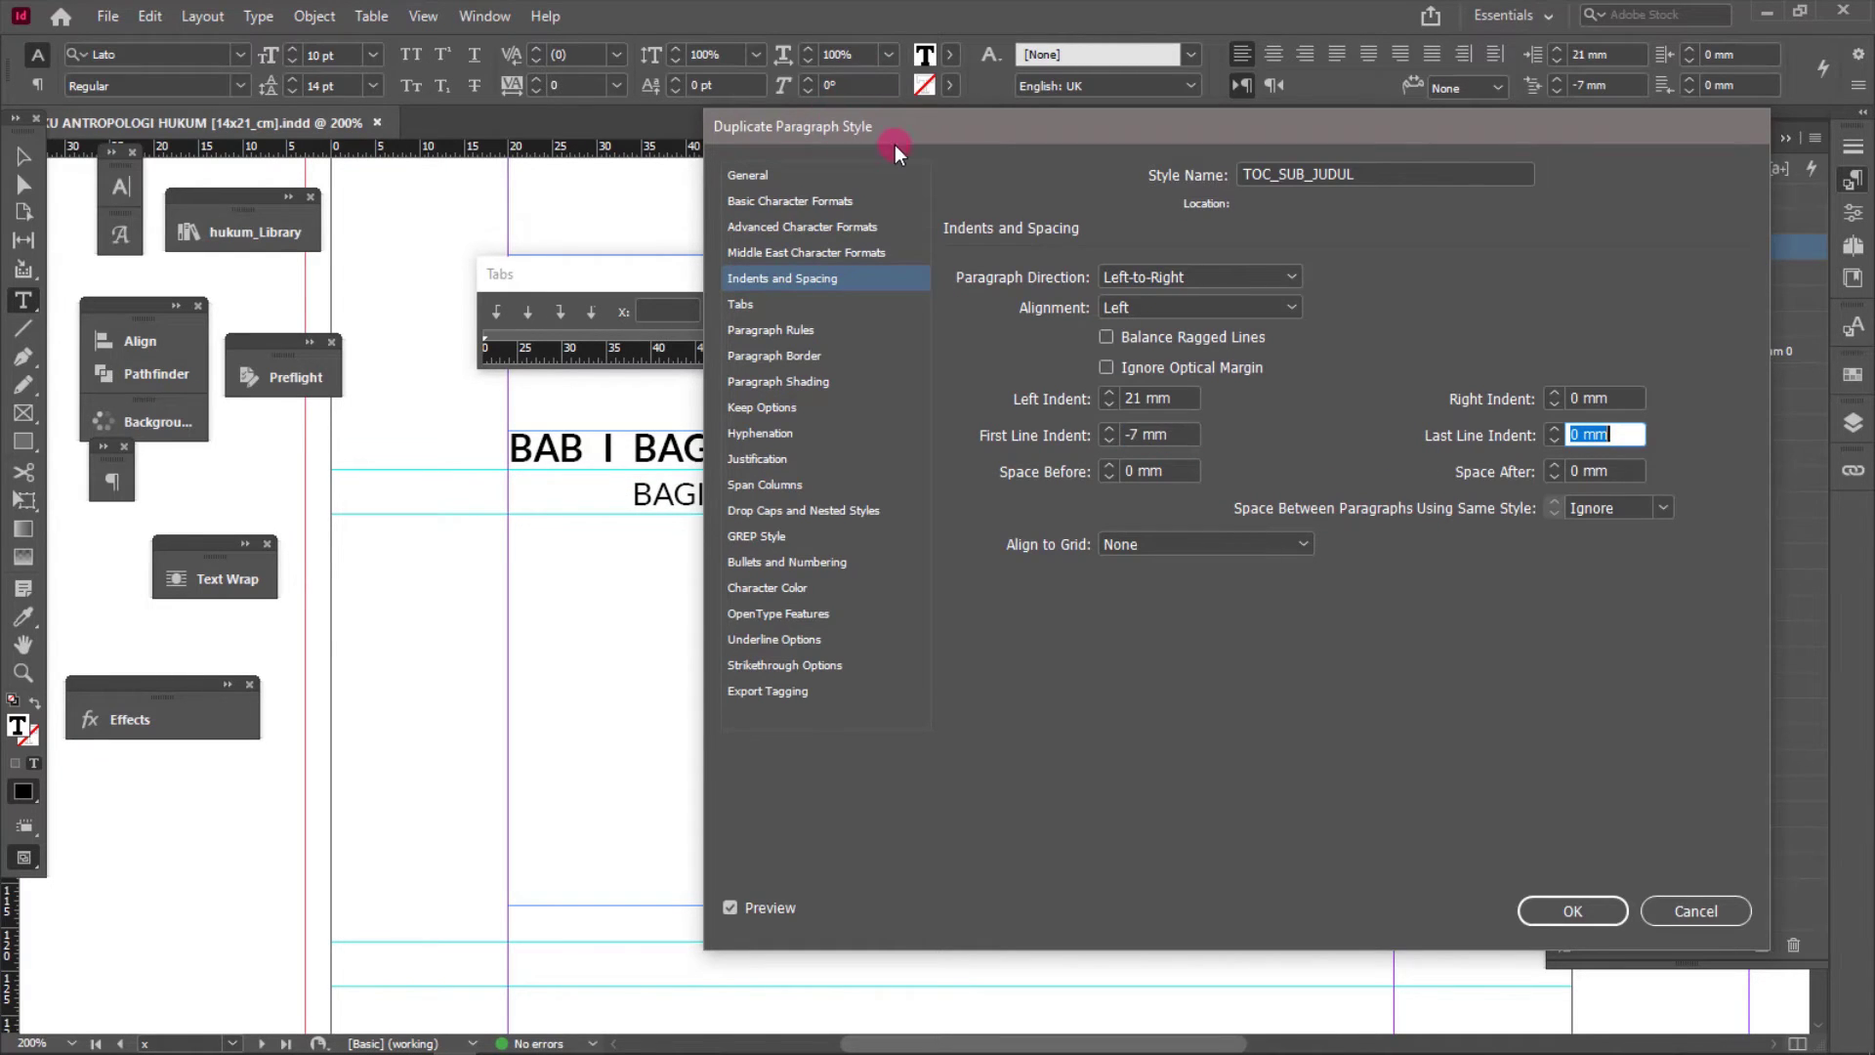
# - Check the subtitle line's alignment under the title line and save the TOC_SUB_JUDUL style
pyautogui.moveTo(894, 145); pyautogui.dragTo(637, 656)
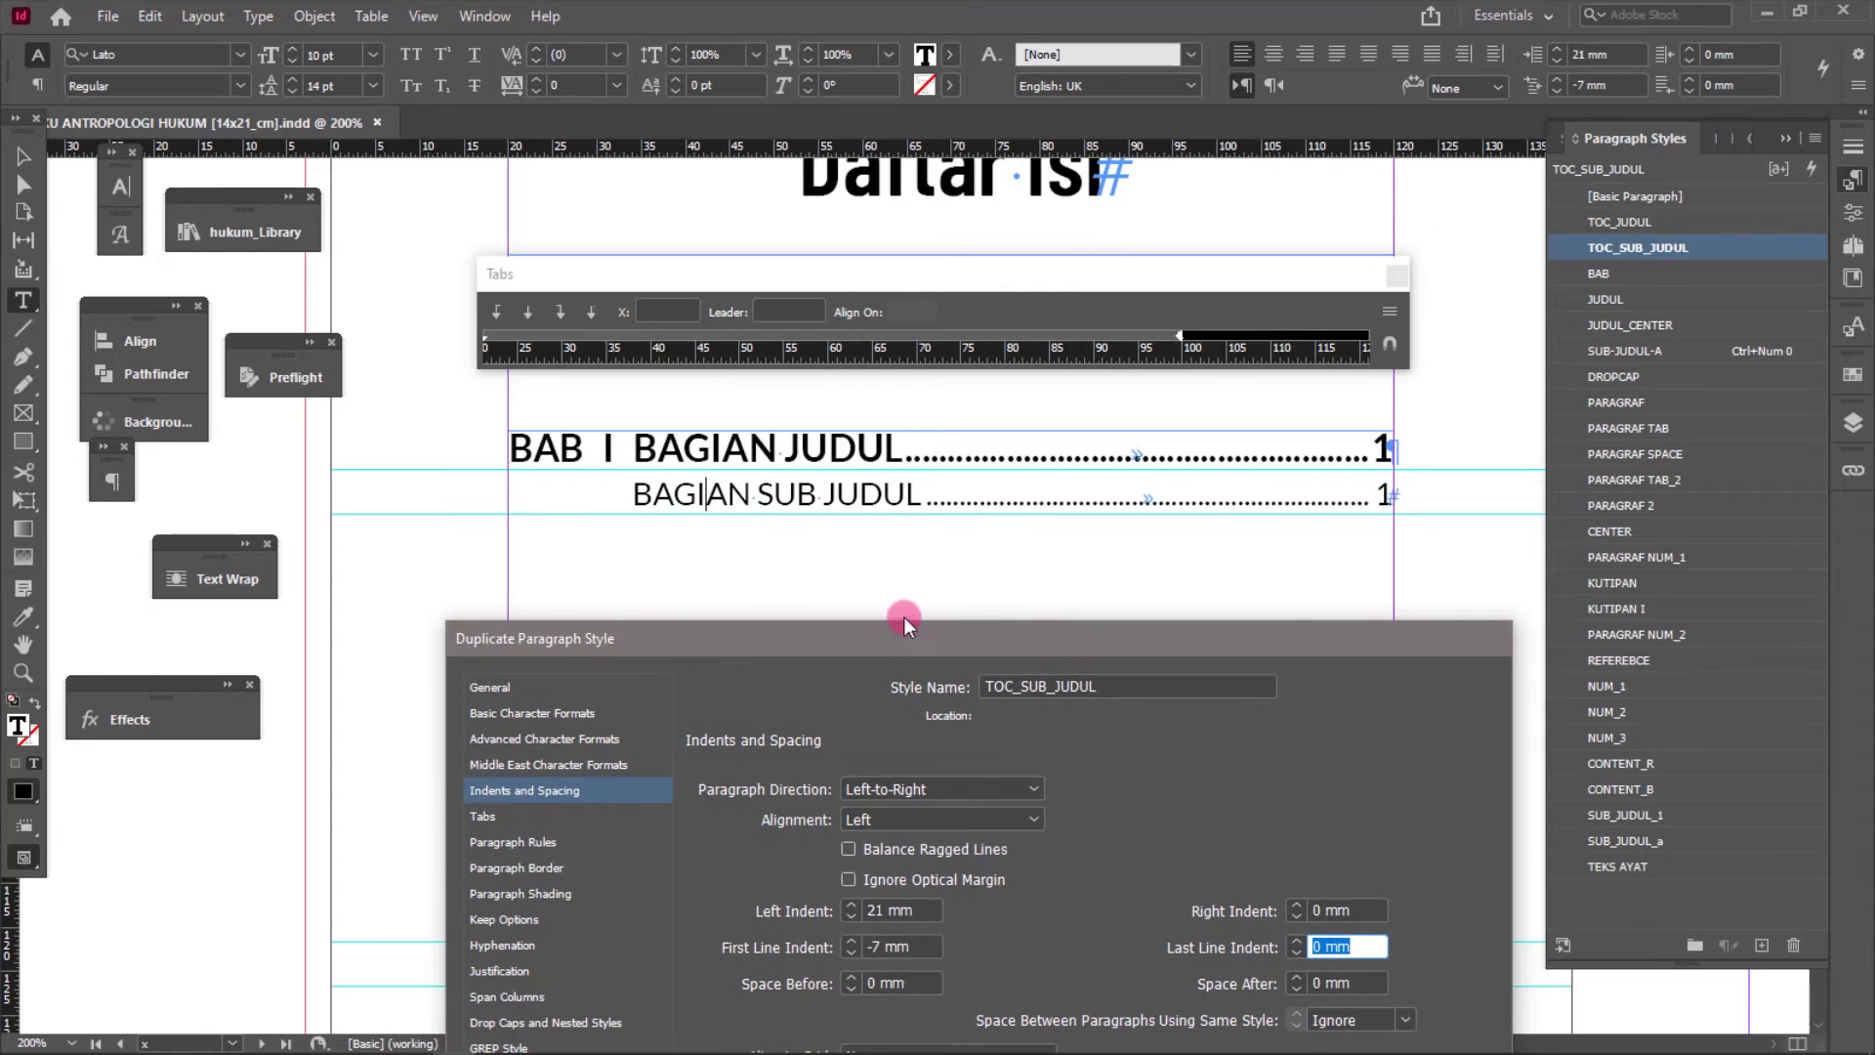
pyautogui.moveTo(964, 651); pyautogui.dragTo(565, 332)
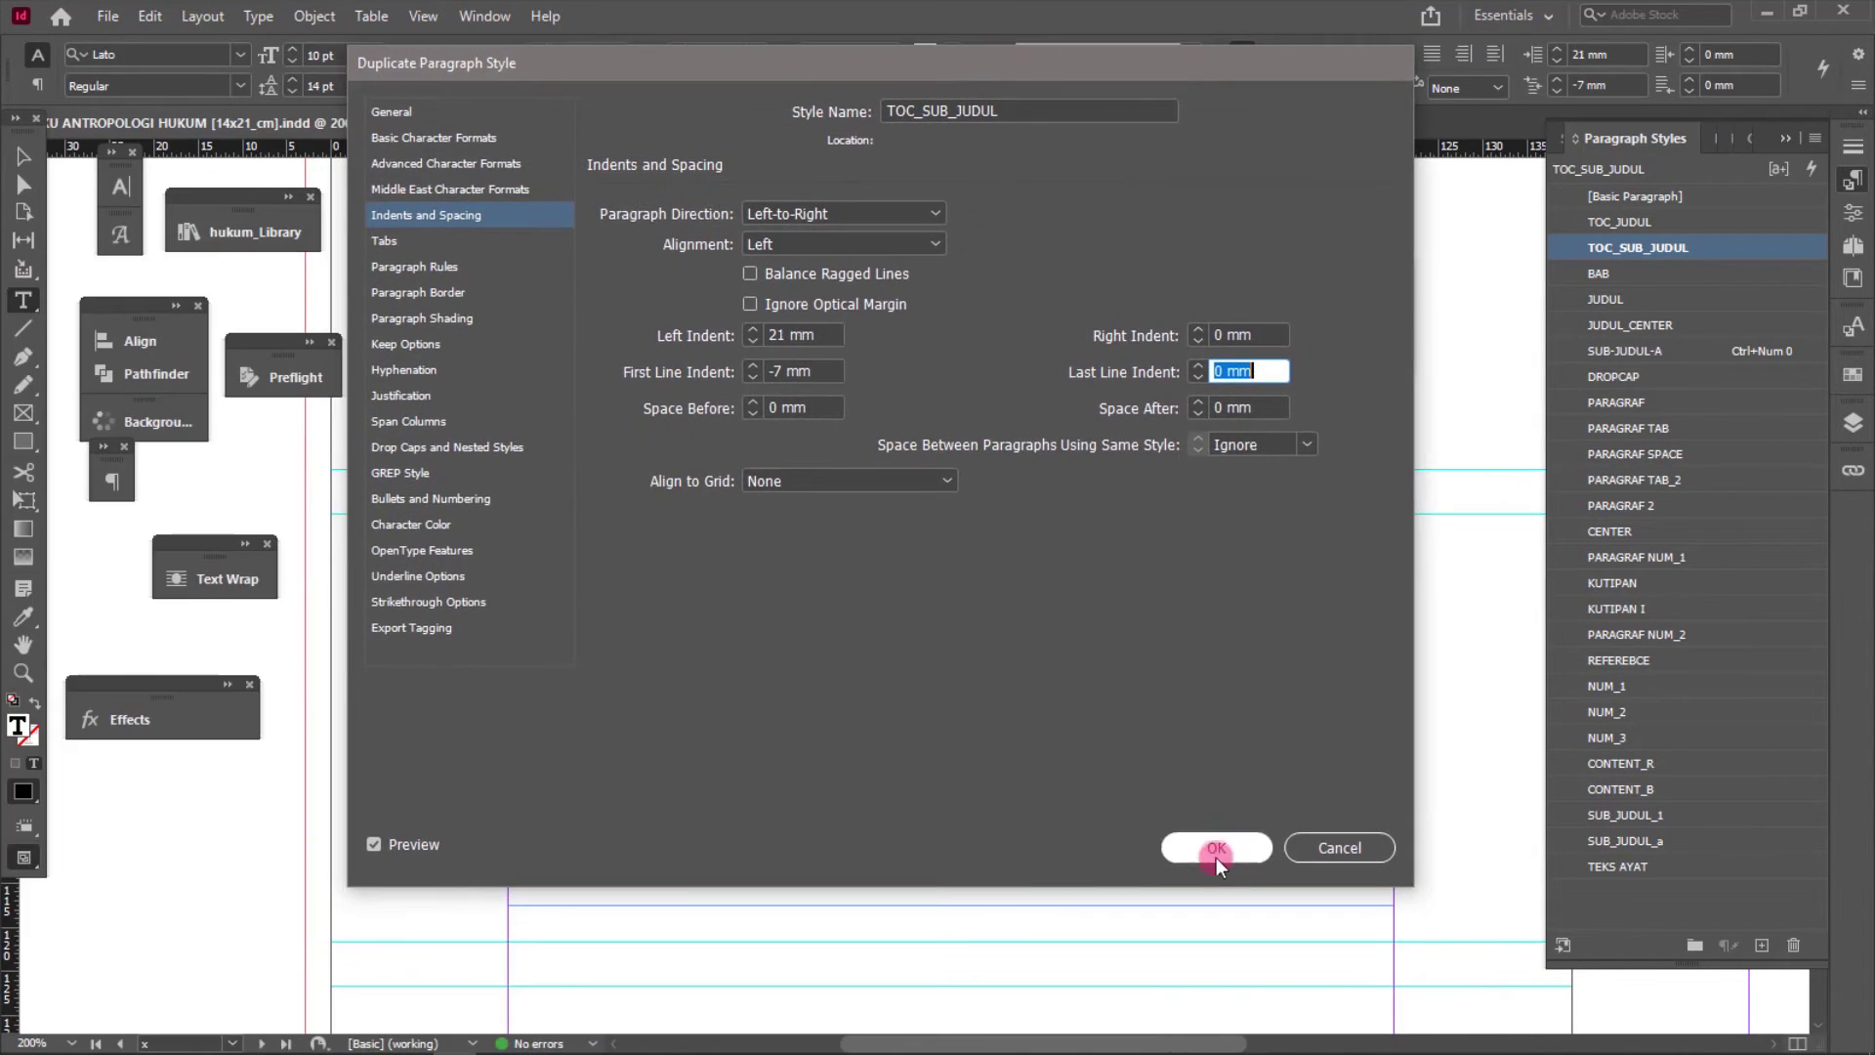
pyautogui.click(1209, 850)
pyautogui.scroll(-1, 782, 536)
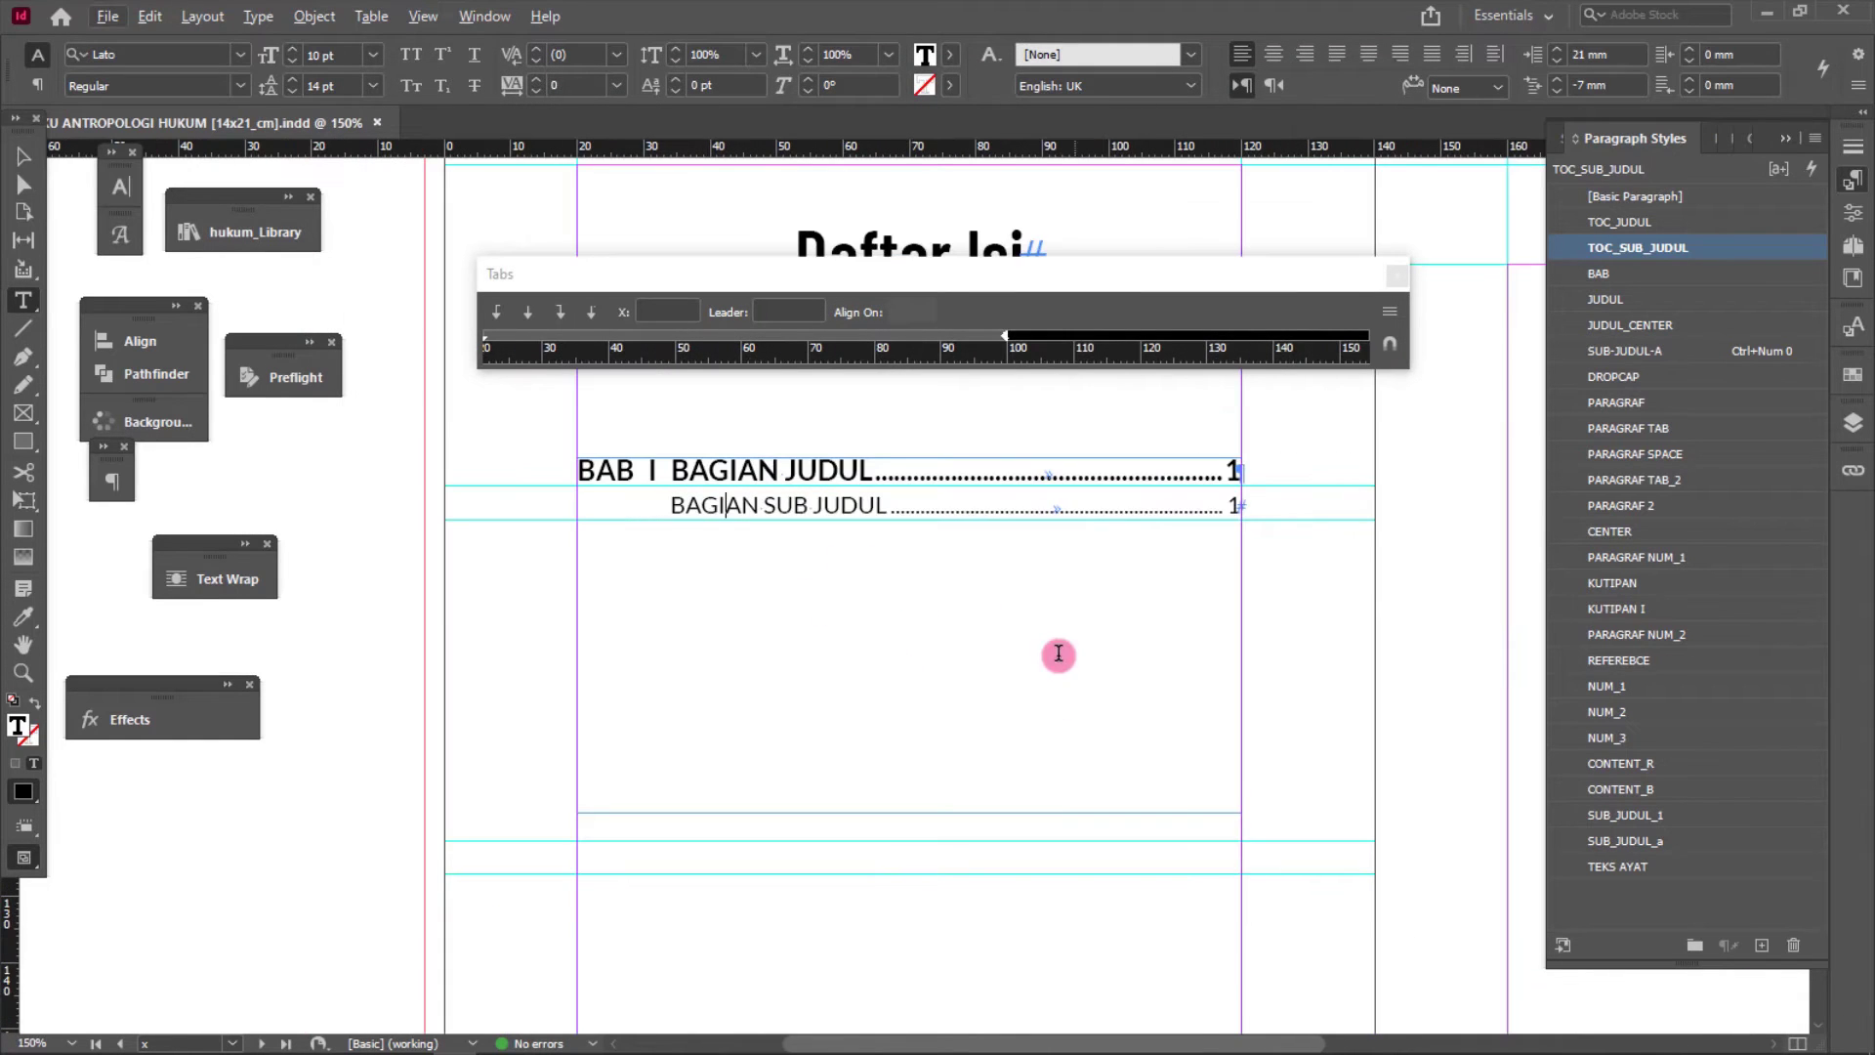
pyautogui.scroll(1, 753, 586)
pyautogui.scroll(1, 750, 580)
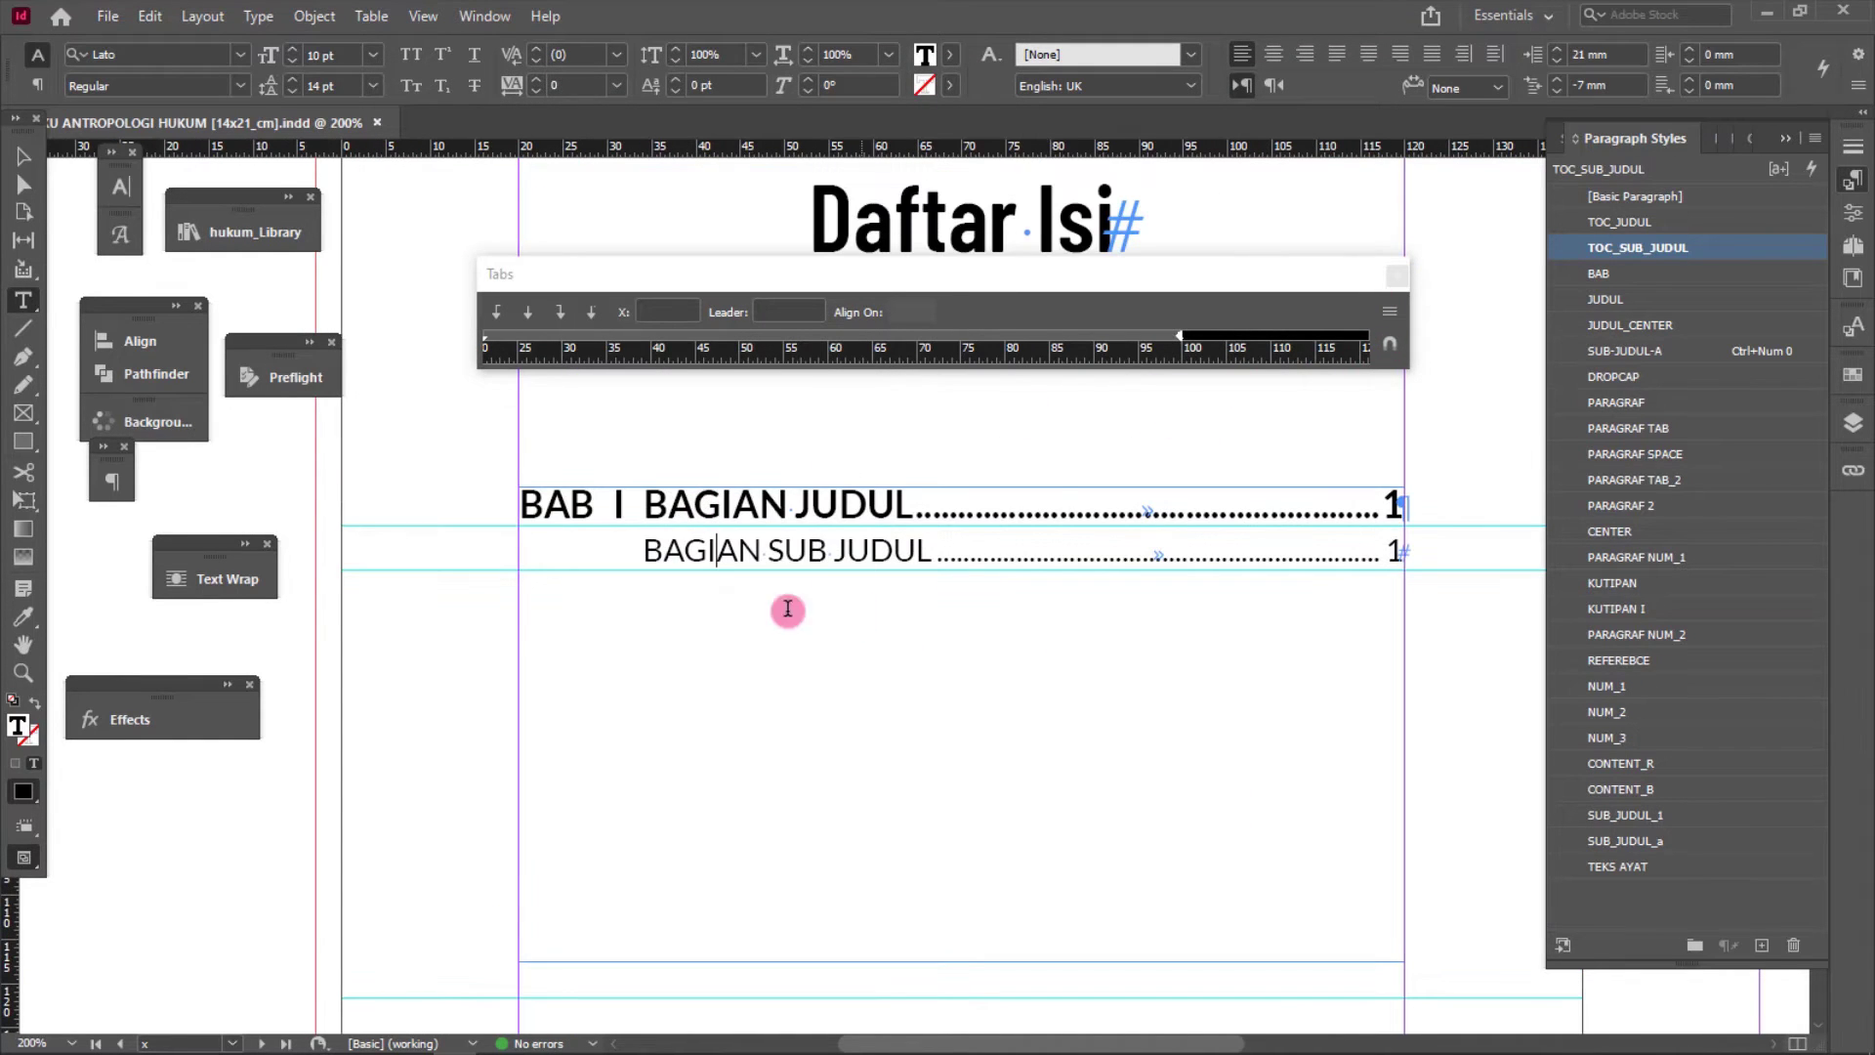
# - Hide the tab ruler and delete the sample contents text frame below the "Daftar Isi" heading
pyautogui.click(21, 161)
pyautogui.scroll(-2, 1000, 752)
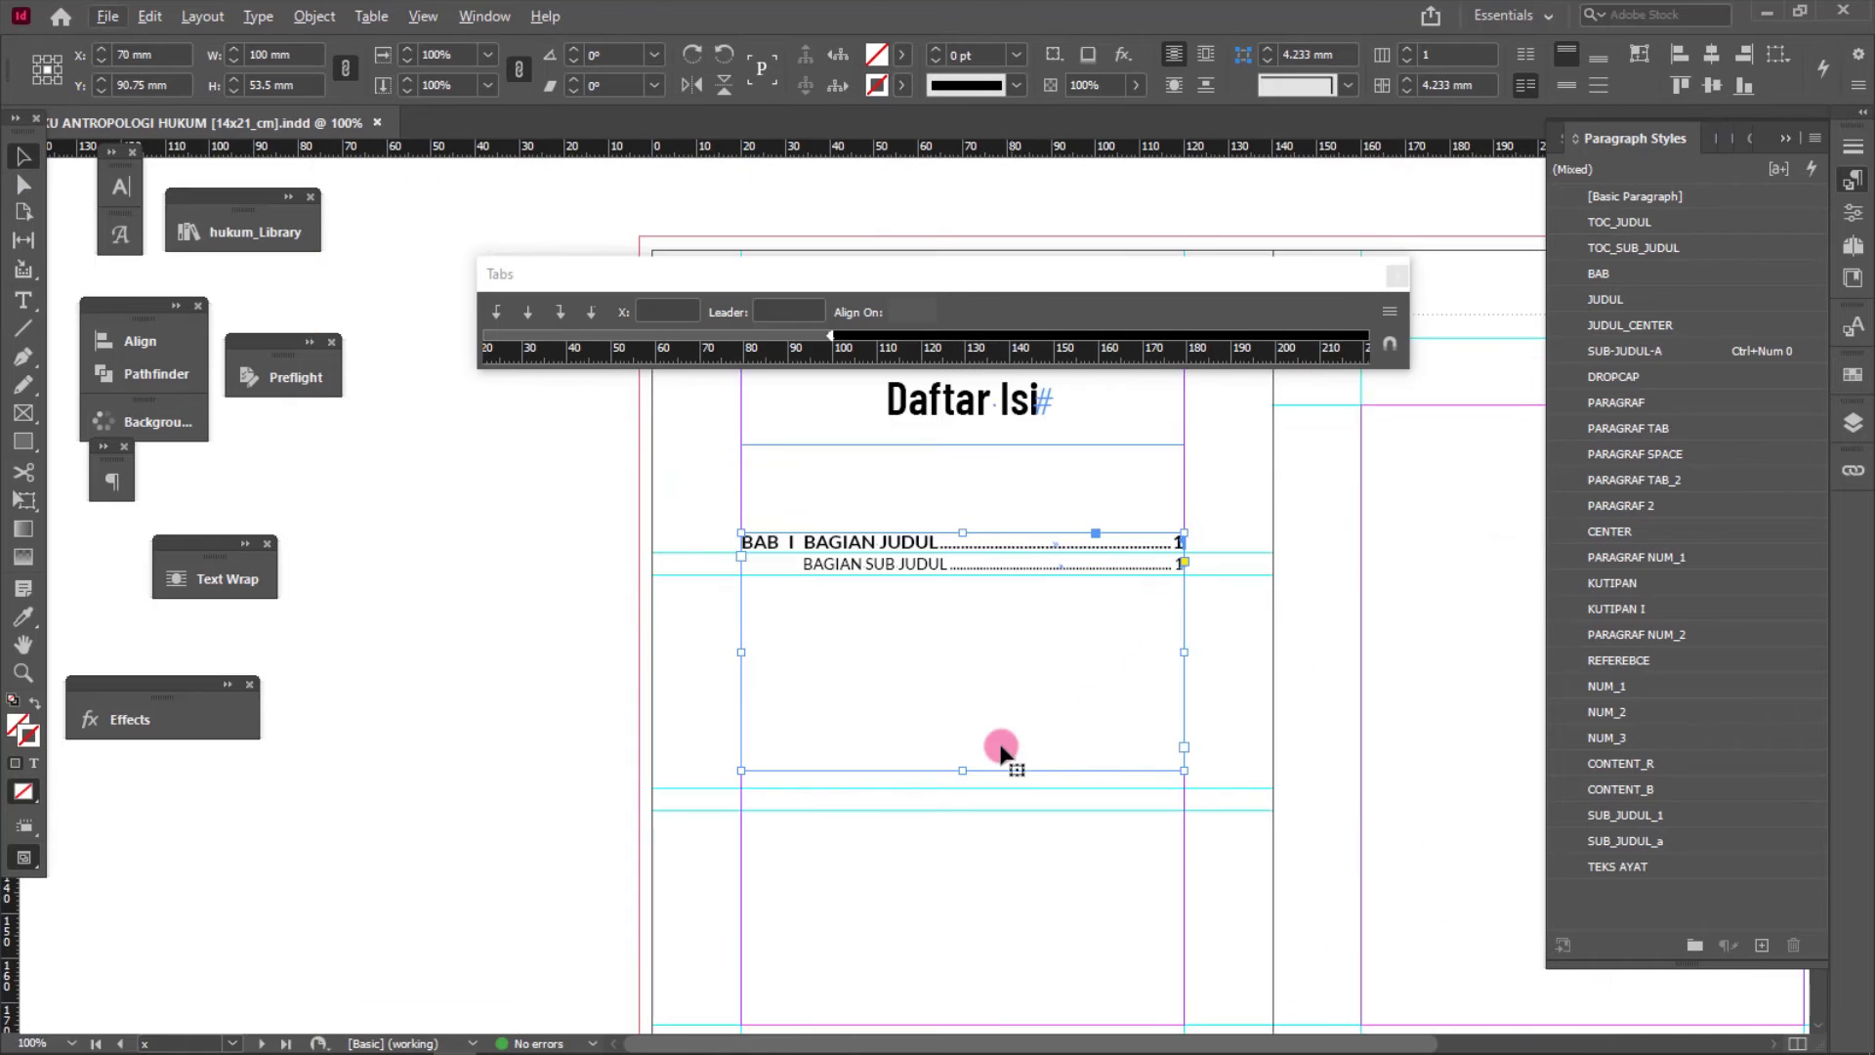
pyautogui.scroll(1, 1021, 657)
pyautogui.scroll(-1, 1235, 699)
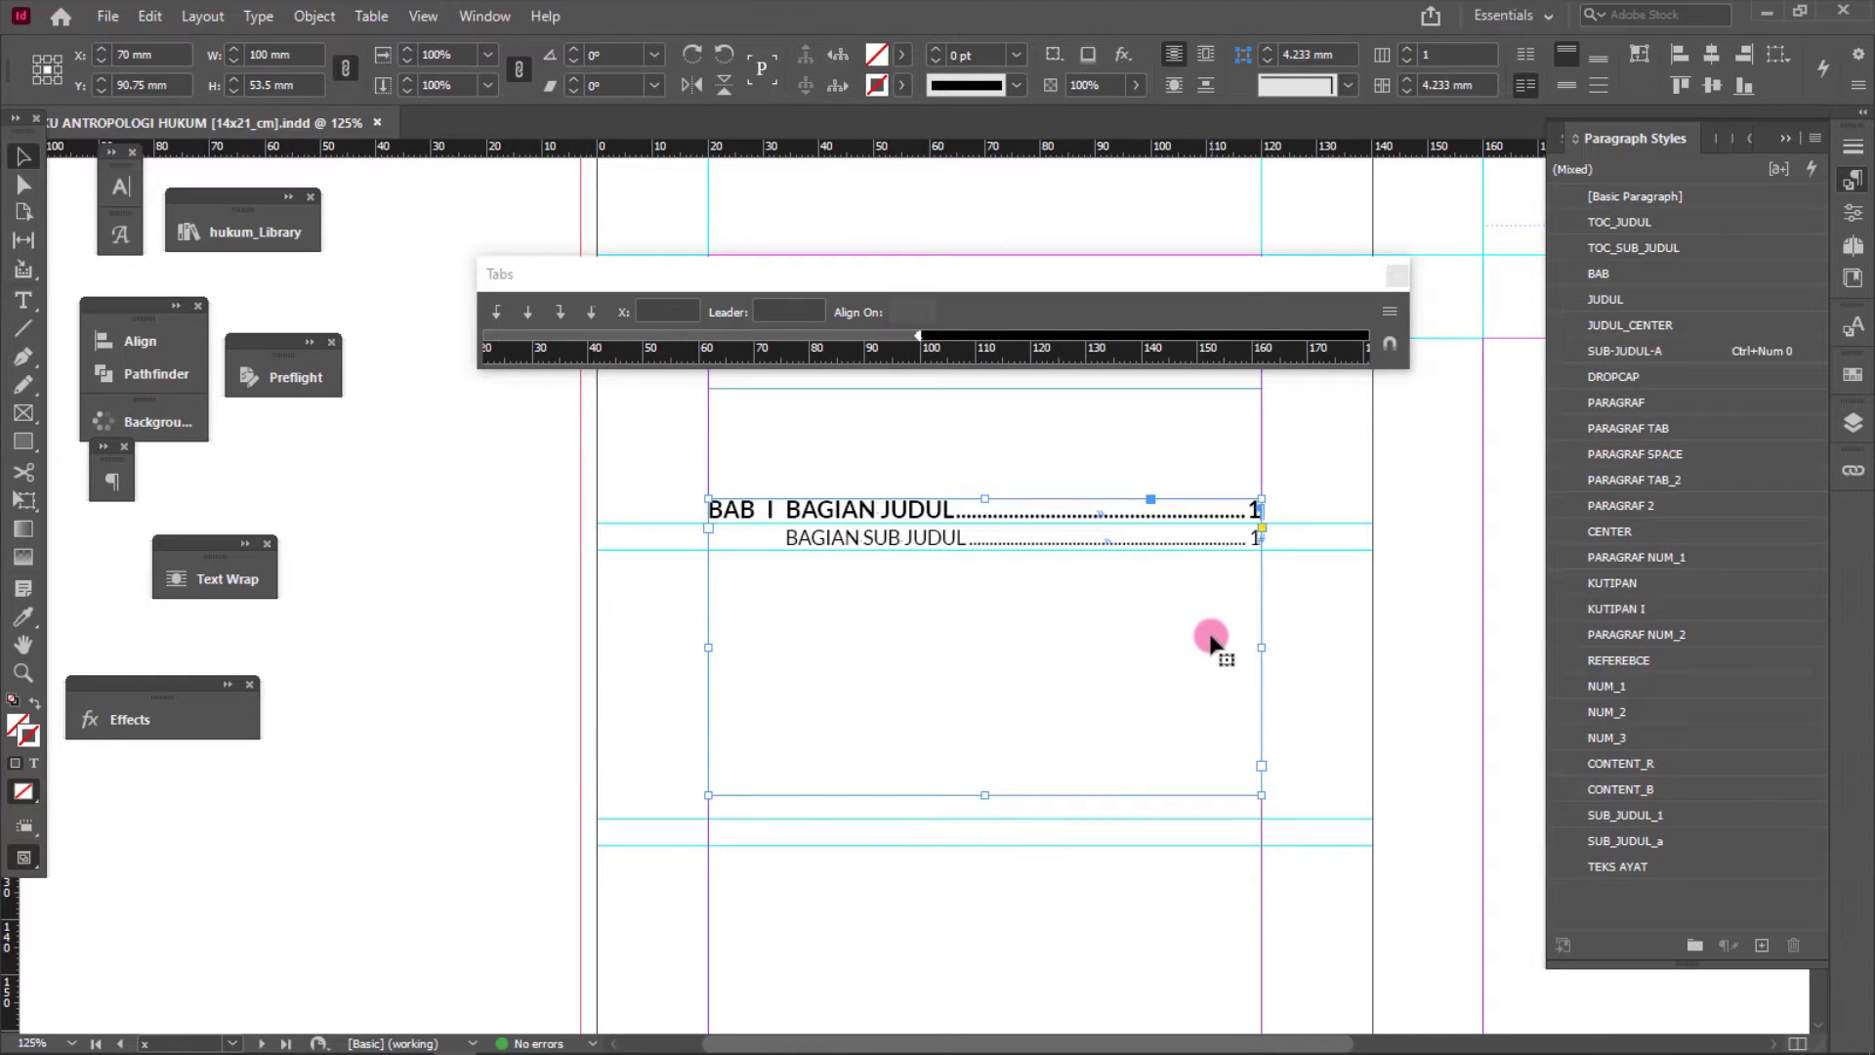
pyautogui.hotkey('ctrl', 'shift', 't')
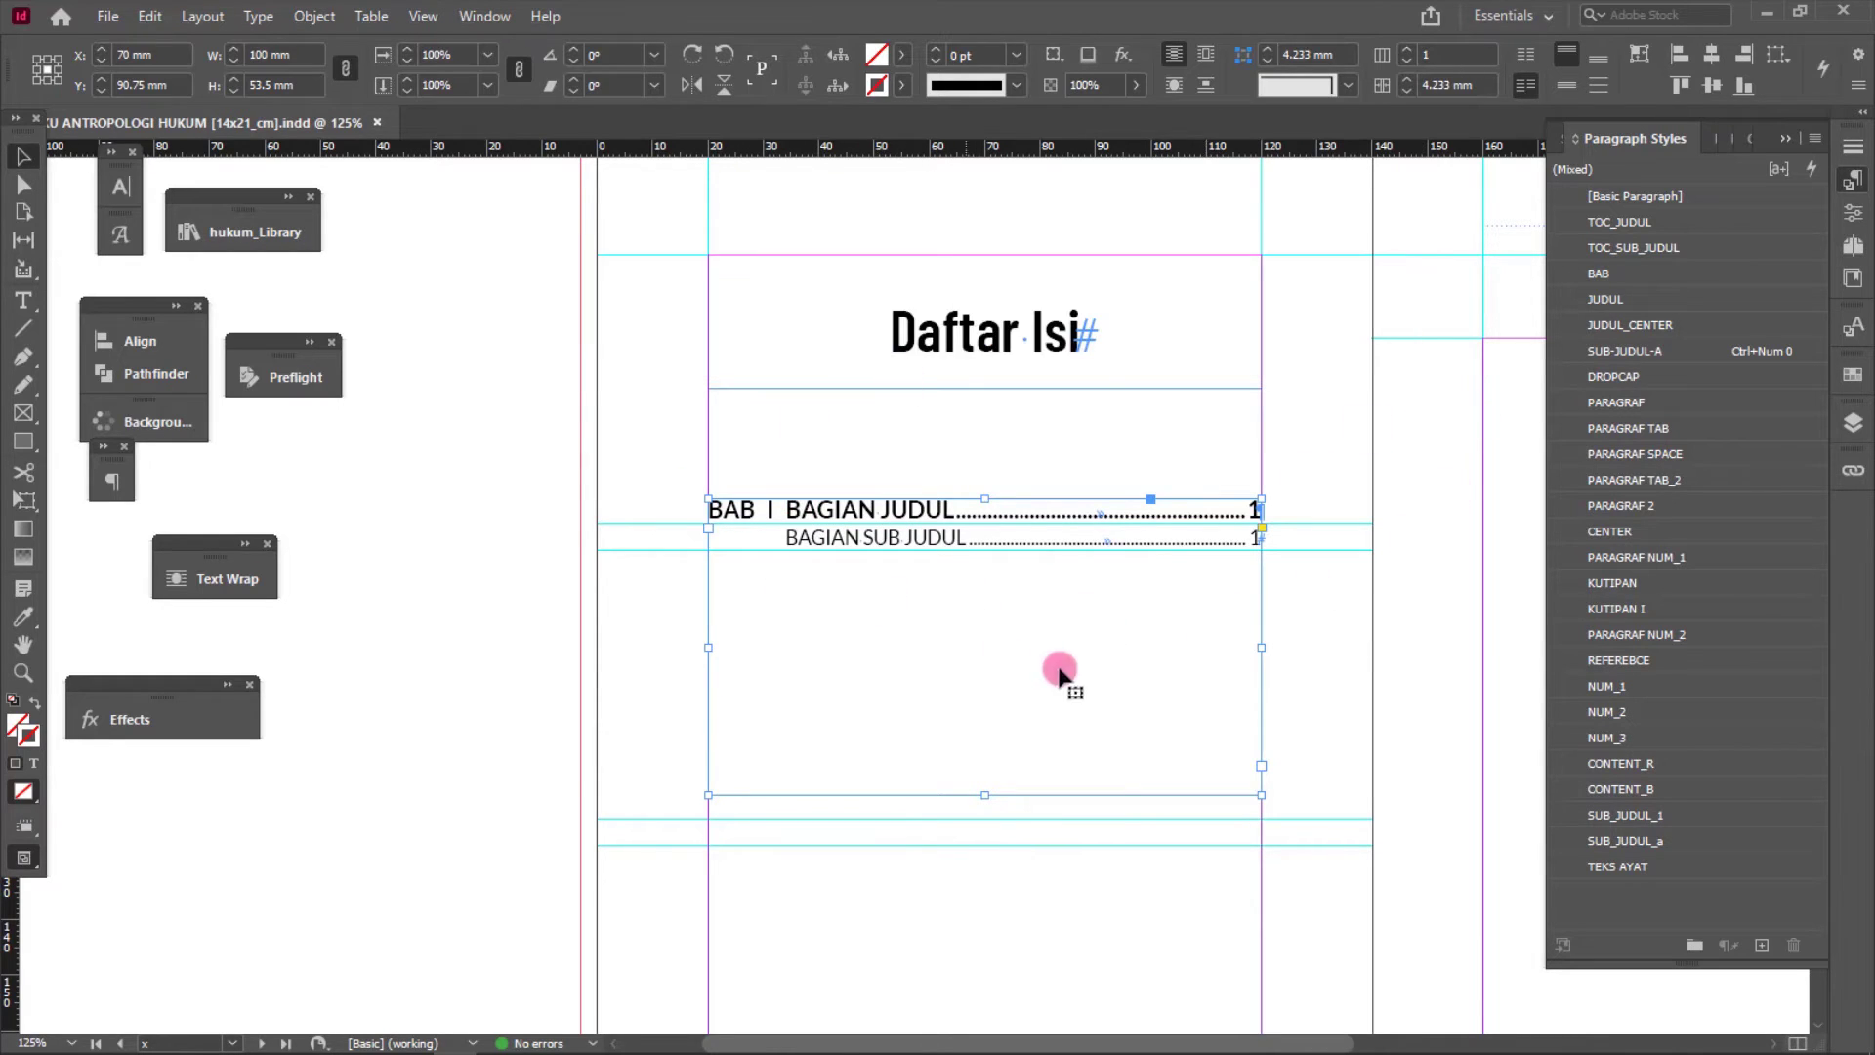
pyautogui.press('Delete')
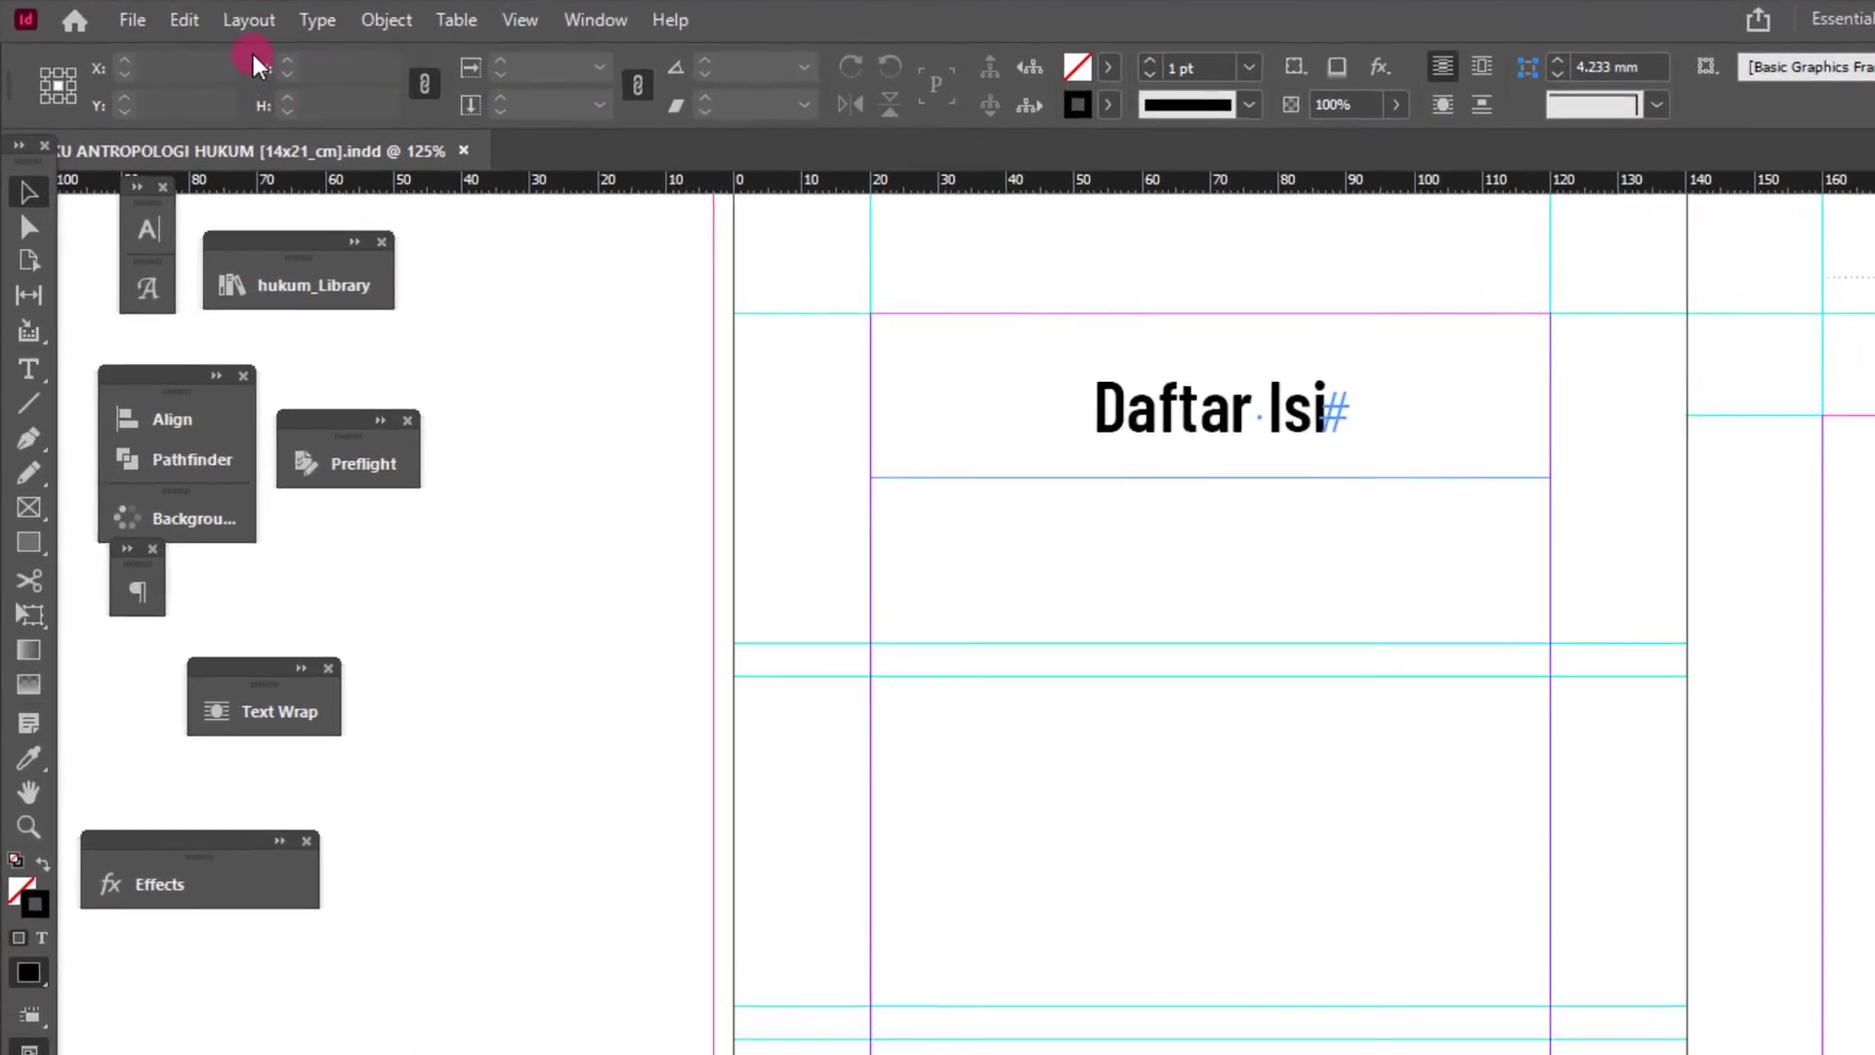
# - Start a table of contents that includes the JUDUL and SUB-JUDUL-A paragraph styles
pyautogui.click(202, 16)
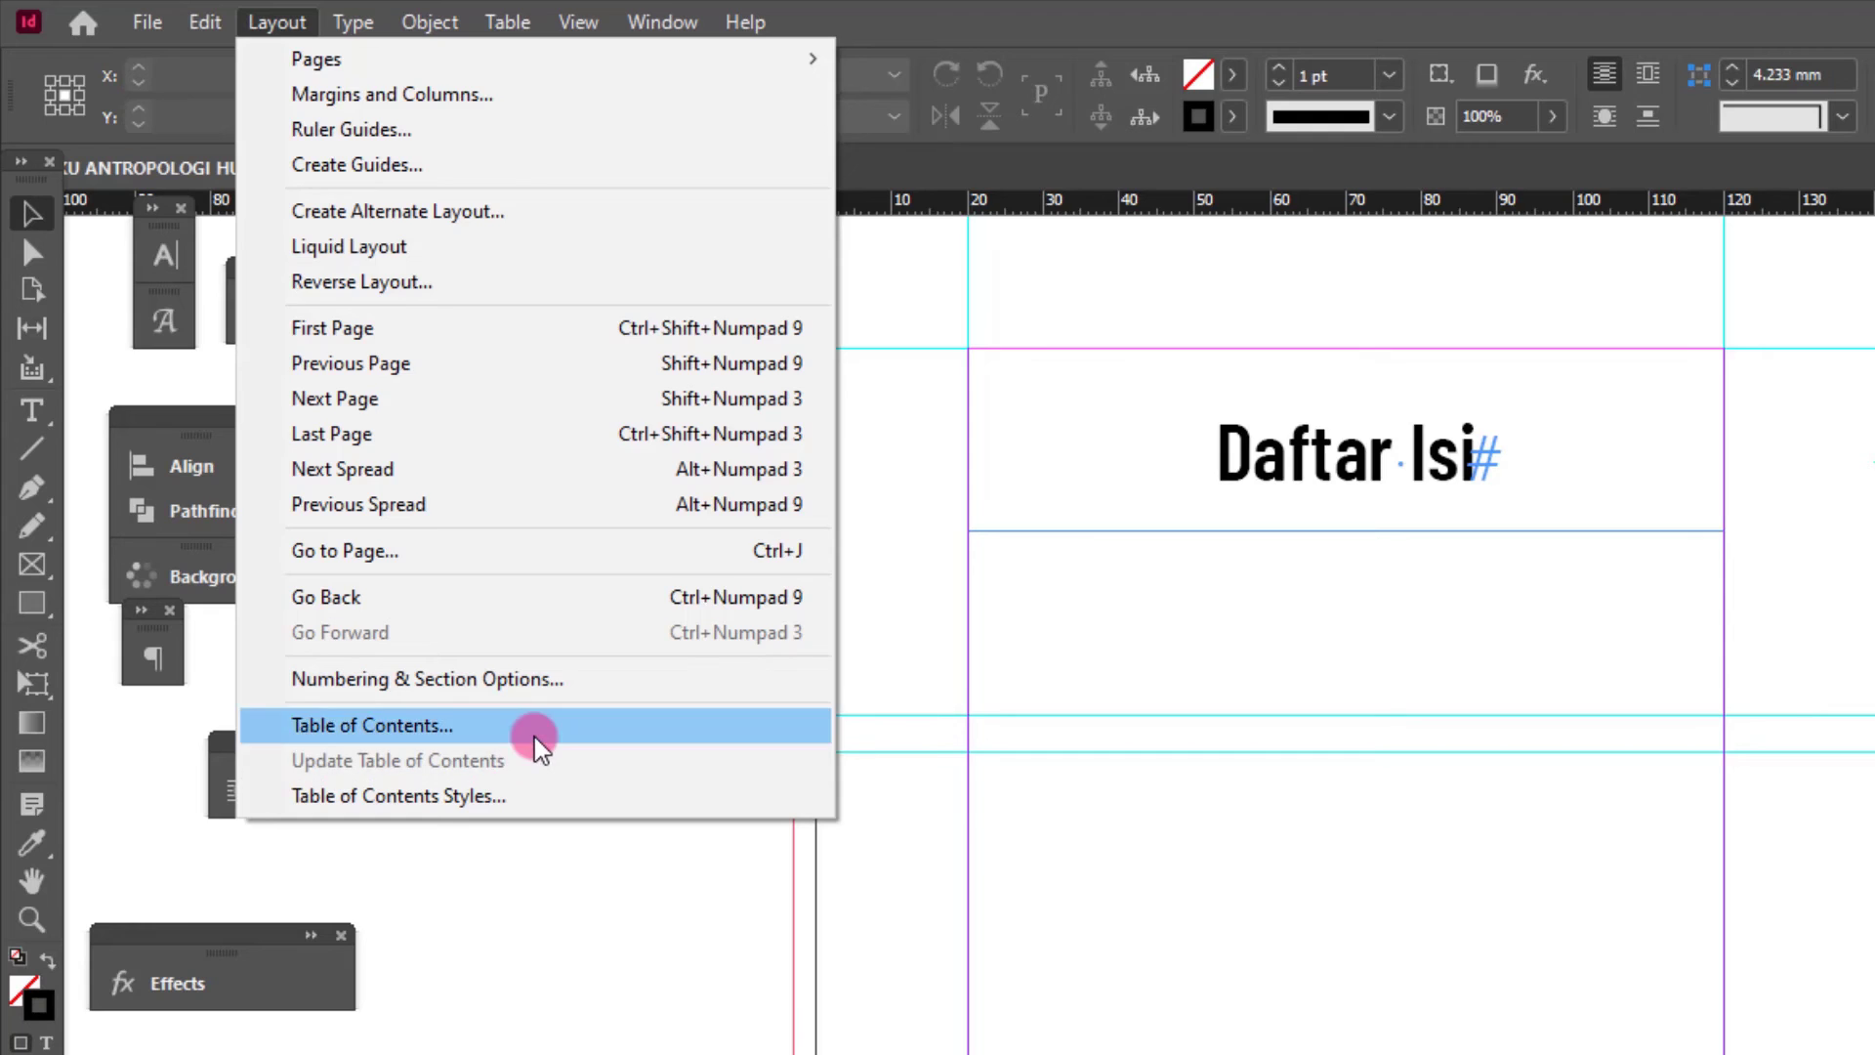
pyautogui.click(527, 729)
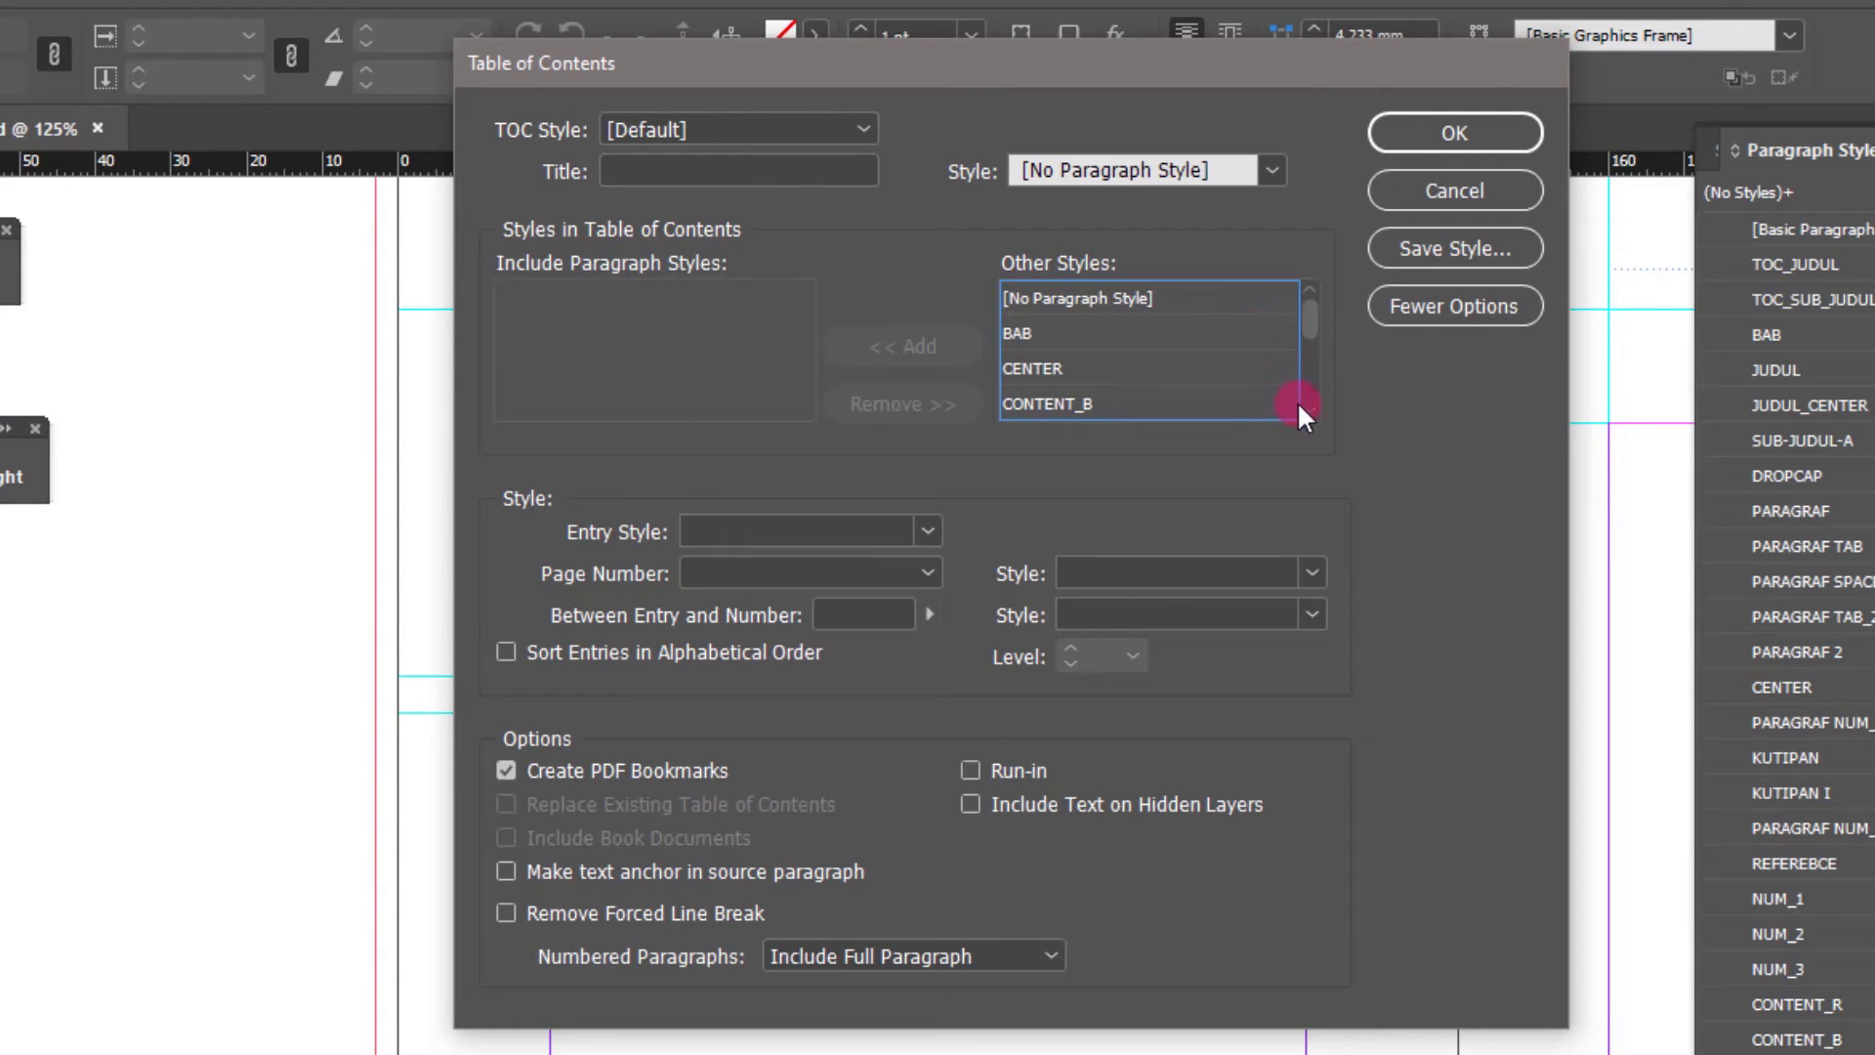
pyautogui.scroll(-5, 1309, 406)
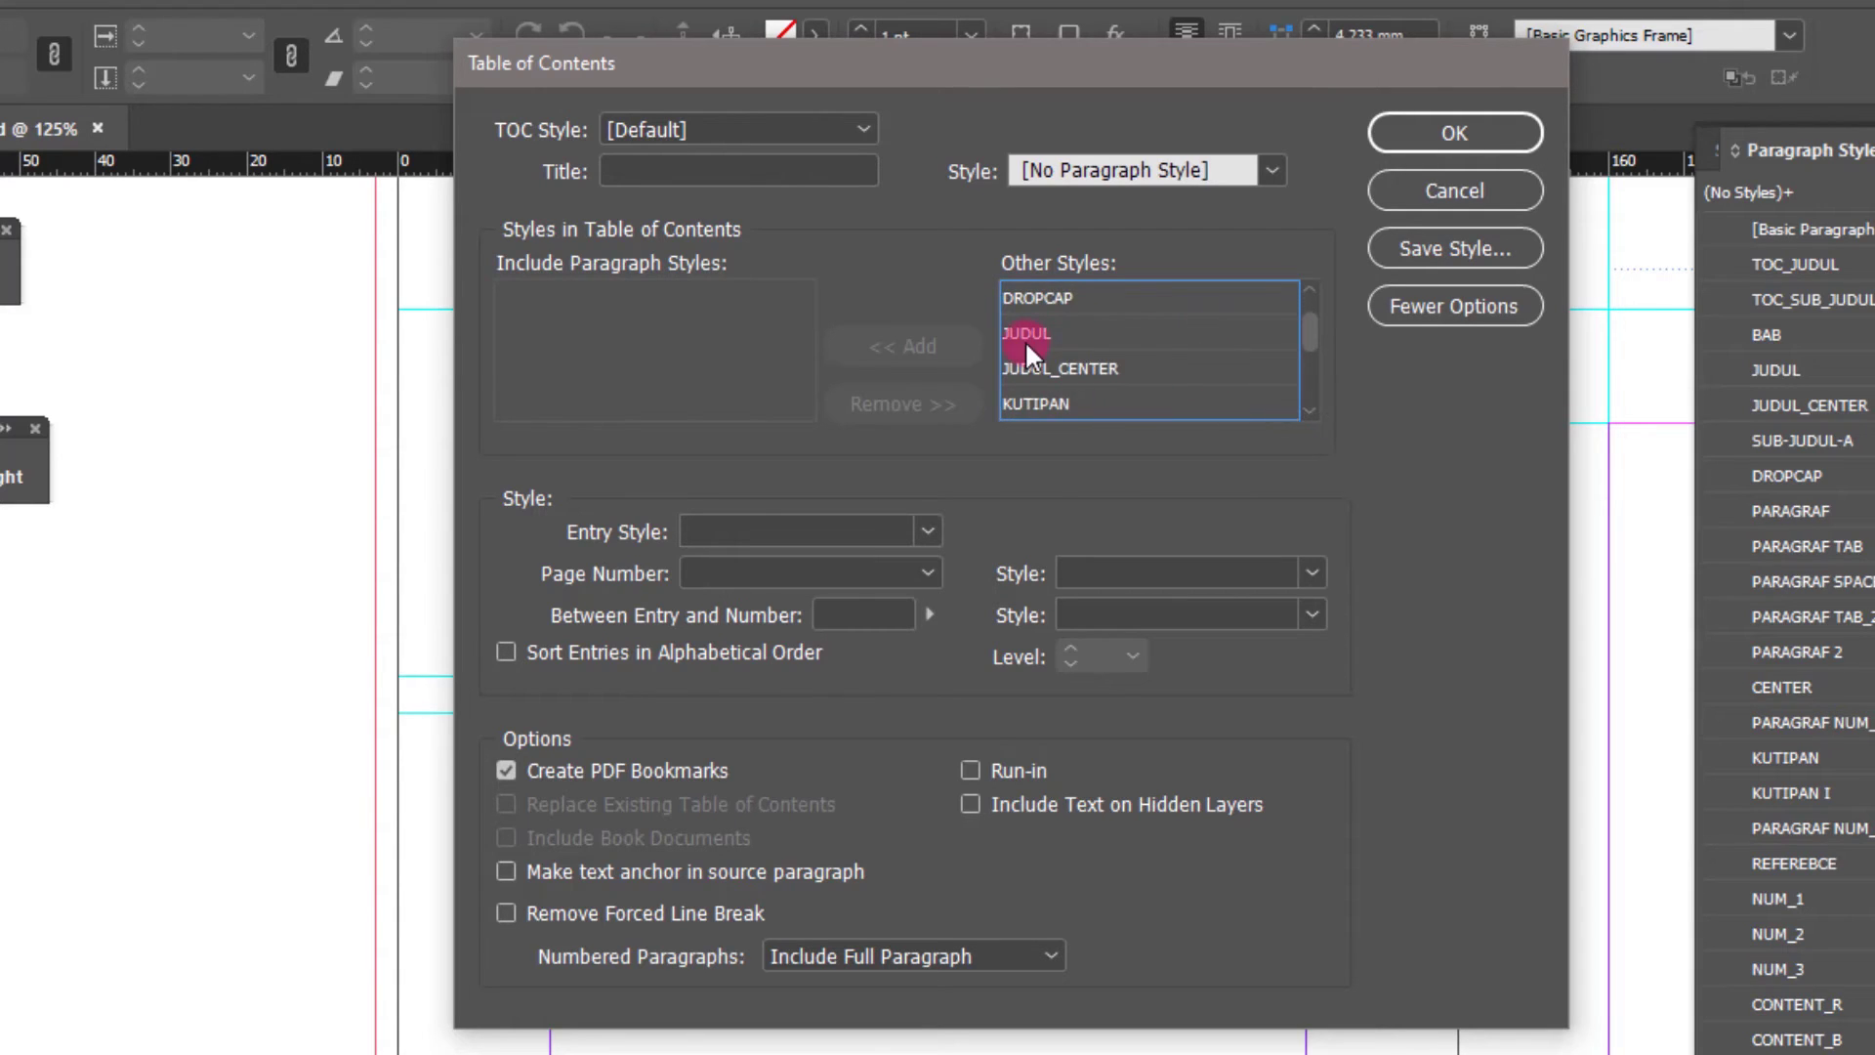
pyautogui.click(1024, 337)
pyautogui.click(883, 344)
pyautogui.scroll(-8, 1303, 403)
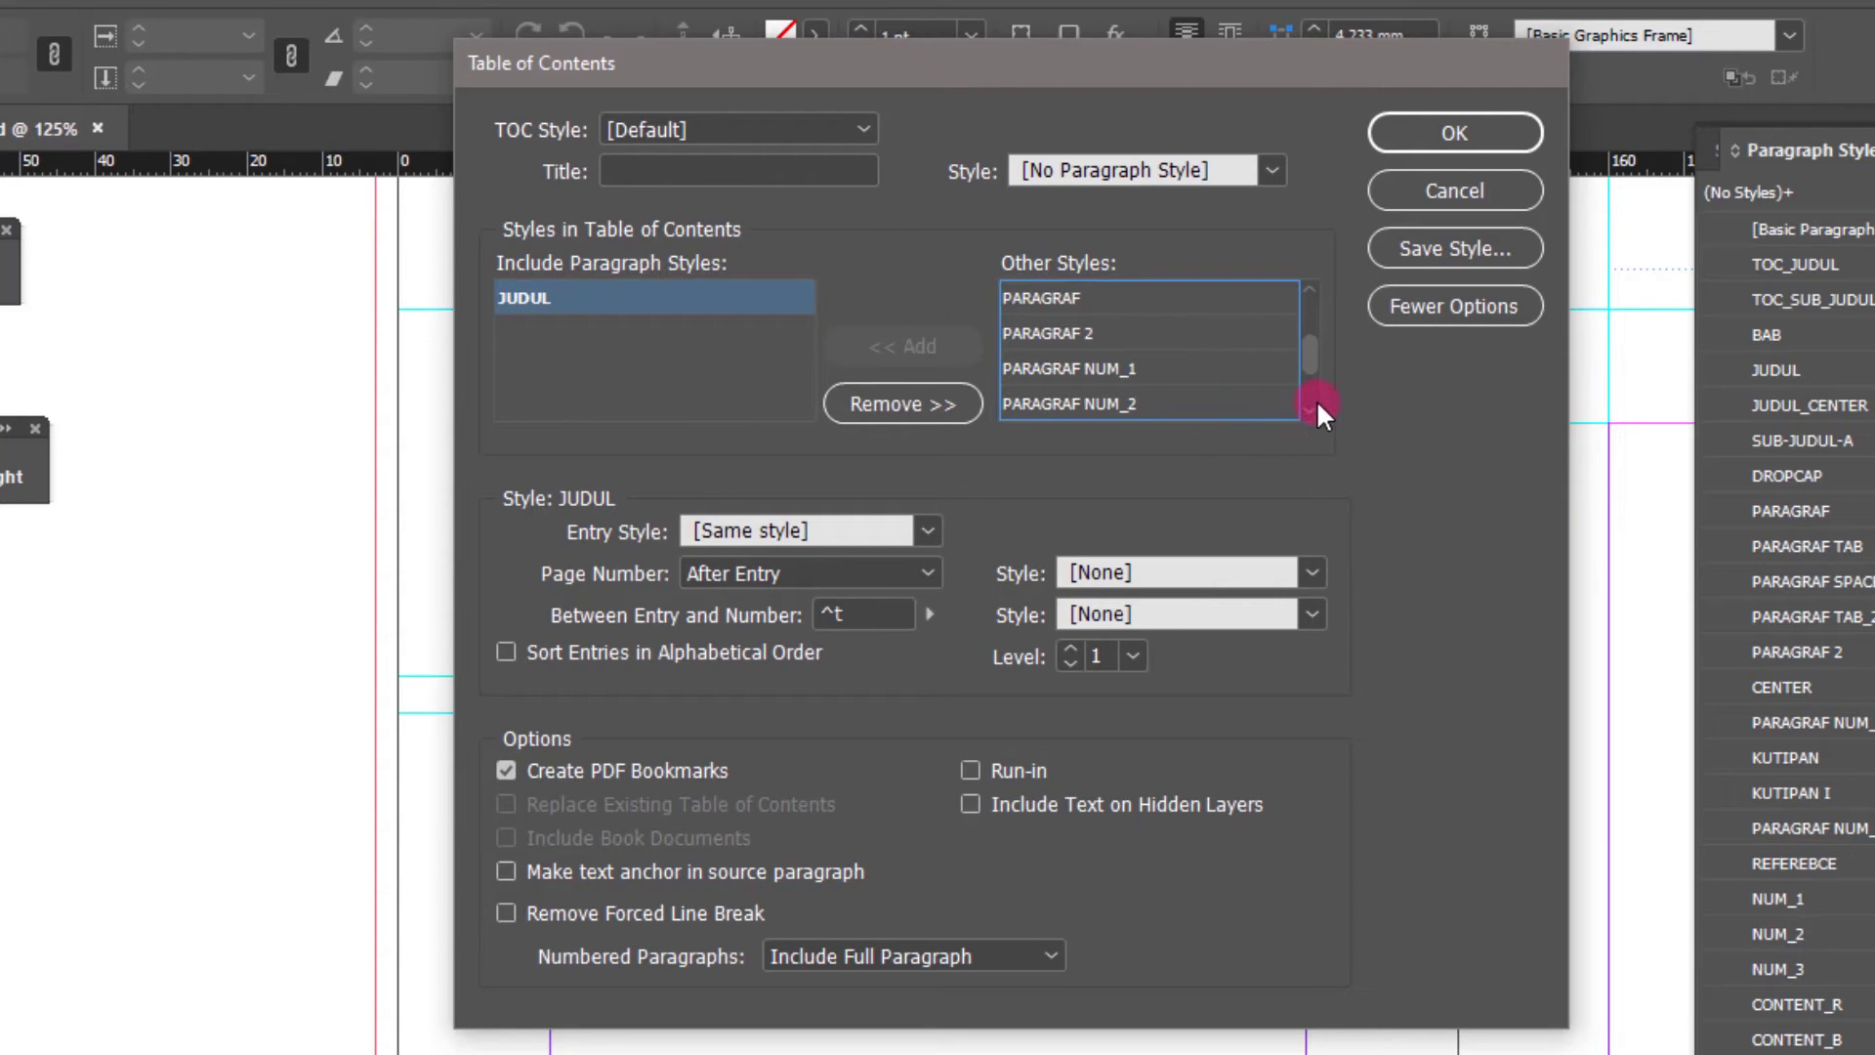
pyautogui.scroll(-7, 1316, 400)
pyautogui.click(1081, 346)
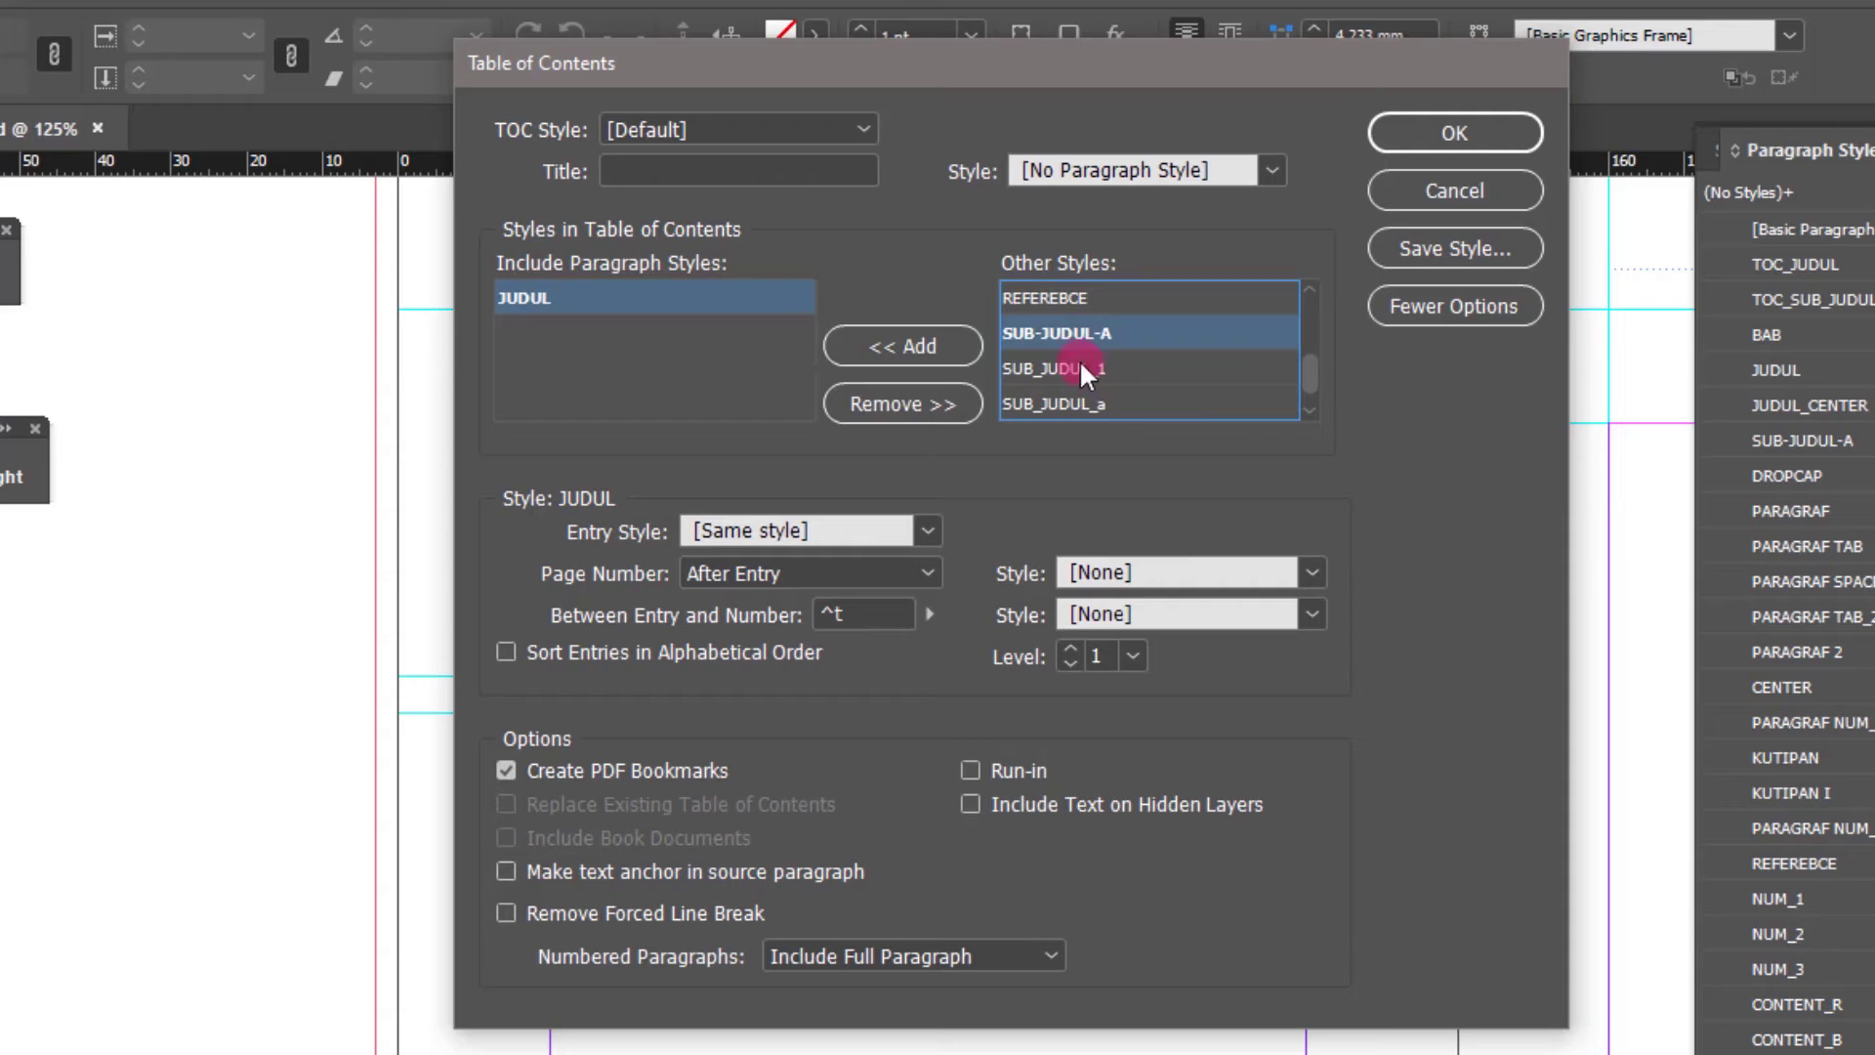
pyautogui.click(924, 342)
# - Set the entry style of the included JUDUL style to TOC_JUDUL
pyautogui.click(644, 298)
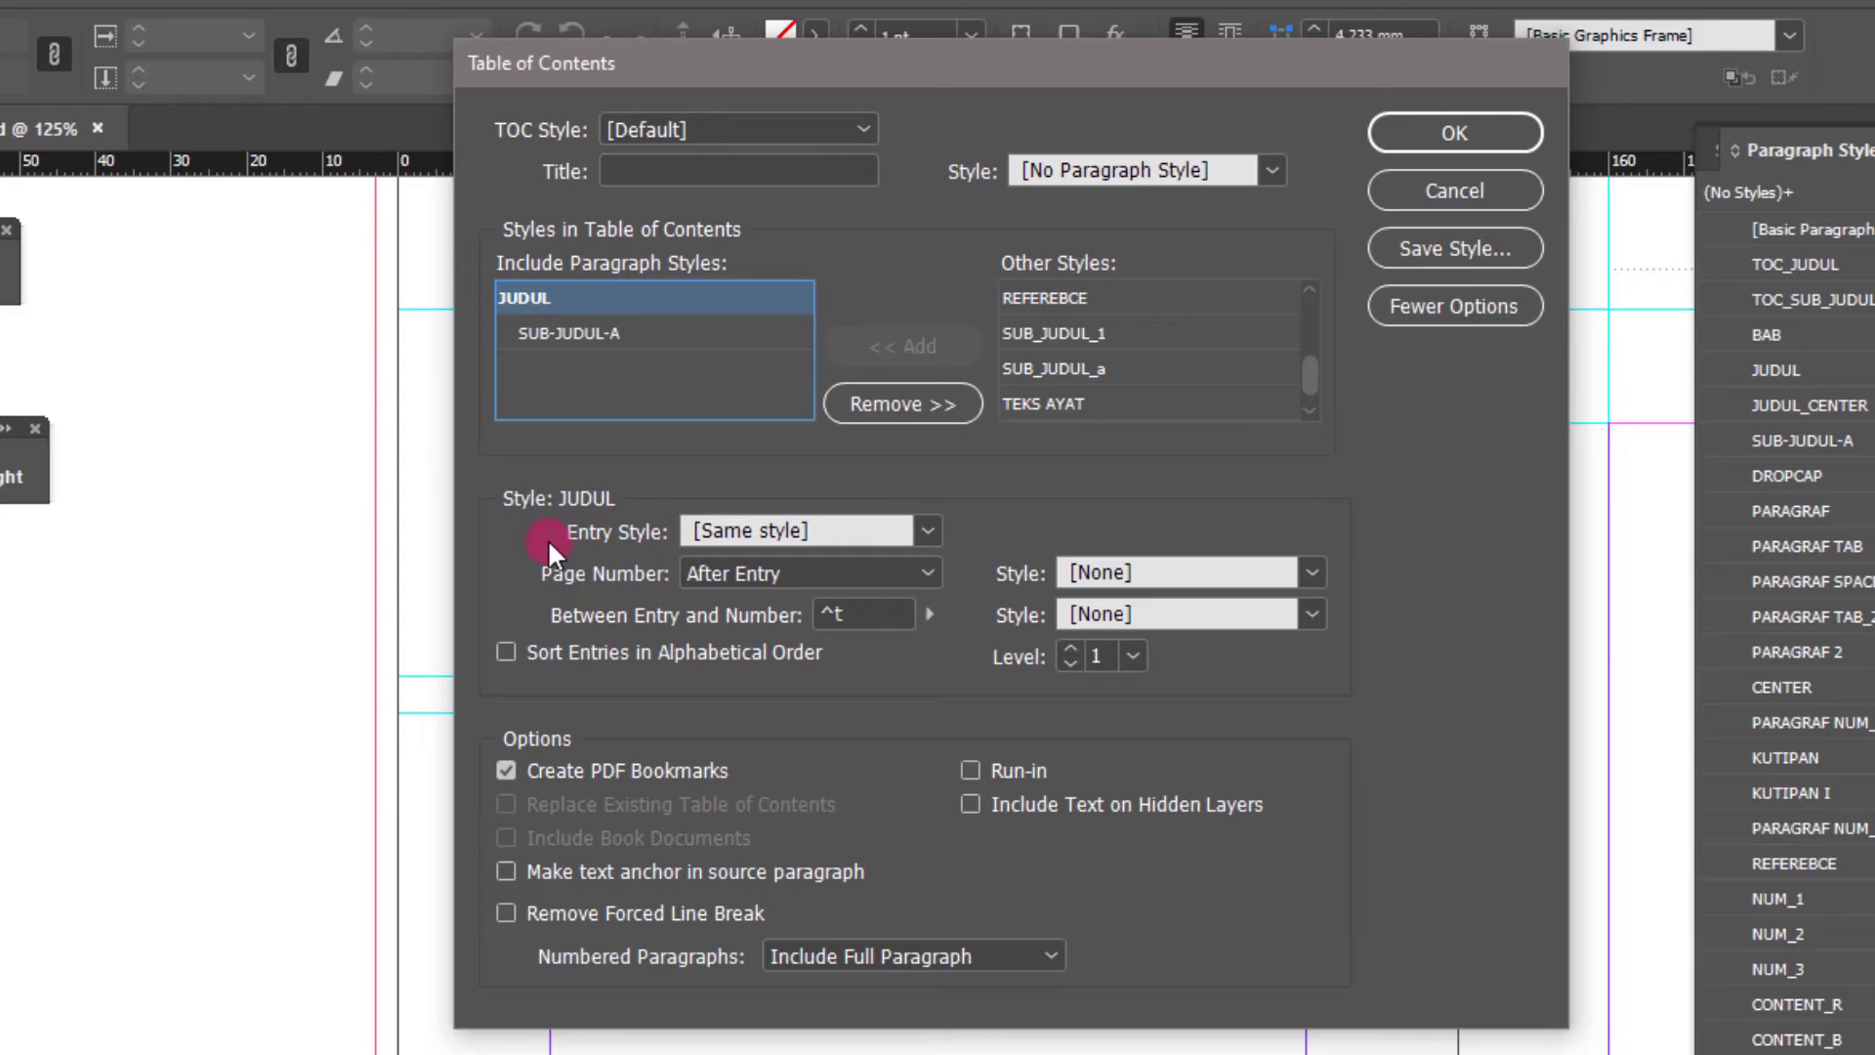
pyautogui.click(863, 532)
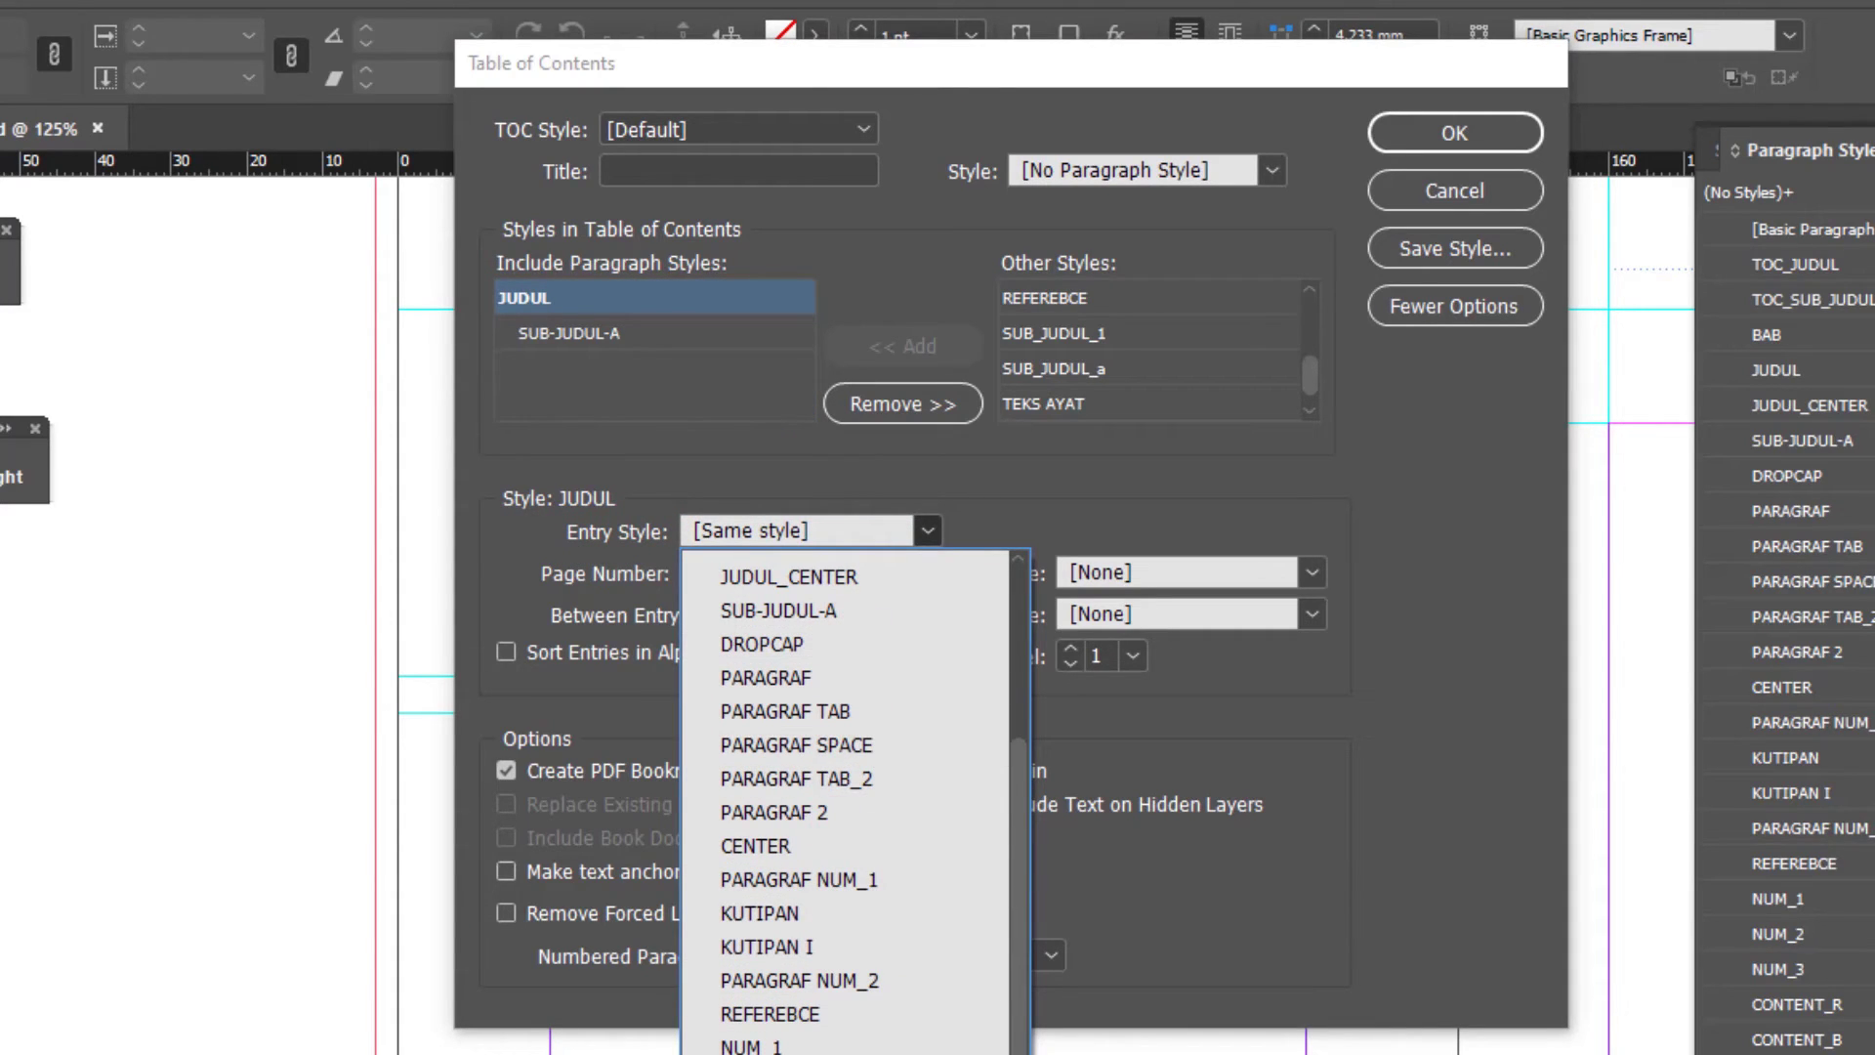
pyautogui.scroll(3, 899, 623)
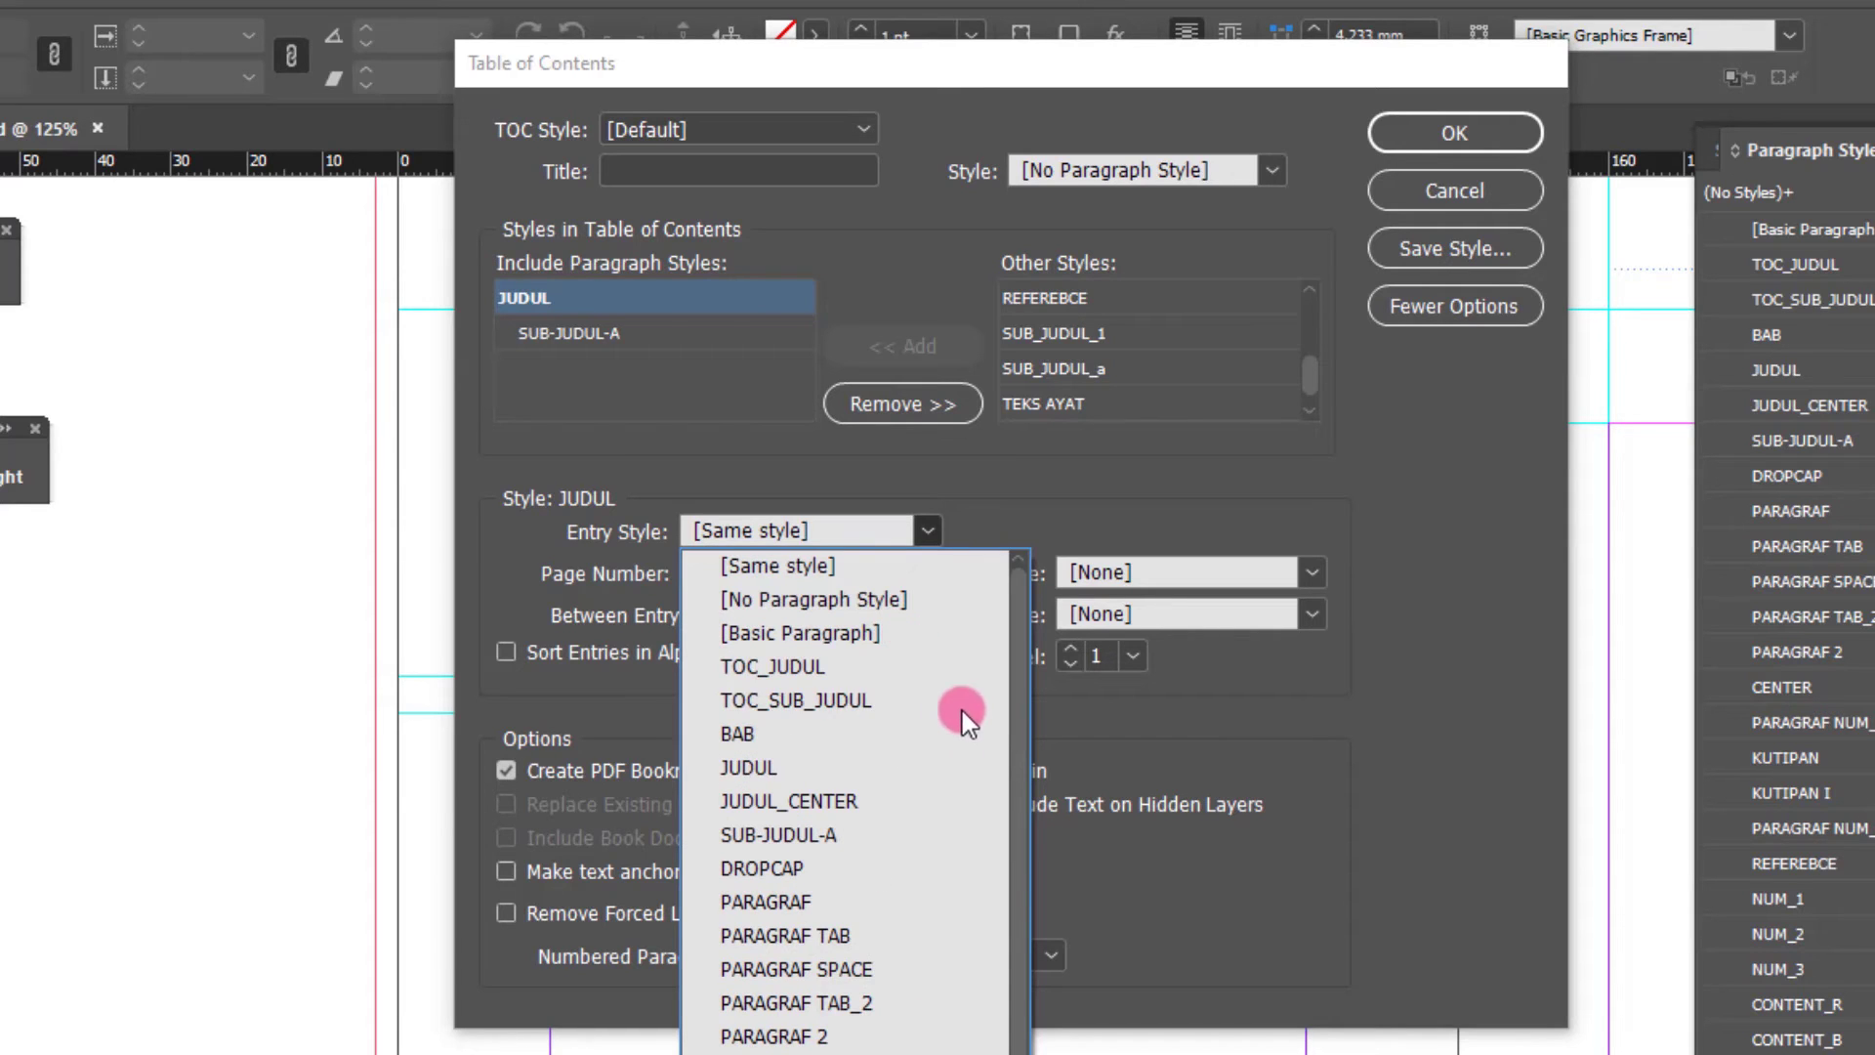
pyautogui.click(841, 661)
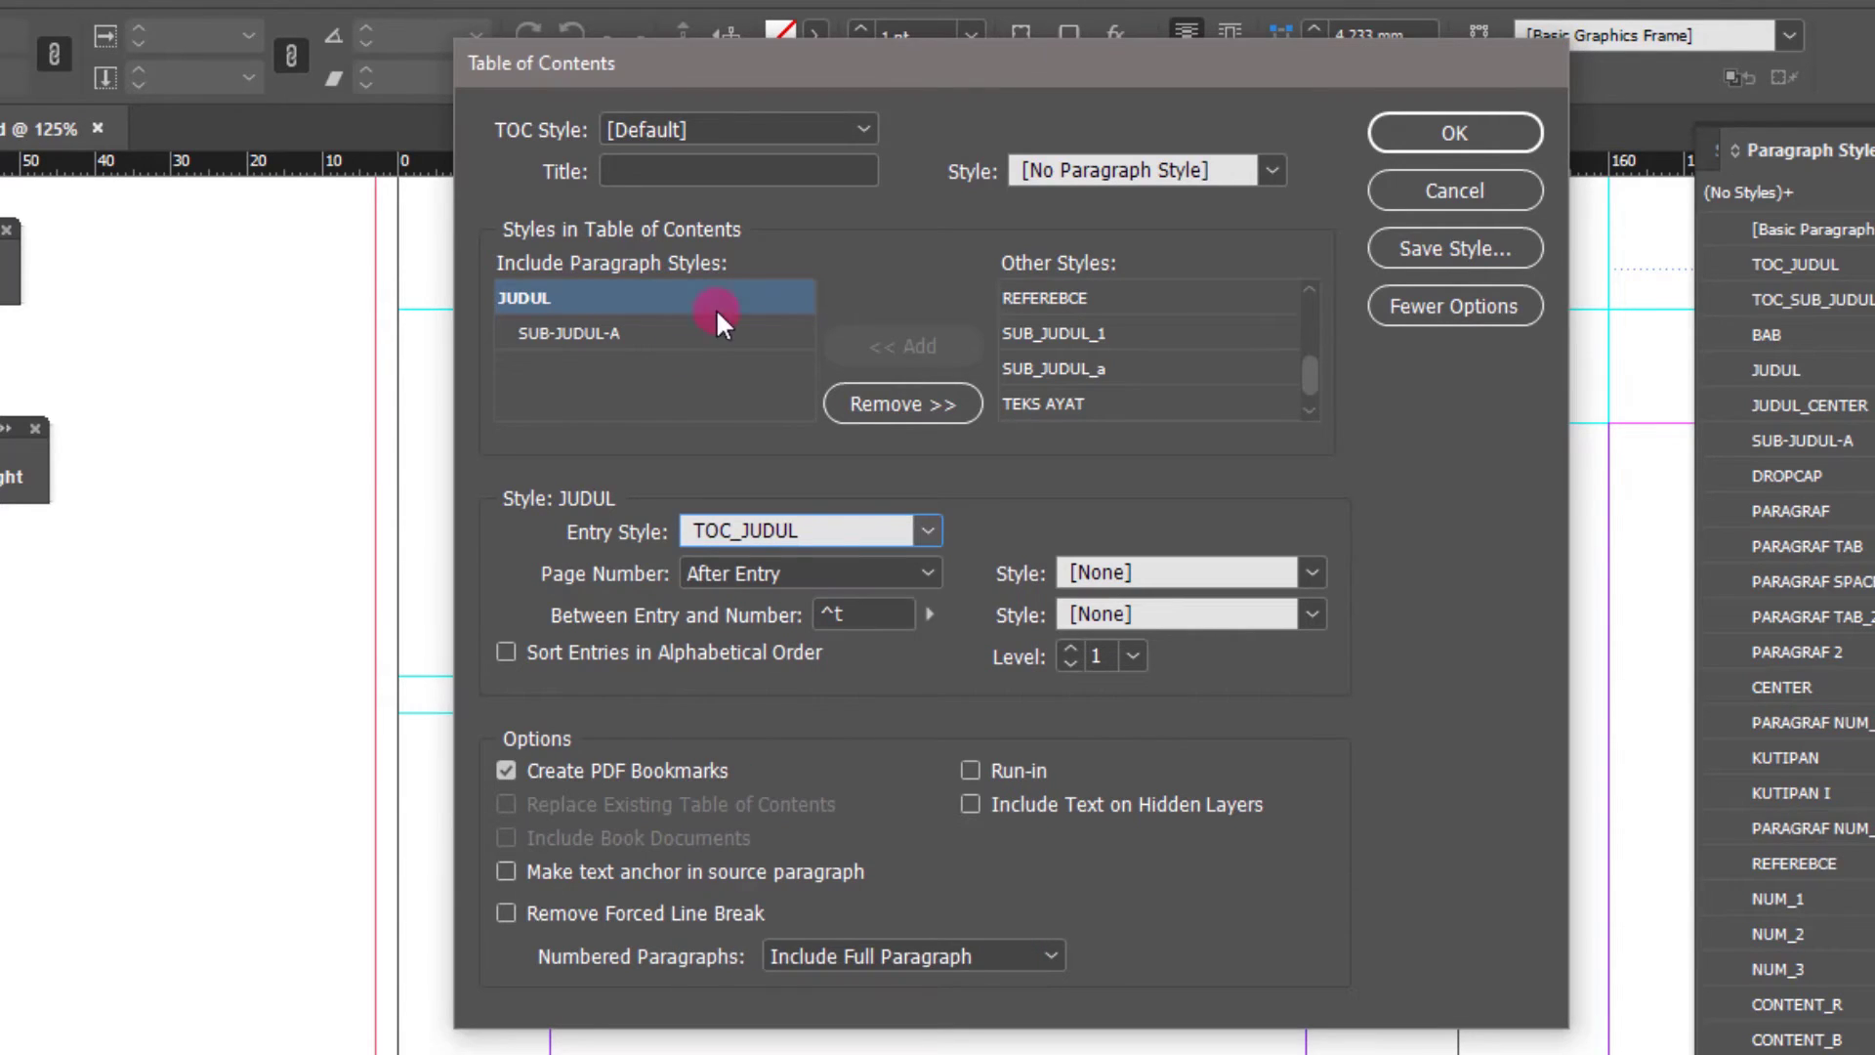
# - Set the entry style of the included SUB-JUDUL-A style to TOC_SUB_JUDUL
pyautogui.click(563, 342)
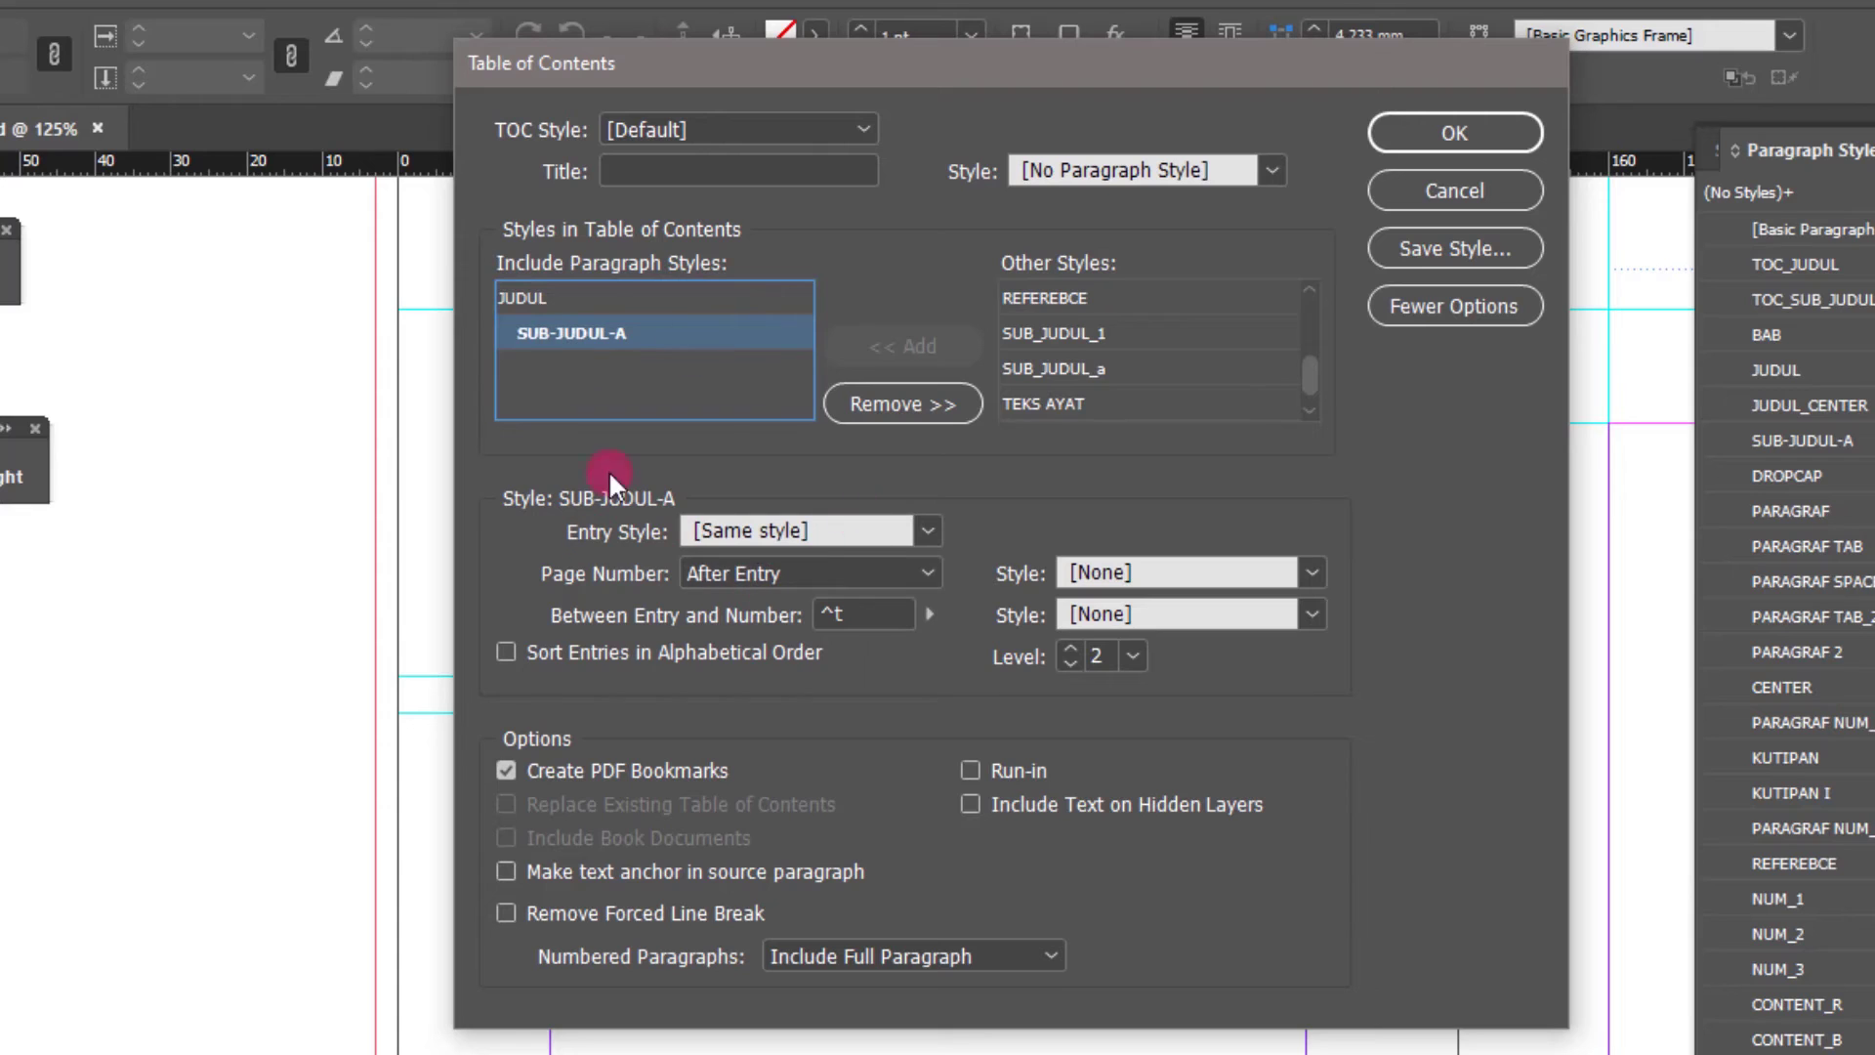
pyautogui.click(829, 531)
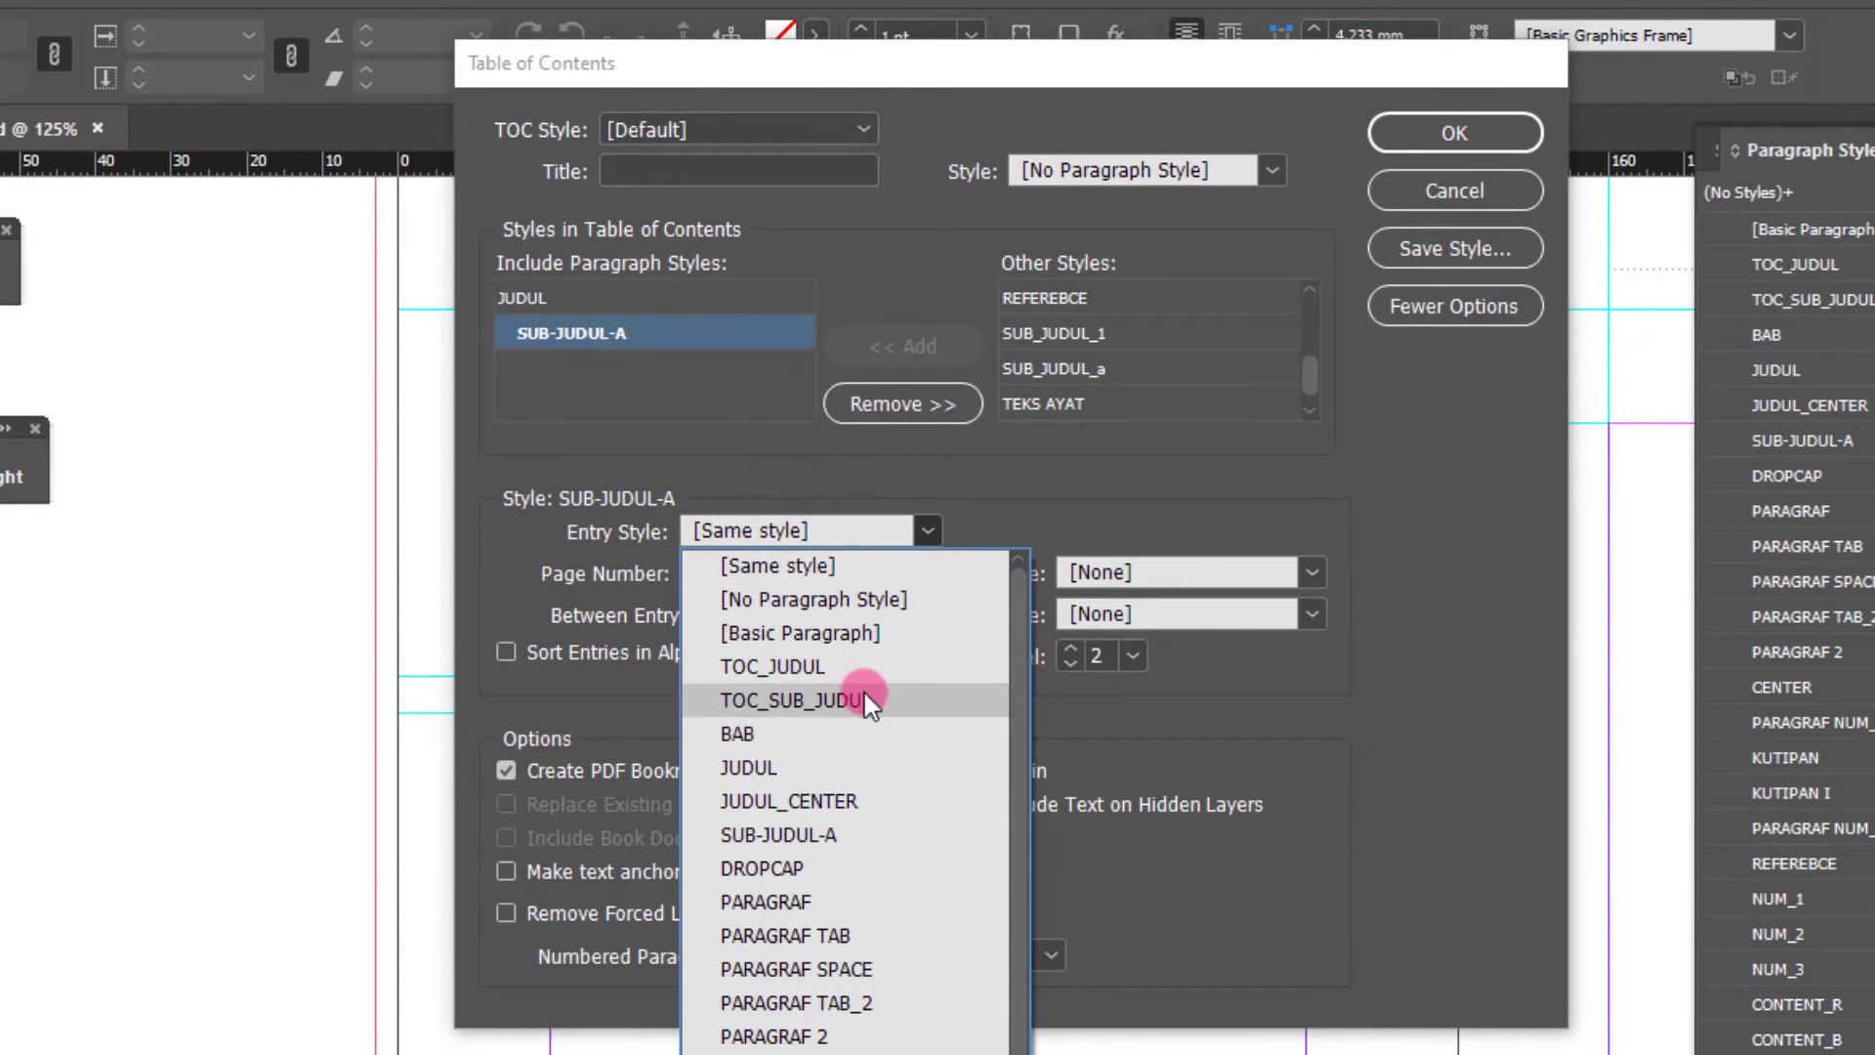
pyautogui.click(905, 703)
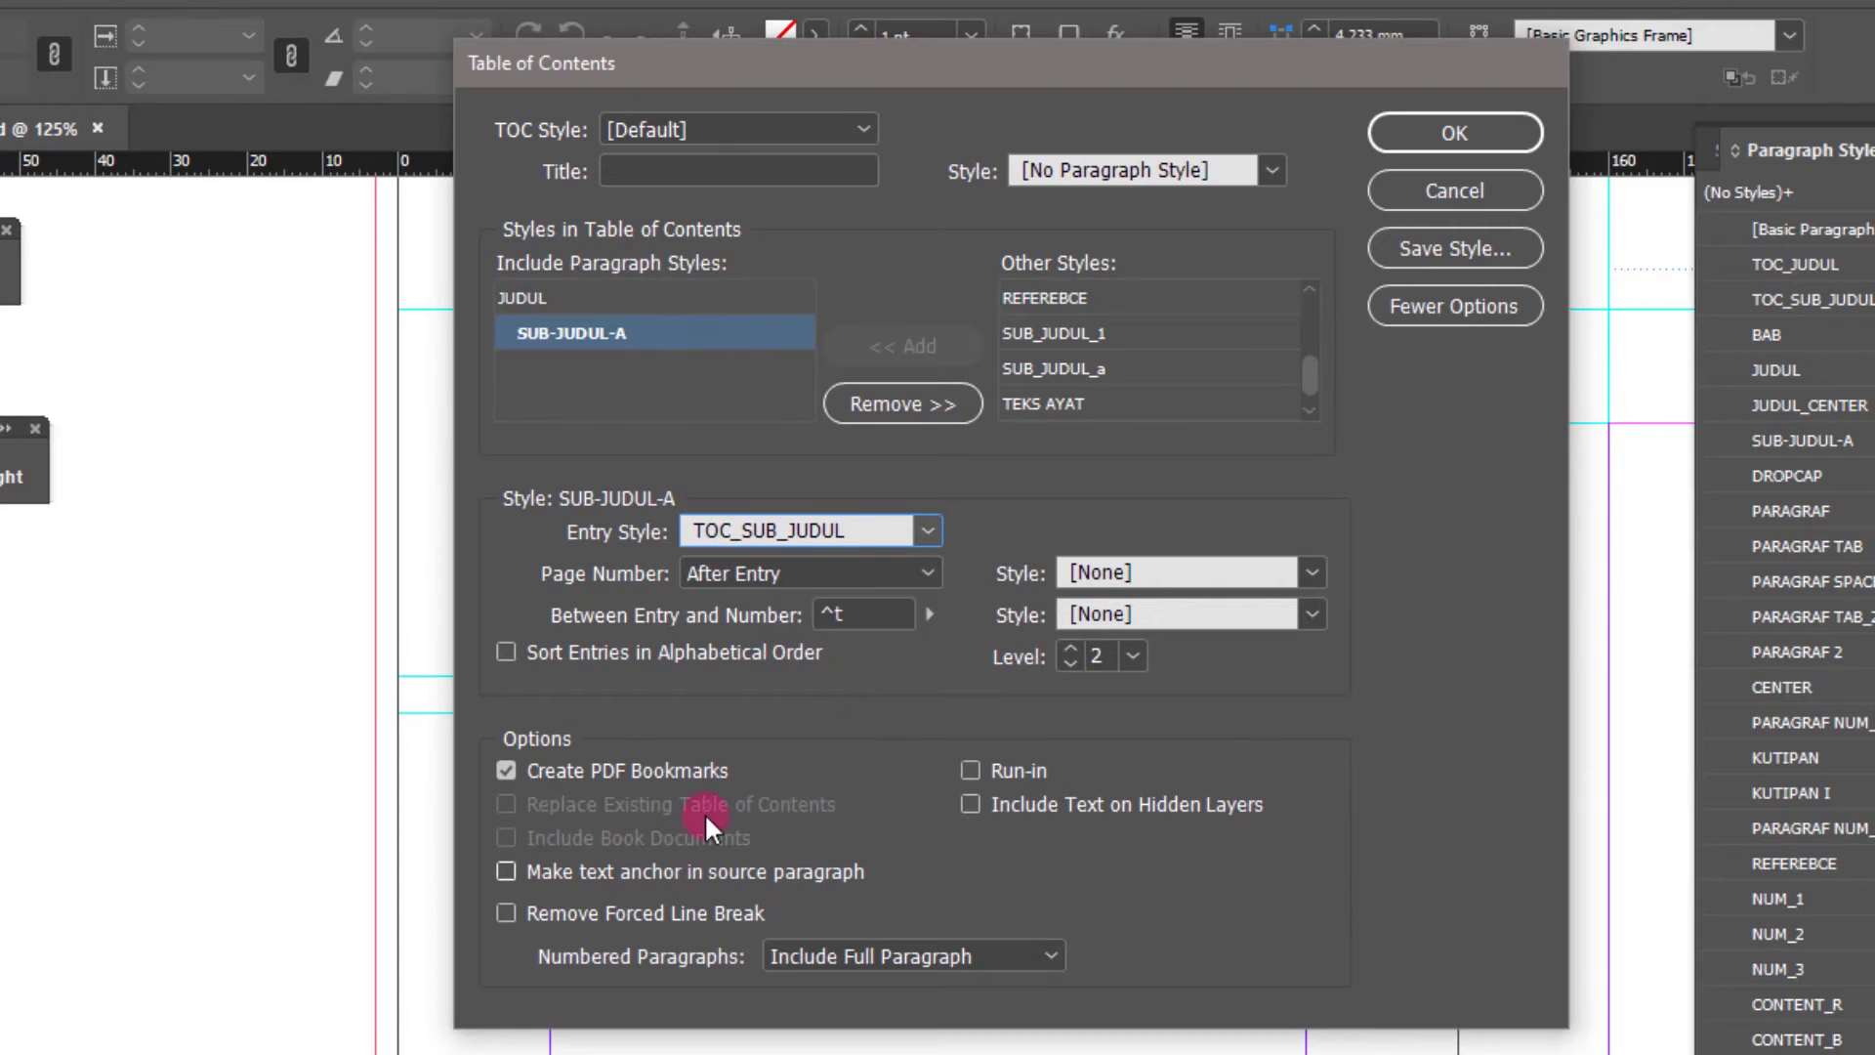
# - Generate the table of contents and place it in a frame about 100 × 122 mm below the "Daftar Isi" heading
pyautogui.click(707, 168)
pyautogui.moveTo(712, 75); pyautogui.dragTo(1364, 161)
pyautogui.moveTo(443, 115); pyautogui.dragTo(999, 154)
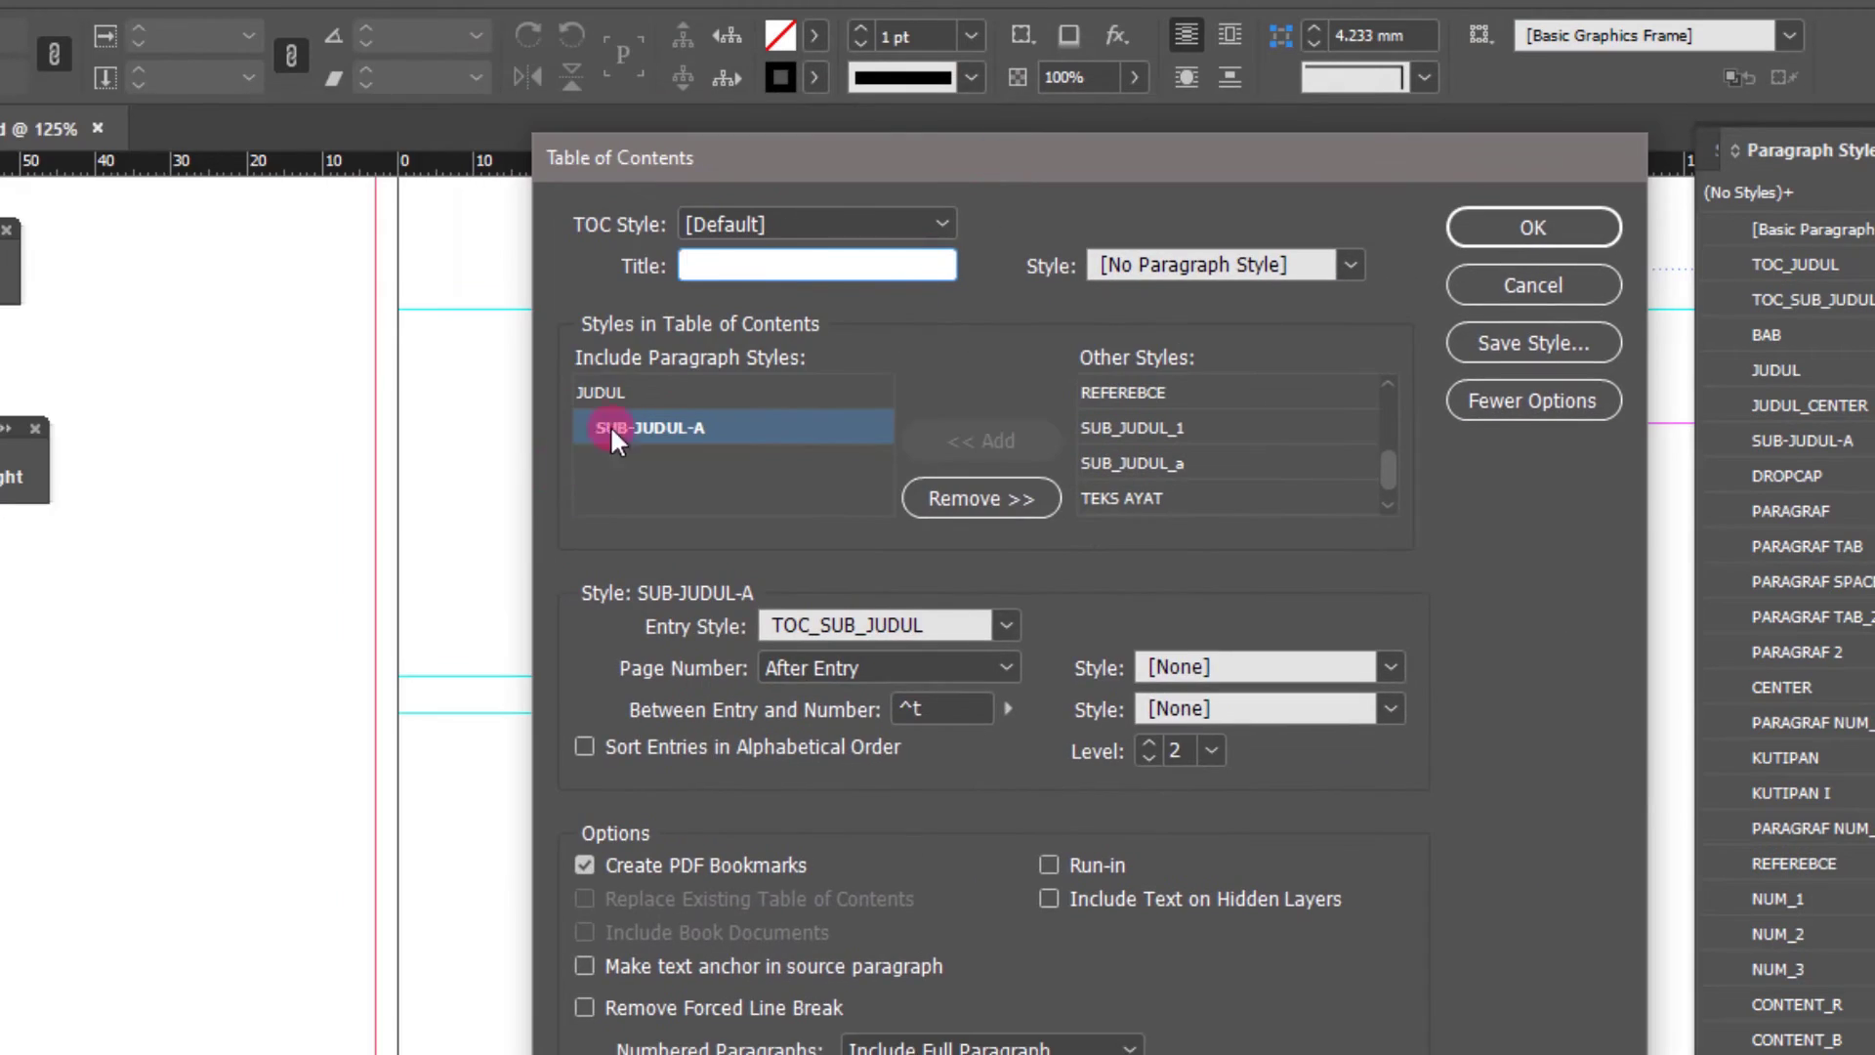
pyautogui.moveTo(847, 166); pyautogui.dragTo(779, 168)
pyautogui.click(1494, 232)
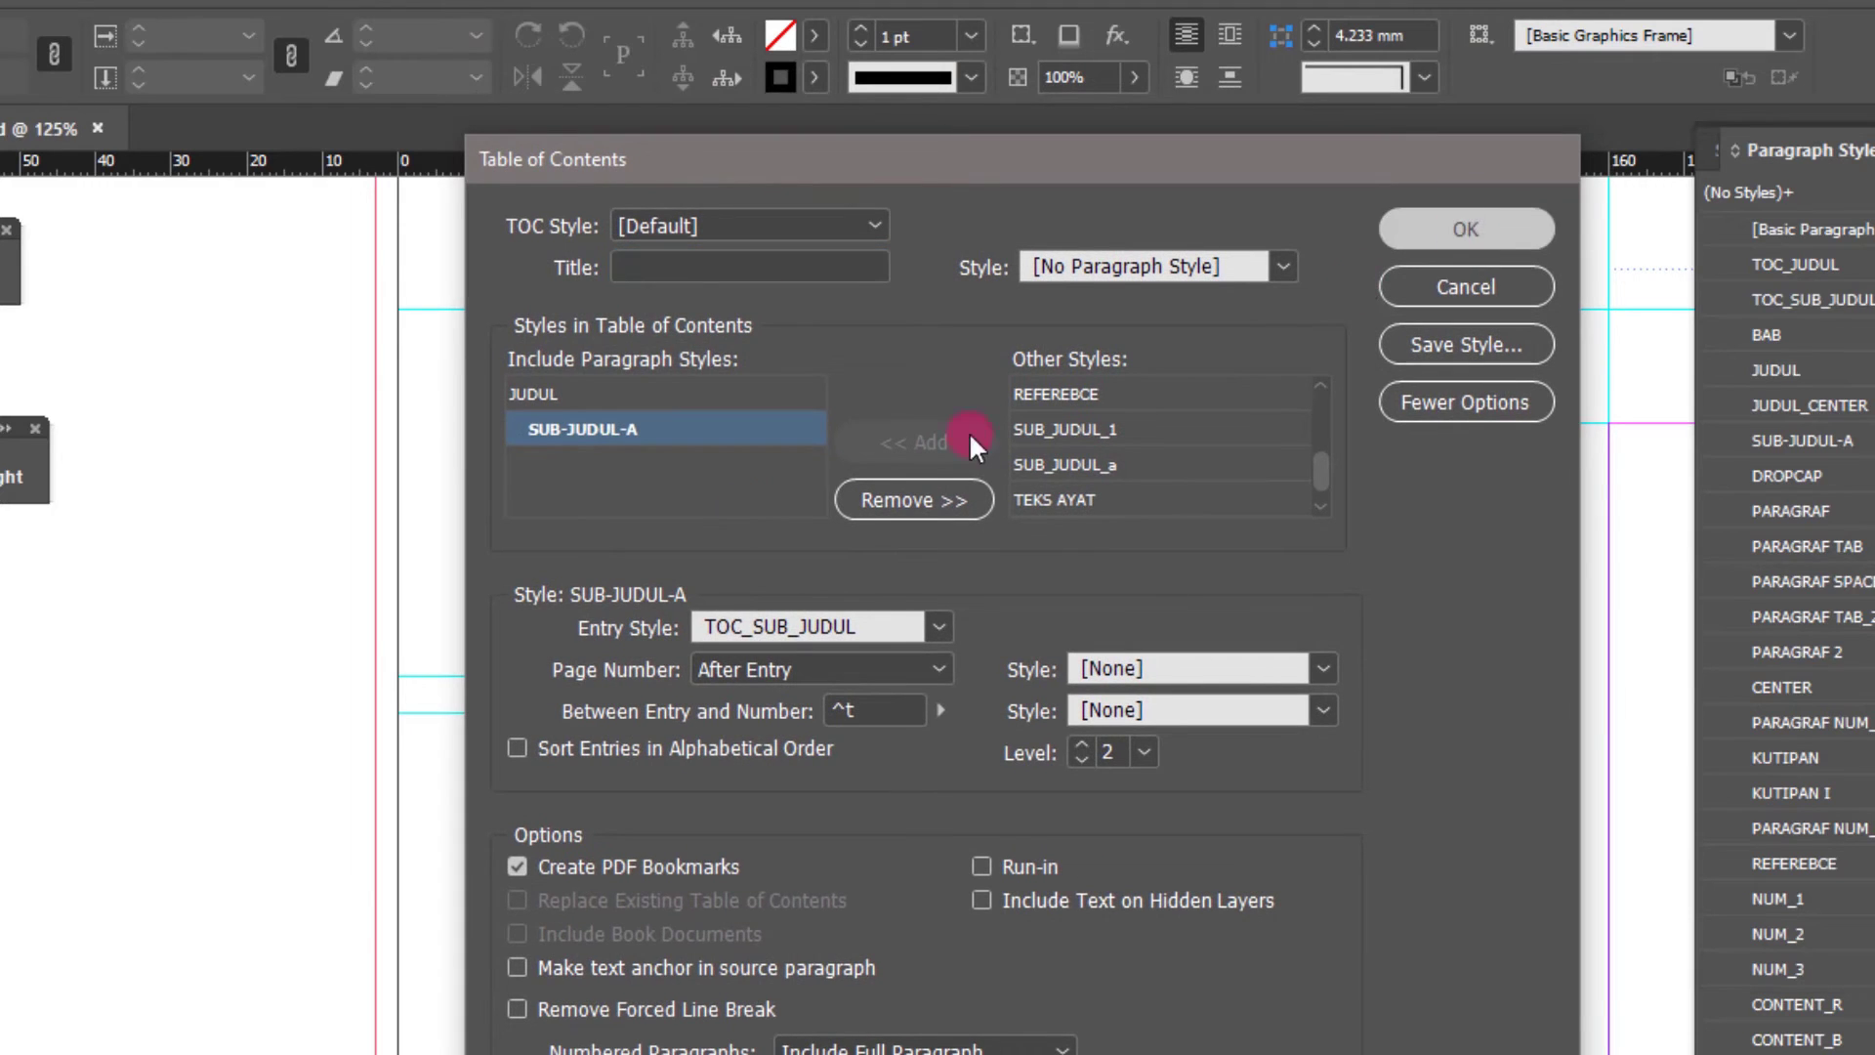
pyautogui.scroll(-2, 781, 464)
pyautogui.scroll(1, 579, 539)
pyautogui.scroll(-1, 500, 551)
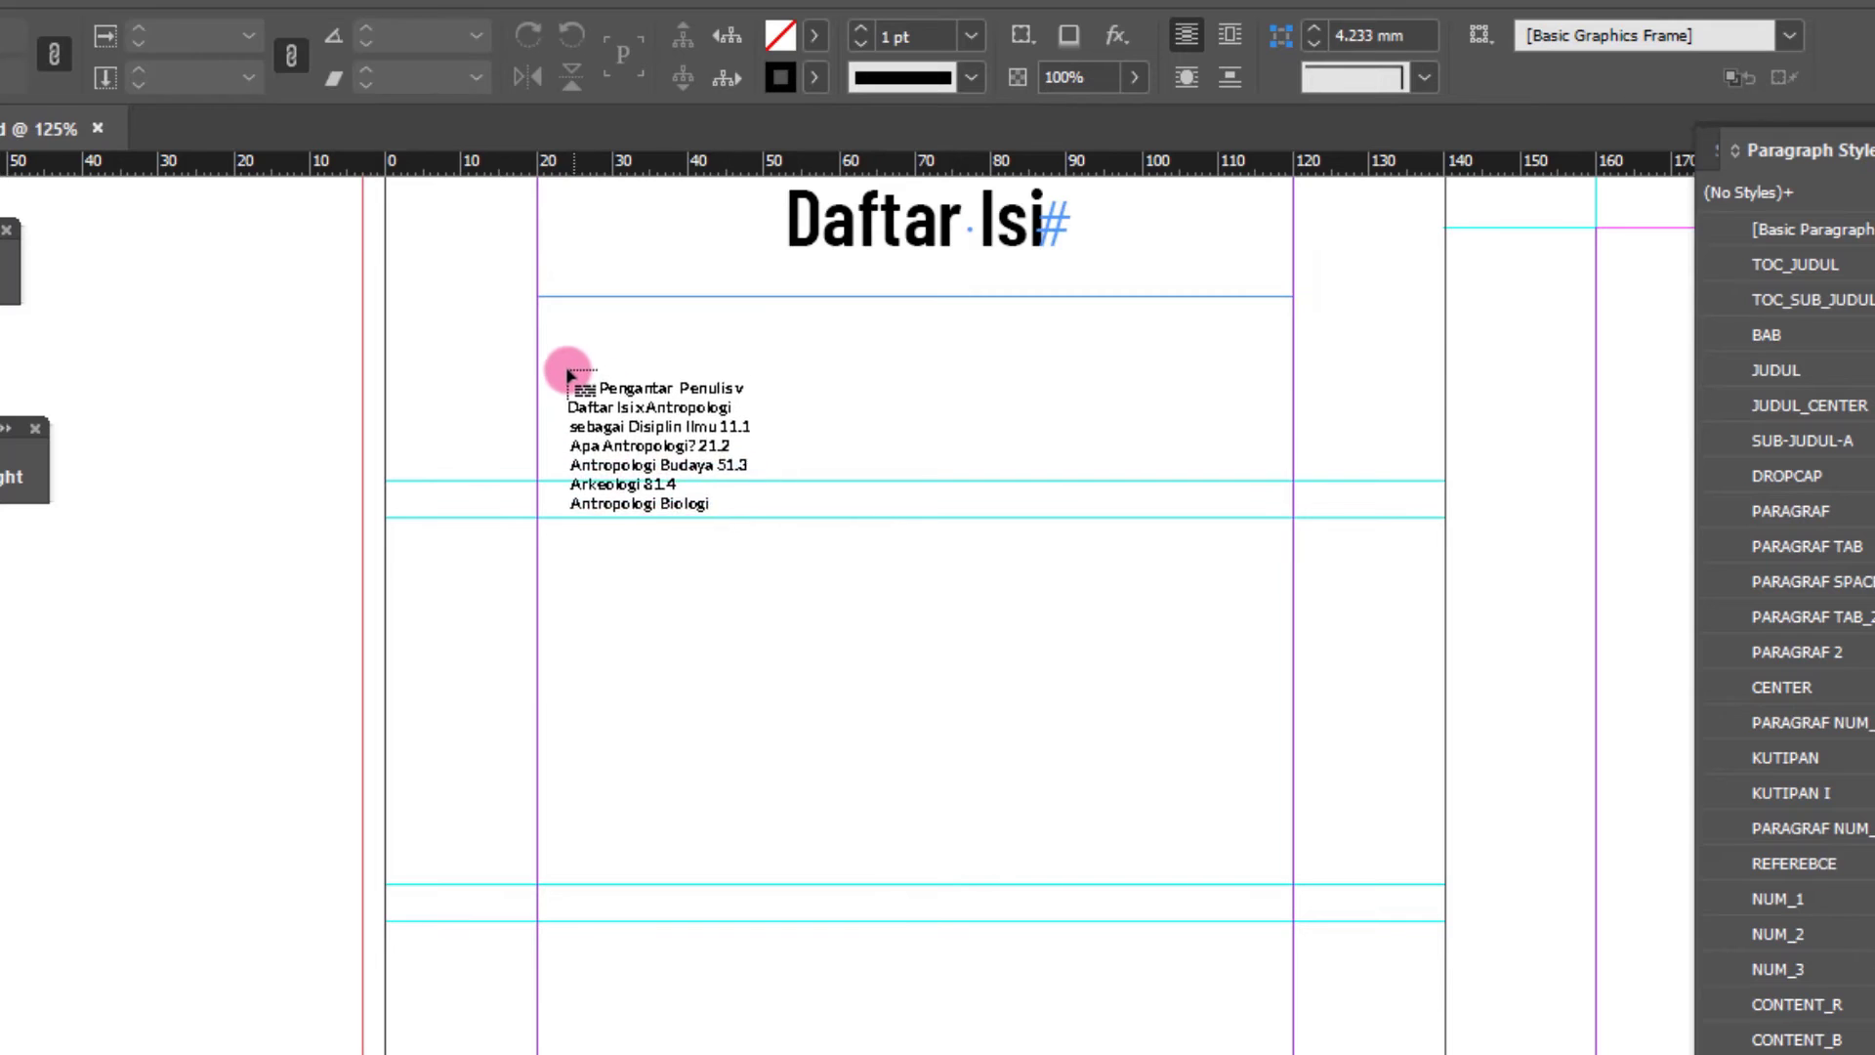
pyautogui.scroll(1, 684, 459)
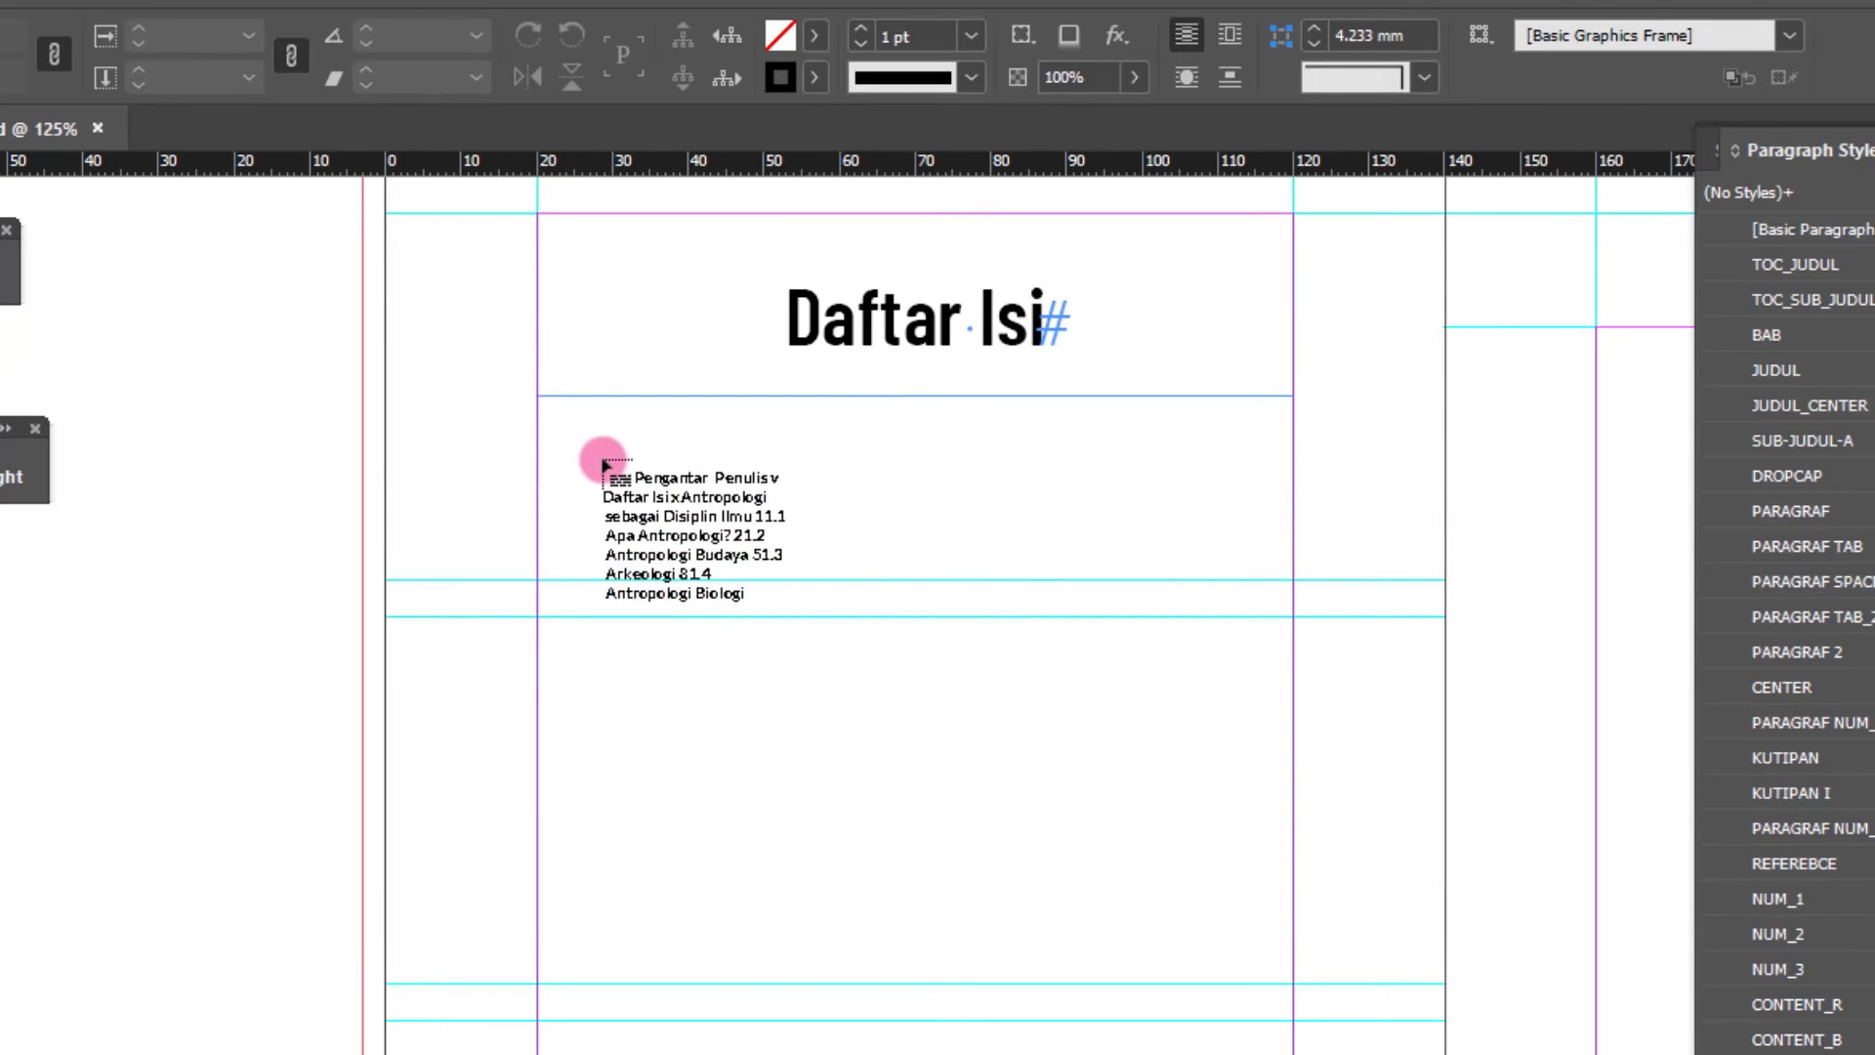
pyautogui.scroll(-1, 506, 439)
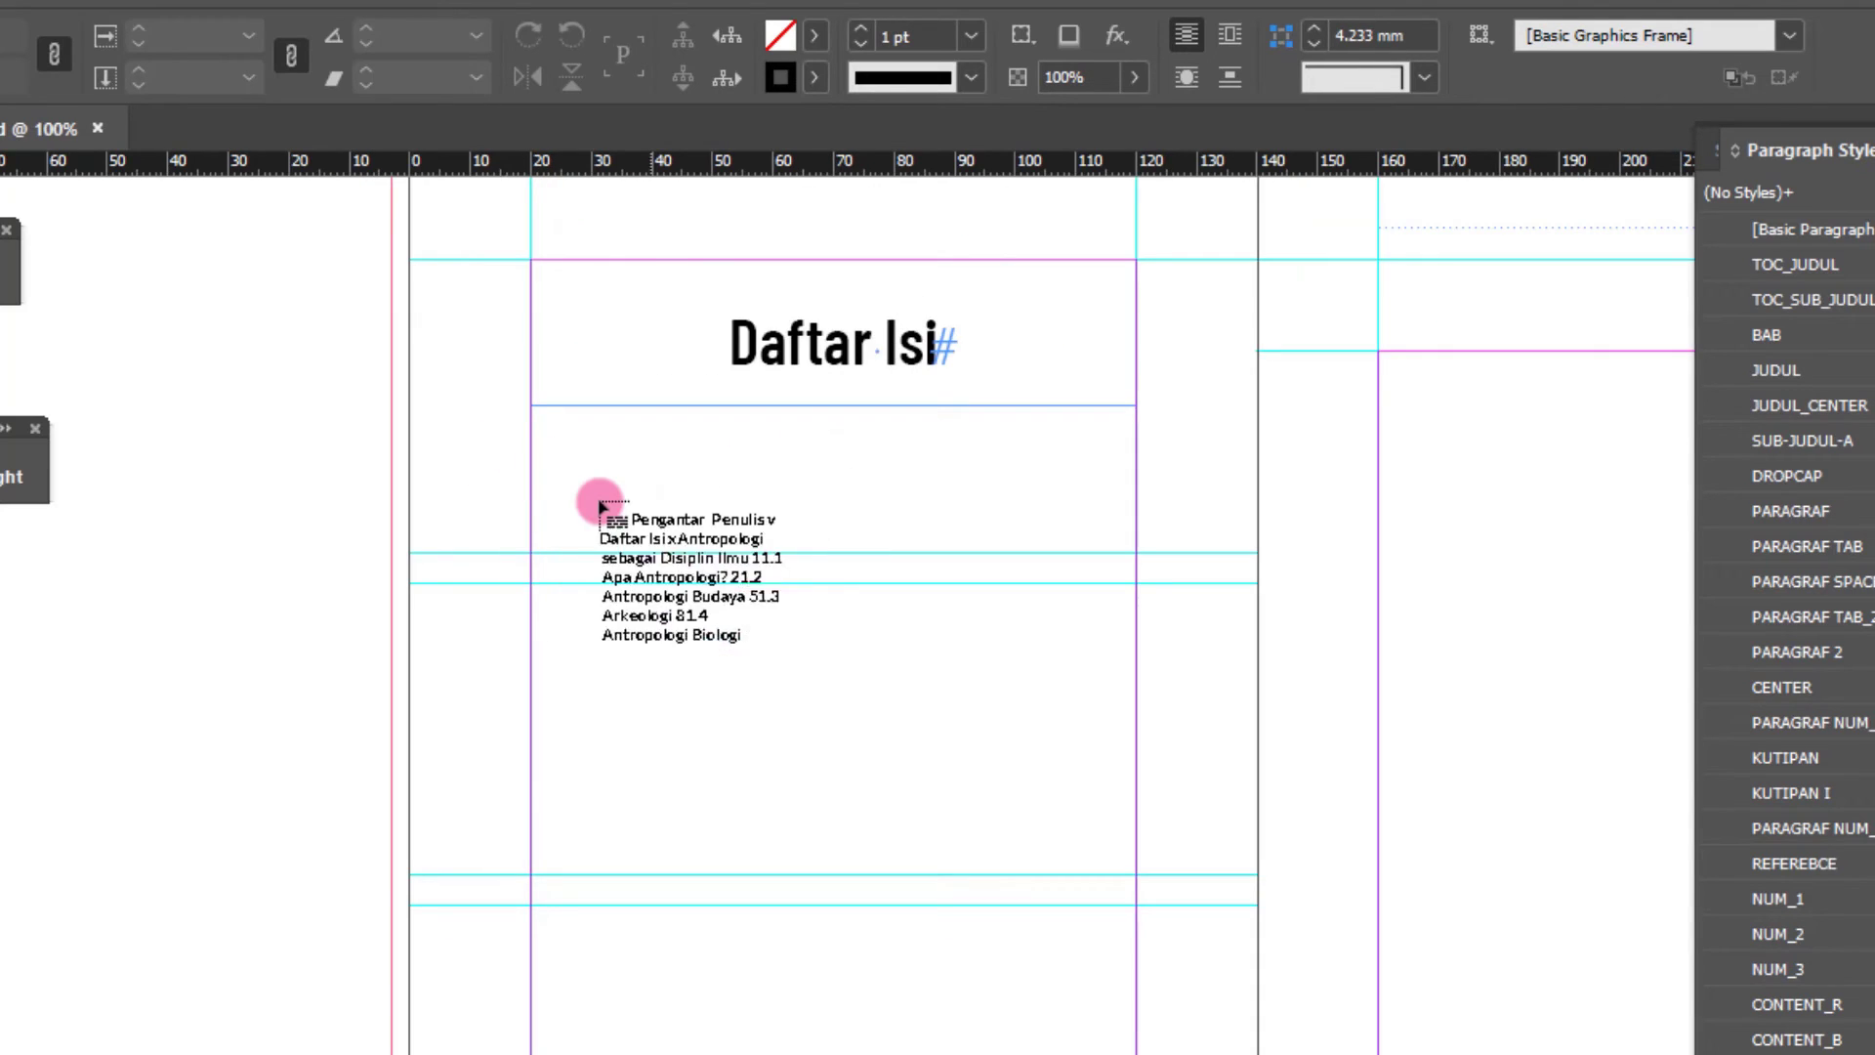
pyautogui.click(535, 466)
# - Examine the chapter and subchapter entries of the placed table of contents down to the end of its frame
pyautogui.scroll(-1, 924, 619)
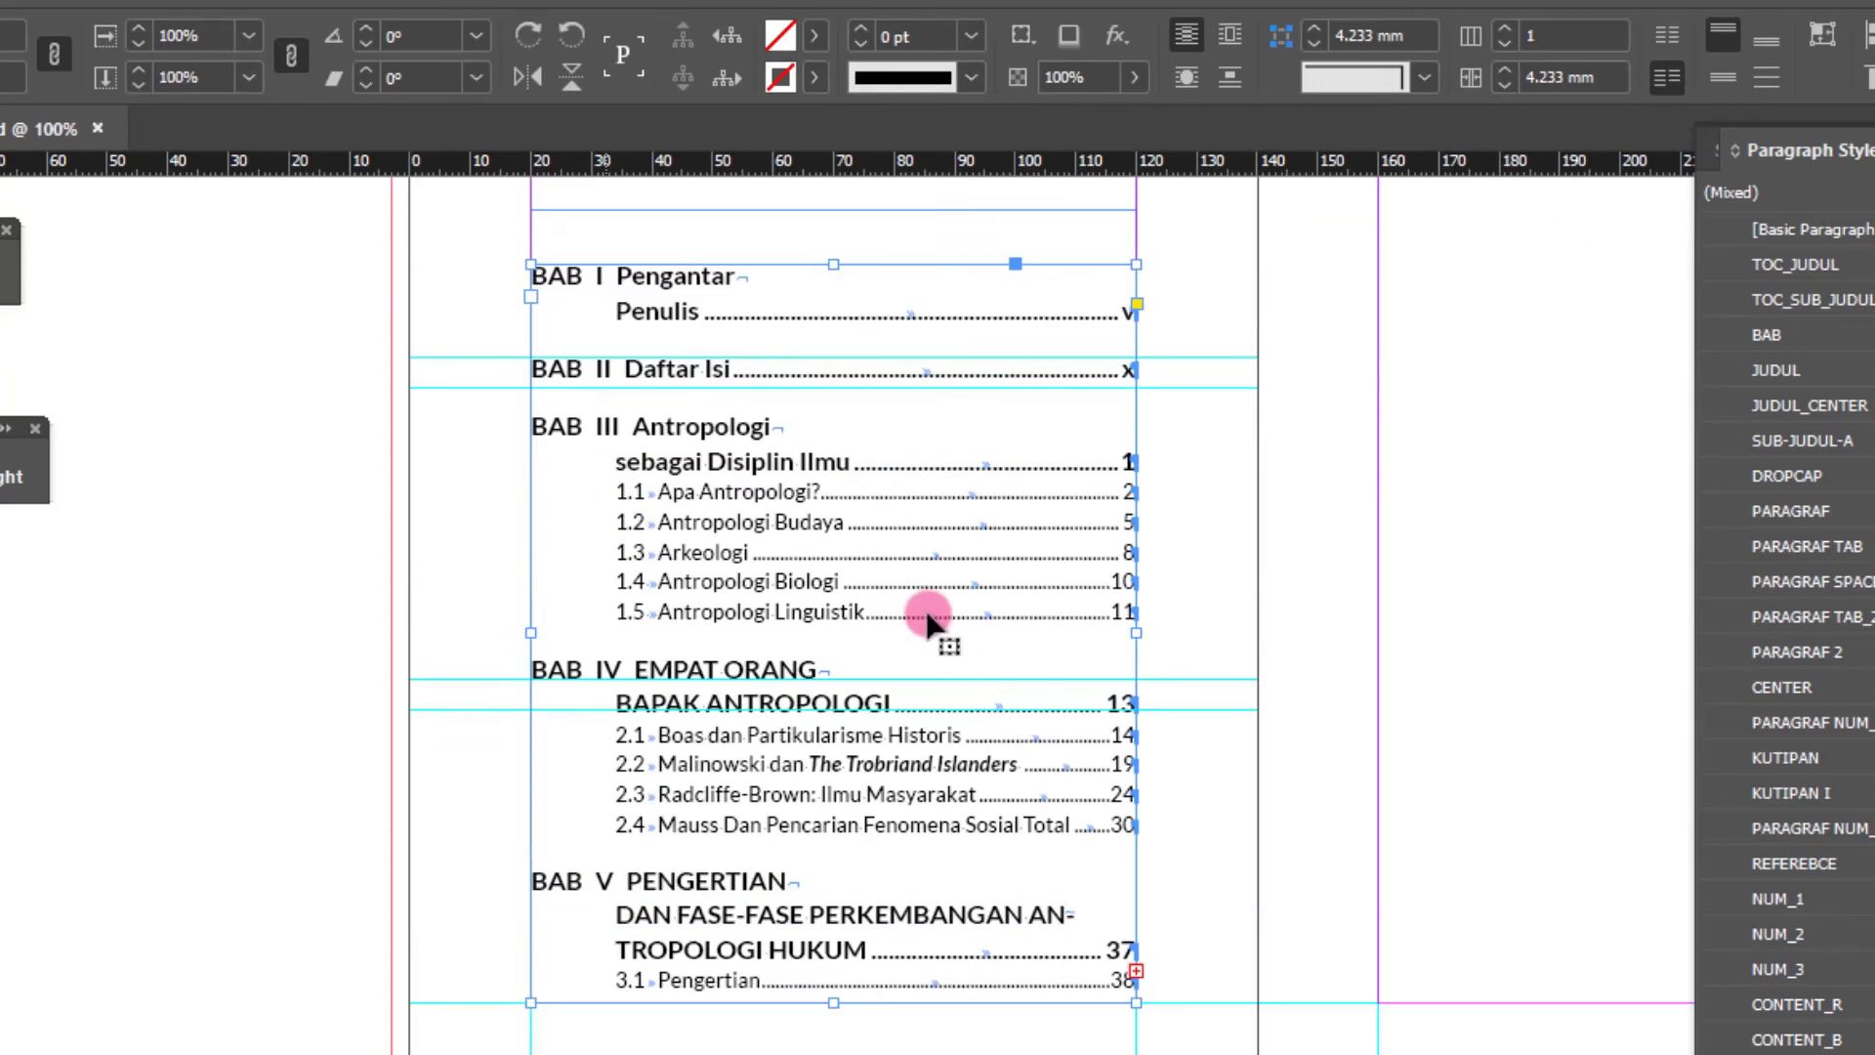
pyautogui.scroll(2, 784, 838)
pyautogui.scroll(-1, 771, 811)
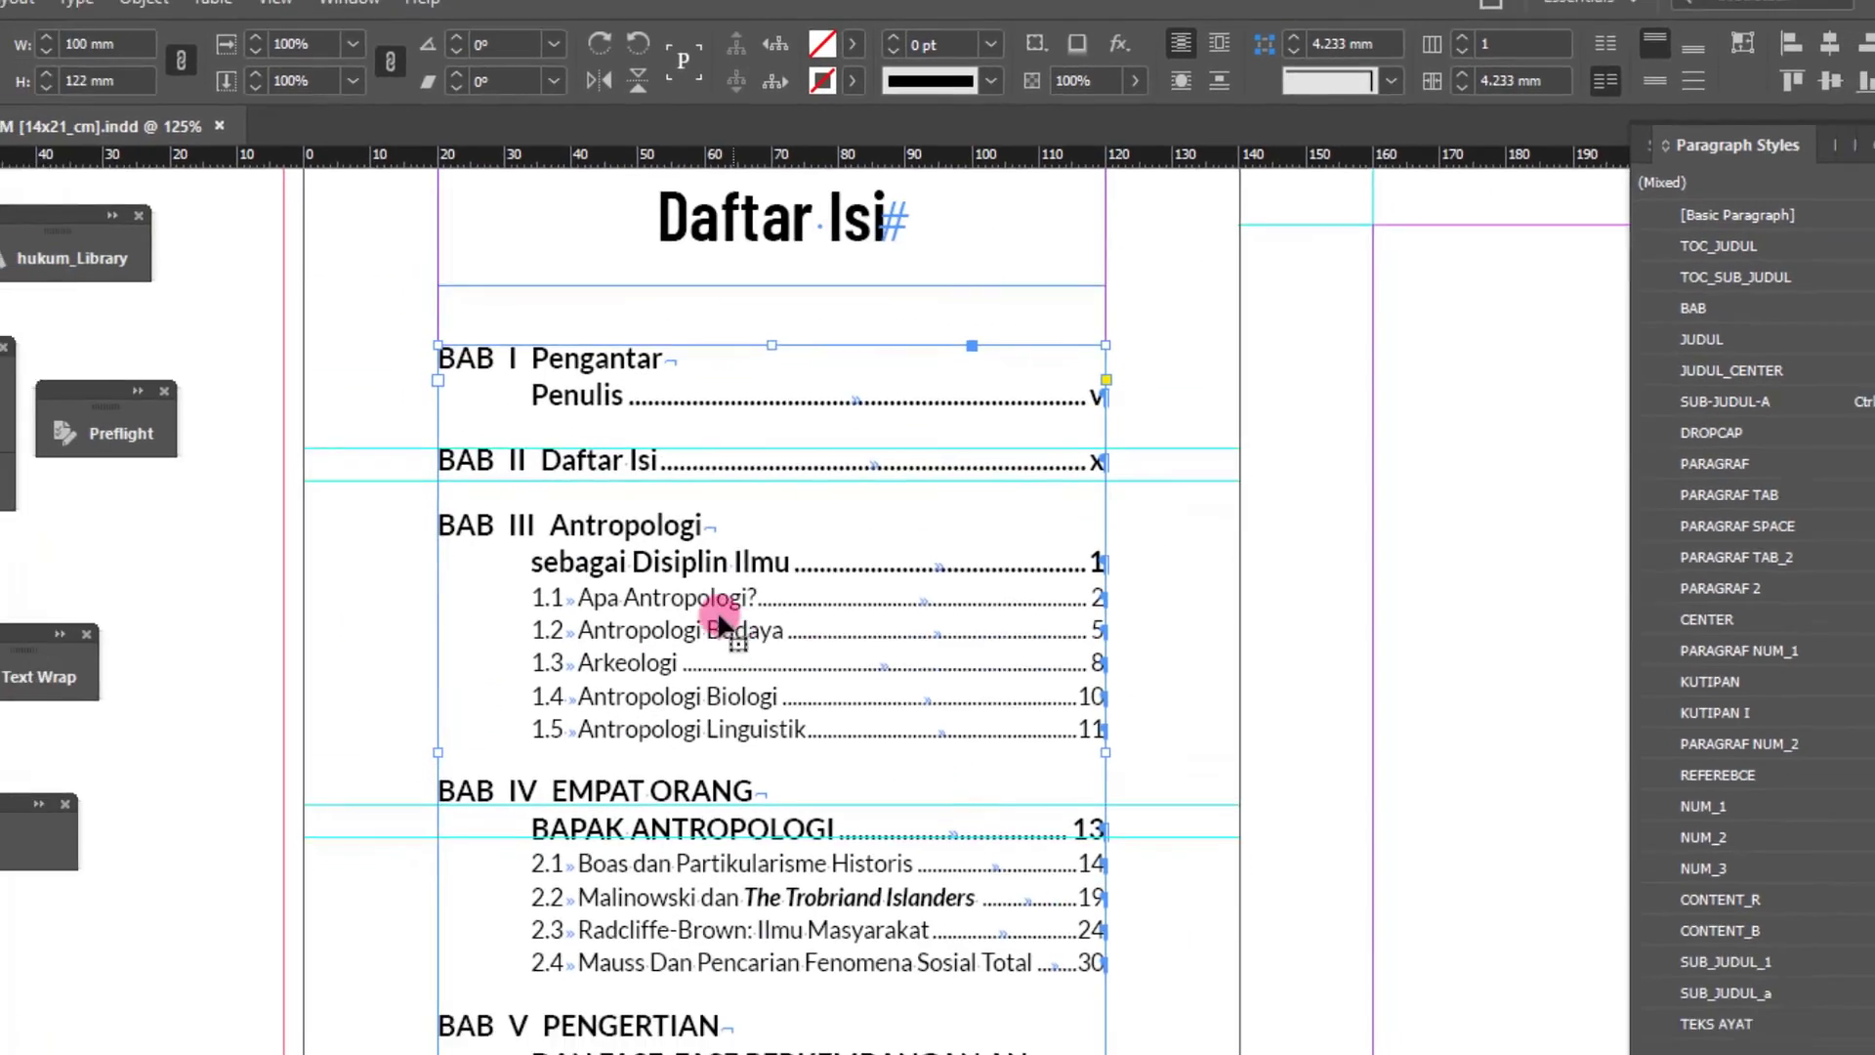
pyautogui.scroll(-3, 908, 478)
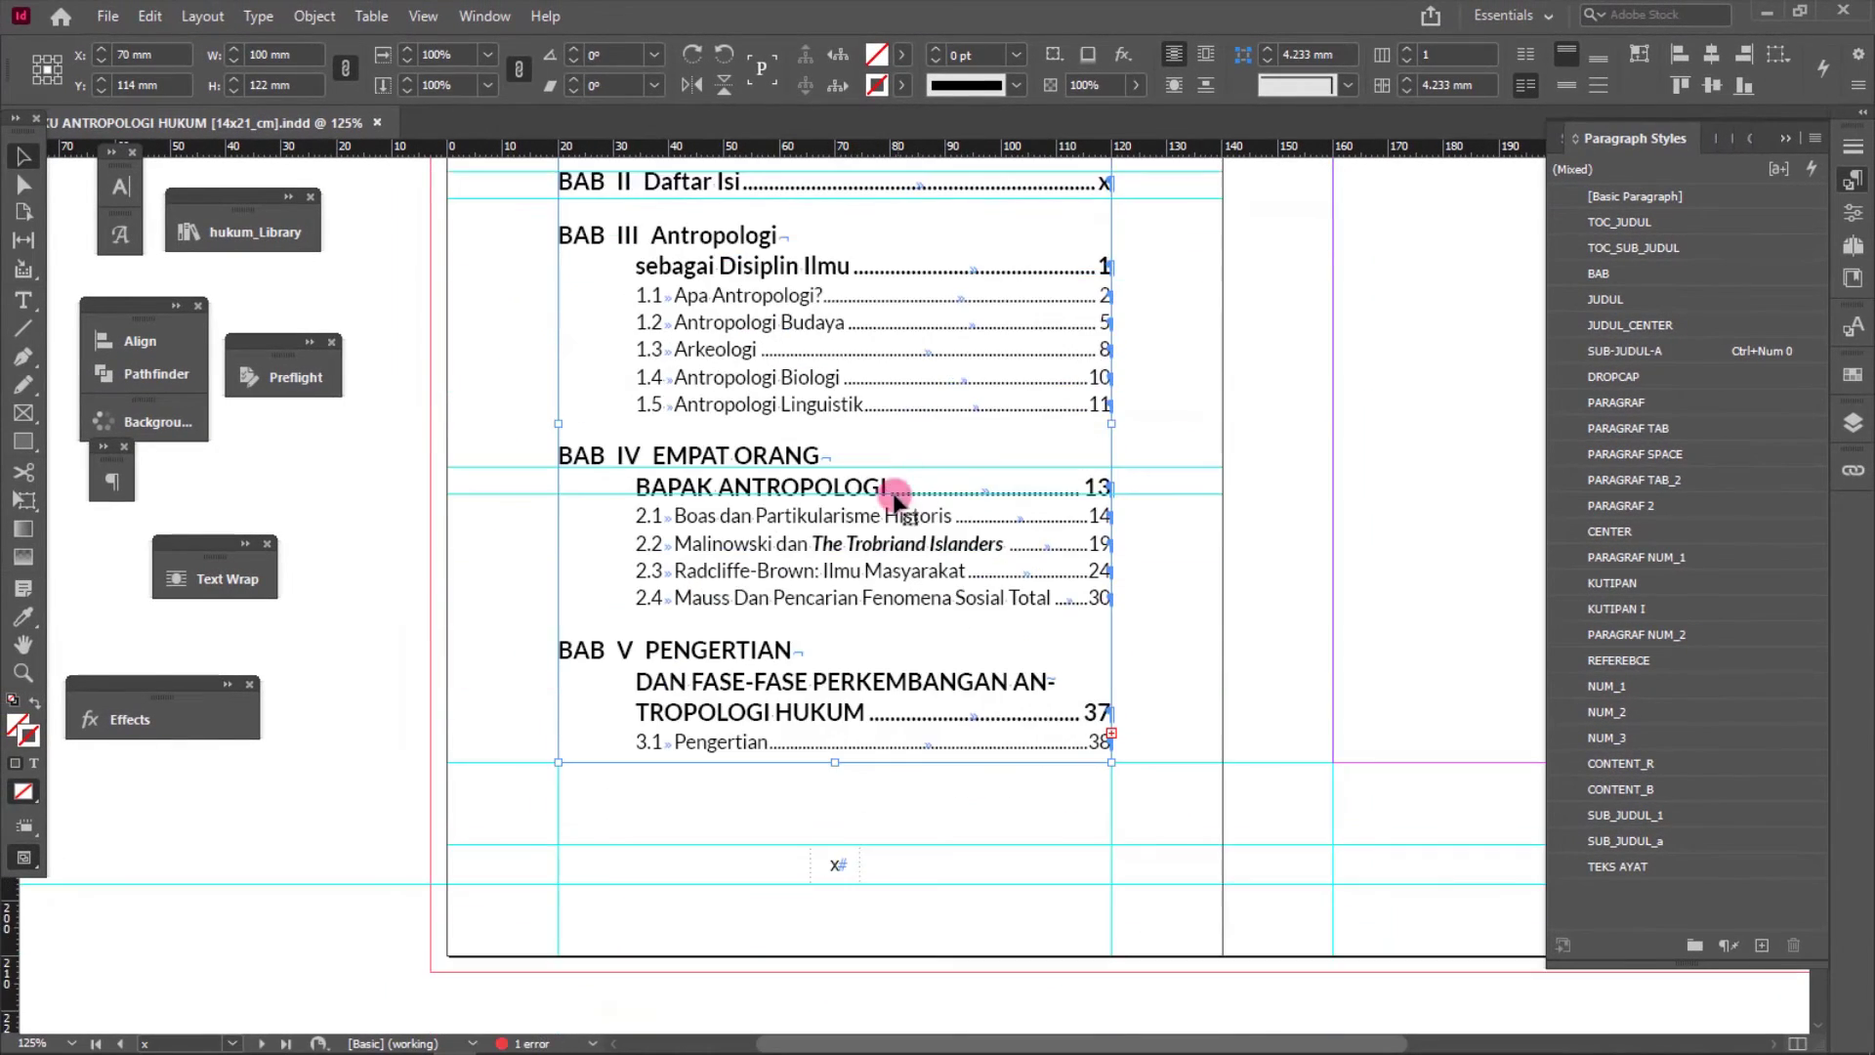
pyautogui.scroll(2, 733, 419)
pyautogui.scroll(2, 725, 418)
pyautogui.scroll(-4, 684, 424)
pyautogui.click(1123, 674)
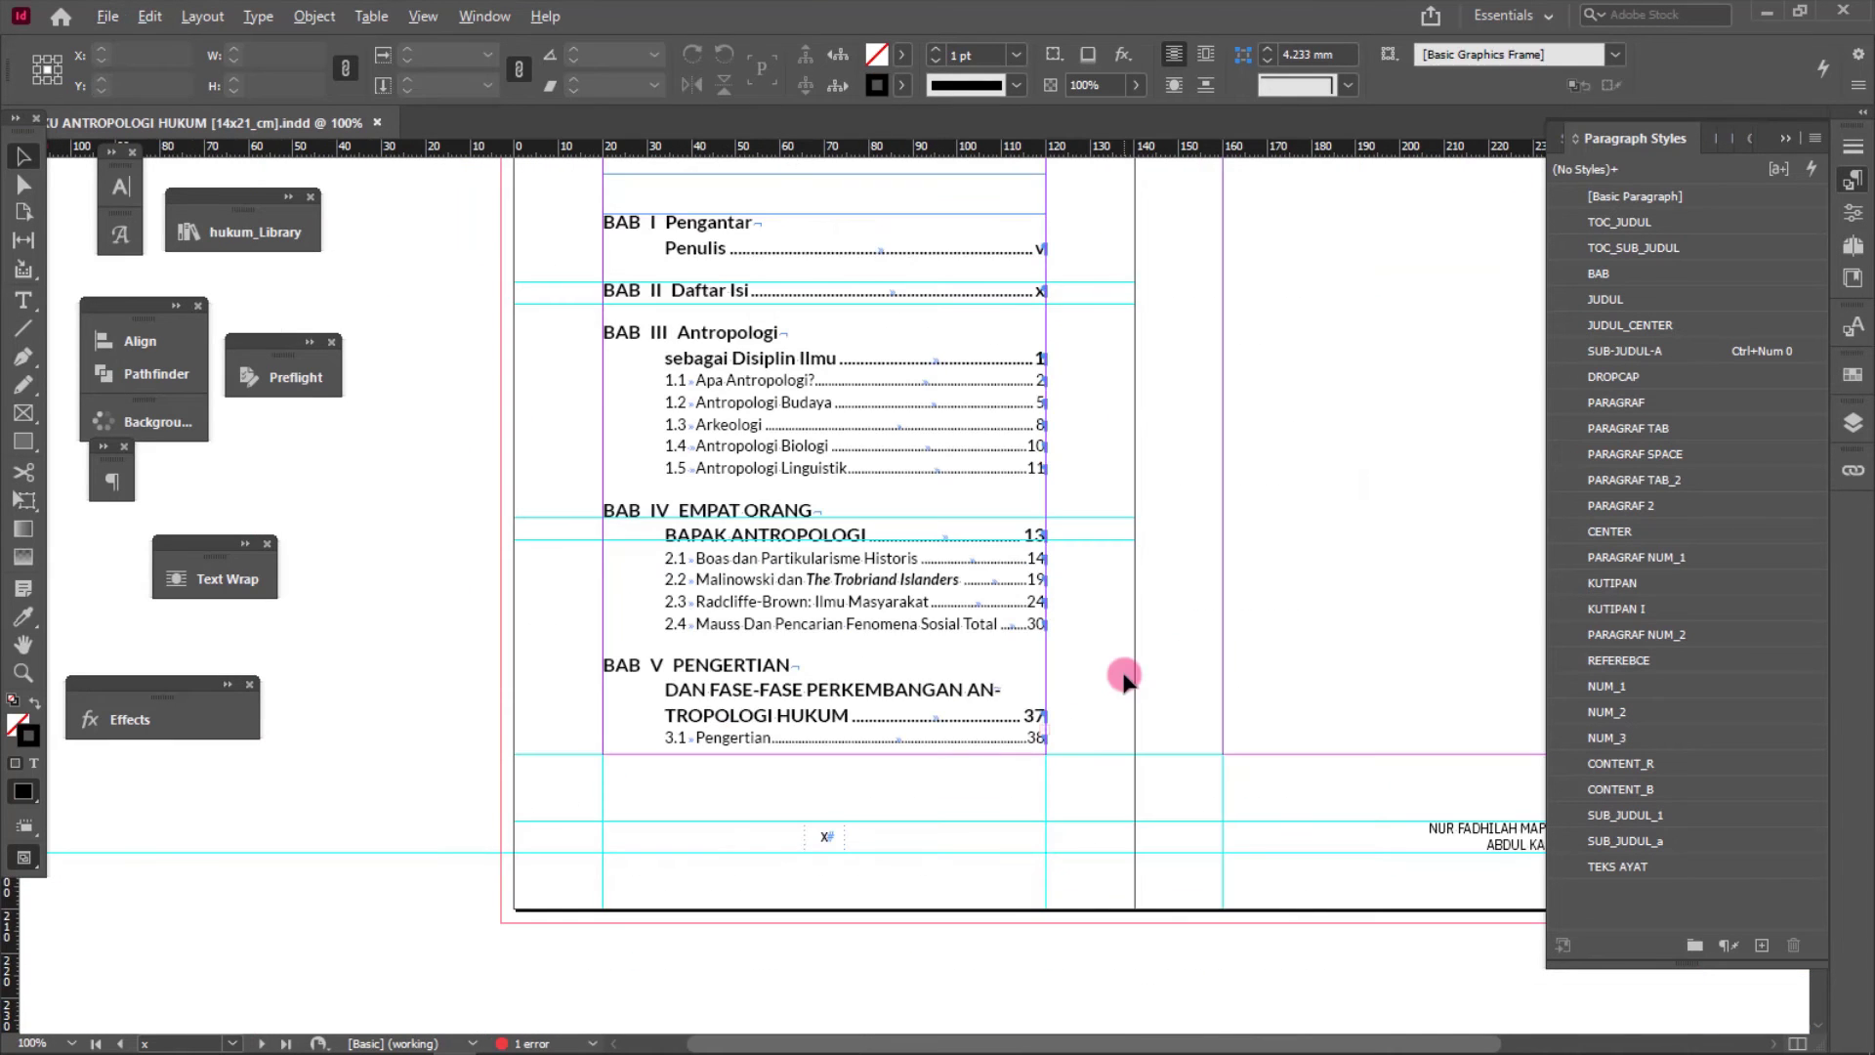
pyautogui.scroll(3, 1013, 760)
# - Flow the overset contents text into a threaded frame about 100 × 140 mm within the margins of page xi
pyautogui.click(979, 684)
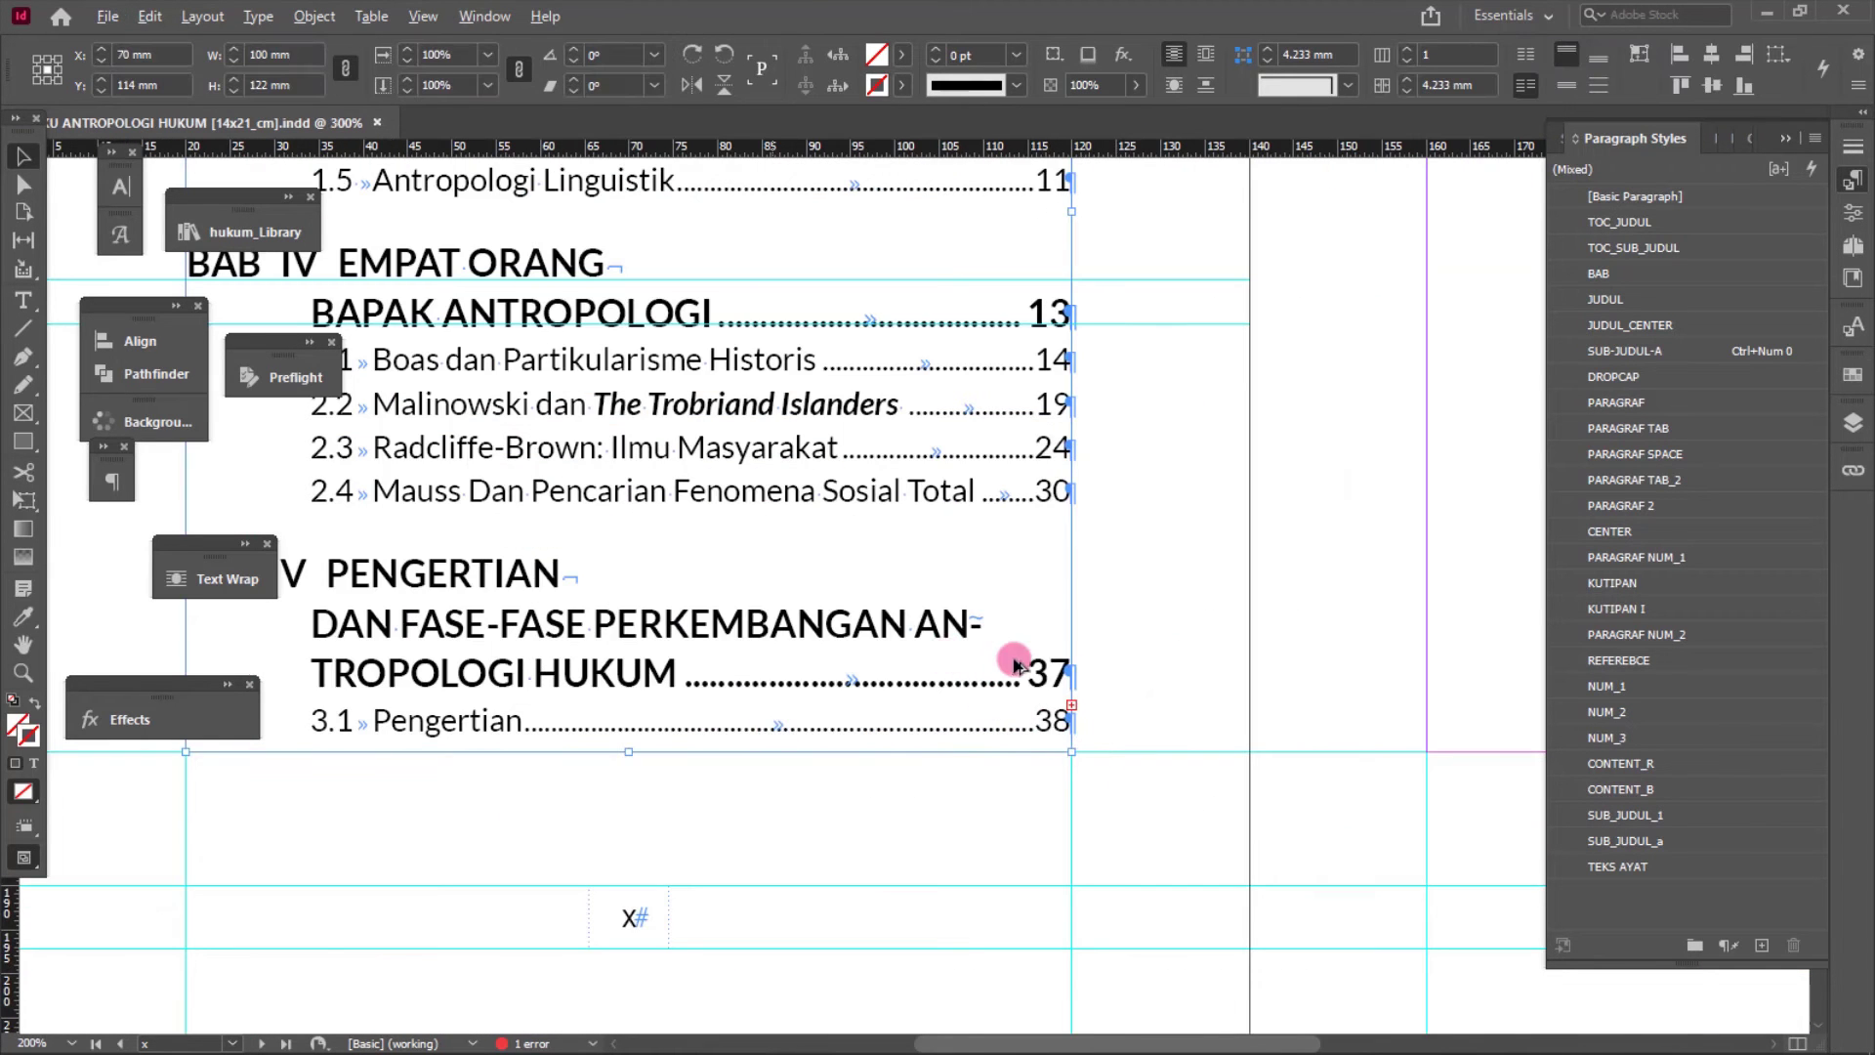
pyautogui.moveTo(1014, 660); pyautogui.dragTo(1092, 643)
pyautogui.scroll(-2, 861, 705)
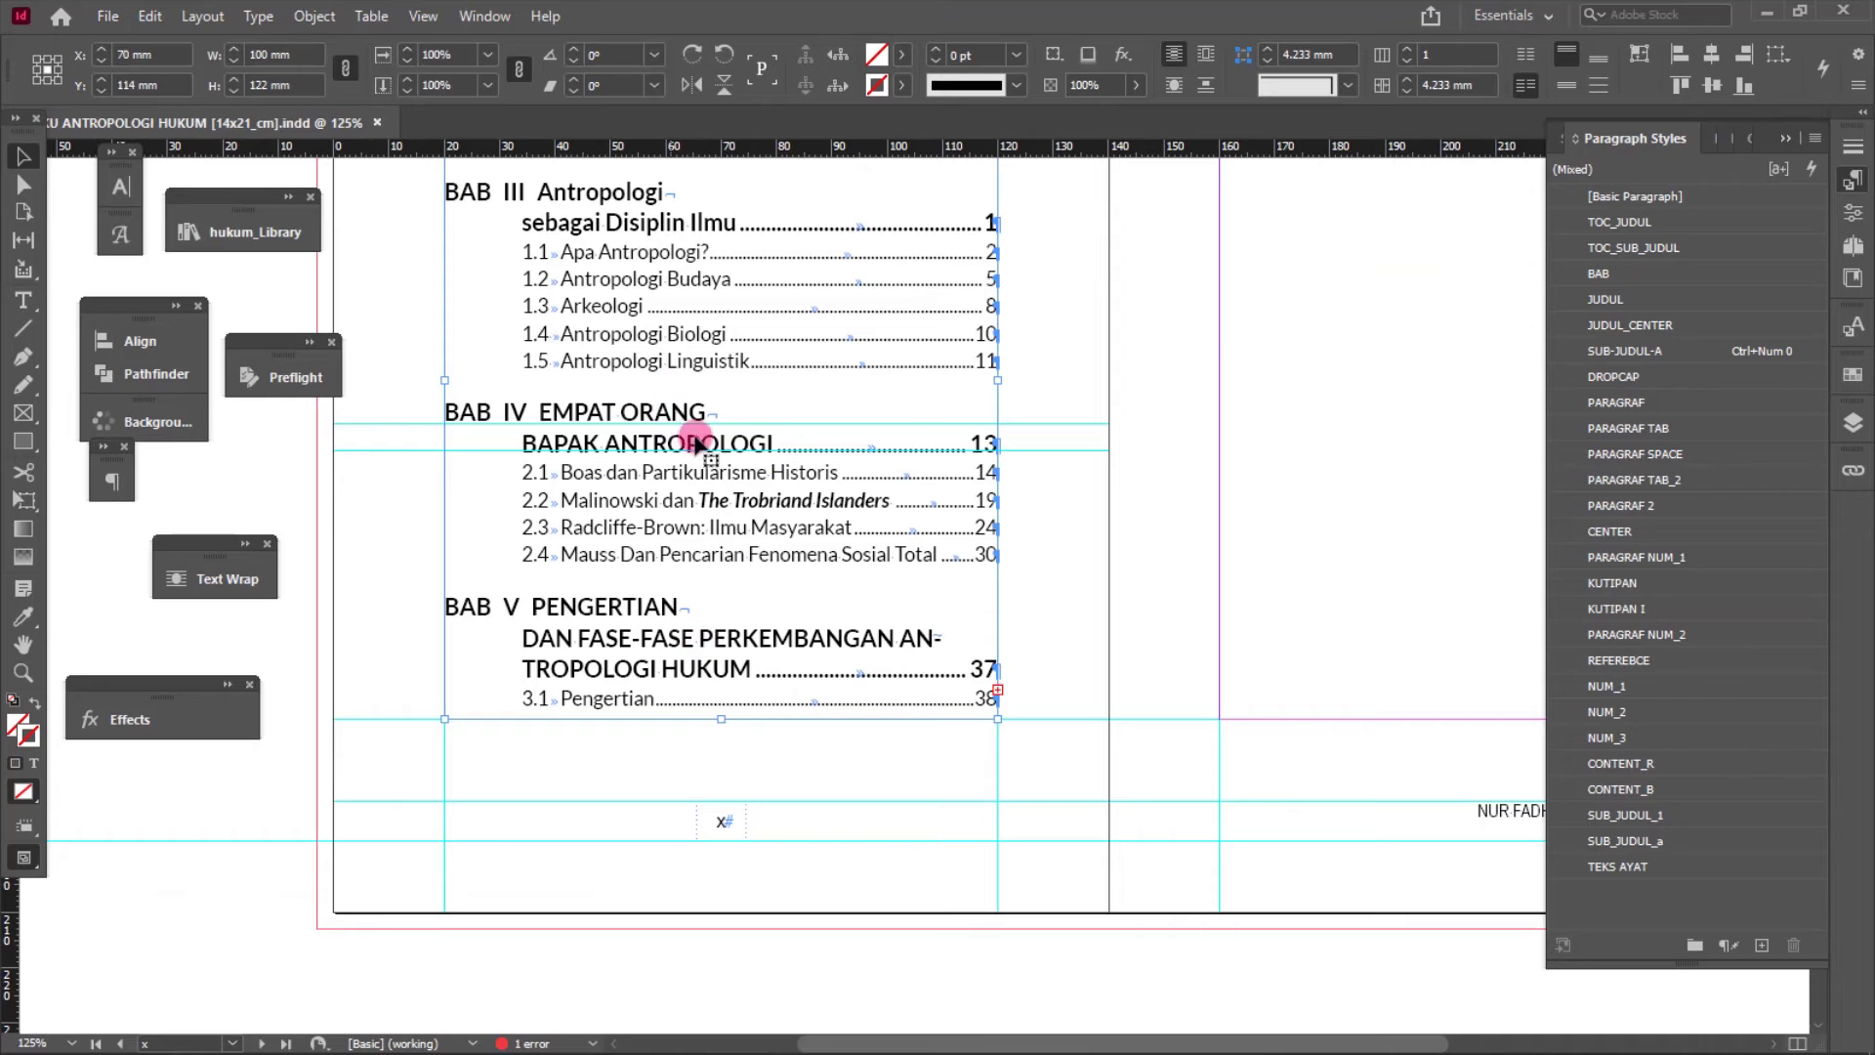
pyautogui.scroll(1, 998, 705)
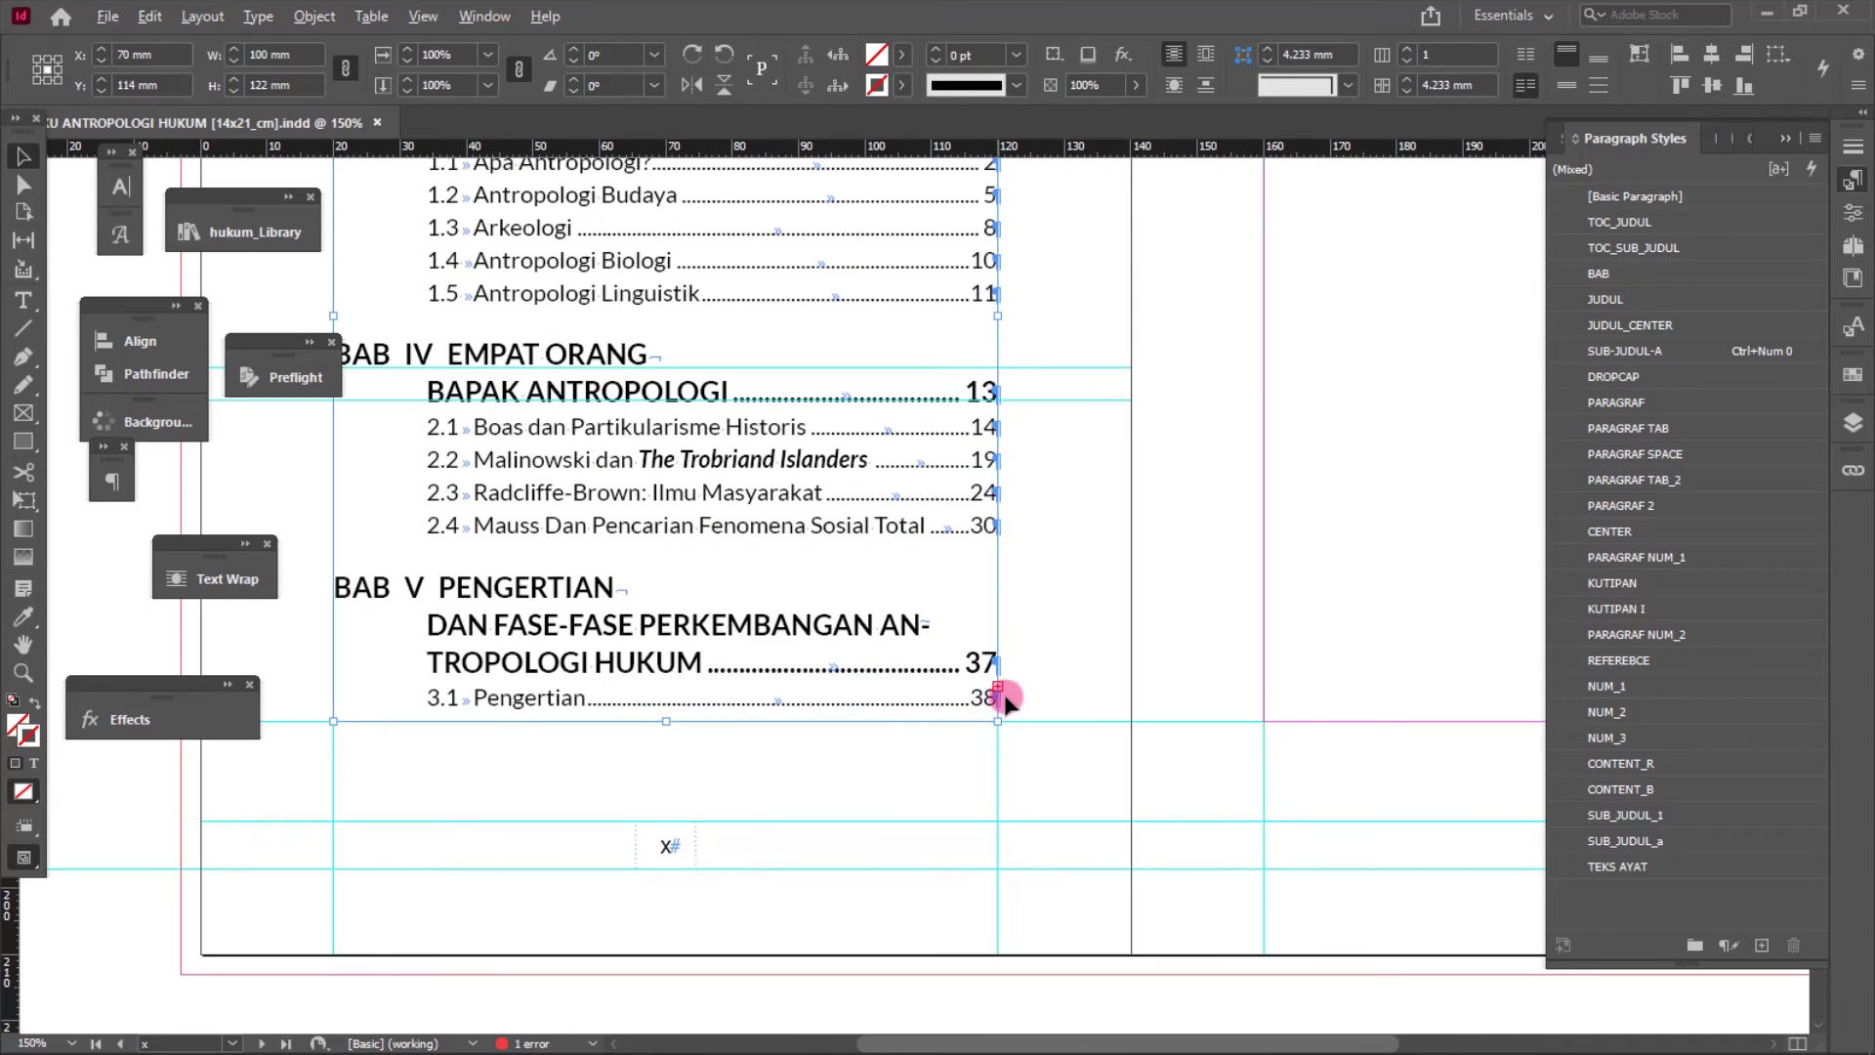
pyautogui.scroll(3, 1001, 705)
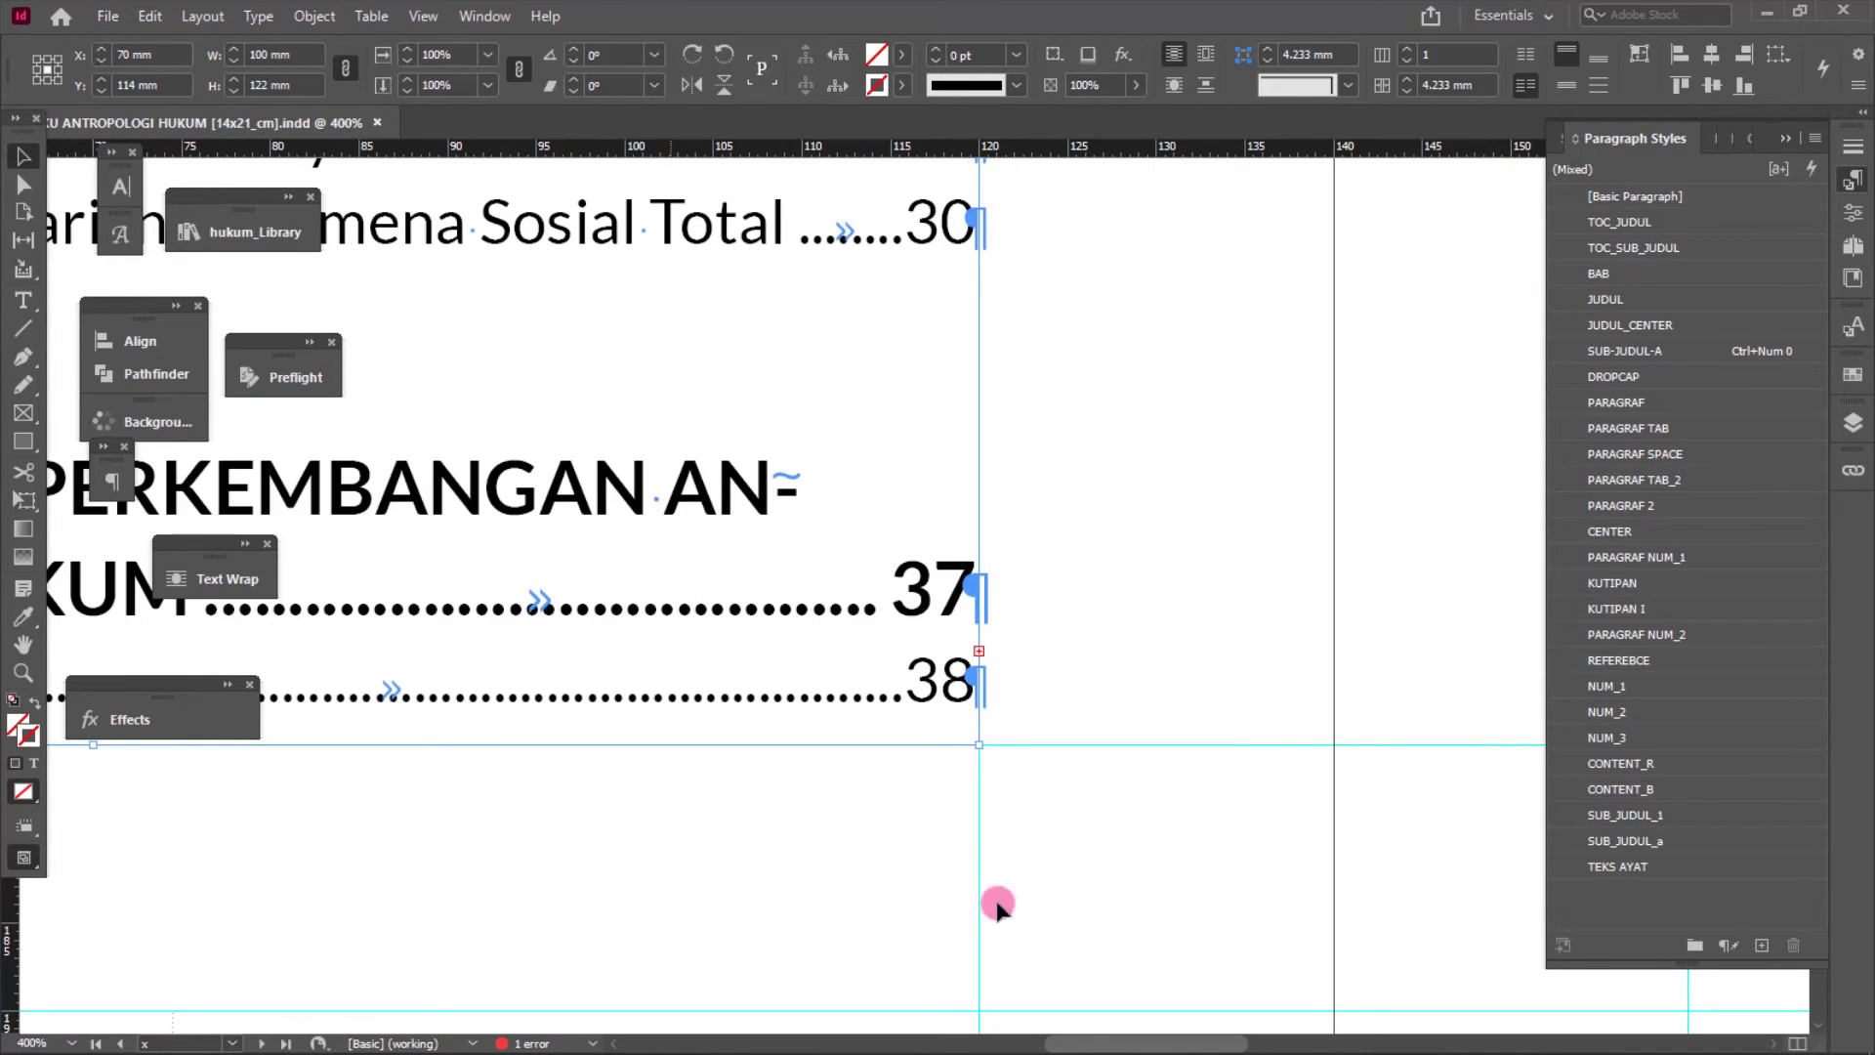
pyautogui.click(980, 651)
pyautogui.scroll(-7, 980, 652)
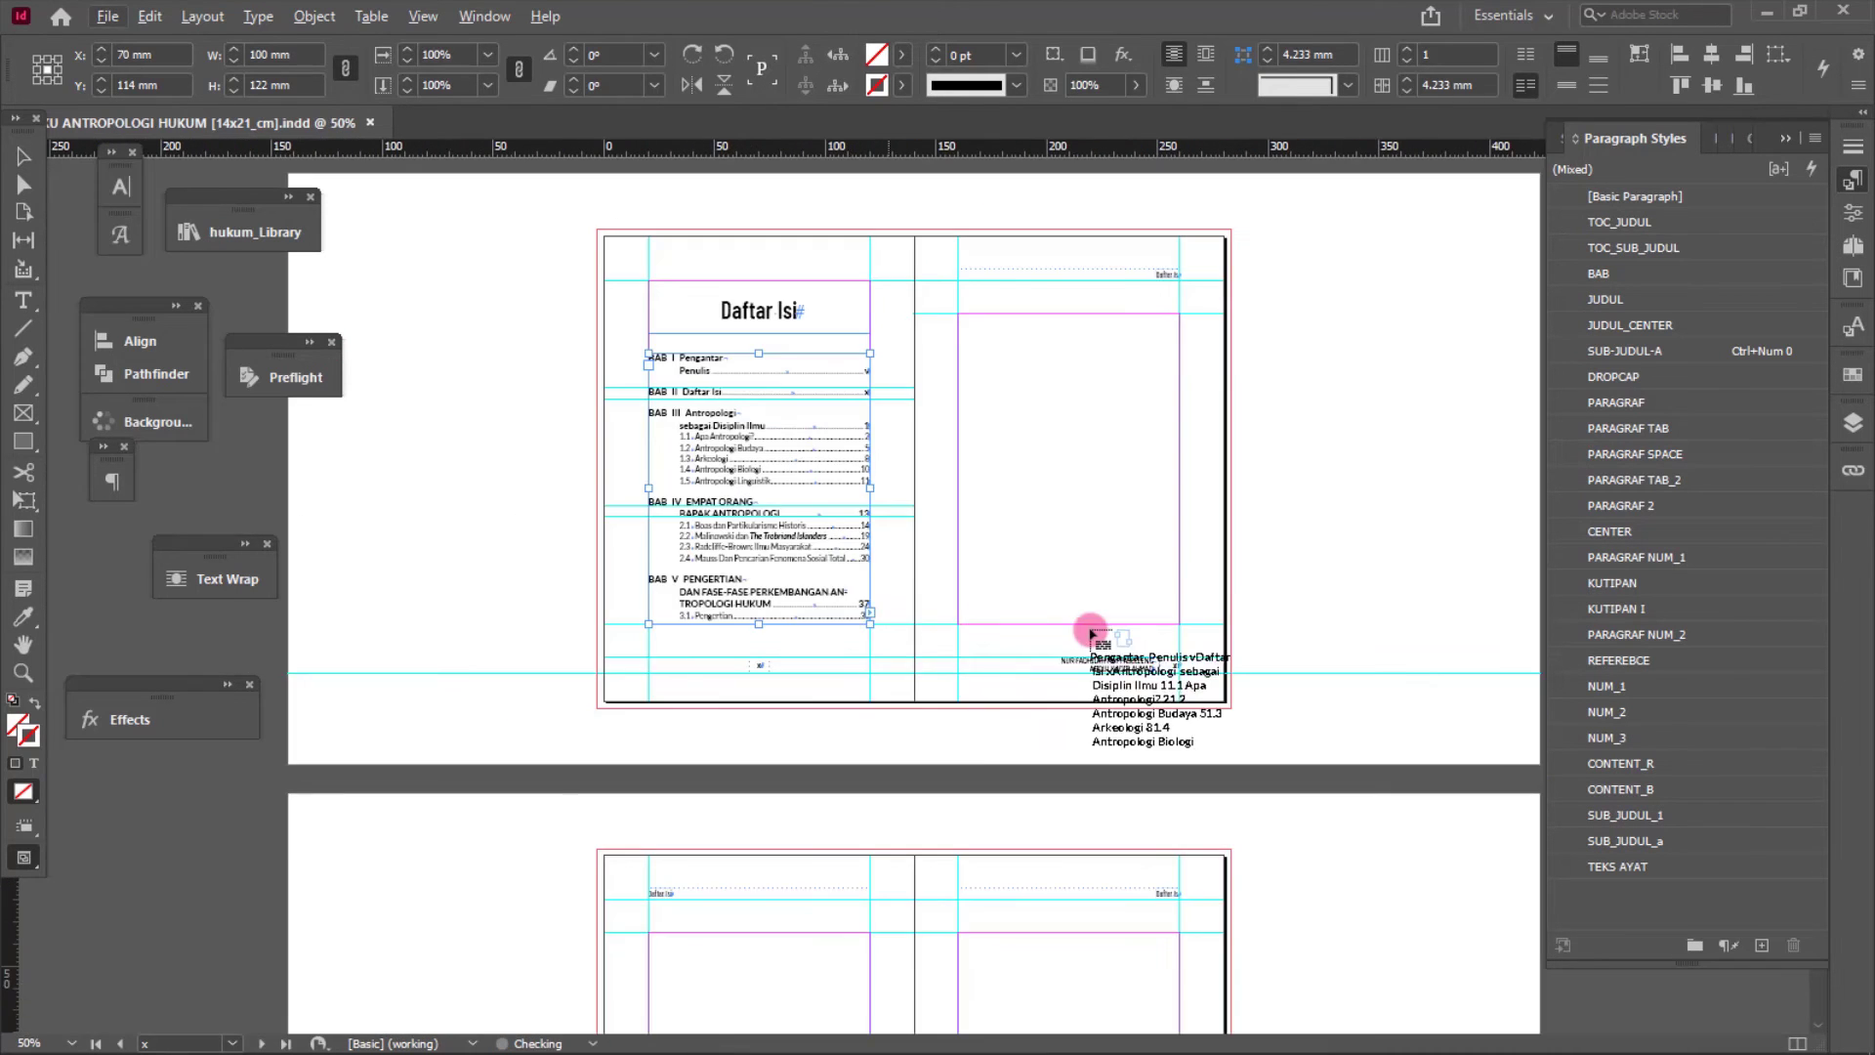
pyautogui.scroll(2, 1097, 628)
pyautogui.moveTo(1030, 227); pyautogui.dragTo(1472, 842)
# - Continue the overset contents text through threaded frames filling the margins of pages xii and xiii
pyautogui.click(1472, 827)
pyautogui.scroll(-10, 544, 607)
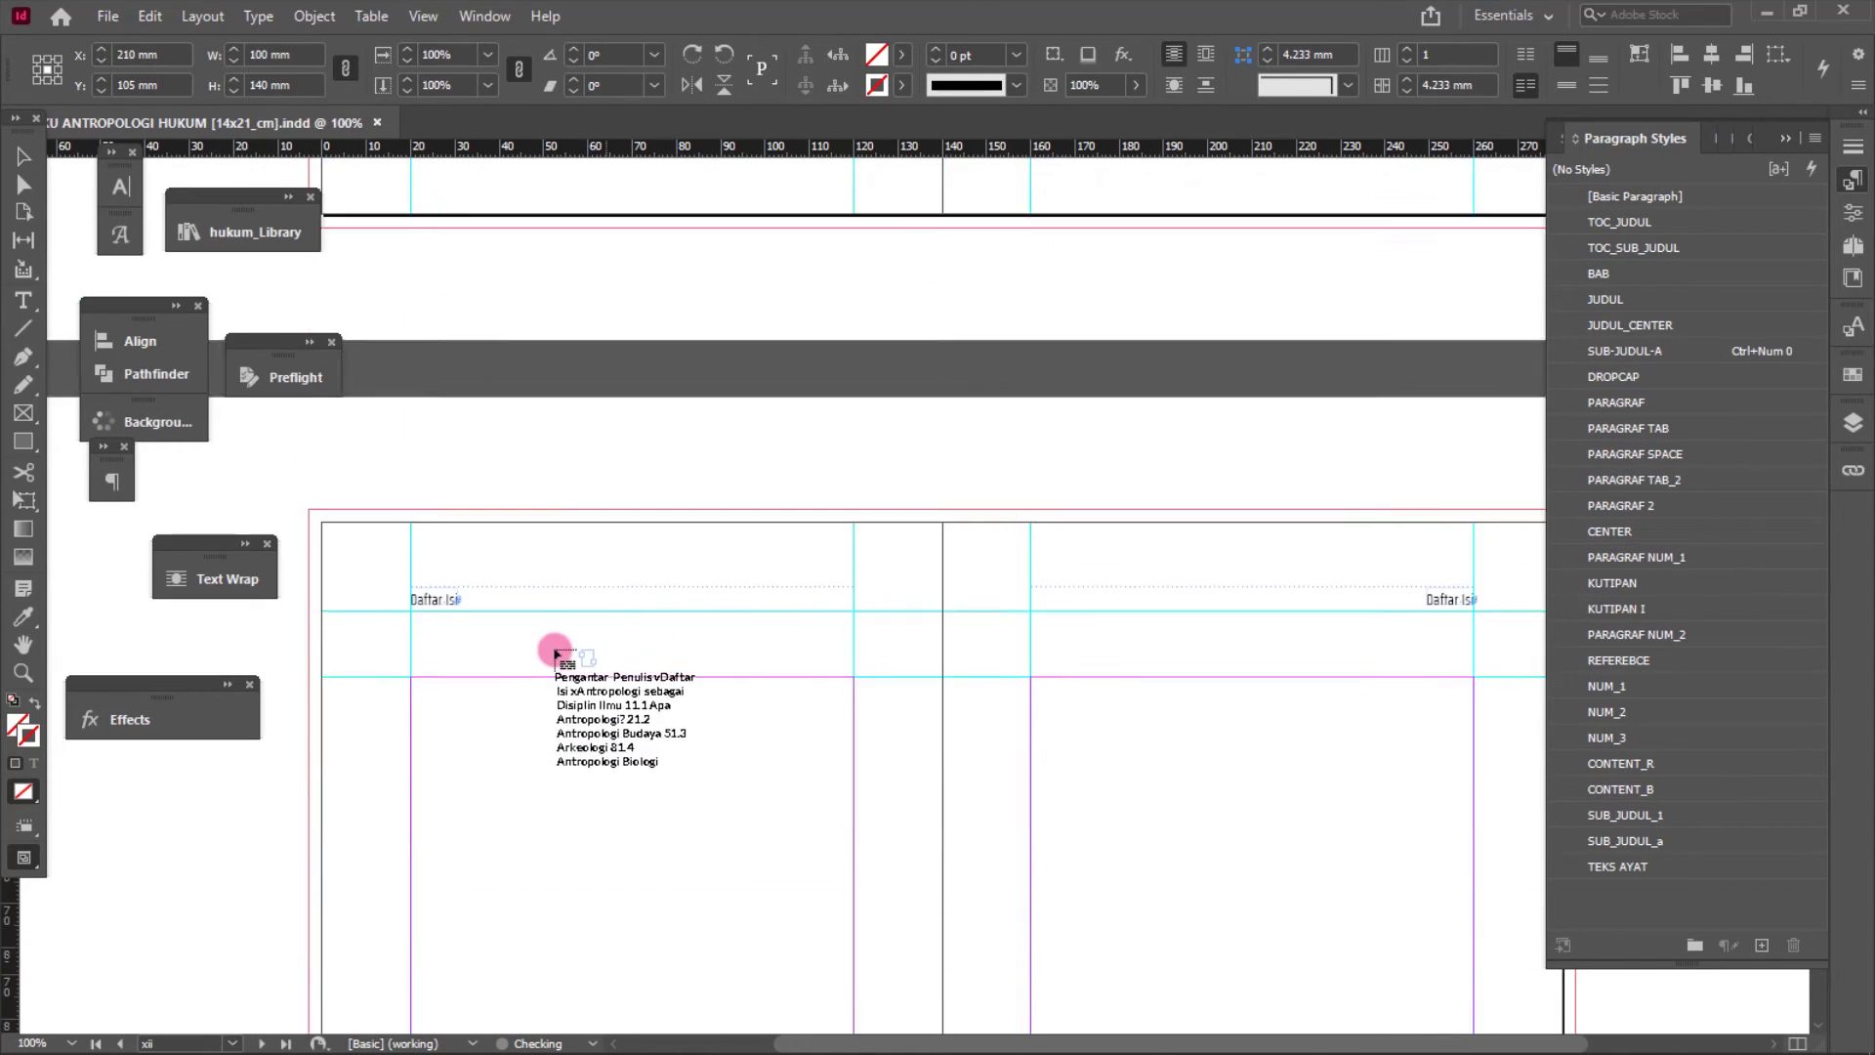
pyautogui.moveTo(408, 536); pyautogui.dragTo(408, 537)
pyautogui.scroll(-8, 586, 570)
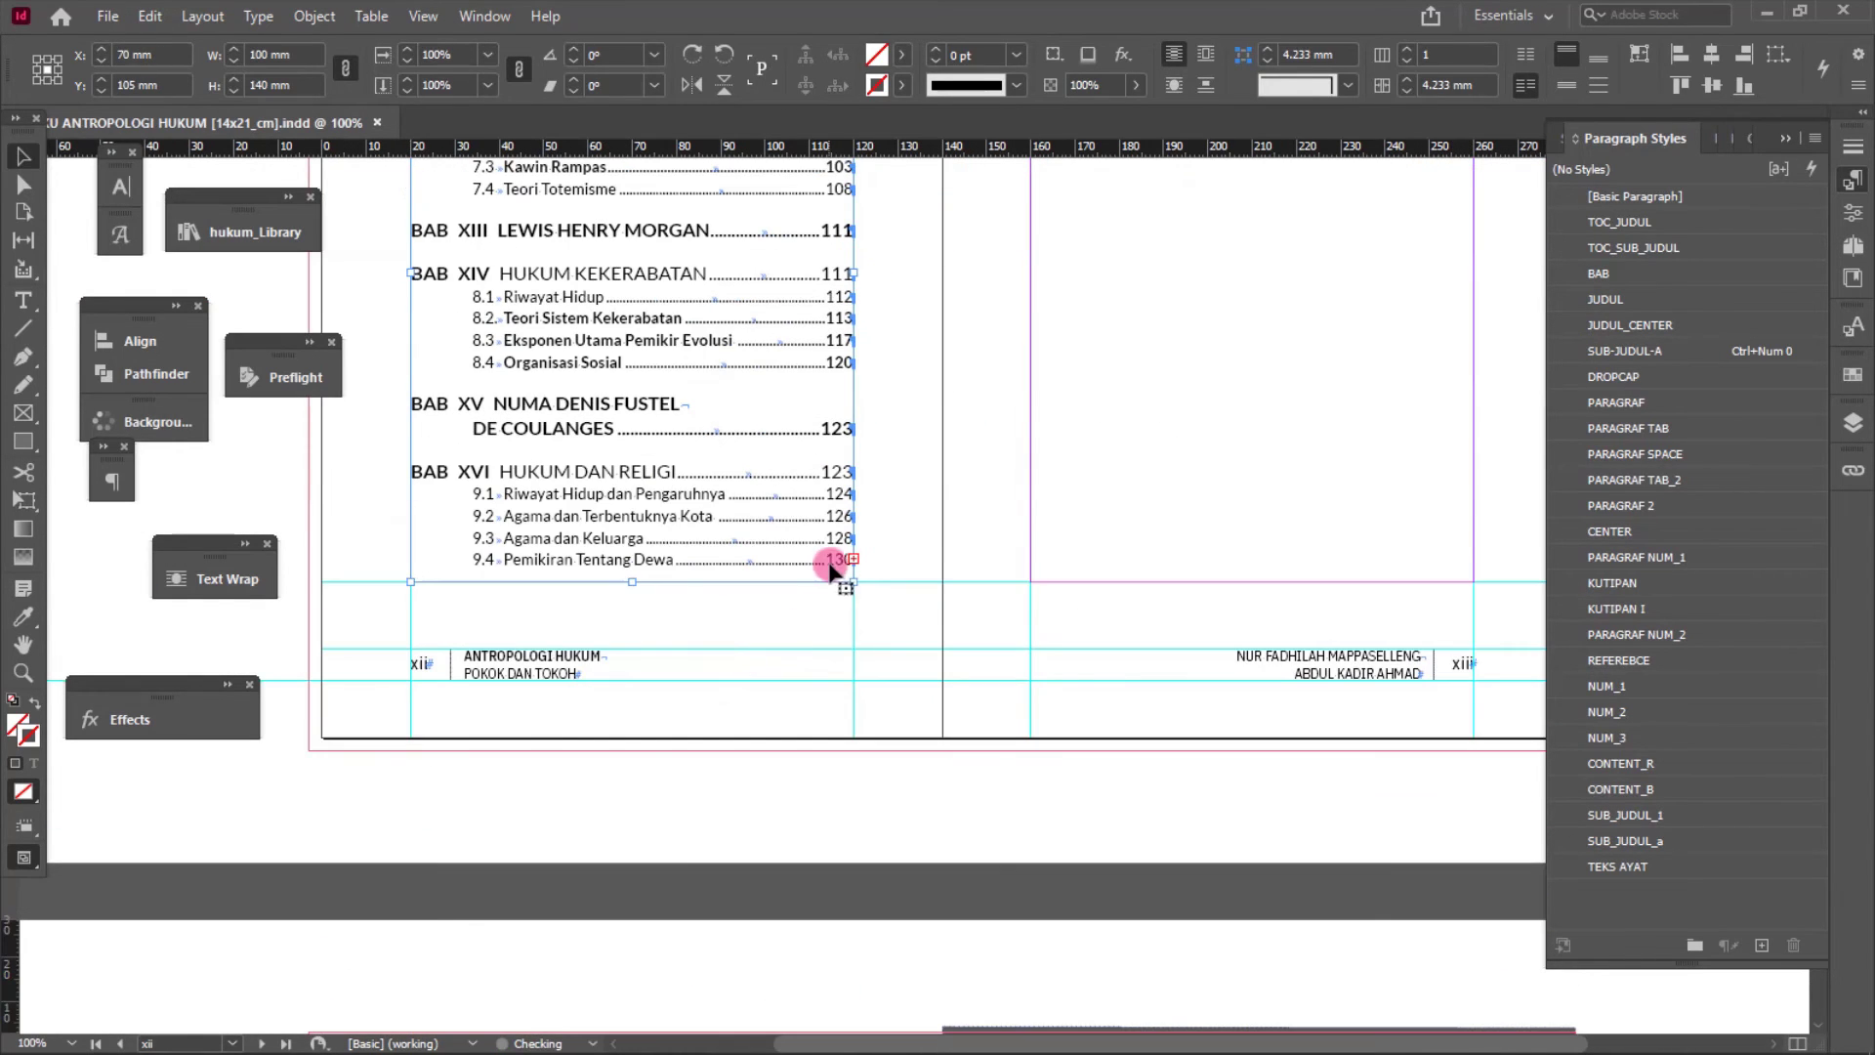
pyautogui.click(852, 547)
pyautogui.scroll(4, 1058, 405)
pyautogui.moveTo(1034, 260); pyautogui.dragTo(1471, 850)
# - Flow the remaining contents text from page xiii into a threaded frame within the margins of page xiv
pyautogui.click(1474, 846)
pyautogui.scroll(-10, 859, 556)
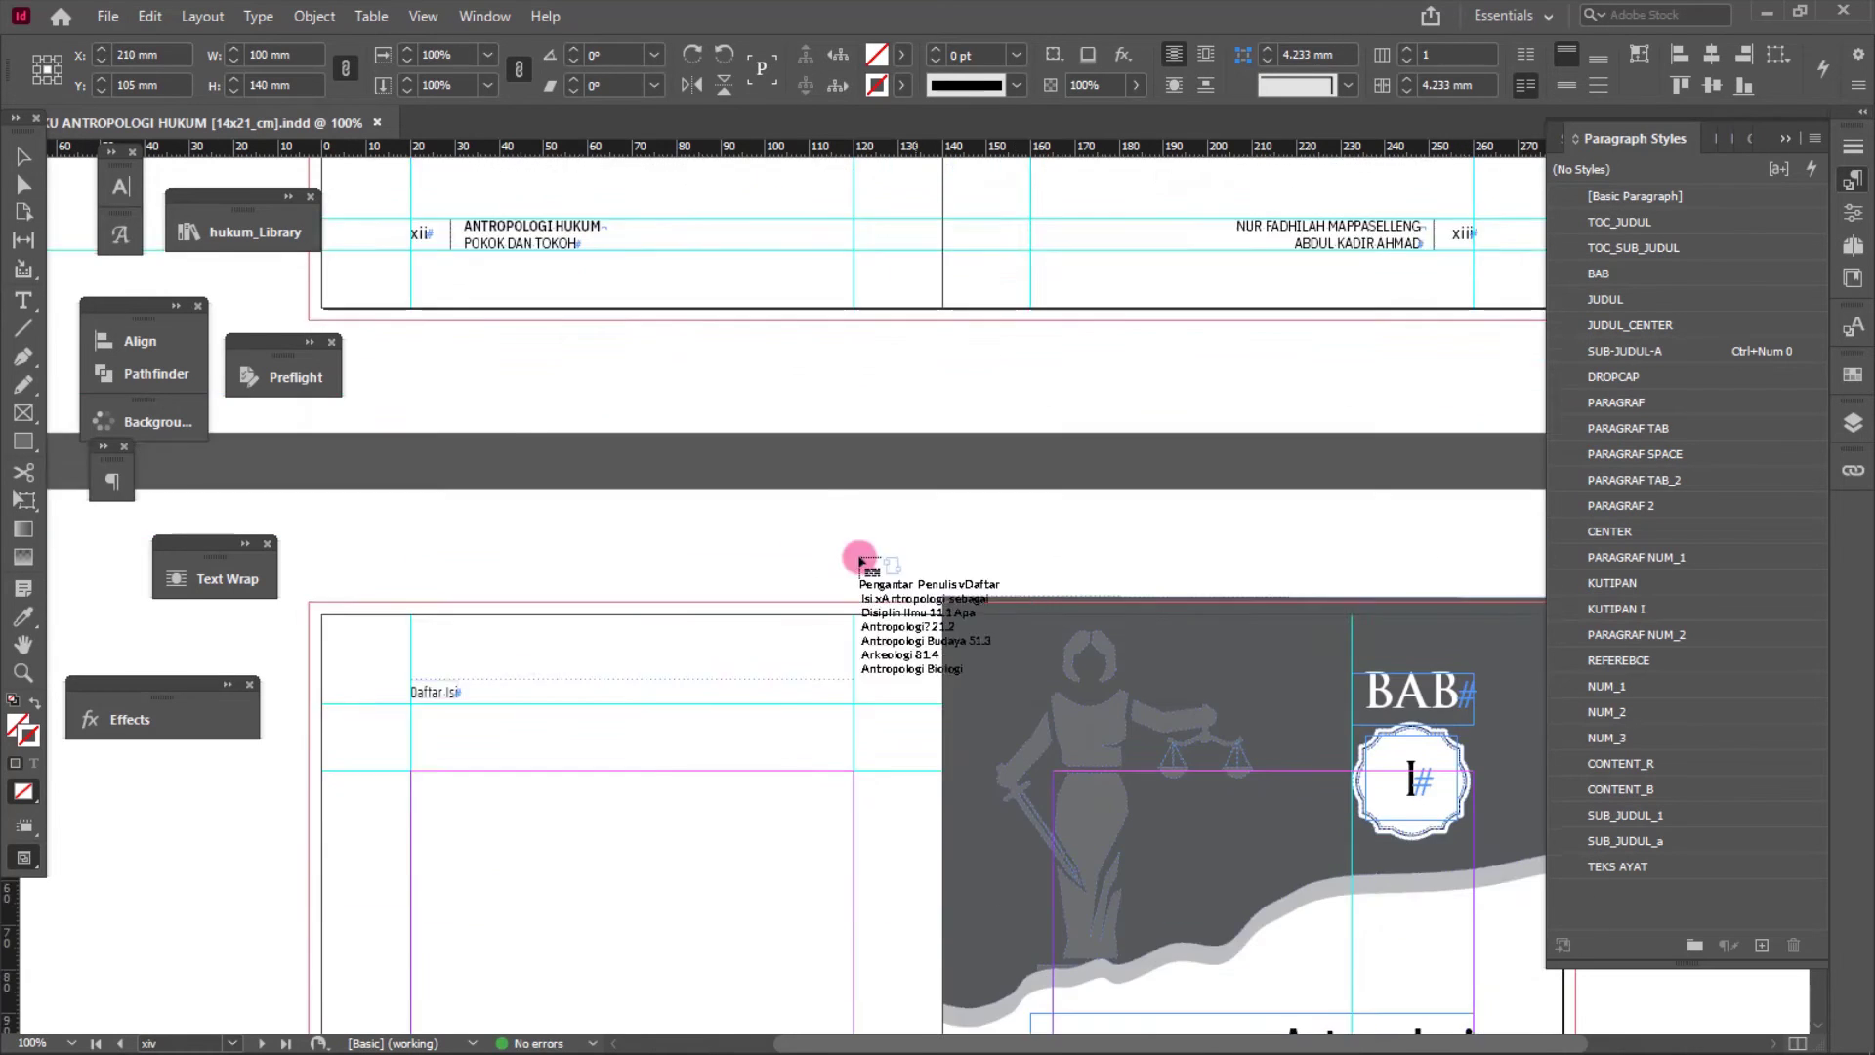
pyautogui.click(411, 485)
pyautogui.scroll(-5, 683, 603)
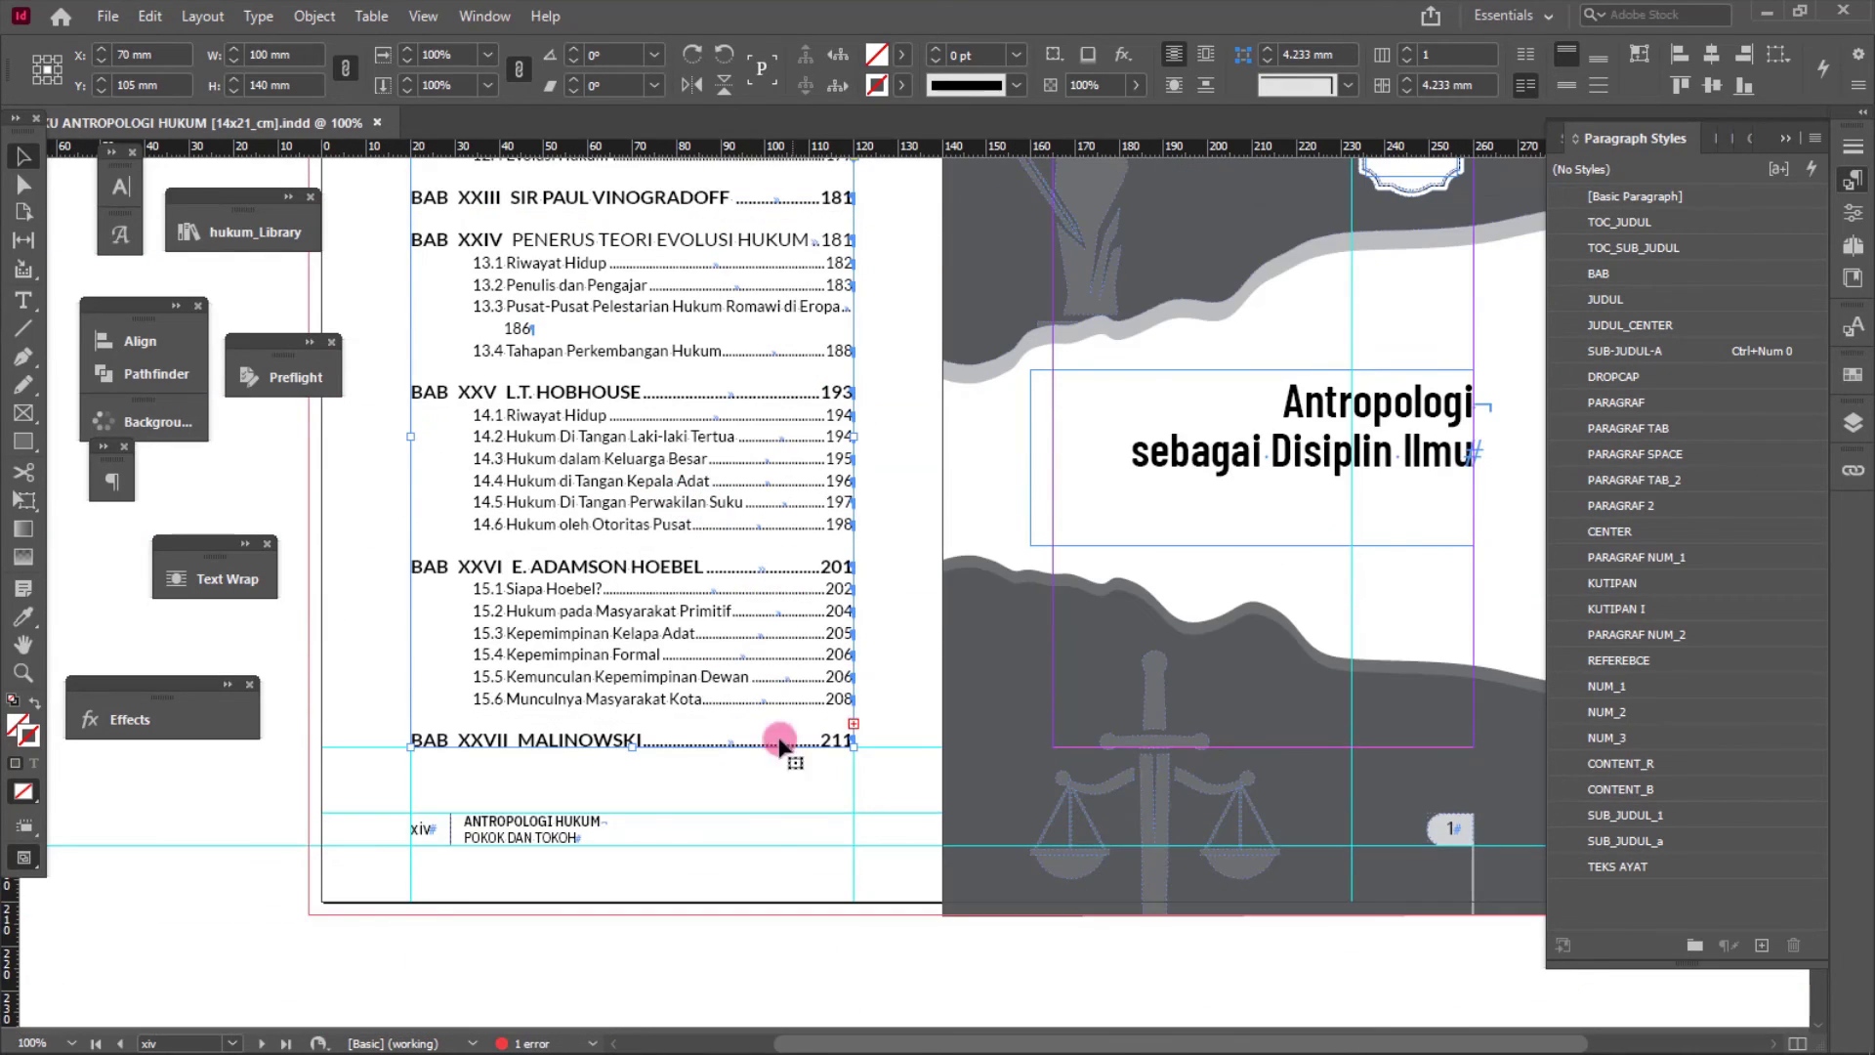
# - Extend the contents frame on page xiv to about 192 mm high to check the overset entries, and undo the resize
pyautogui.scroll(-2, 690, 607)
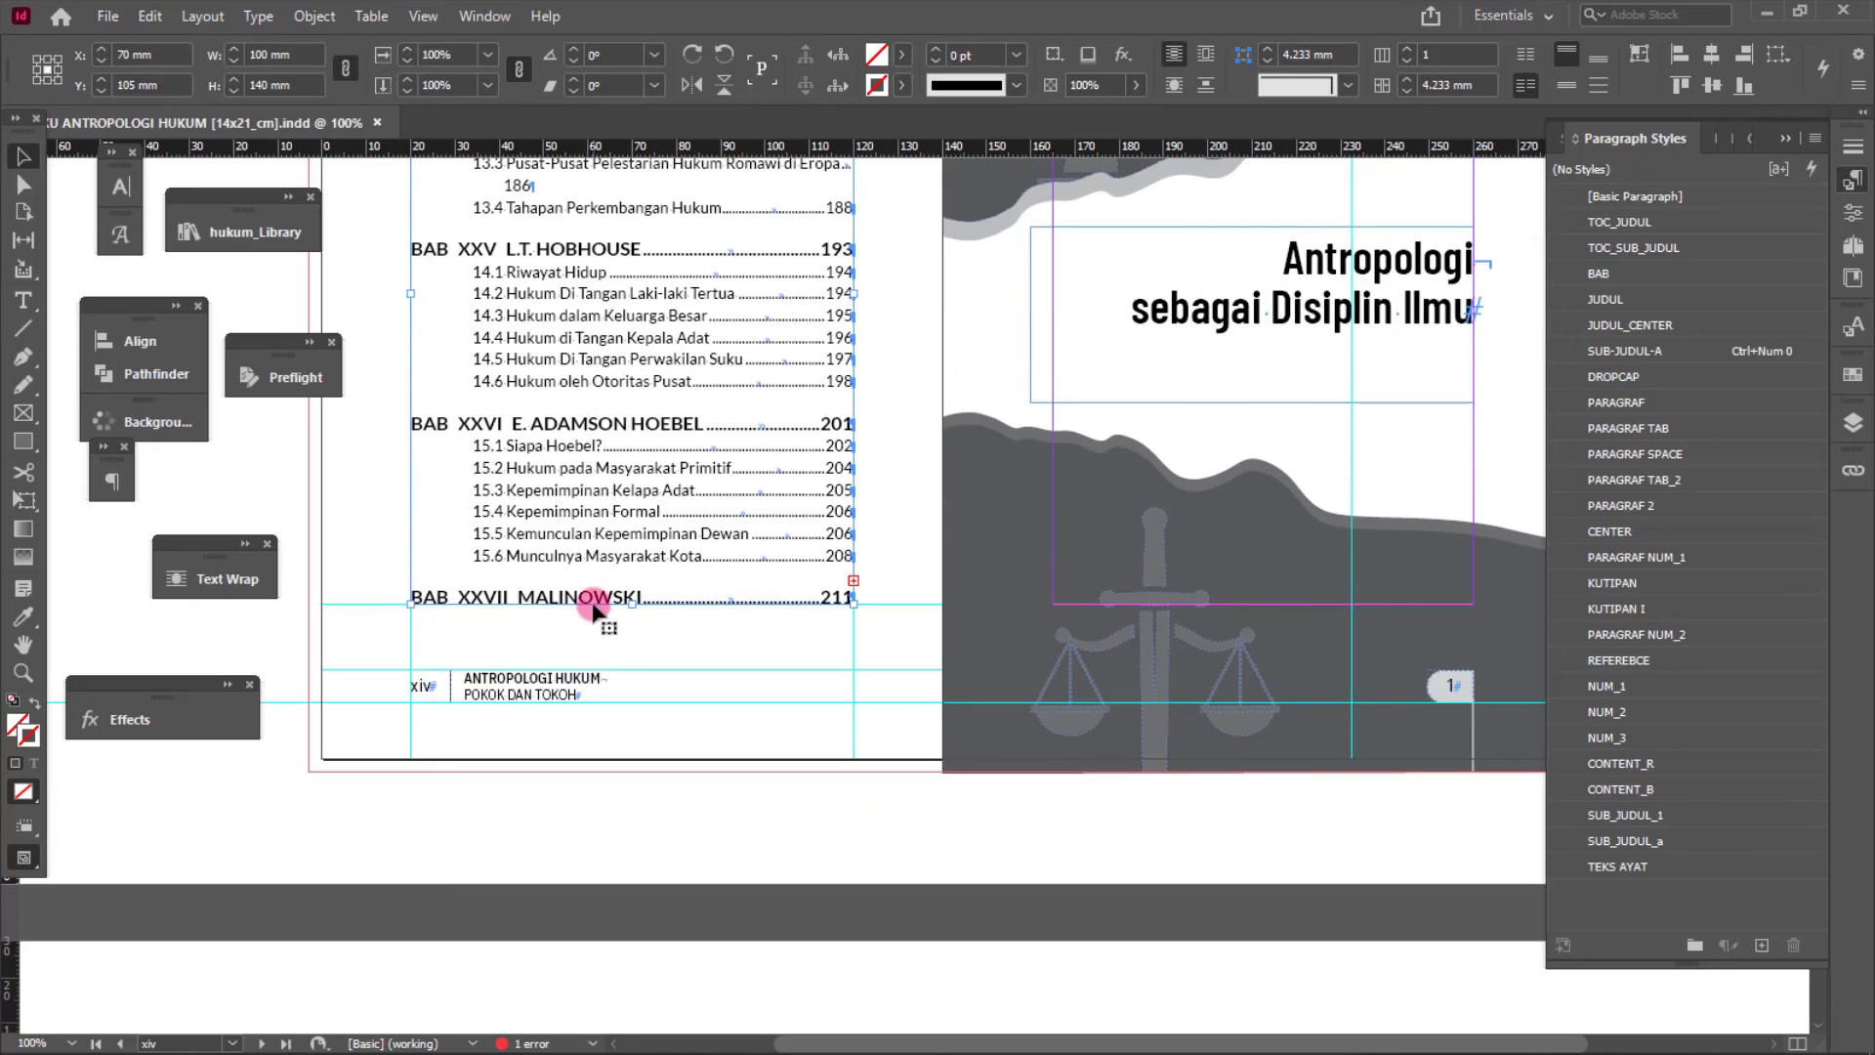
pyautogui.moveTo(632, 604); pyautogui.dragTo(632, 833)
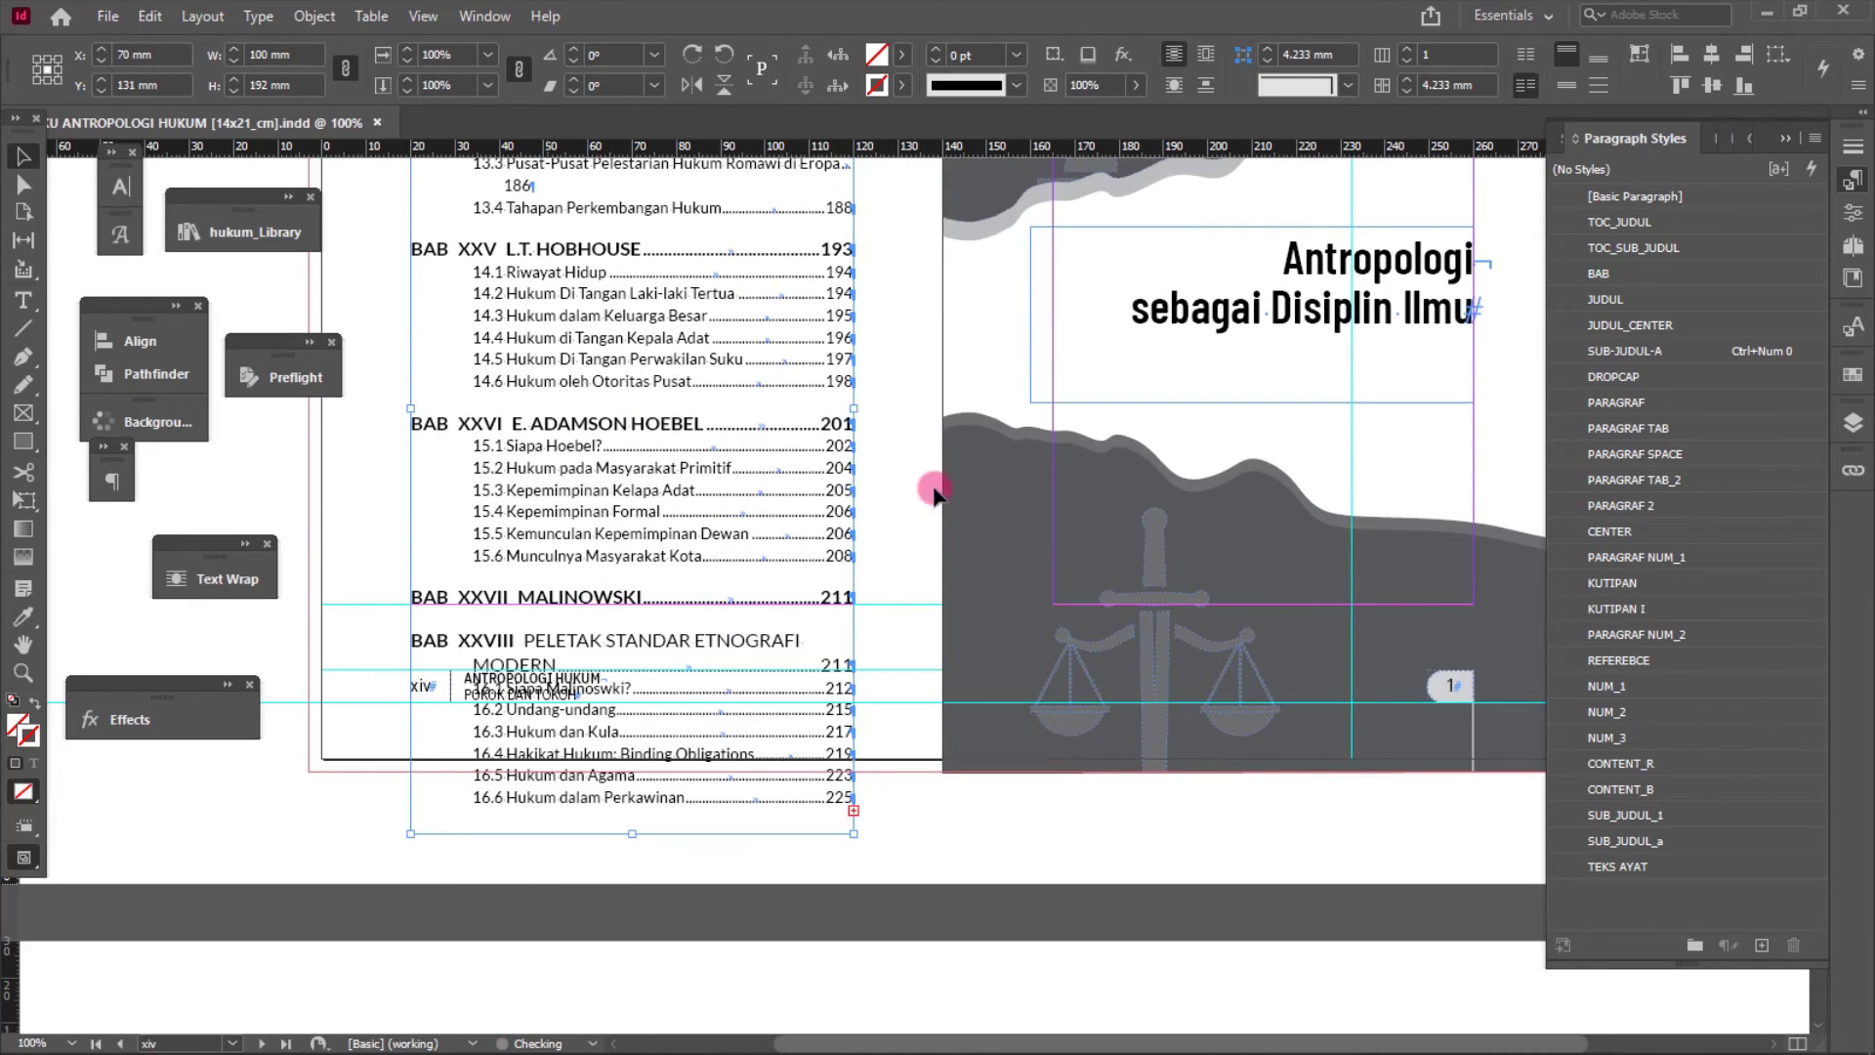
pyautogui.hotkey('ctrl', 'z')
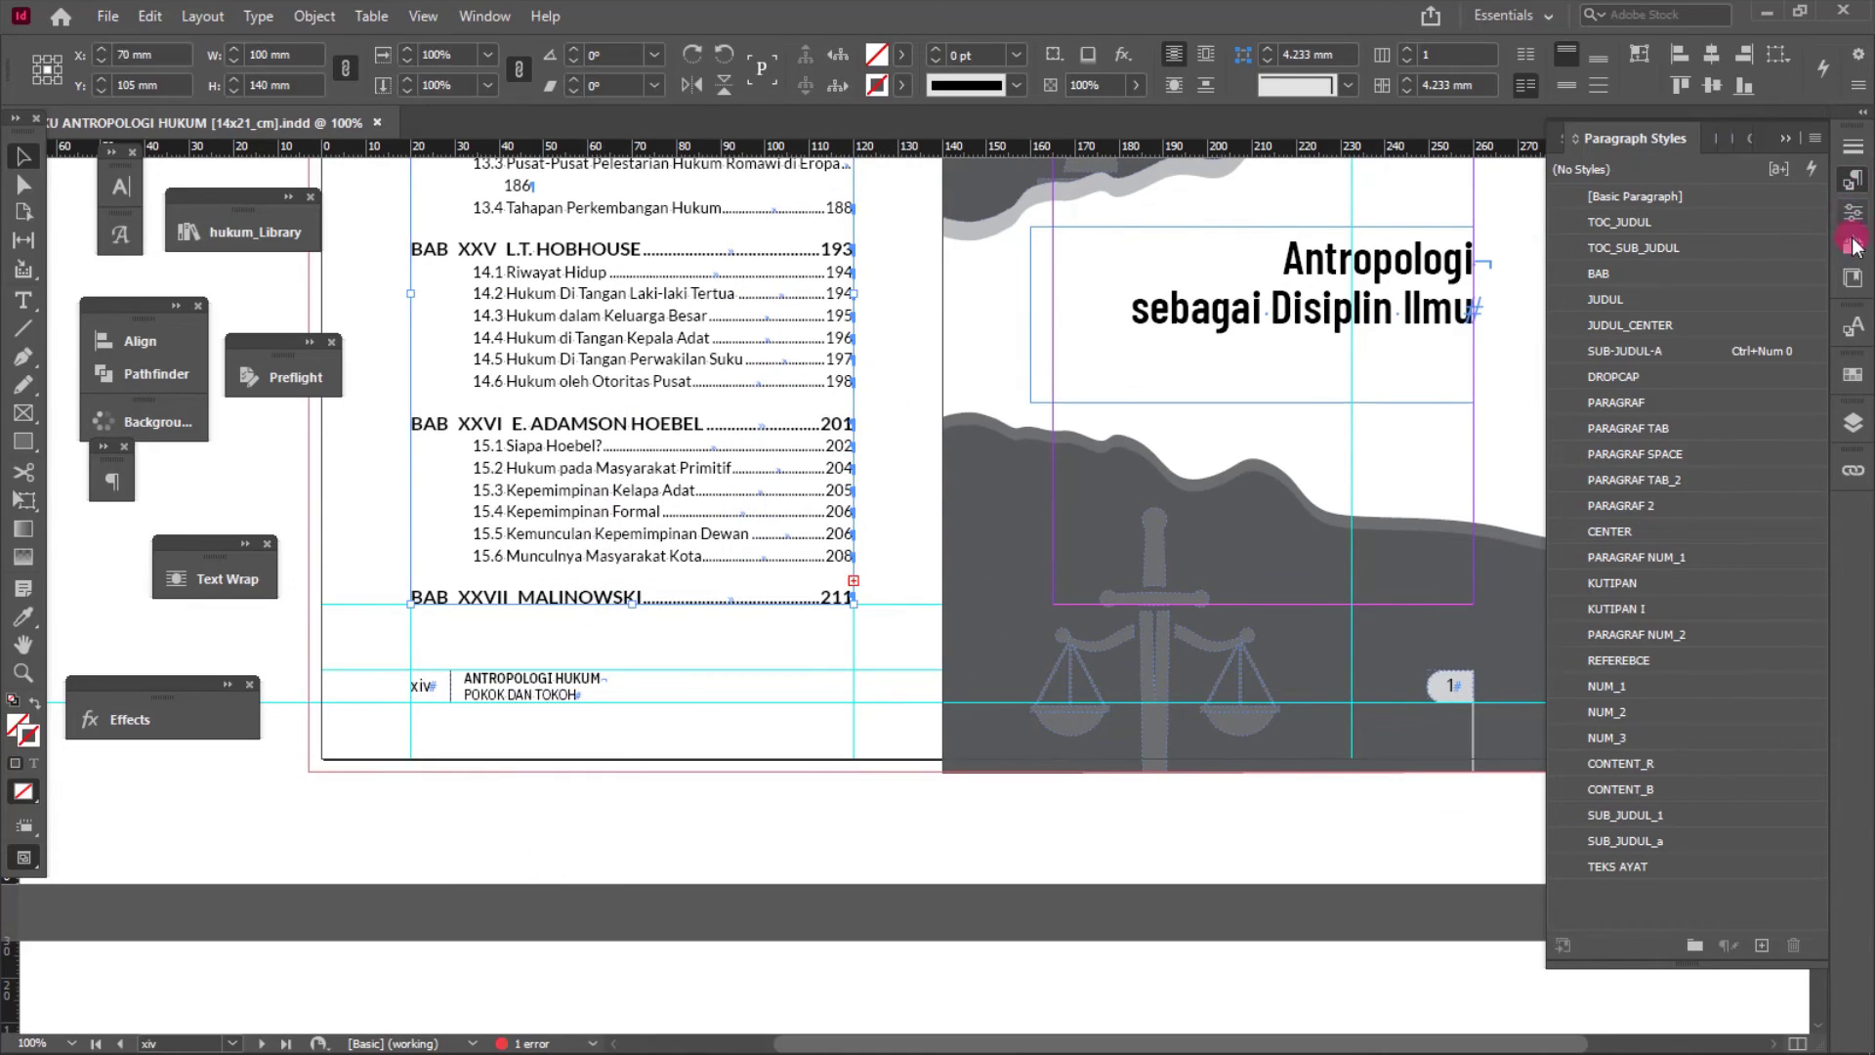
# - Insert 4 pages after page xiv using the A-body_[1 head] master
pyautogui.click(1853, 242)
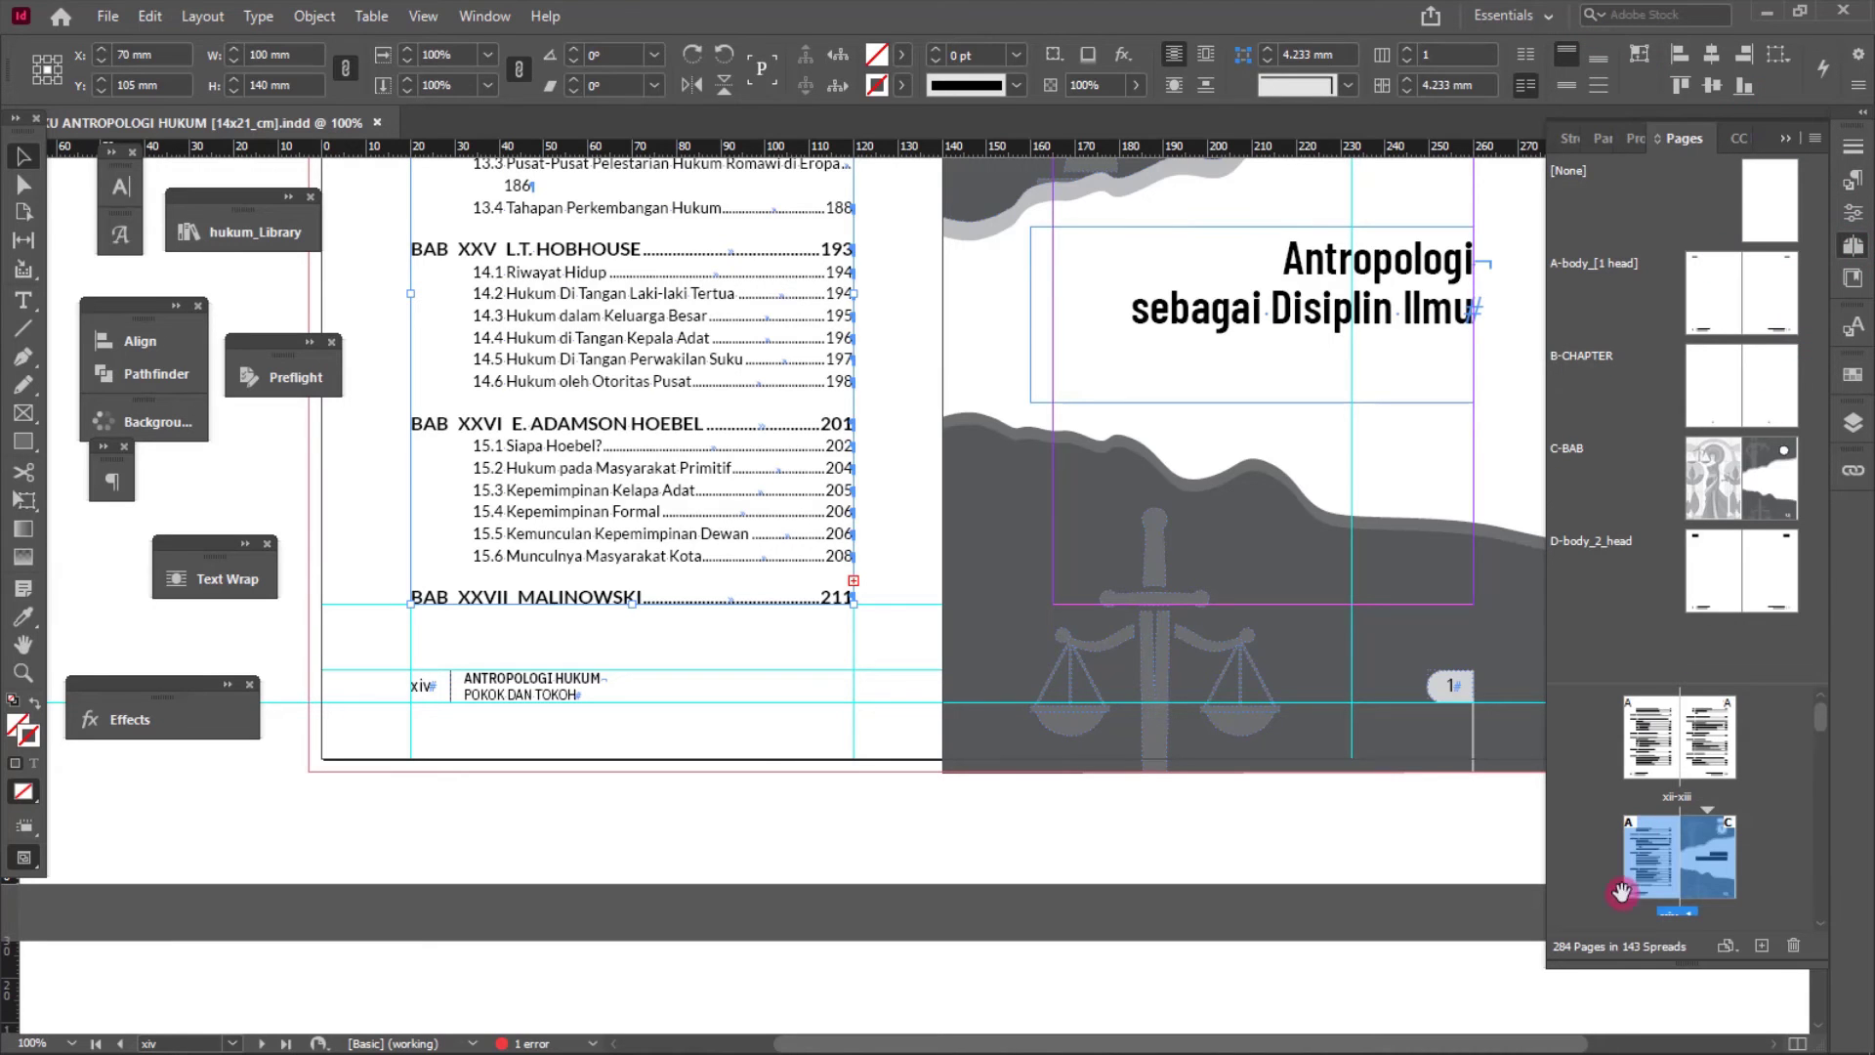
pyautogui.doubleClick(1654, 878)
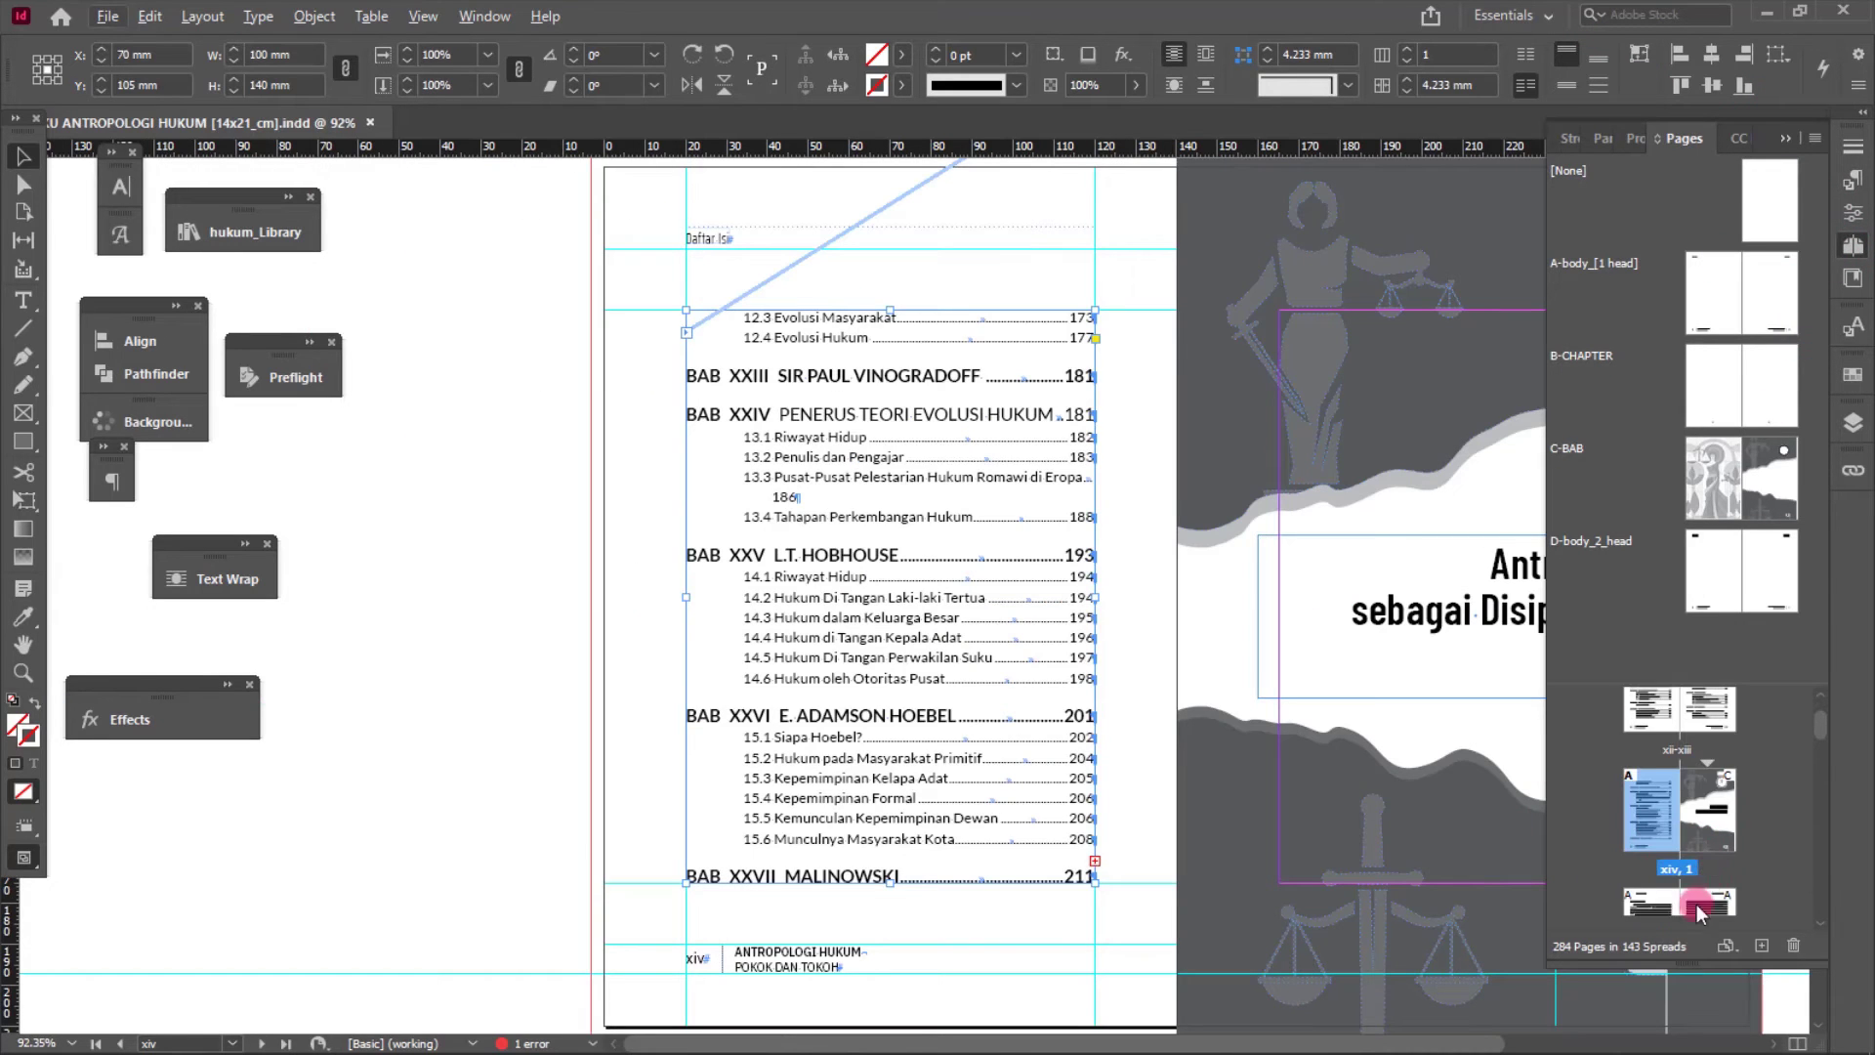
pyautogui.scroll(2, 781, 847)
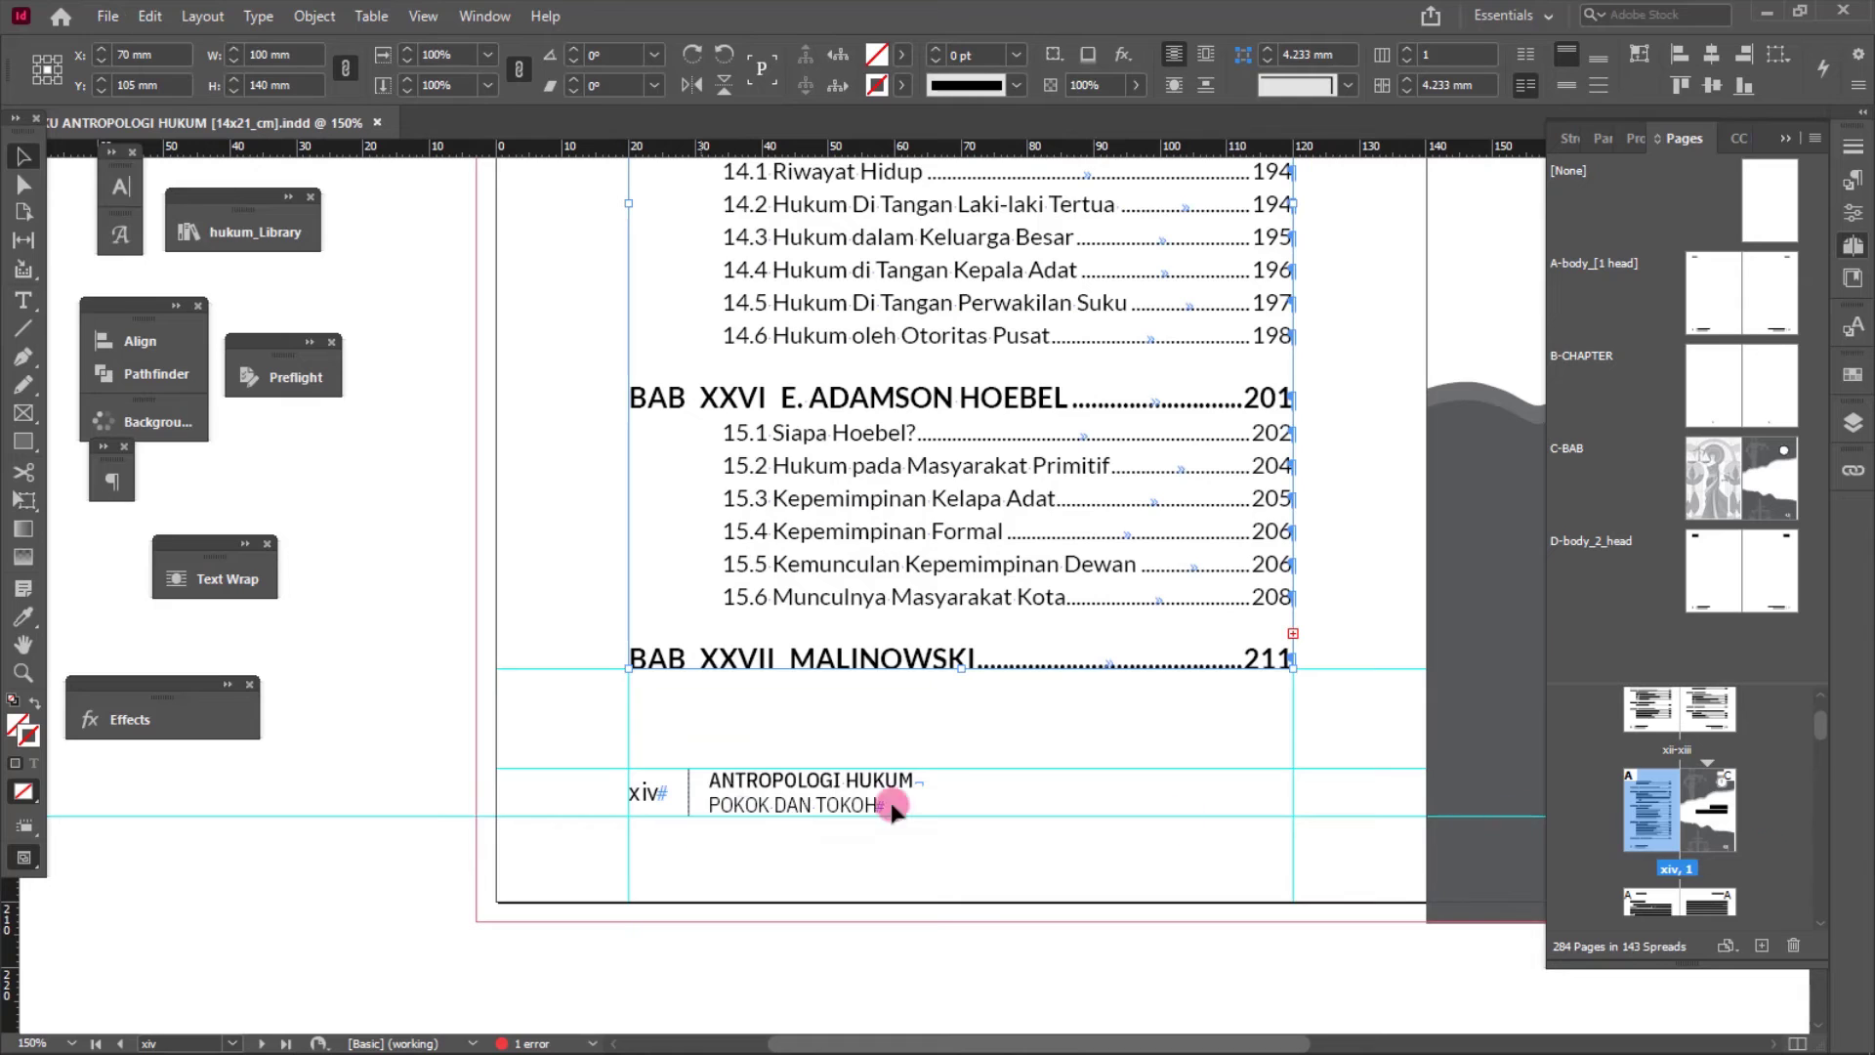
pyautogui.rightClick(1649, 806)
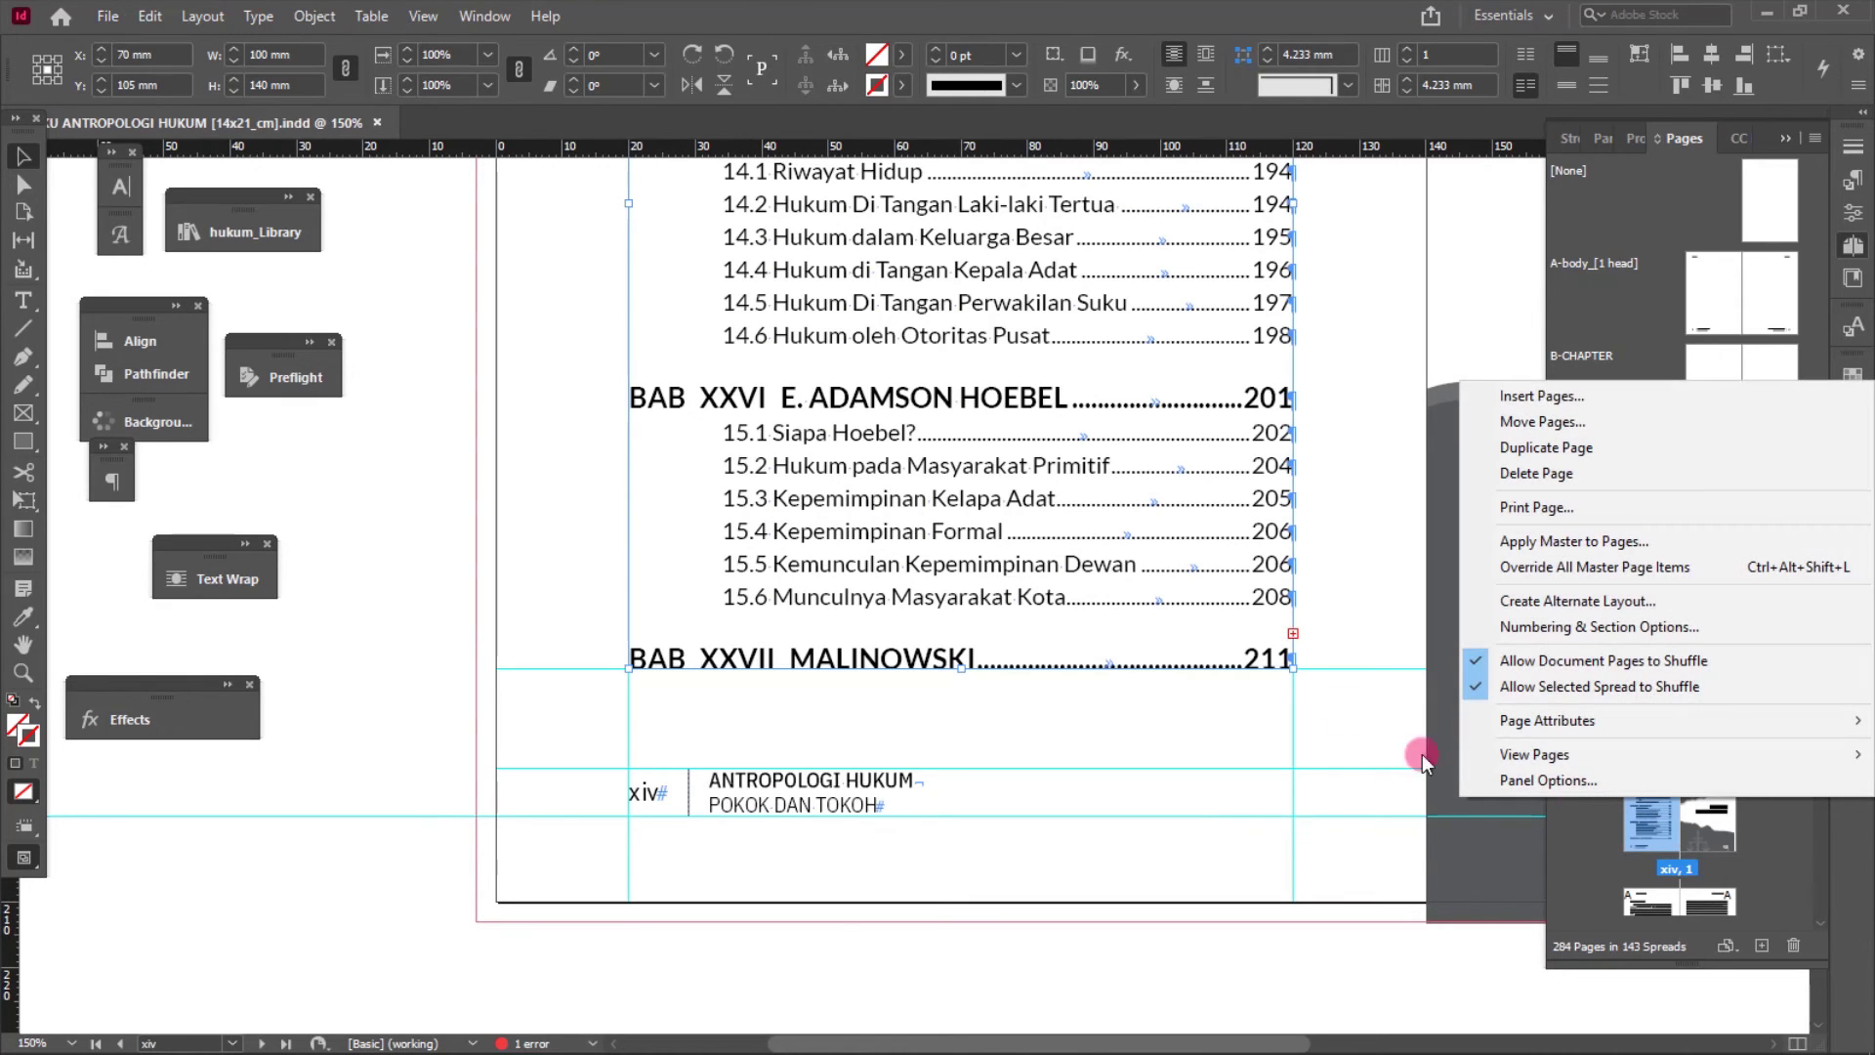
pyautogui.click(1749, 401)
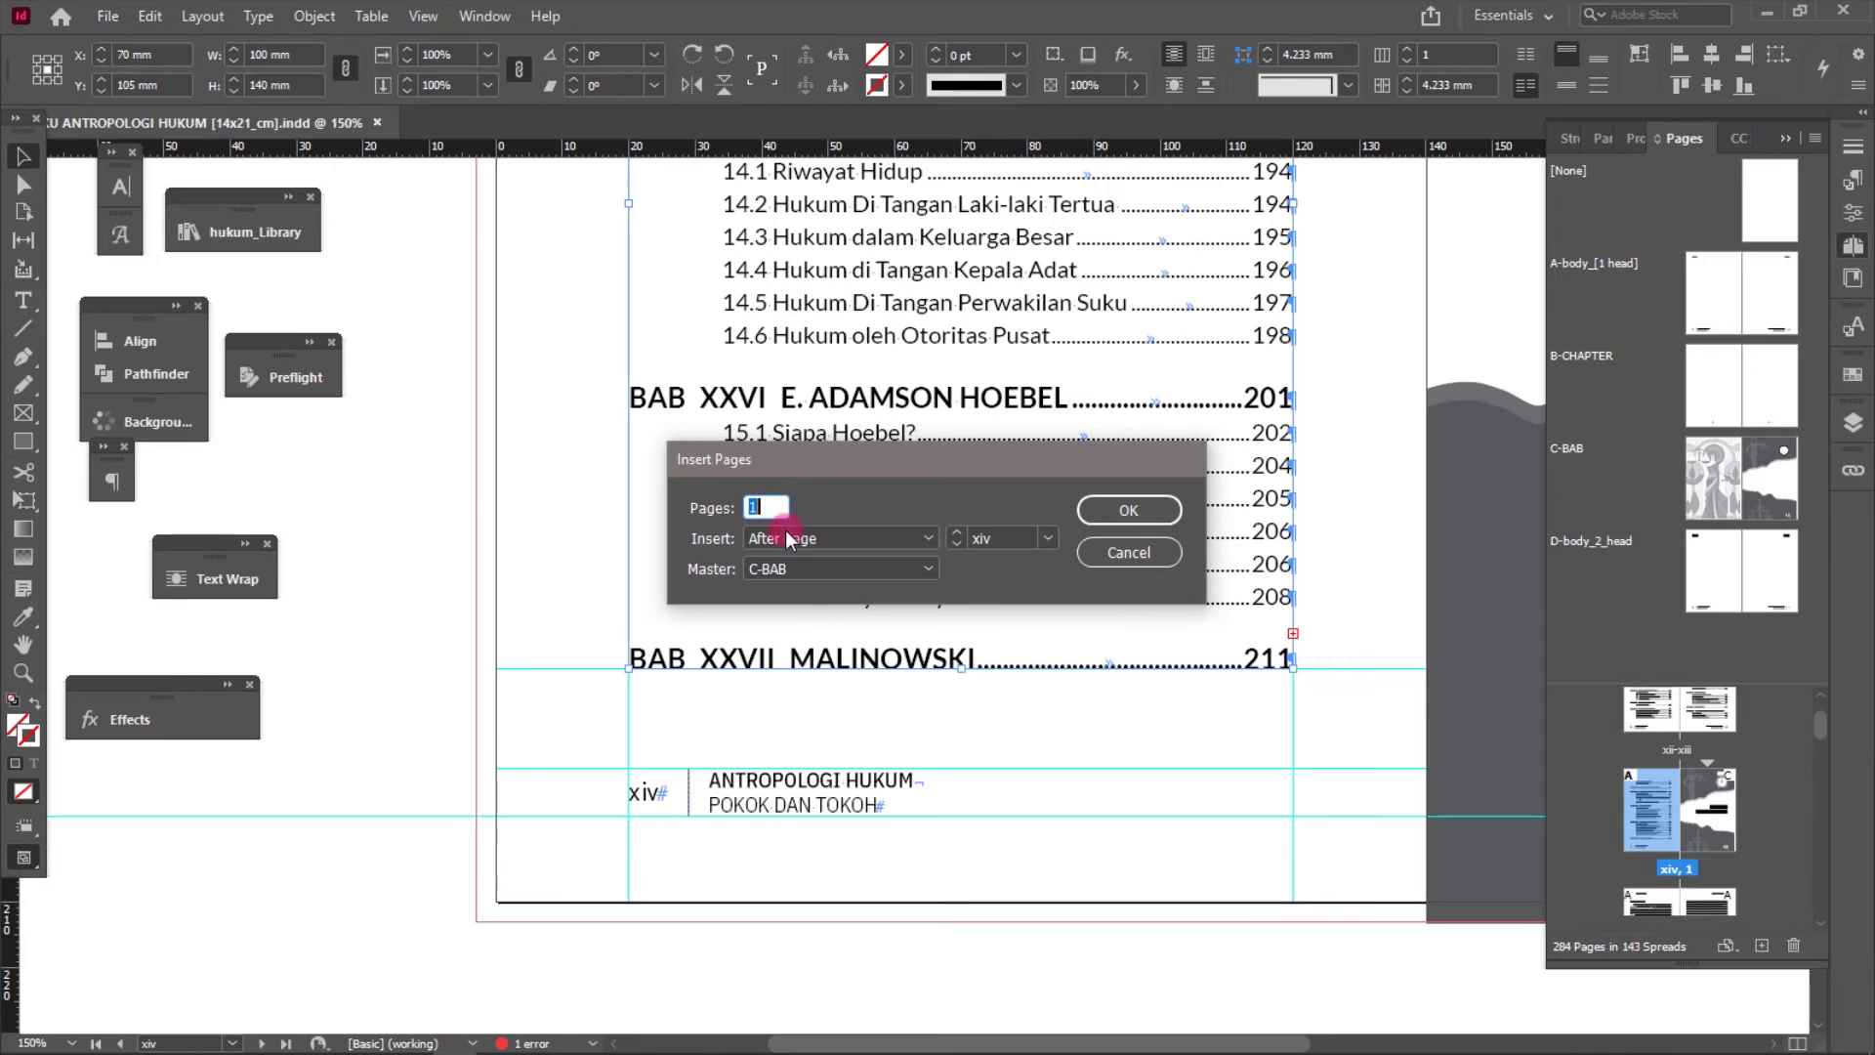
pyautogui.write('4')
pyautogui.click(864, 568)
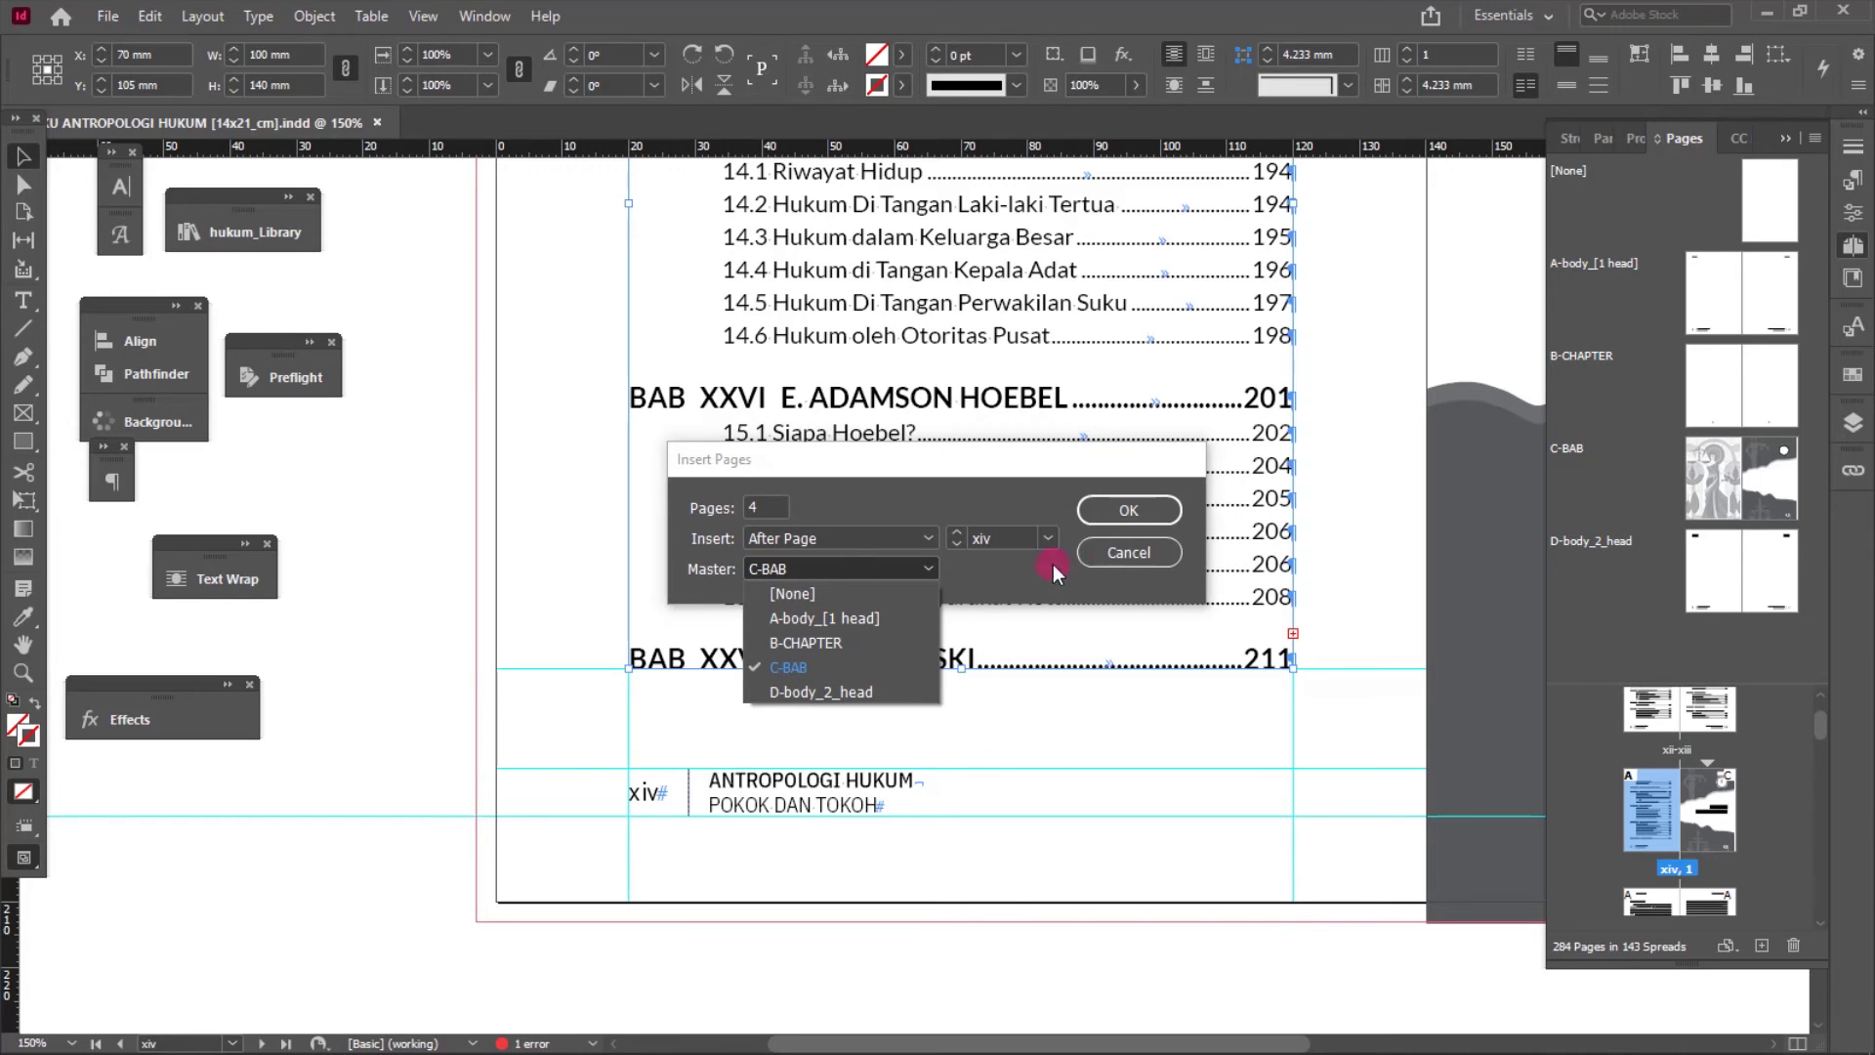
pyautogui.click(883, 619)
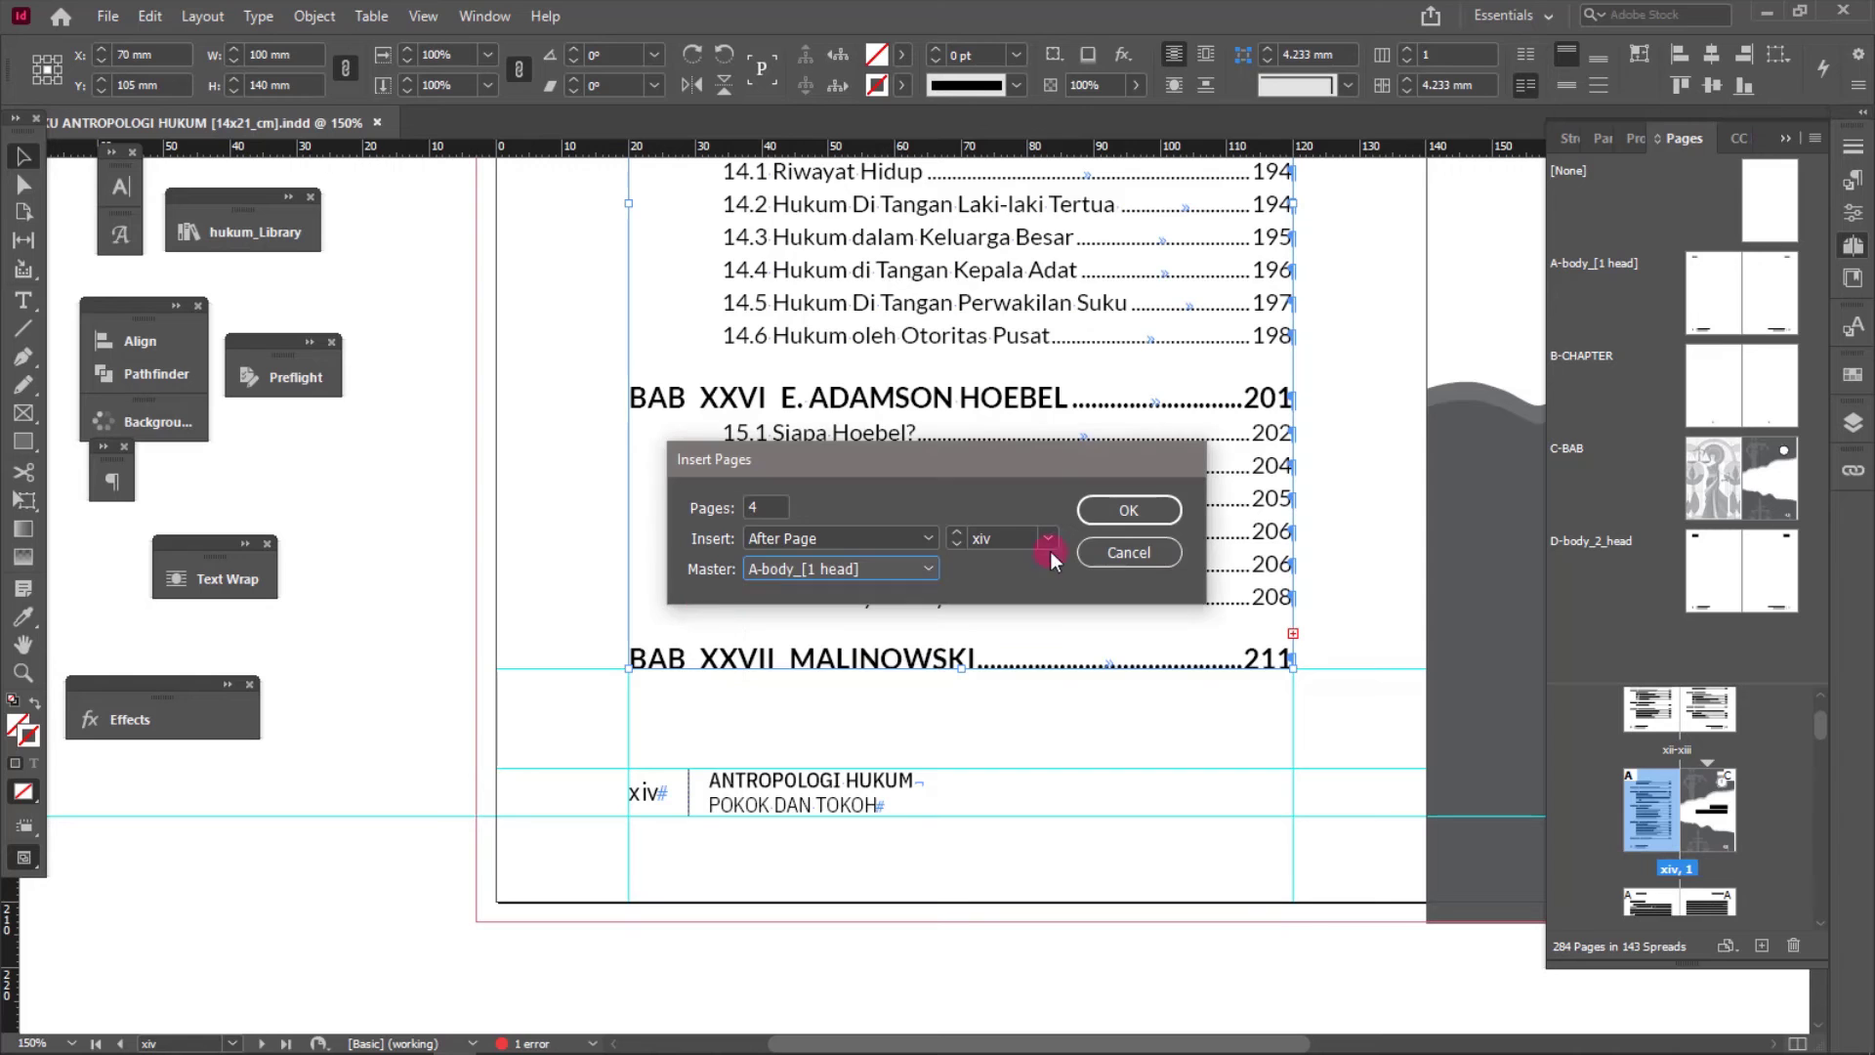
pyautogui.click(1130, 509)
# - Flow the overset contents text from page xiv into a threaded frame about 100 × 140 mm on new page xv
pyautogui.hscroll(5, 986, 552)
pyautogui.scroll(-2, 907, 591)
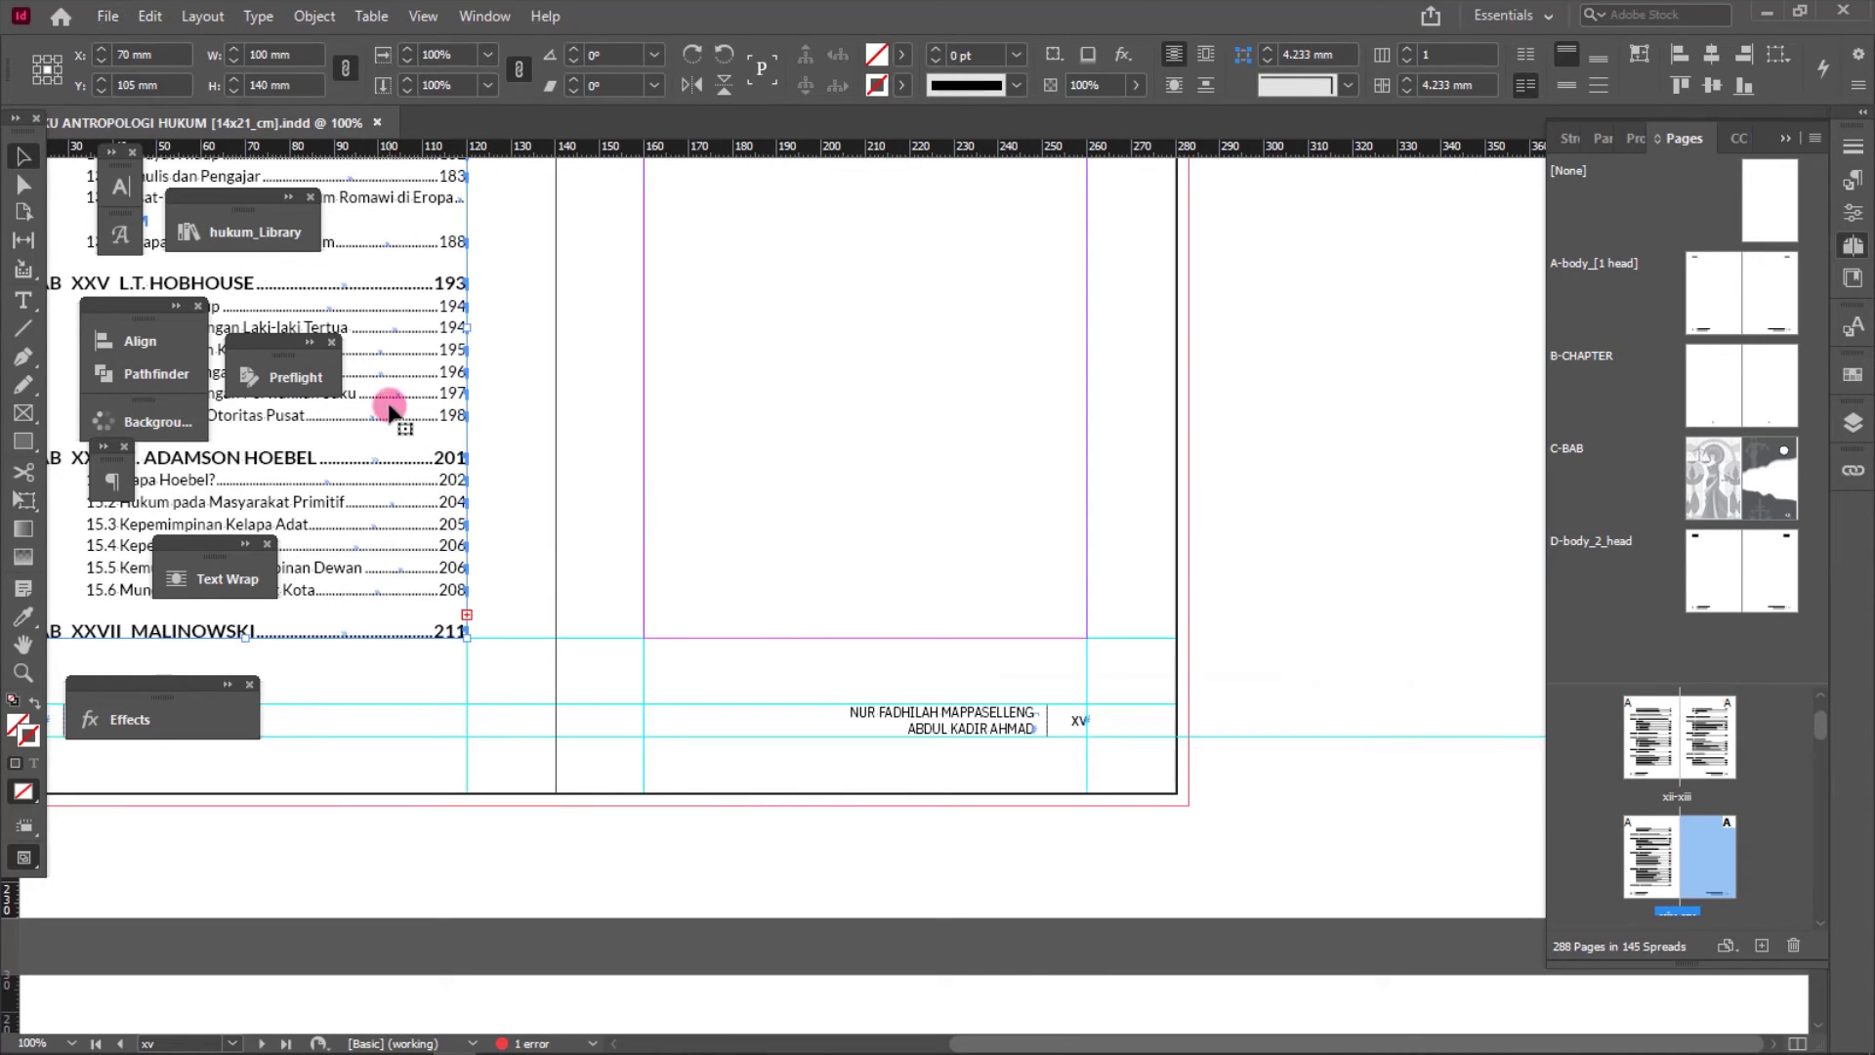
pyautogui.click(467, 615)
pyautogui.scroll(-1, 962, 381)
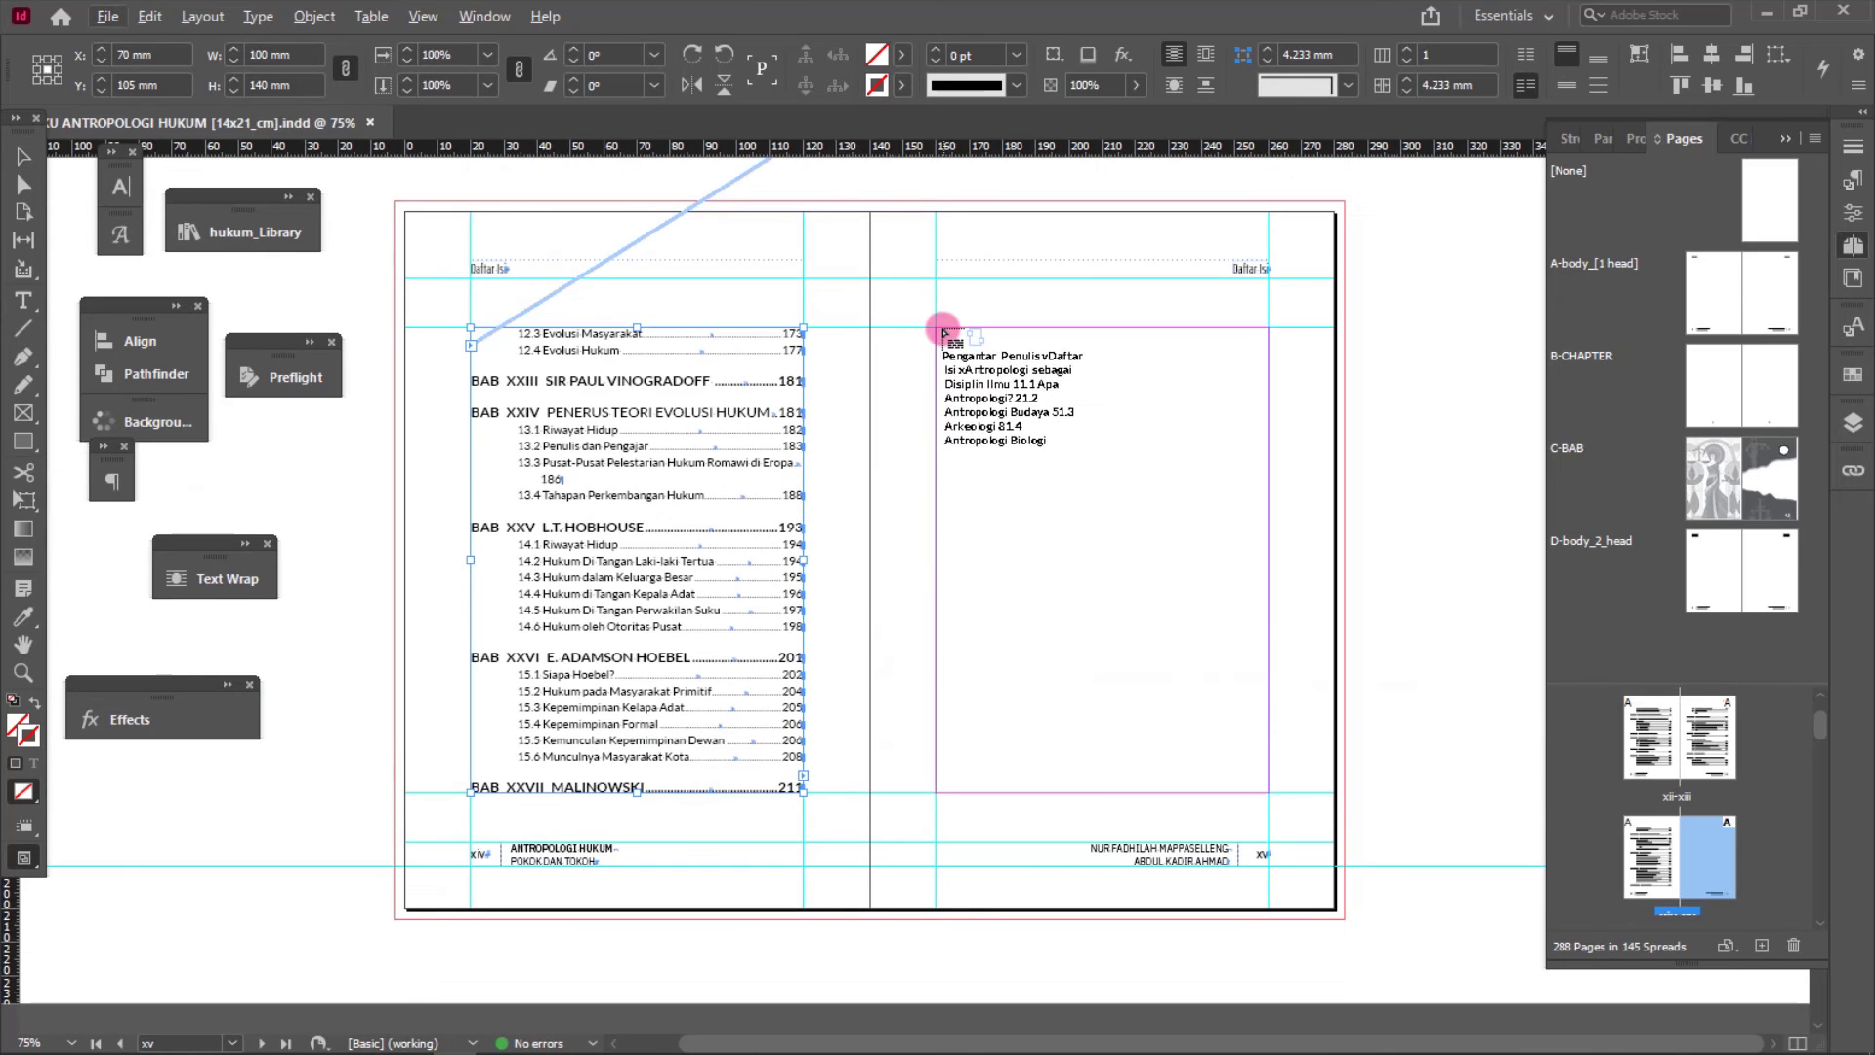
pyautogui.moveTo(937, 329); pyautogui.dragTo(1267, 789)
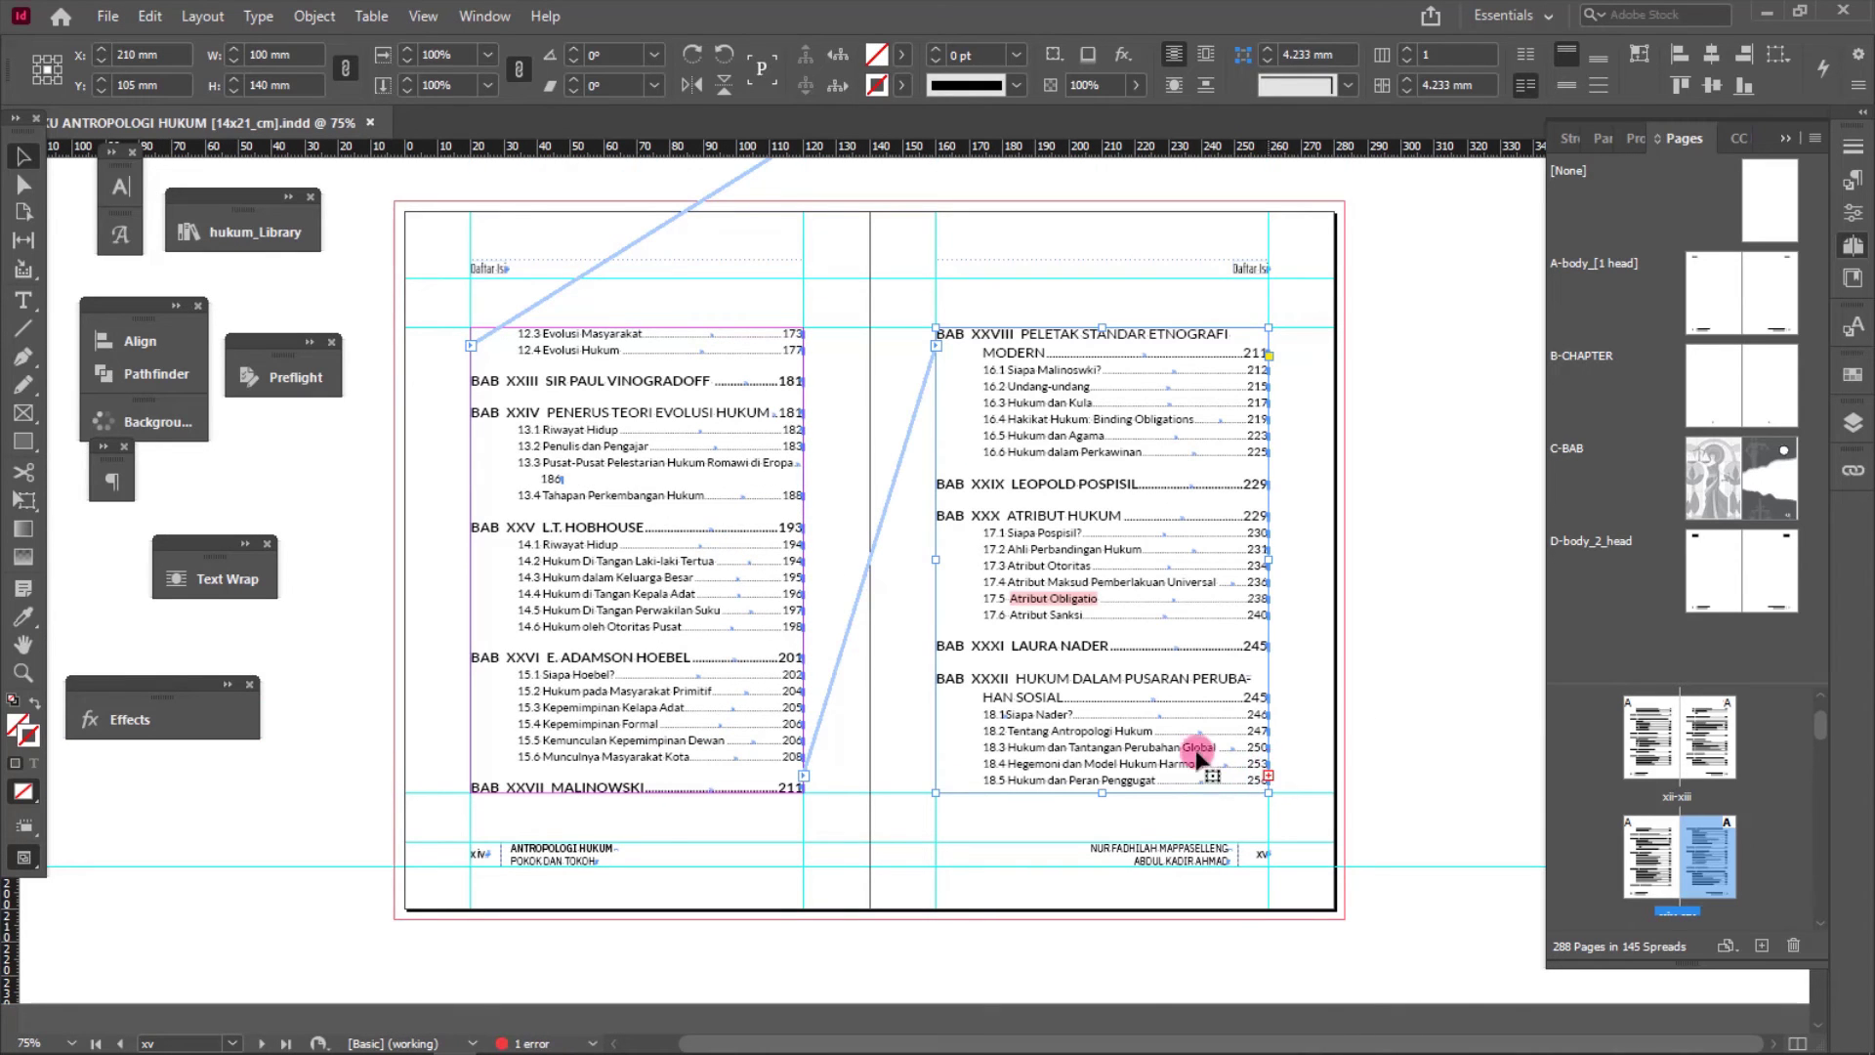
# - Flow the overset contents text from page xv into a threaded frame about 100 × 140 mm on page xvi
pyautogui.click(1268, 777)
pyautogui.scroll(-5, 650, 488)
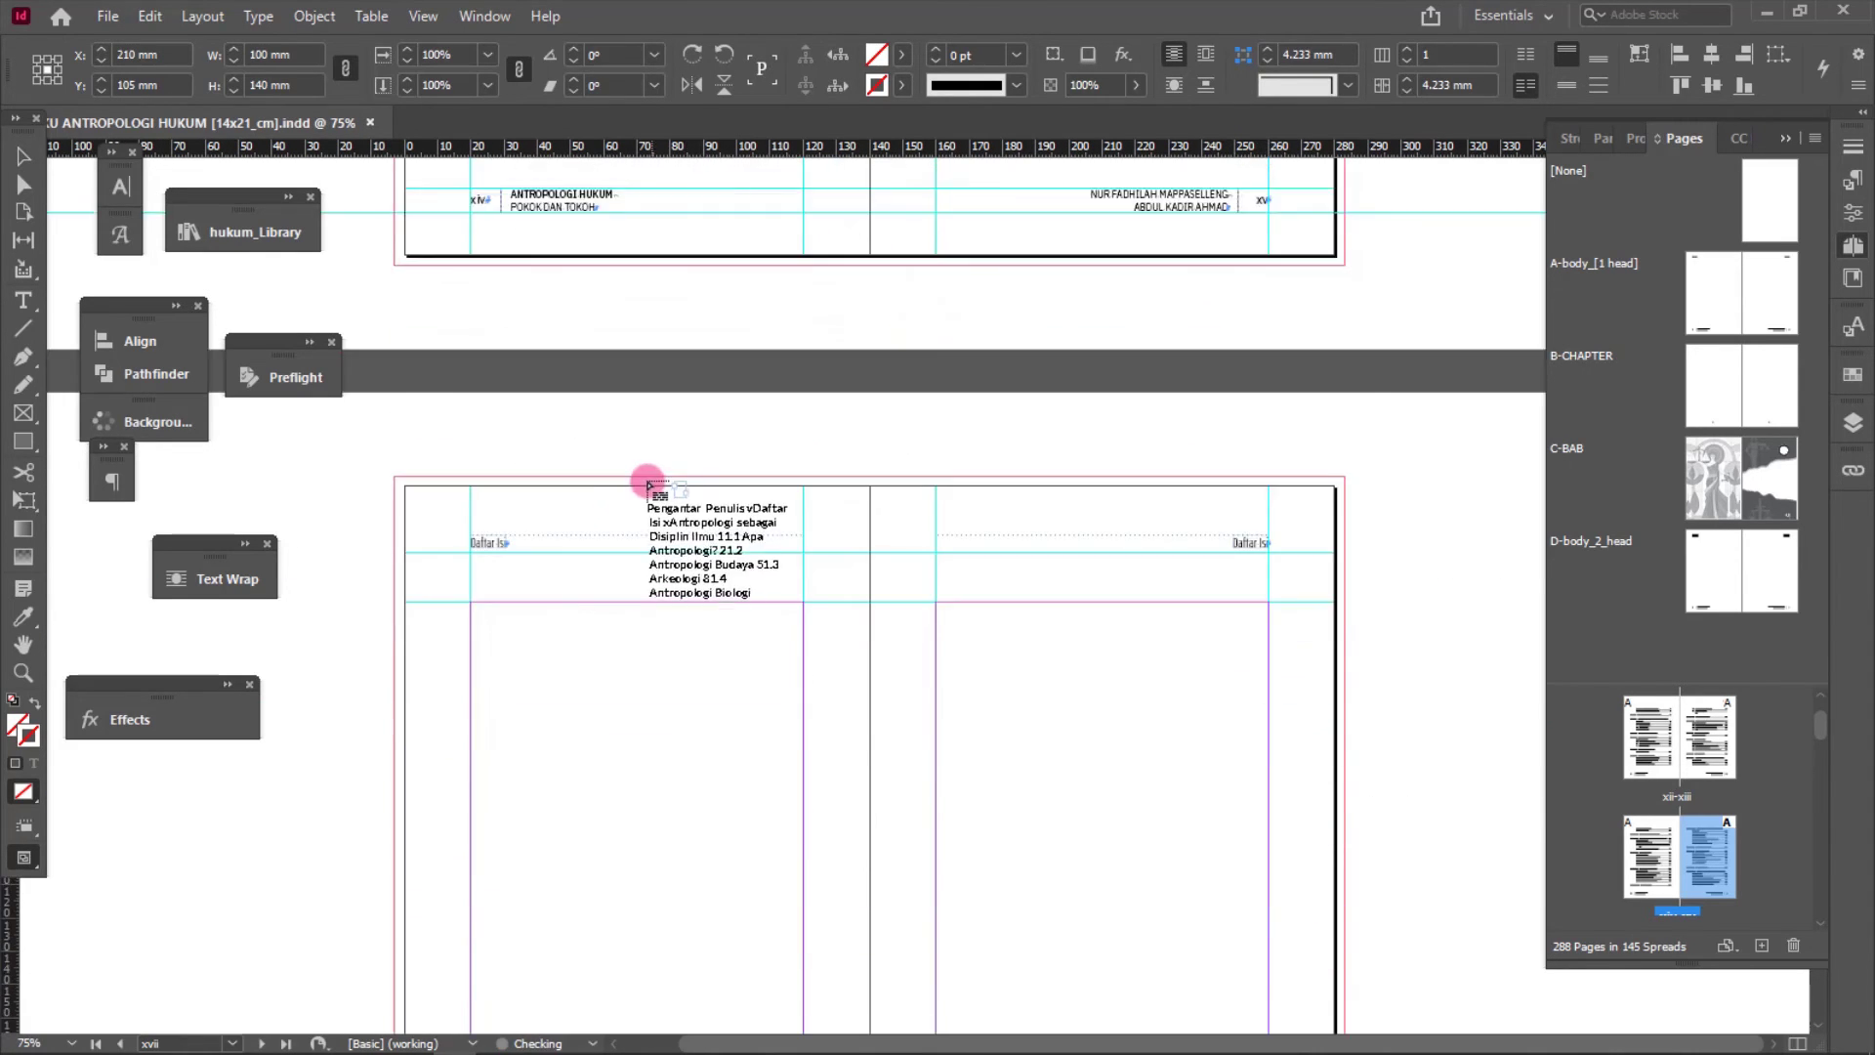
pyautogui.click(469, 386)
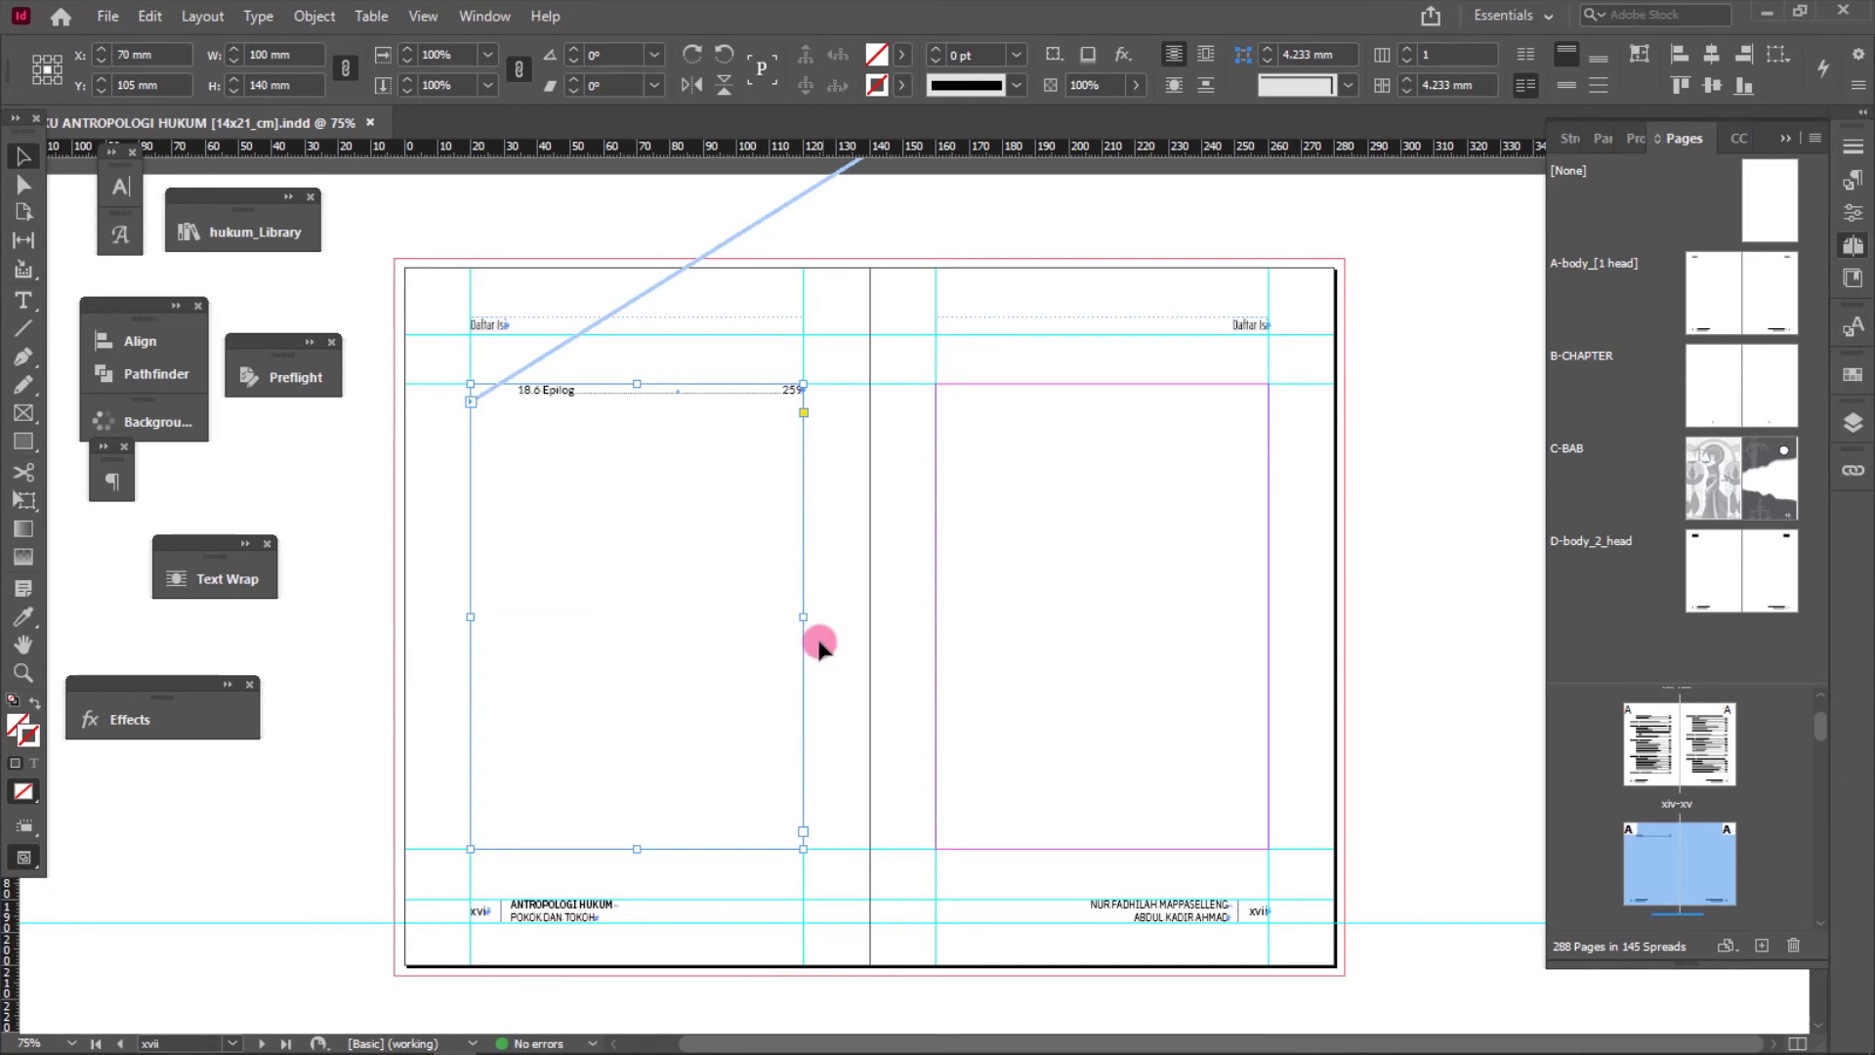
# - Extend the contents frame on page xv slightly below the bottom margin to take in the 18.6 Epilog entry
pyautogui.click(903, 589)
pyautogui.scroll(3, 1076, 440)
pyautogui.click(1104, 195)
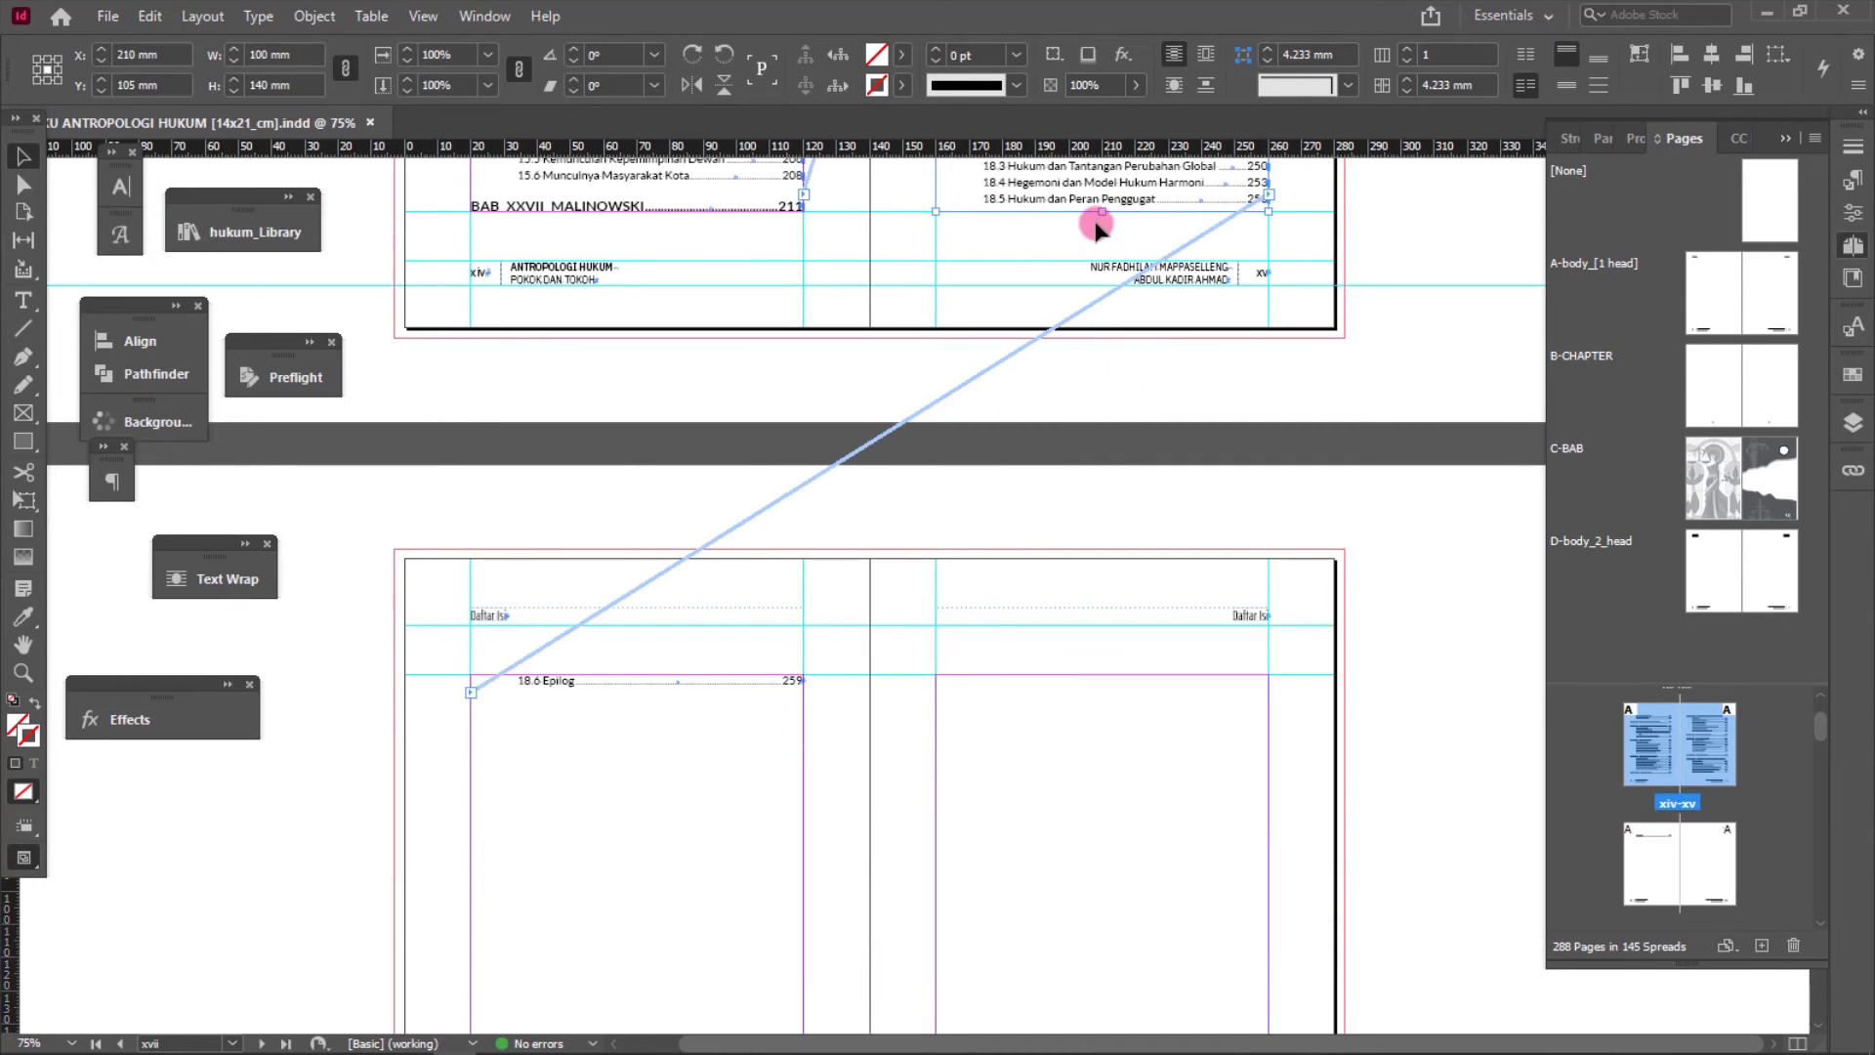
pyautogui.moveTo(1100, 213); pyautogui.dragTo(1100, 228)
pyautogui.click(946, 766)
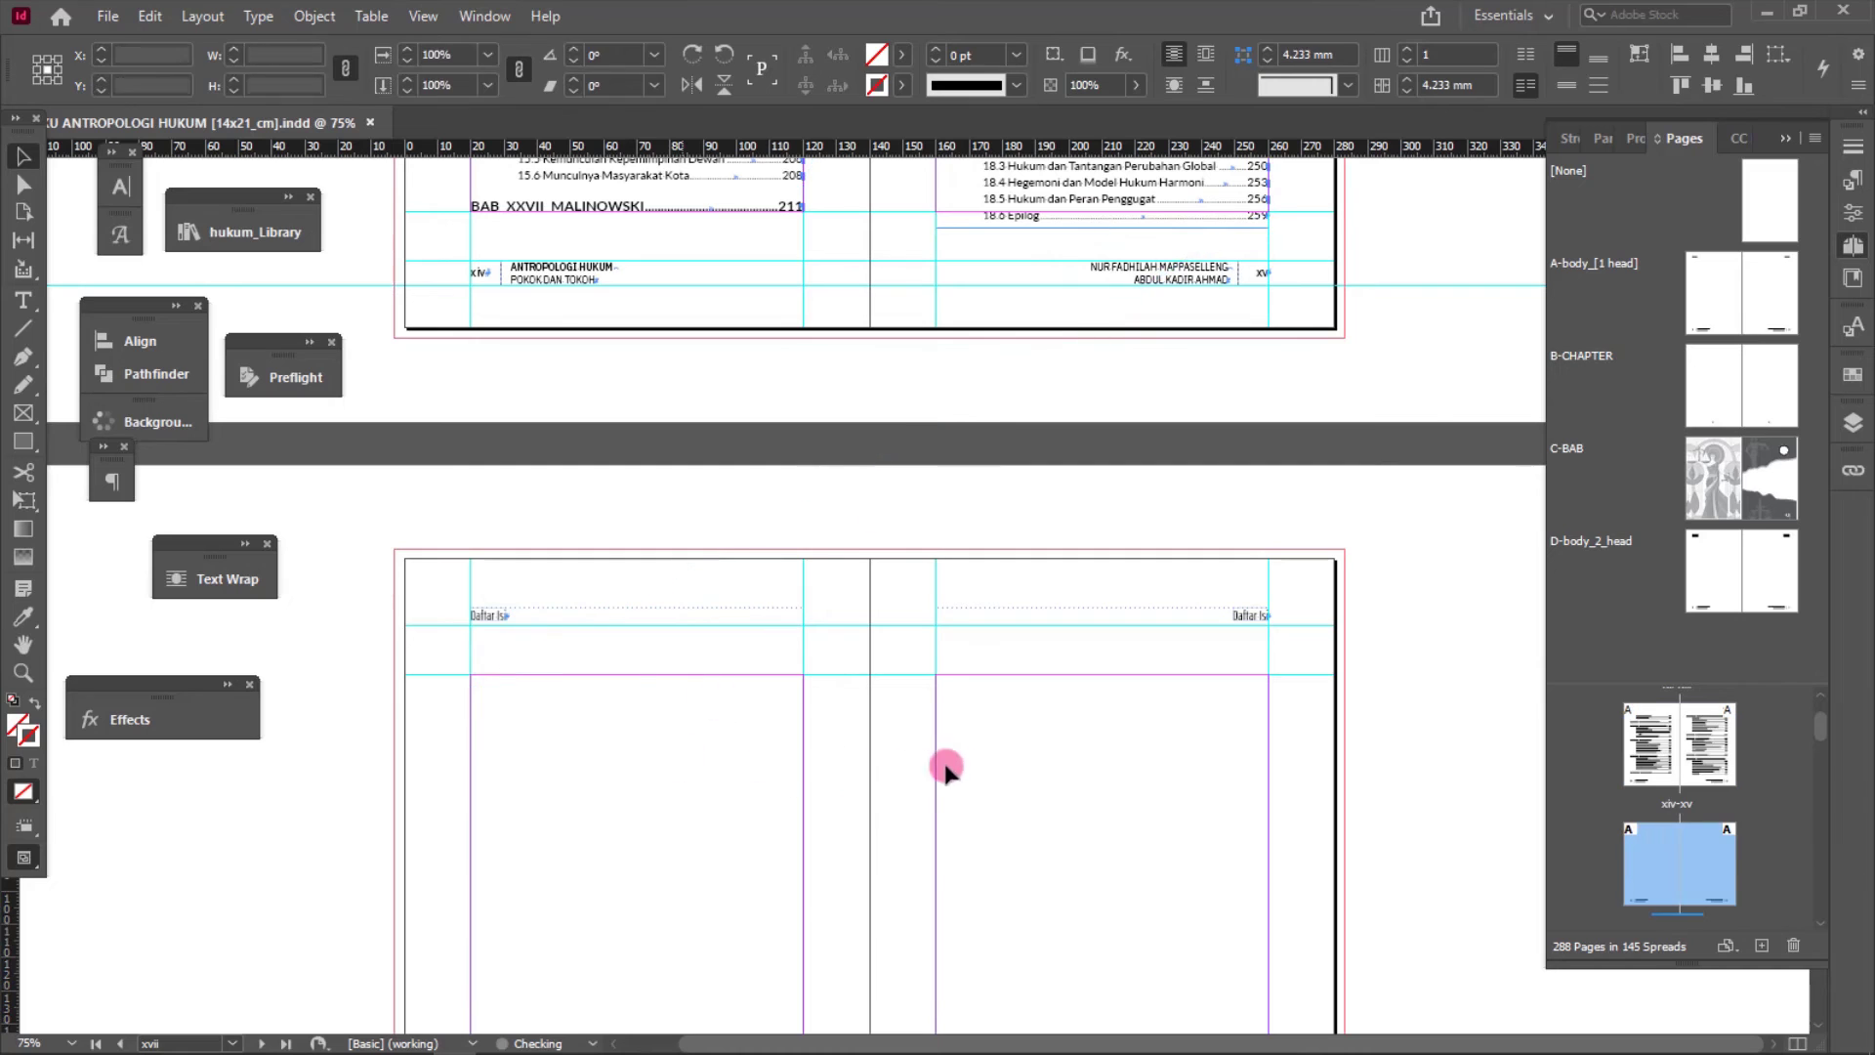
# - Delete the two unneeded pages xvi and xvii that follow the end of the contents
pyautogui.scroll(-5, 1012, 766)
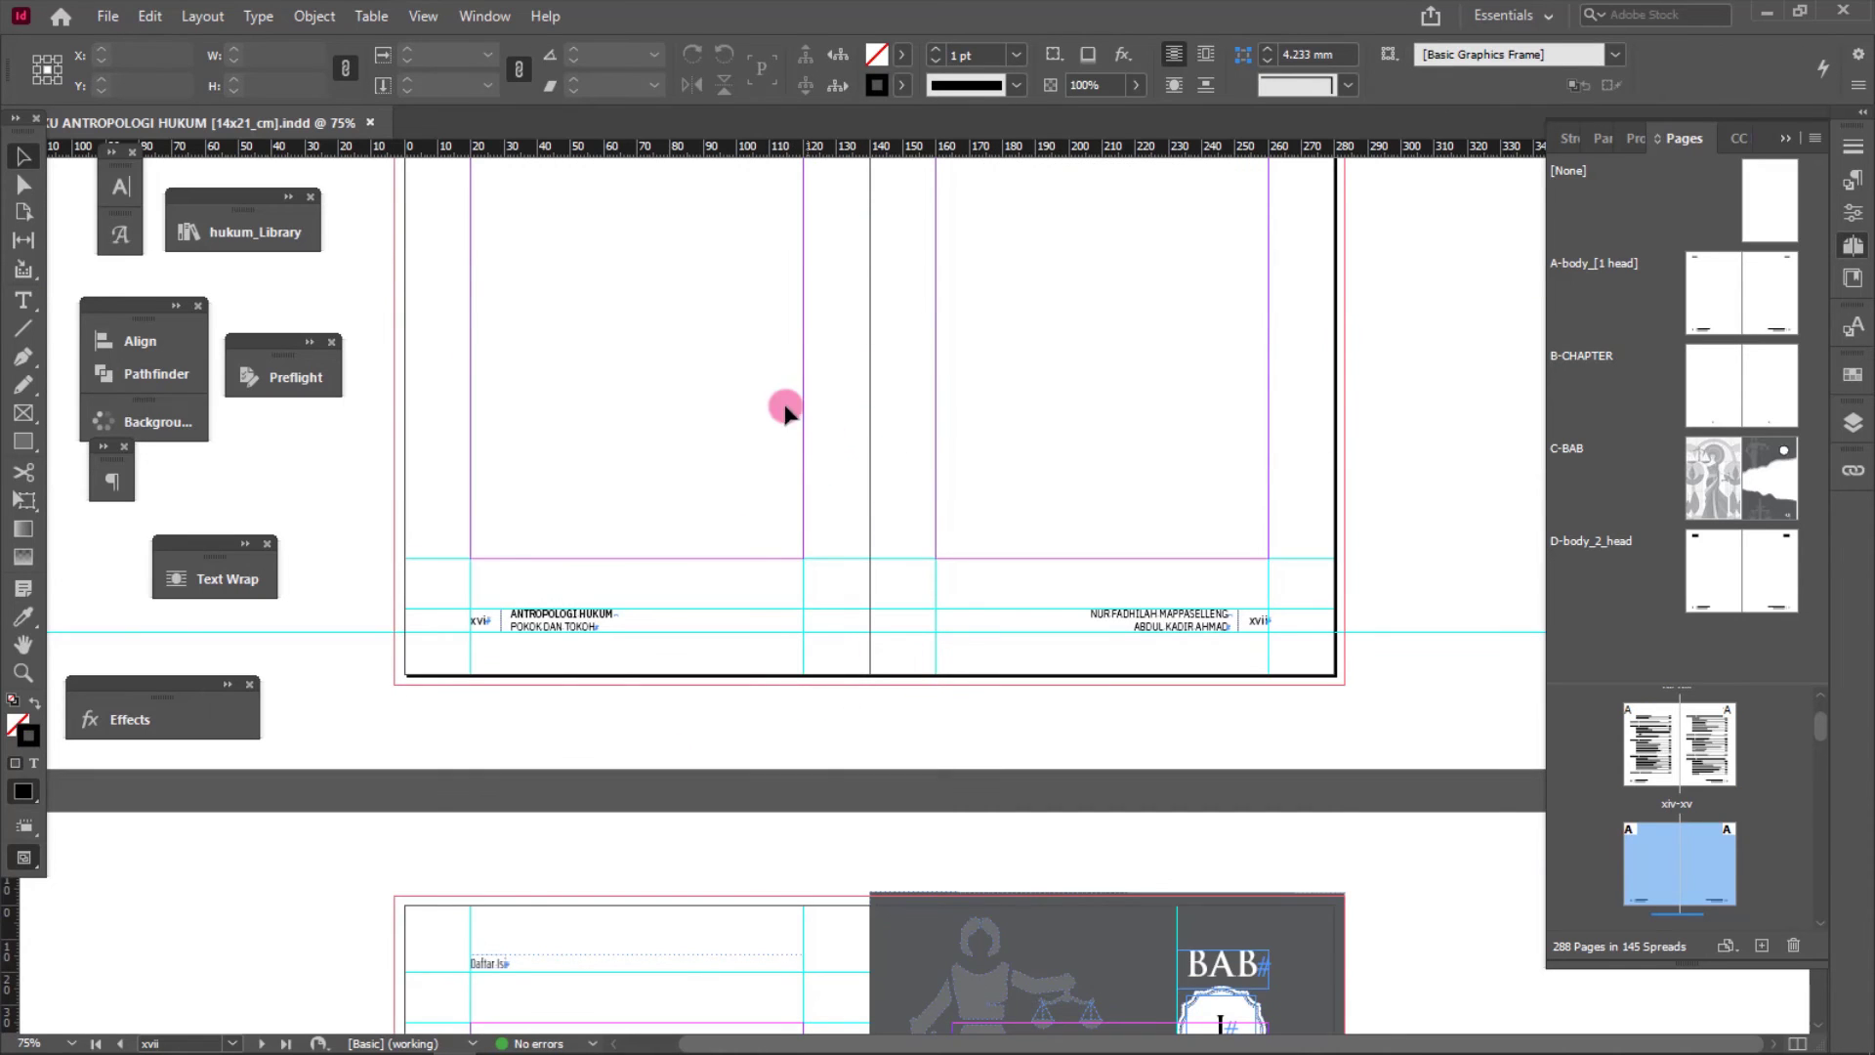
pyautogui.scroll(-5, 987, 586)
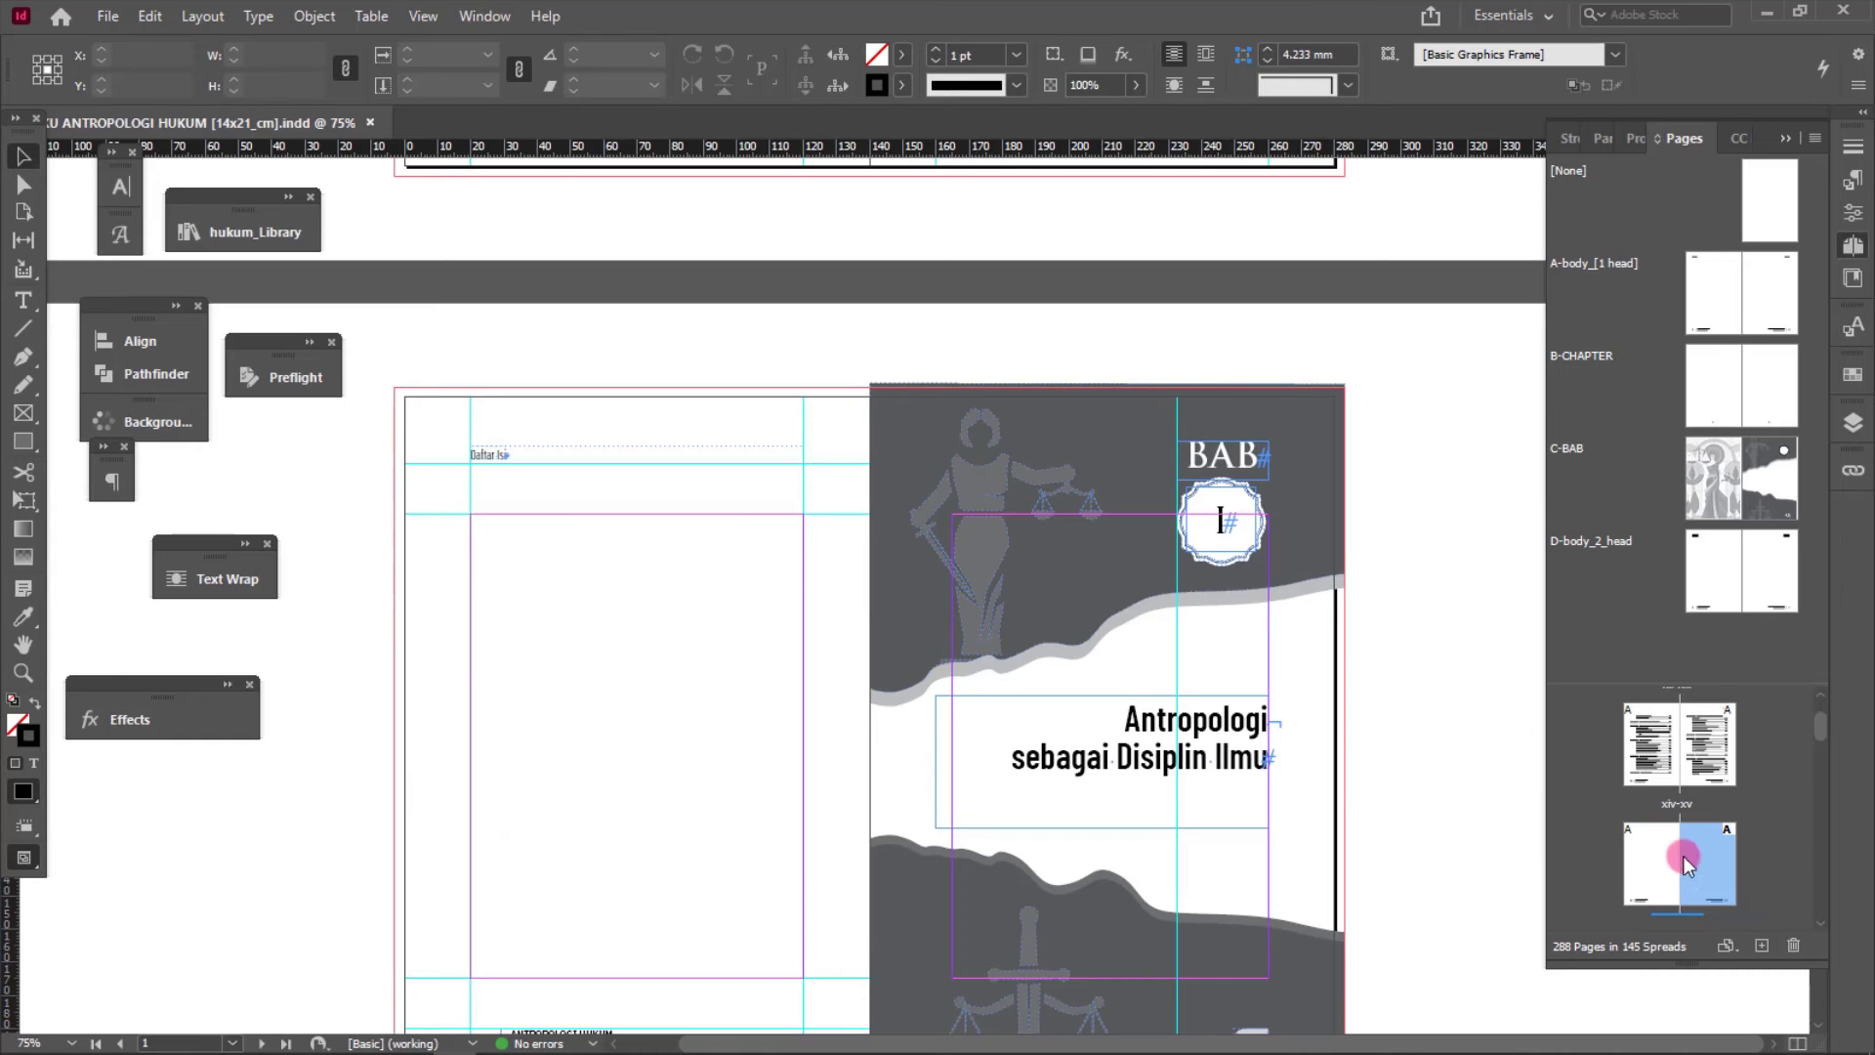
pyautogui.scroll(-1, 1704, 811)
pyautogui.click(1709, 855)
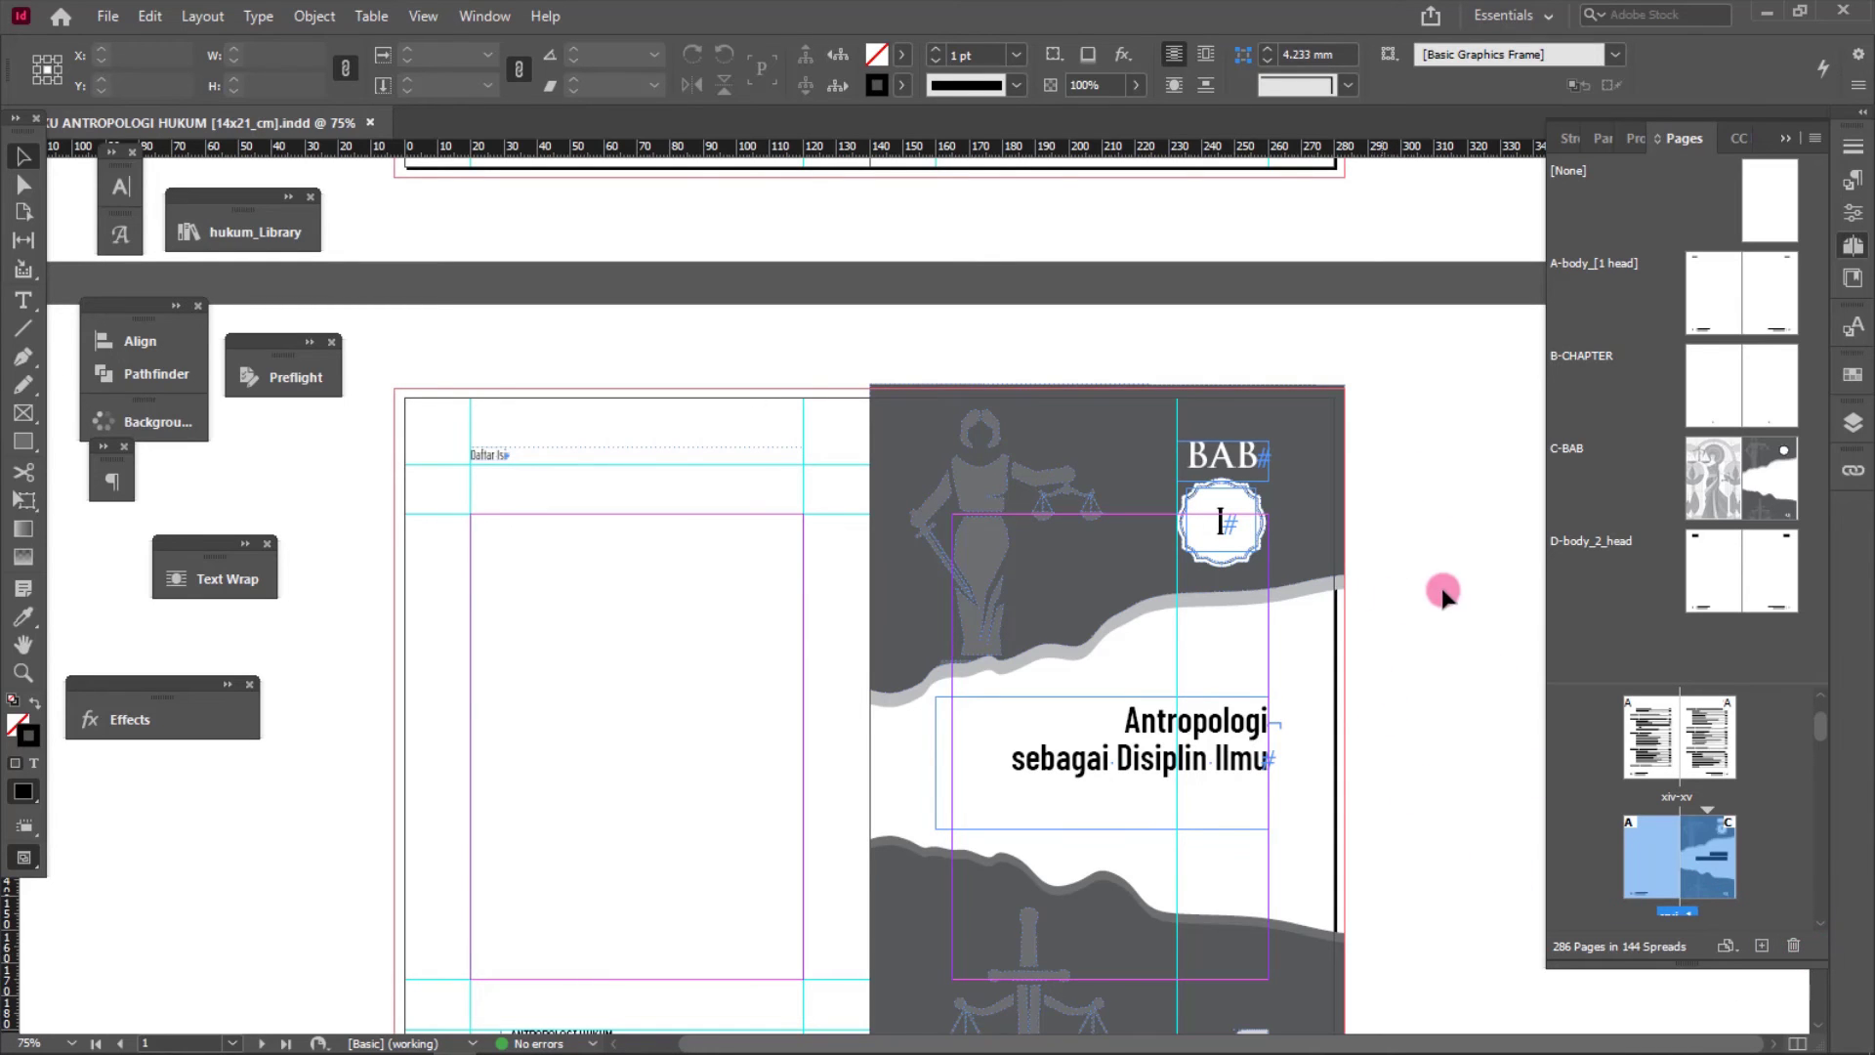
# - Remove the forced line break inside the "Pengantar Penulis" entry at the start of the contents on page x
pyautogui.scroll(10, 1352, 615)
pyautogui.scroll(13, 810, 576)
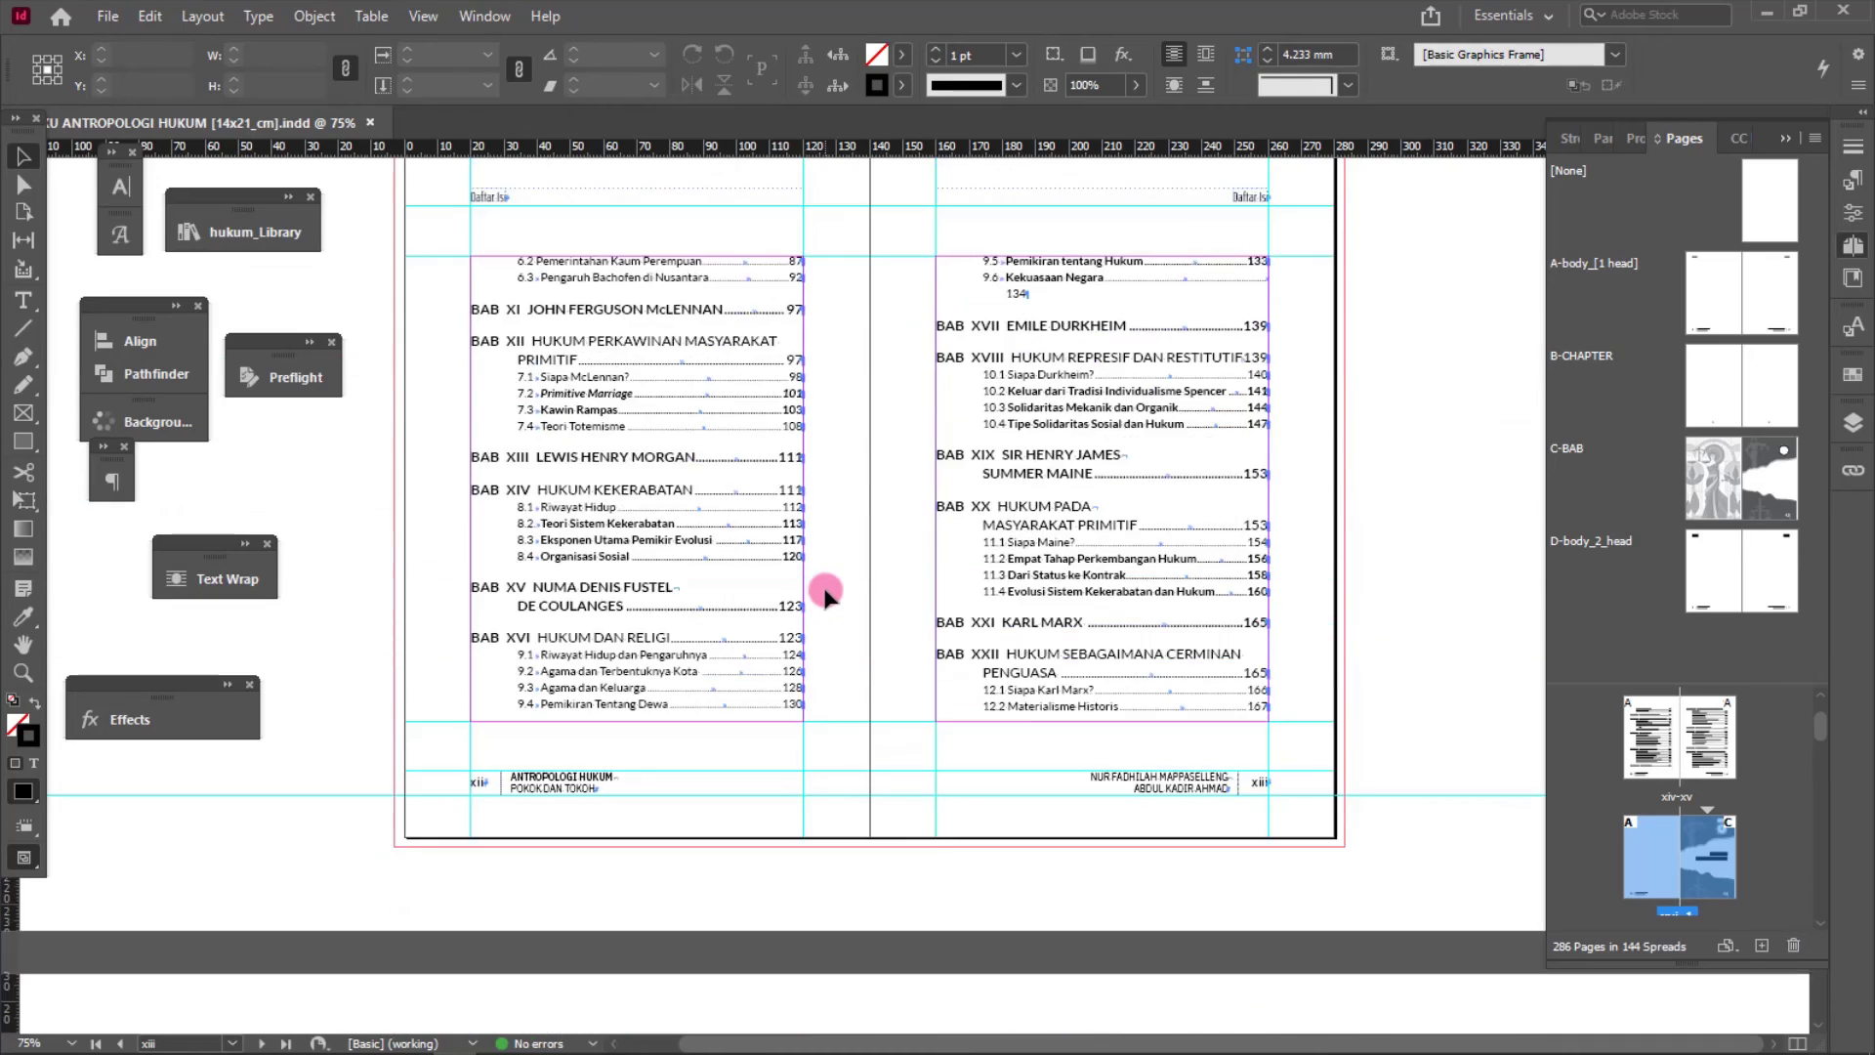
pyautogui.scroll(4, 521, 674)
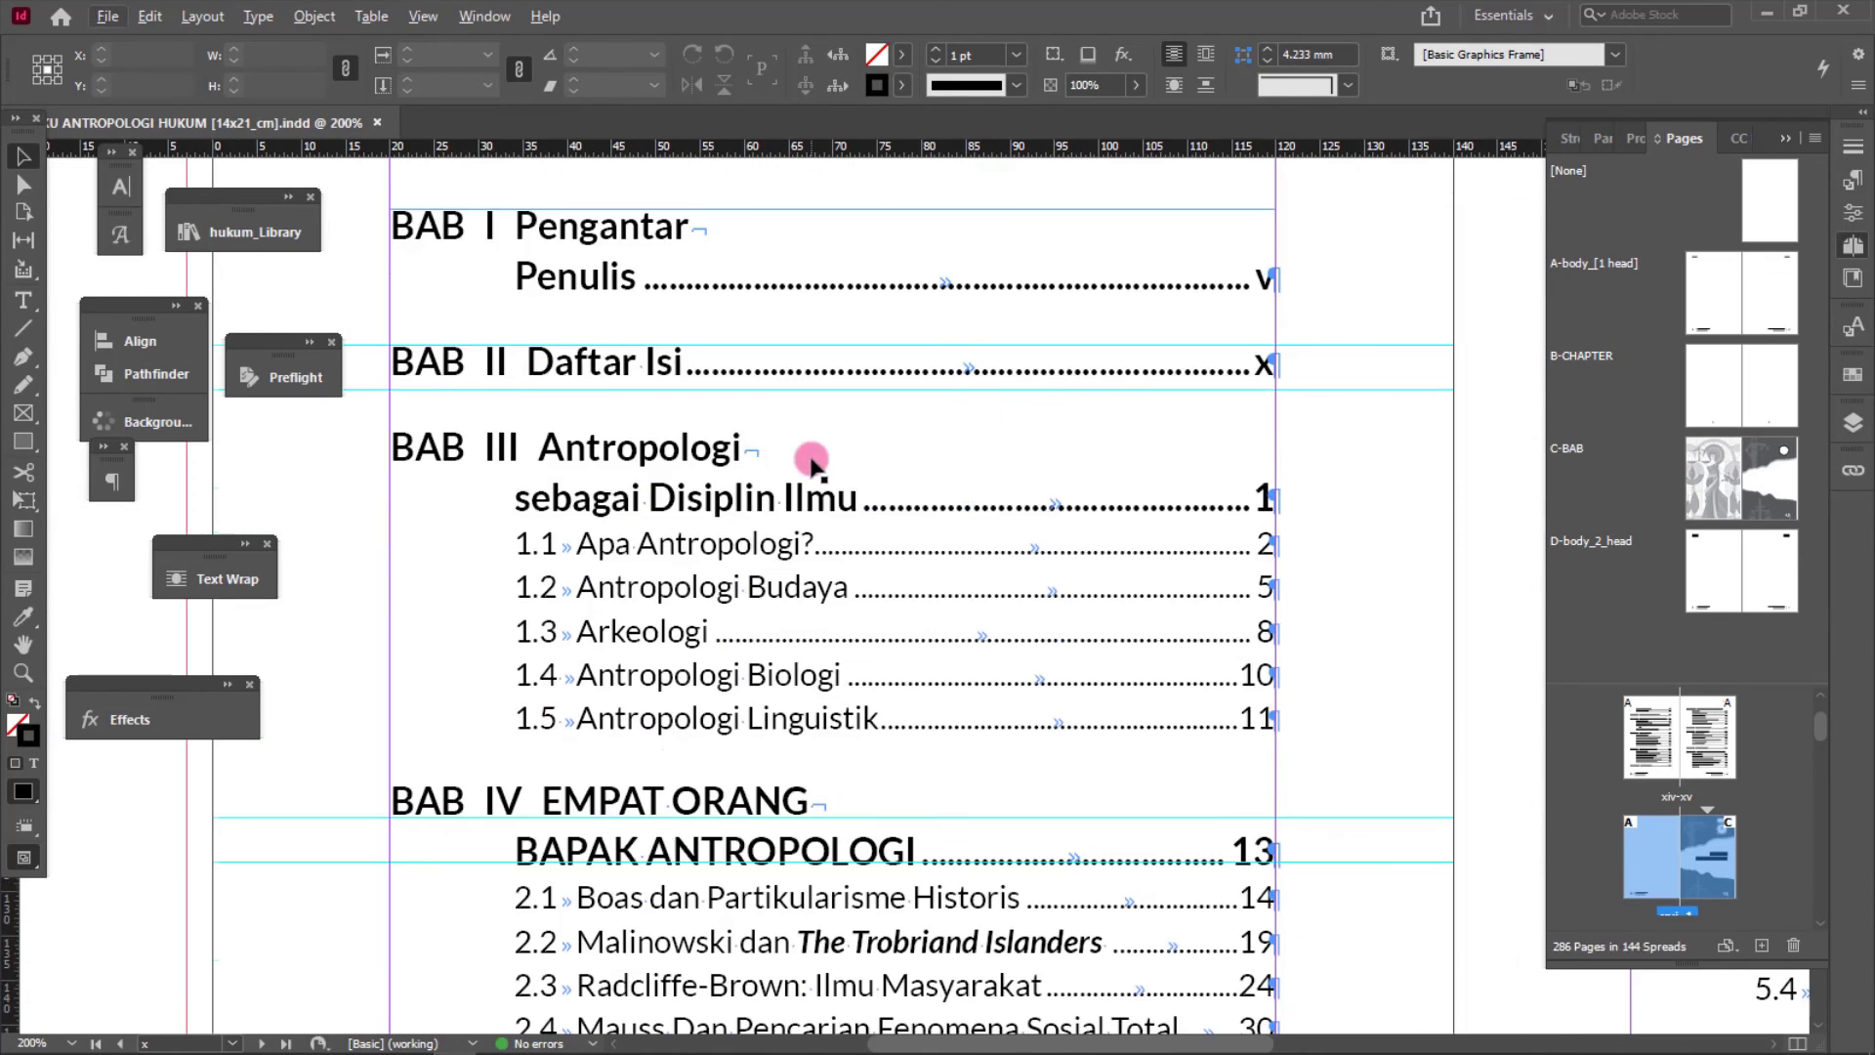
pyautogui.scroll(-1, 817, 460)
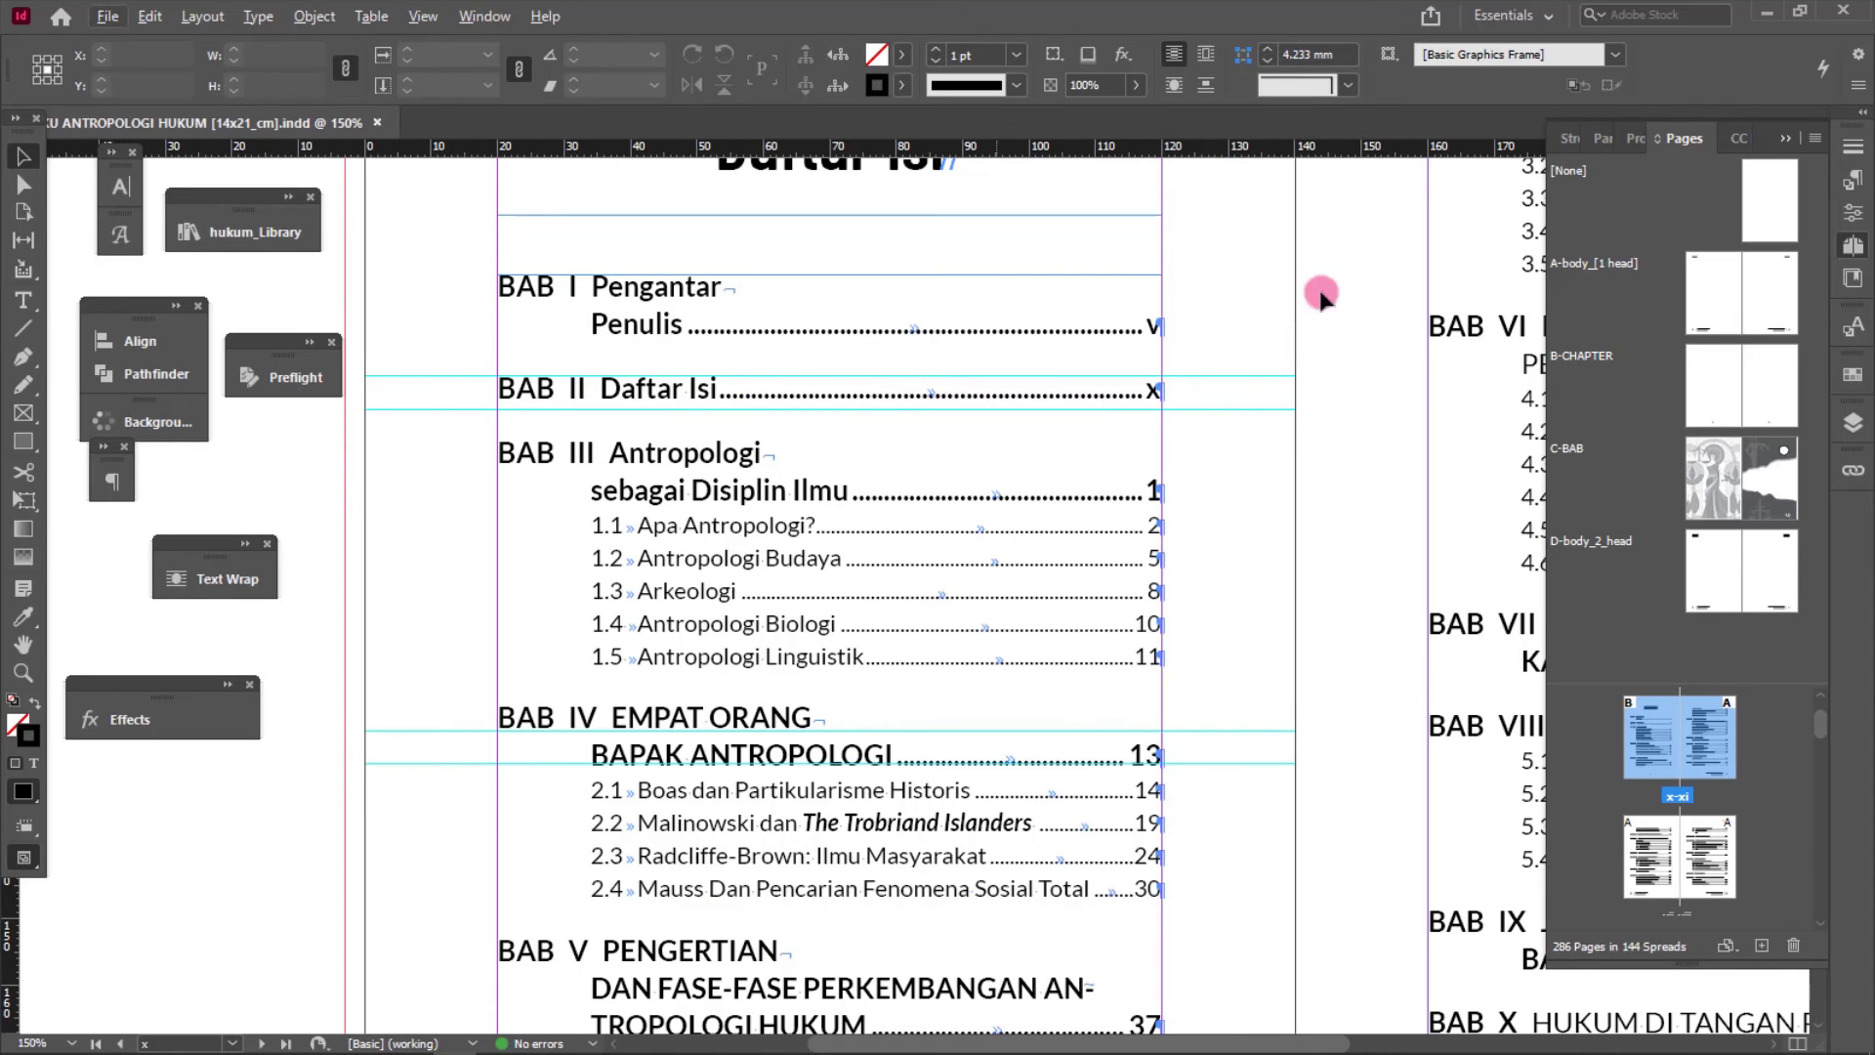
pyautogui.scroll(-1, 703, 515)
pyautogui.scroll(2, 703, 515)
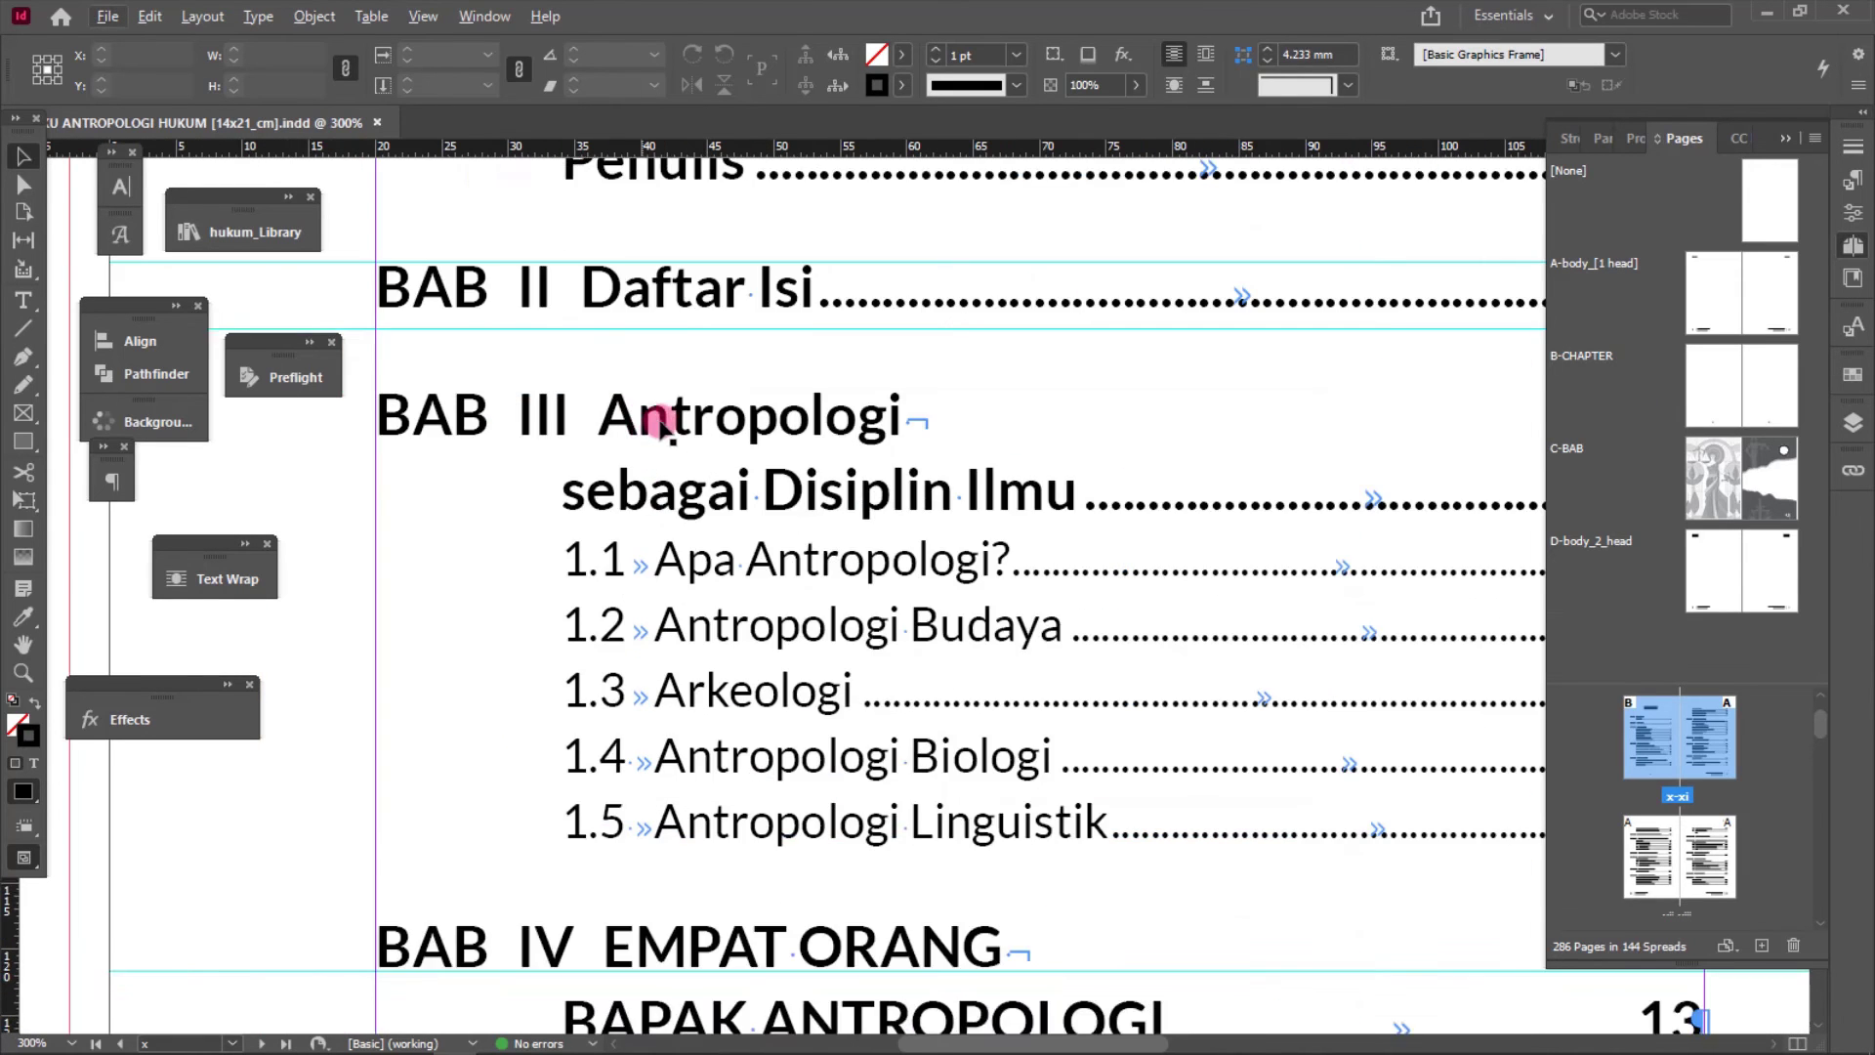
pyautogui.scroll(3, 661, 418)
pyautogui.scroll(-1, 745, 489)
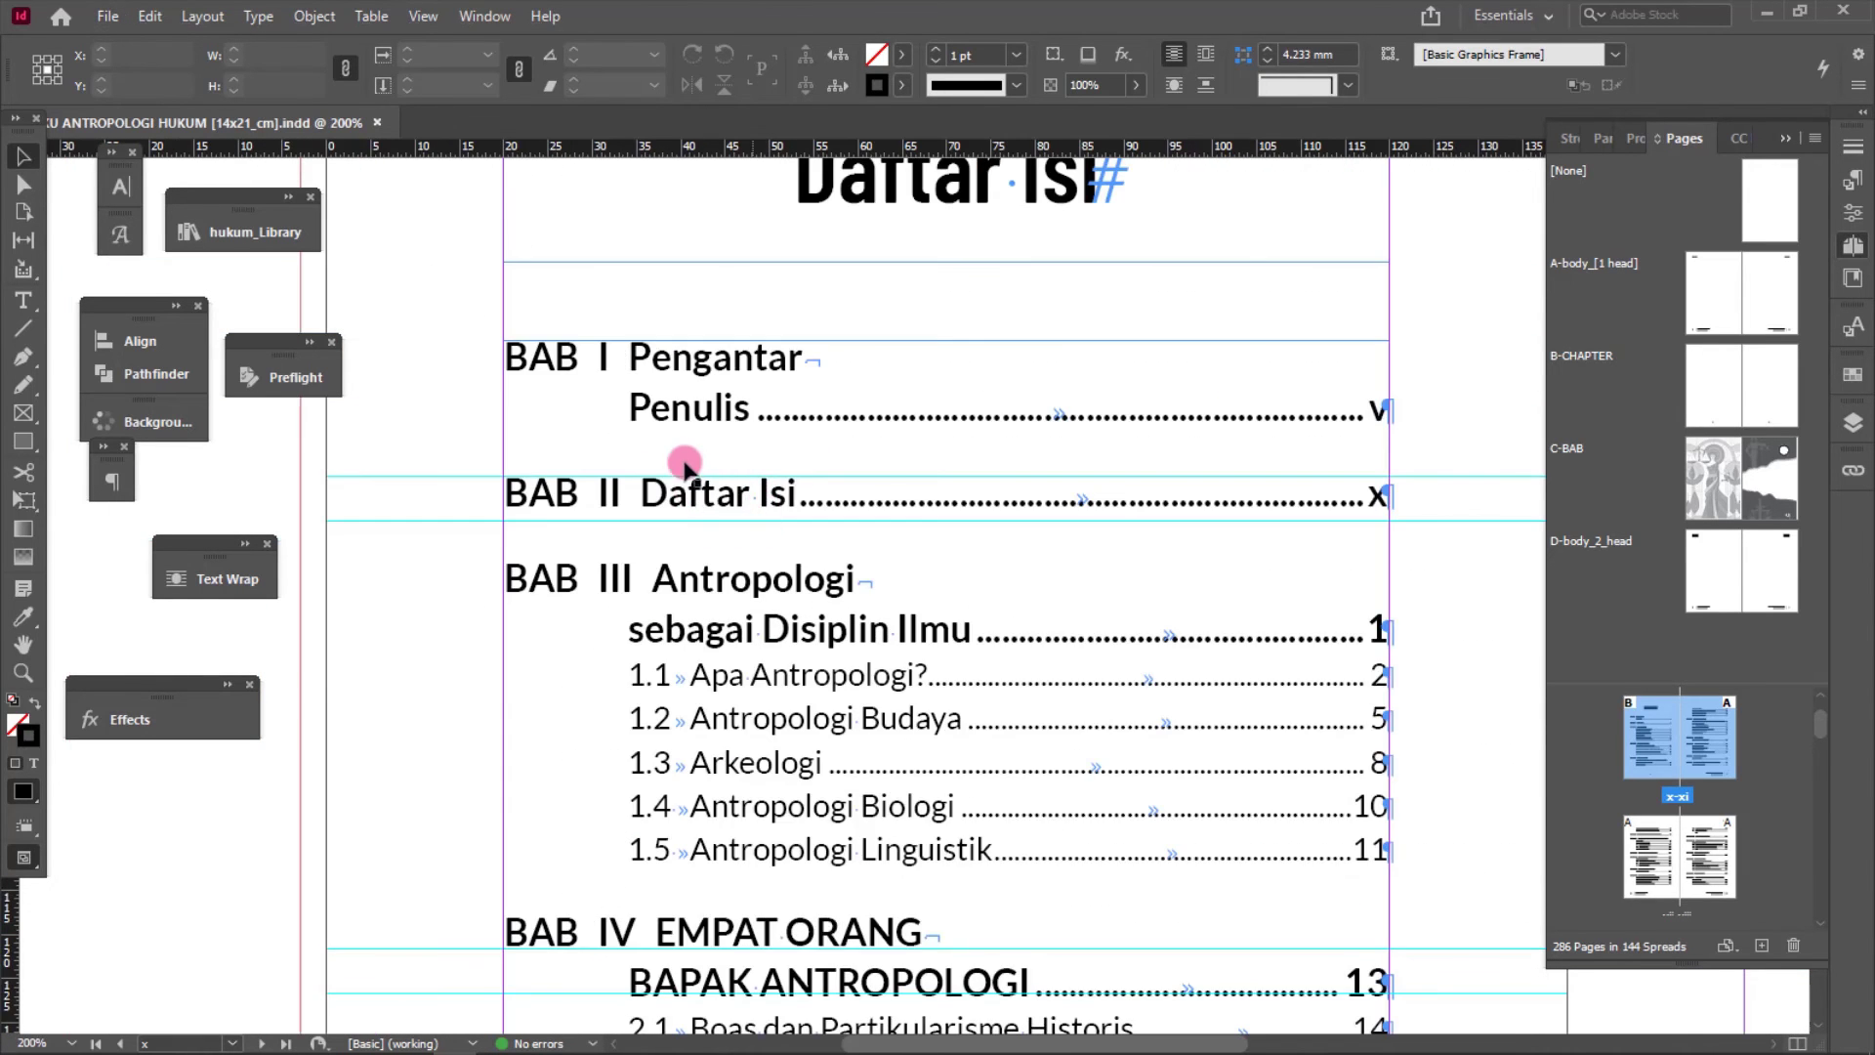
pyautogui.click(590, 368)
pyautogui.doubleClick(651, 382)
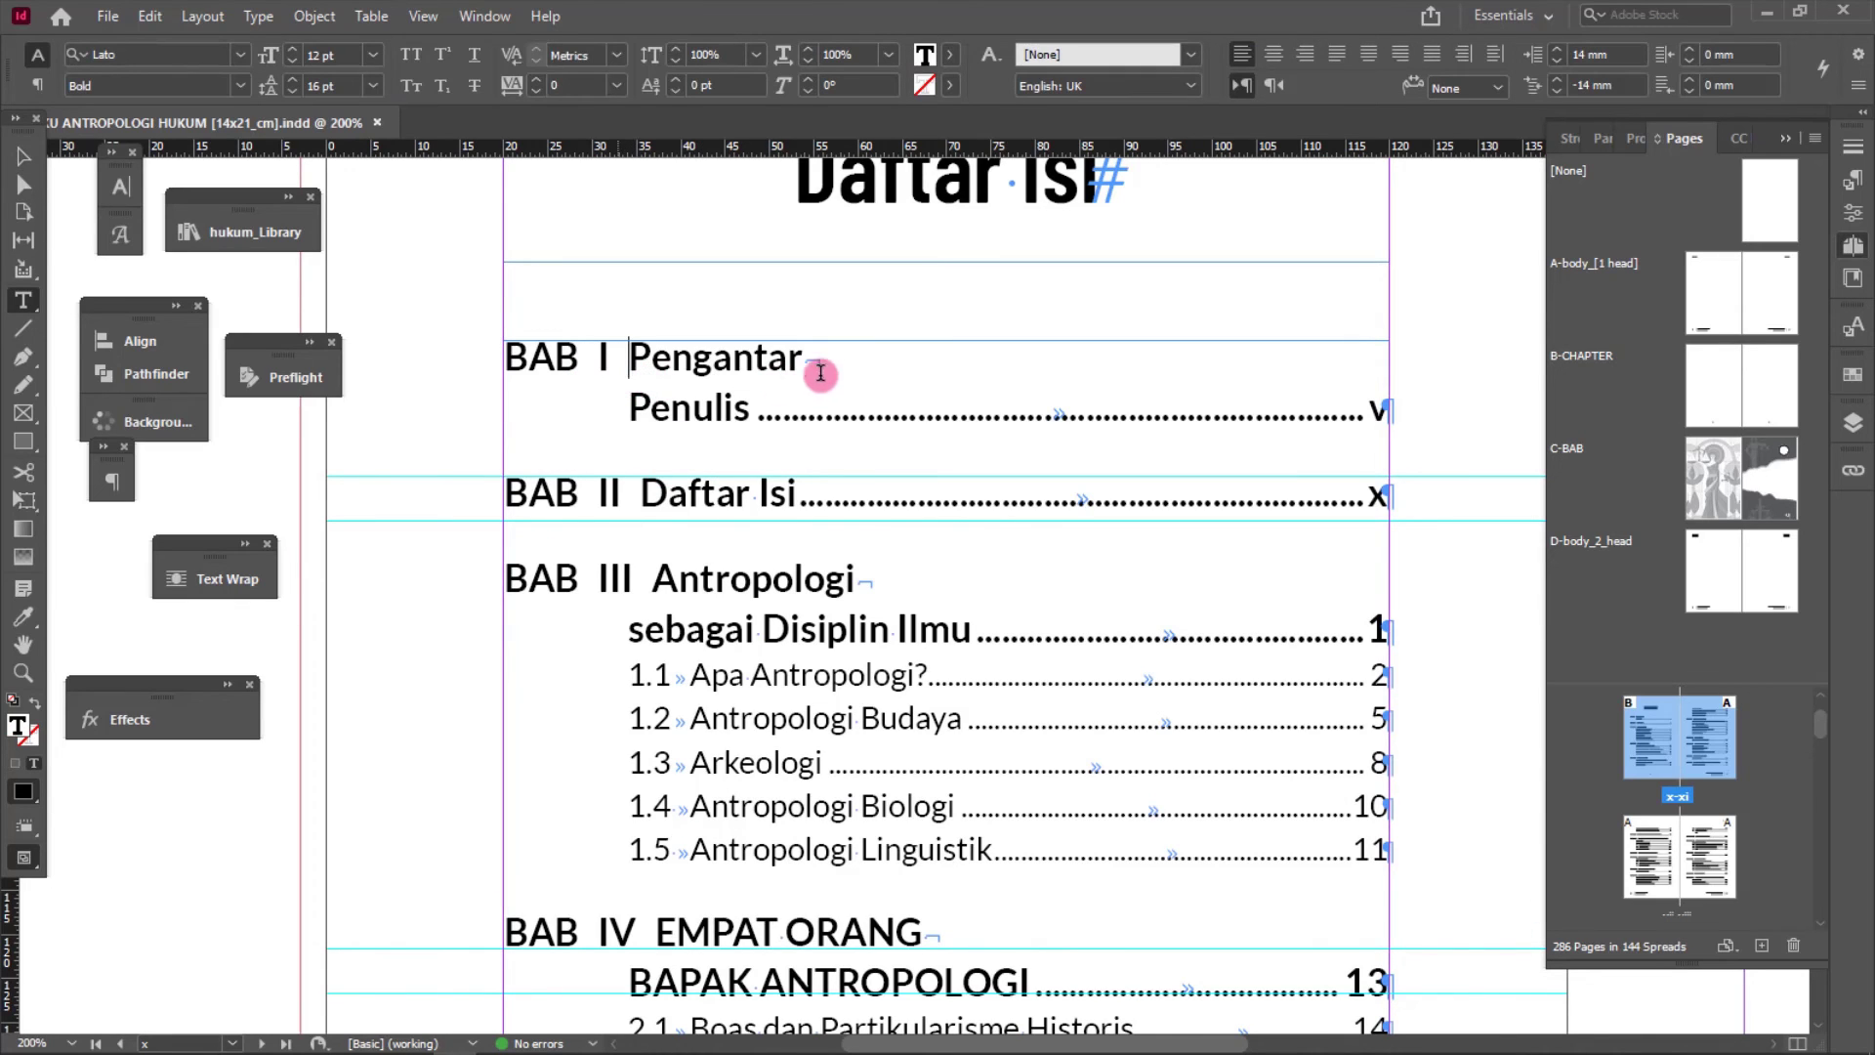
pyautogui.click(838, 369)
pyautogui.press('Delete')
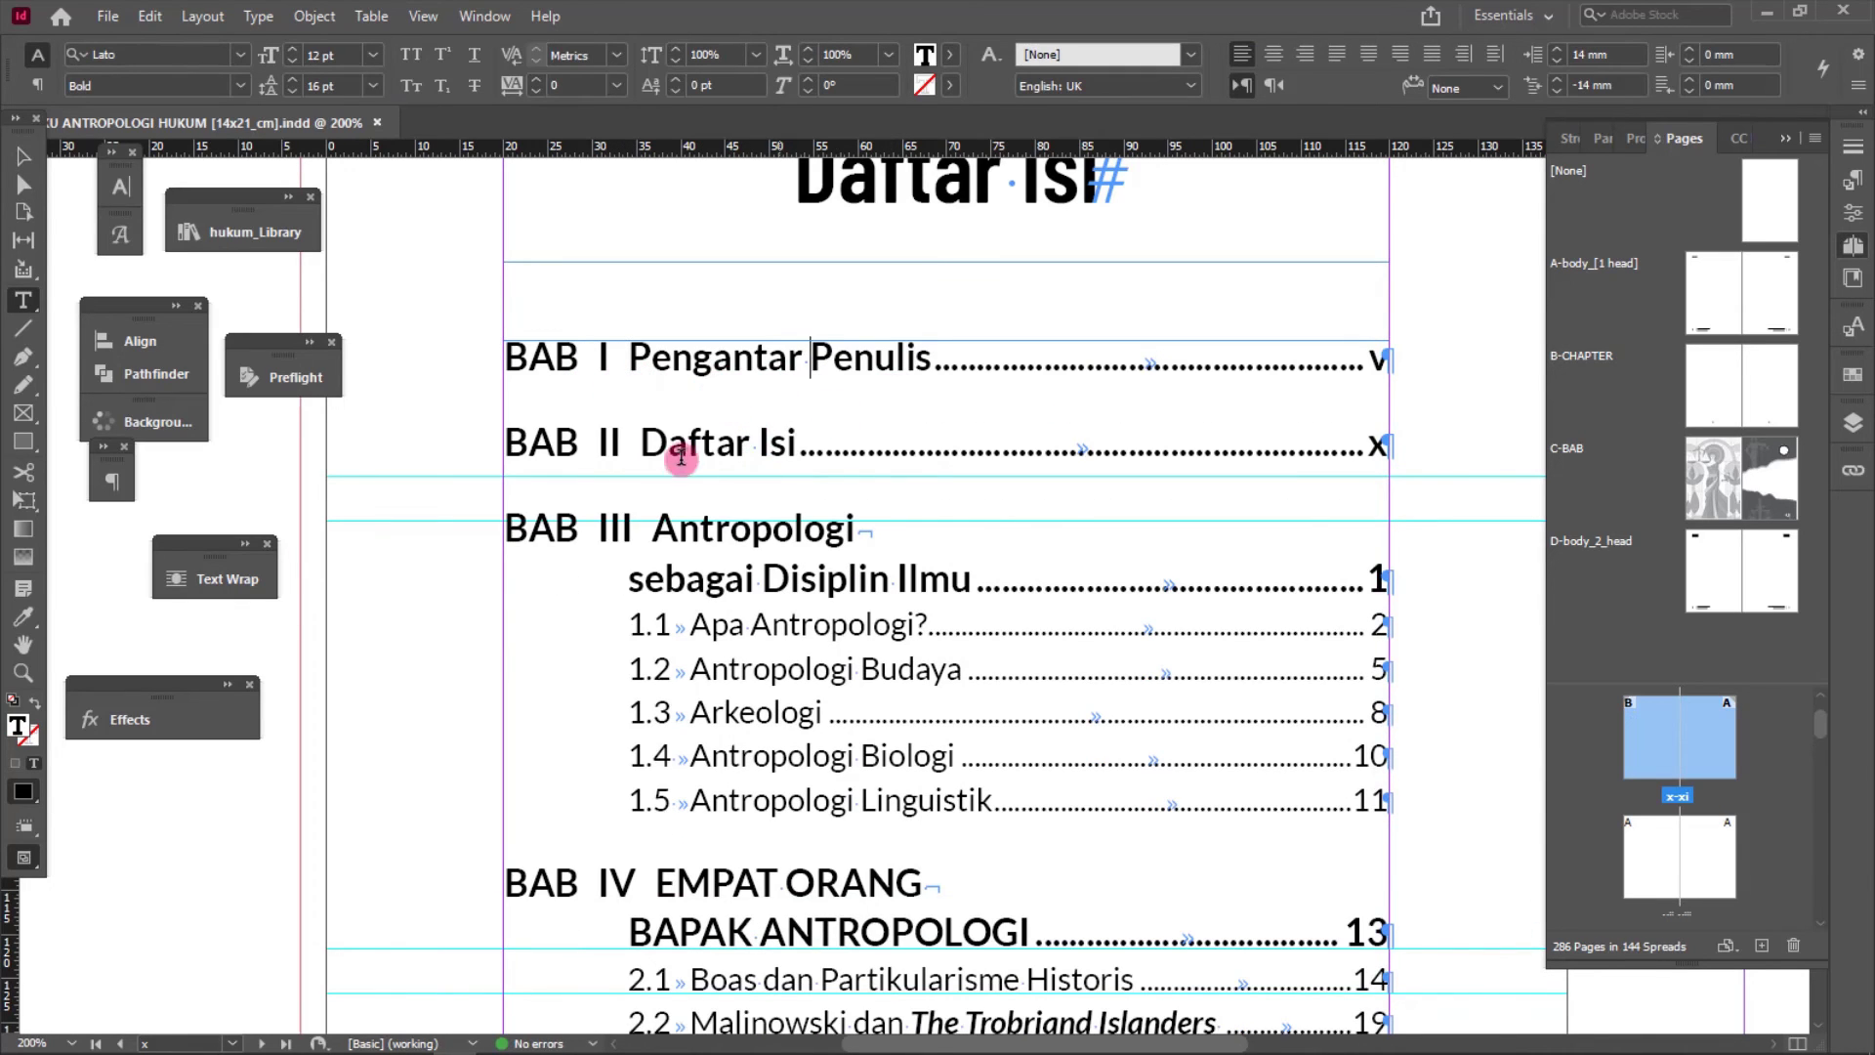
# - Turn off the automatic BAB numbering for the "Pengantar Penulis" and "Daftar Isi" entries
pyautogui.moveTo(628, 369); pyautogui.dragTo(818, 435)
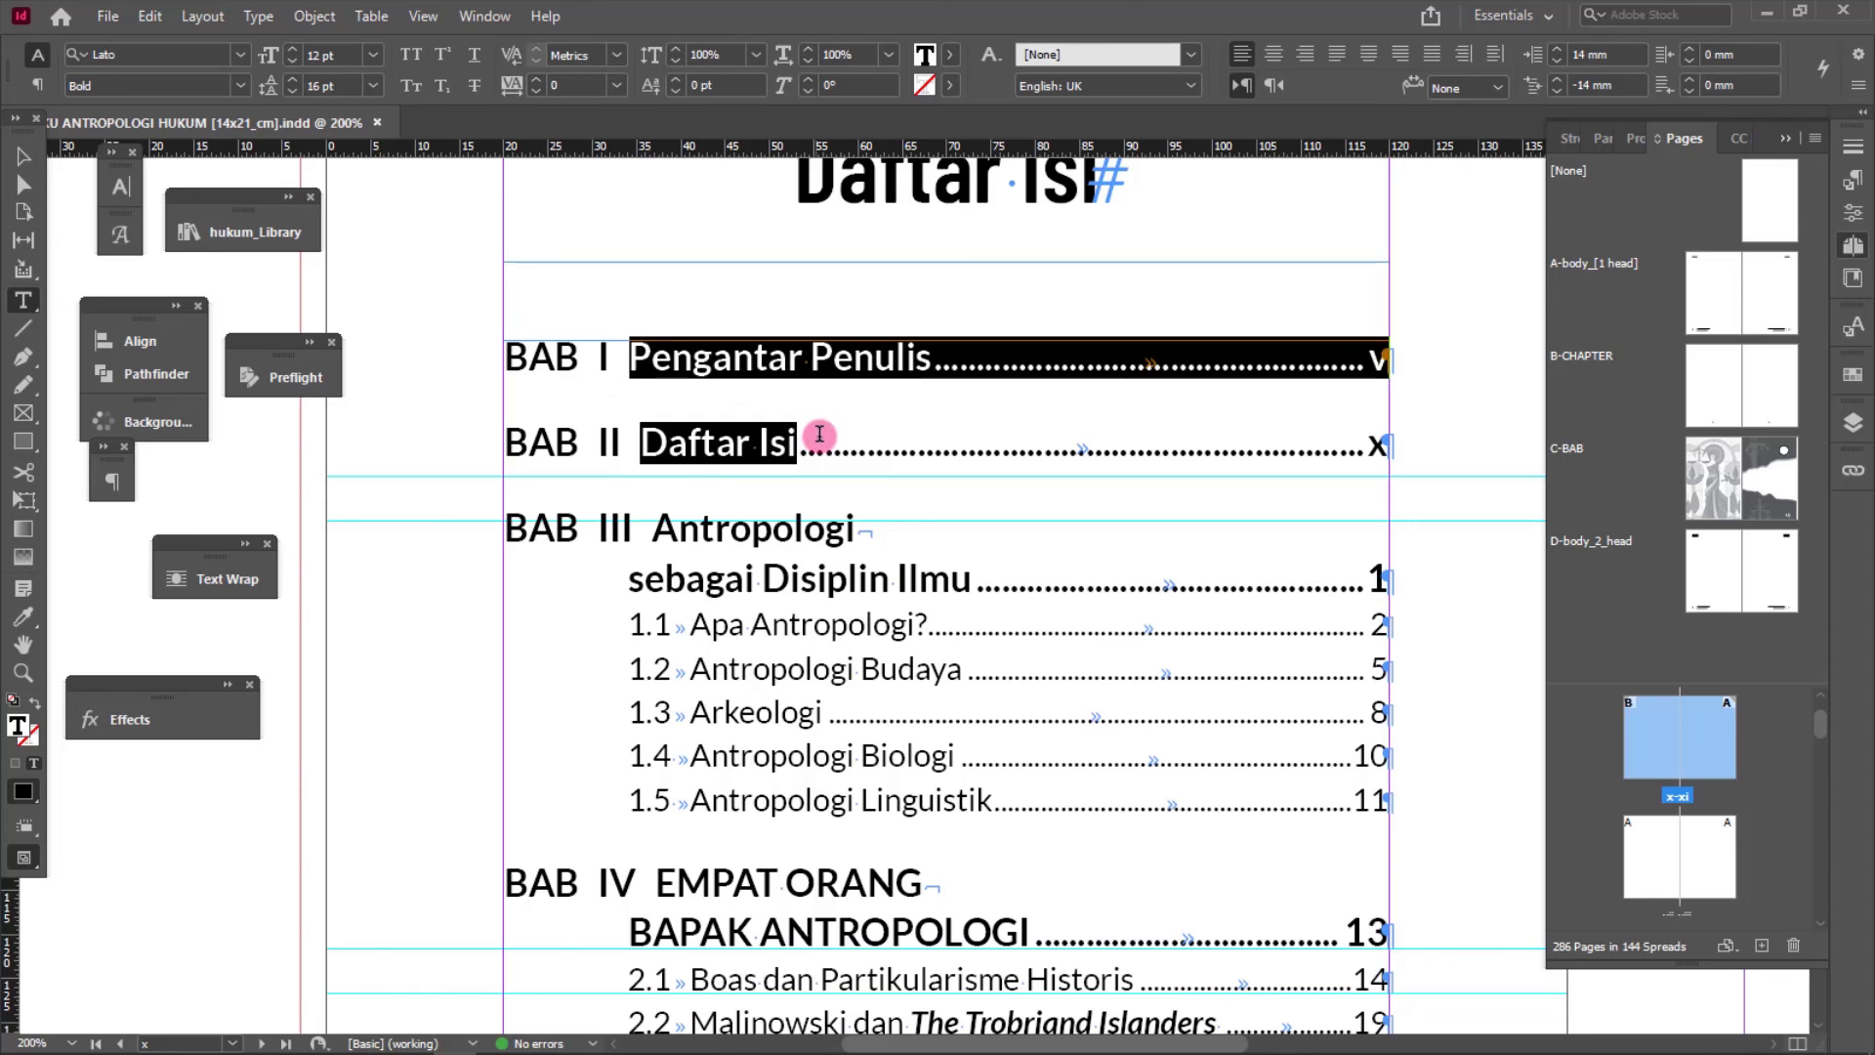
pyautogui.moveTo(598, 361); pyautogui.dragTo(832, 426)
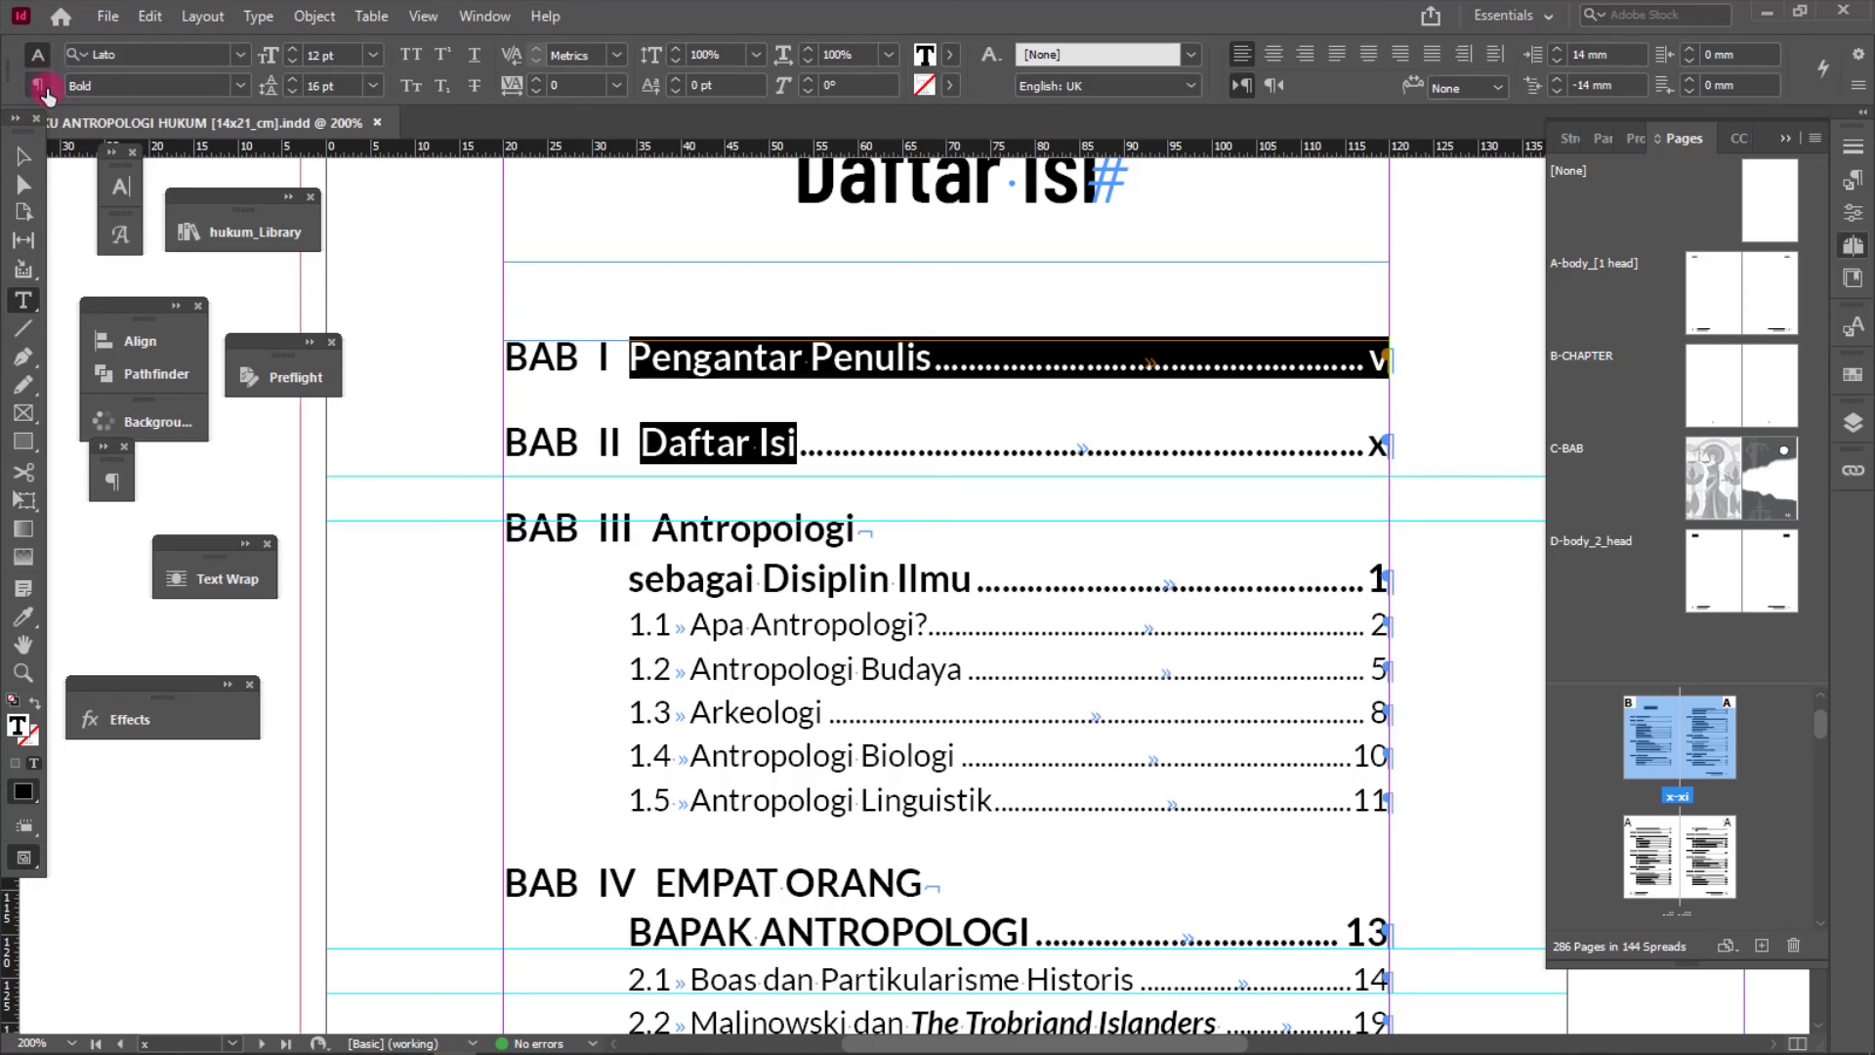
pyautogui.click(41, 88)
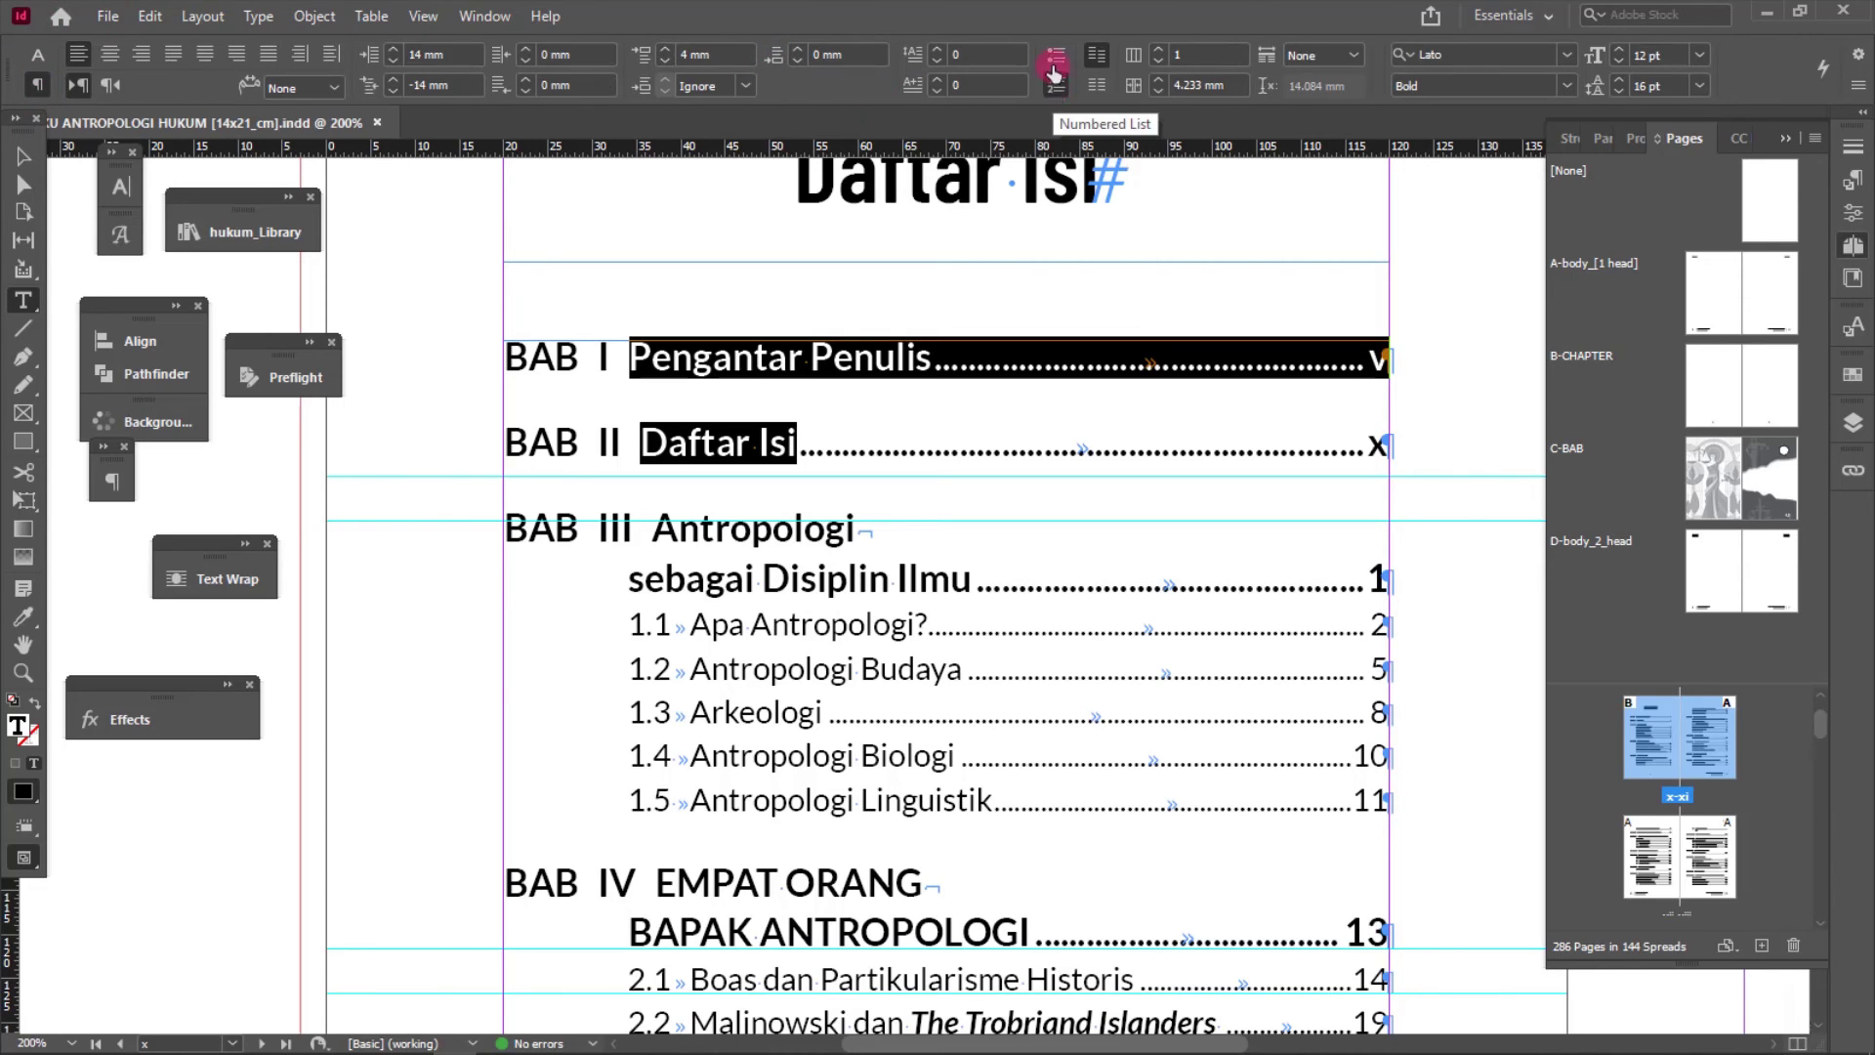
pyautogui.click(1053, 67)
pyautogui.click(572, 387)
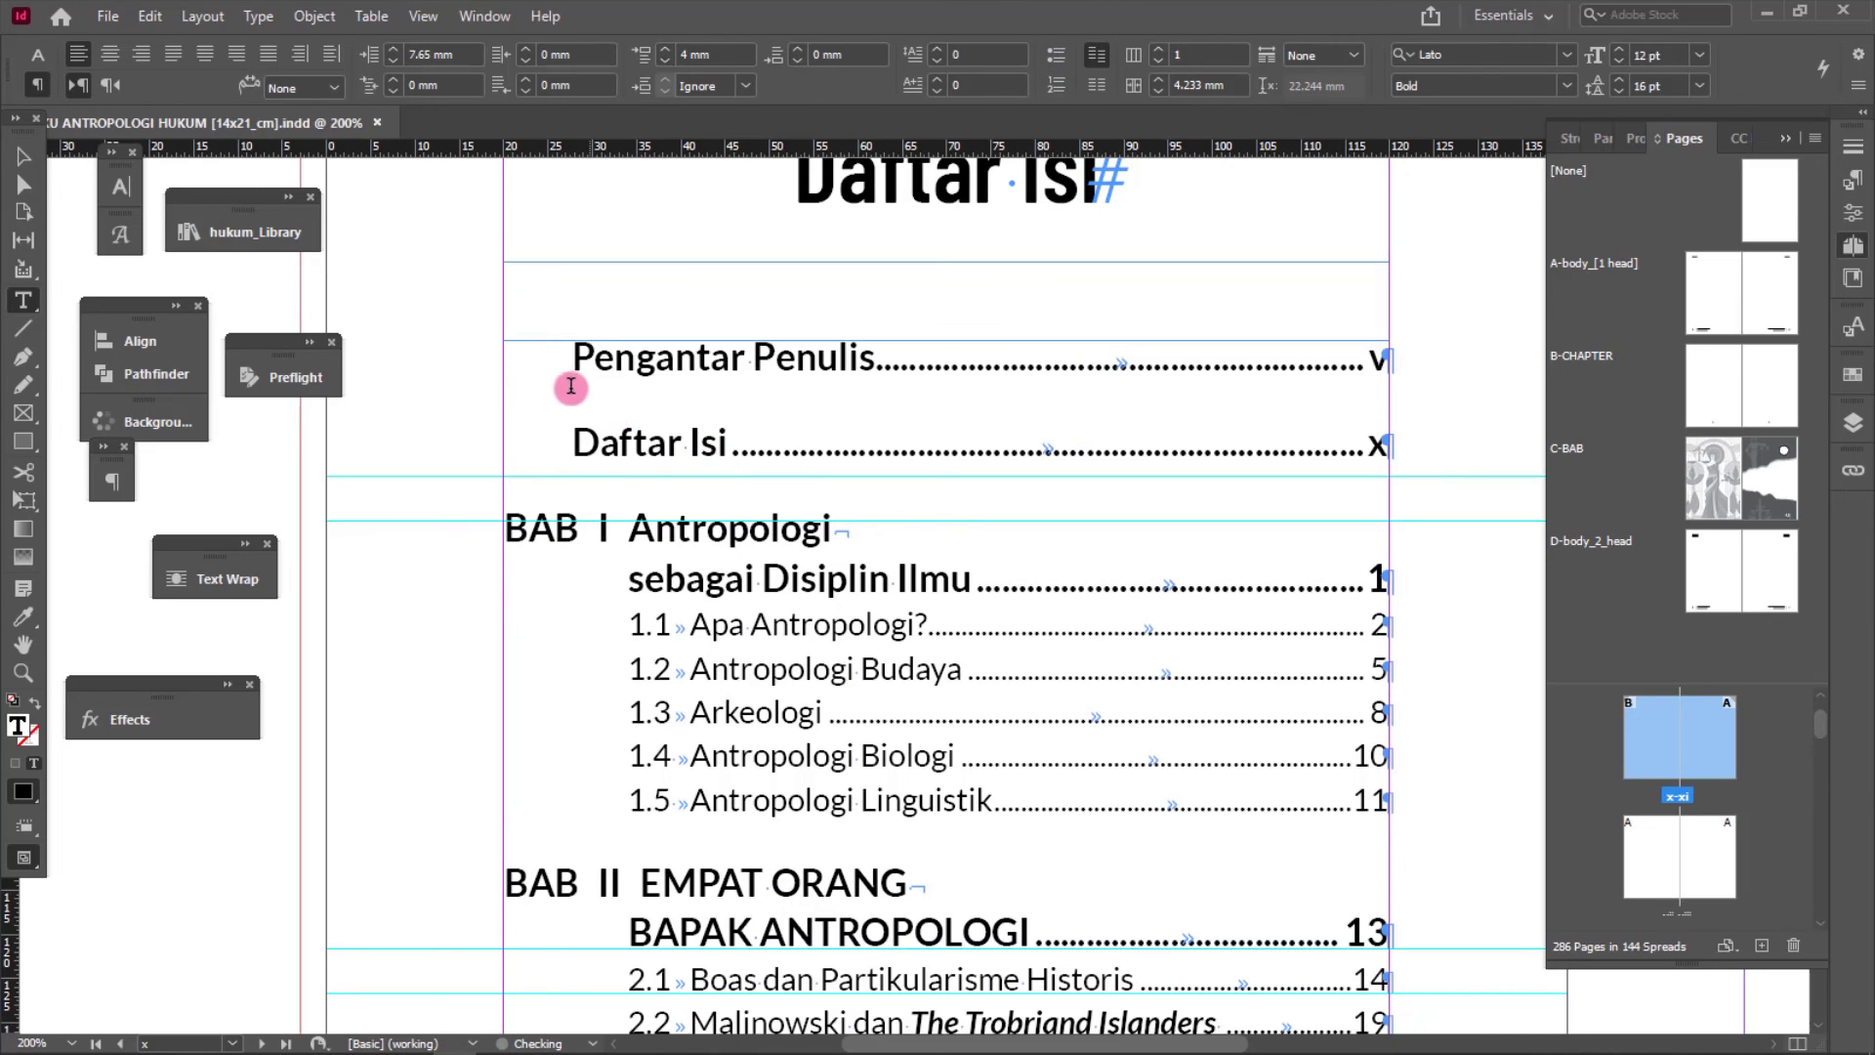
pyautogui.moveTo(571, 387); pyautogui.dragTo(747, 442)
# - Remove the forced line break in the BAB I heading "Antropologi sebagai Disiplin Ilmu"
pyautogui.click(637, 530)
pyautogui.scroll(-2, 623, 470)
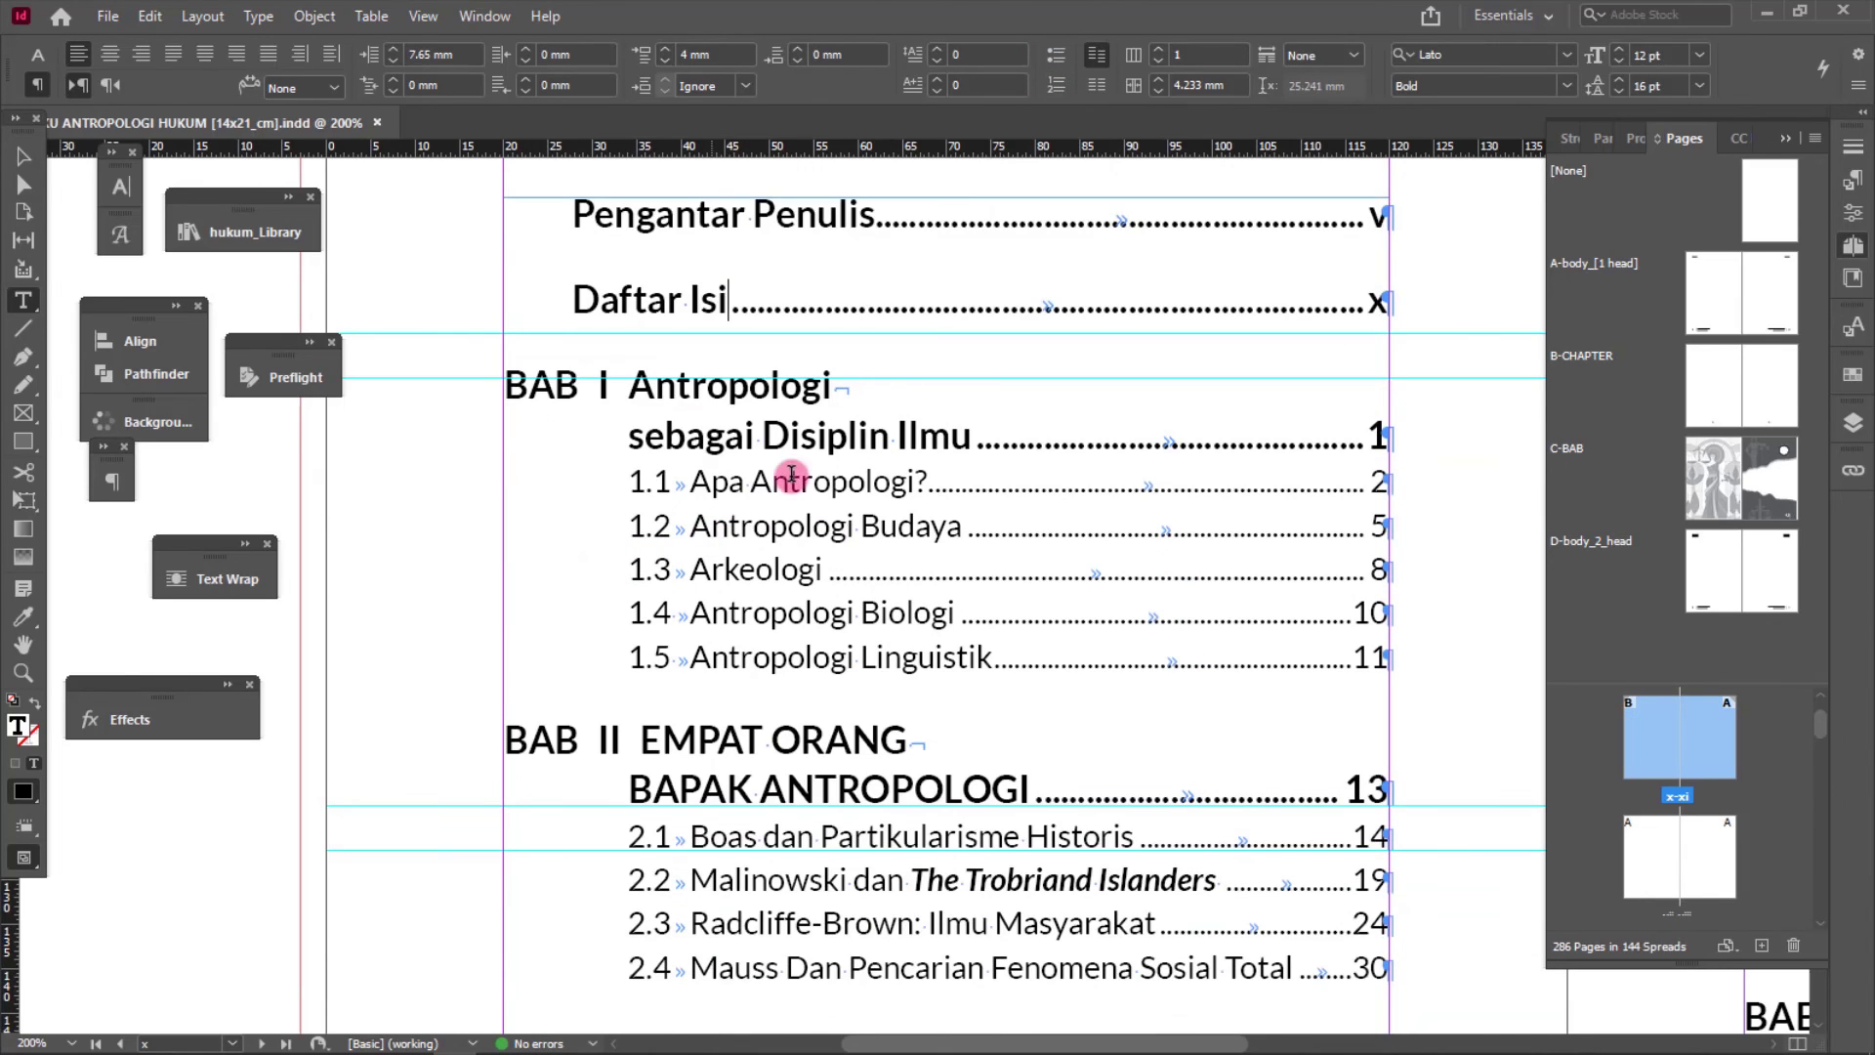
pyautogui.press('Delete')
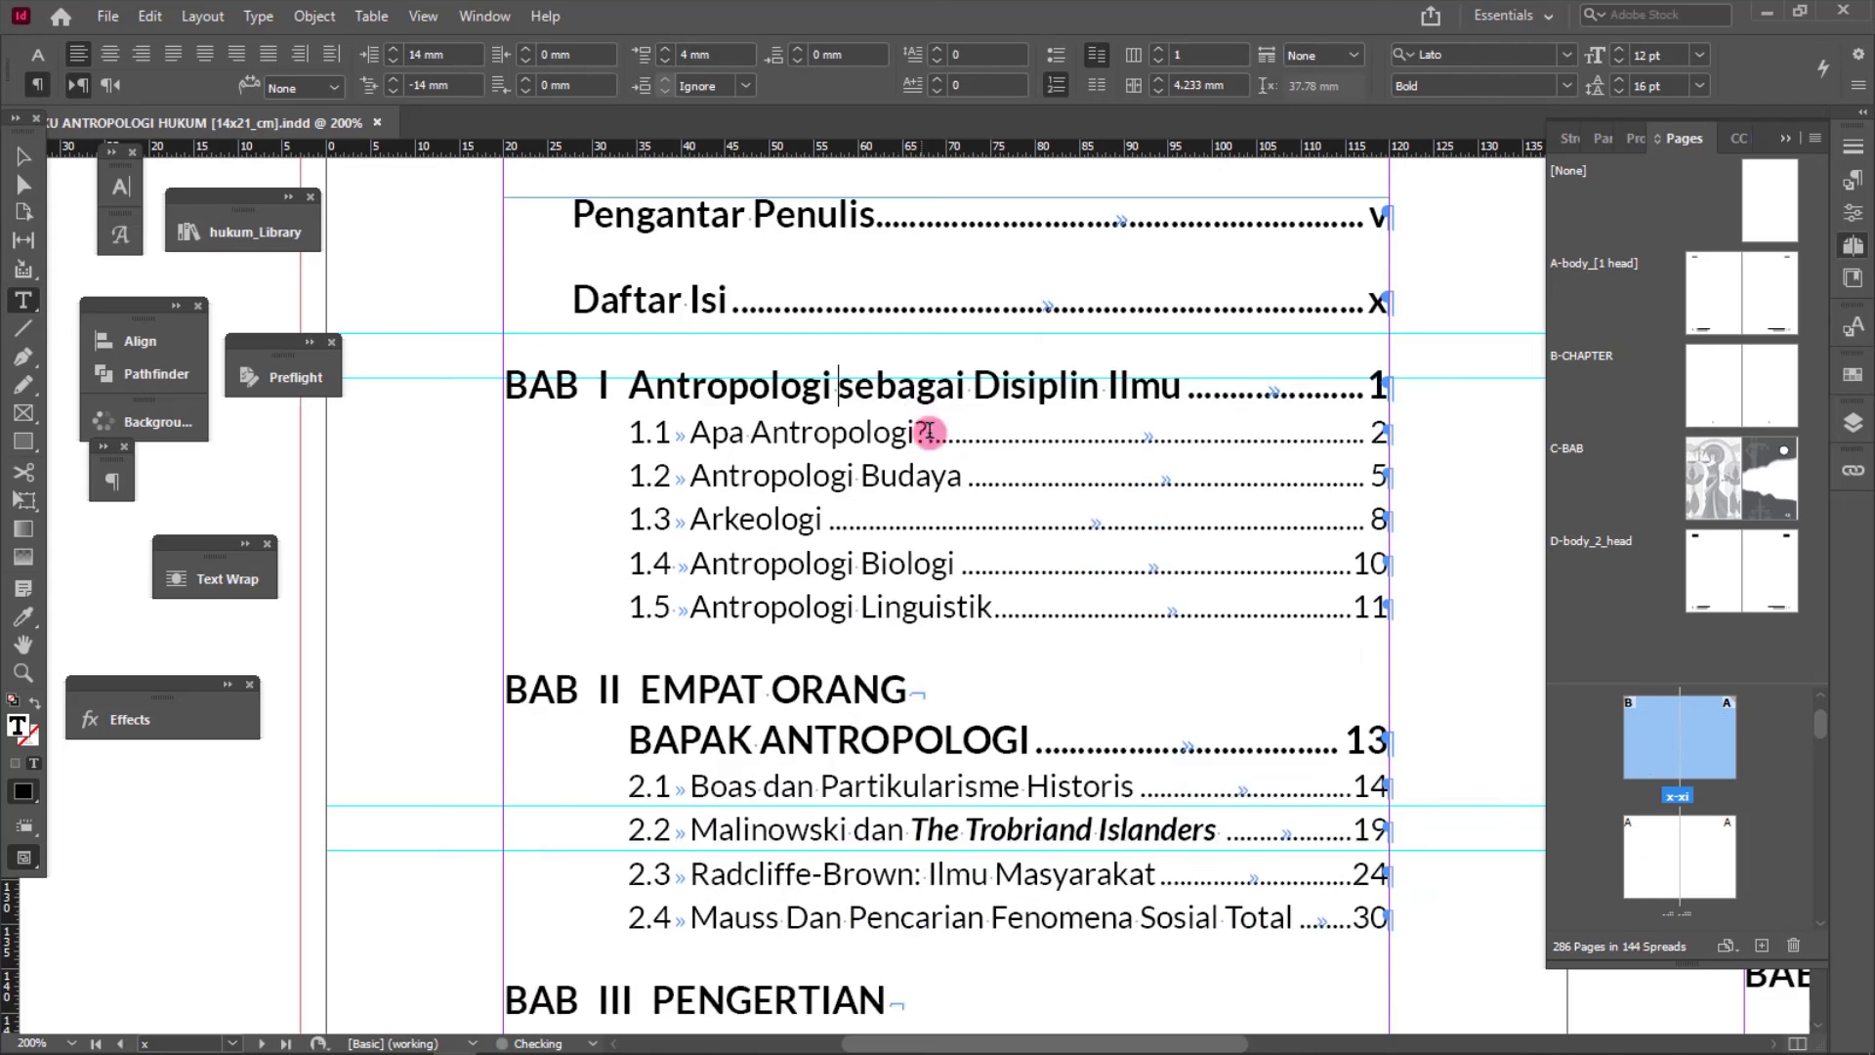
# - Set the left indent of the "Pengantar Penulis" and "Daftar Isi" entries to 0 mm
pyautogui.scroll(2, 929, 427)
pyautogui.click(684, 443)
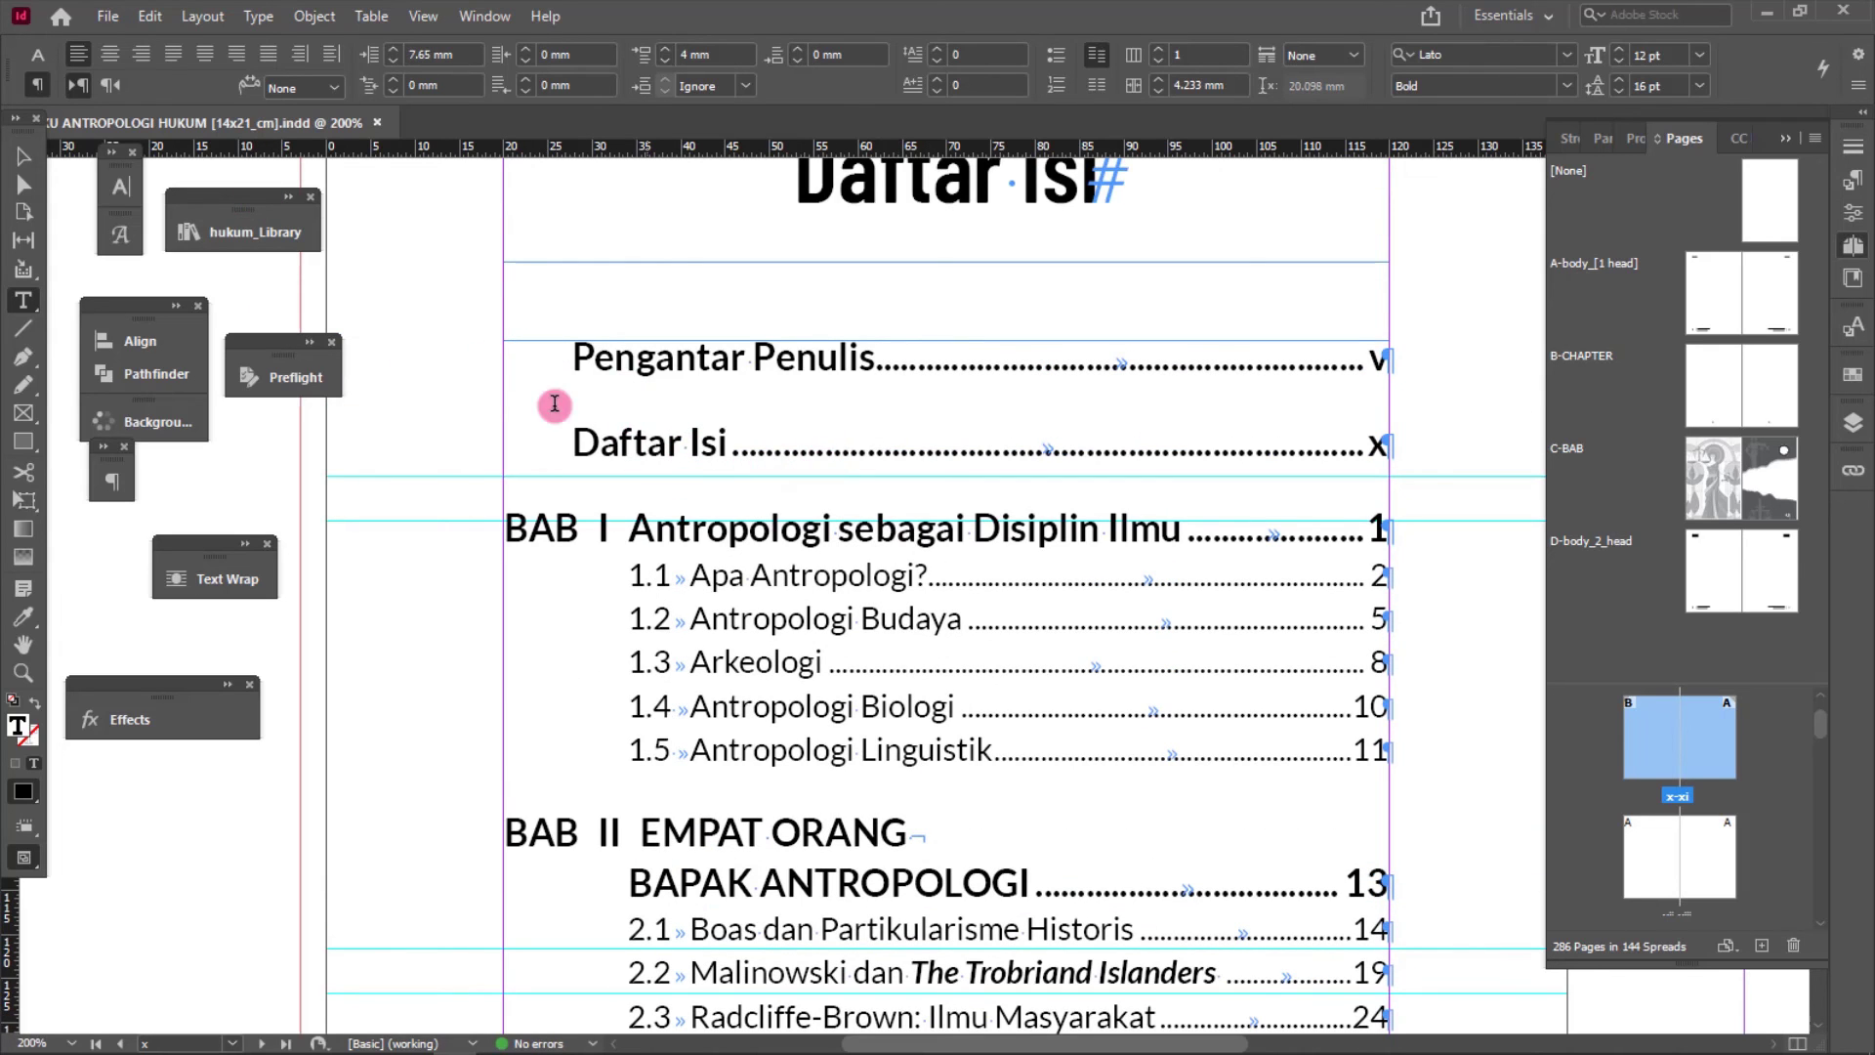
pyautogui.moveTo(561, 401); pyautogui.dragTo(727, 444)
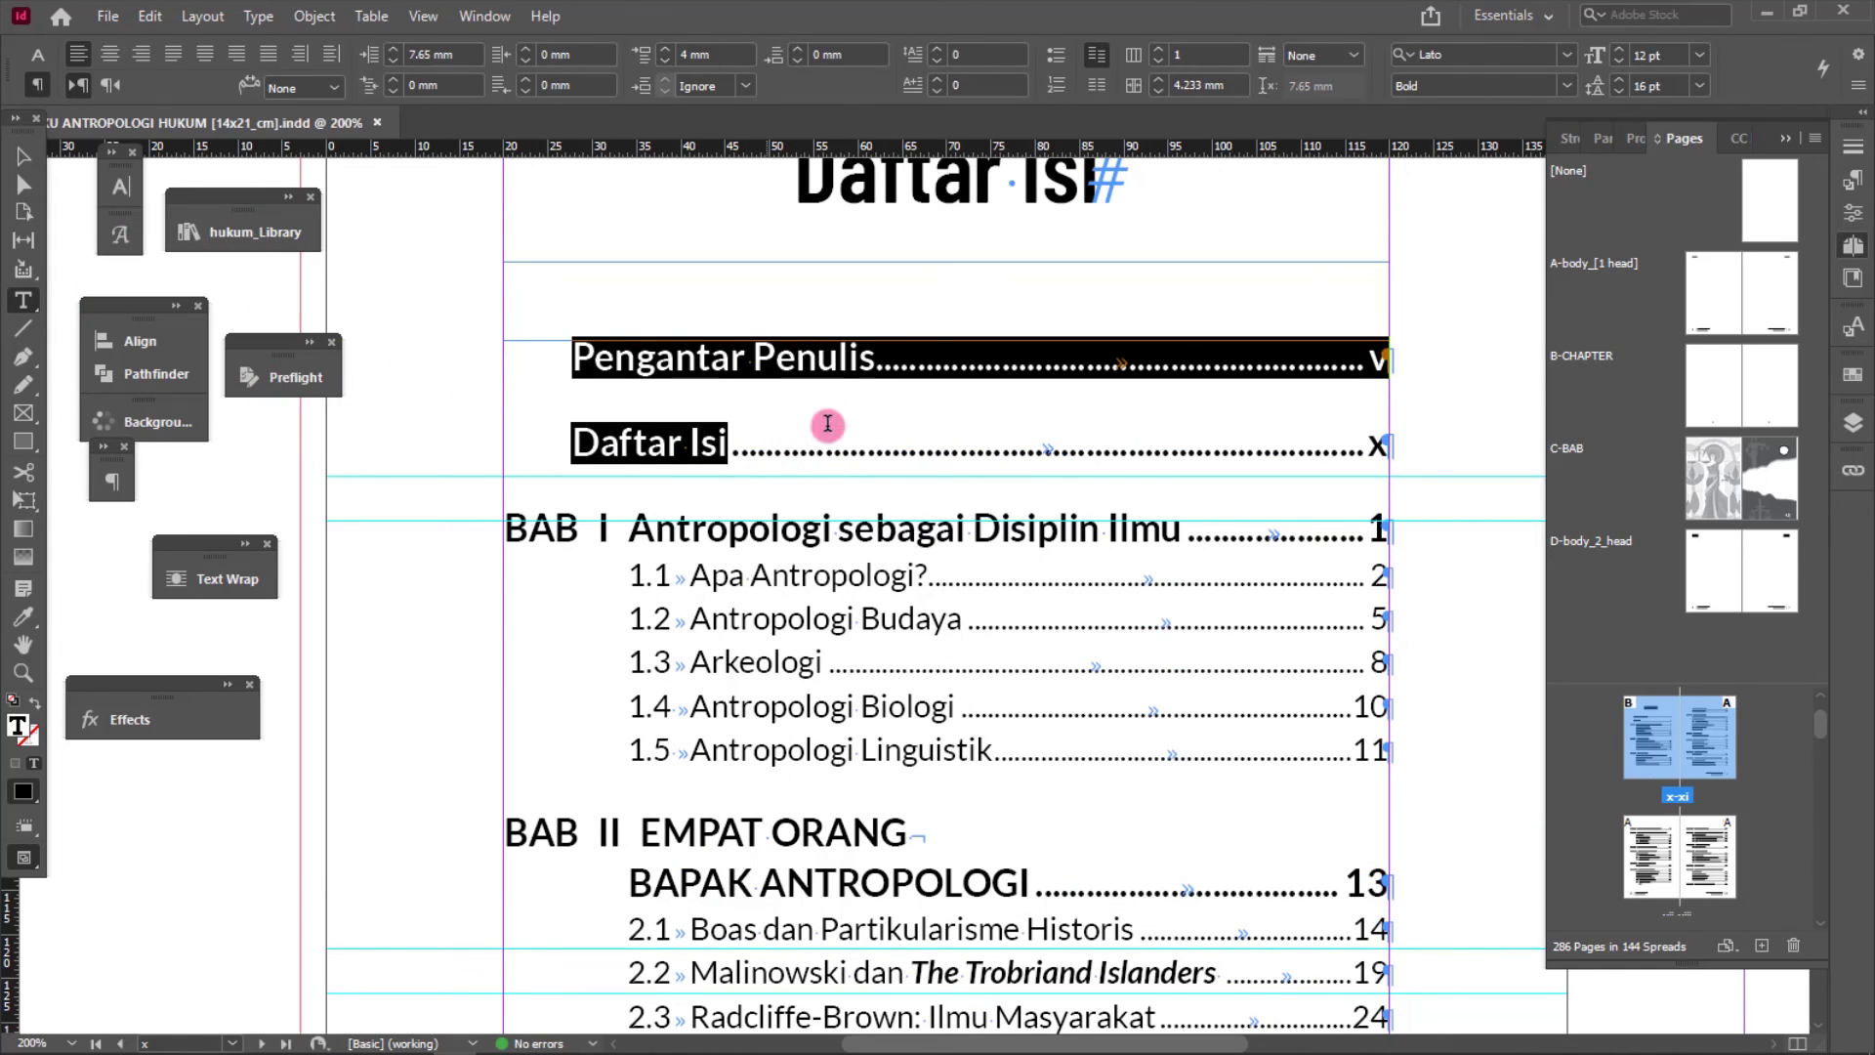
pyautogui.click(820, 443)
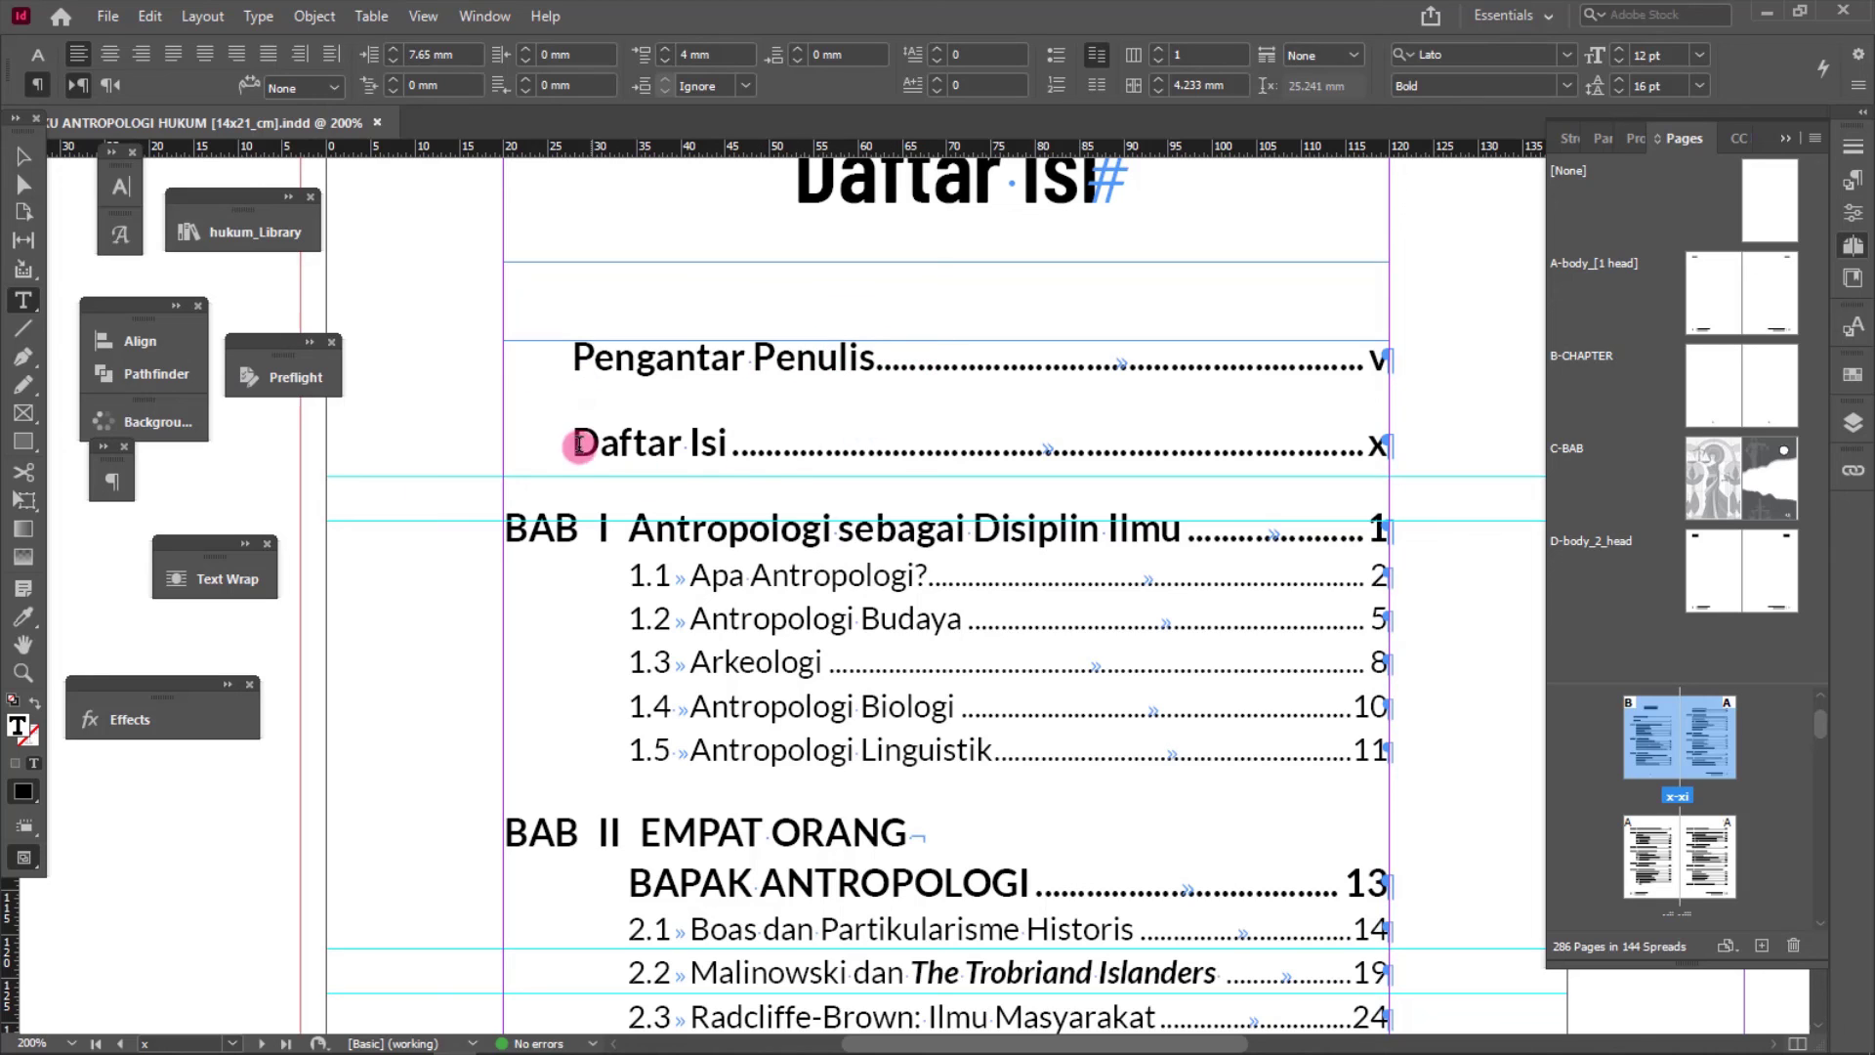
pyautogui.keyDown('shift'); pyautogui.click(579, 445); pyautogui.keyUp('shift')
pyautogui.keyDown('shift'); pyautogui.click(520, 358); pyautogui.keyUp('shift')
pyautogui.click(113, 478)
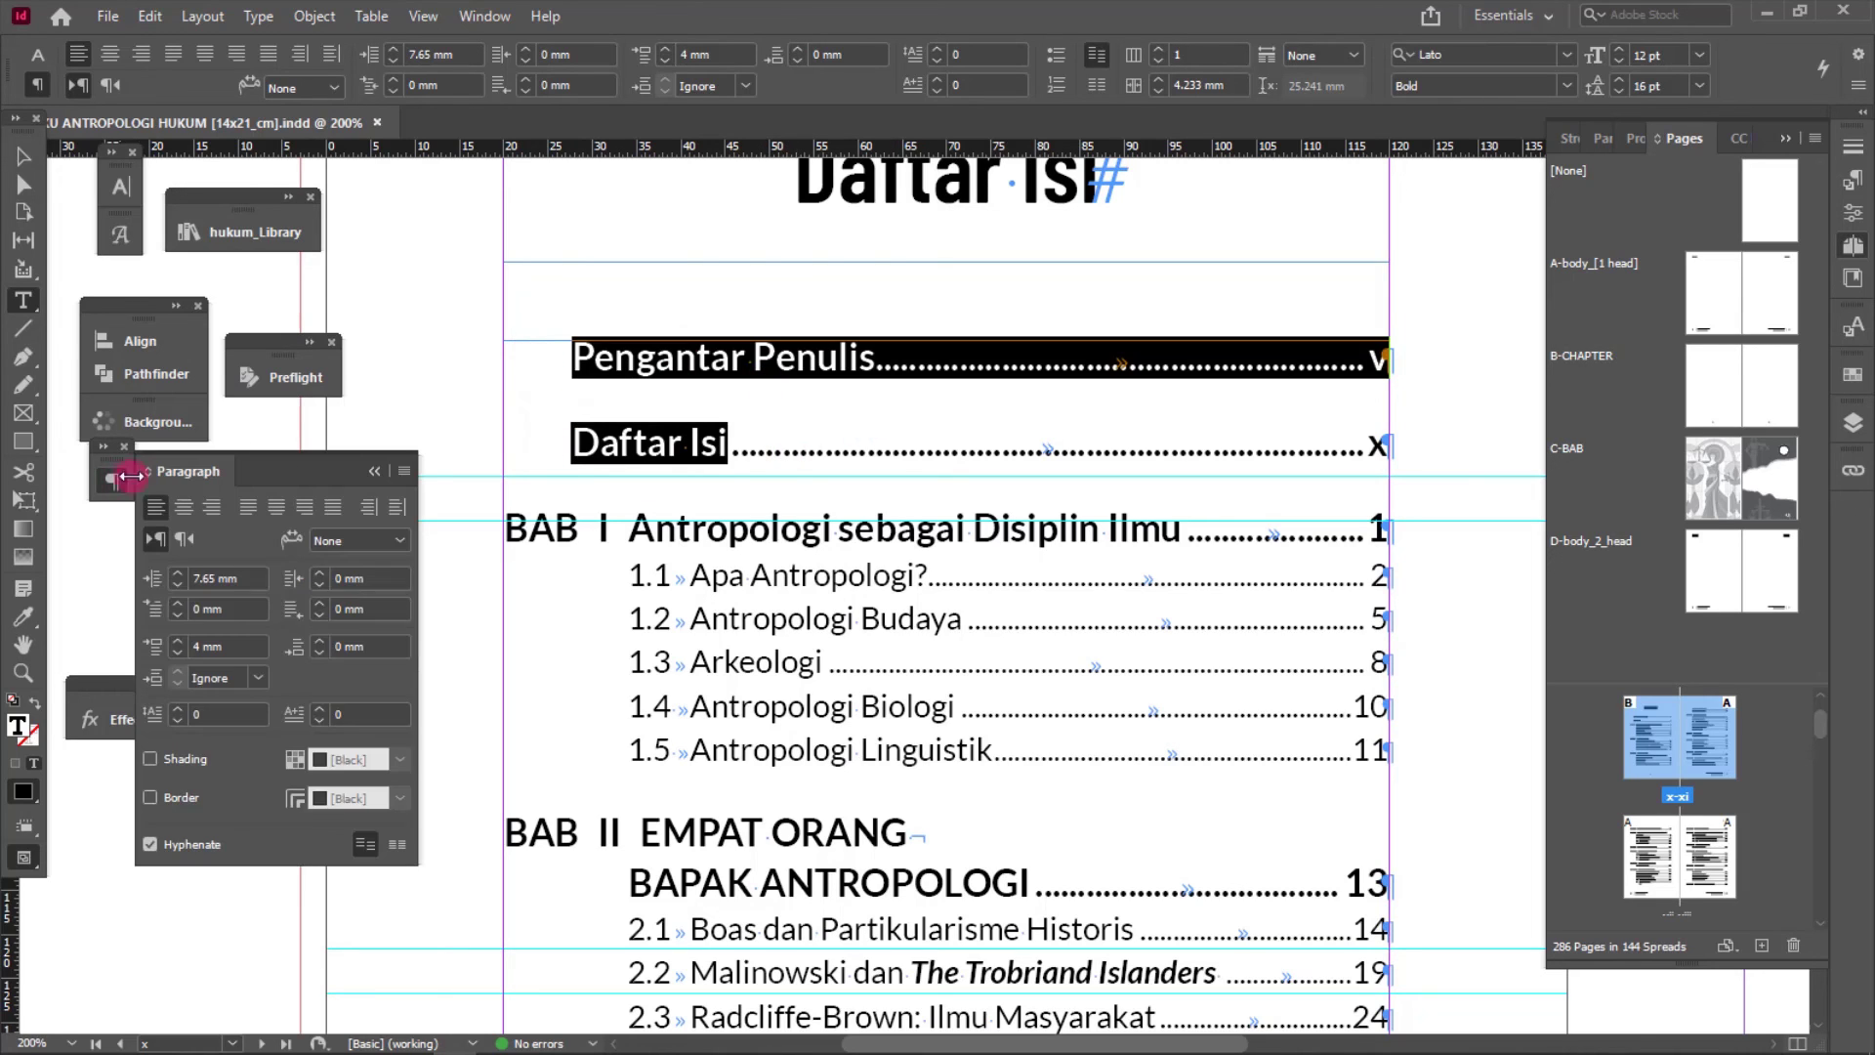
pyautogui.moveTo(180, 479); pyautogui.dragTo(249, 283)
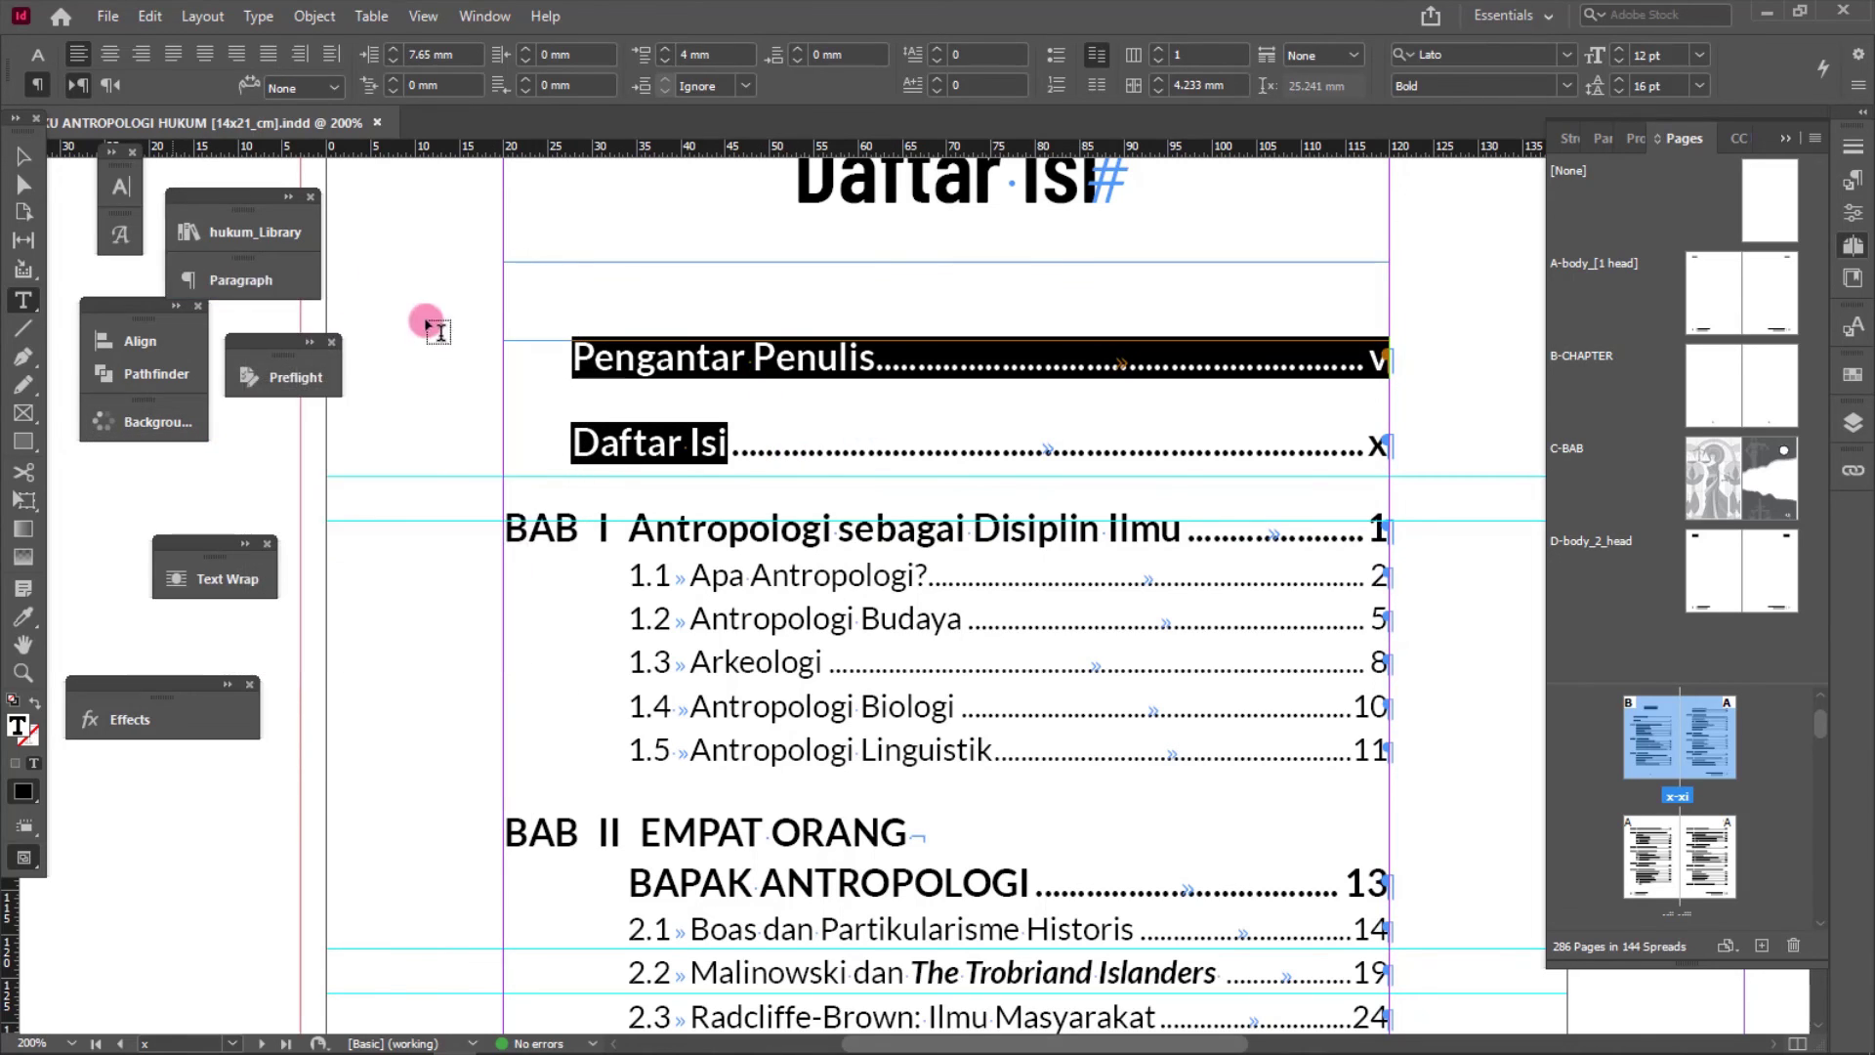
pyautogui.click(241, 280)
pyautogui.hscroll(-3, 711, 481)
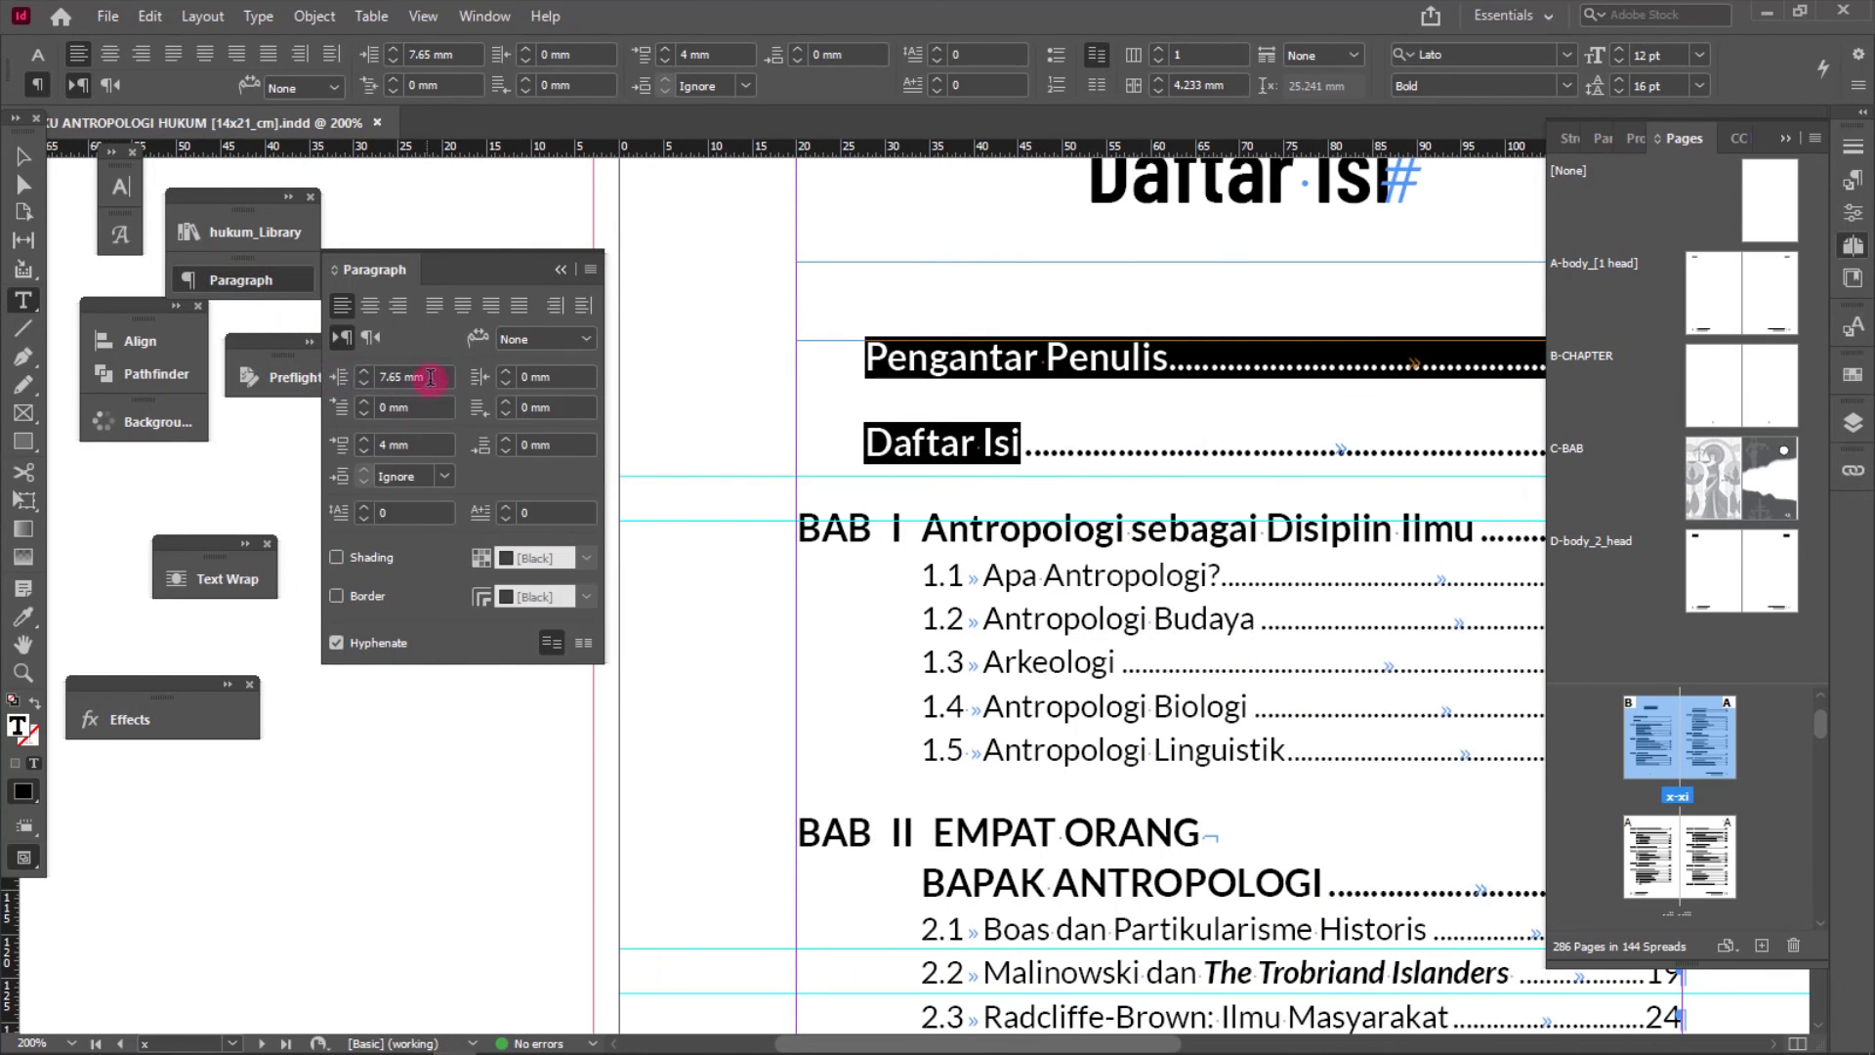
pyautogui.click(397, 377)
pyautogui.press('Return')
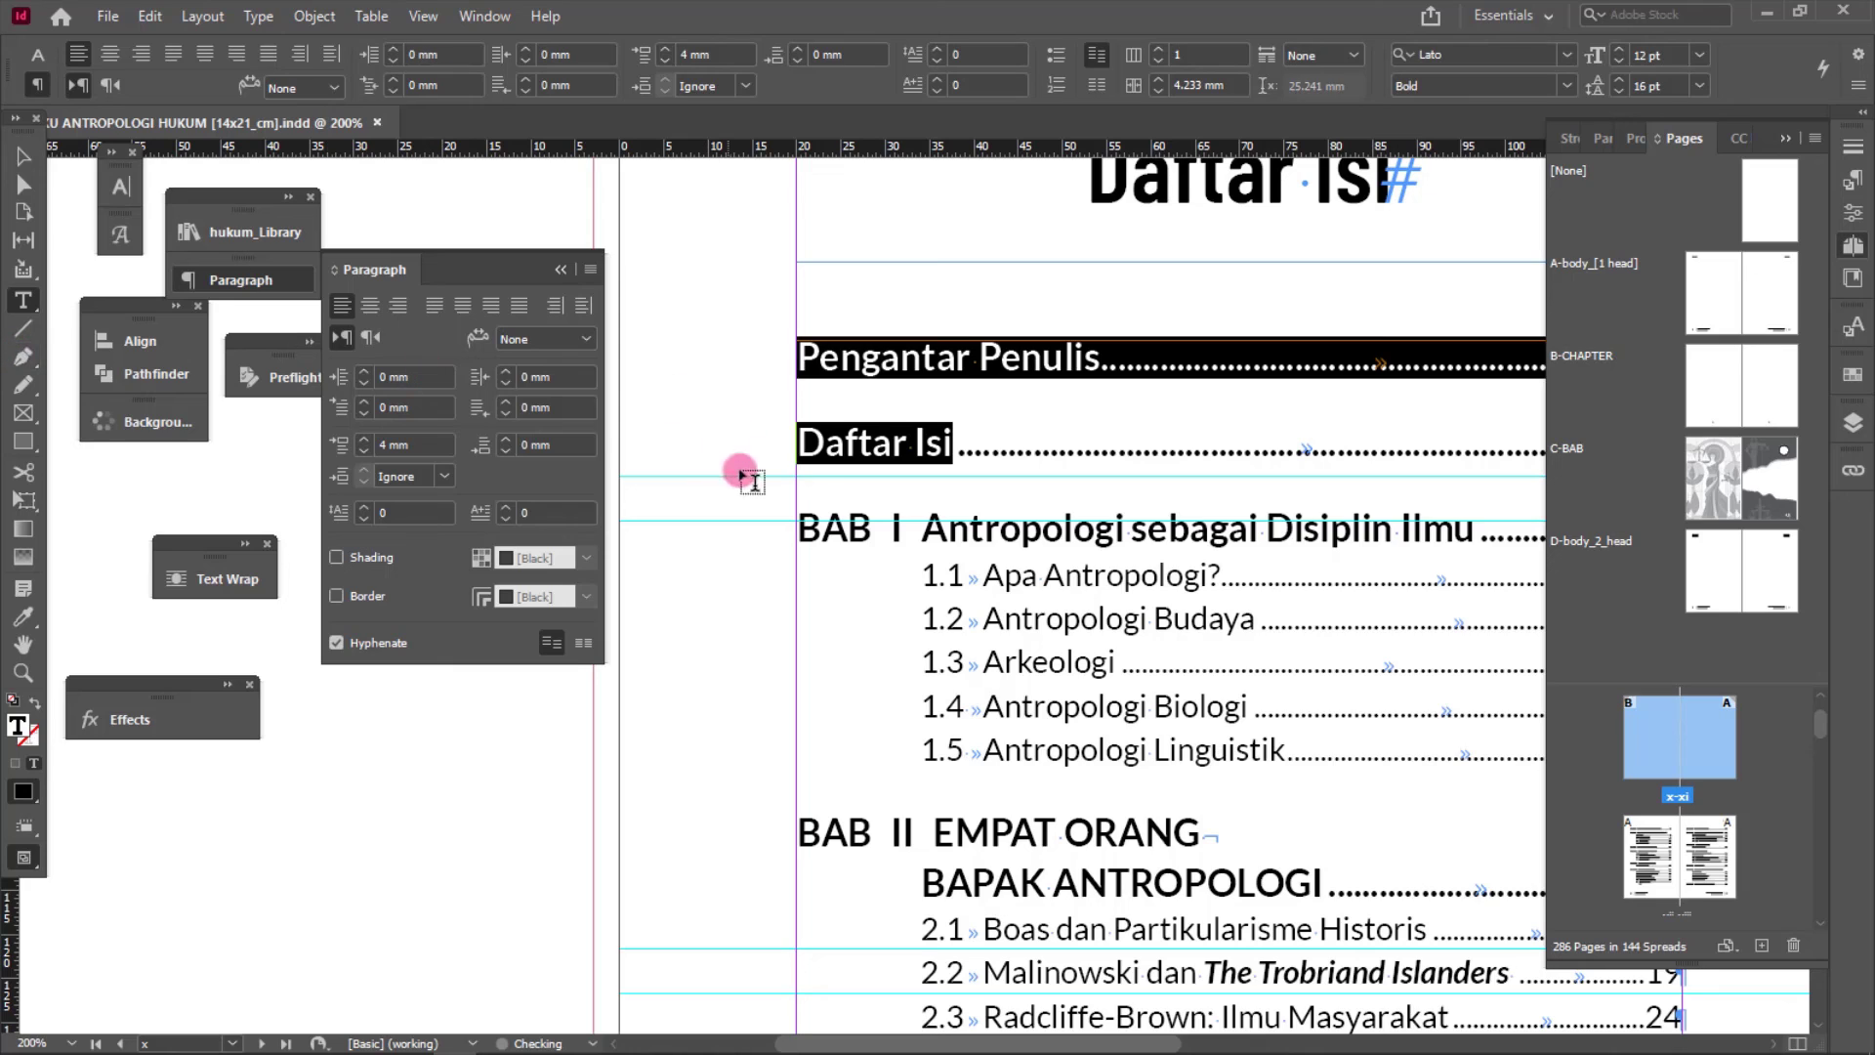
# - Set the space before the "Daftar Isi" entry to 0 mm
pyautogui.moveTo(874, 441); pyautogui.dragTo(775, 422)
pyautogui.click(892, 444)
pyautogui.click(434, 446)
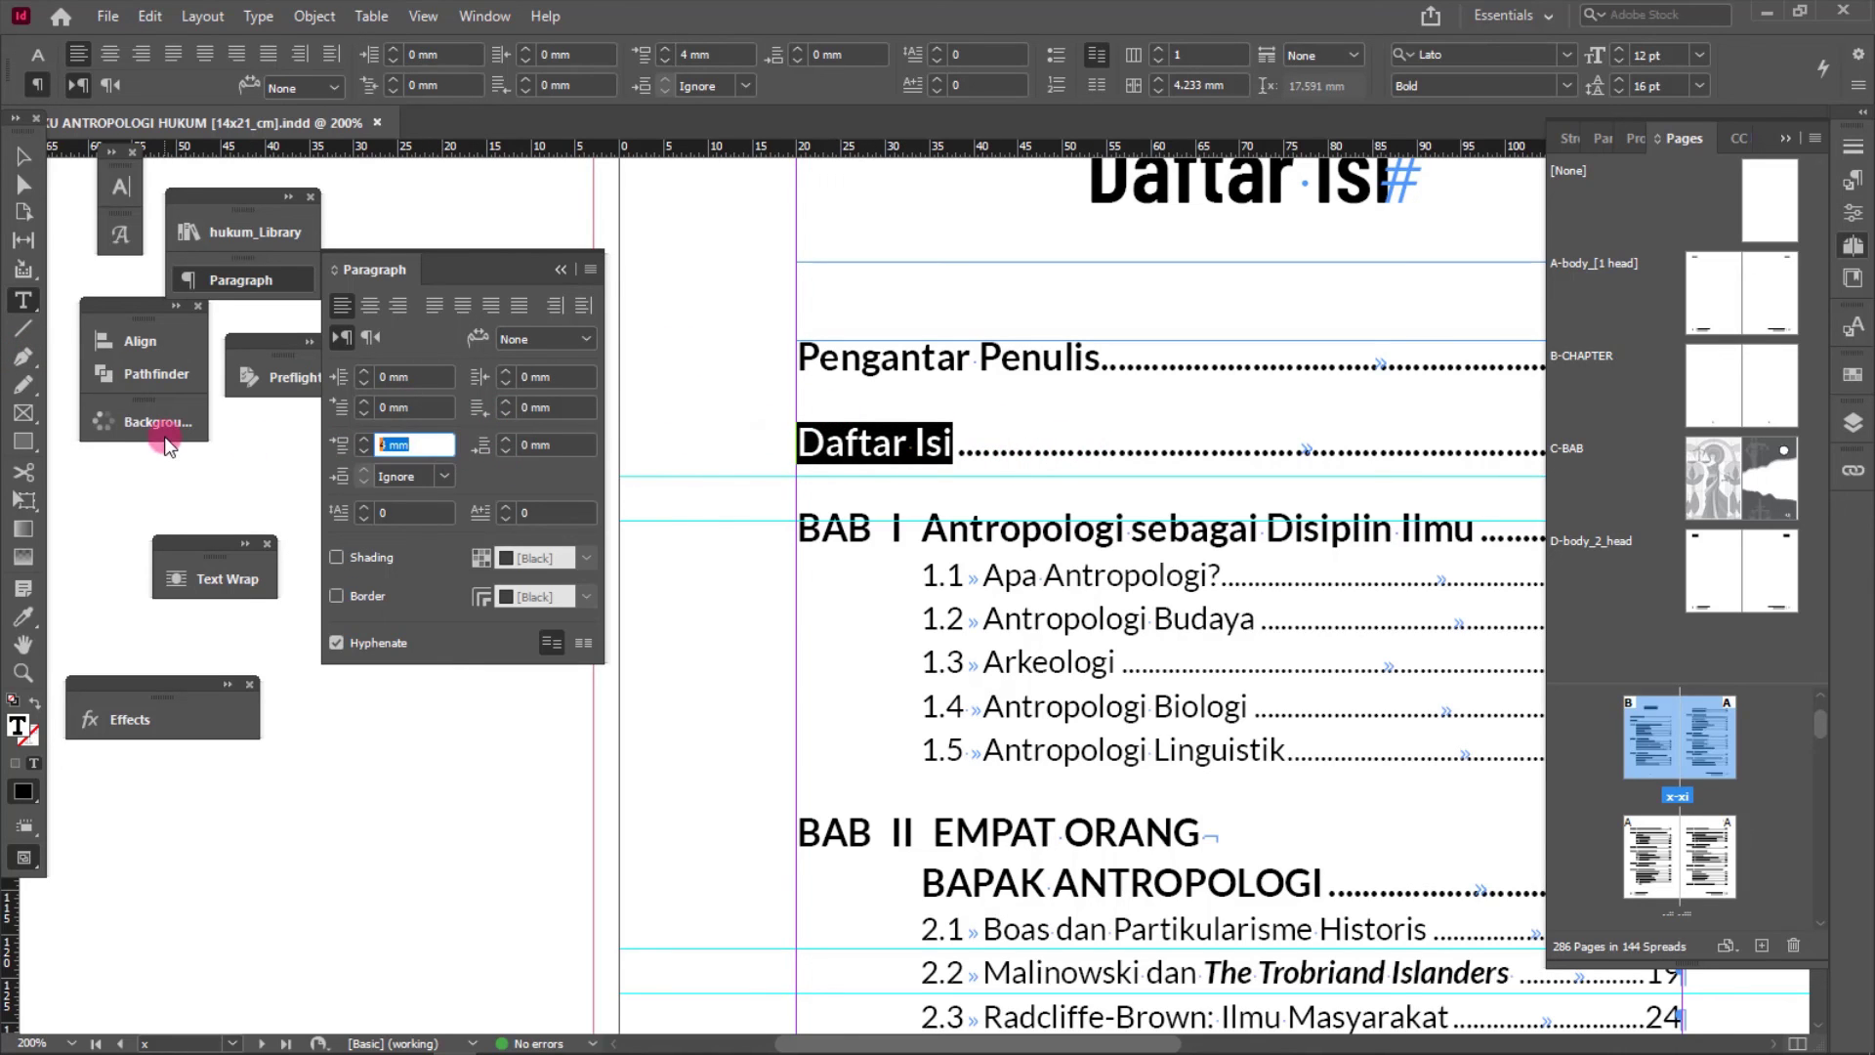
pyautogui.write('0')
pyautogui.press('Return')
# - Remove the forced line breaks in the BAB II "Empat Orang Bapak Antropologi" and BAB III "Pengertian dan Fase-Fase Perkembangan Antropologi Hukum" headings
pyautogui.scroll(-2, 840, 527)
pyautogui.click(790, 593)
pyautogui.press('BackSpace')
pyautogui.scroll(-1, 1093, 454)
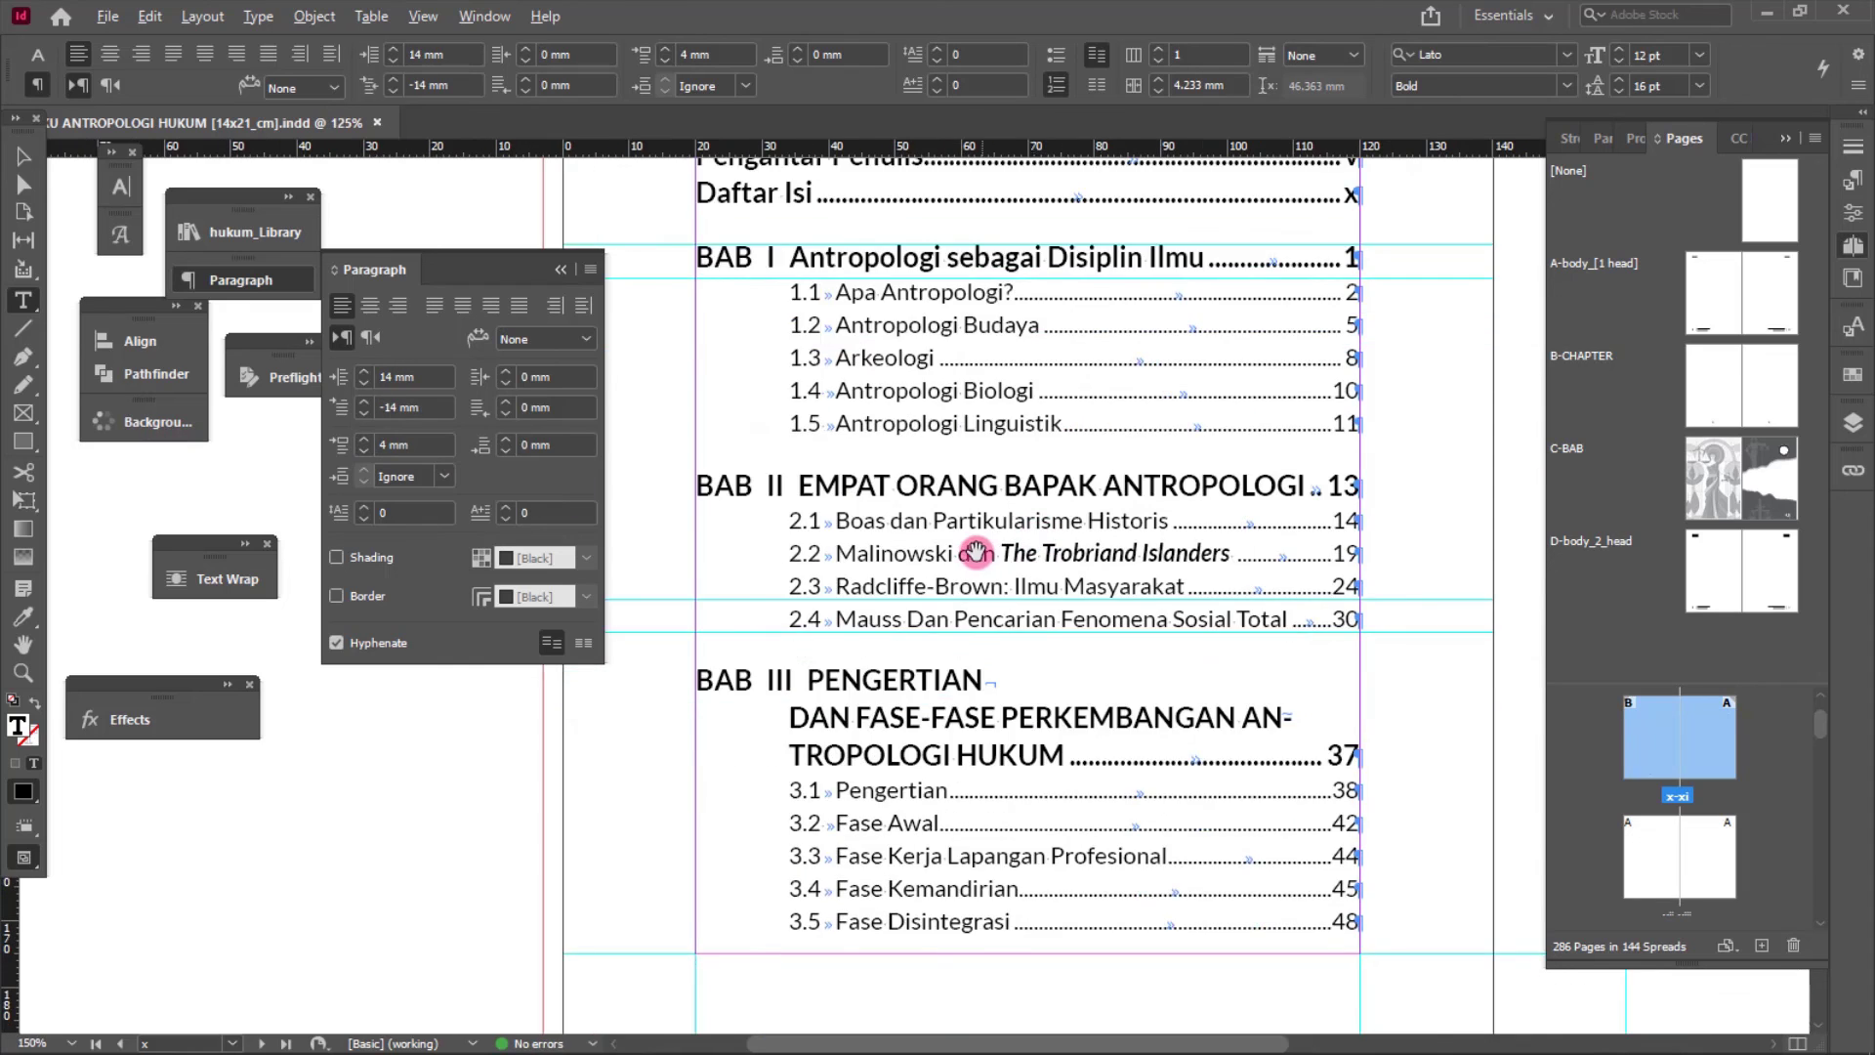
pyautogui.scroll(-2, 986, 553)
pyautogui.scroll(-2, 940, 655)
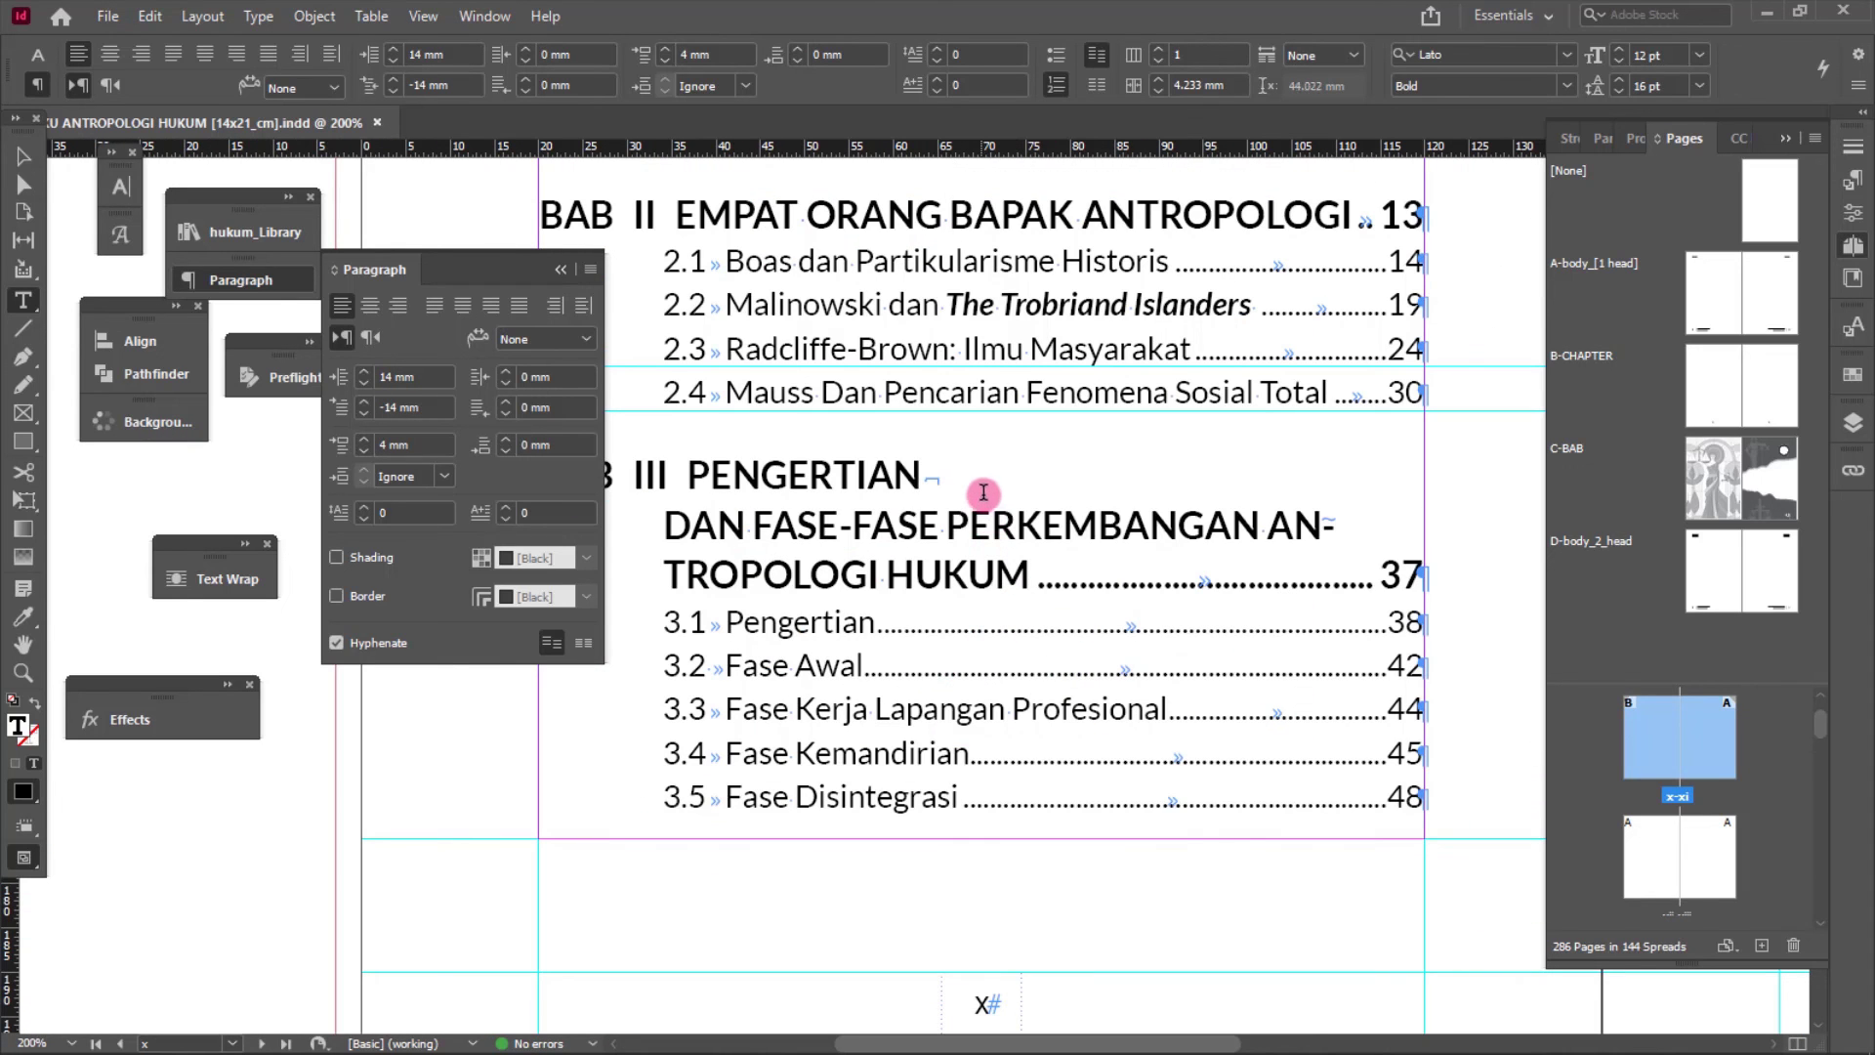
pyautogui.press('Delete')
pyautogui.scroll(-1, 954, 586)
pyautogui.scroll(1, 934, 558)
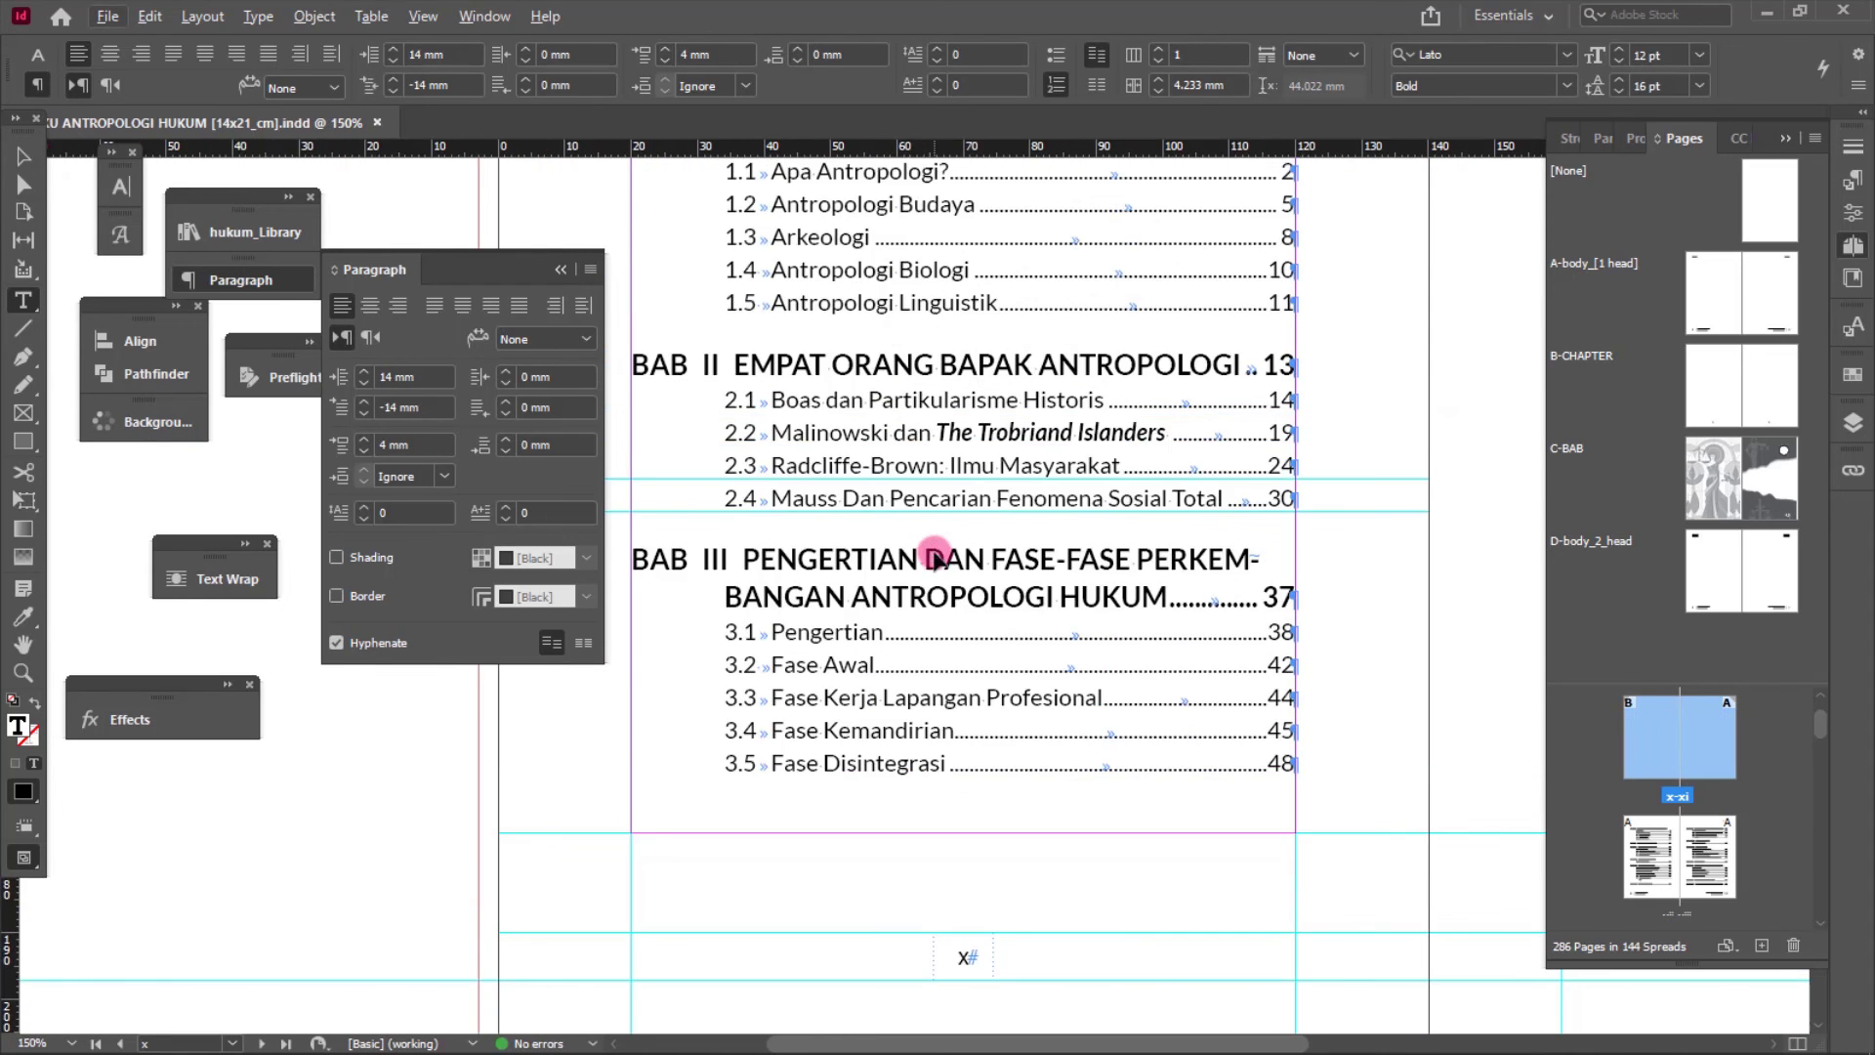
# - Review the remaining contents entries on pages xi to xv, checking heading line breaks and the highlighted 17.5 "Atribut Obligatio" entry
pyautogui.hscroll(3, 934, 559)
pyautogui.scroll(-3, 1180, 537)
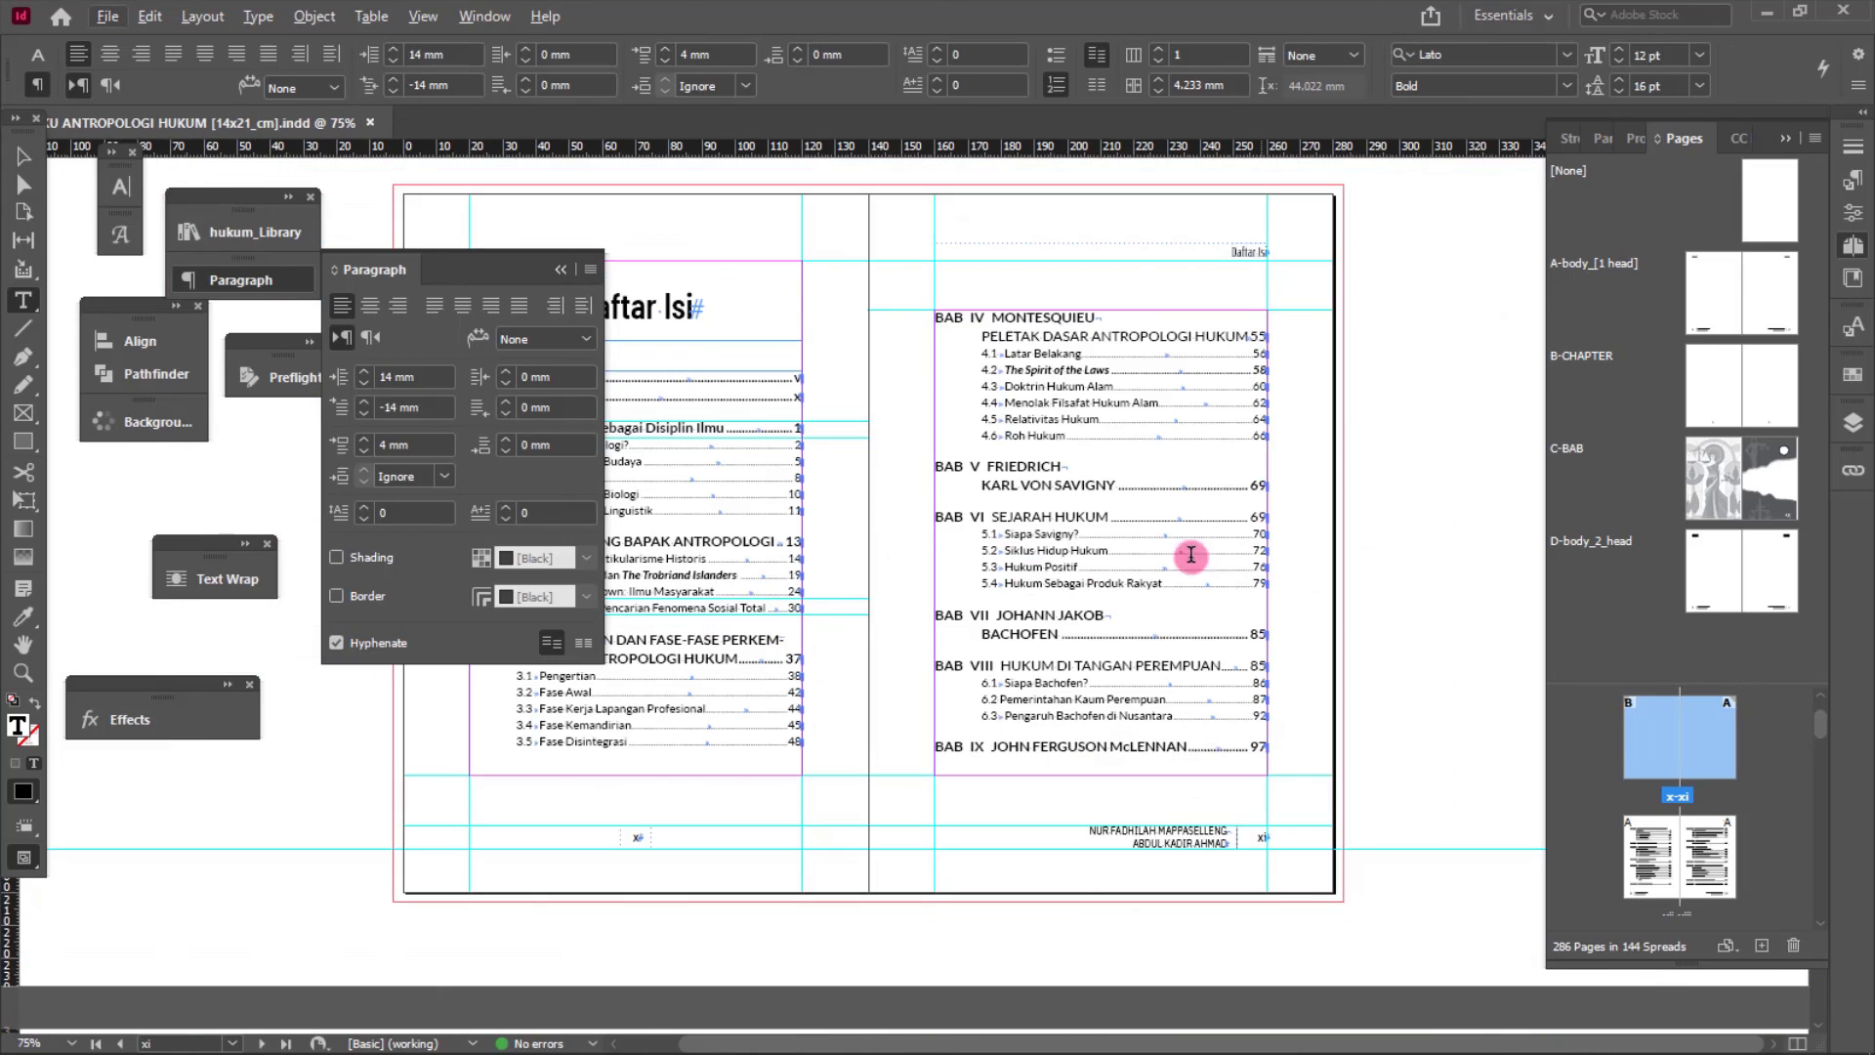
pyautogui.scroll(-10, 1016, 598)
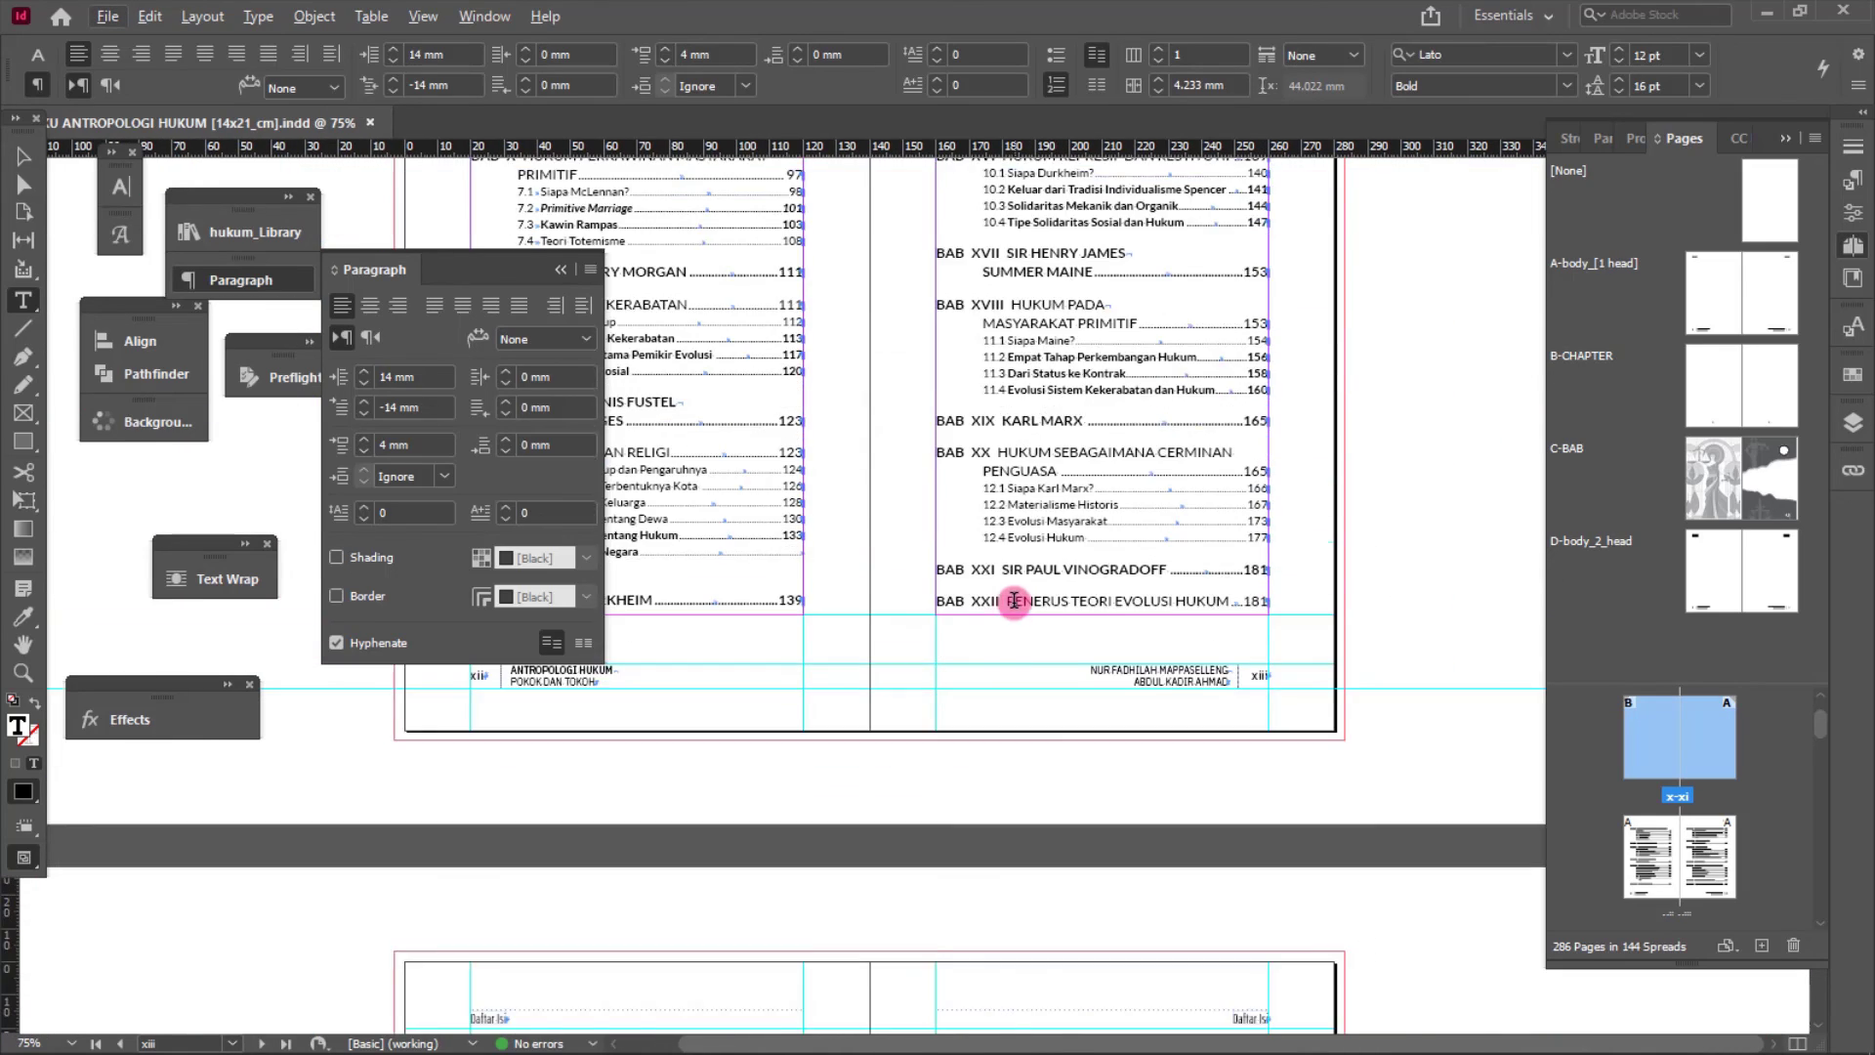
pyautogui.scroll(-10, 1006, 594)
pyautogui.scroll(2, 1016, 411)
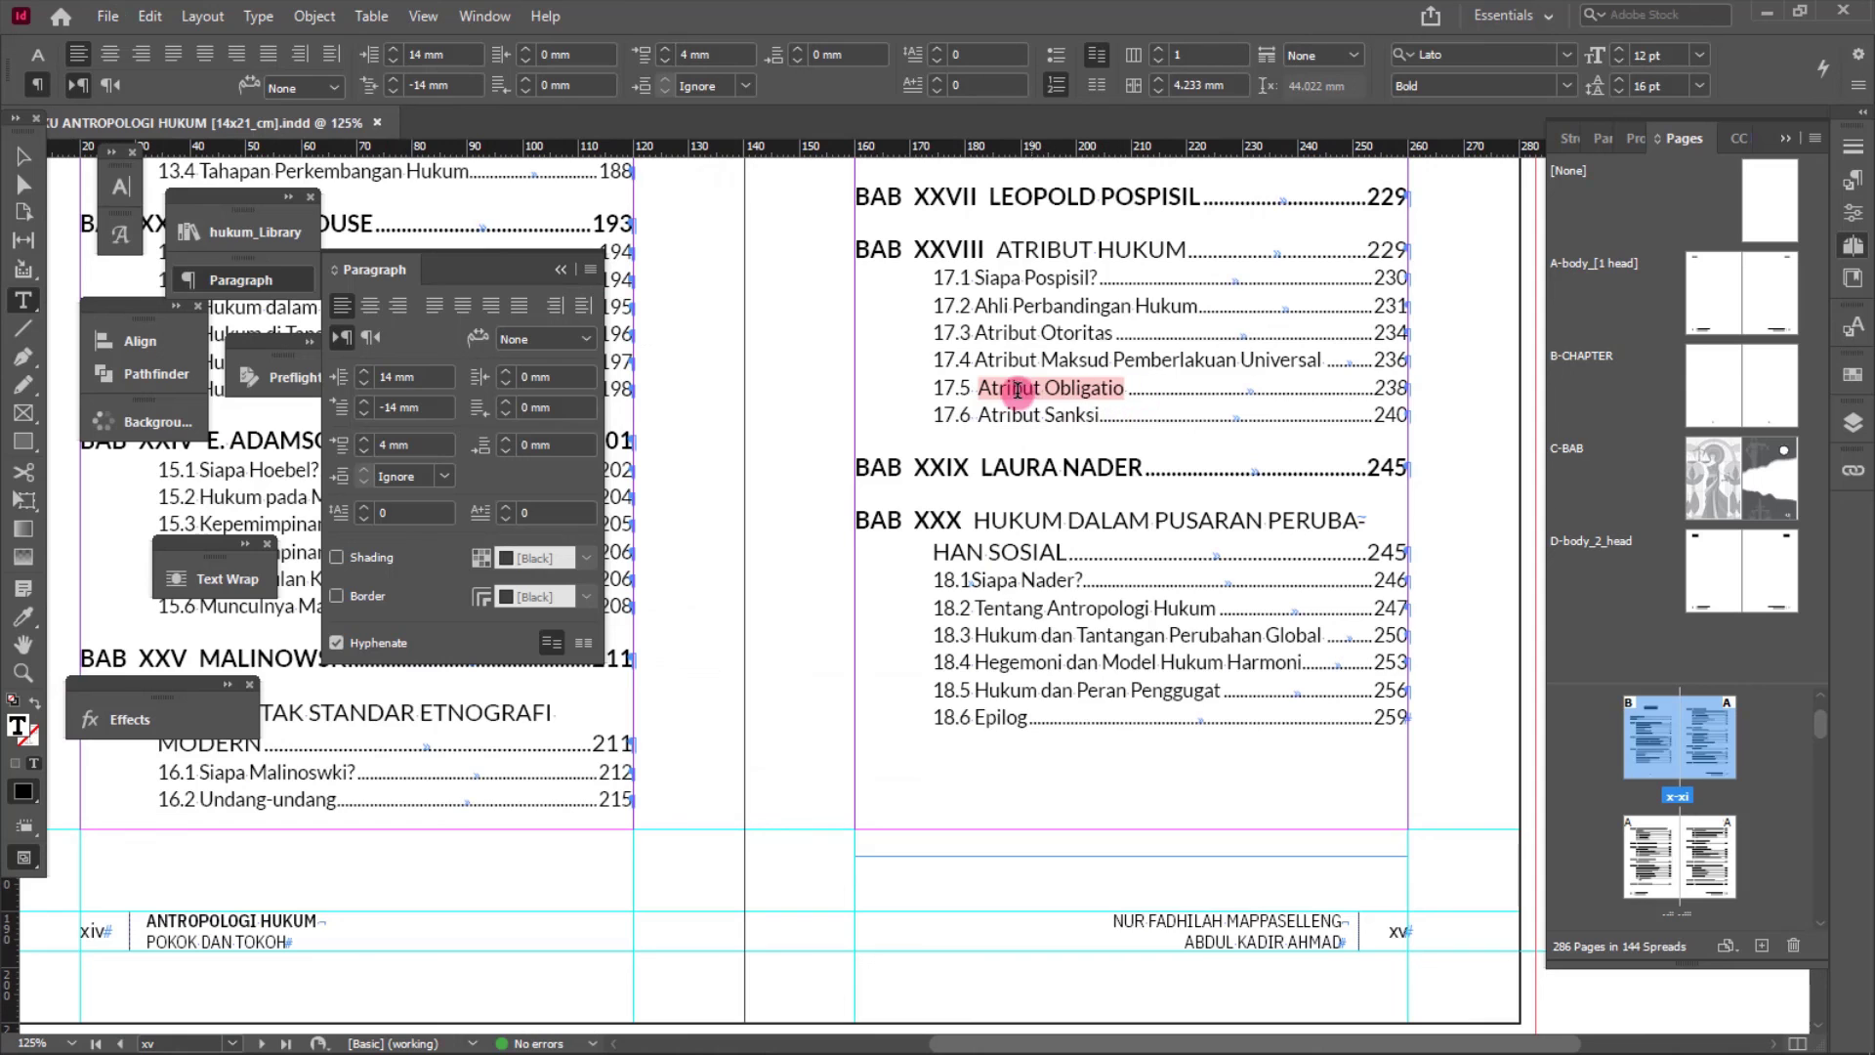
pyautogui.scroll(-1, 1142, 599)
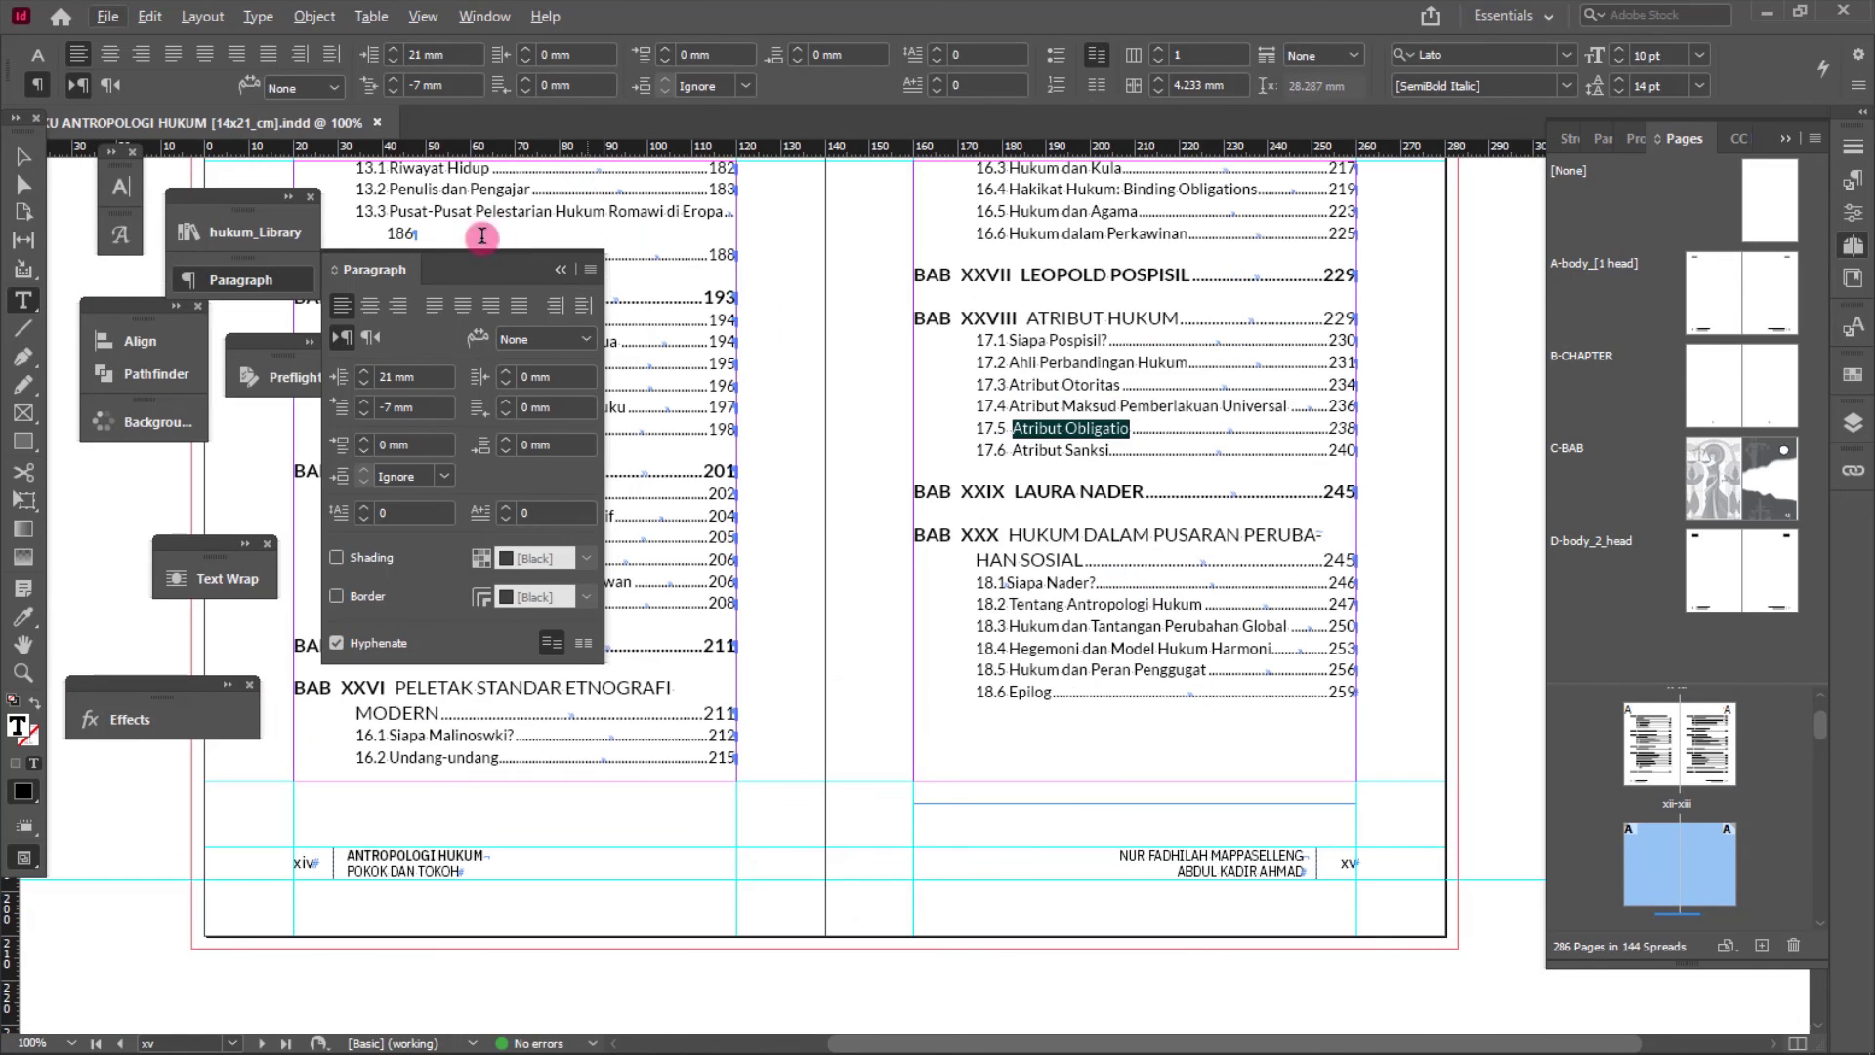
pyautogui.scroll(-1, 871, 518)
pyautogui.scroll(10, 871, 518)
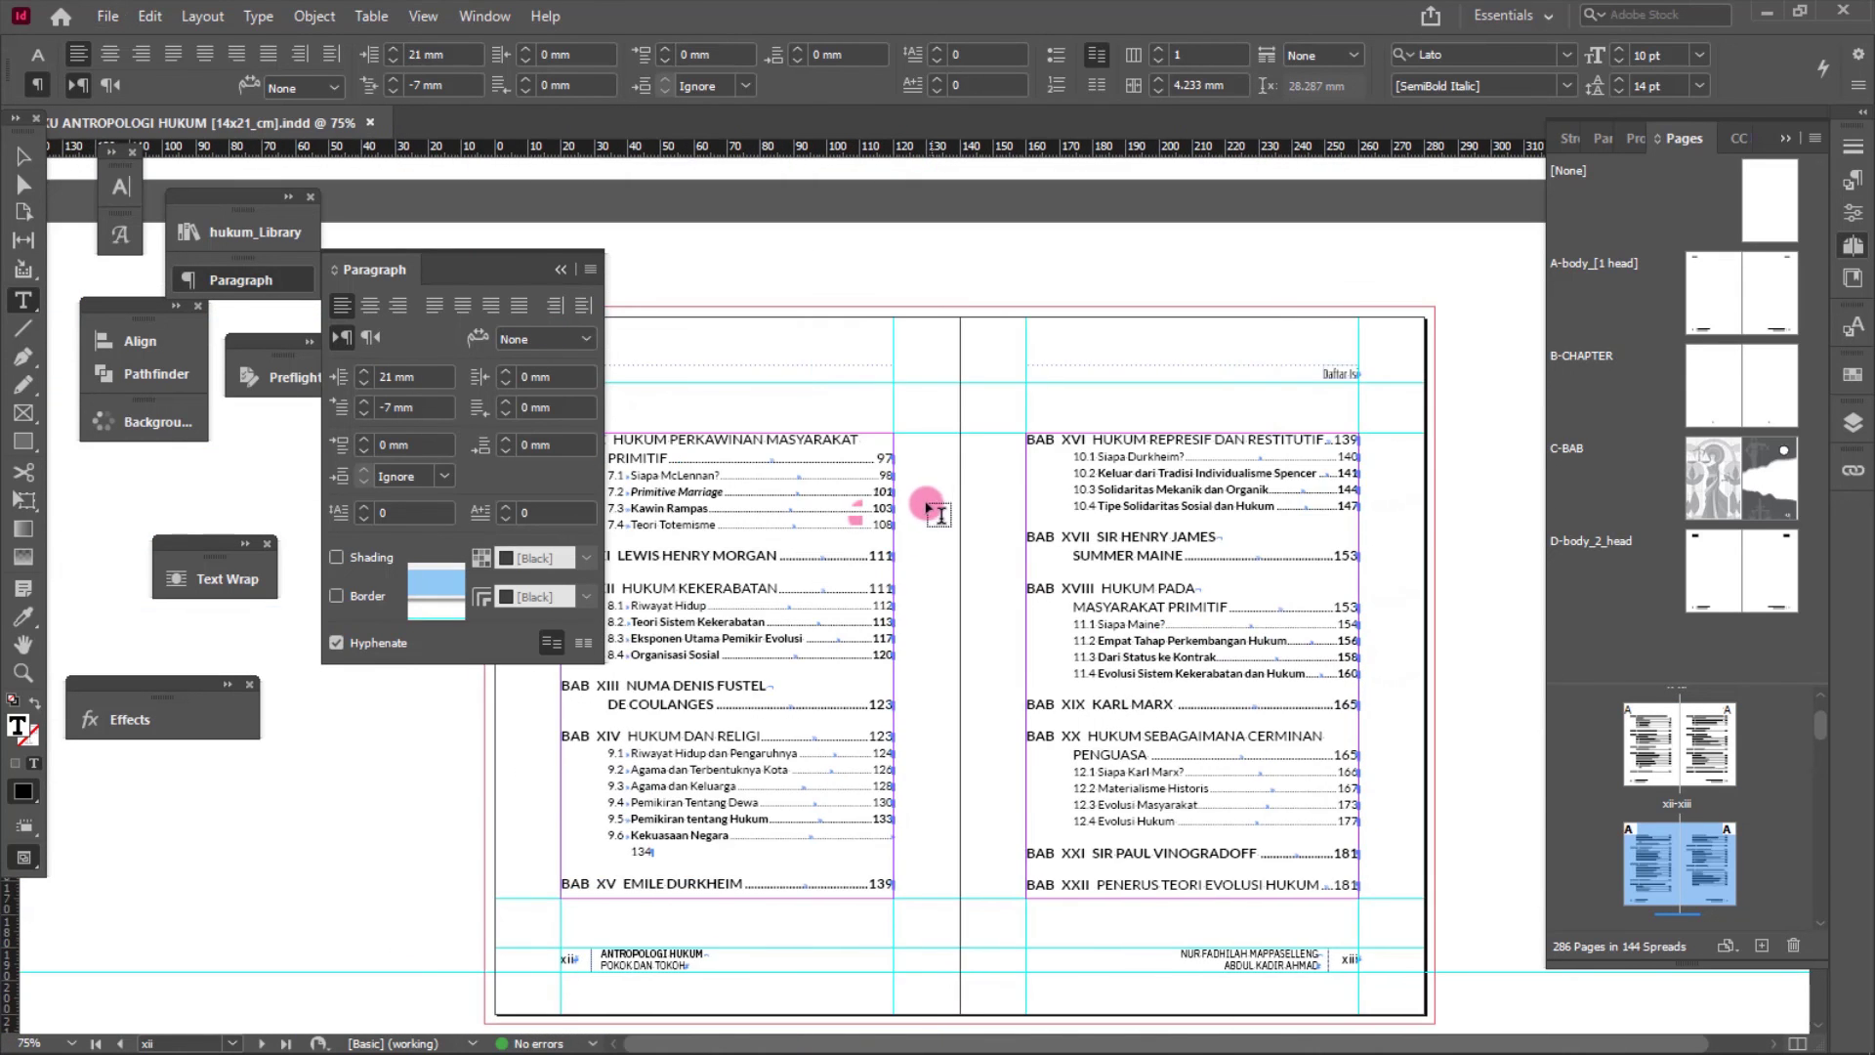
pyautogui.scroll(2, 928, 506)
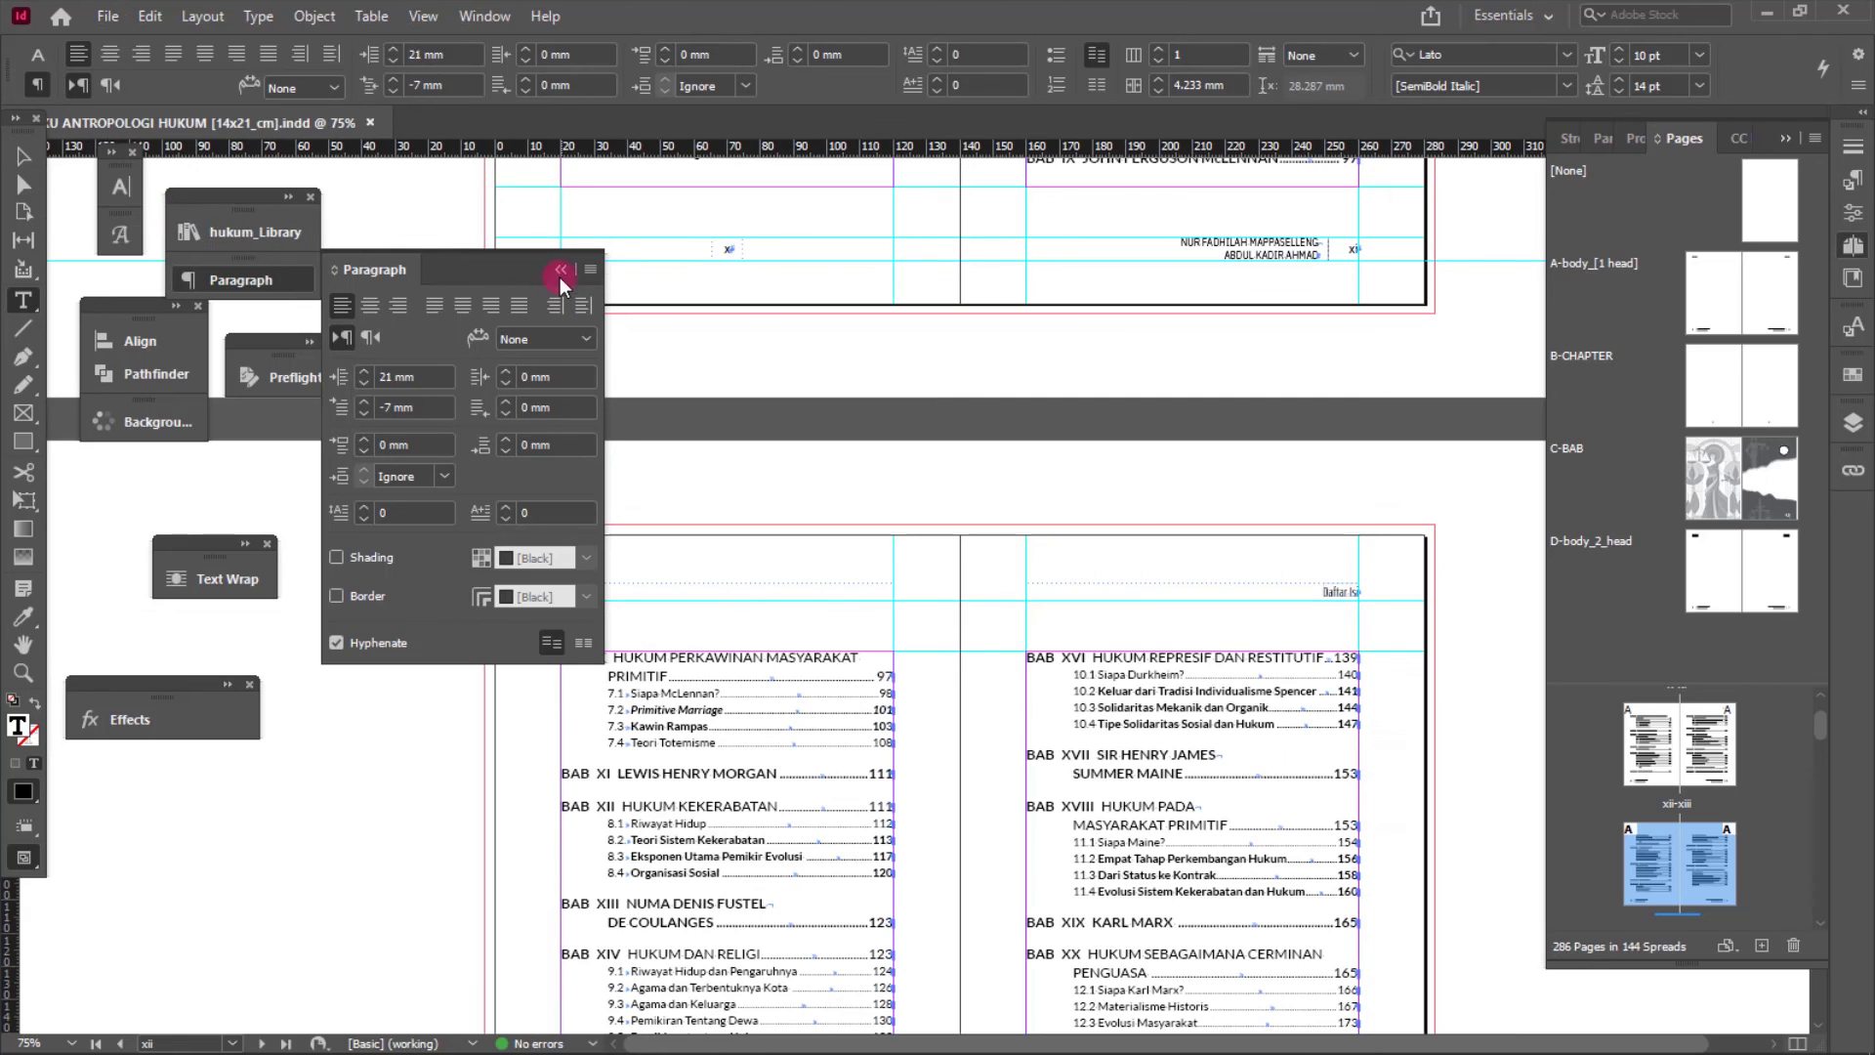